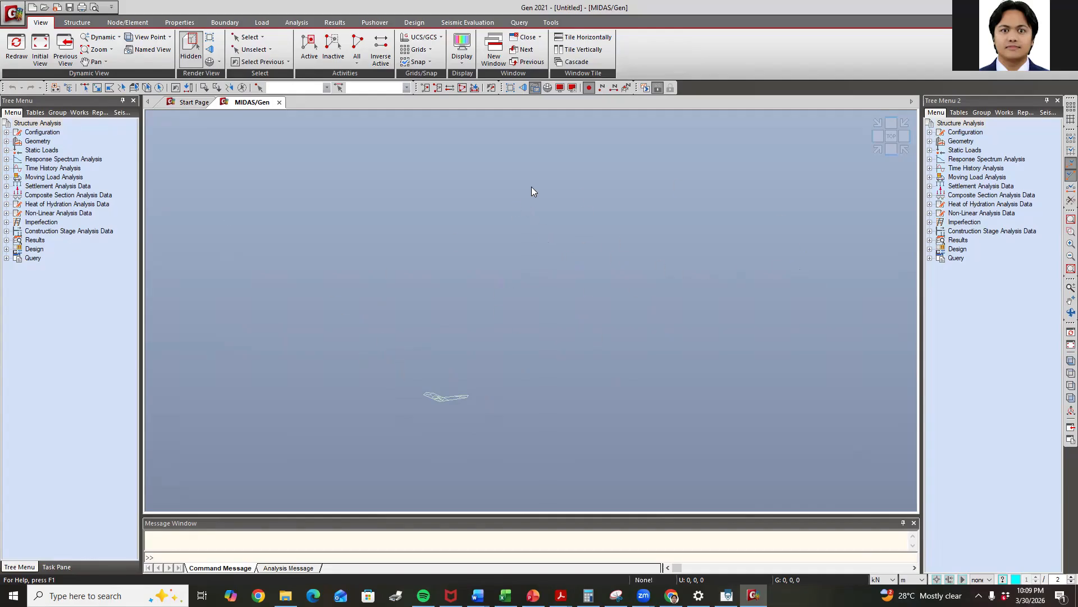
# Open the design and load code preferences and choose AISC(15th)-LRFD16 as the steel design code
pyautogui.click(548, 23)
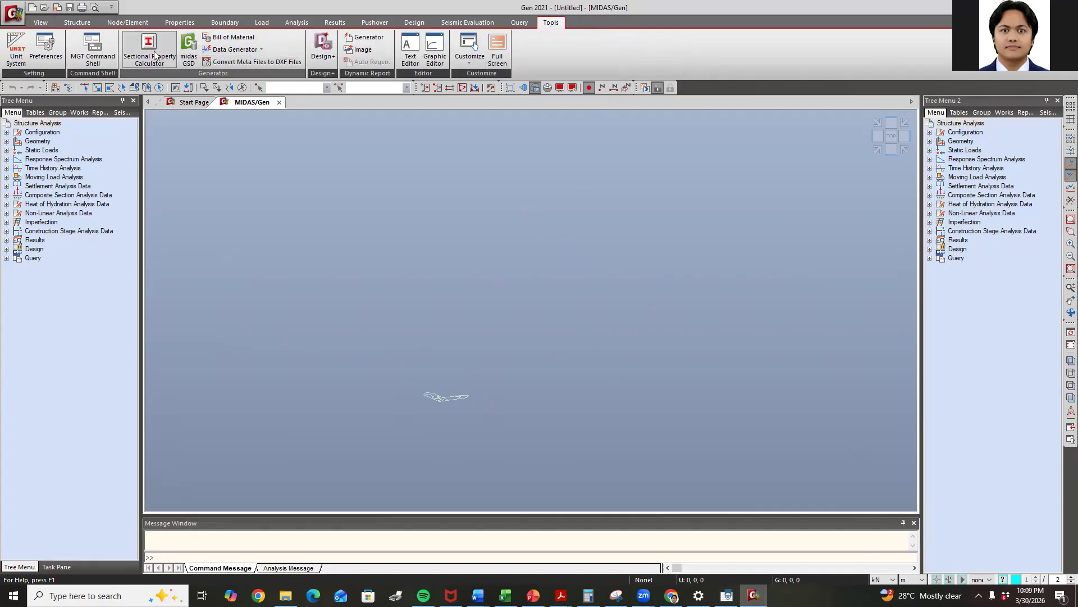
pyautogui.click(45, 48)
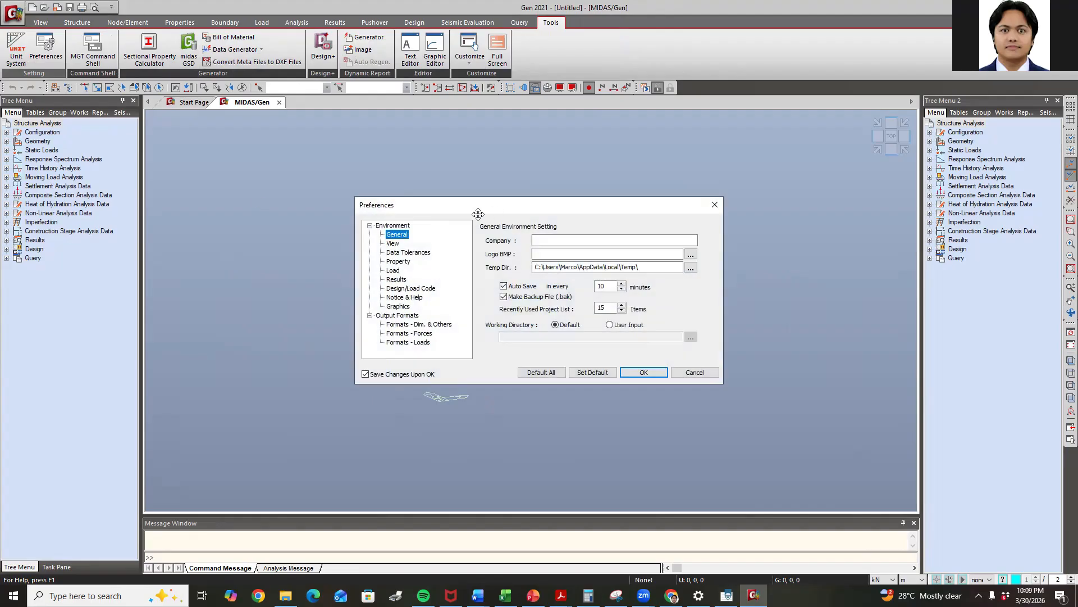
pyautogui.click(414, 289)
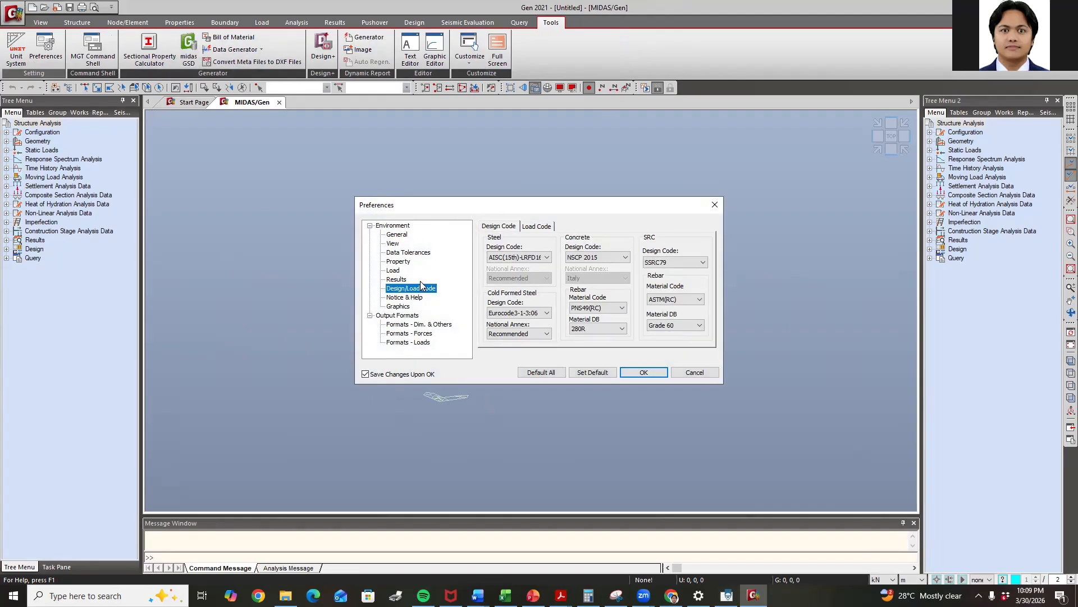
pyautogui.click(526, 258)
pyautogui.click(525, 258)
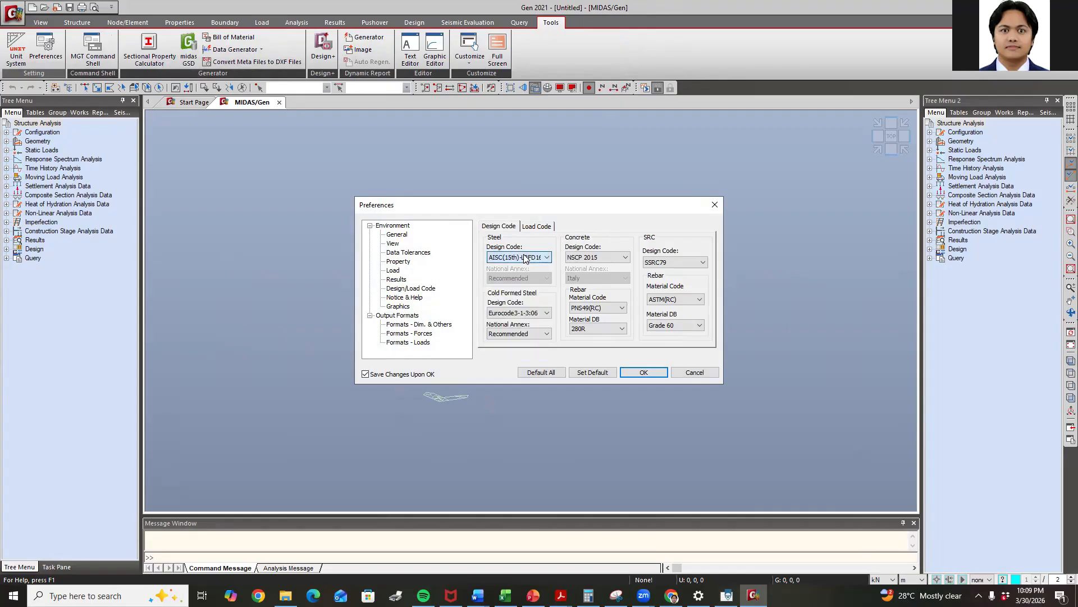
pyautogui.click(522, 257)
pyautogui.click(520, 258)
pyautogui.click(530, 258)
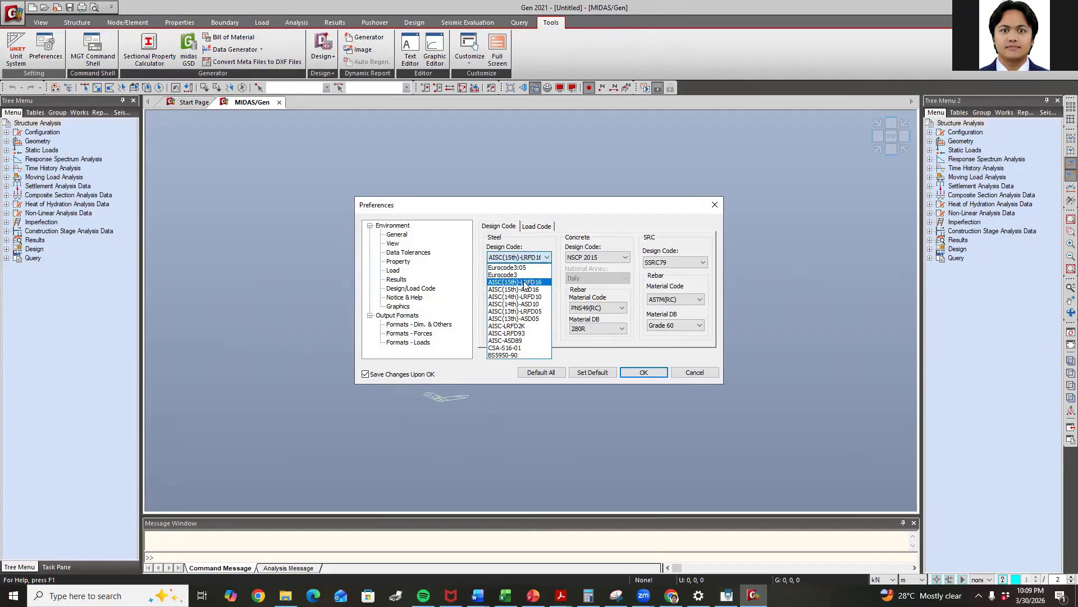
pyautogui.click(523, 283)
# Review the concrete design code options in the preferences, keeping NSCP 2015 selected
pyautogui.click(605, 257)
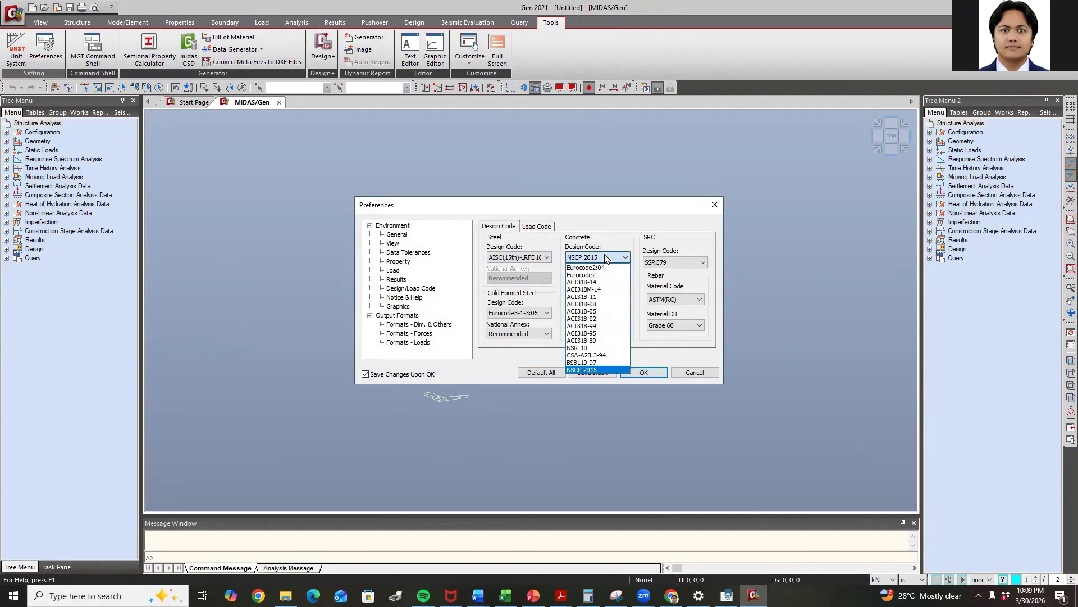
pyautogui.click(605, 257)
pyautogui.click(605, 257)
pyautogui.click(606, 260)
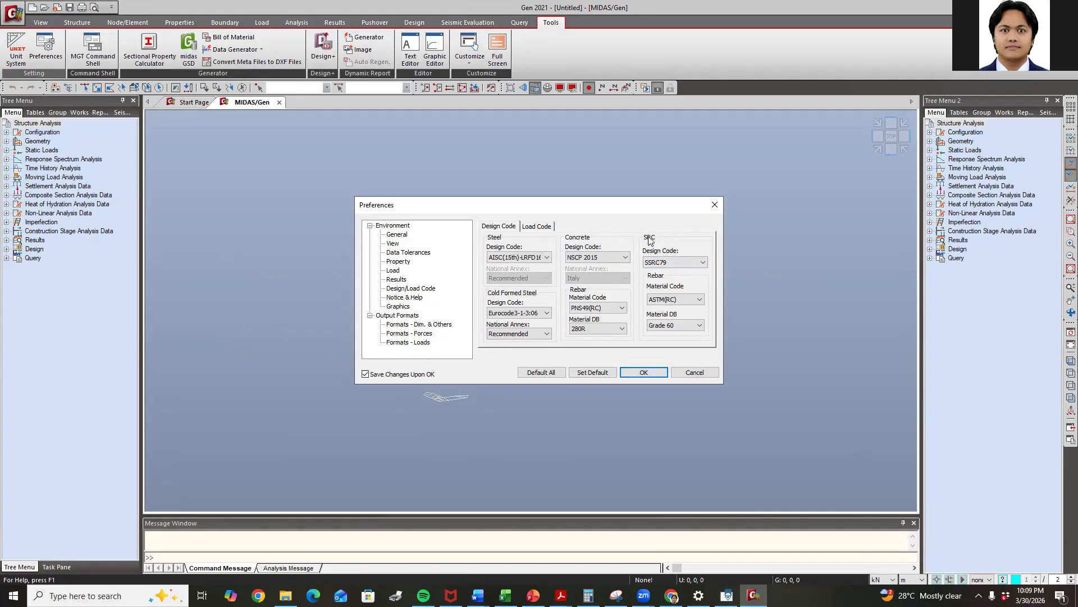
# Set the SRC rebar material code to PNS49(RC) and check it against the concrete rebar material code
pyautogui.click(683, 263)
pyautogui.click(690, 298)
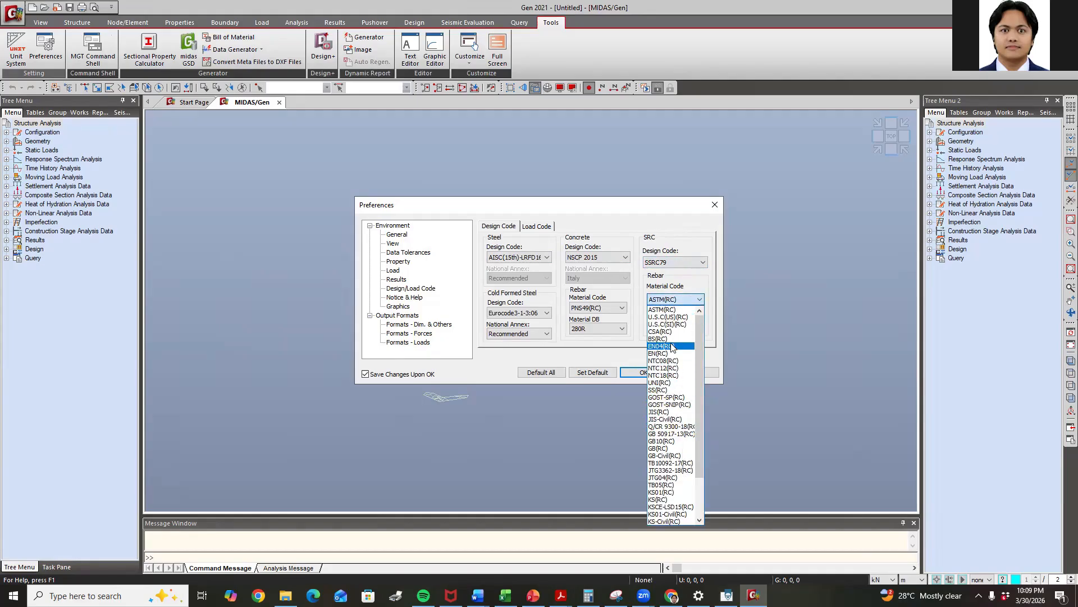
pyautogui.scroll(-3, 676, 378)
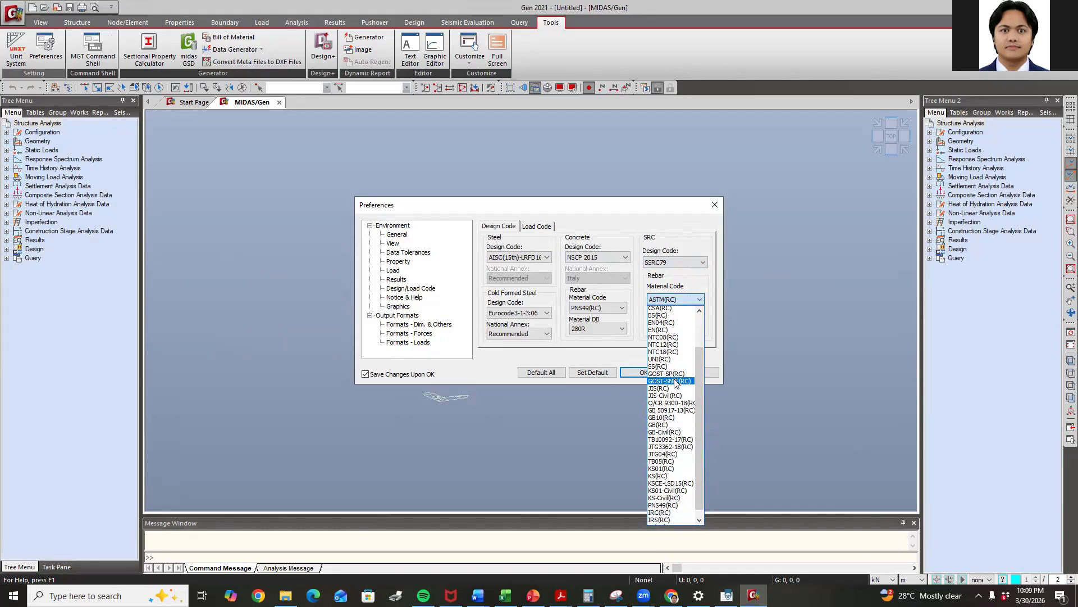
pyautogui.click(667, 477)
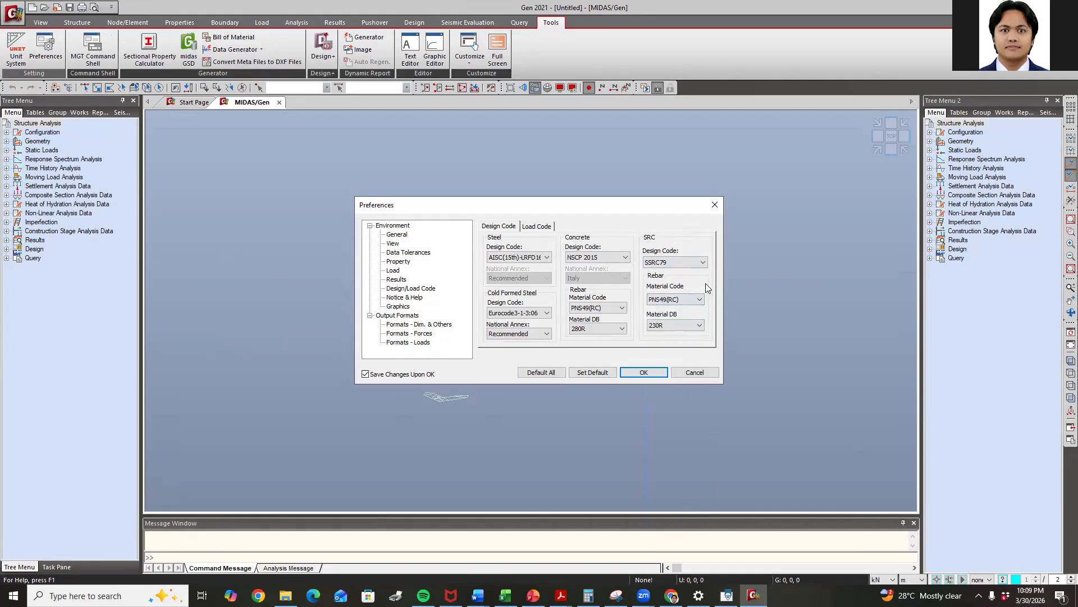
pyautogui.click(668, 324)
pyautogui.click(600, 310)
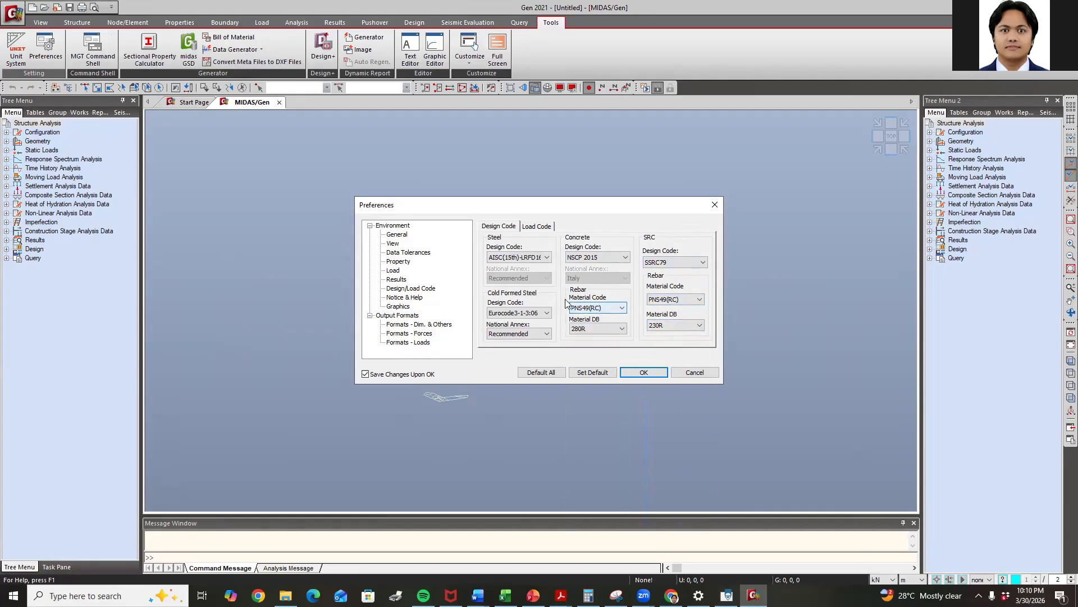
pyautogui.click(596, 310)
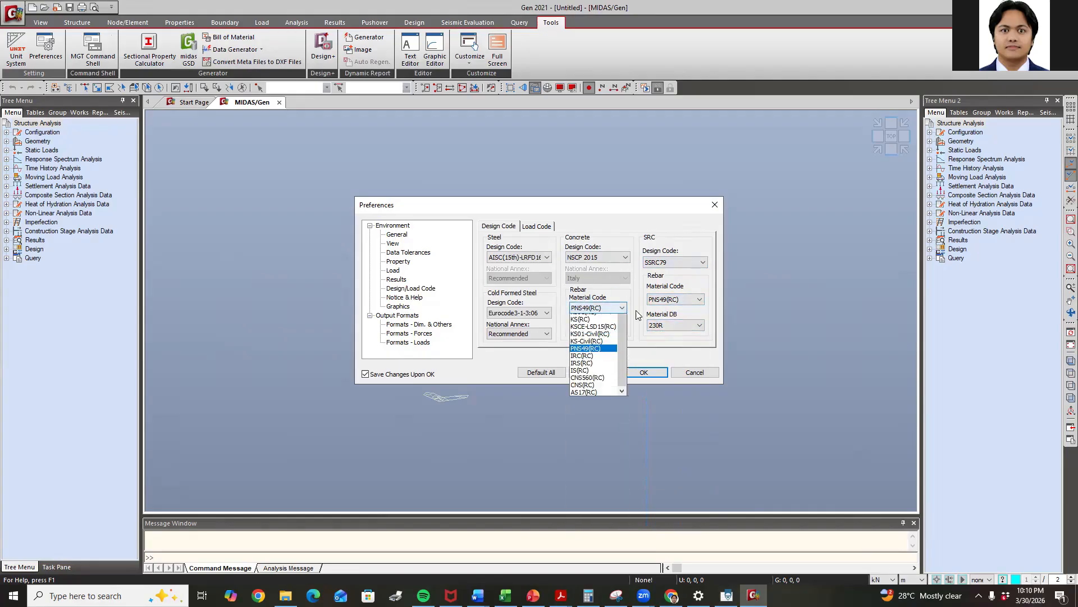
pyautogui.click(580, 310)
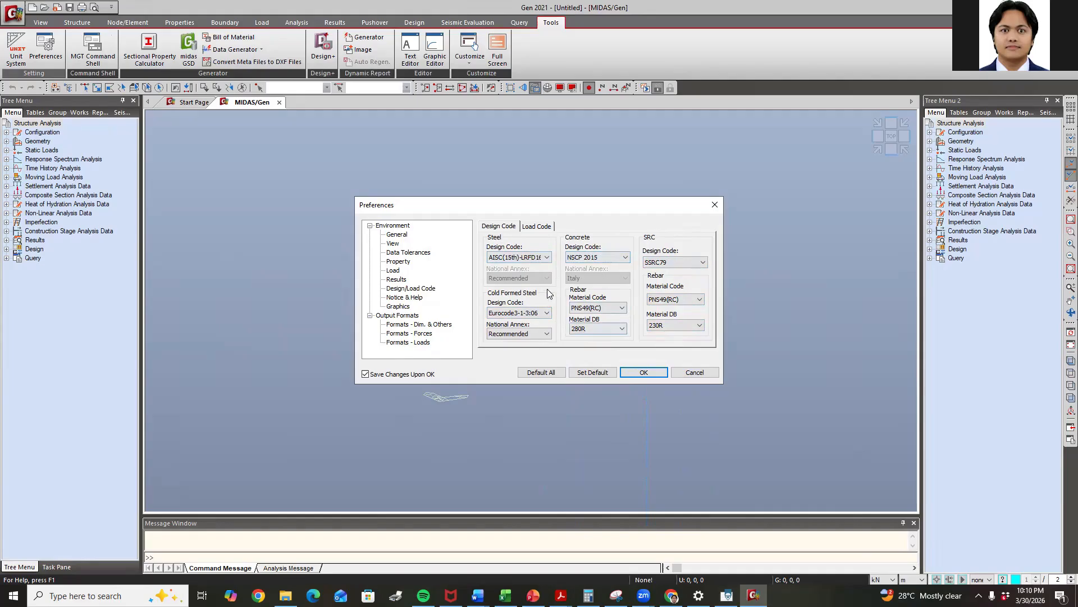
# Choose IBC2012(ASCE7-10) as the wind load code and UBC(1997) as the response spectrum code, and accept the preferences
pyautogui.click(534, 226)
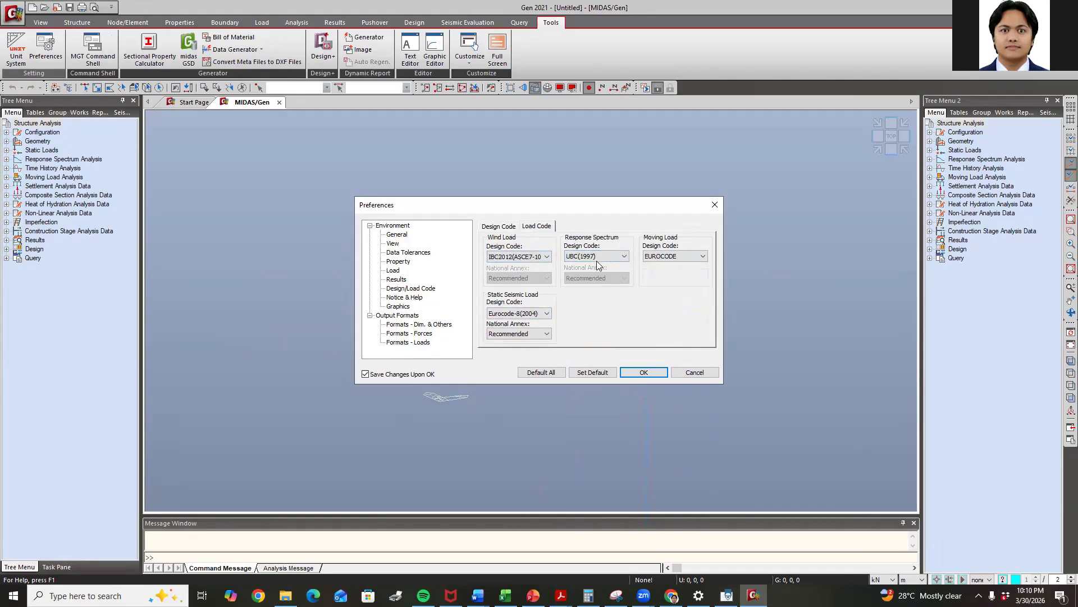
pyautogui.click(506, 227)
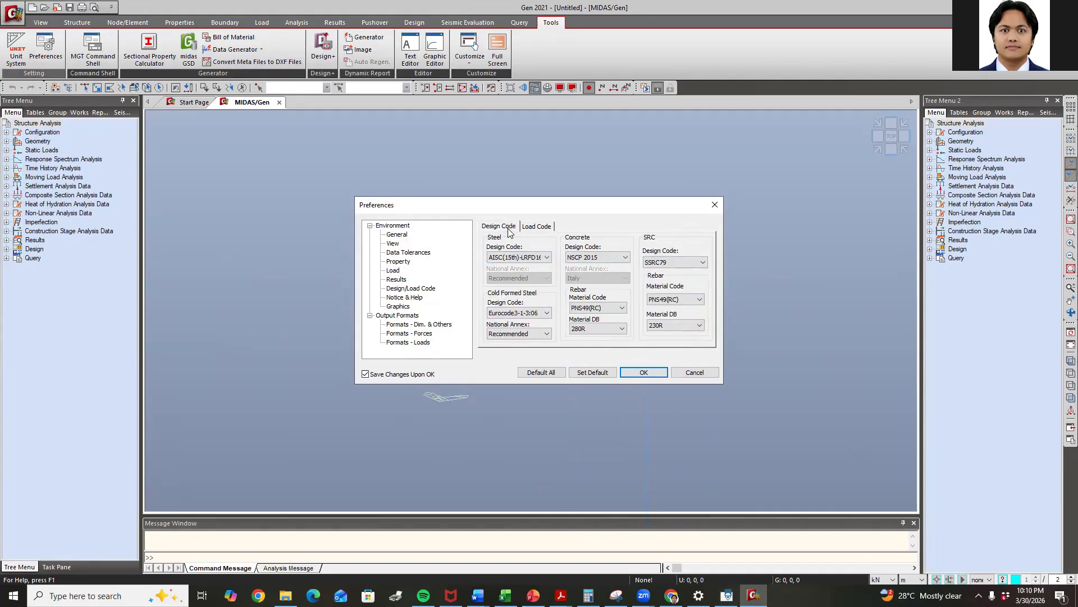
pyautogui.click(539, 227)
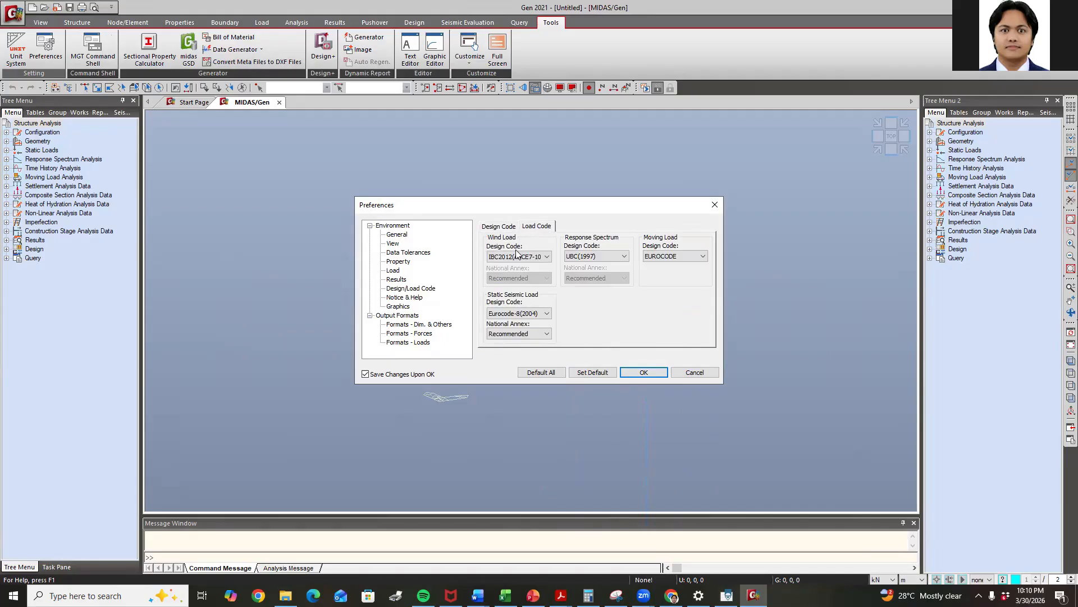
pyautogui.click(529, 258)
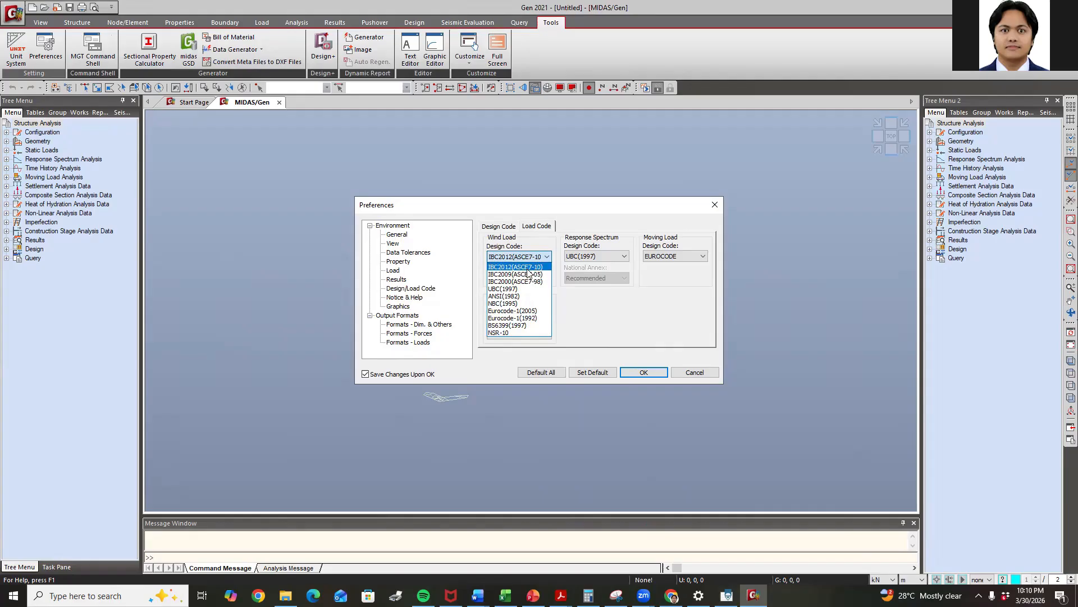
pyautogui.click(531, 268)
pyautogui.click(608, 257)
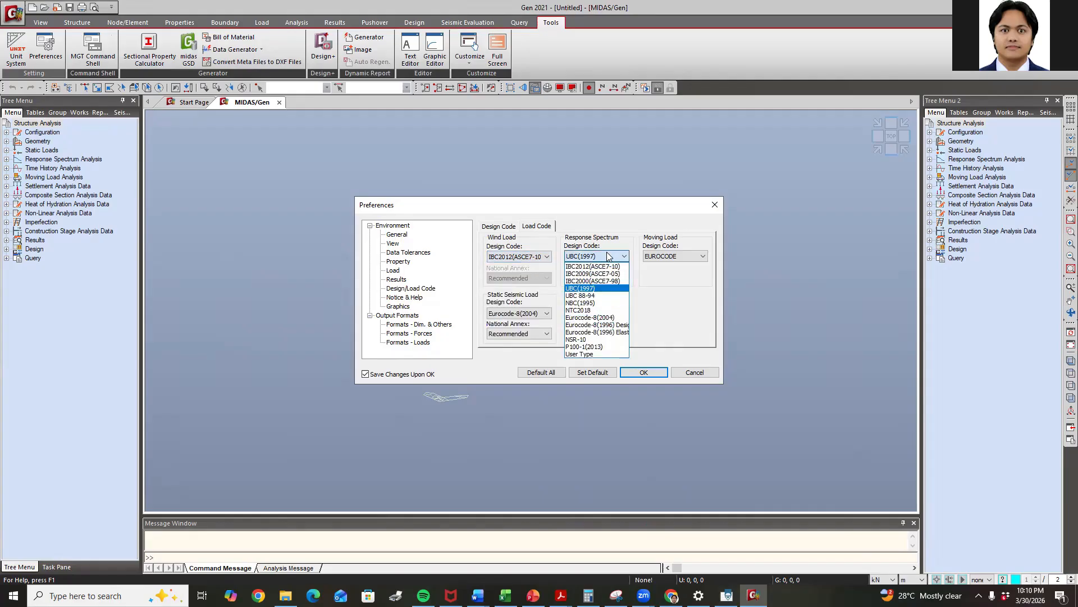
pyautogui.click(601, 291)
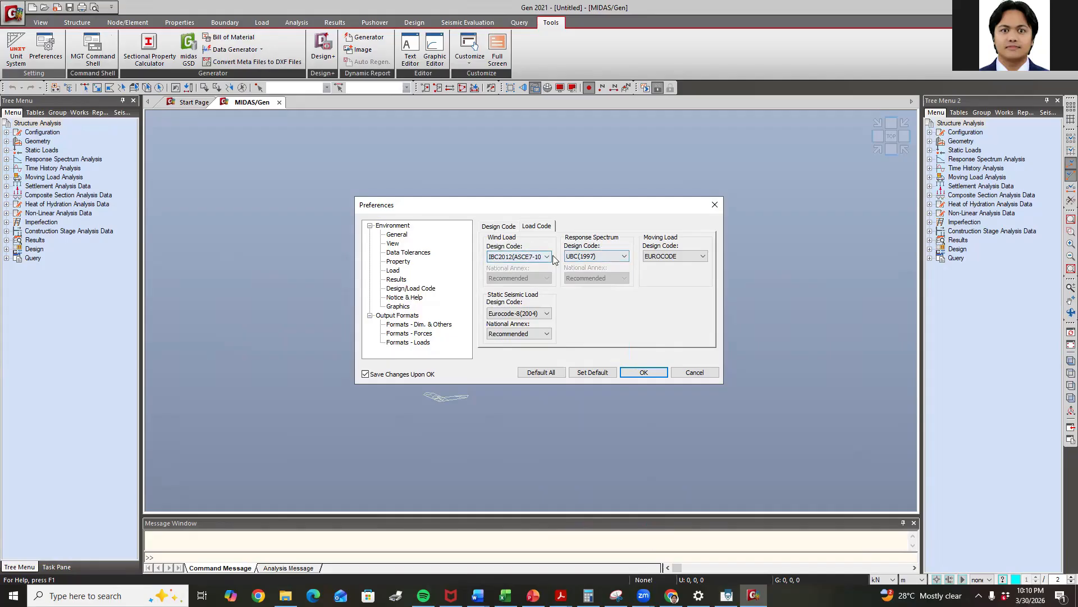
pyautogui.click(644, 373)
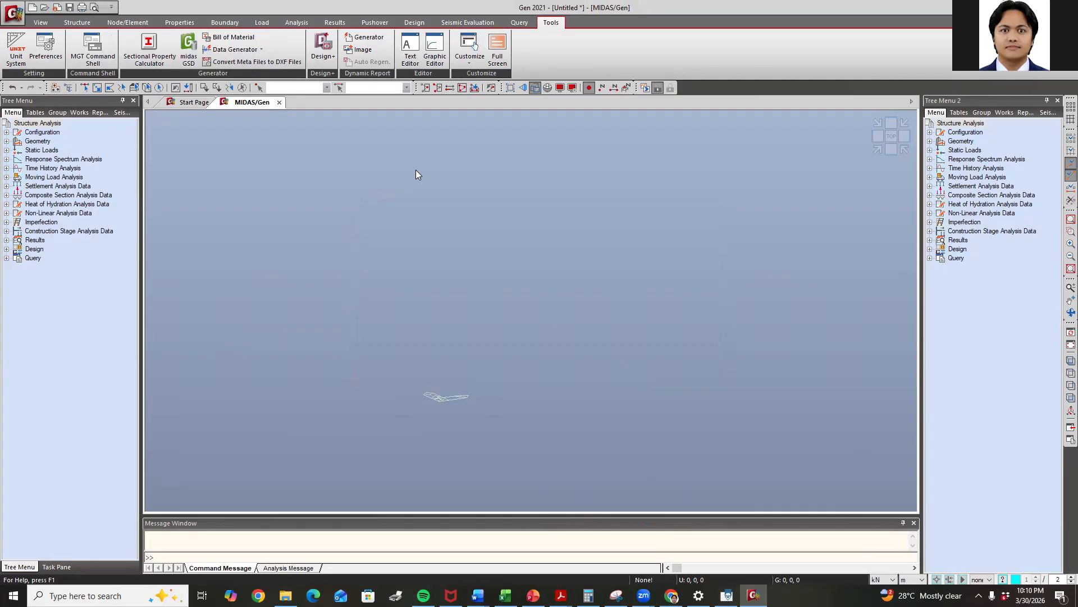
# Start a new material in the material properties with the design type Concrete and the name C 4000
pyautogui.click(183, 26)
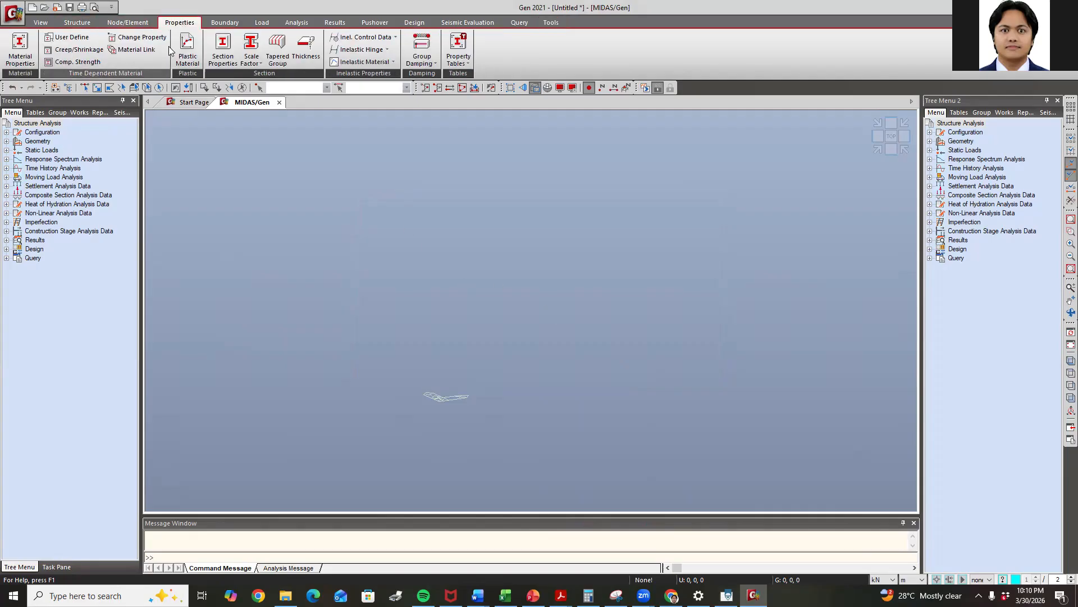
pyautogui.click(21, 49)
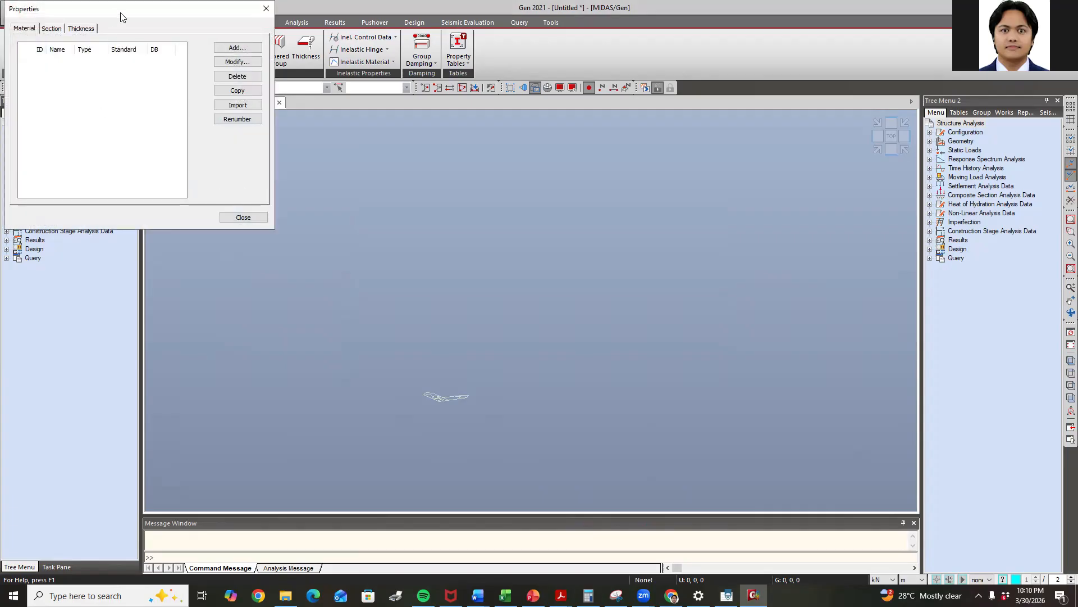
pyautogui.moveTo(115, 17); pyautogui.dragTo(418, 130)
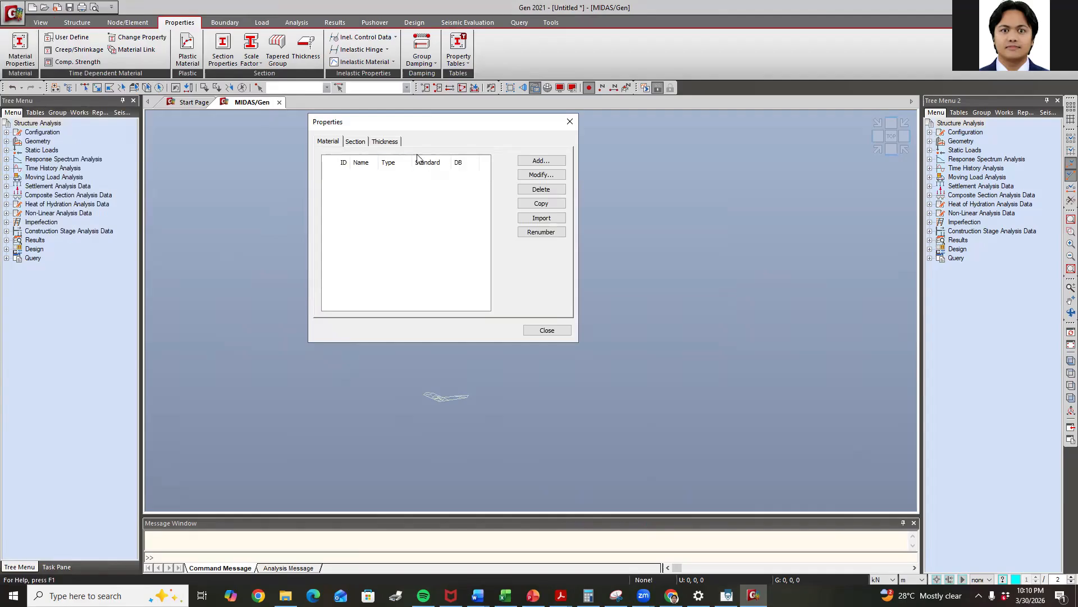
pyautogui.click(358, 144)
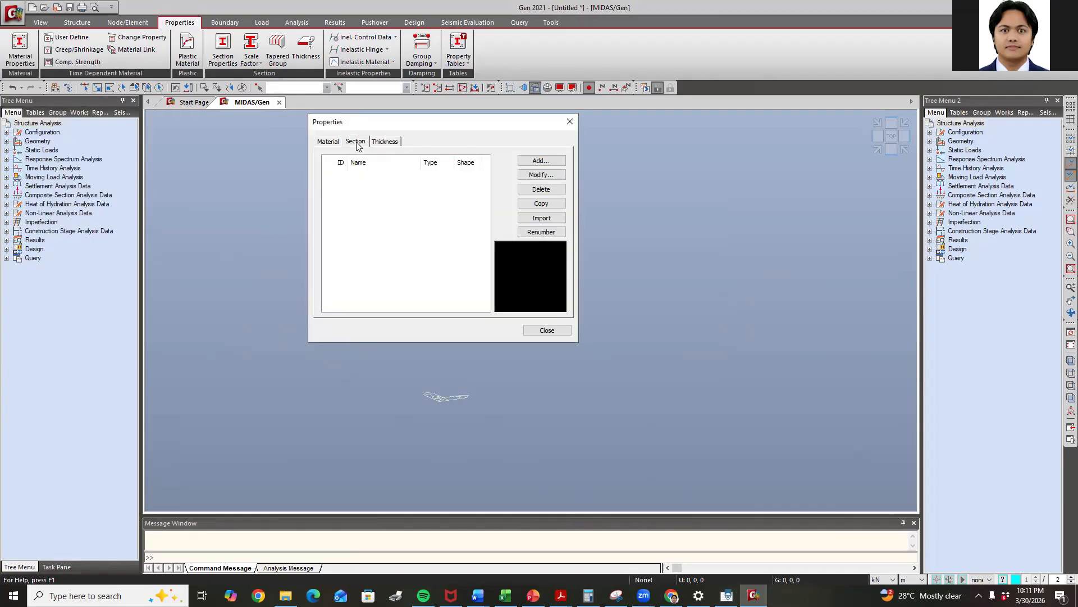
pyautogui.click(330, 142)
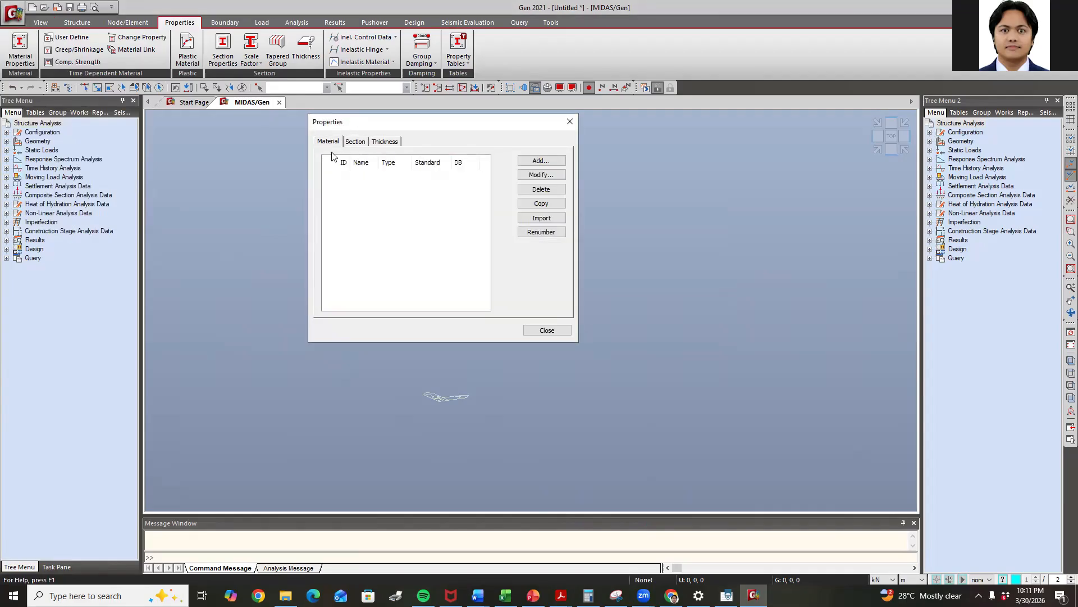
pyautogui.click(542, 161)
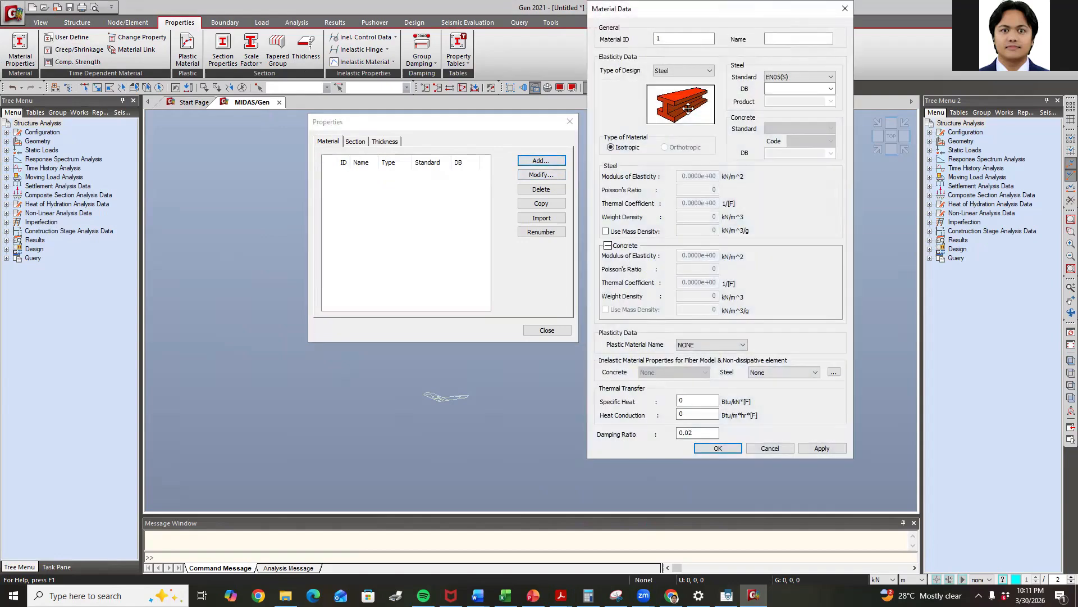
pyautogui.click(688, 68)
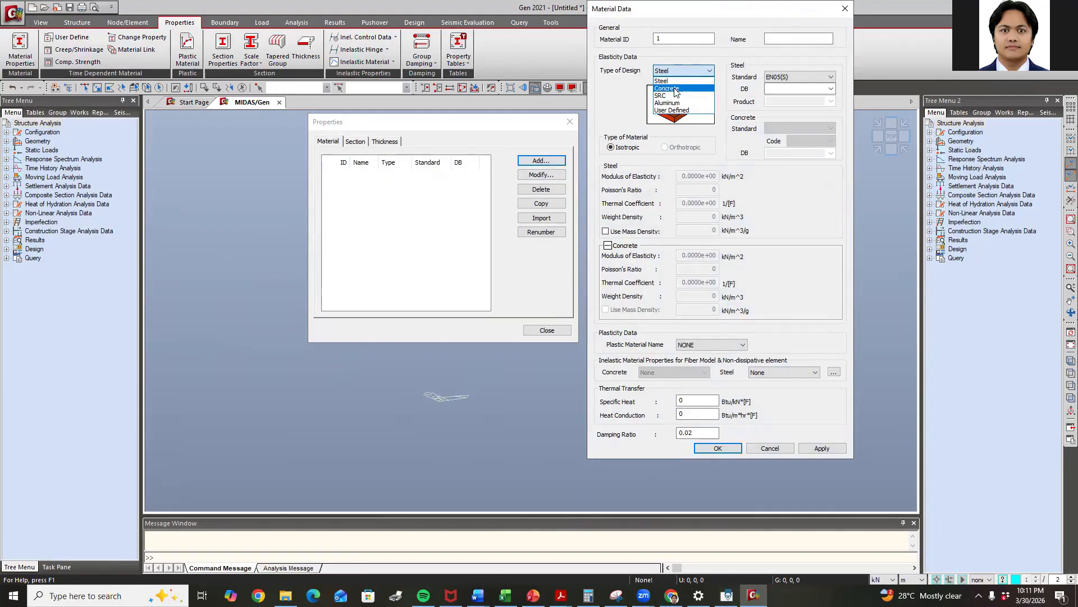
pyautogui.click(676, 89)
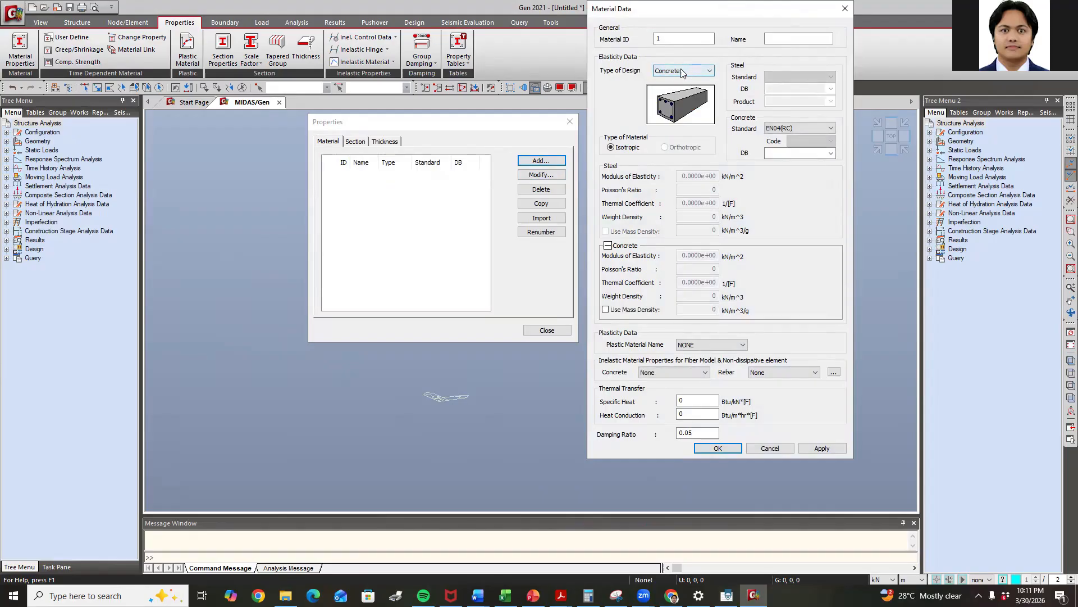
pyautogui.click(794, 41)
pyautogui.moveTo(790, 39); pyautogui.dragTo(755, 38)
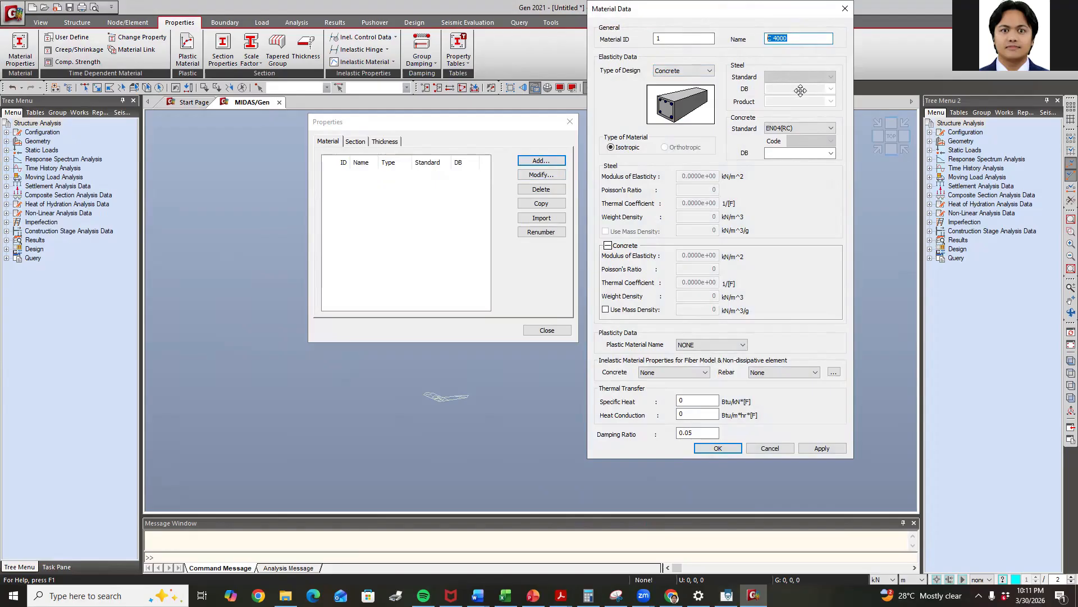
# Assign the ASTM(RC) standard and Grade C4000 to the concrete material and add it to the material list
pyautogui.click(797, 128)
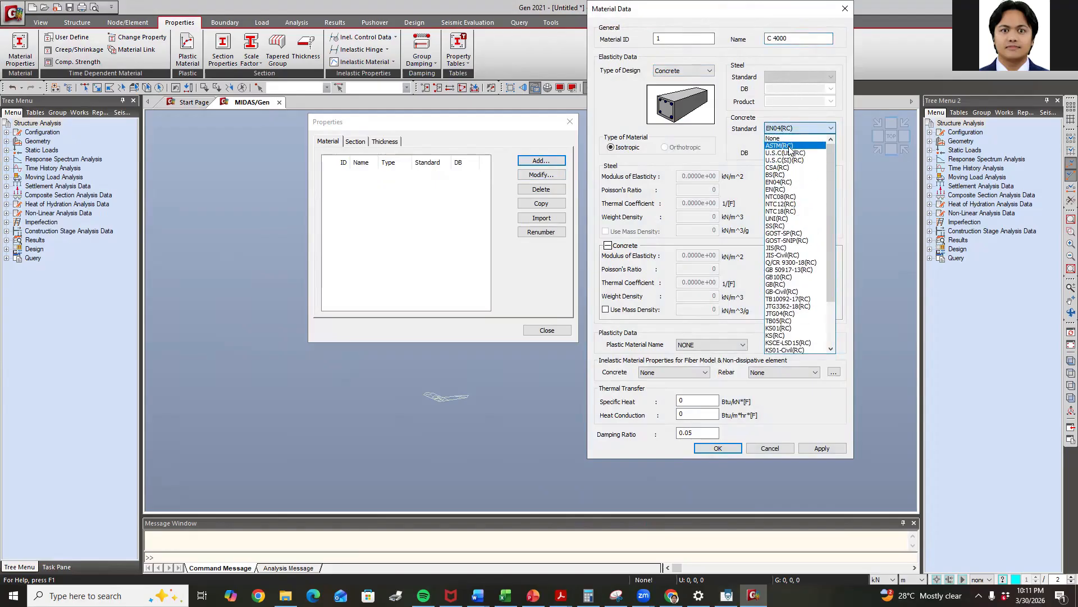
pyautogui.click(789, 147)
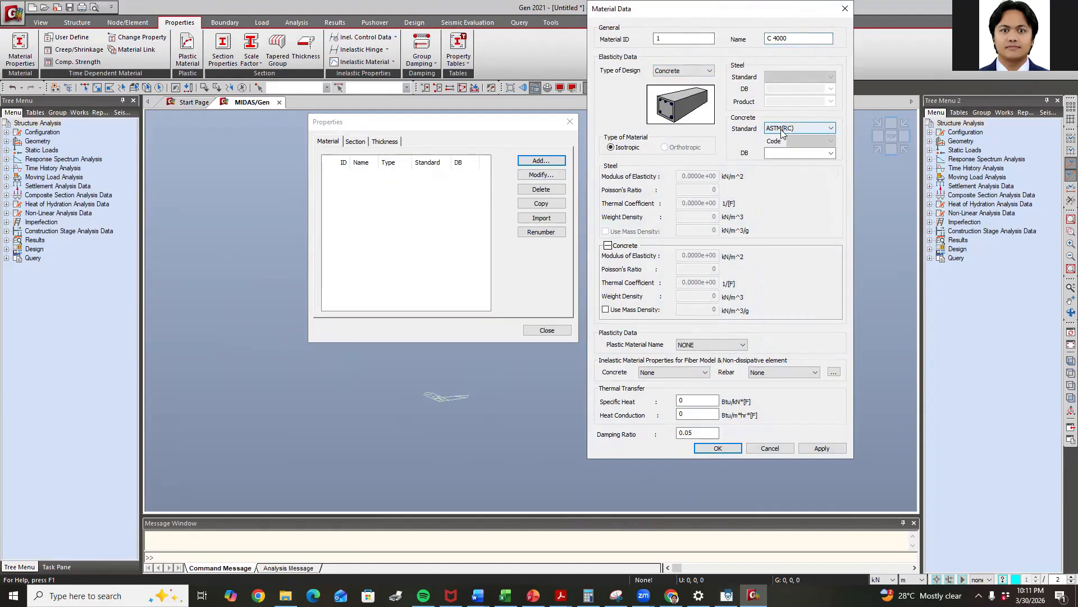
pyautogui.click(831, 153)
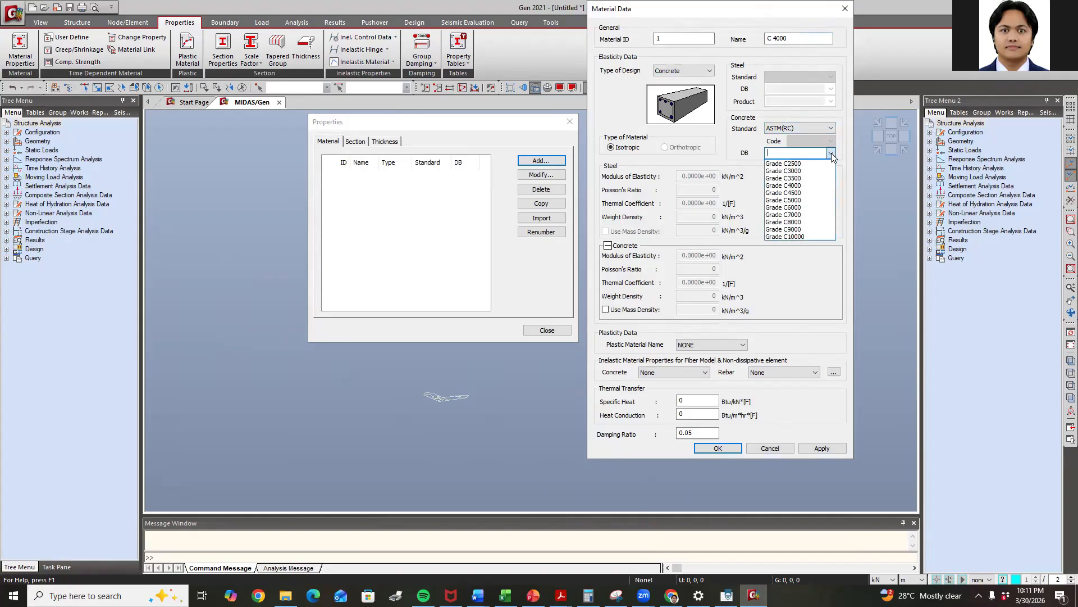
pyautogui.click(798, 186)
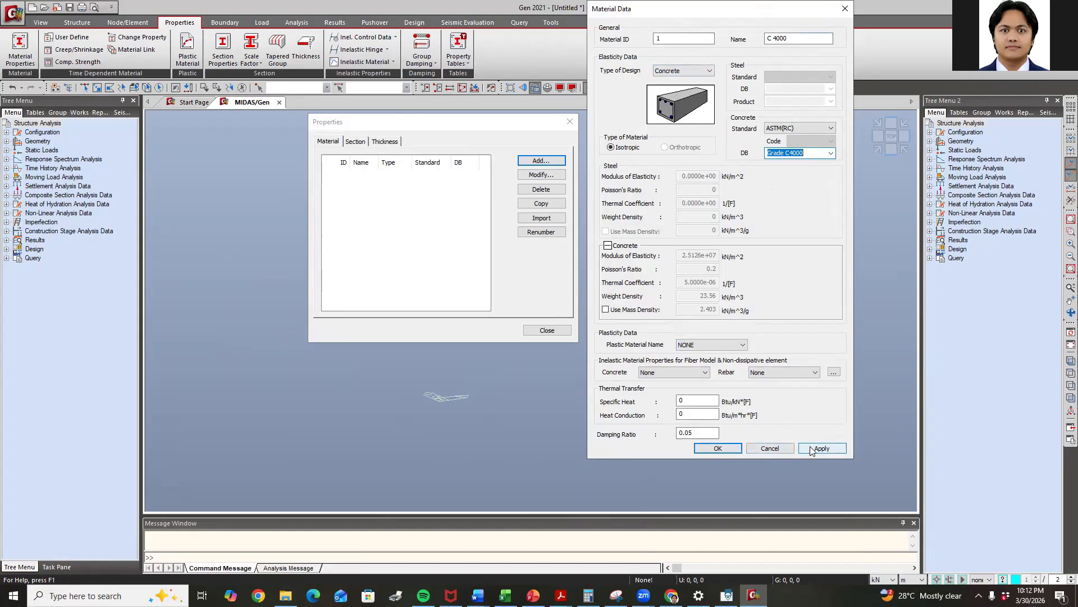
pyautogui.click(718, 447)
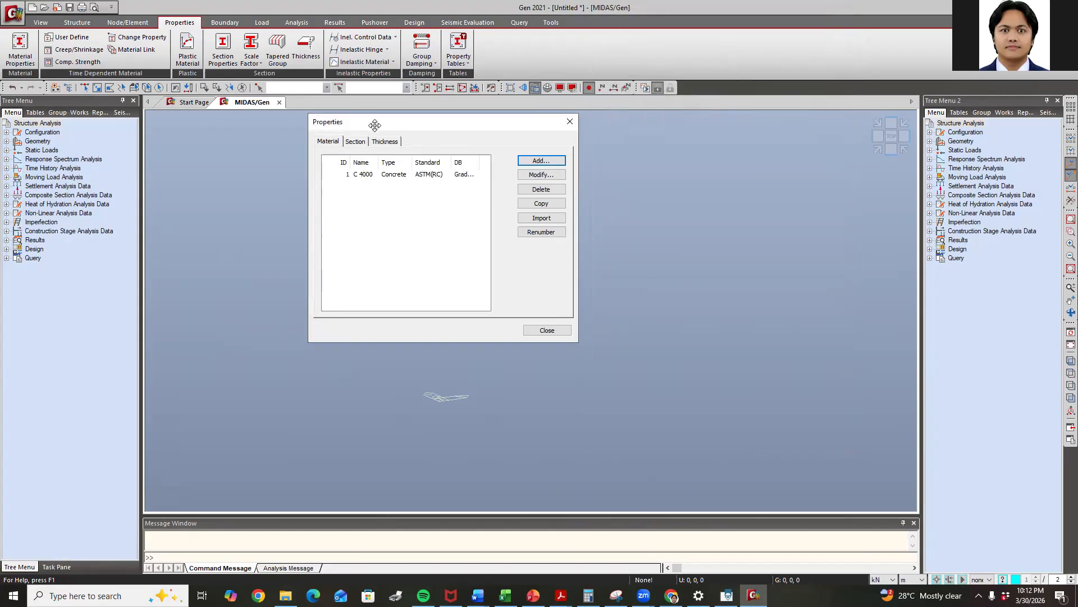
pyautogui.click(393, 176)
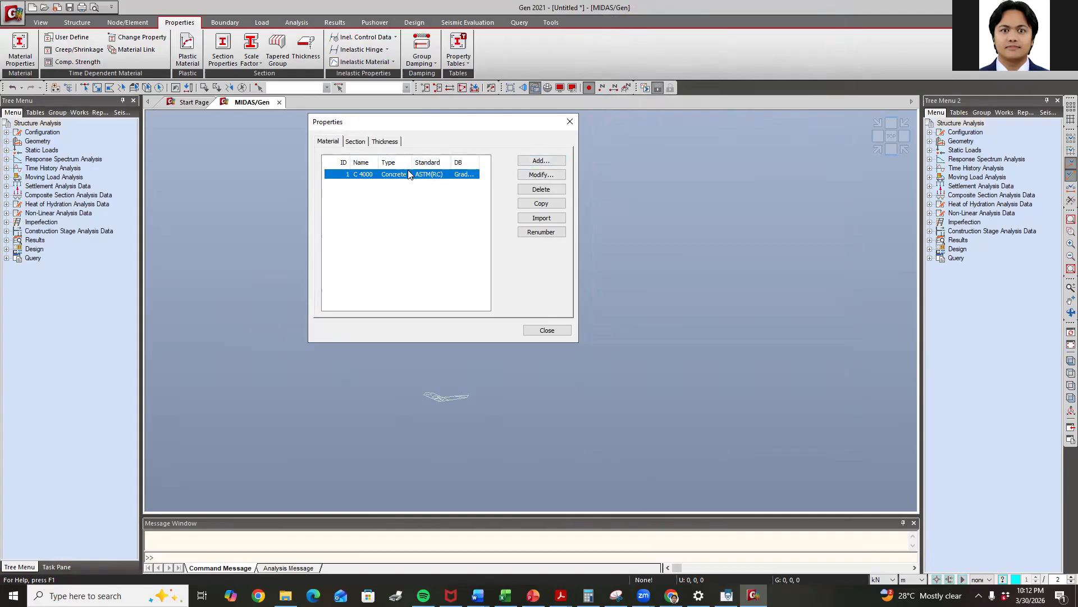
# Start a new section in the section properties with the Solid Rectangle shape
pyautogui.click(356, 141)
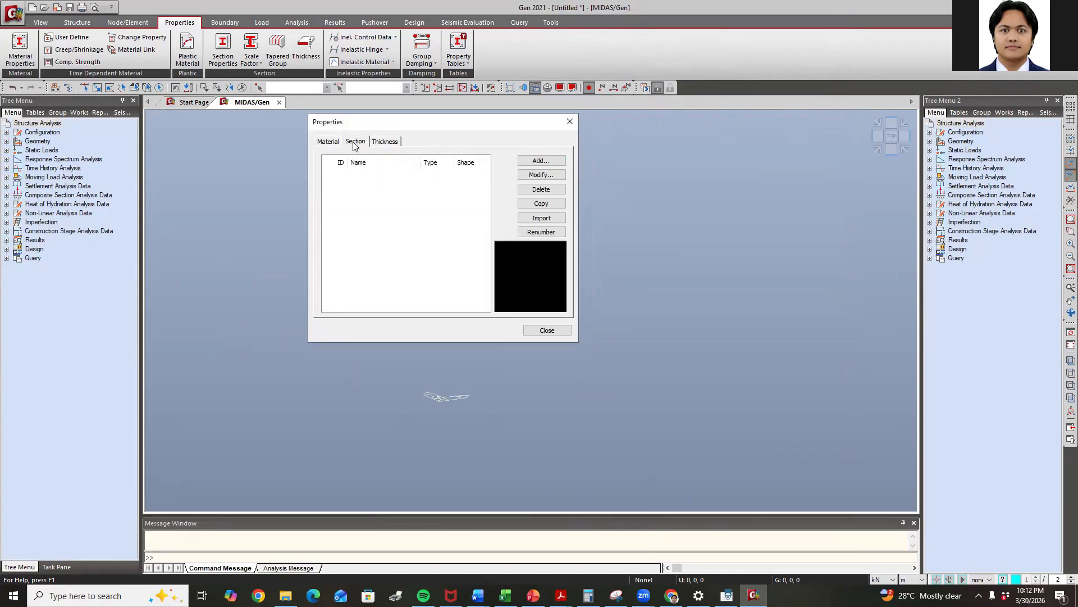
pyautogui.click(548, 164)
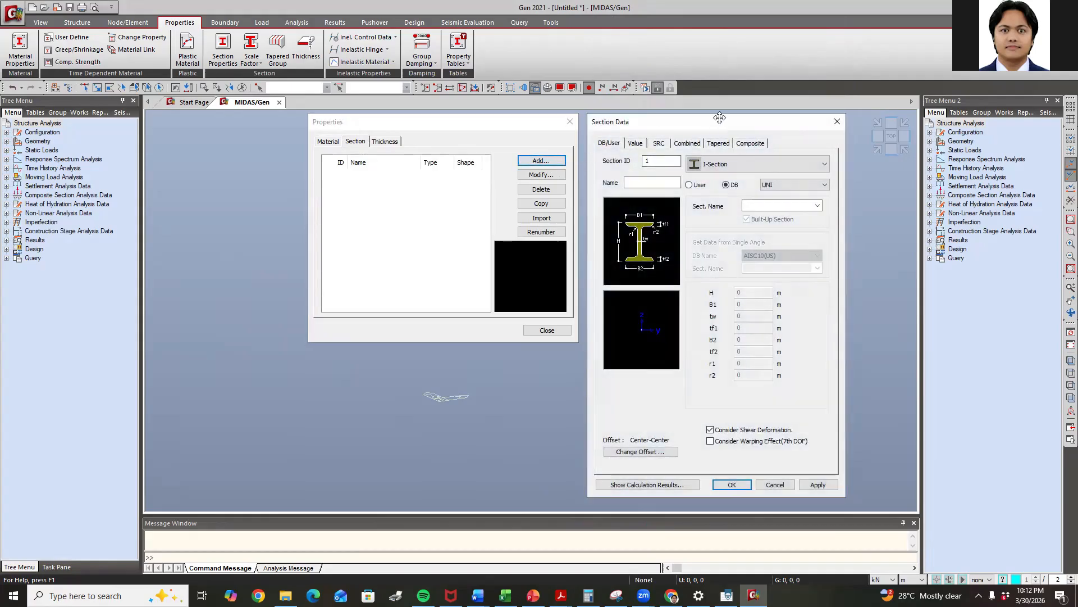
pyautogui.moveTo(720, 118); pyautogui.dragTo(596, 113)
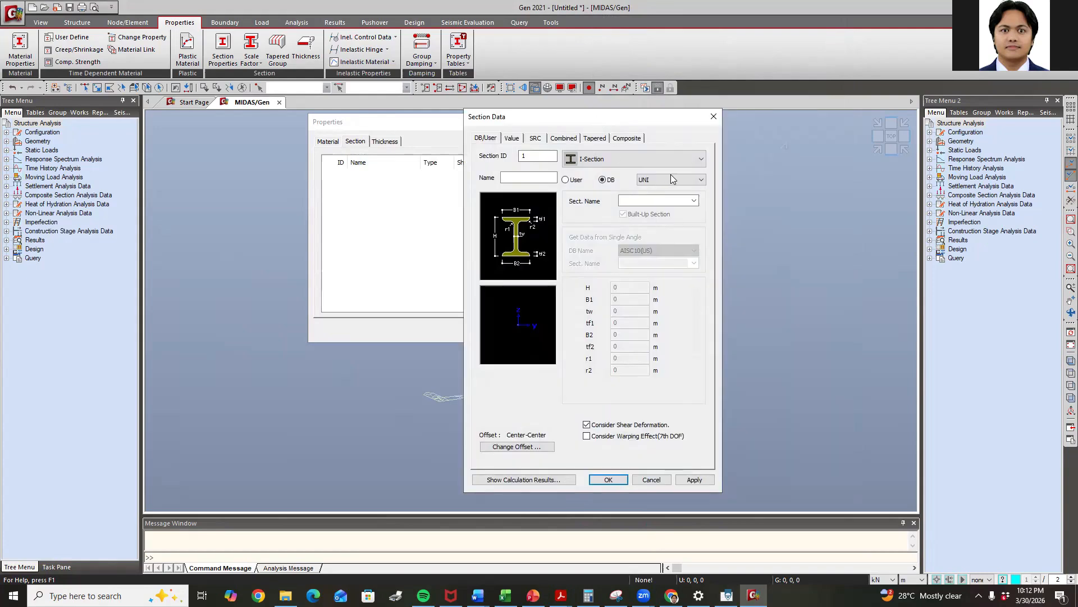
pyautogui.click(624, 157)
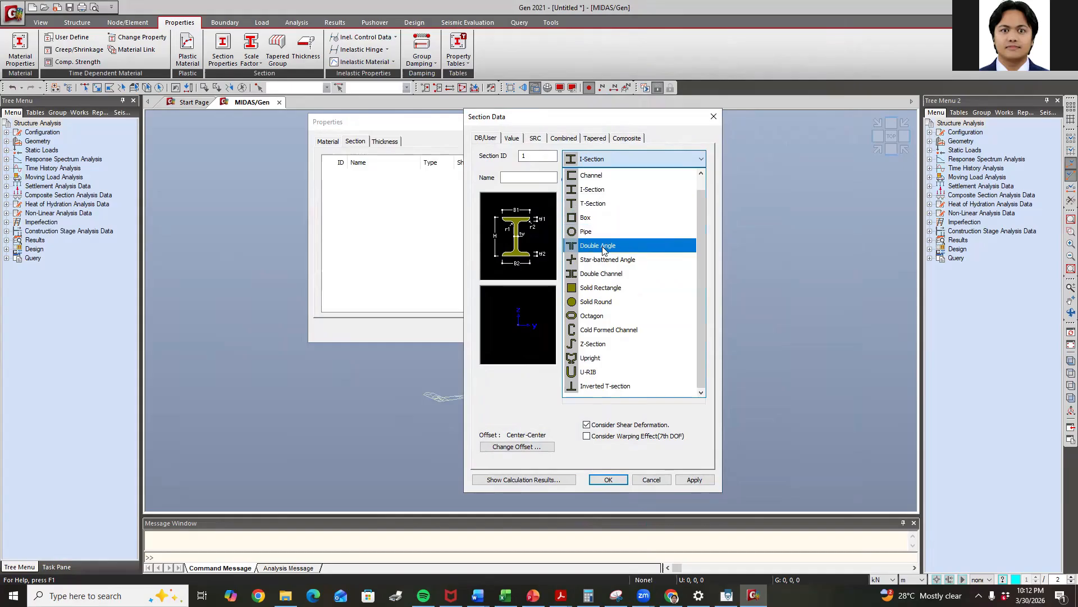
pyautogui.click(602, 289)
pyautogui.click(549, 179)
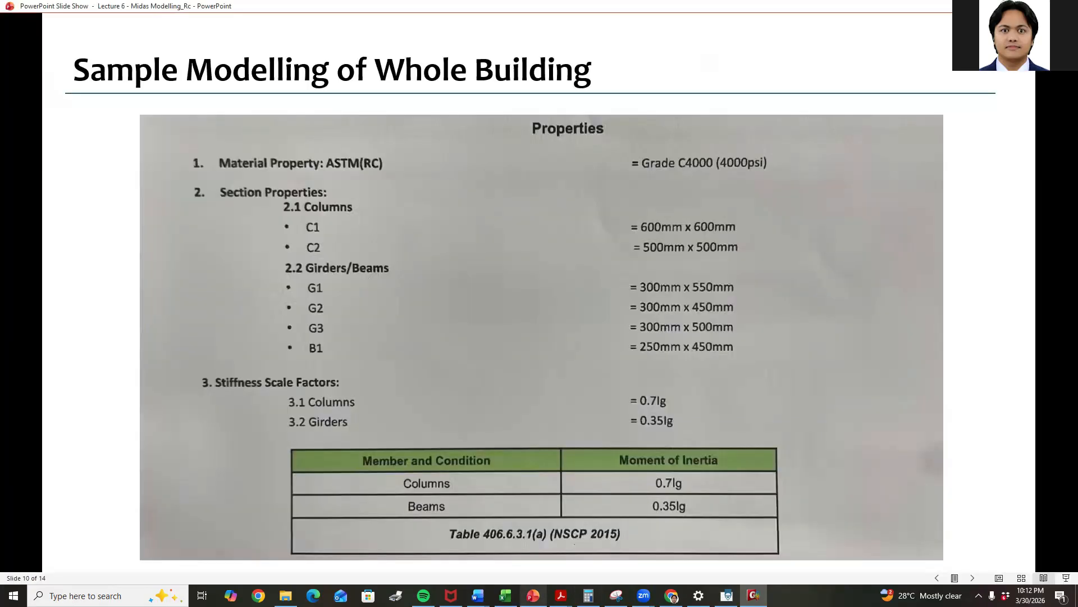
# Switch to the PowerPoint slide, capture its material and section property list with Snipping Tool, and return to midas Gen
pyautogui.click(532, 595)
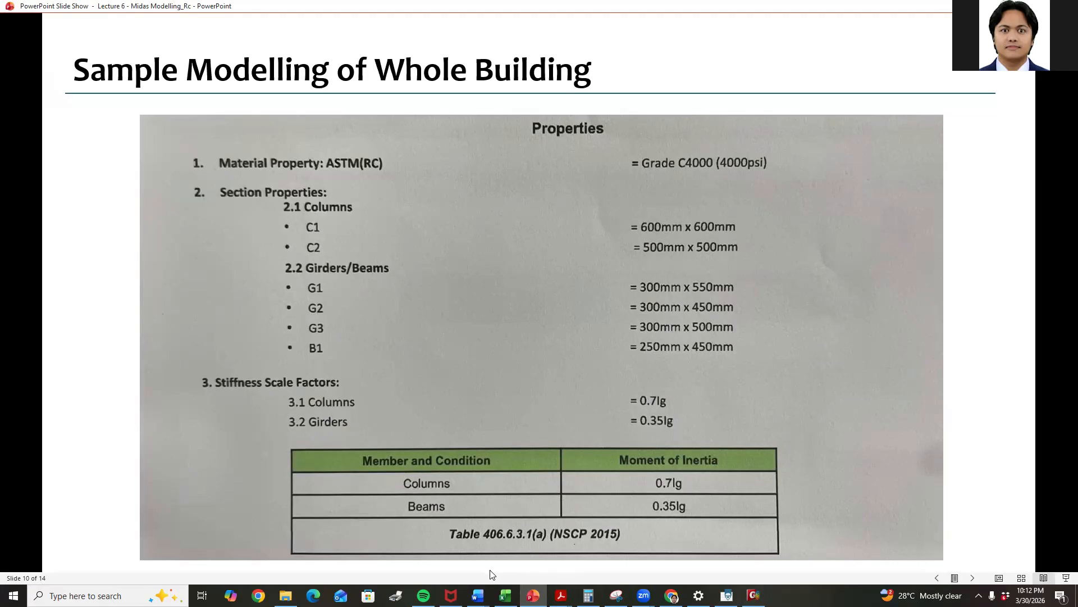
pyautogui.click(616, 595)
pyautogui.click(655, 99)
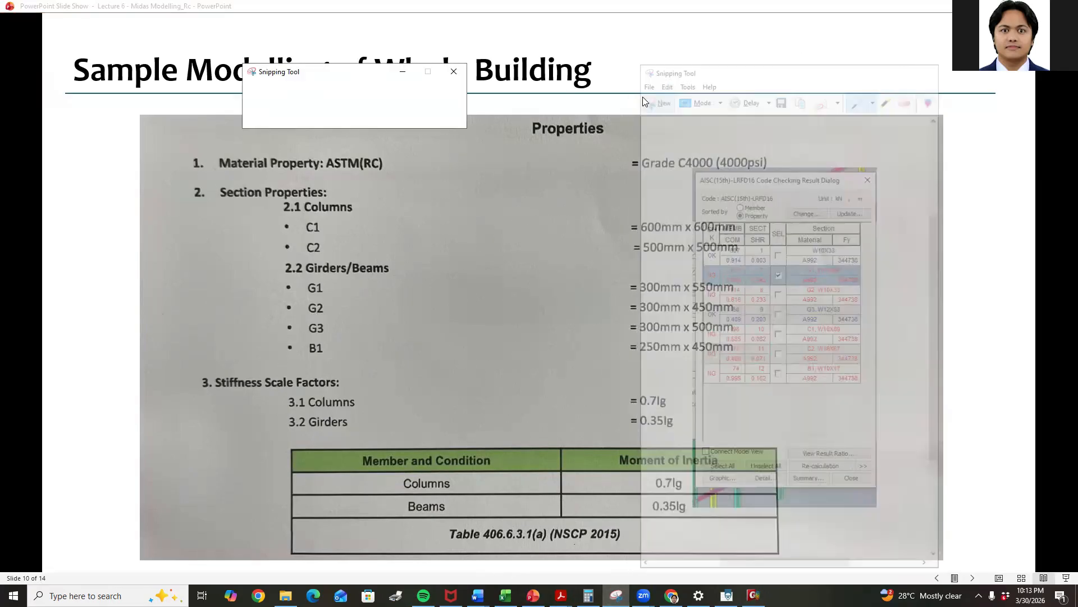
pyautogui.moveTo(177, 151); pyautogui.dragTo(812, 367)
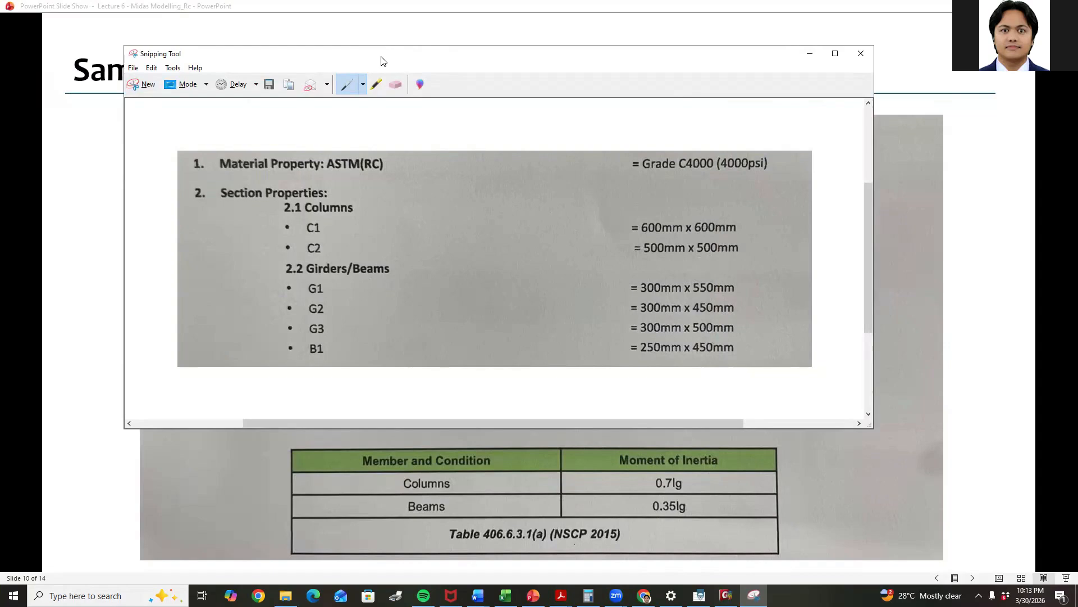
pyautogui.click(970, 222)
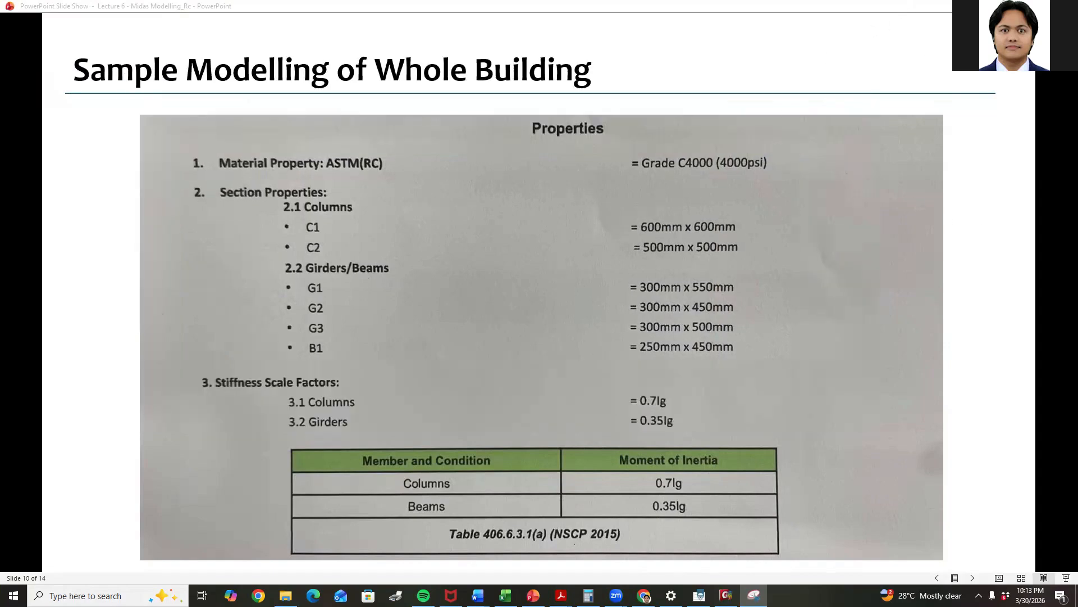
pyautogui.hotkey('alt', 'Tab')
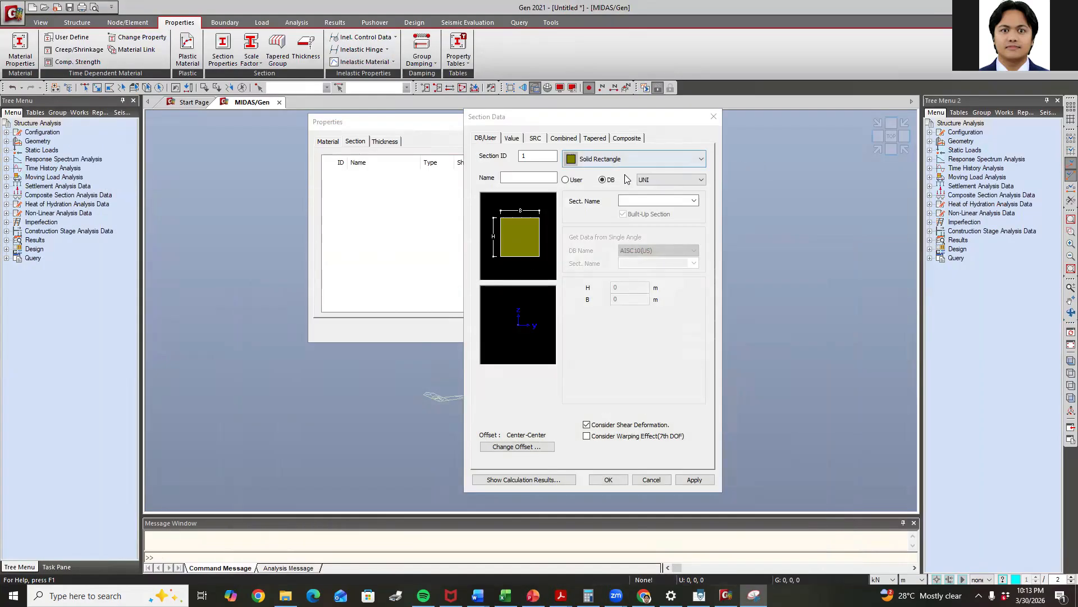
# Name the section C1 600x600 and switch it from database to user-defined dimensions
pyautogui.click(526, 177)
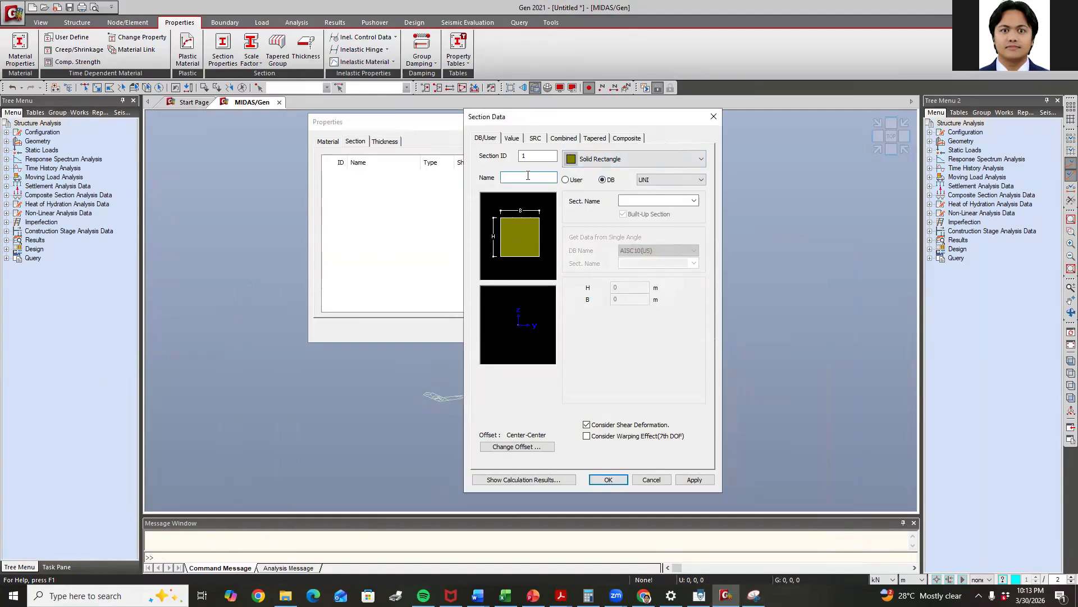
pyautogui.write('C1 600x600')
pyautogui.click(694, 200)
pyautogui.click(694, 201)
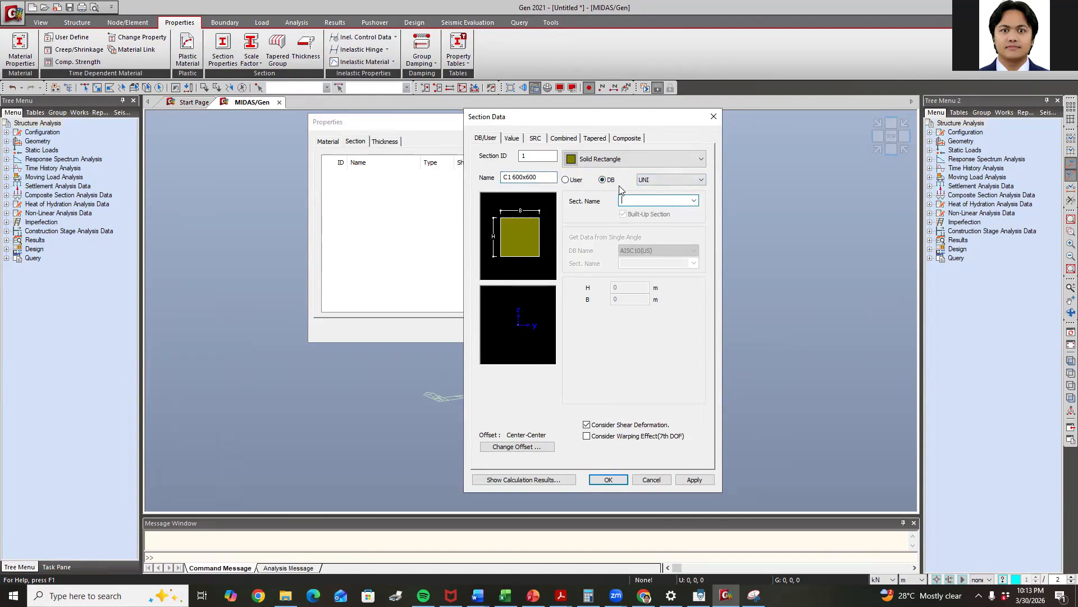
pyautogui.click(693, 201)
pyautogui.click(693, 201)
pyautogui.click(693, 201)
pyautogui.click(692, 202)
pyautogui.click(693, 201)
pyautogui.click(693, 201)
pyautogui.click(569, 182)
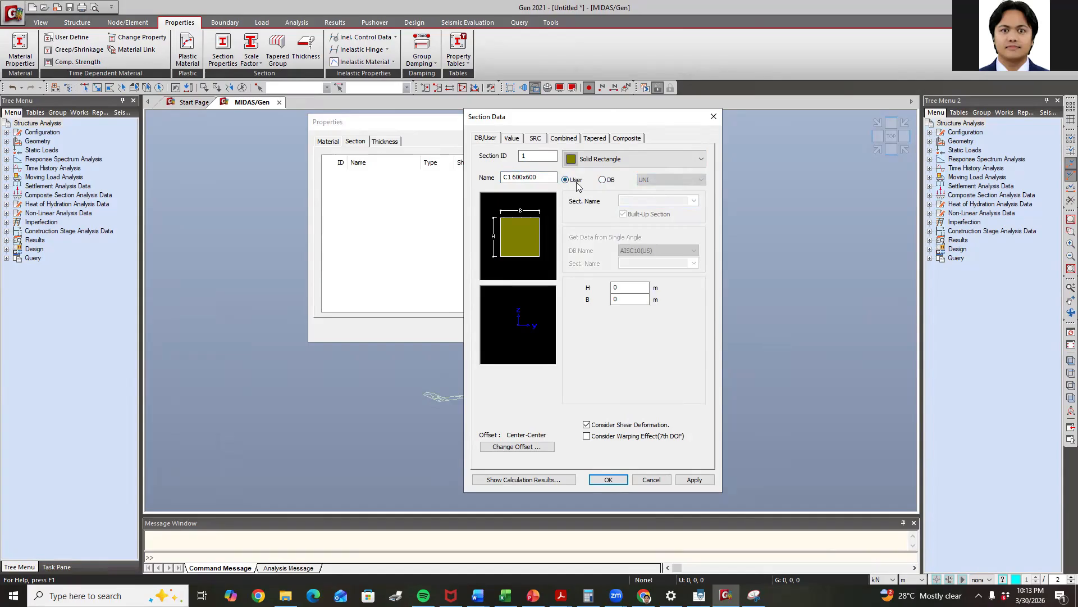
# Set the C1 section's H and B to 0.6 m and add it to the section list
pyautogui.doubleClick(613, 287)
pyautogui.write('.6.6')
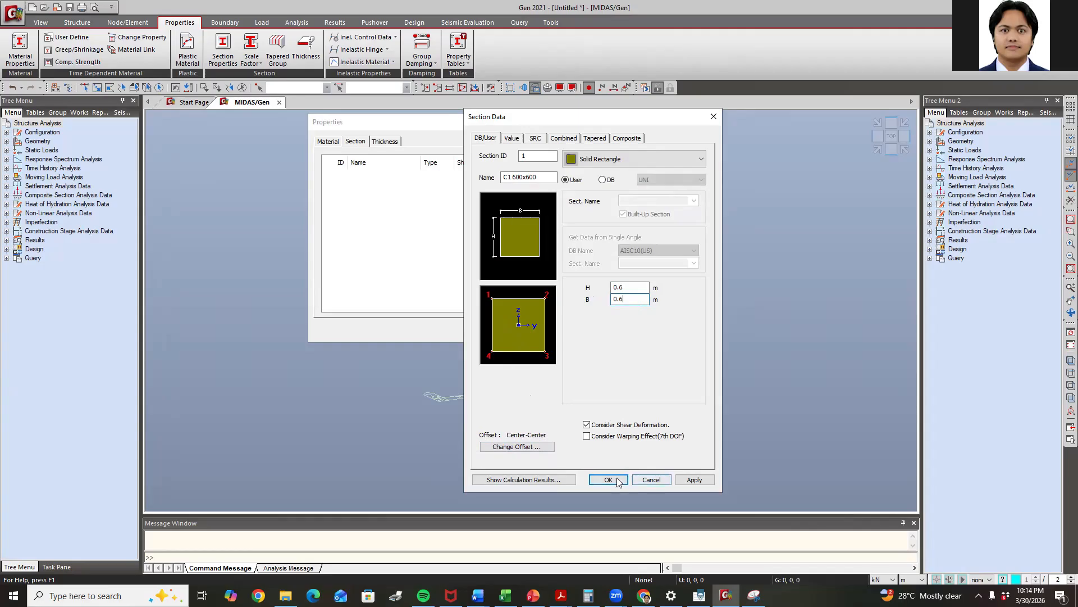
pyautogui.click(691, 482)
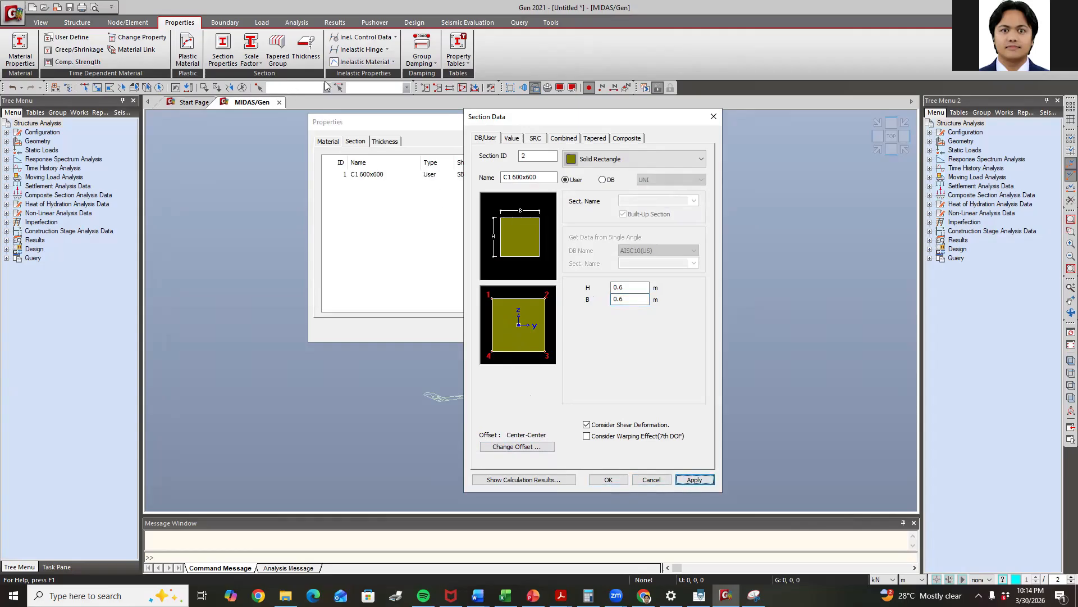
# Add a second column section named C2 500x500 with H and B both 0.5 m
pyautogui.moveTo(504, 122); pyautogui.dragTo(601, 128)
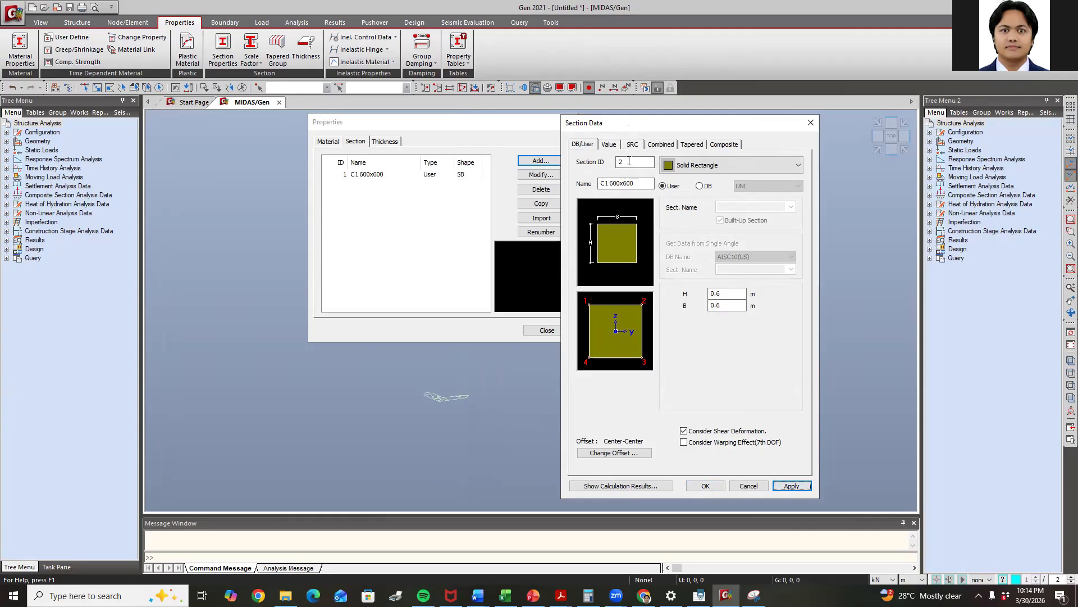
pyautogui.doubleClick(604, 183)
pyautogui.write('C2')
pyautogui.click(724, 296)
pyautogui.press('BackSpace')
pyautogui.write('5')
pyautogui.press('Tab')
pyautogui.write('0.5')
pyautogui.click(791, 486)
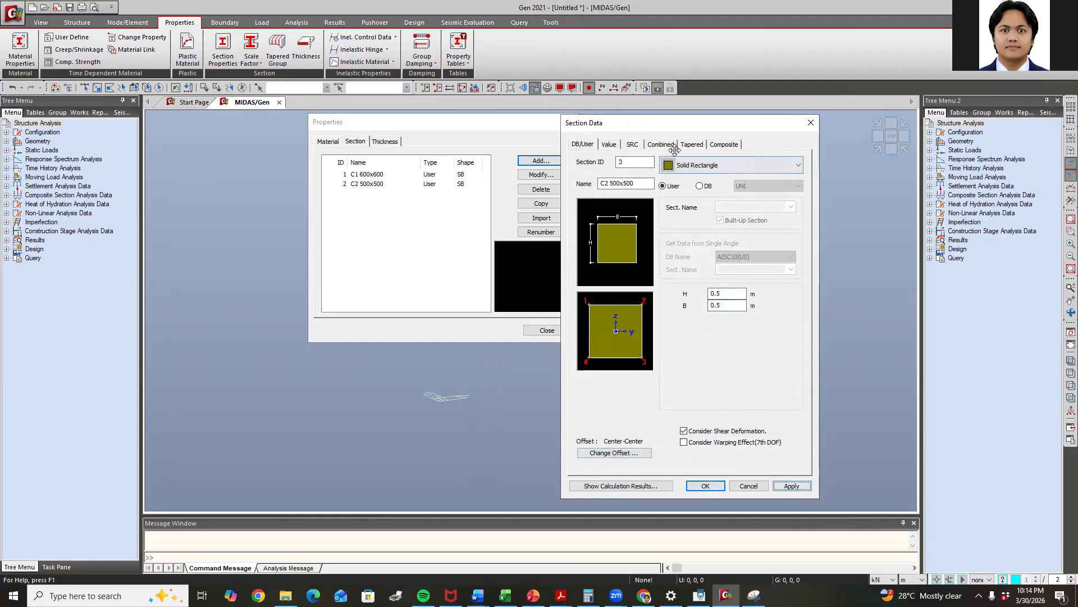
# Define the first girder section as G1 300x550 with H 550 and B 300
pyautogui.doubleClick(643, 182)
pyautogui.write('g1')
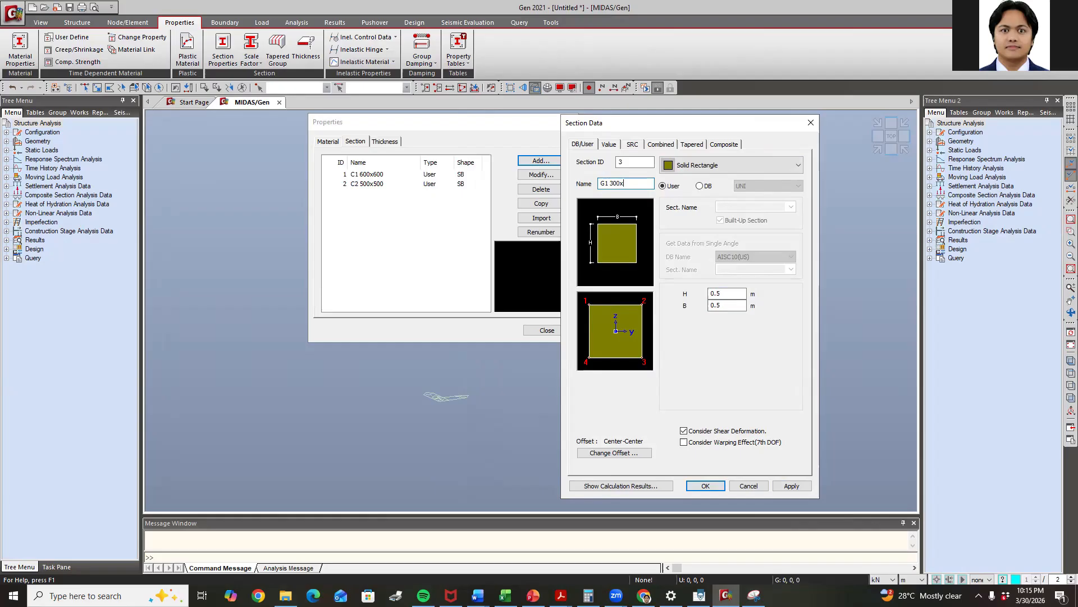
pyautogui.click(725, 294)
pyautogui.moveTo(727, 293); pyautogui.dragTo(679, 293)
pyautogui.write('550')
pyautogui.press('Tab')
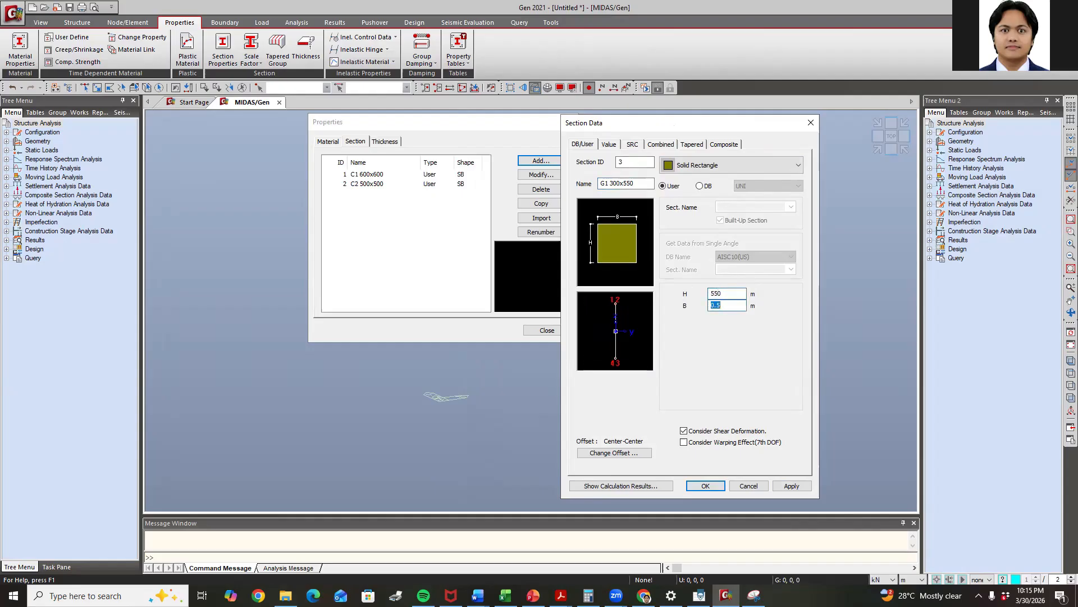
pyautogui.write('300')
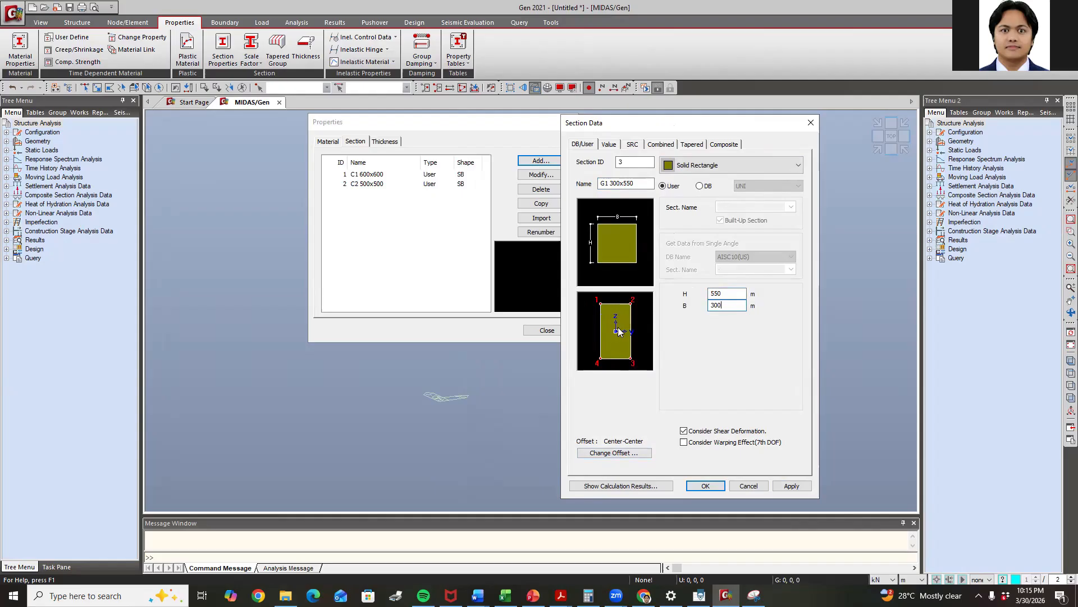
# Change the G1 section's offset to Center-Top and add the section to the list
pyautogui.click(615, 453)
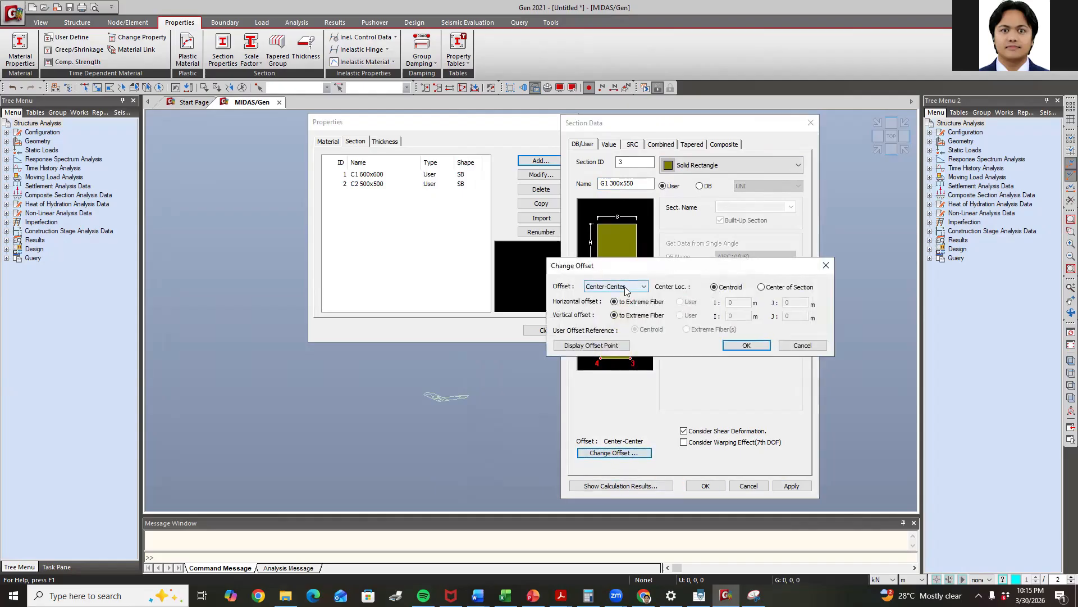
pyautogui.click(626, 288)
pyautogui.click(606, 305)
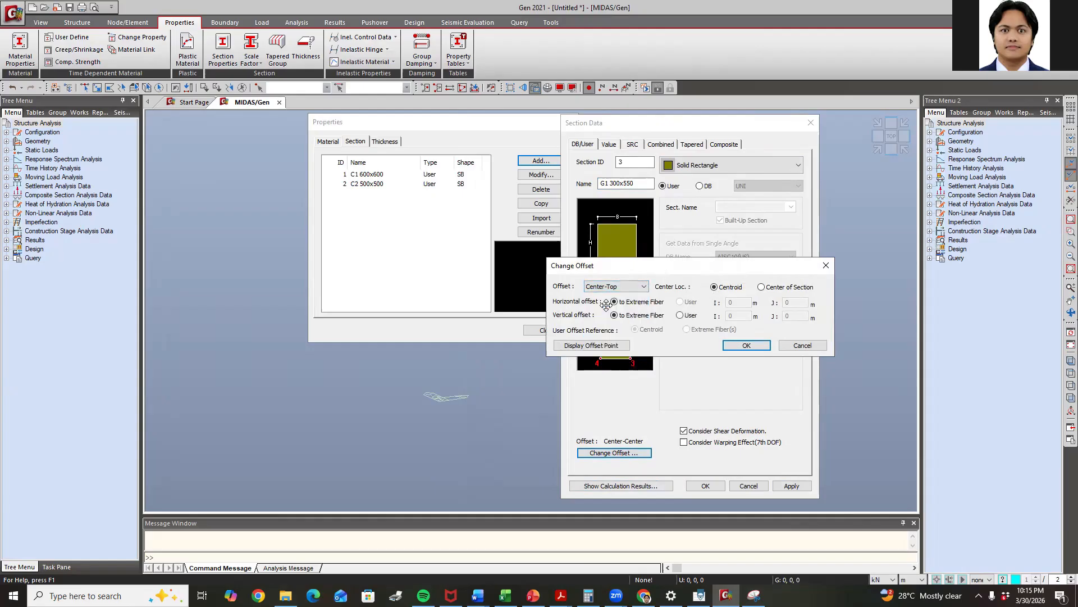
pyautogui.click(747, 347)
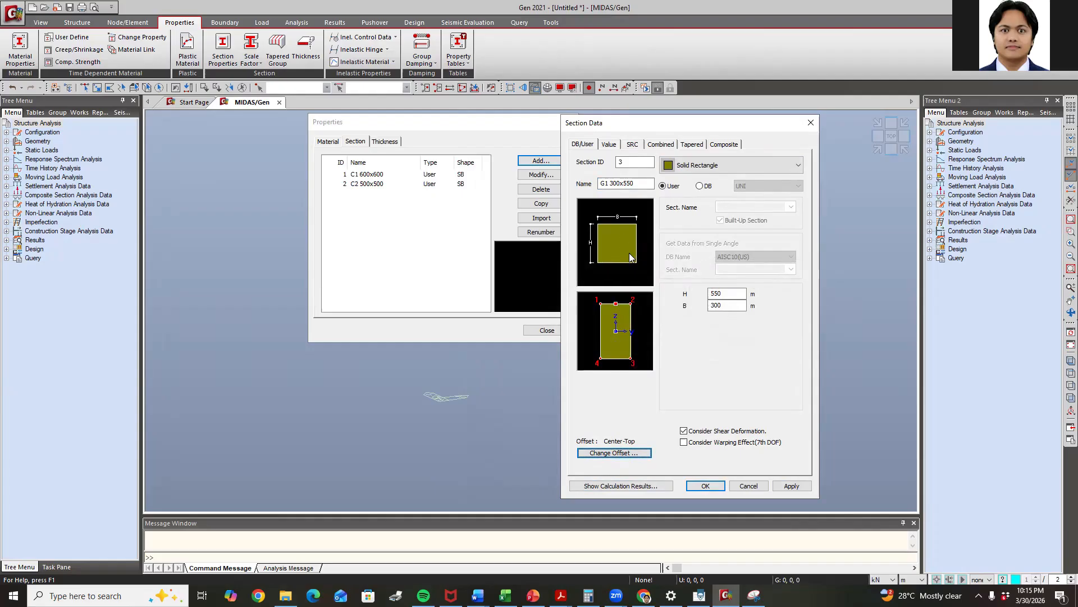
pyautogui.moveTo(729, 292); pyautogui.dragTo(698, 311)
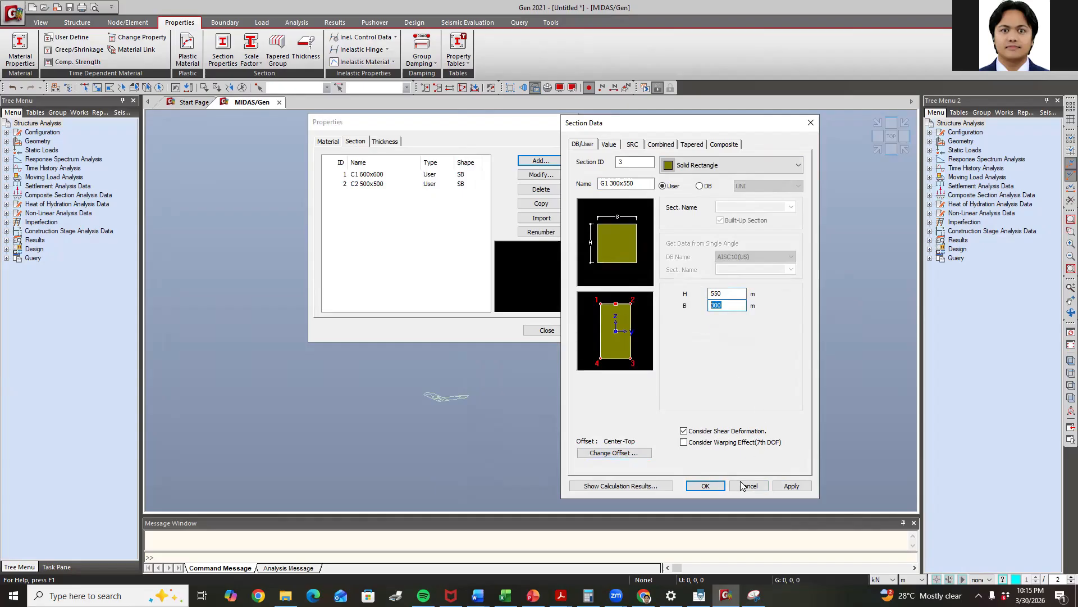
pyautogui.click(788, 486)
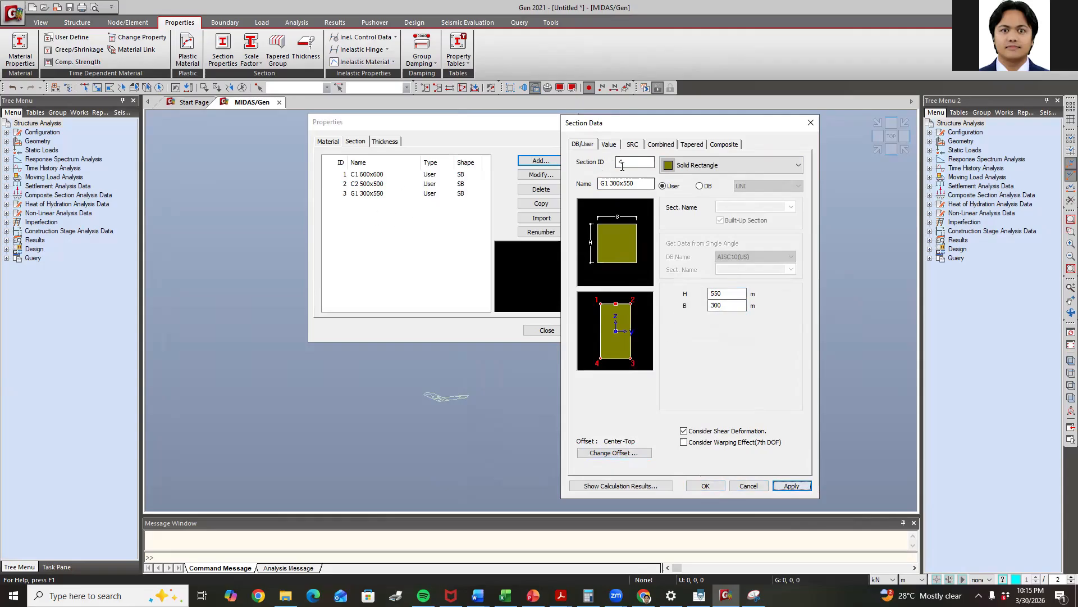
# Add the girder section G2 300x450 with H 450 and B 300
pyautogui.click(607, 182)
pyautogui.click(607, 182)
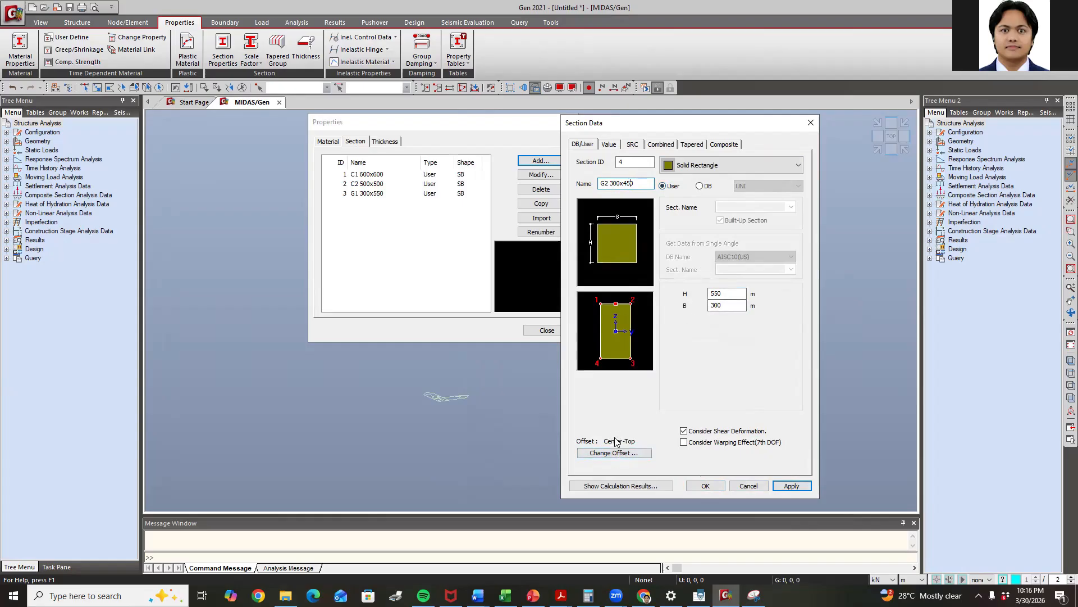
pyautogui.moveTo(728, 293); pyautogui.dragTo(675, 298)
pyautogui.write('450')
pyautogui.click(727, 303)
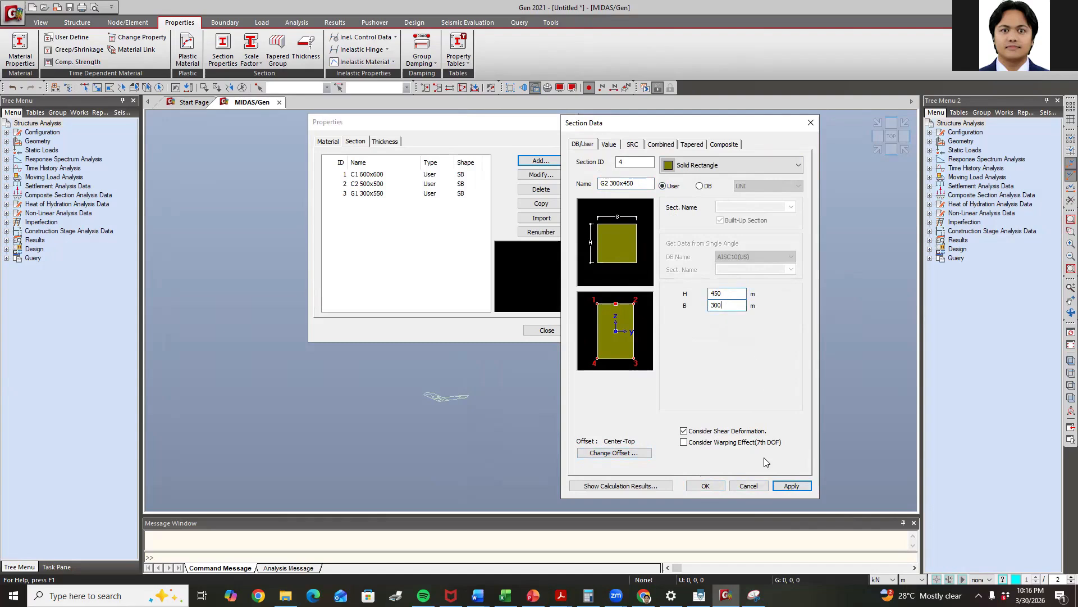
pyautogui.click(792, 486)
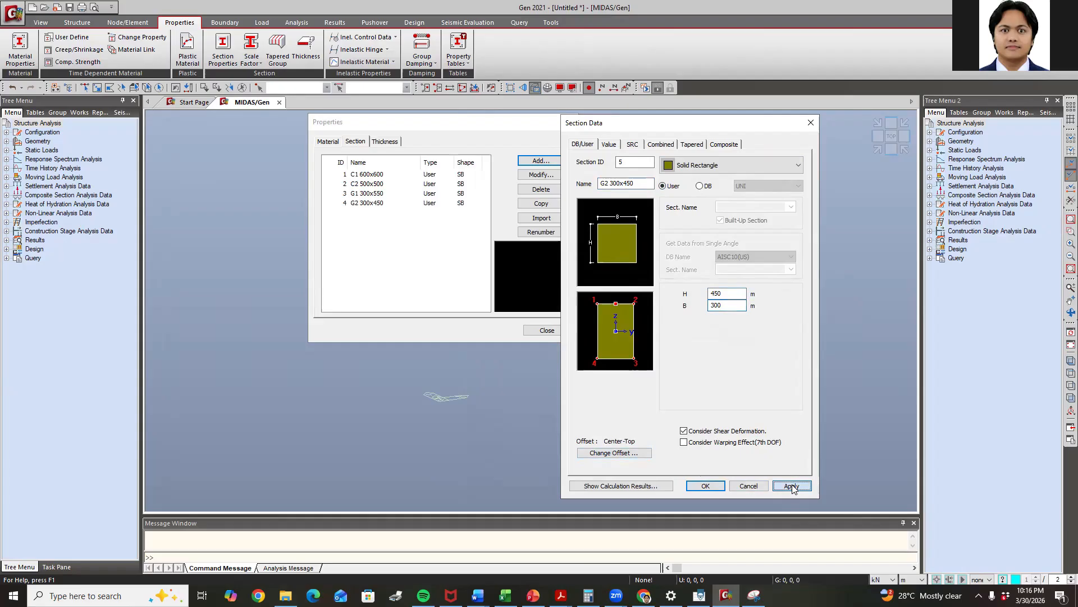
# Add the girder section G3 300x500 with H 500, keeping the 300 width
pyautogui.doubleClick(619, 180)
pyautogui.press('Home')
pyautogui.hotkey('shift', 'Right')
pyautogui.press('BackSpace')
pyautogui.write('30')
pyautogui.press('Tab')
pyautogui.write('500')
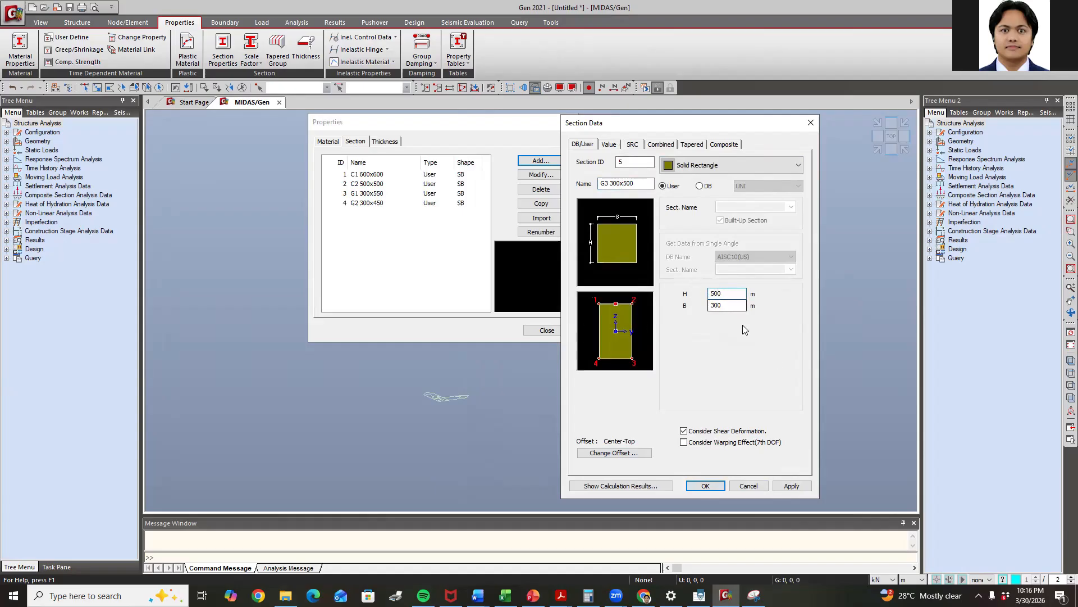
pyautogui.click(793, 486)
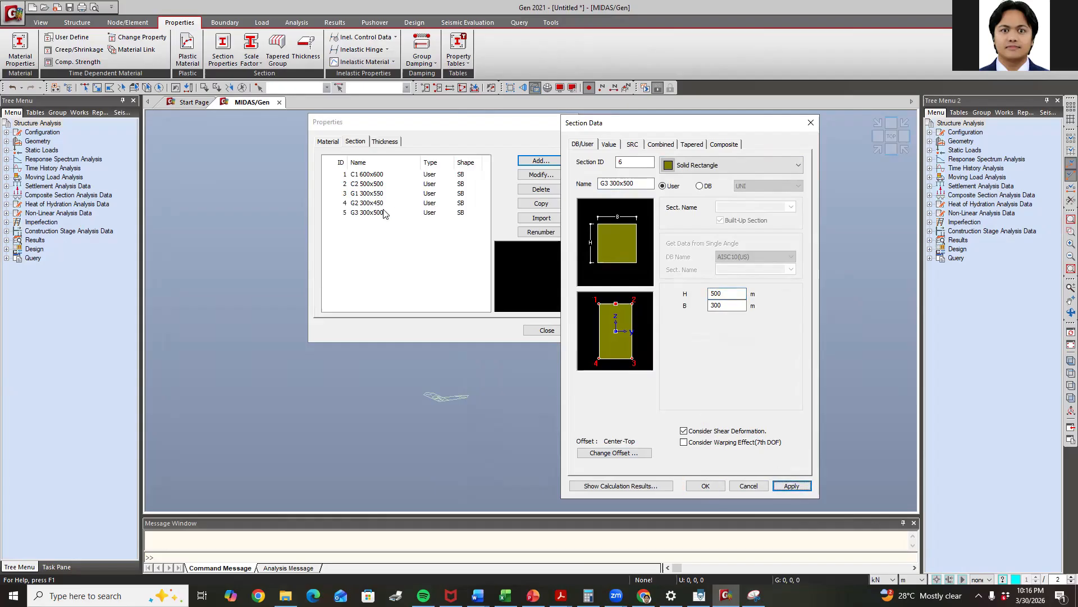
# Add the beam section B1 250x450 with H 450 and B 250, and close the section data
pyautogui.moveTo(639, 184); pyautogui.dragTo(556, 183)
pyautogui.press('BackSpace')
pyautogui.press('BackSpace')
pyautogui.write('B1')
pyautogui.moveTo(731, 294); pyautogui.dragTo(658, 293)
pyautogui.write('450')
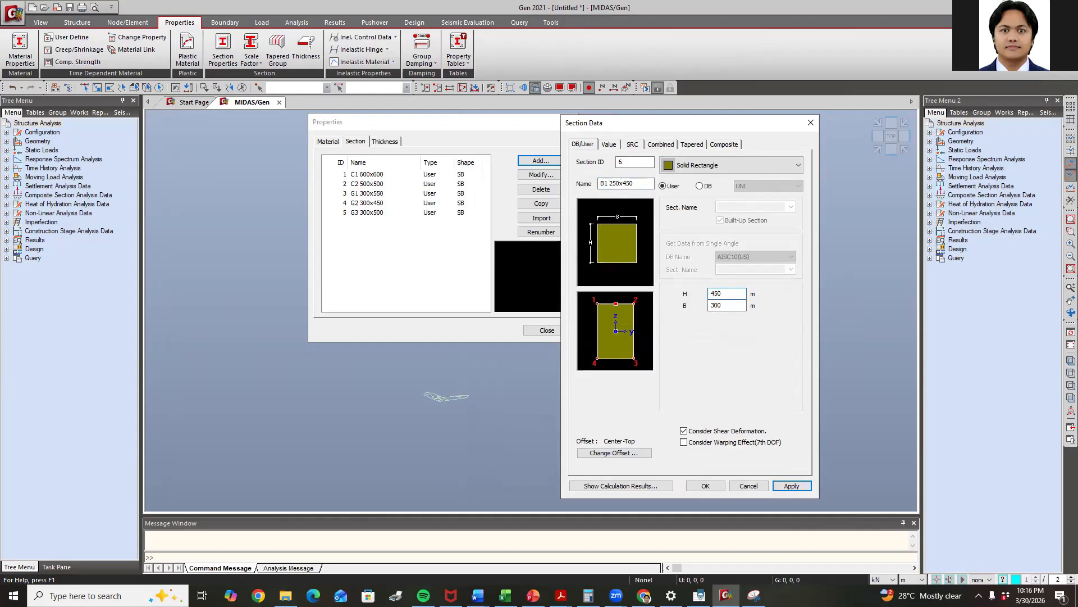
pyautogui.press('Tab')
pyautogui.write('250')
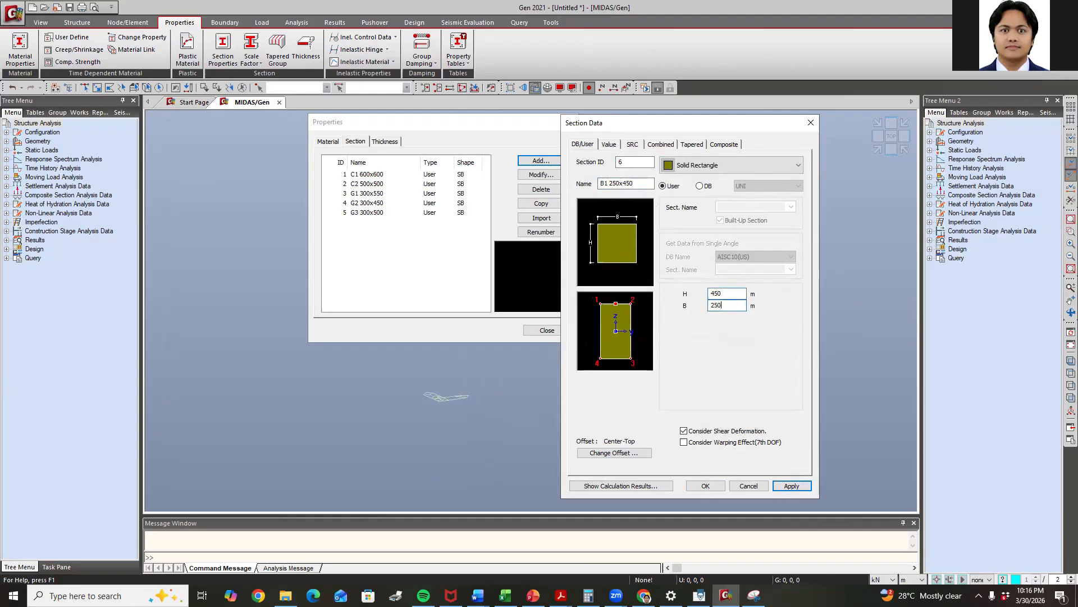
pyautogui.click(793, 486)
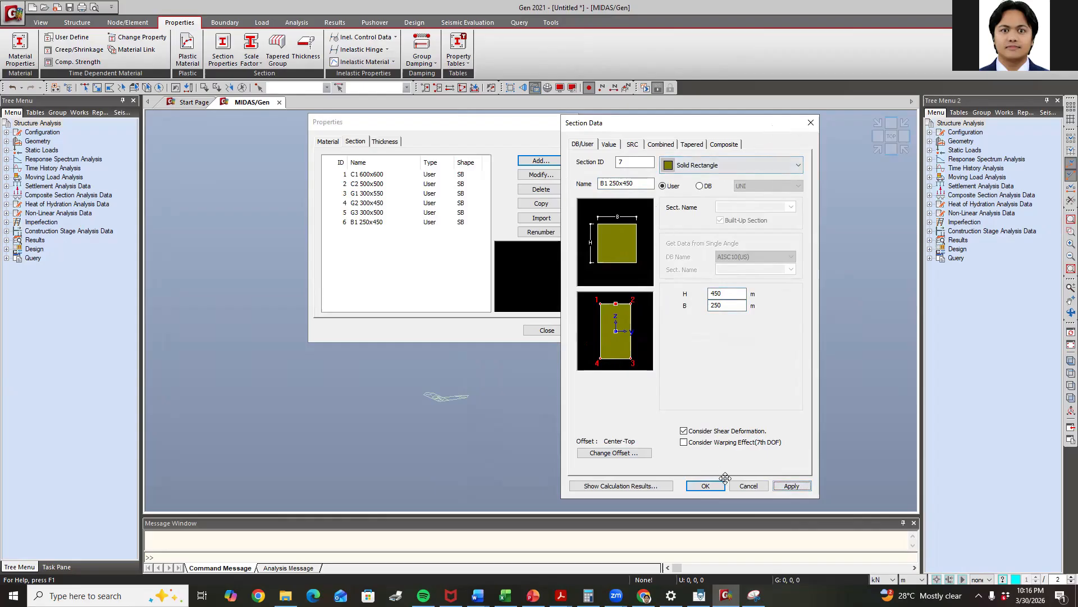
pyautogui.click(811, 123)
# Review the stored section data of the beam B1 and the girders G3, G2 and G1 without changing anything
pyautogui.click(385, 223)
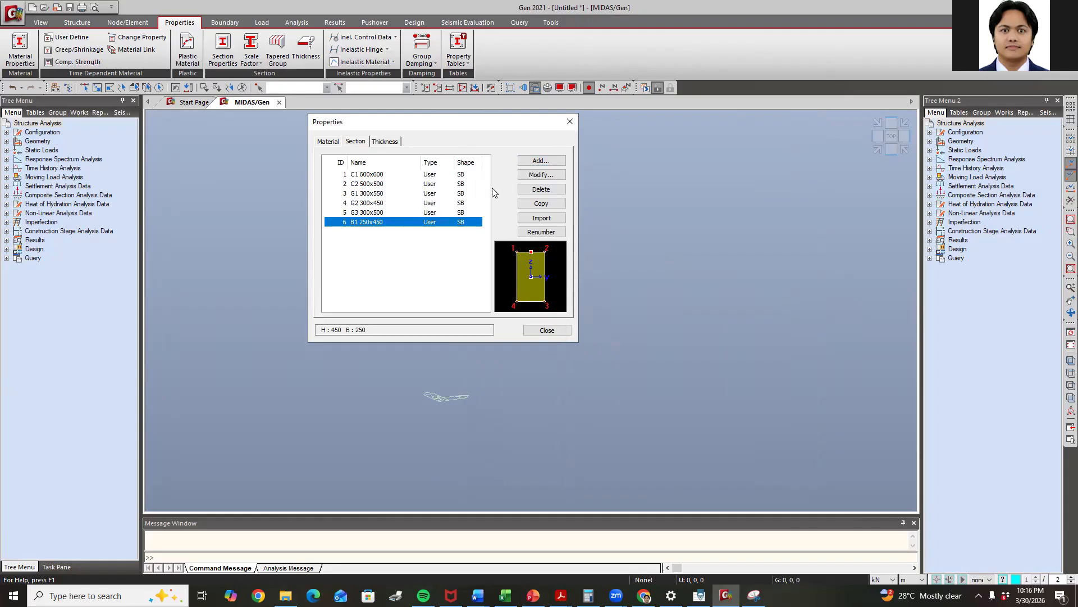
pyautogui.click(540, 174)
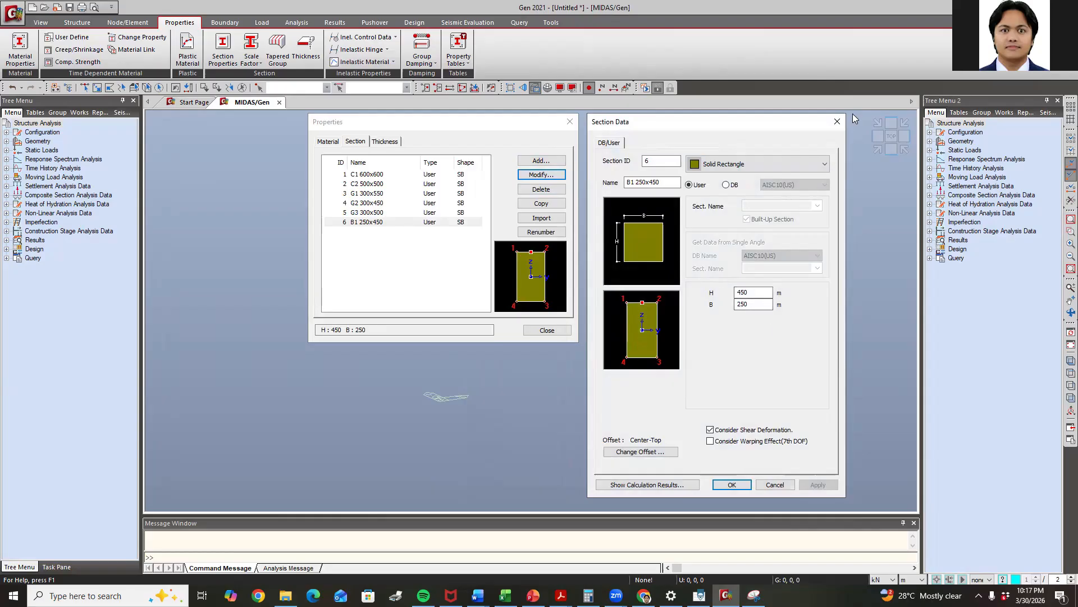
pyautogui.click(837, 122)
pyautogui.click(364, 212)
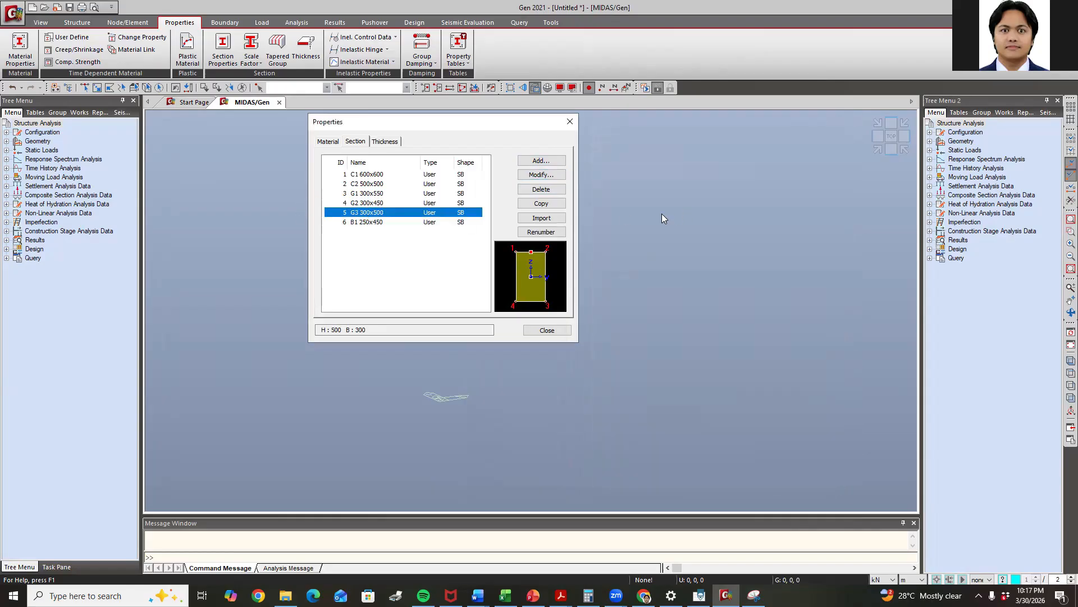
pyautogui.click(550, 174)
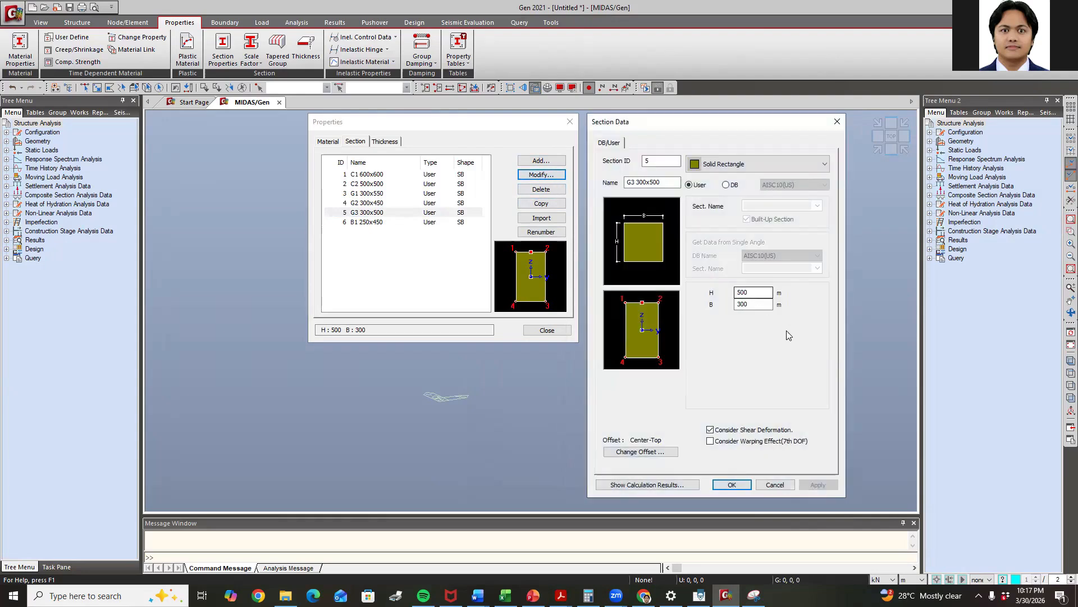
pyautogui.click(837, 122)
pyautogui.click(364, 202)
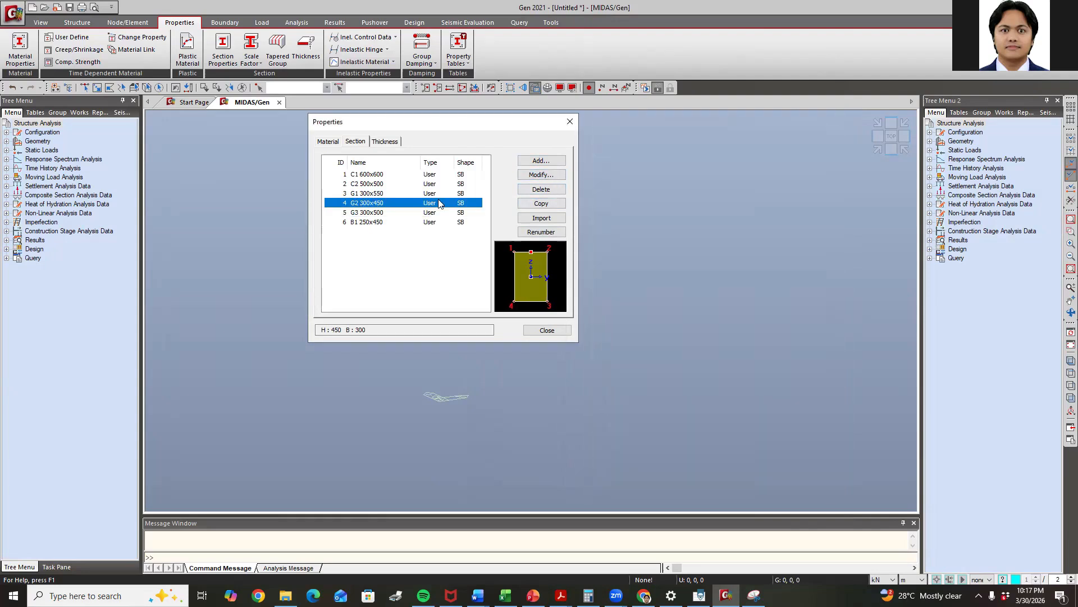
pyautogui.click(543, 175)
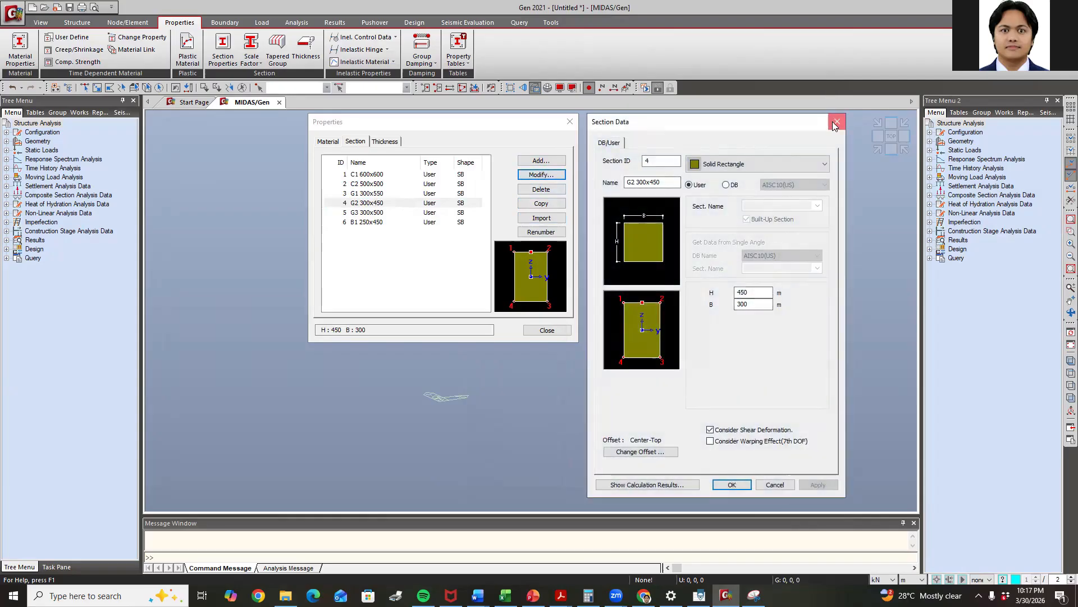
pyautogui.click(836, 123)
pyautogui.click(373, 194)
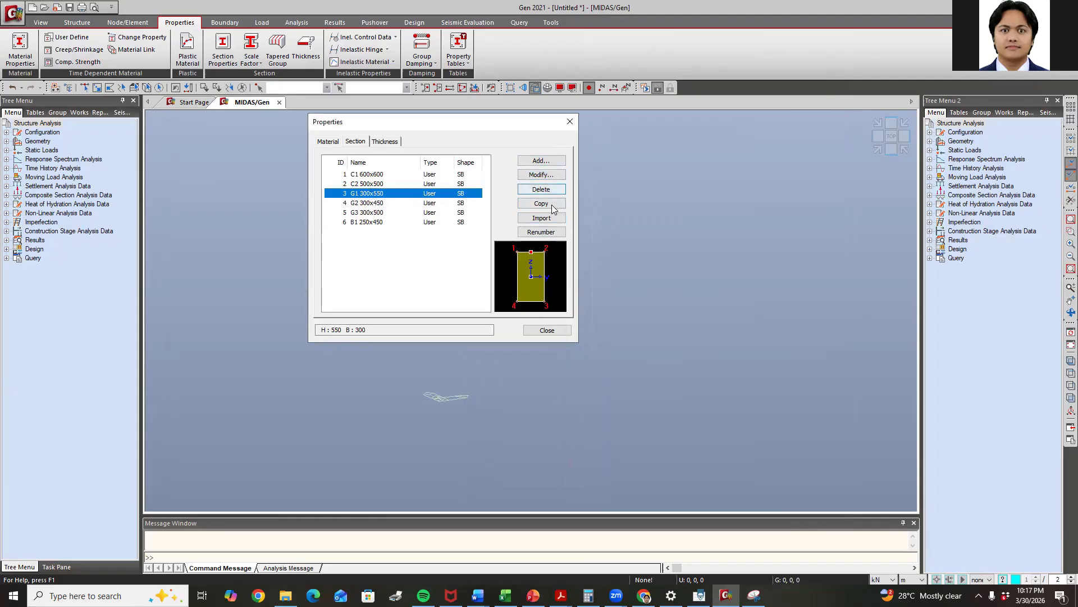
pyautogui.click(543, 174)
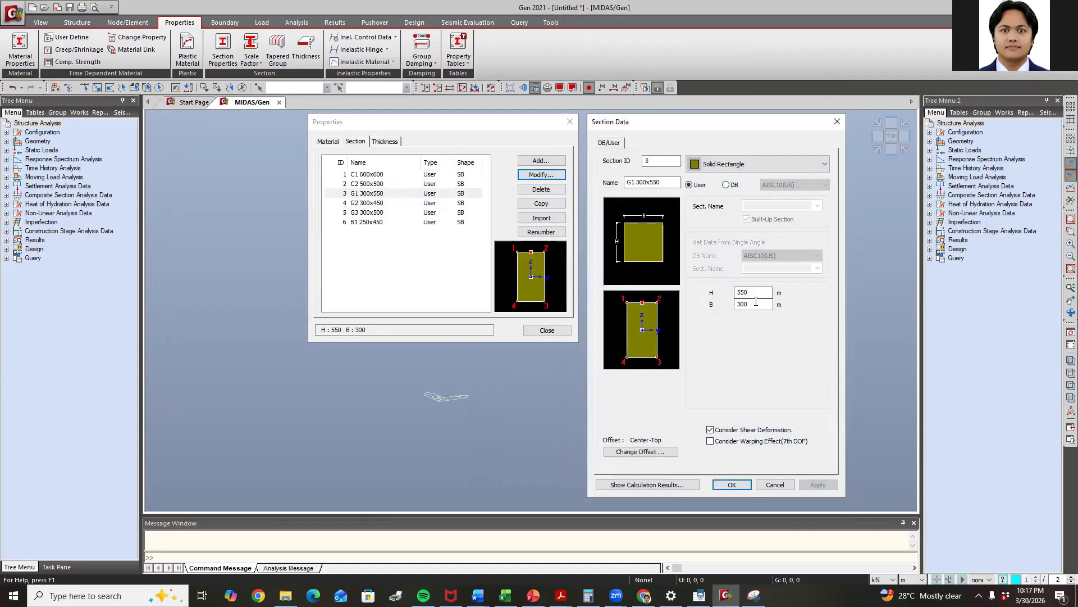
pyautogui.click(837, 122)
# Review the stored section data of the columns C2 and C1, and close the material and section properties
pyautogui.click(368, 183)
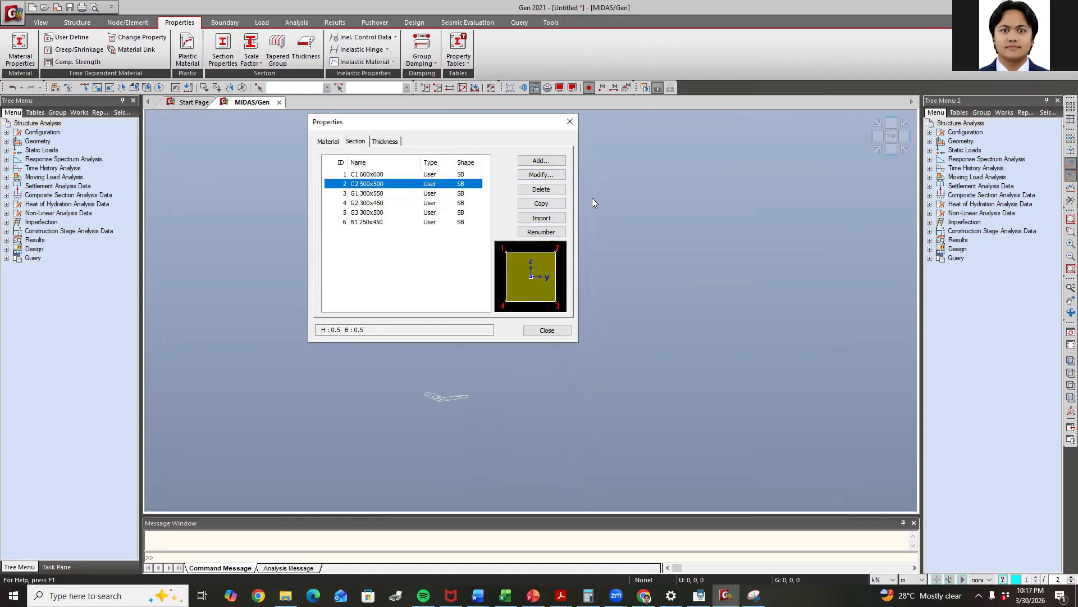
pyautogui.click(542, 174)
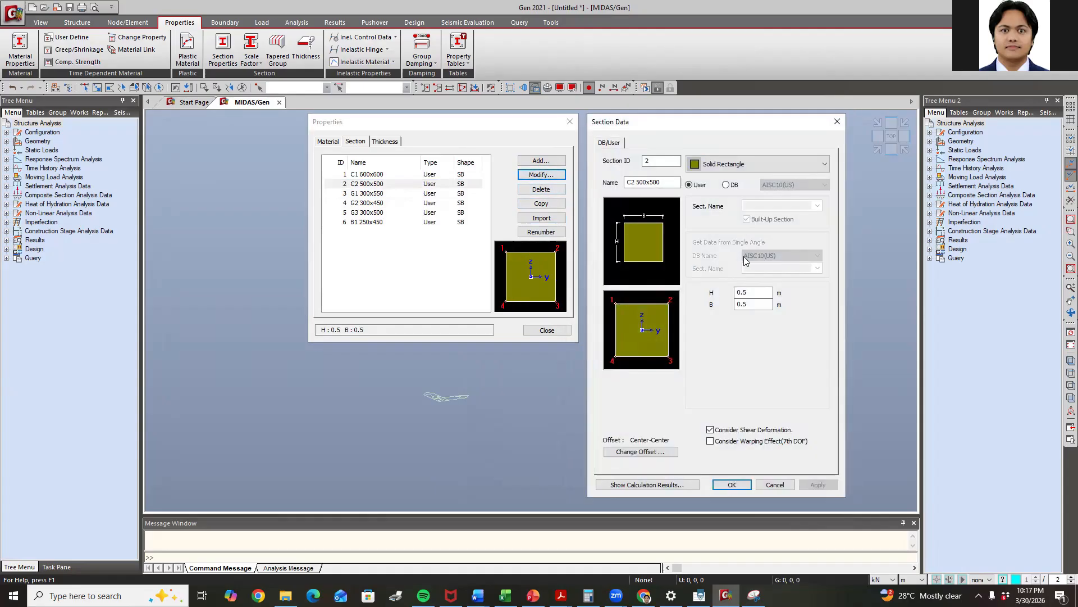
pyautogui.click(837, 122)
pyautogui.click(367, 175)
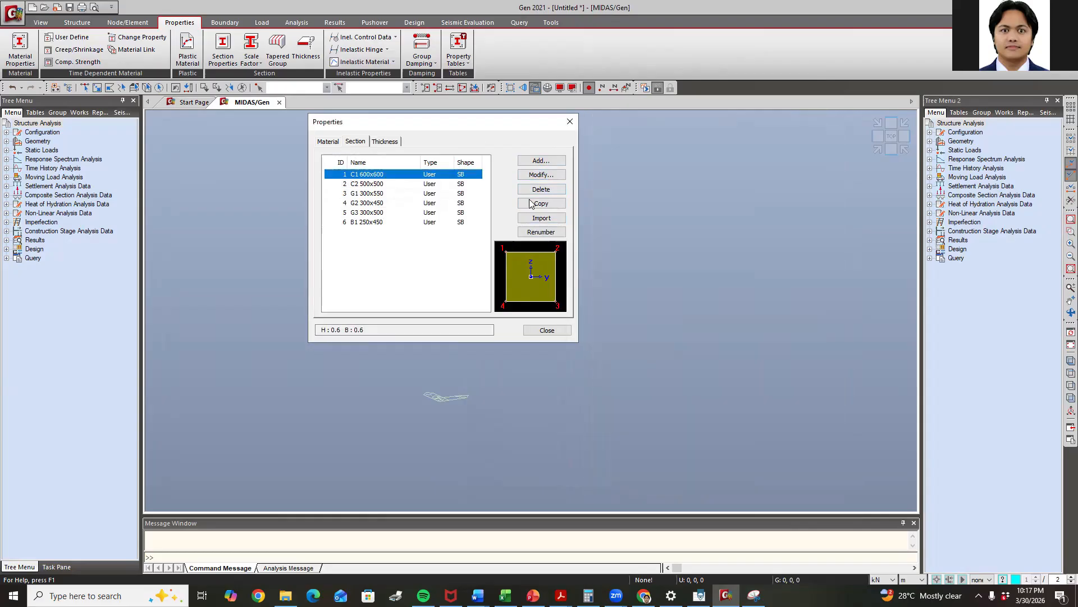
pyautogui.click(547, 176)
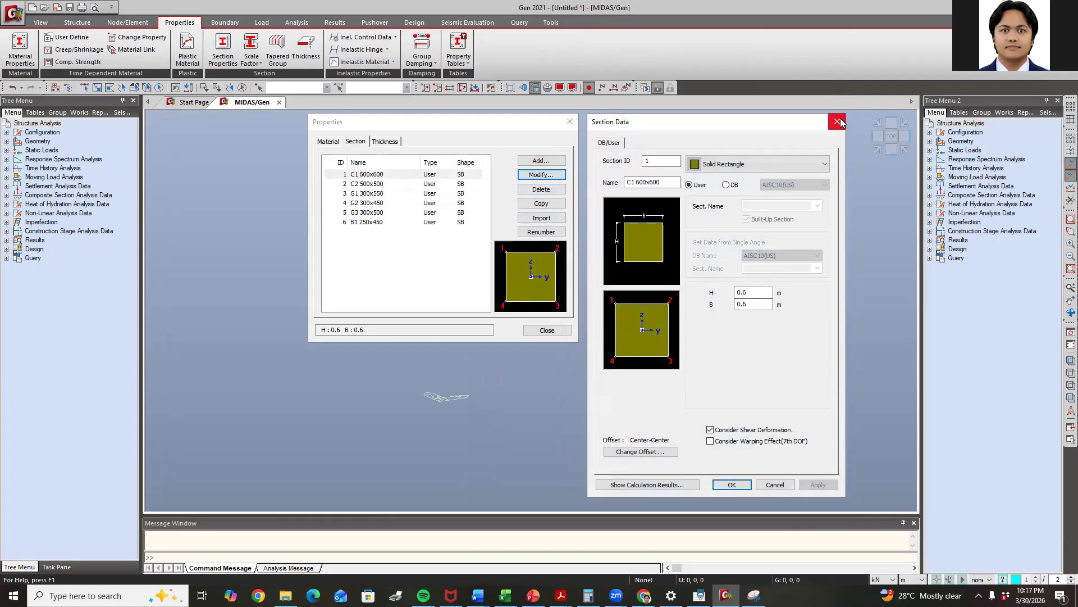
pyautogui.click(836, 121)
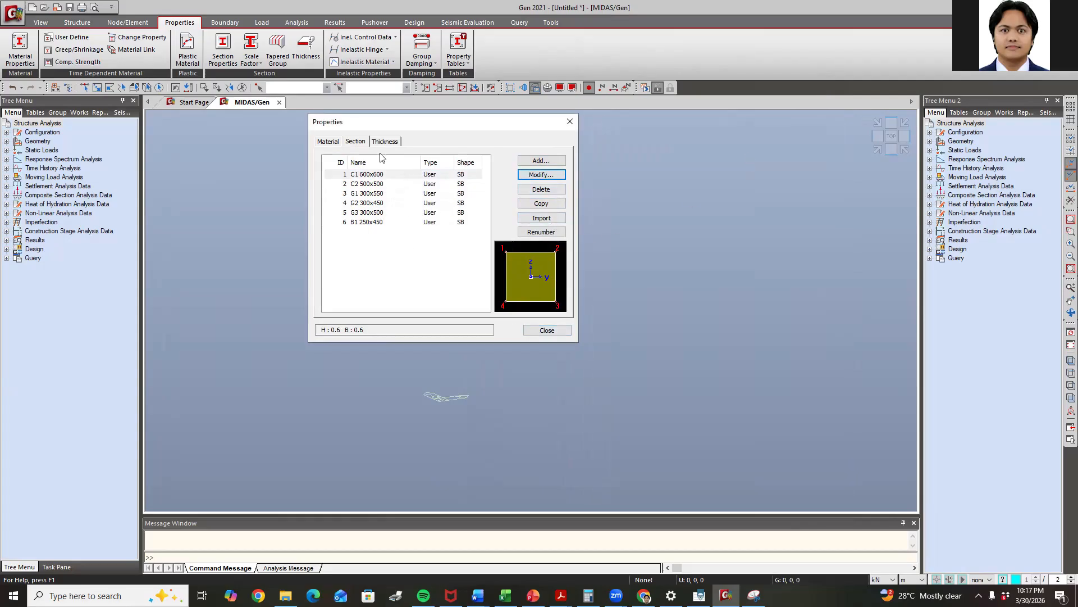
pyautogui.click(330, 142)
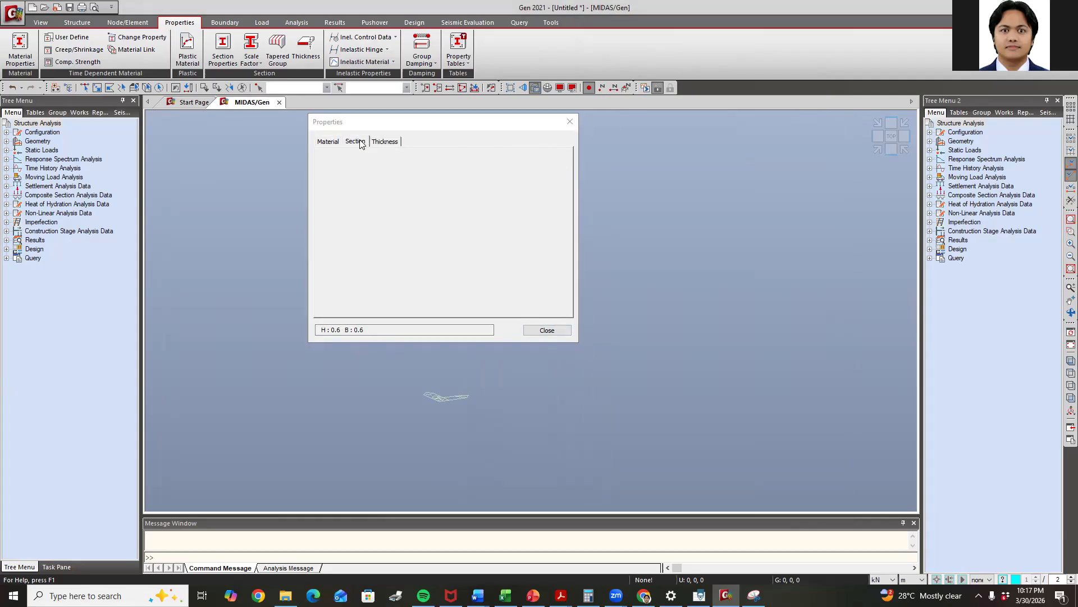
pyautogui.click(356, 143)
pyautogui.click(547, 331)
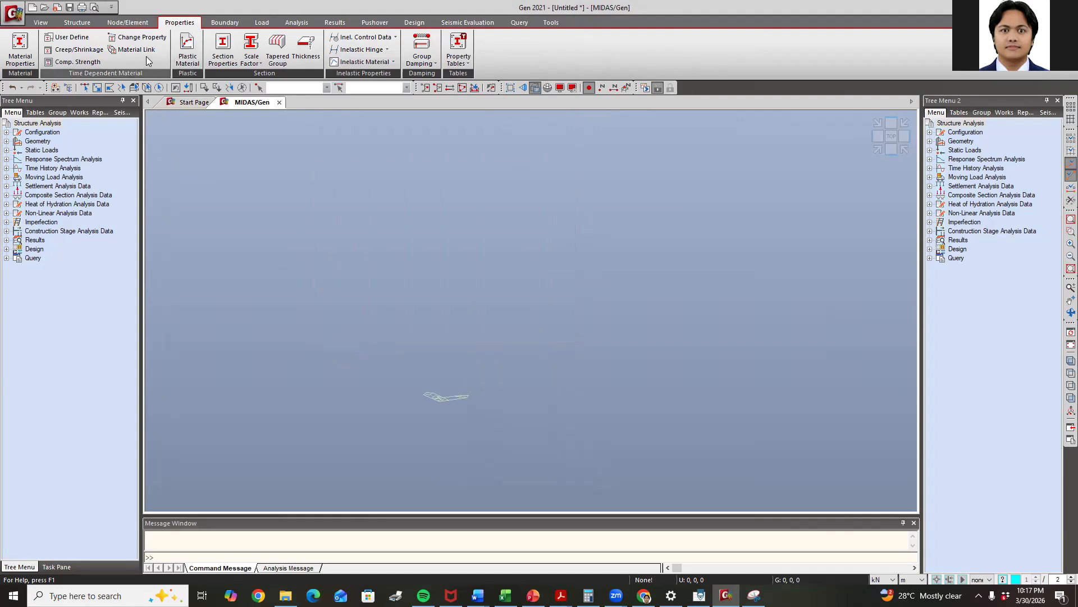
# Start the Frame base-structure wizard and move its dialog over the empty model view
pyautogui.click(133, 25)
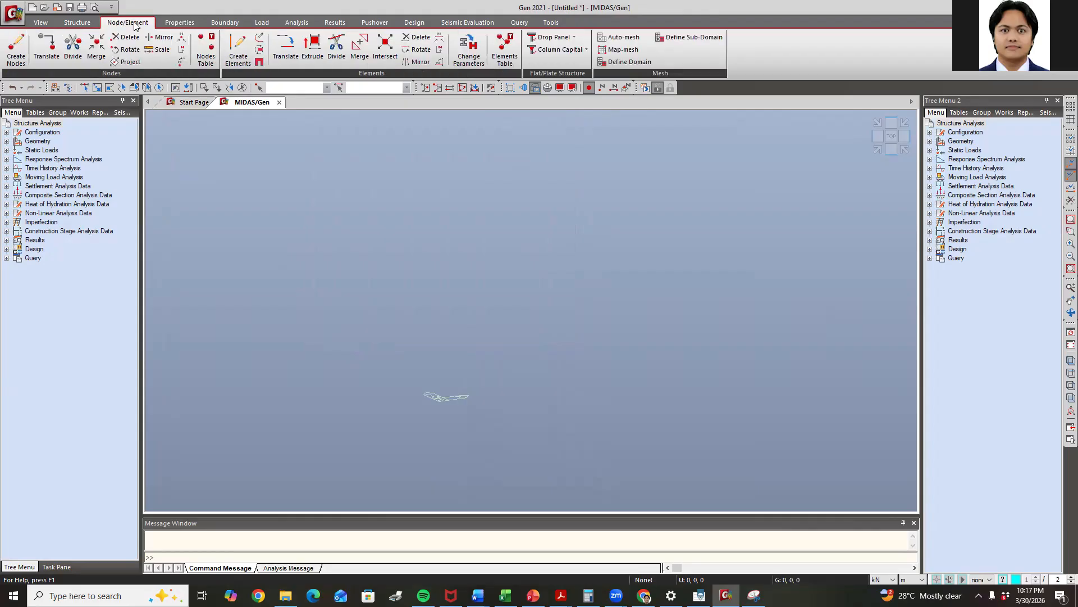
pyautogui.click(73, 23)
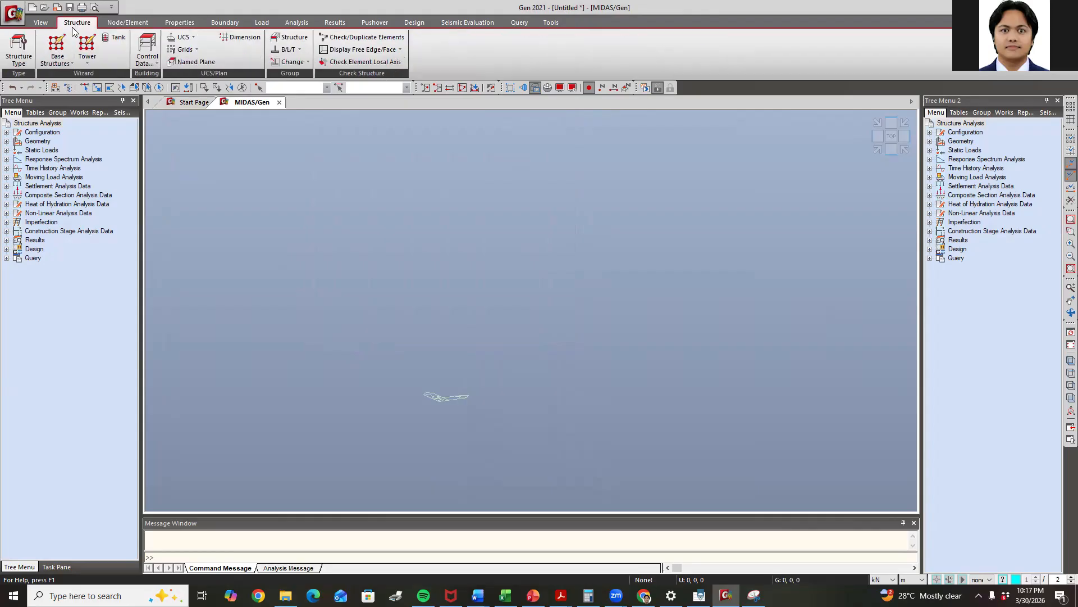
pyautogui.click(58, 63)
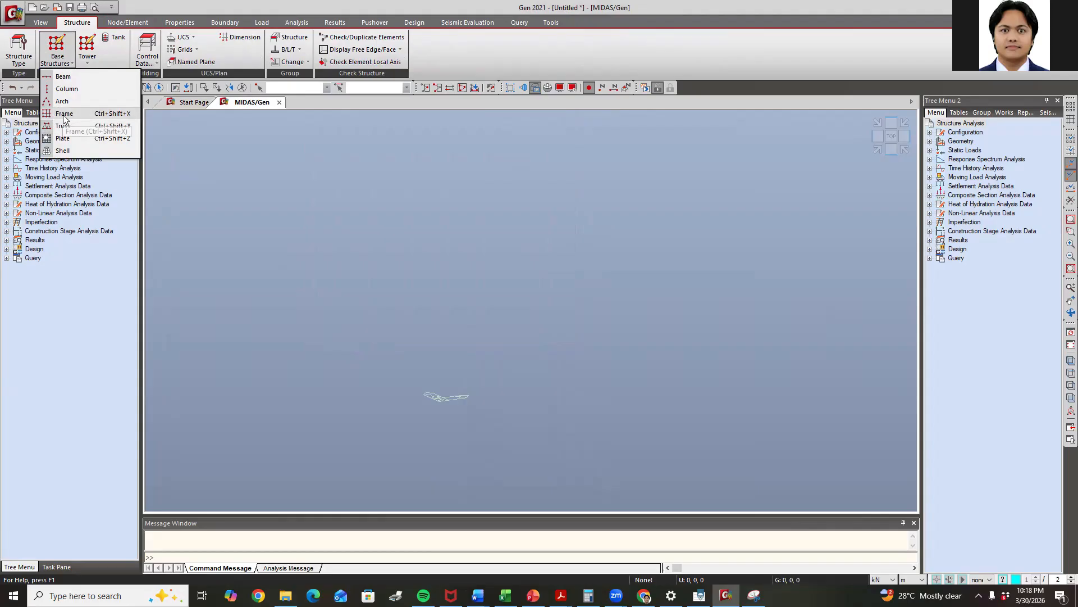
pyautogui.click(64, 113)
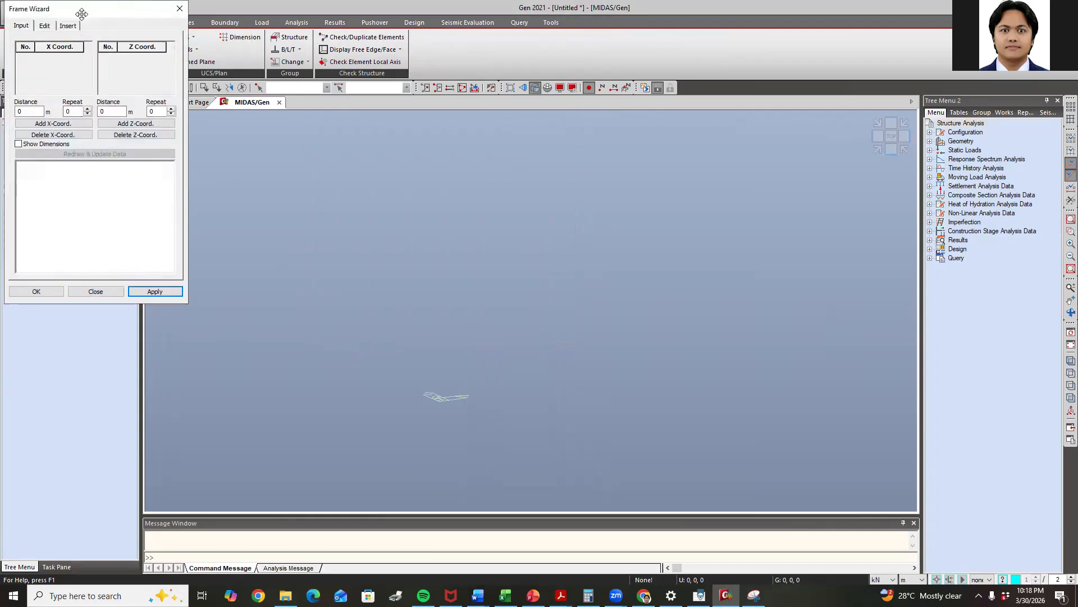
pyautogui.moveTo(84, 13); pyautogui.dragTo(645, 156)
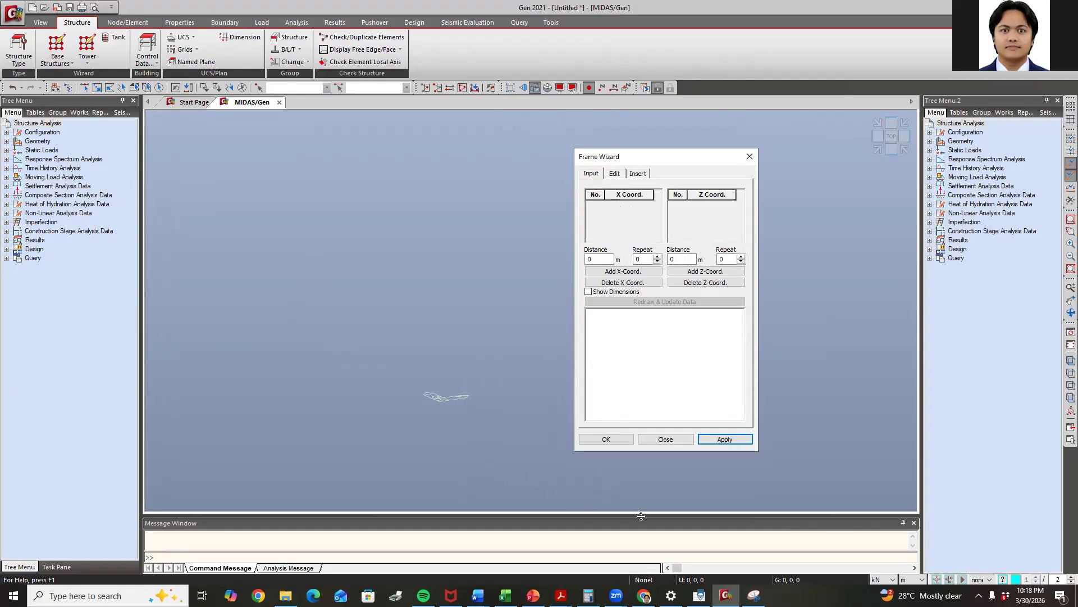
# Switch to the PowerPoint lecture and bring up the slide with the building's Framing Plan View
pyautogui.click(533, 596)
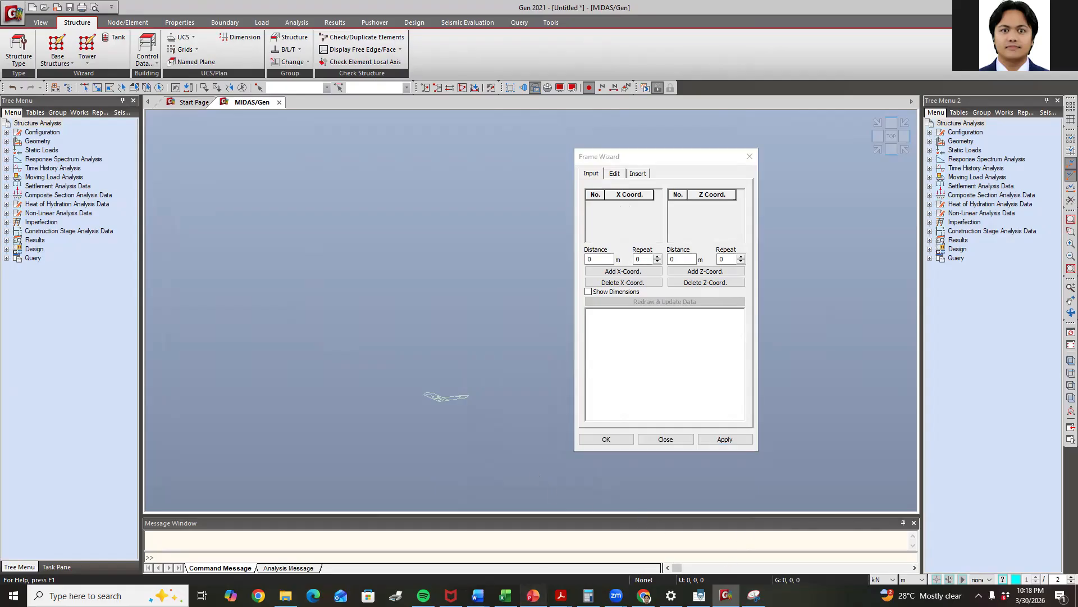
pyautogui.scroll(5, 464, 326)
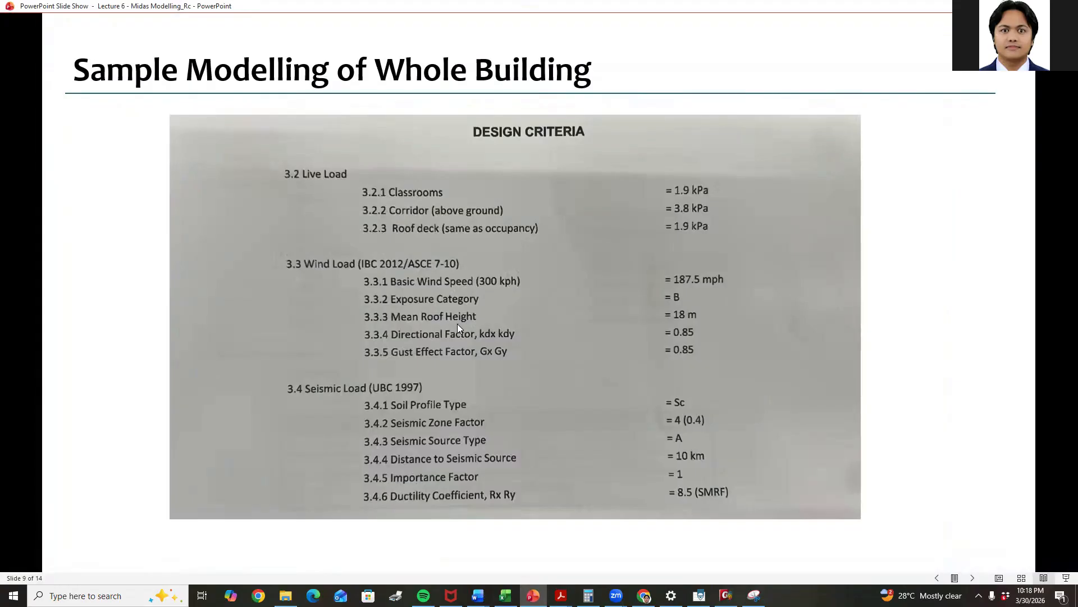
pyautogui.scroll(1, 406, 287)
pyautogui.scroll(-1, 406, 290)
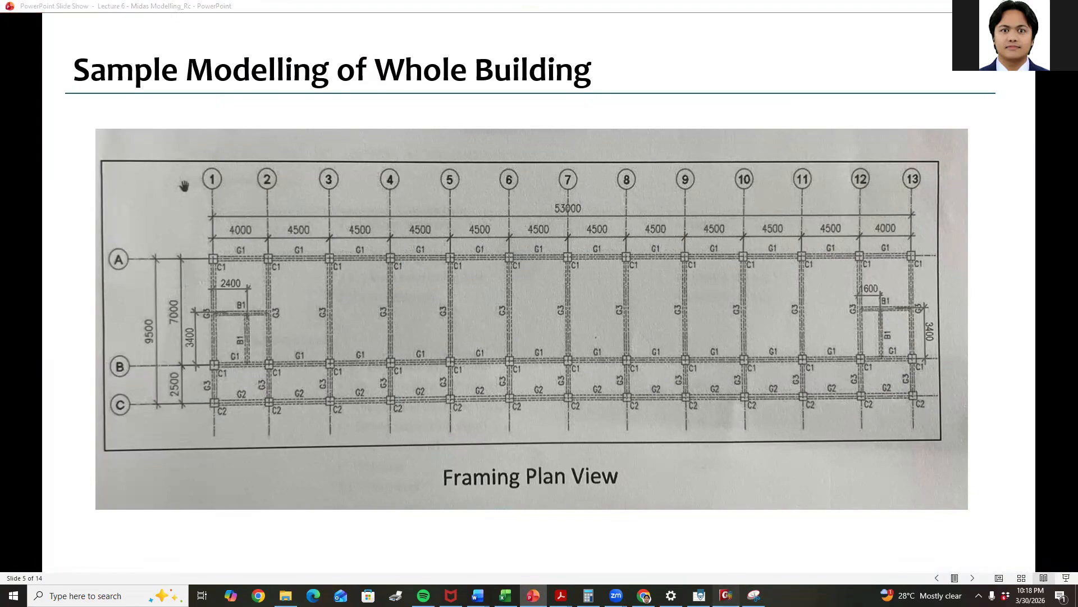
# Switch back to midas Gen and add an X coordinate with distance 4 m and repeat 1 in the Frame Wizard
pyautogui.click(726, 595)
pyautogui.doubleClick(596, 258)
pyautogui.write('4')
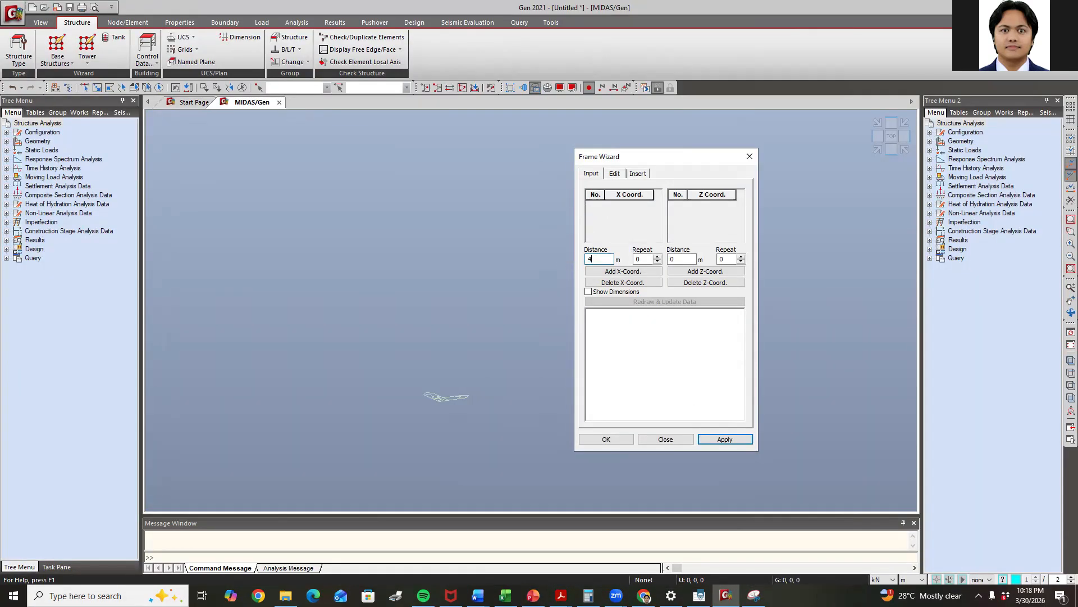
pyautogui.doubleClick(641, 259)
pyautogui.write('1')
pyautogui.click(632, 274)
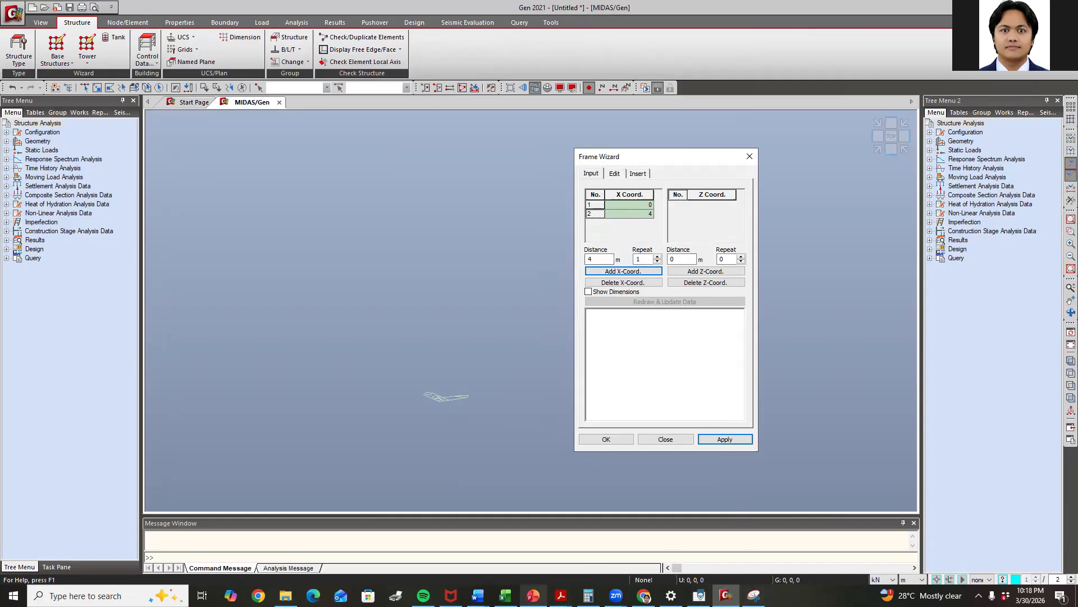
# Check the next bay spacing on the PowerPoint framing plan and try to change the X distance to 4.5 m
pyautogui.click(533, 595)
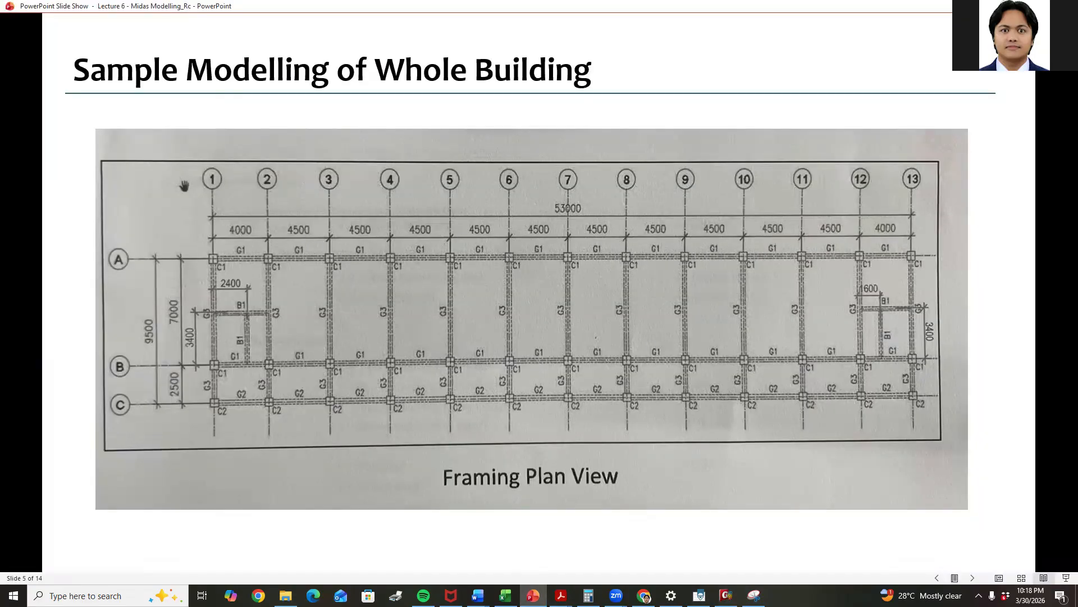
pyautogui.hotkey('alt', 'Tab')
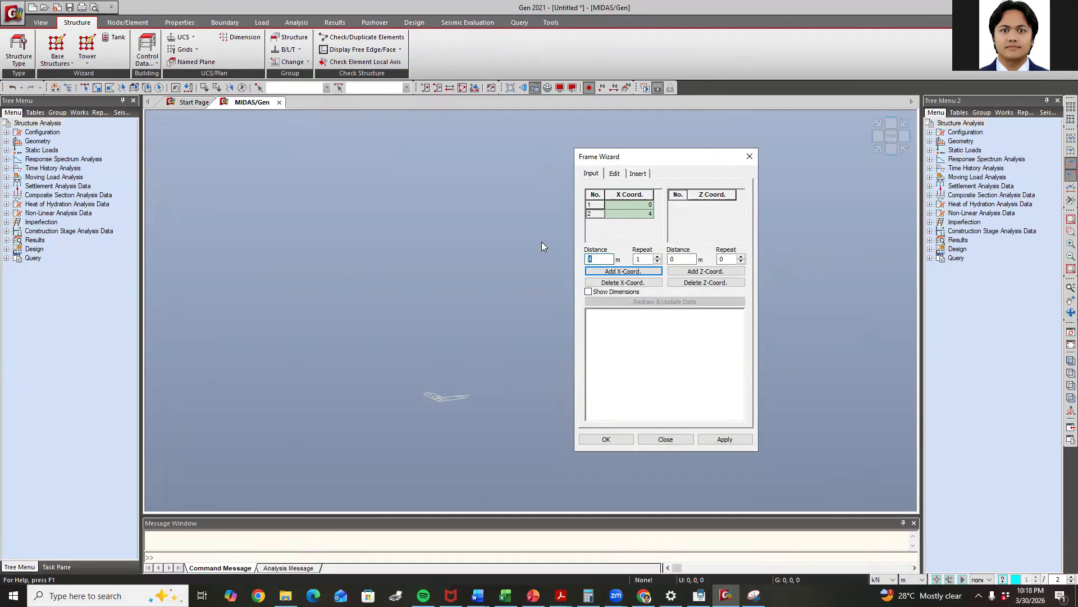
pyautogui.write('.5')
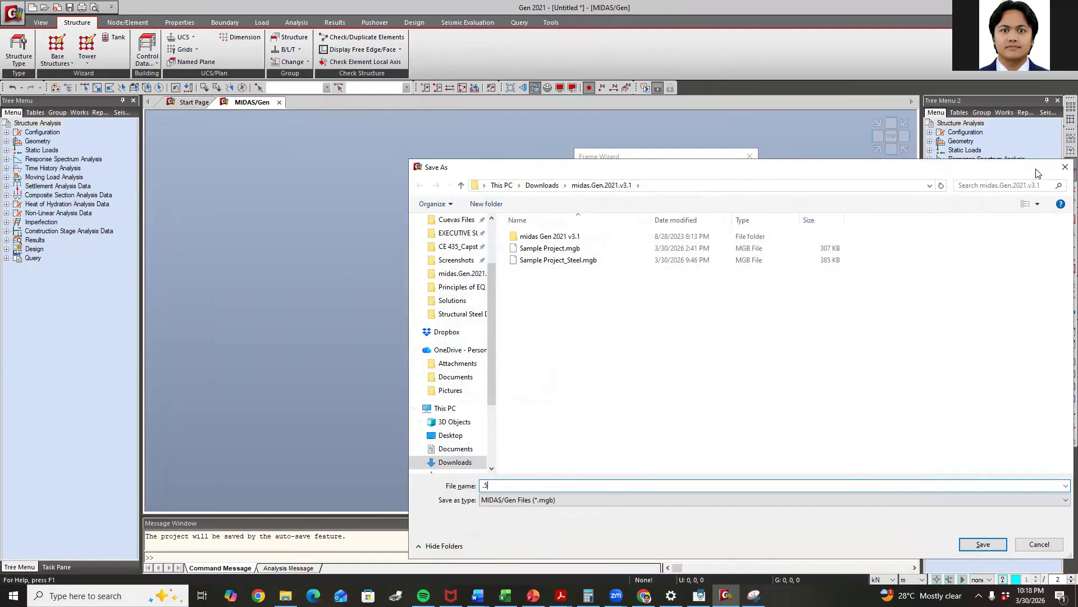
# Save the project as Sample_RCD in the midas.Gen.2021.v3.1 folder
pyautogui.moveTo(1038, 174); pyautogui.dragTo(1007, 172)
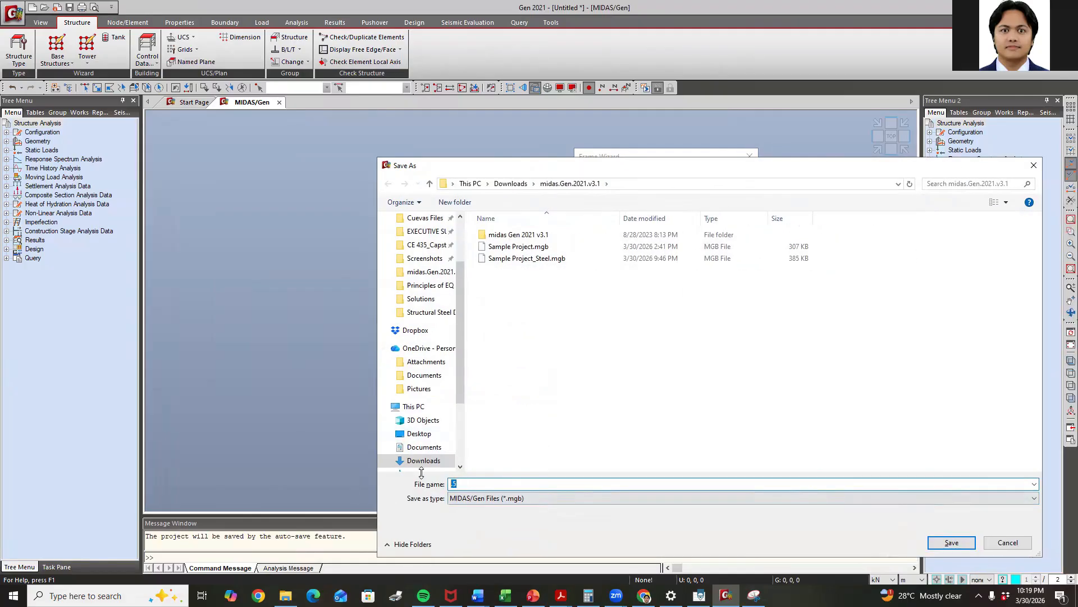
pyautogui.write('Sample')
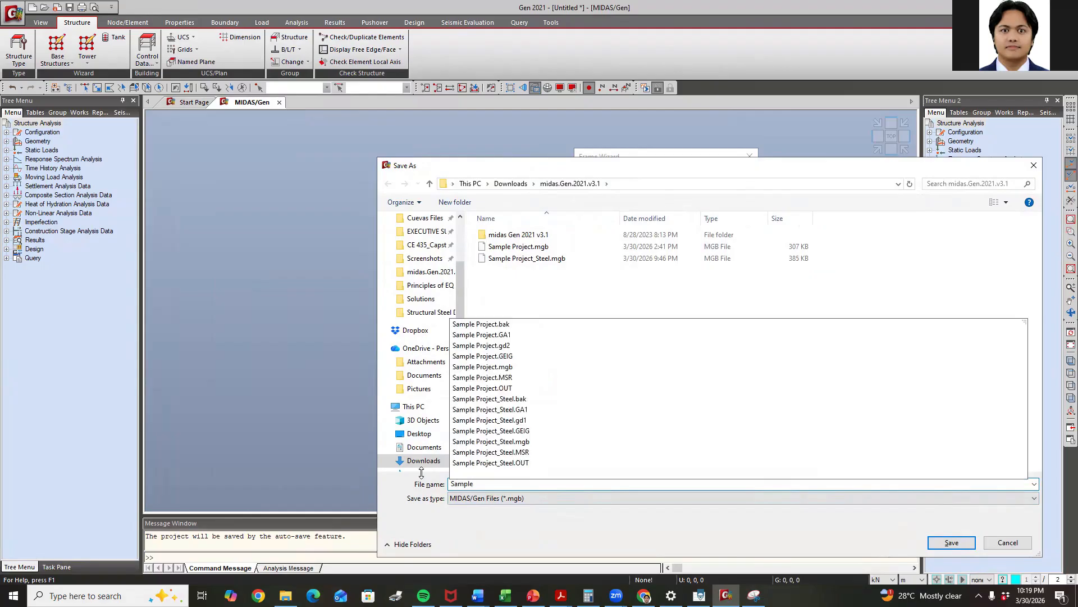
pyautogui.write('_RCD')
pyautogui.press('Return')
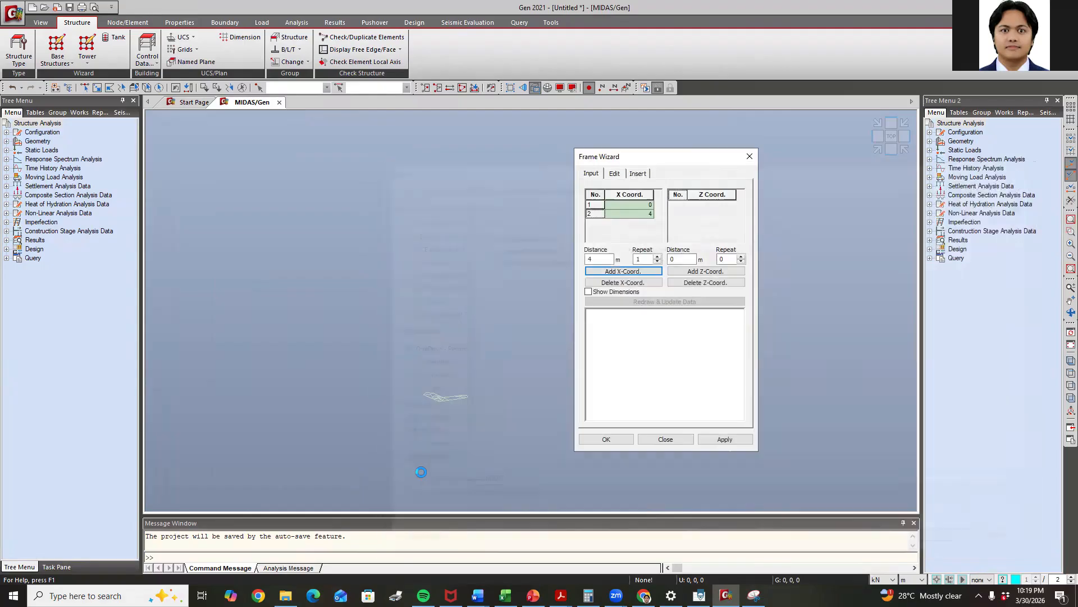
# Add X coordinates for the inner bays with distance 4.5 m and repeat 10
pyautogui.click(601, 258)
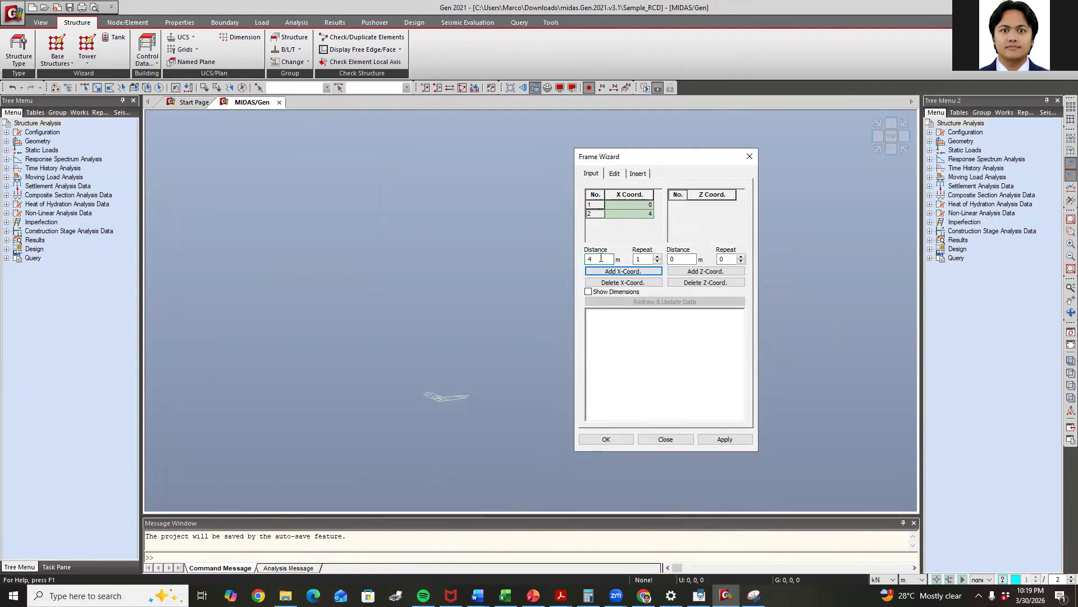
pyautogui.doubleClick(635, 260)
pyautogui.click(640, 272)
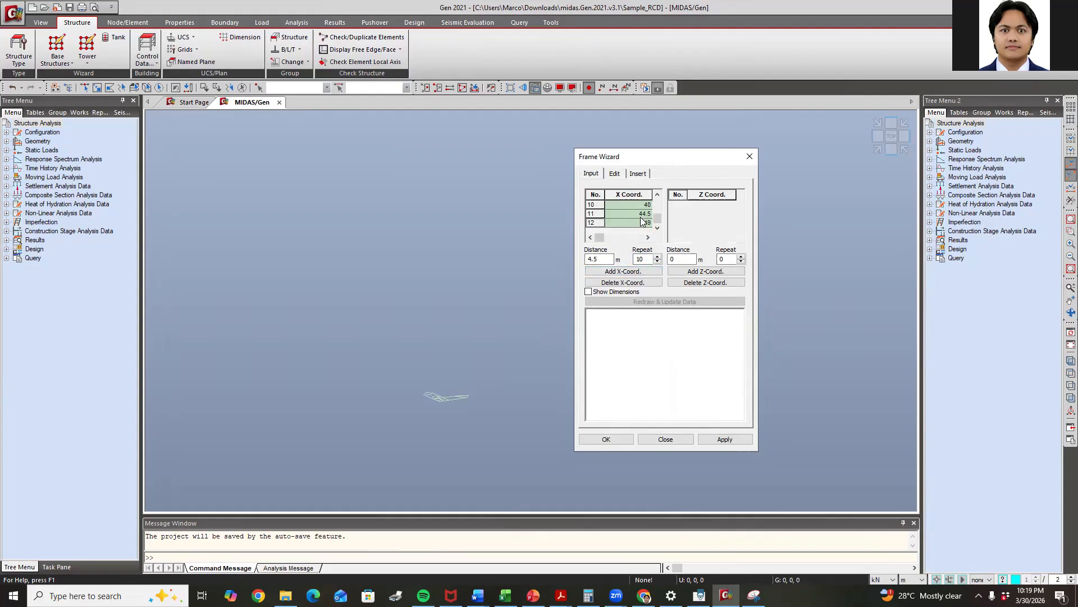
# Check the end bay on the PowerPoint framing plan and add its X coordinate with distance 4 m and repeat 1
pyautogui.click(601, 260)
pyautogui.press('BackSpace')
pyautogui.press('BackSpace')
pyautogui.click(645, 259)
pyautogui.press('BackSpace')
pyautogui.click(533, 596)
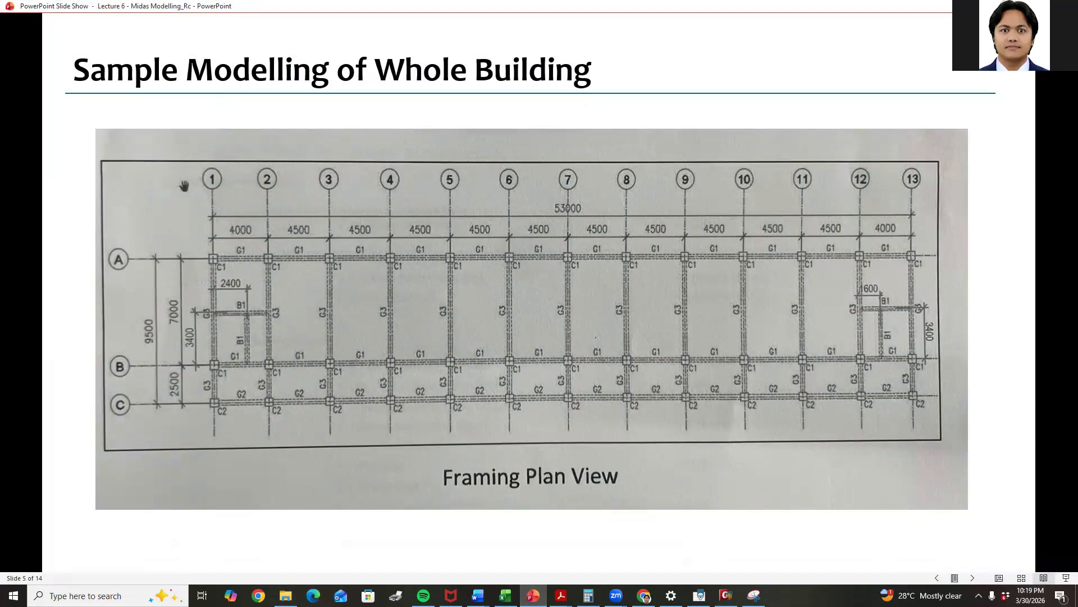
pyautogui.hotkey('alt', 'Tab')
pyautogui.click(628, 271)
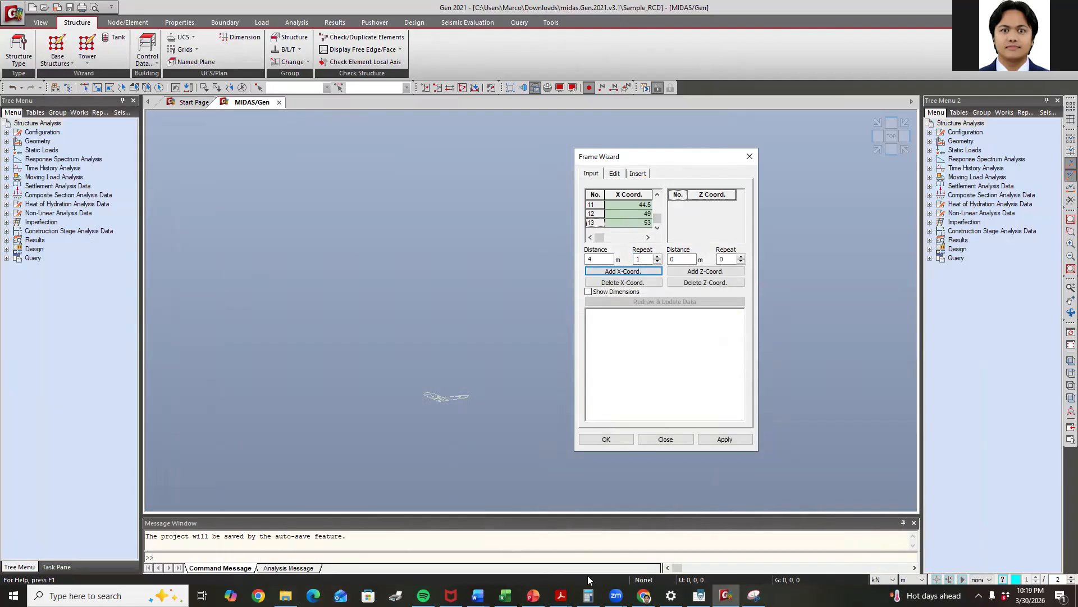
# Check the transverse bays on the framing plan and add a Z coordinate with distance 2.5 m and repeat 1
pyautogui.hotkey('alt', 'Tab')
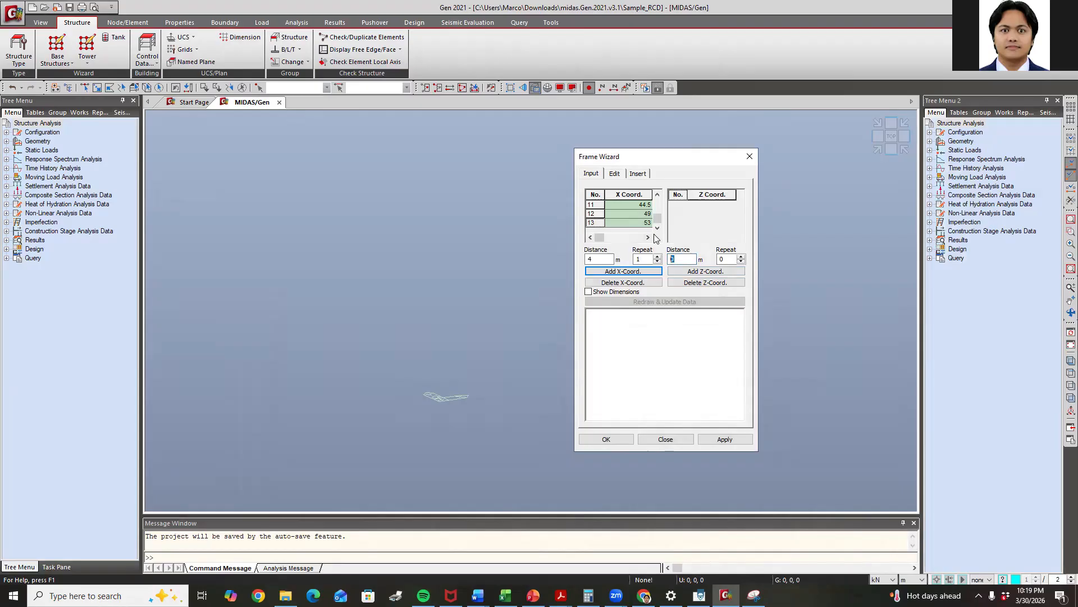
pyautogui.write('2.5')
pyautogui.press('Tab')
pyautogui.write('1')
pyautogui.click(706, 271)
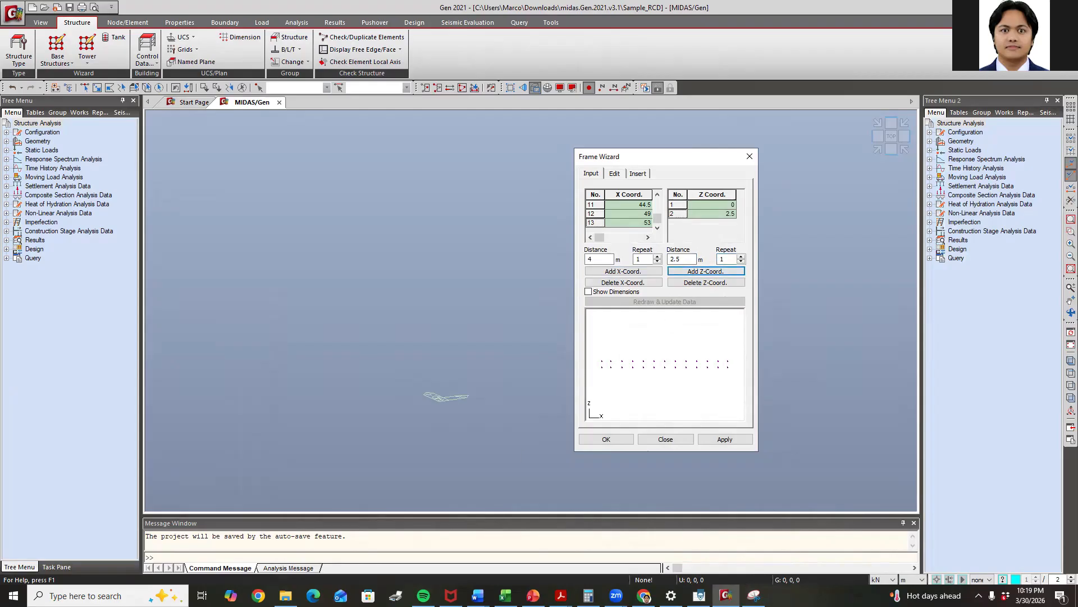
# Check the second transverse bay on the PowerPoint framing plan and add its Z coordinate with distance 7 m and repeat 1
pyautogui.click(533, 595)
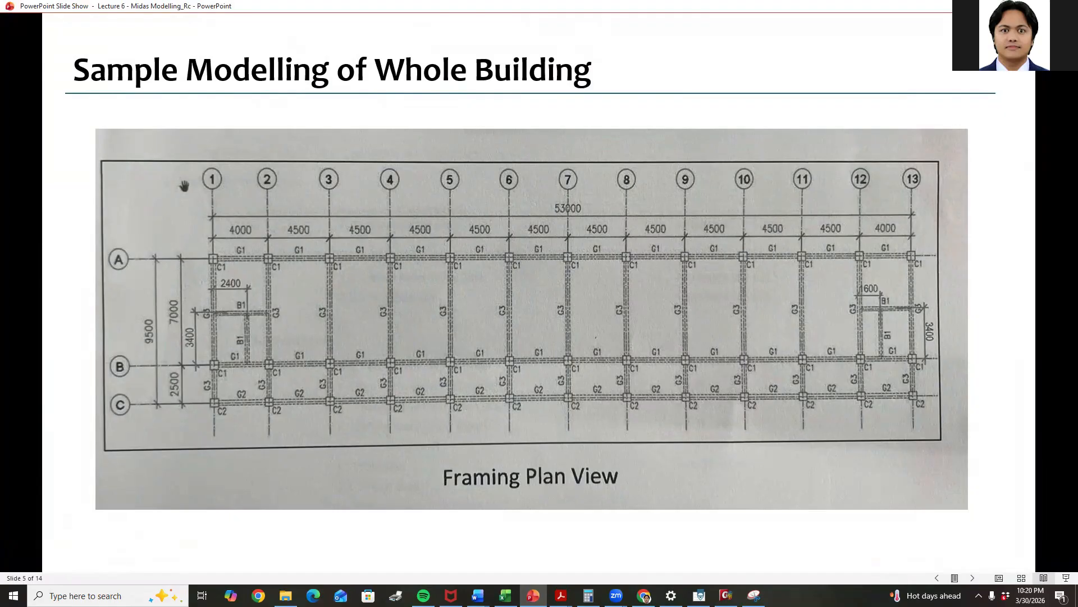
pyautogui.hotkey('alt', 'Tab')
pyautogui.write('7')
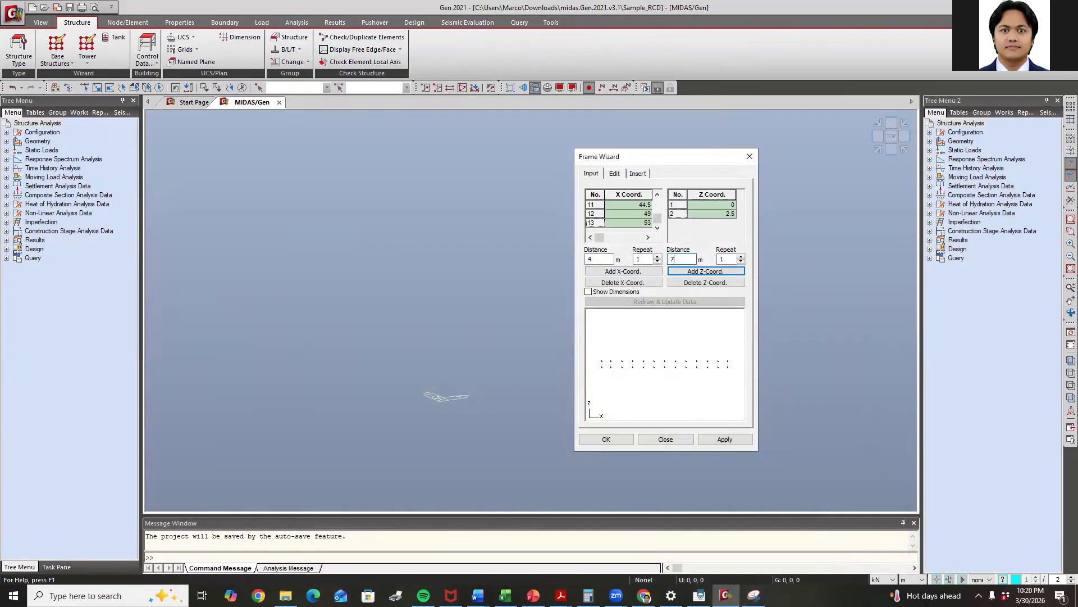
pyautogui.click(718, 273)
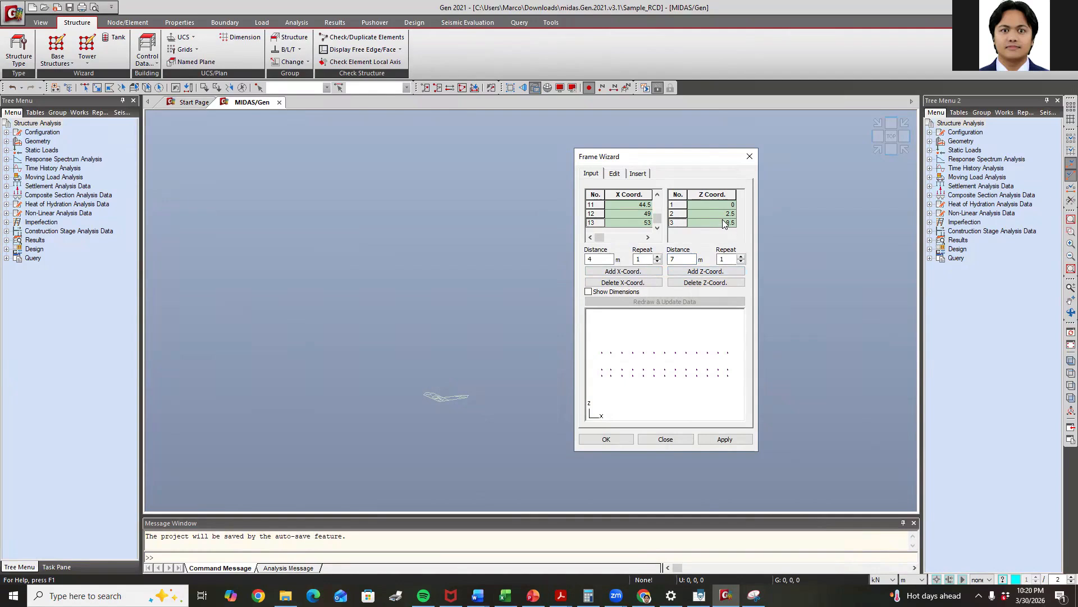
pyautogui.click(533, 594)
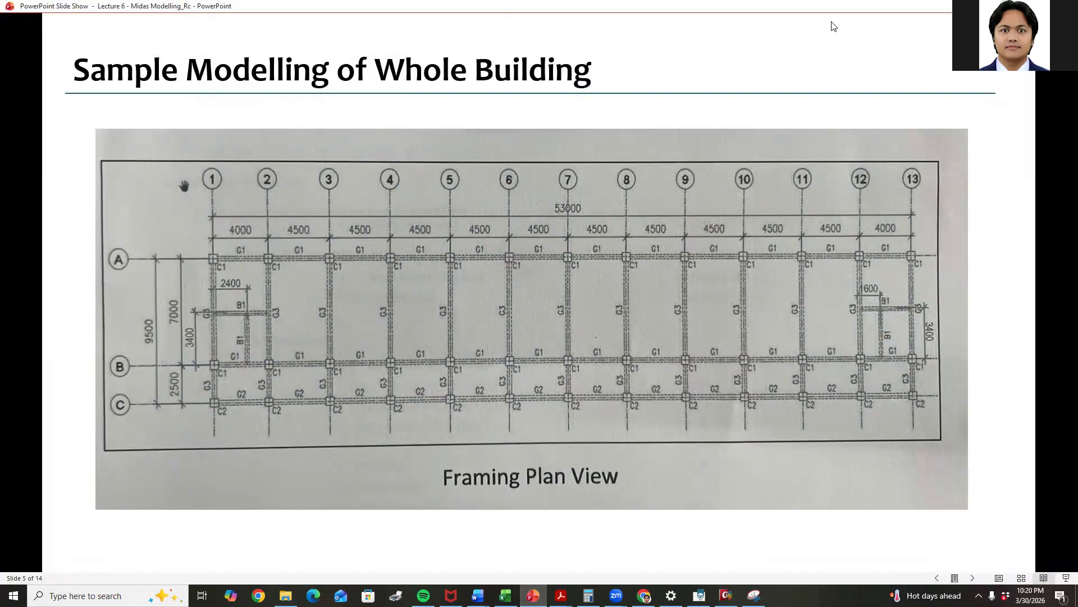
pyautogui.hotkey('alt', 'Tab')
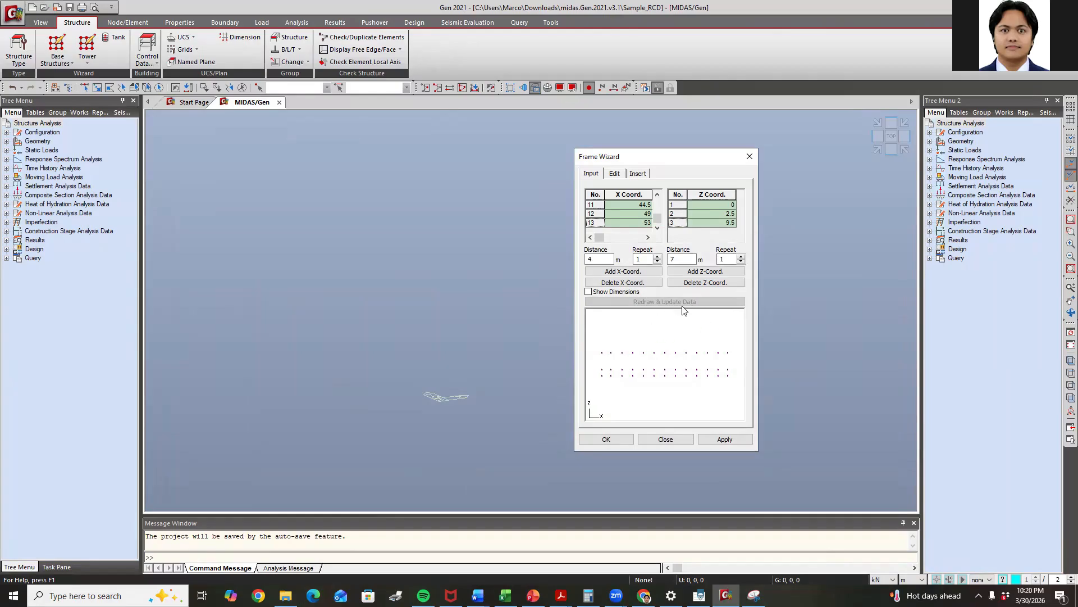
pyautogui.doubleClick(645, 259)
pyautogui.write('500')
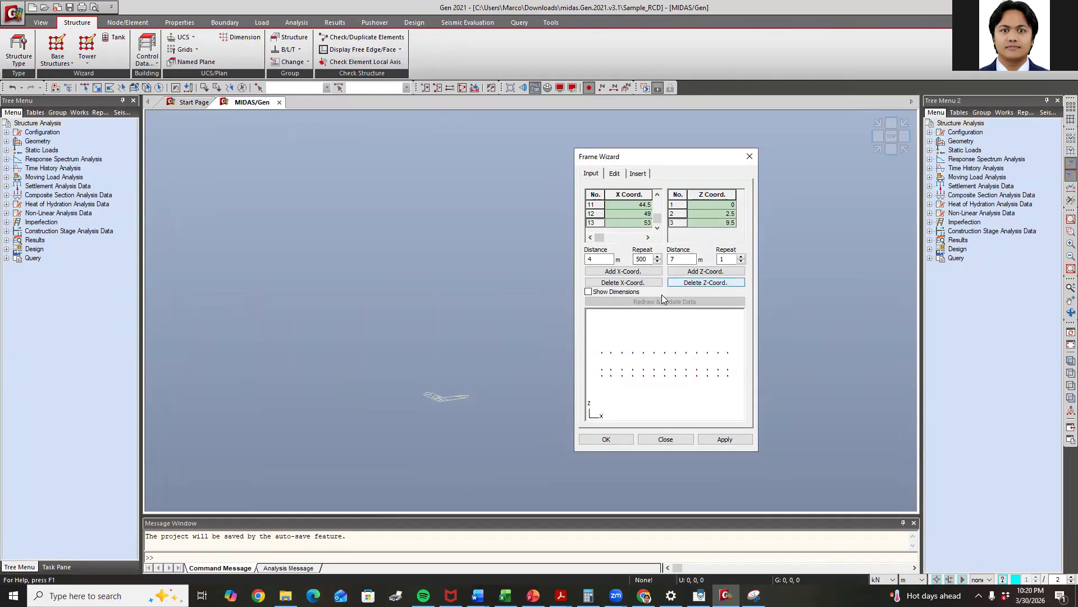
pyautogui.click(616, 172)
pyautogui.click(595, 172)
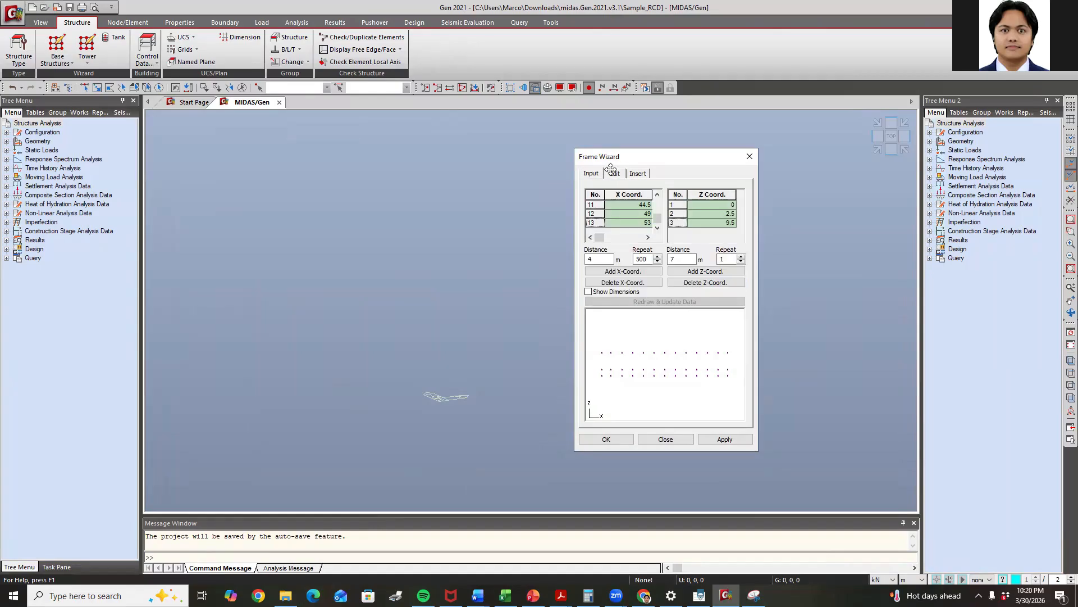
pyautogui.click(612, 171)
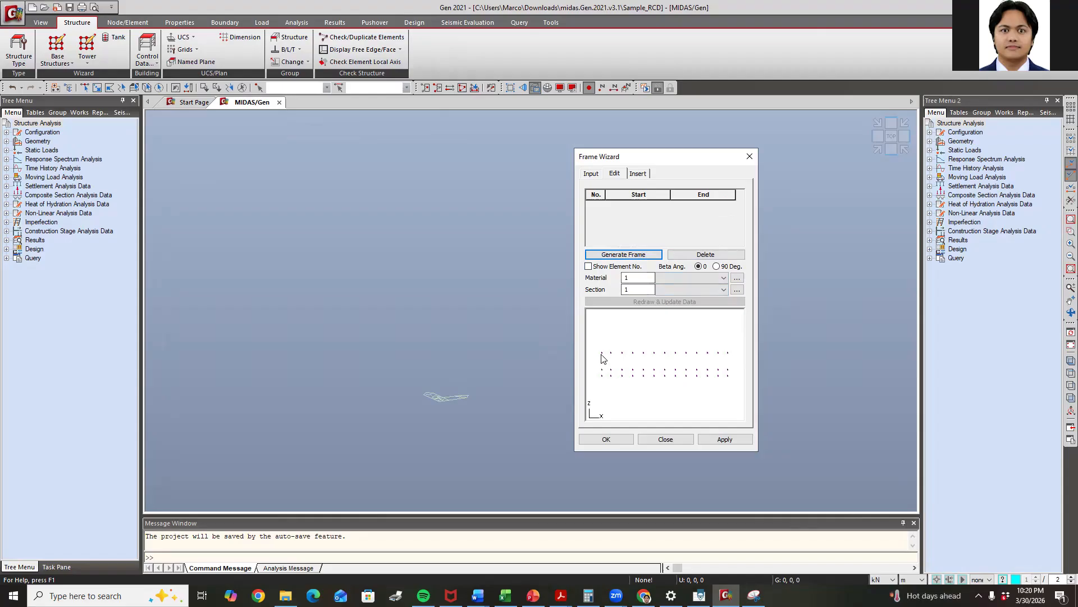
pyautogui.click(591, 174)
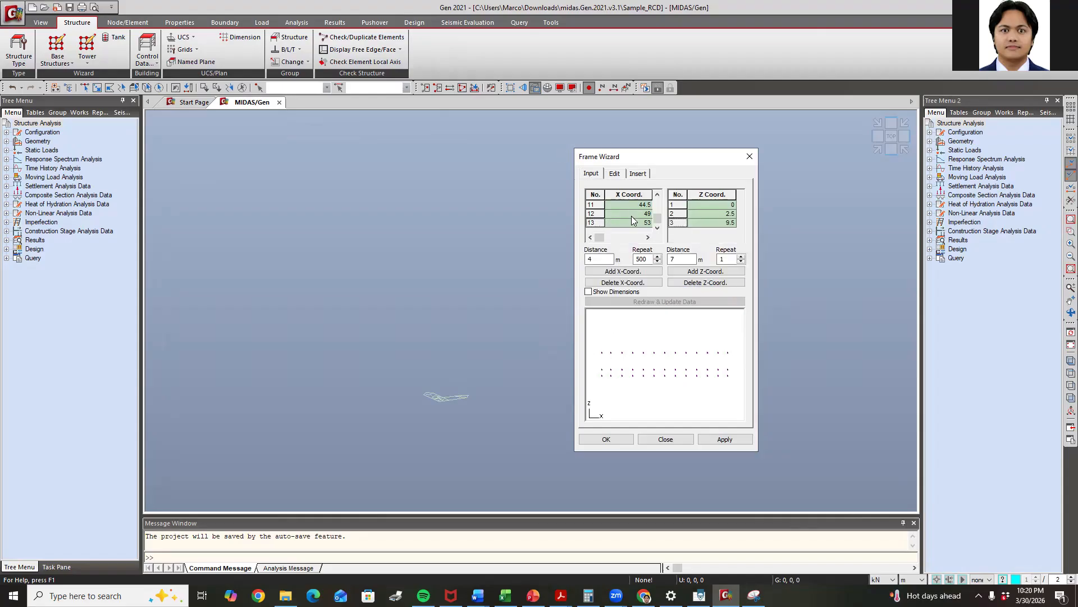
# Generate the frame members on the coordinate grid and assign them material 1: C 4000 and section 3: G1 300x550
pyautogui.click(614, 174)
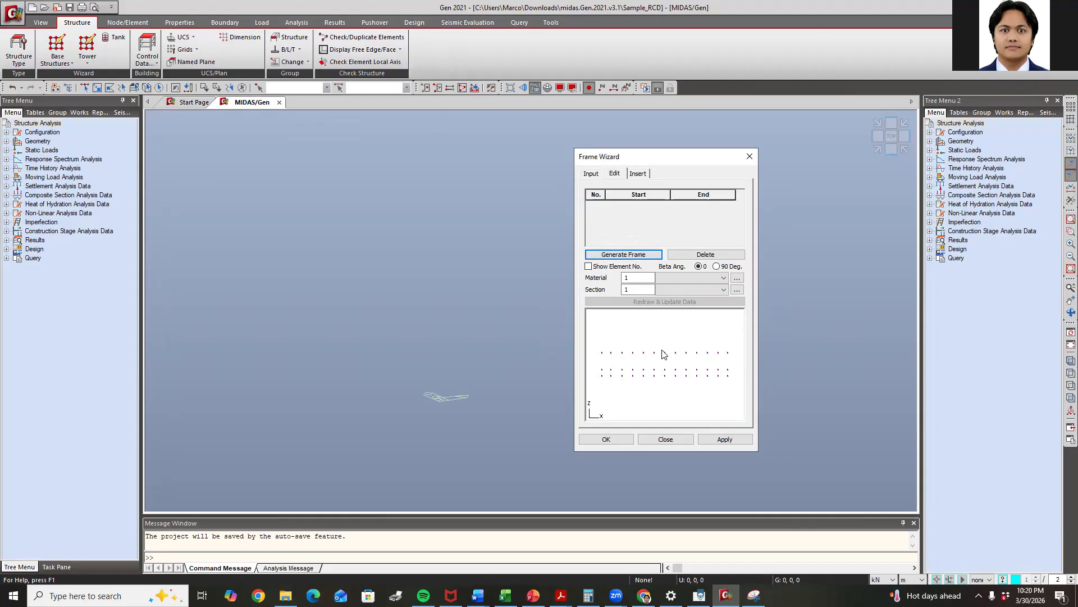
pyautogui.click(620, 256)
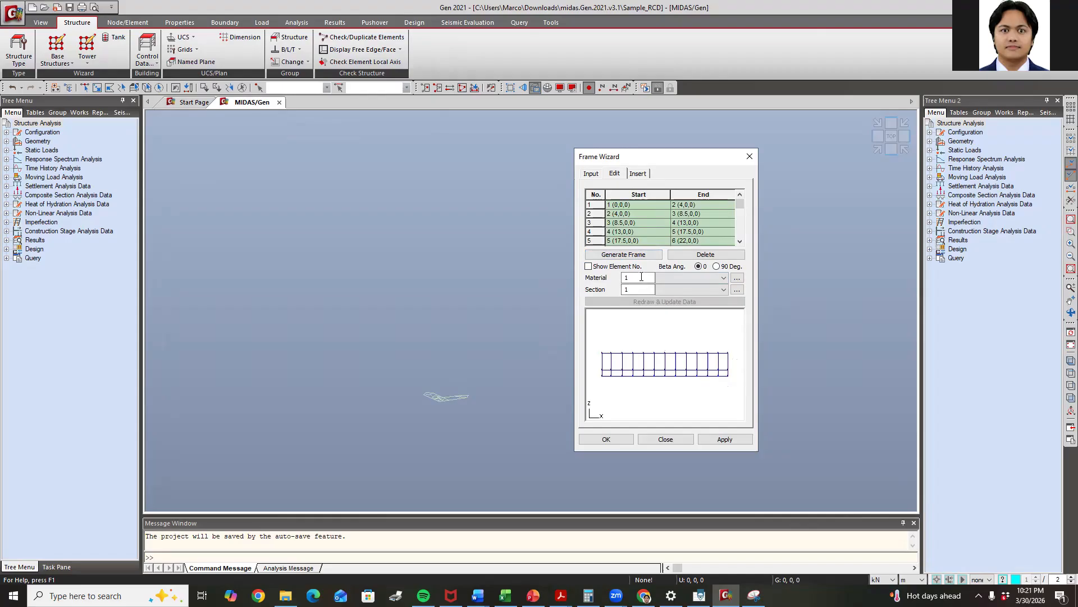
pyautogui.click(661, 279)
pyautogui.click(682, 289)
pyautogui.click(682, 291)
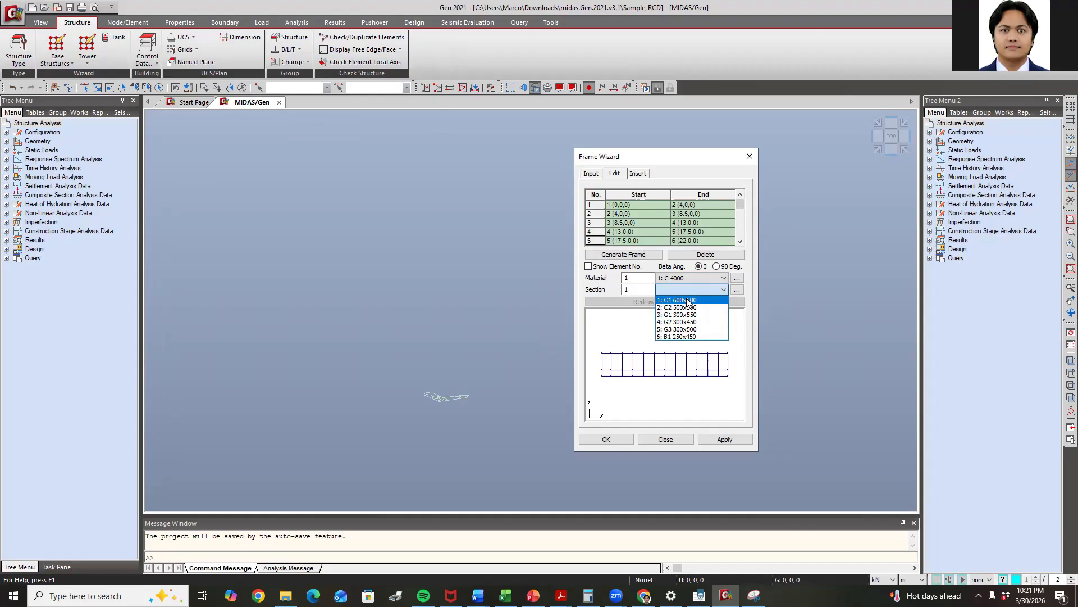
pyautogui.click(693, 280)
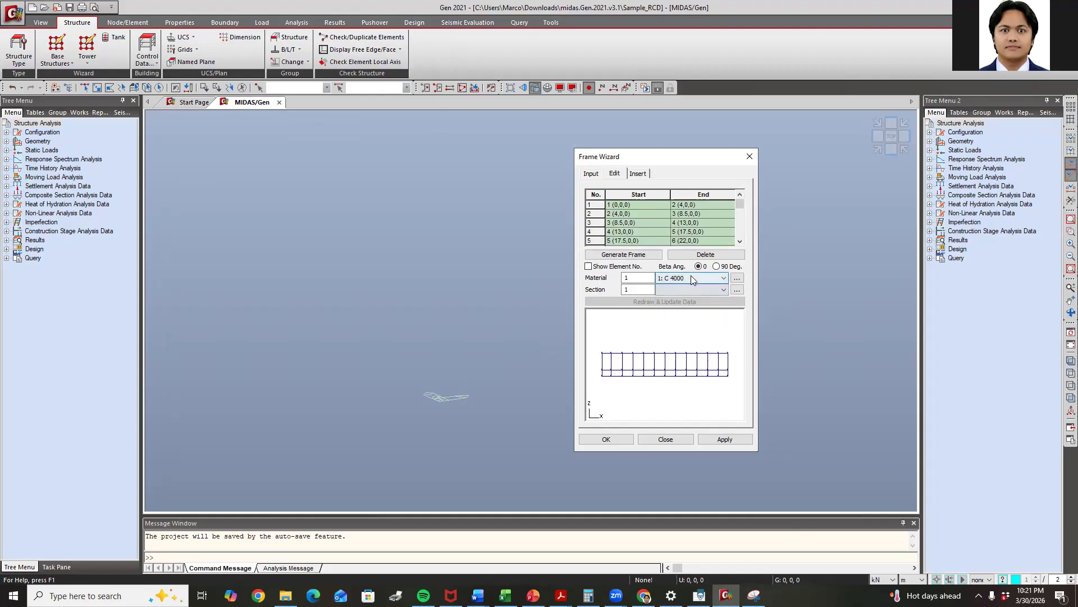
pyautogui.click(682, 290)
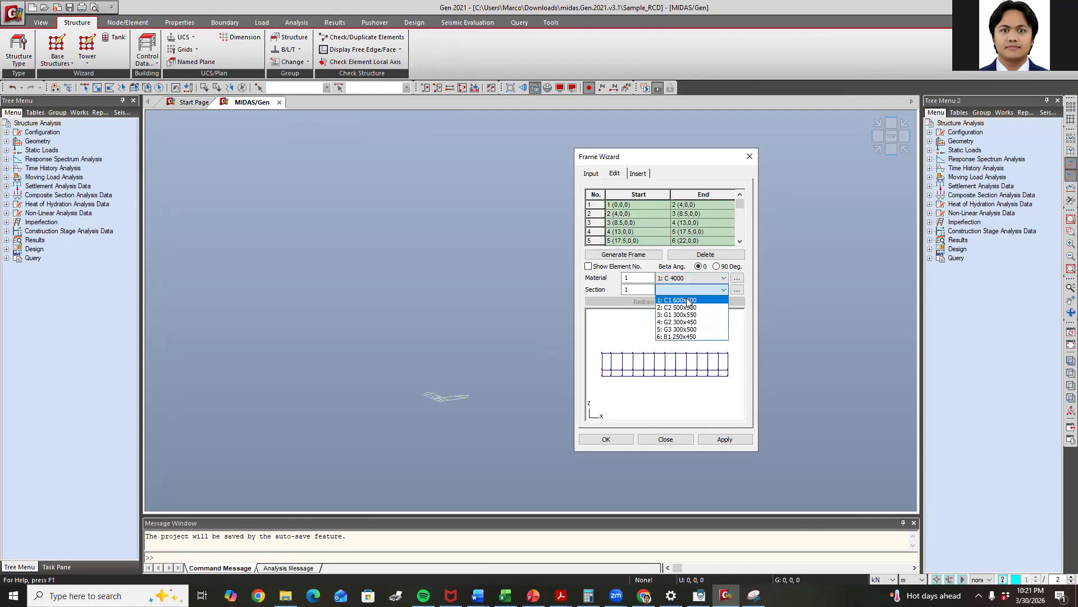
pyautogui.click(688, 314)
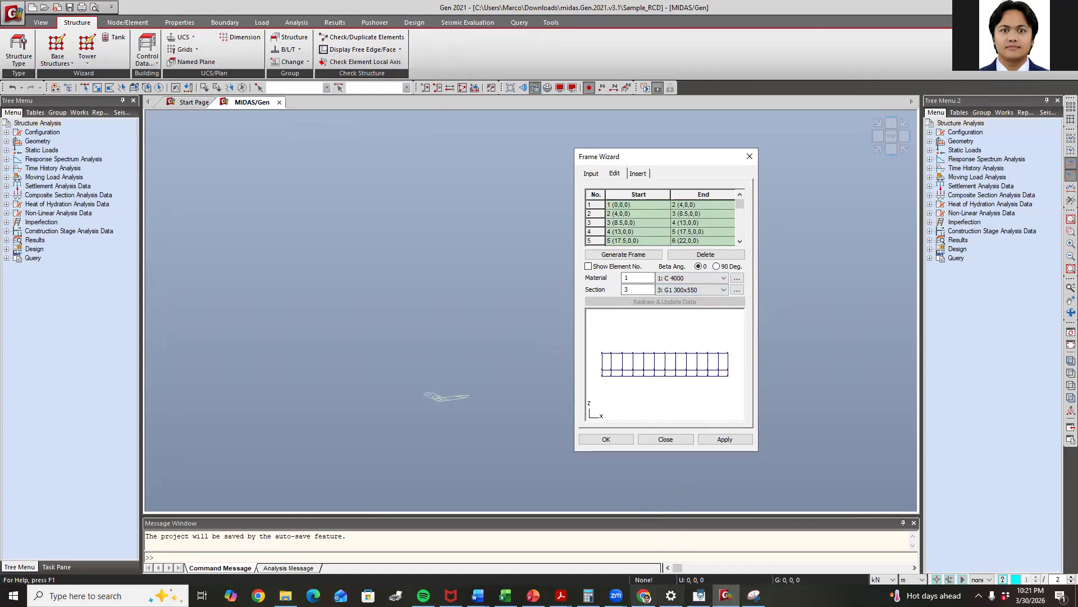
# Check the girder layout on the PowerPoint framing plan and open the Frame Wizard's insertion settings
pyautogui.click(533, 595)
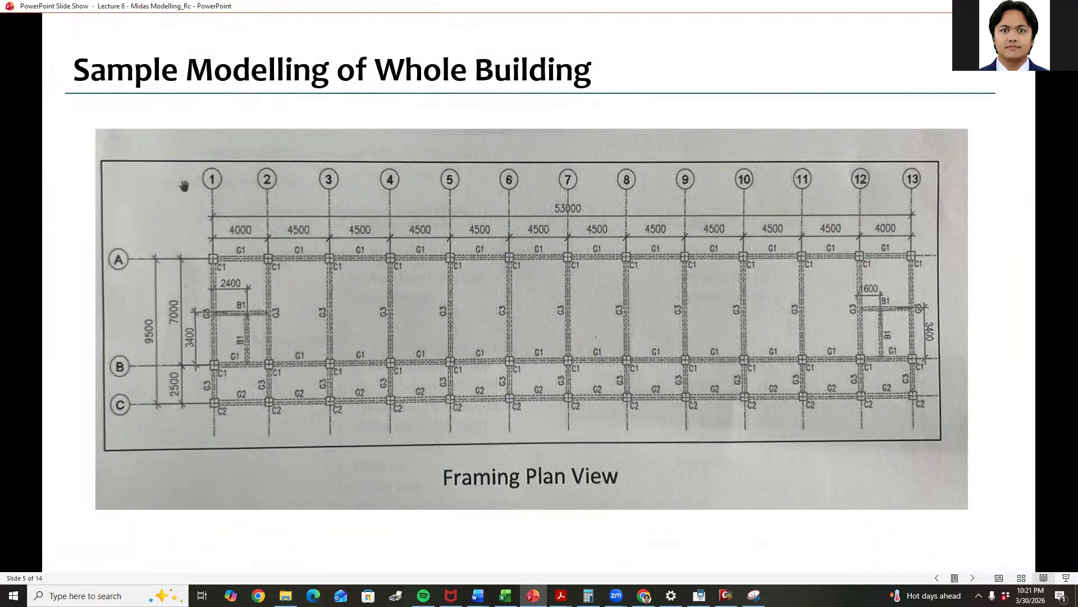
pyautogui.hotkey('alt', 'Tab')
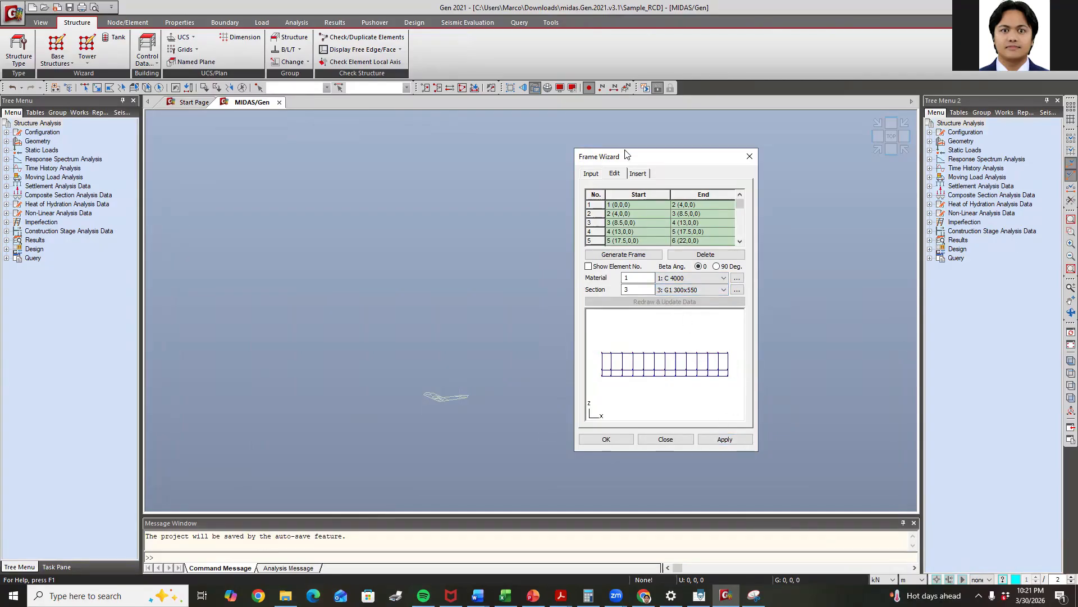
pyautogui.click(640, 174)
pyautogui.click(615, 175)
pyautogui.click(637, 174)
pyautogui.click(616, 174)
pyautogui.click(636, 175)
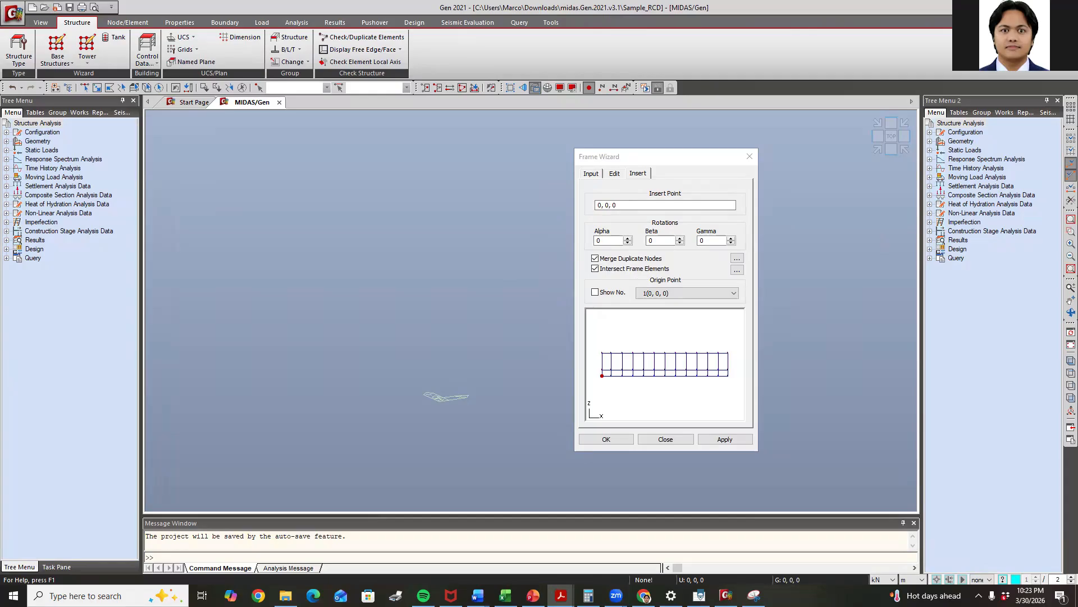
# Look up the Alpha rotation from the X-Z plane to the X-Y plane in the Acrobat PDF, then return to midas Gen
pyautogui.hotkey('alt', 'Tab')
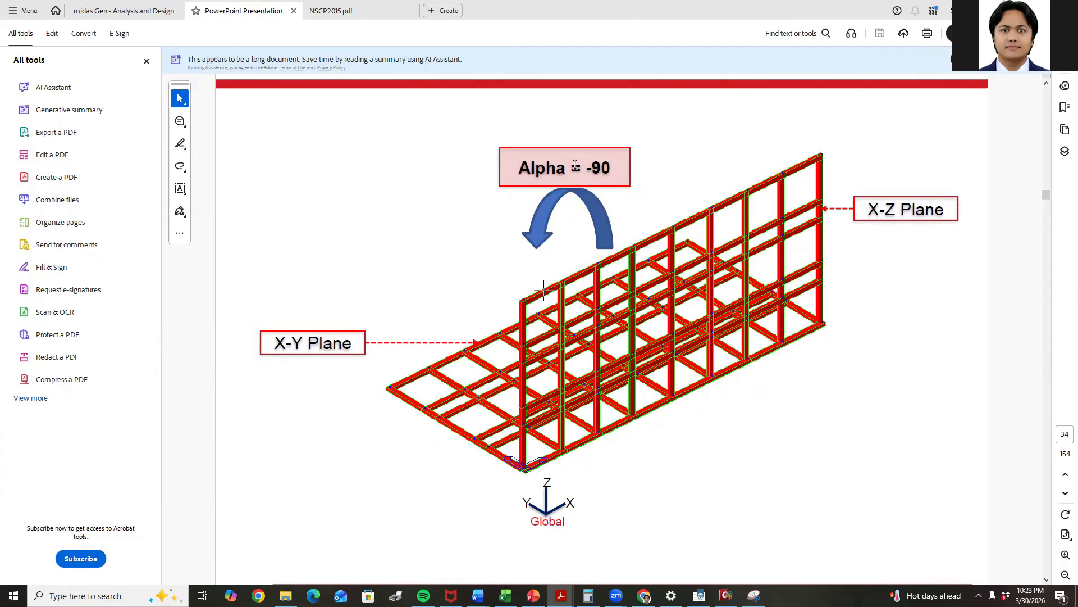
pyautogui.moveTo(504, 168); pyautogui.dragTo(611, 166)
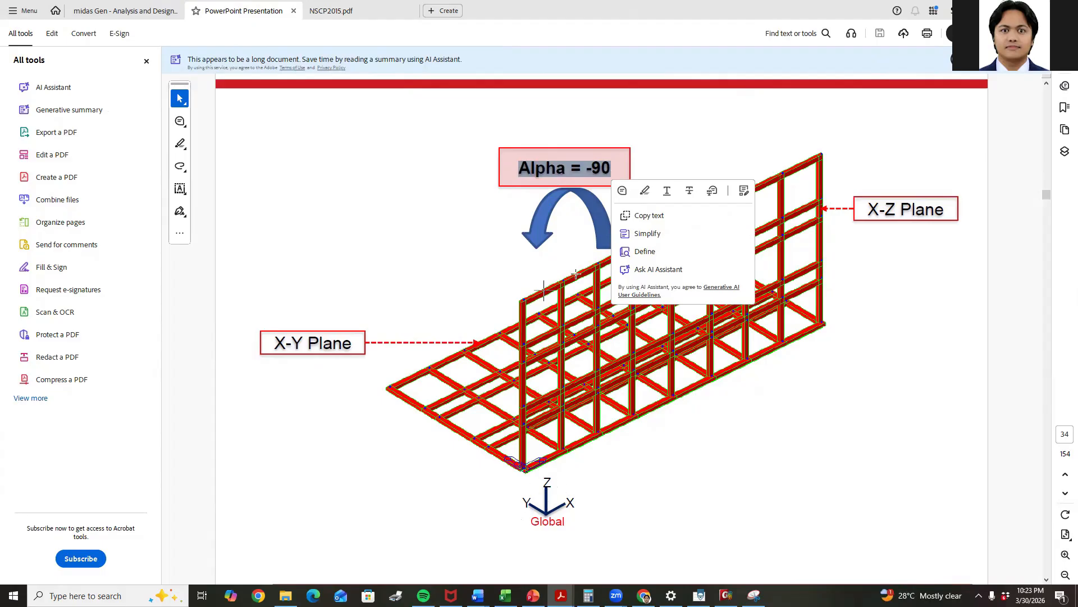
pyautogui.click(590, 167)
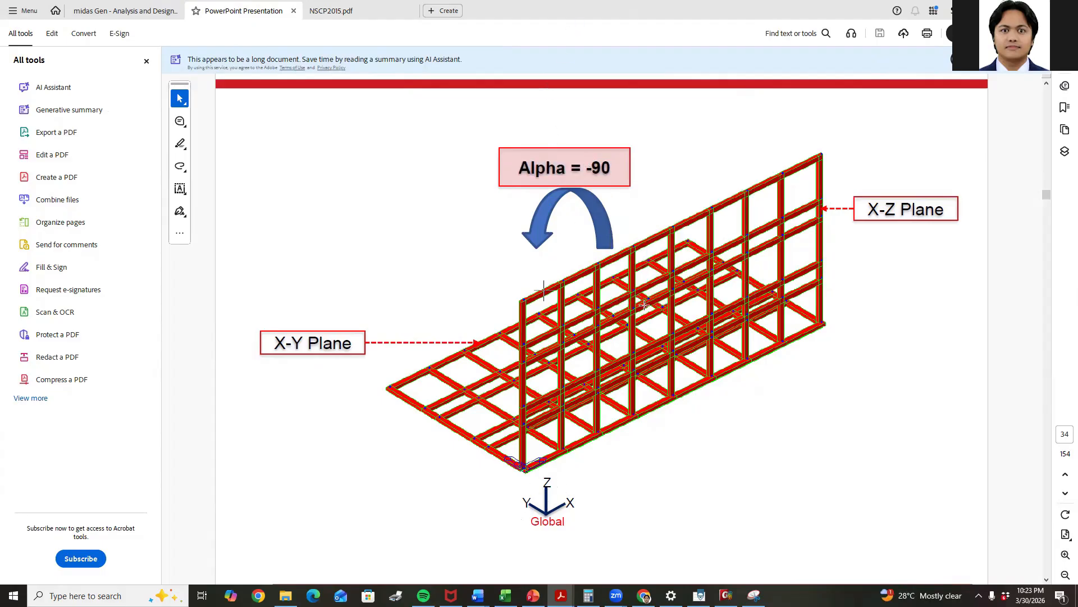
pyautogui.moveTo(582, 167); pyautogui.dragTo(613, 168)
pyautogui.hotkey('alt', 'Tab')
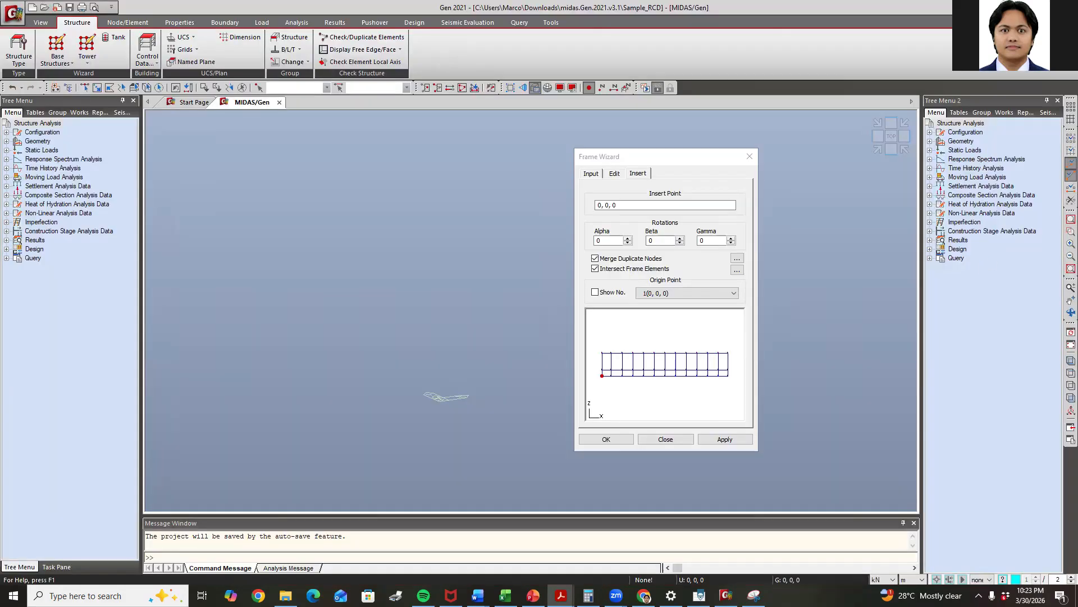
# Set the Alpha rotation to -90 and insert the frame into the model at point 0, 0, 0
pyautogui.doubleClick(608, 240)
pyautogui.write('-90')
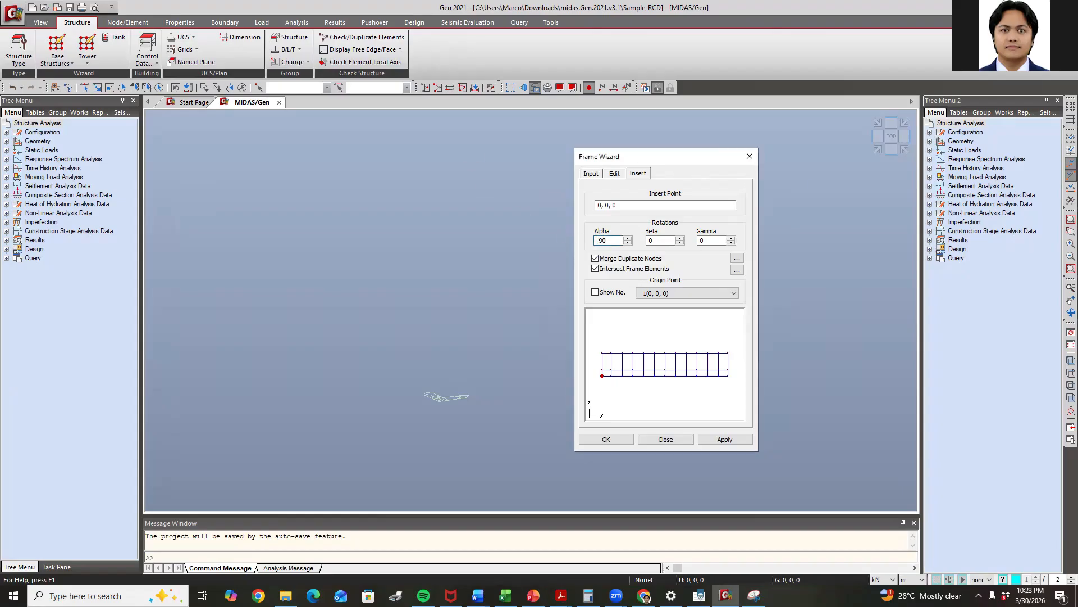
pyautogui.click(616, 174)
pyautogui.click(637, 174)
pyautogui.click(724, 439)
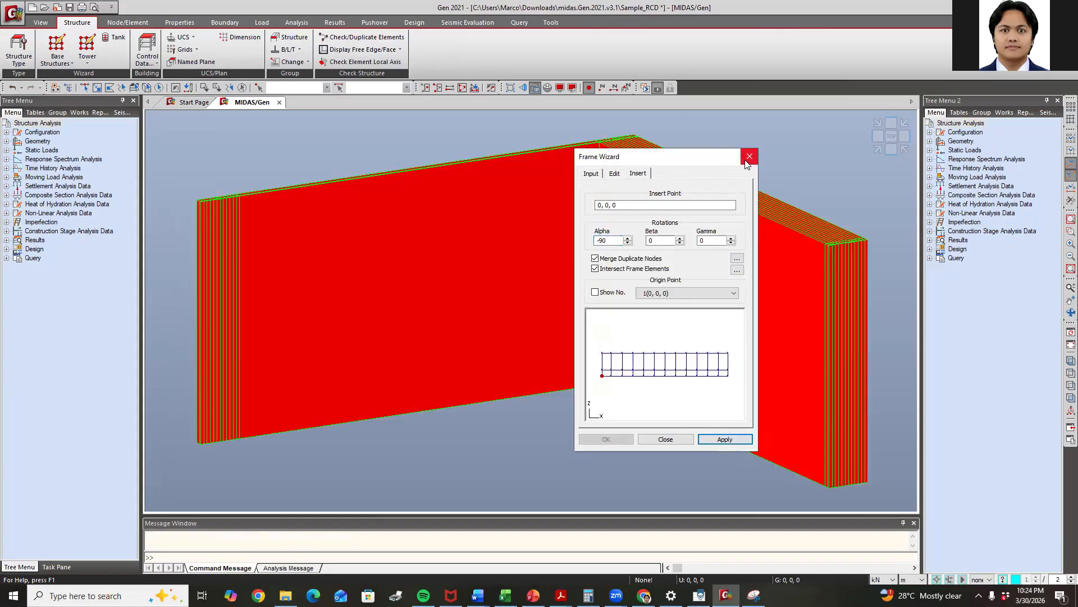
# Review the Frame Wizard's coordinate, member and insertion settings and examine the inserted frame in the model view
pyautogui.click(621, 176)
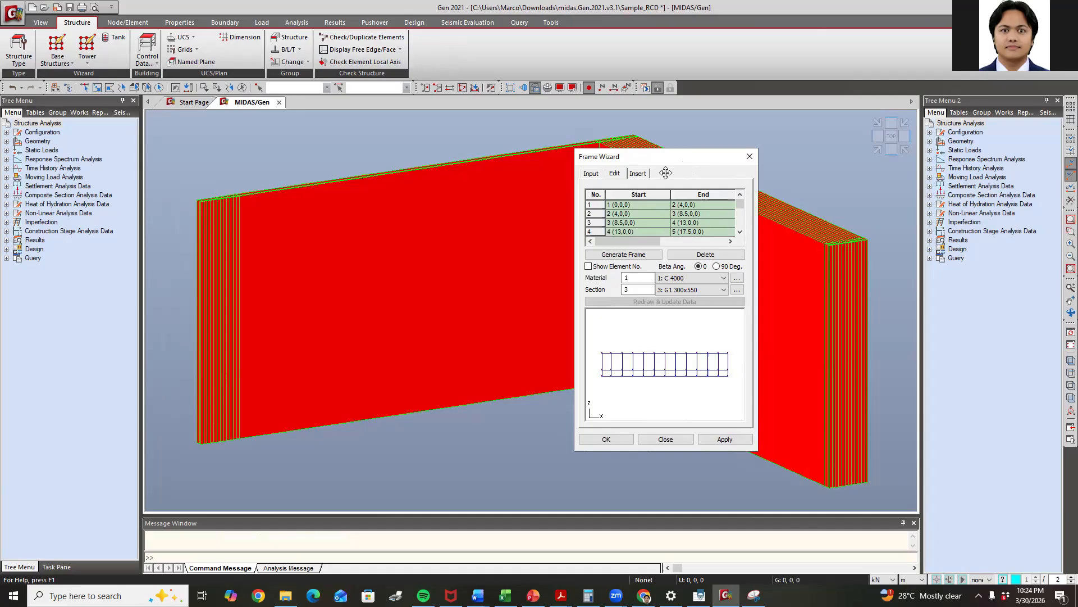
pyautogui.click(639, 174)
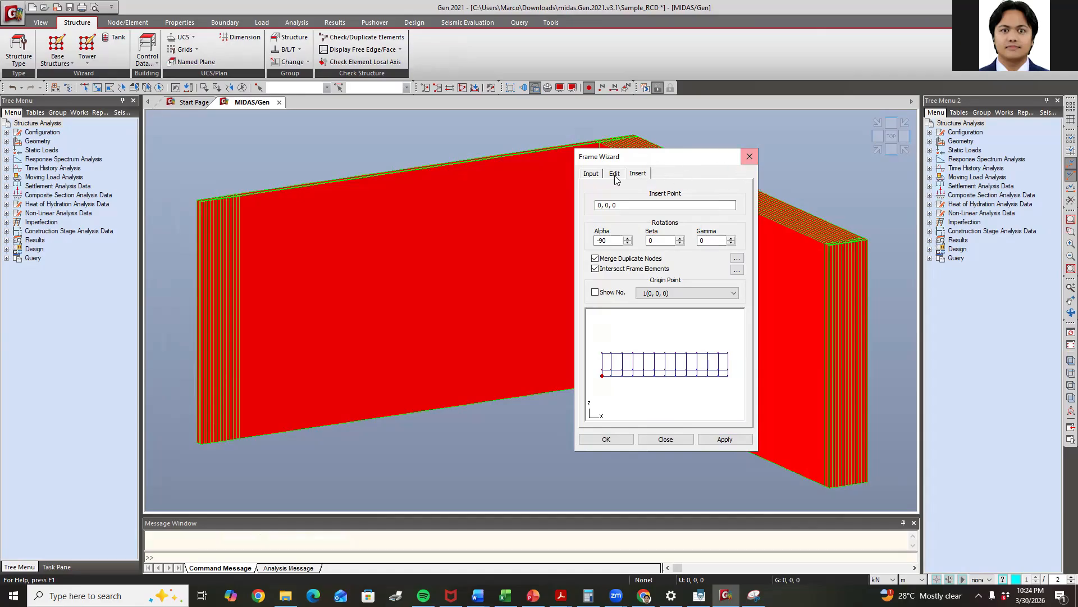
pyautogui.click(592, 174)
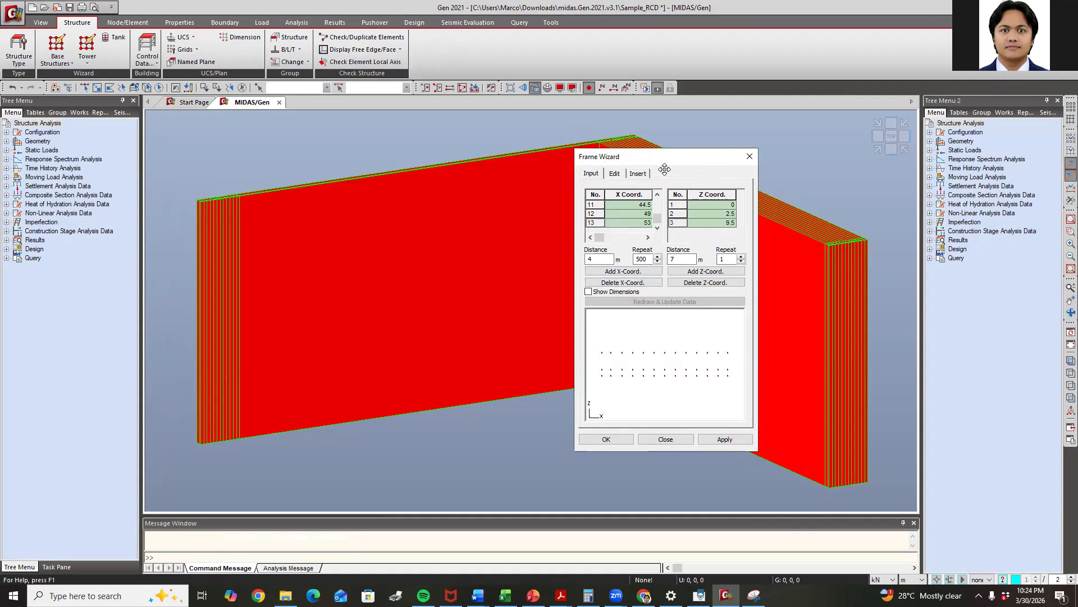
pyautogui.click(615, 173)
pyautogui.moveTo(739, 158); pyautogui.dragTo(294, 203)
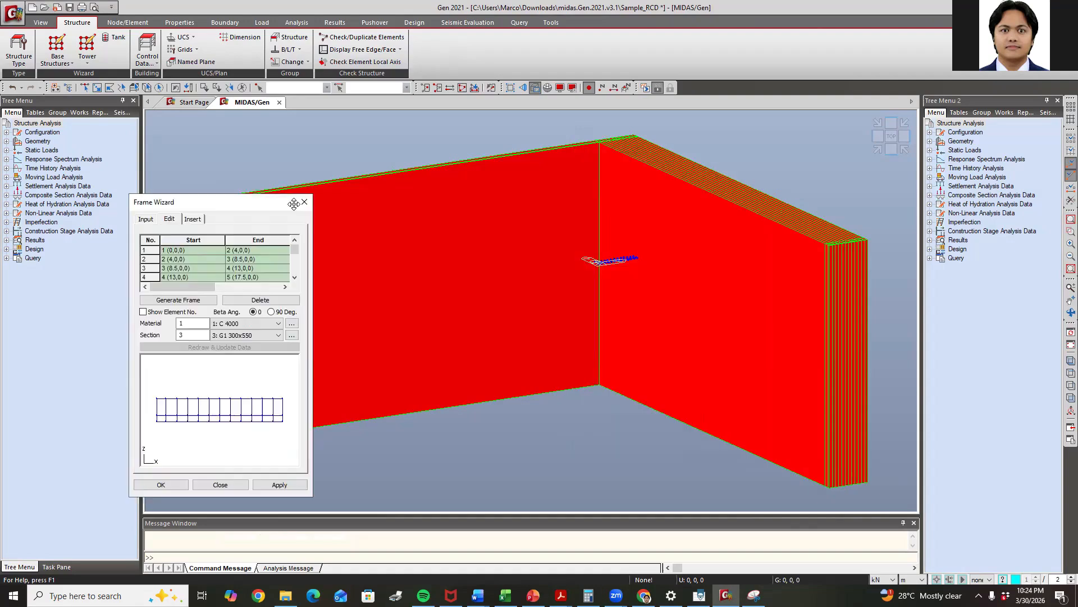
pyautogui.scroll(-5, 680, 227)
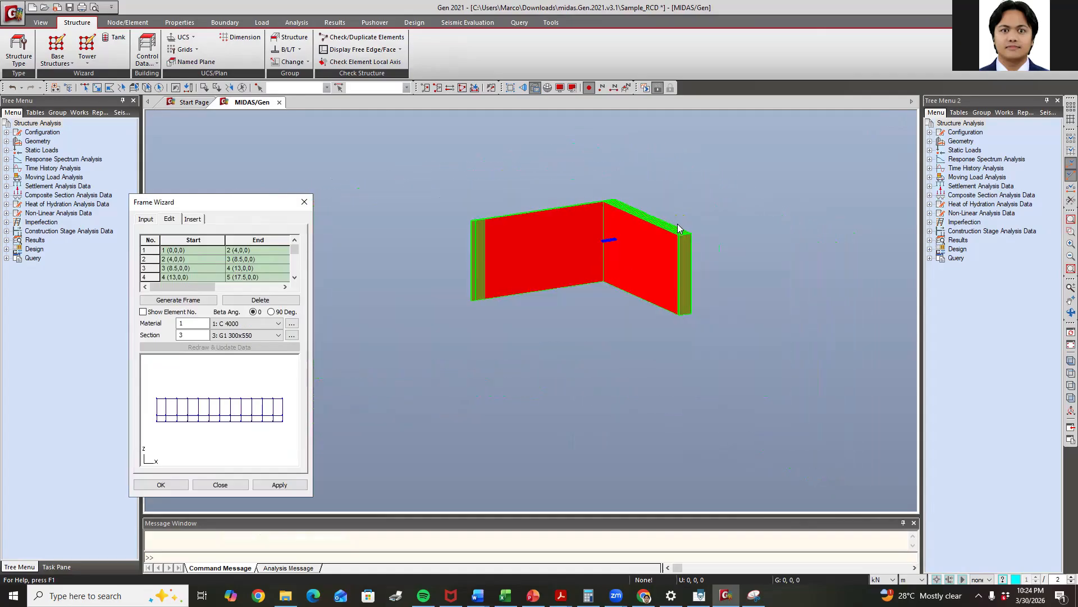
pyautogui.scroll(5, 580, 201)
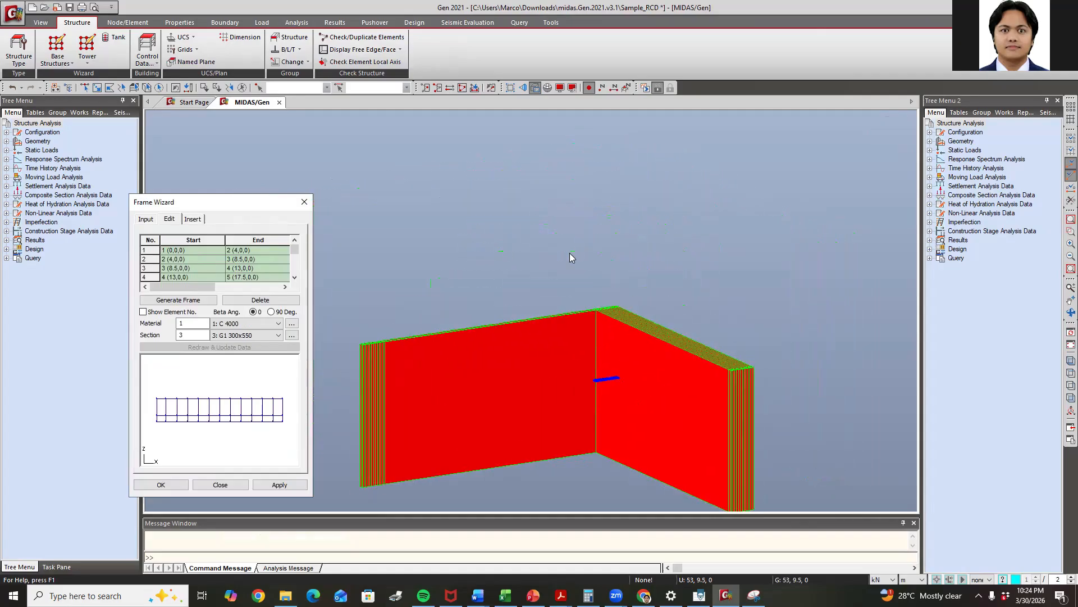
pyautogui.moveTo(600, 369); pyautogui.dragTo(593, 224, button='middle')
pyautogui.moveTo(218, 203); pyautogui.dragTo(441, 200)
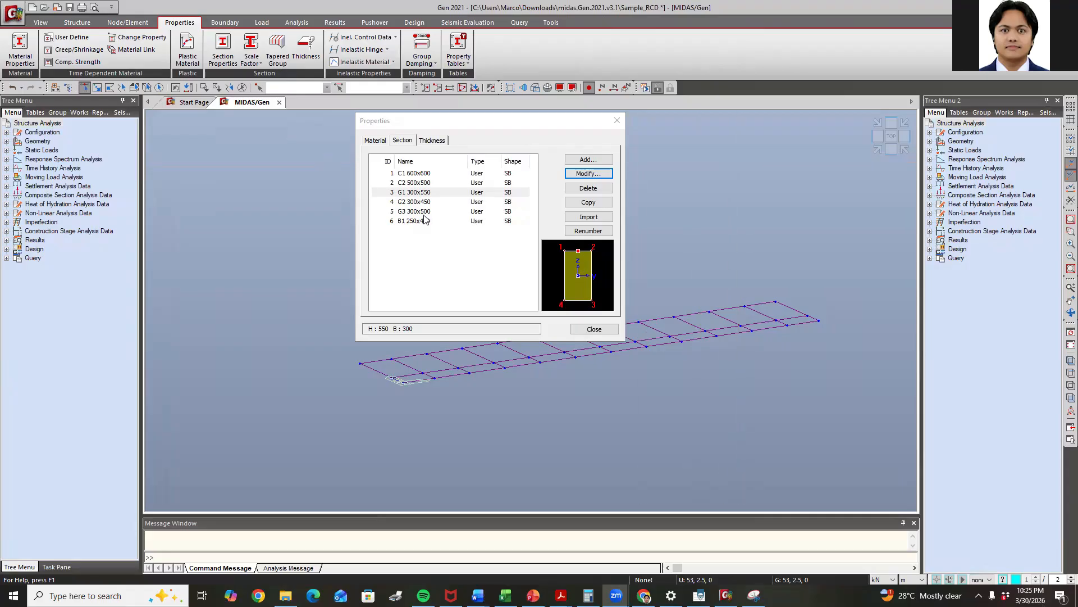
# Move the section Properties dialog clear of the inserted frame in the model view
pyautogui.moveTo(563, 122); pyautogui.dragTo(329, 121)
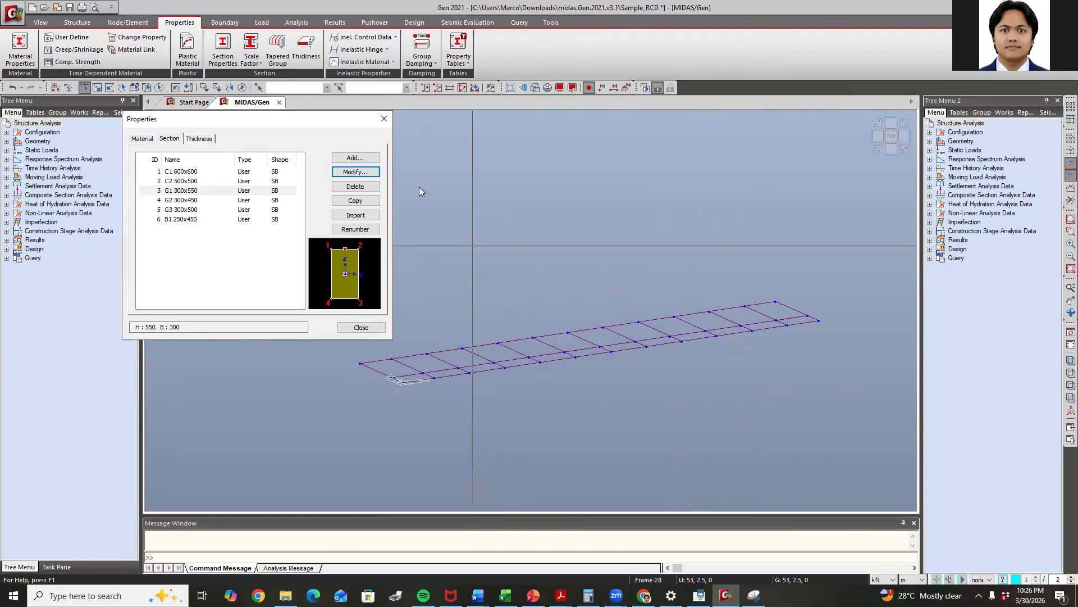
pyautogui.moveTo(262, 122); pyautogui.dragTo(268, 146)
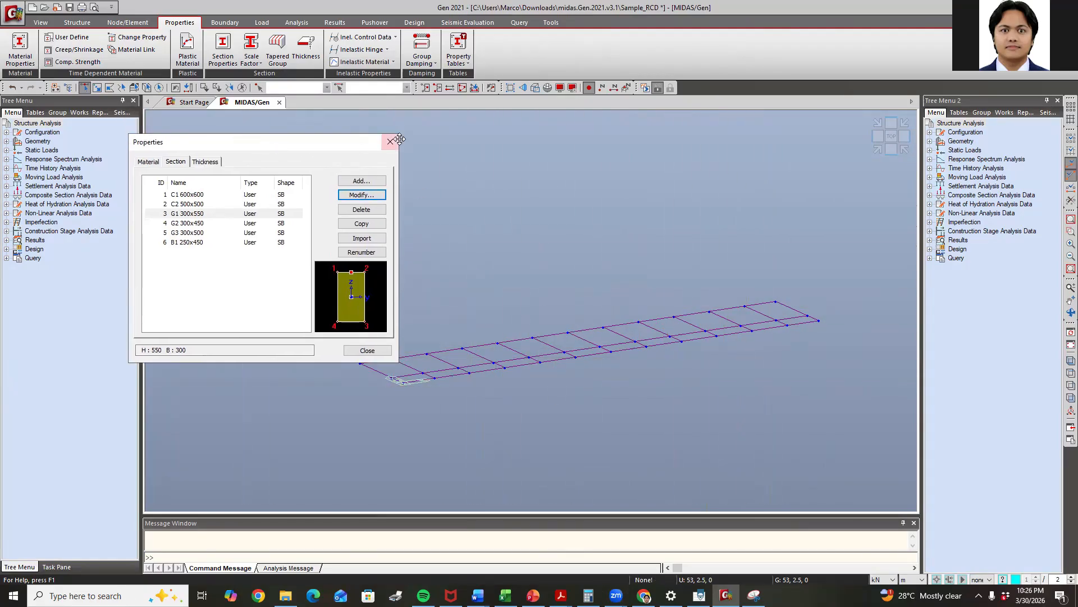
# Set the G1 300x550 section's H to 0.55 m and B to 0.3 m
pyautogui.click(41, 22)
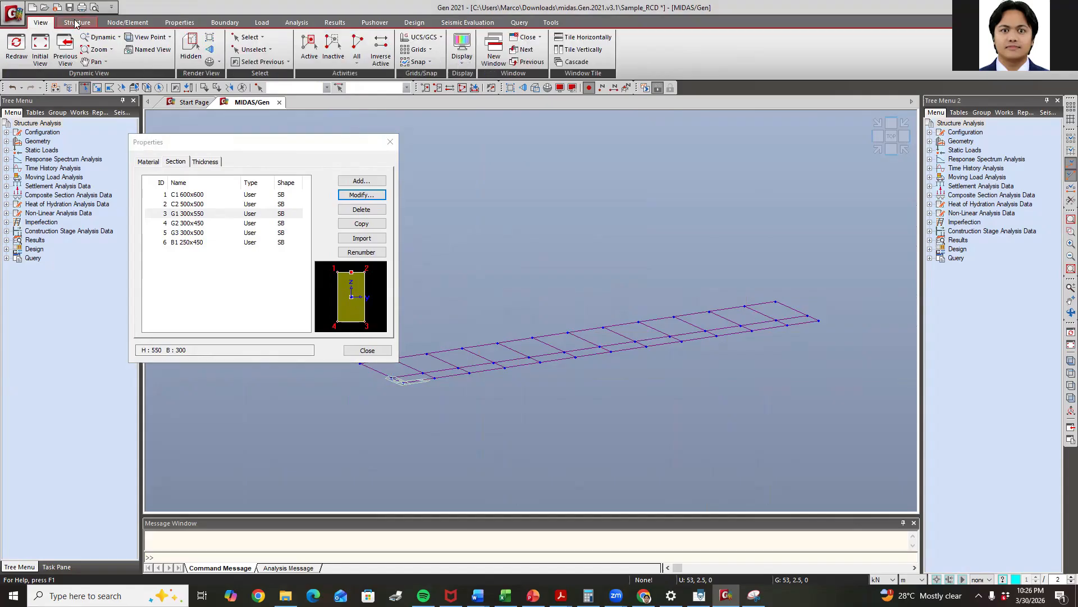
pyautogui.click(391, 141)
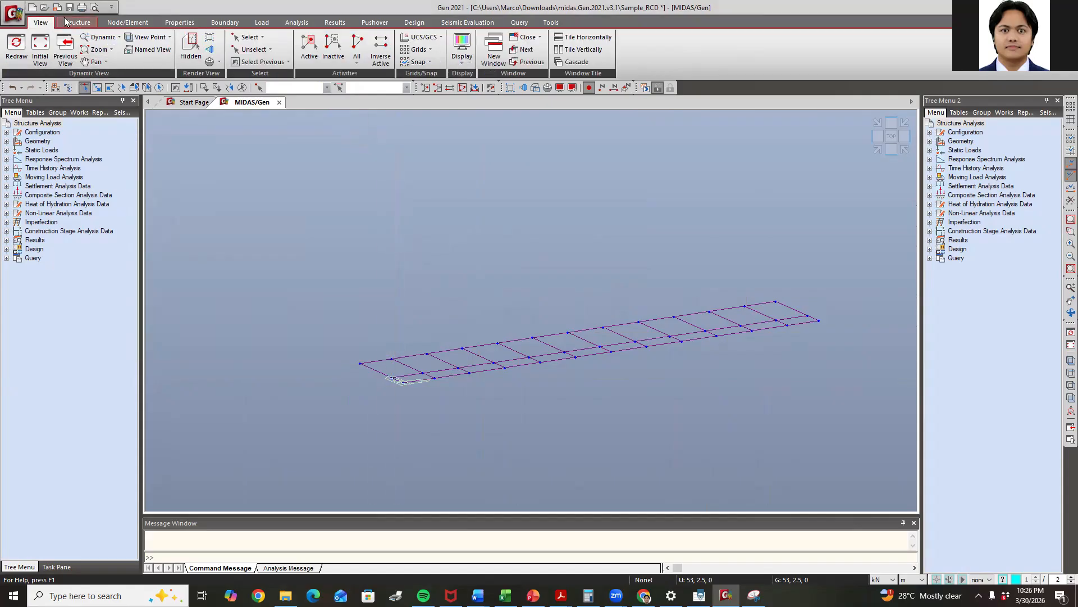
pyautogui.click(191, 45)
pyautogui.click(179, 23)
pyautogui.click(223, 48)
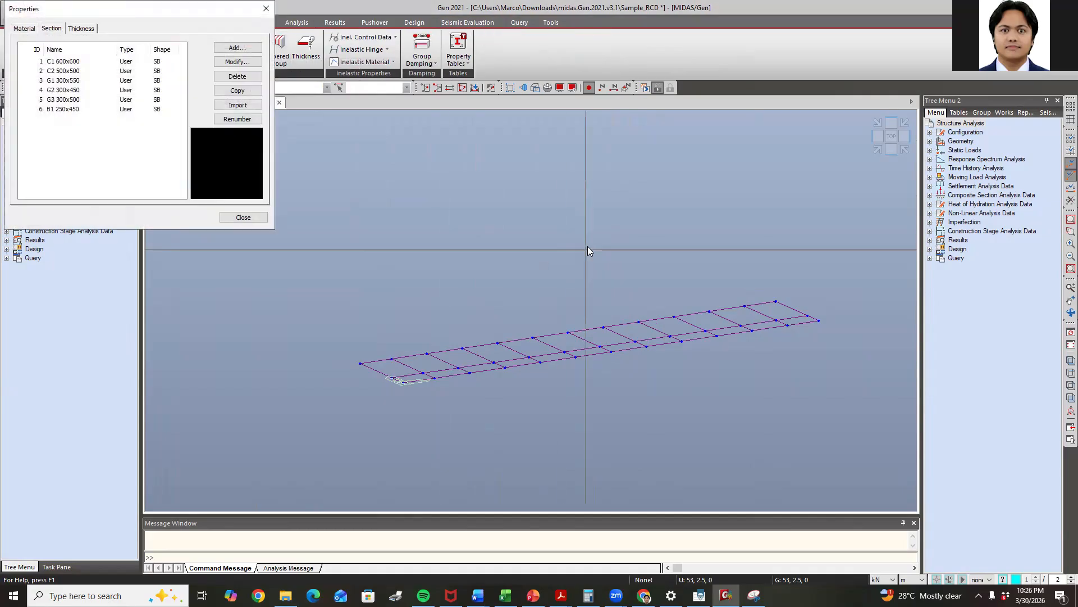
pyautogui.click(78, 81)
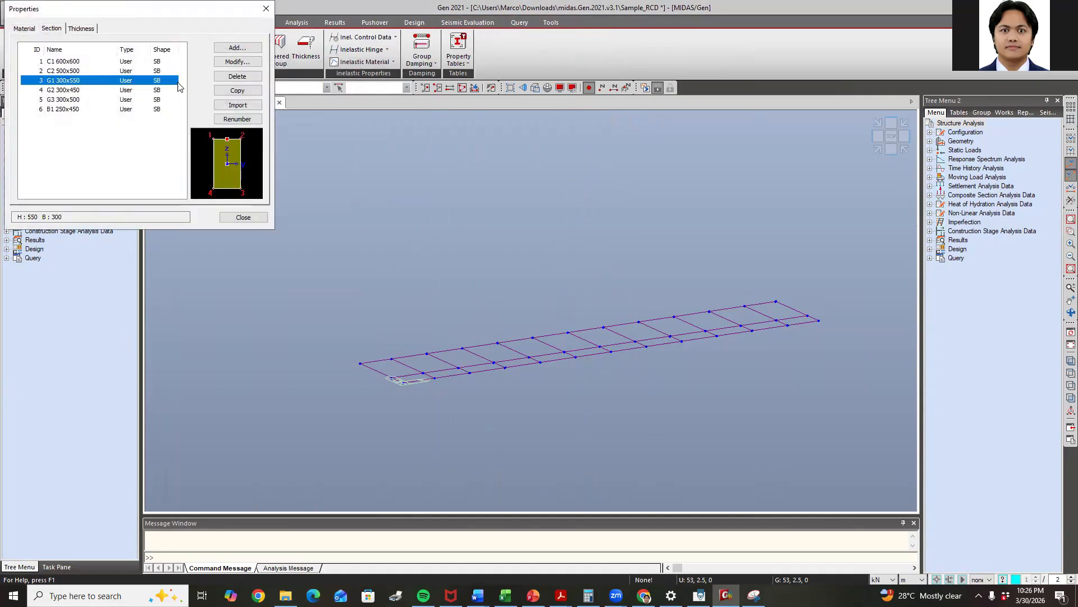
pyautogui.click(238, 63)
pyautogui.moveTo(451, 179); pyautogui.dragTo(395, 191)
pyautogui.write('0.55')
pyautogui.write('0.3')
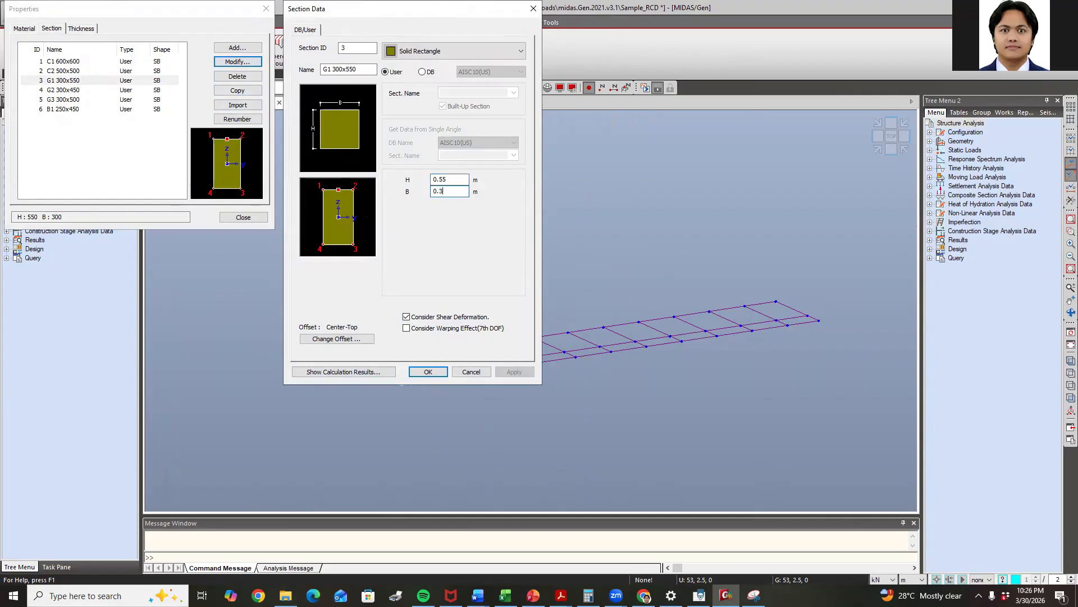
pyautogui.click(434, 376)
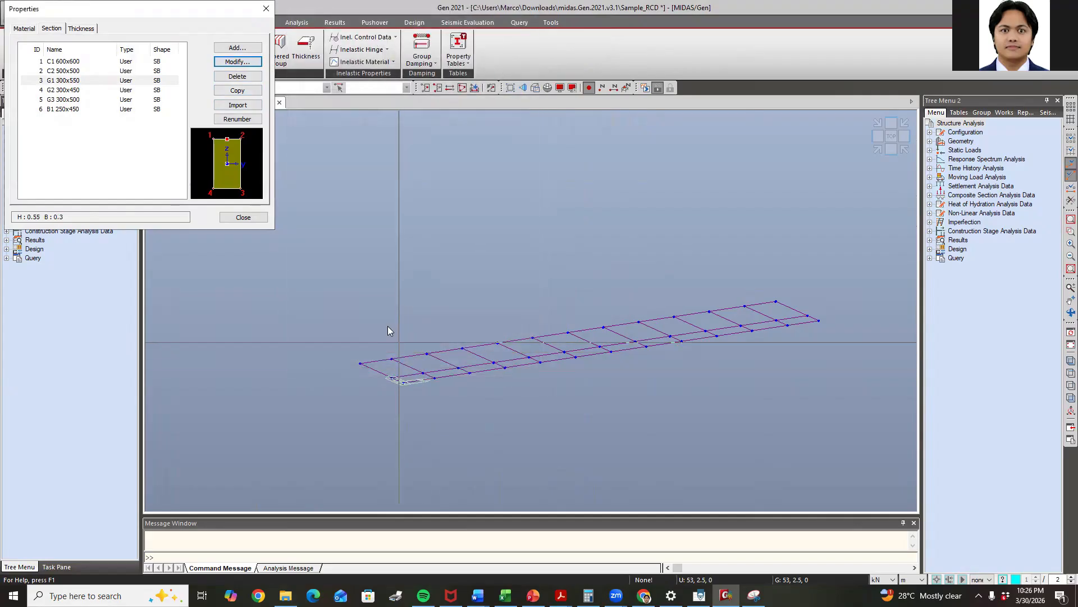
# Set the G2 300x450 section's H to 0.45 m and B to 0.3 m
pyautogui.click(98, 89)
pyautogui.click(236, 63)
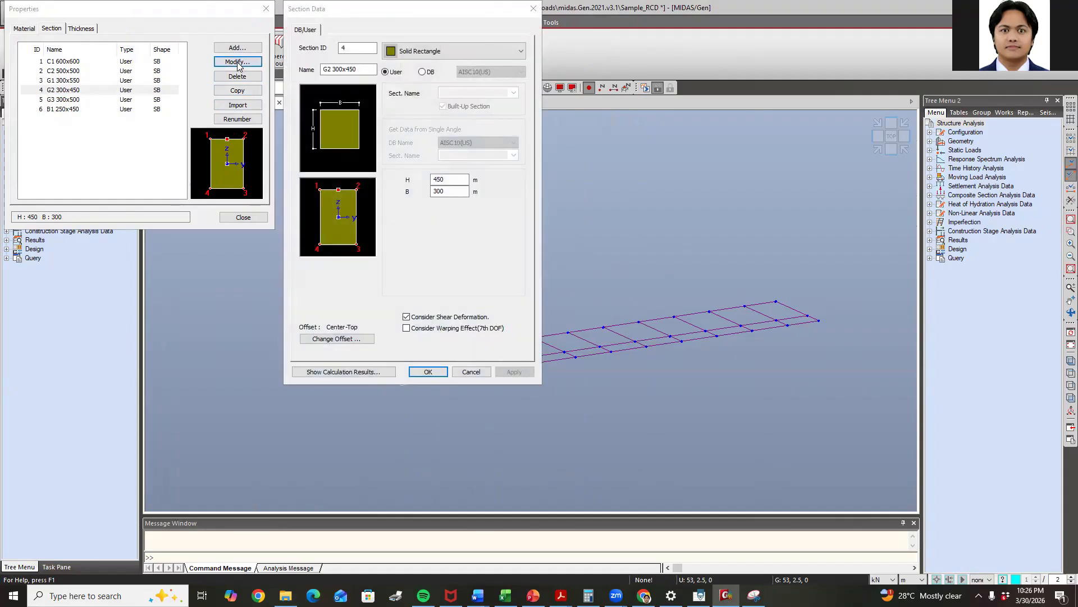
pyautogui.write('0.45')
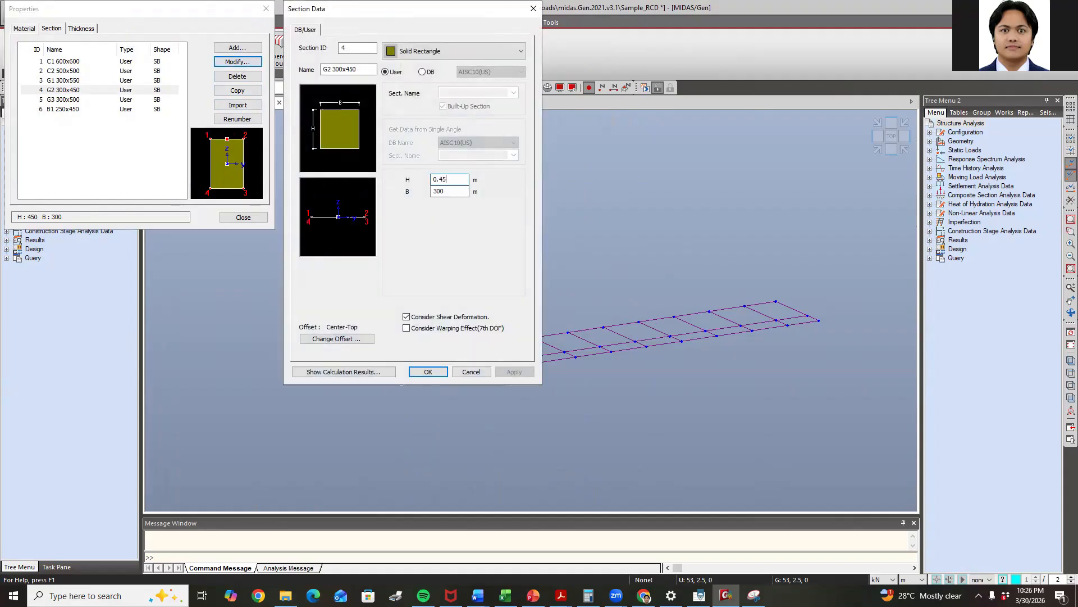
pyautogui.press('Tab')
pyautogui.write('0.3')
pyautogui.click(428, 372)
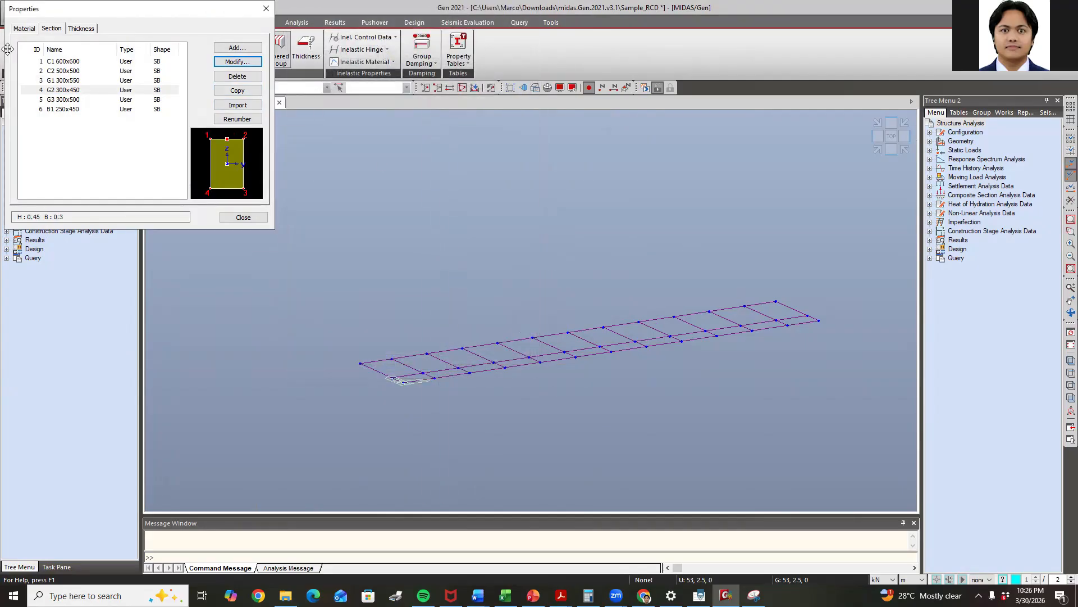
# Set the G3 300x500 section's H to 0.5 m and B to 0.3 m
pyautogui.click(75, 100)
pyautogui.click(238, 62)
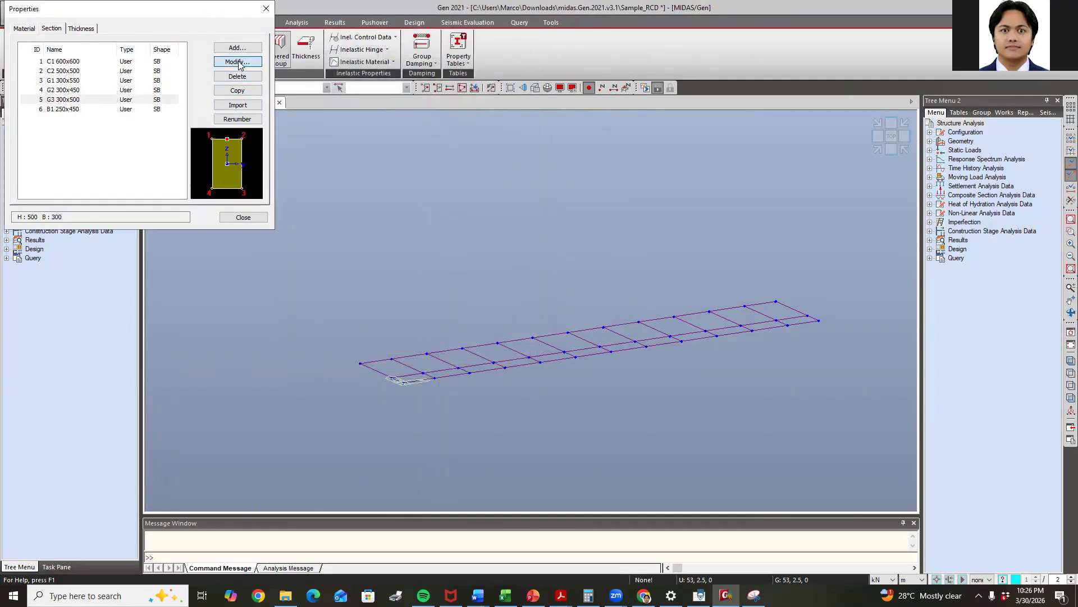
pyautogui.doubleClick(458, 179)
pyautogui.write('0.56')
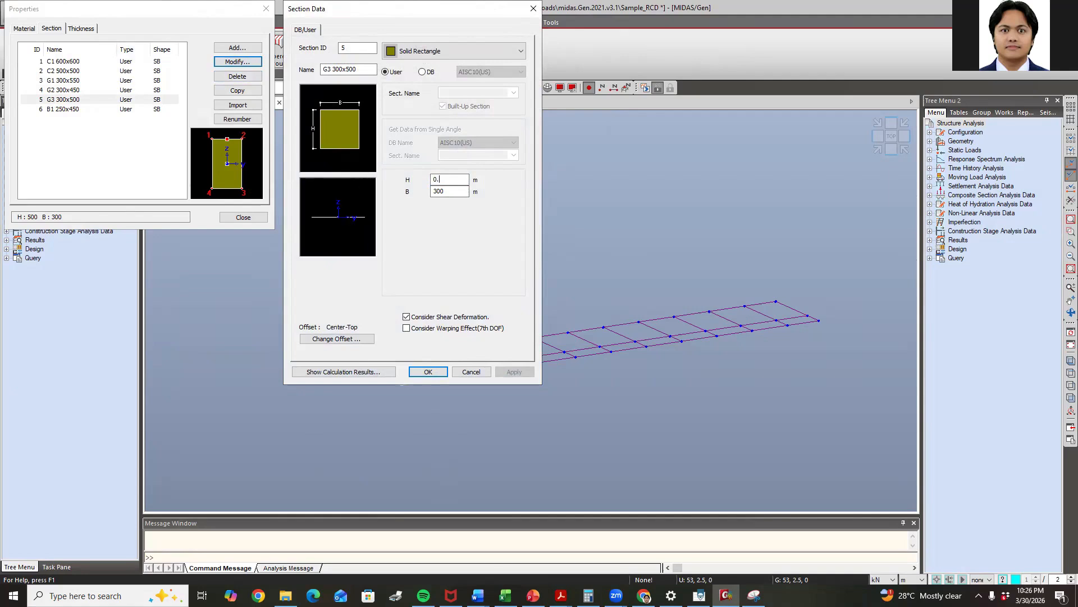
pyautogui.press('Tab')
pyautogui.write('0.3')
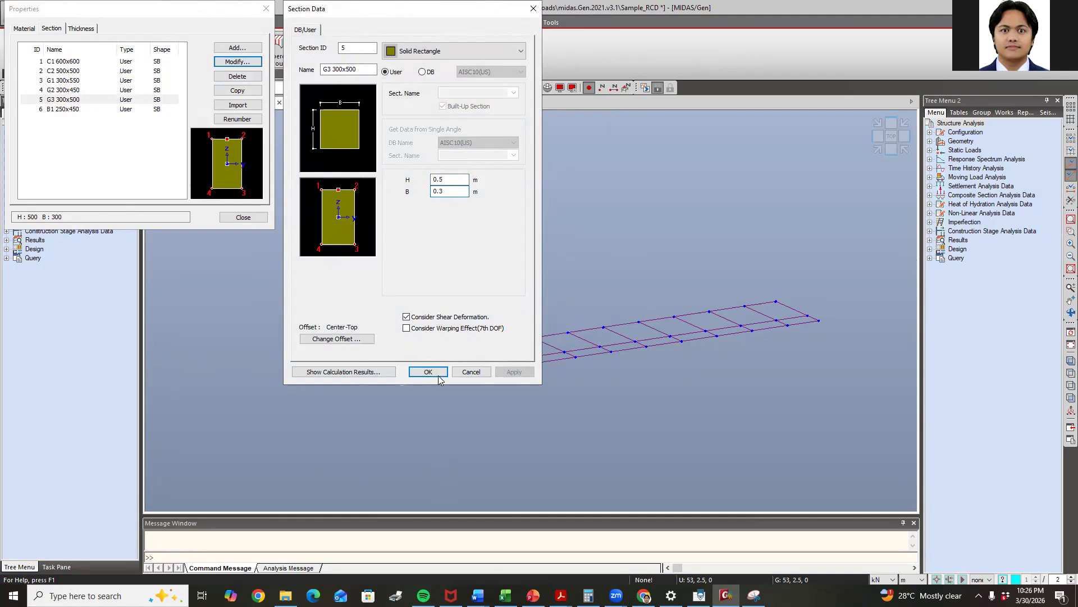
pyautogui.click(428, 371)
# Set the B1 250x450 section's H to 0.45 m and B to 0.25 m, and close the section properties
pyautogui.click(140, 109)
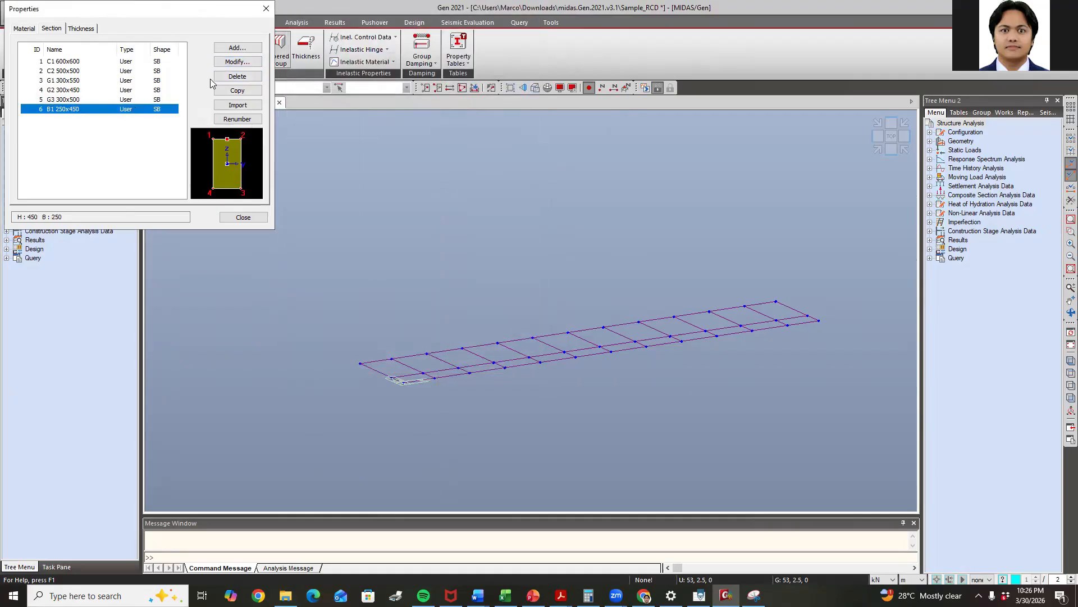
pyautogui.click(237, 63)
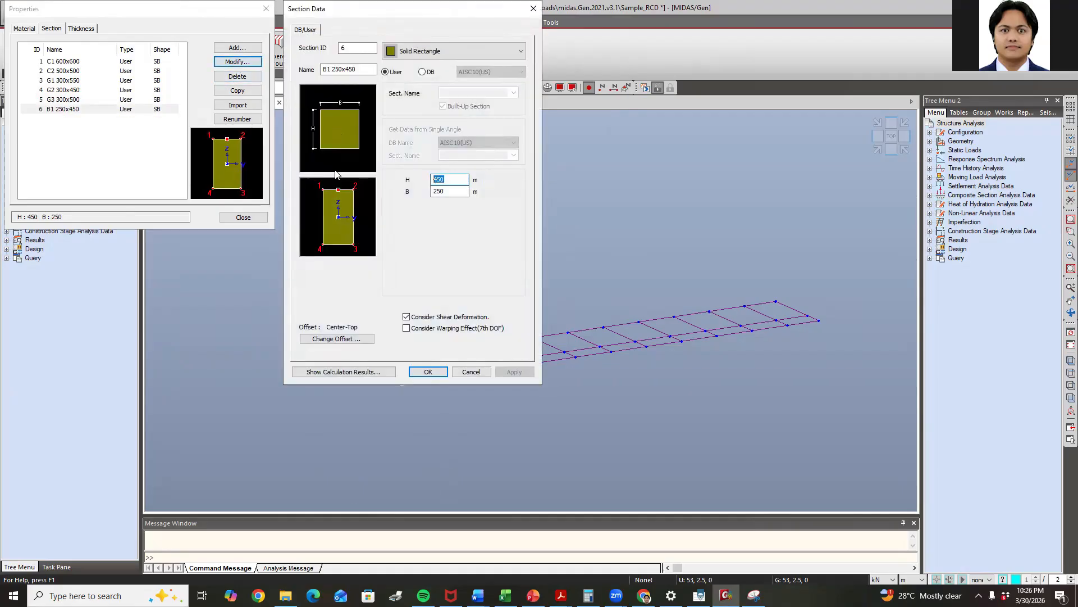
pyautogui.write('0.45')
pyautogui.click(454, 191)
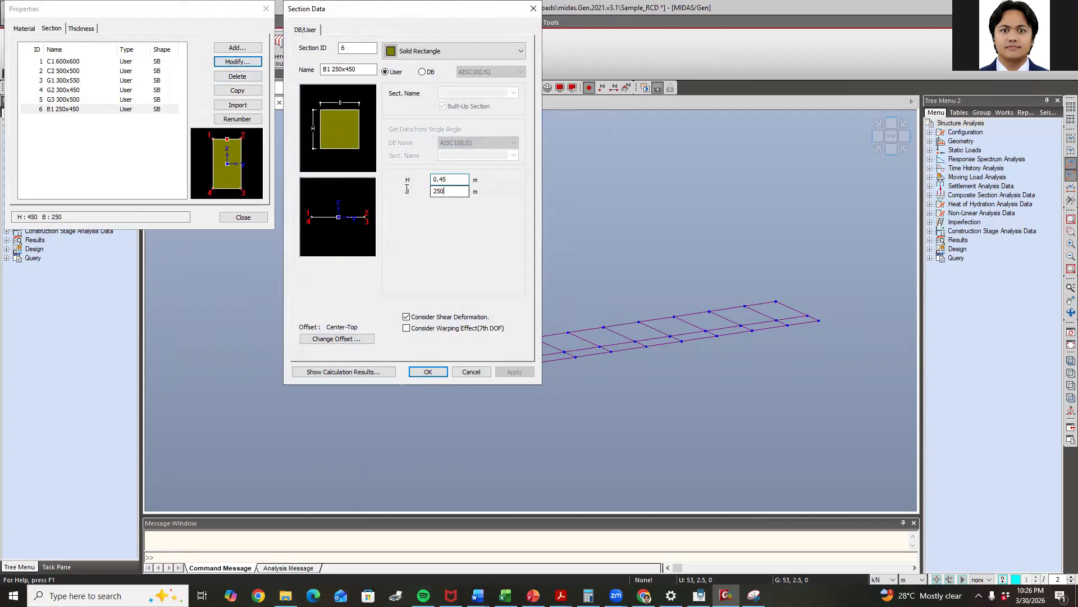
pyautogui.press('BackSpace')
pyautogui.press('BackSpace')
pyautogui.press('BackSpace')
pyautogui.write('0.25')
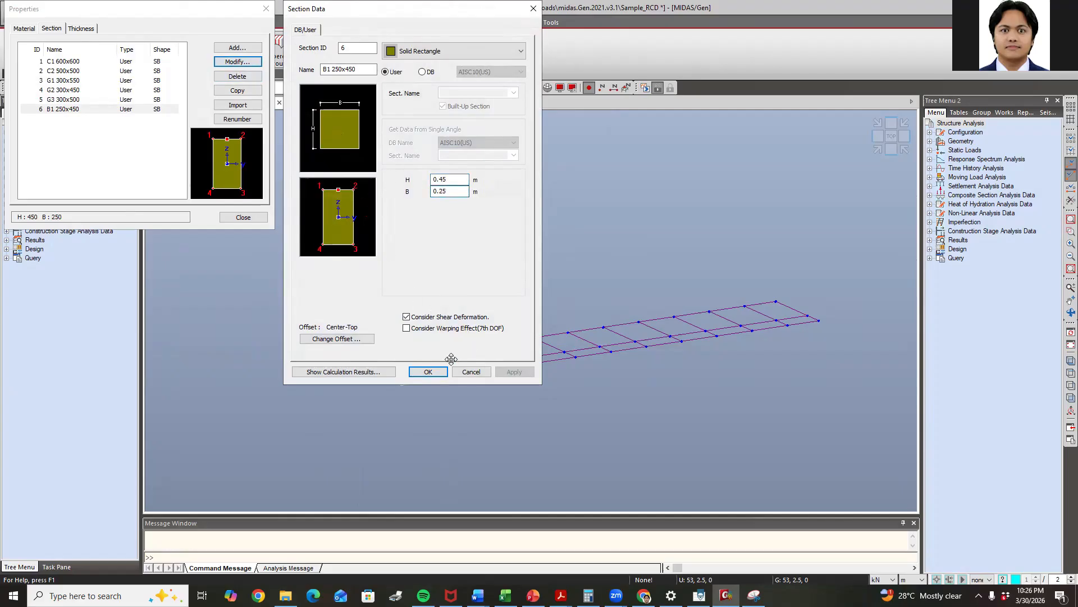
pyautogui.click(431, 373)
pyautogui.click(243, 217)
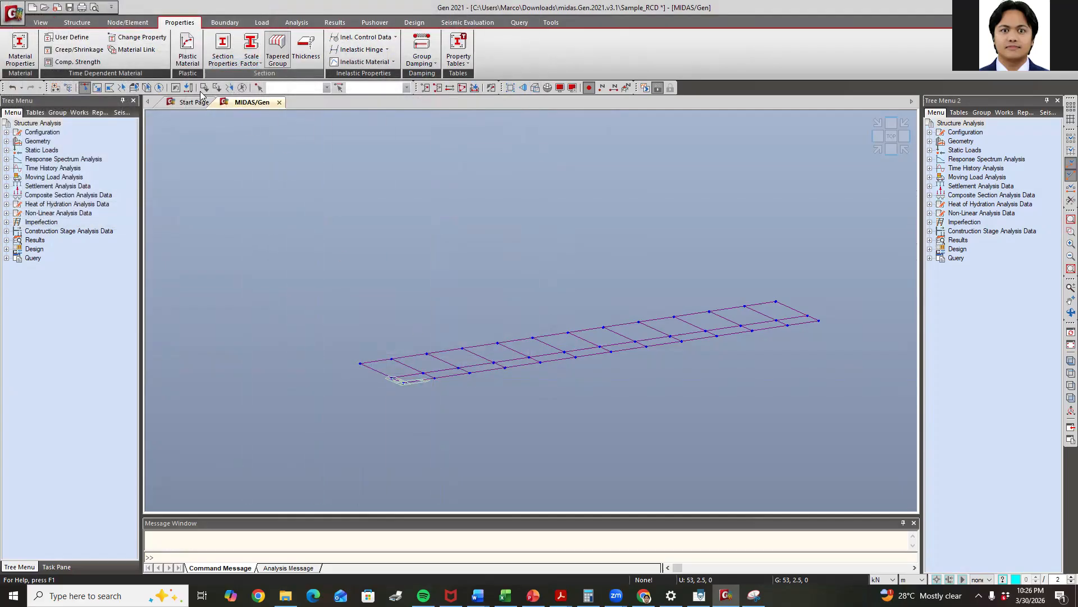
# Turn on the Hidden rendering and examine the member sections along the inserted floor frame
pyautogui.click(40, 22)
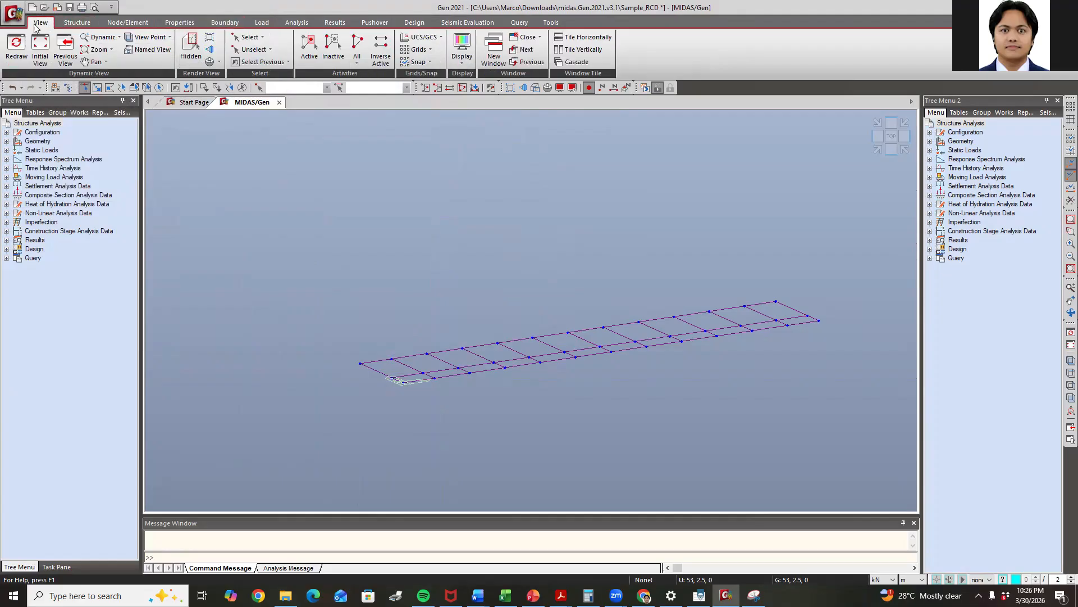
pyautogui.click(189, 43)
pyautogui.scroll(3, 536, 359)
pyautogui.moveTo(749, 344); pyautogui.dragTo(663, 416, button='middle')
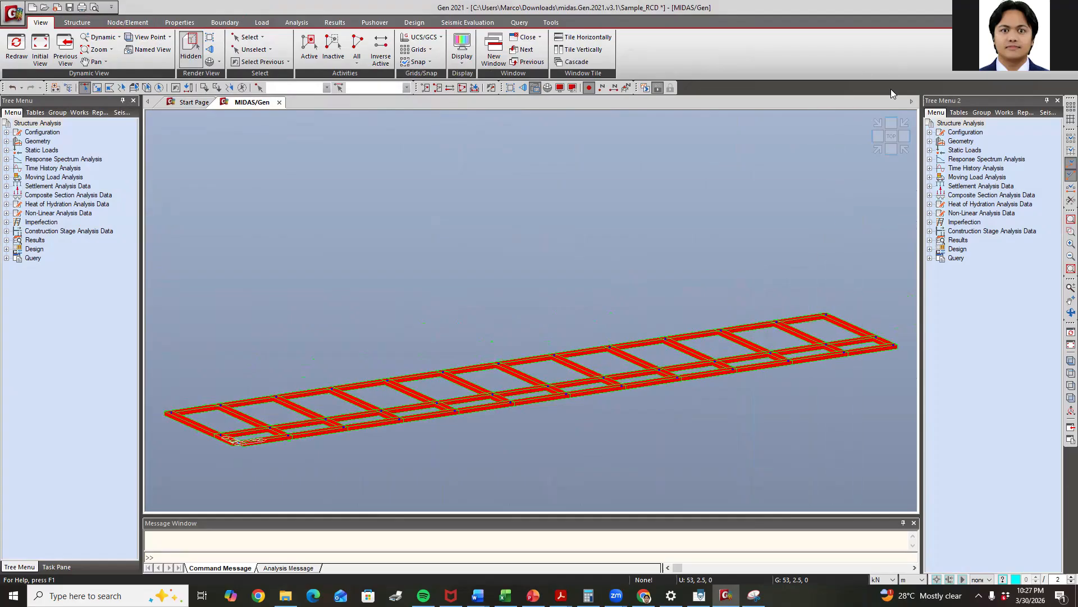
# Examine the rendered floor frame in top and isometric views, and return to the top view
pyautogui.click(894, 135)
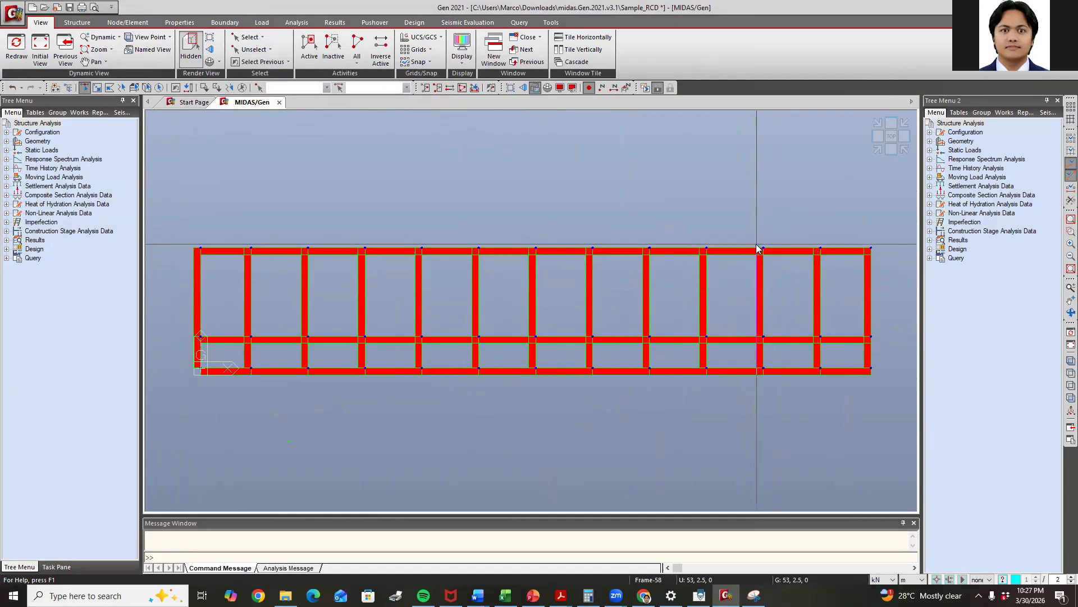
pyautogui.click(878, 150)
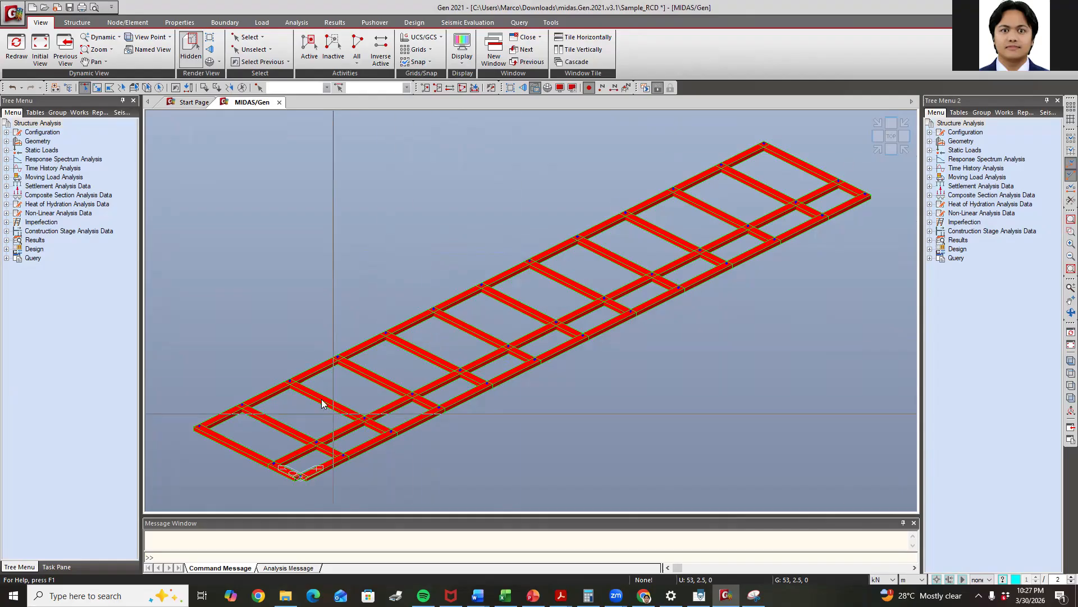
pyautogui.scroll(1, 197, 450)
pyautogui.scroll(2, 199, 447)
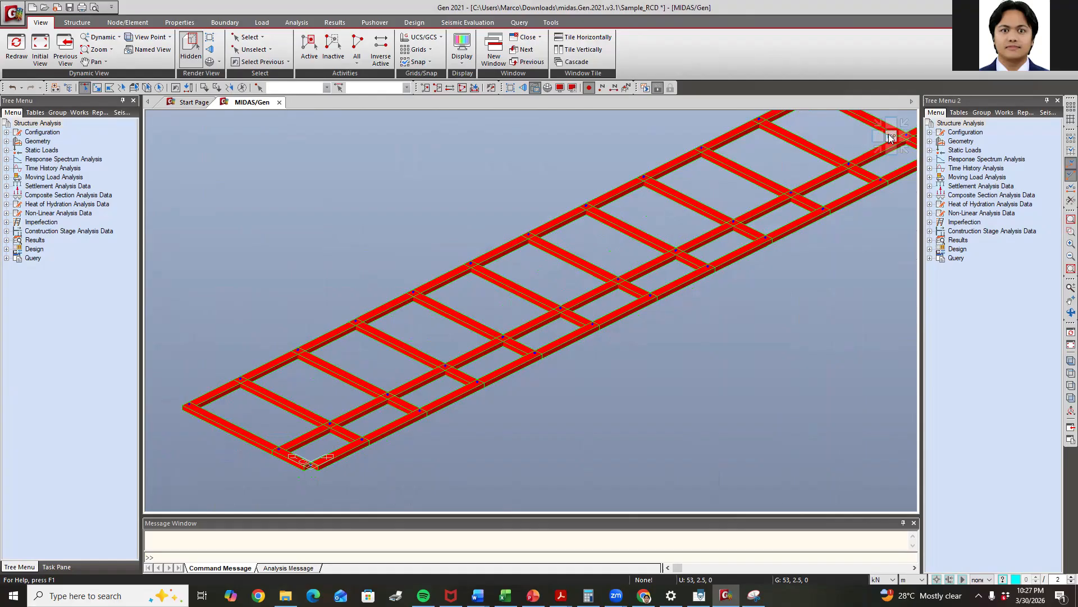
pyautogui.click(891, 137)
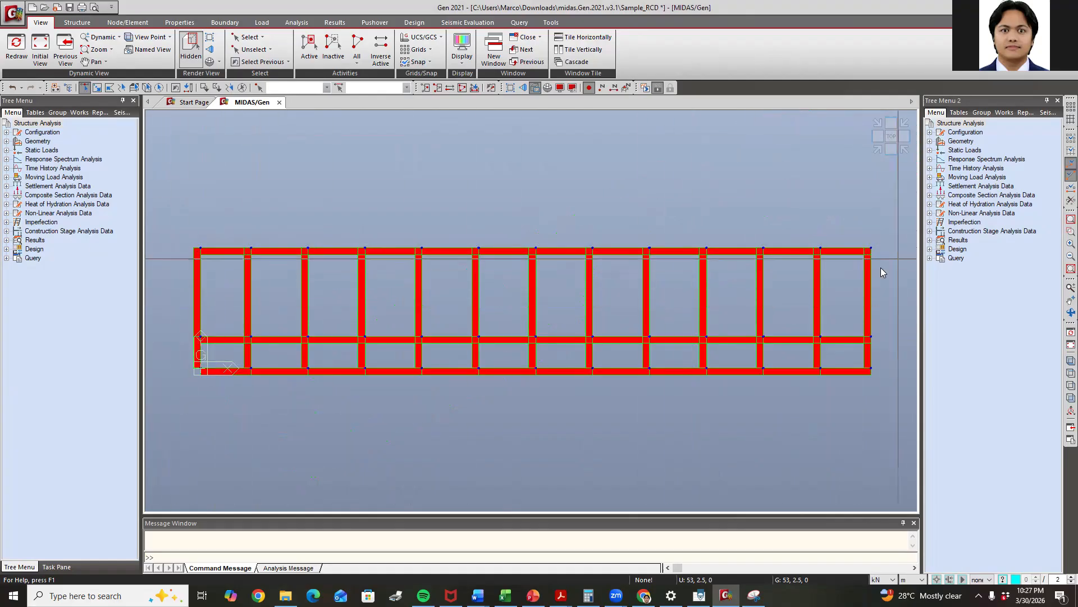
# Try window-selecting the frame's upper longitudinal girder line and four transverse girder lines from the seventh onward, and clear the selection
pyautogui.moveTo(245, 255); pyautogui.dragTo(154, 265)
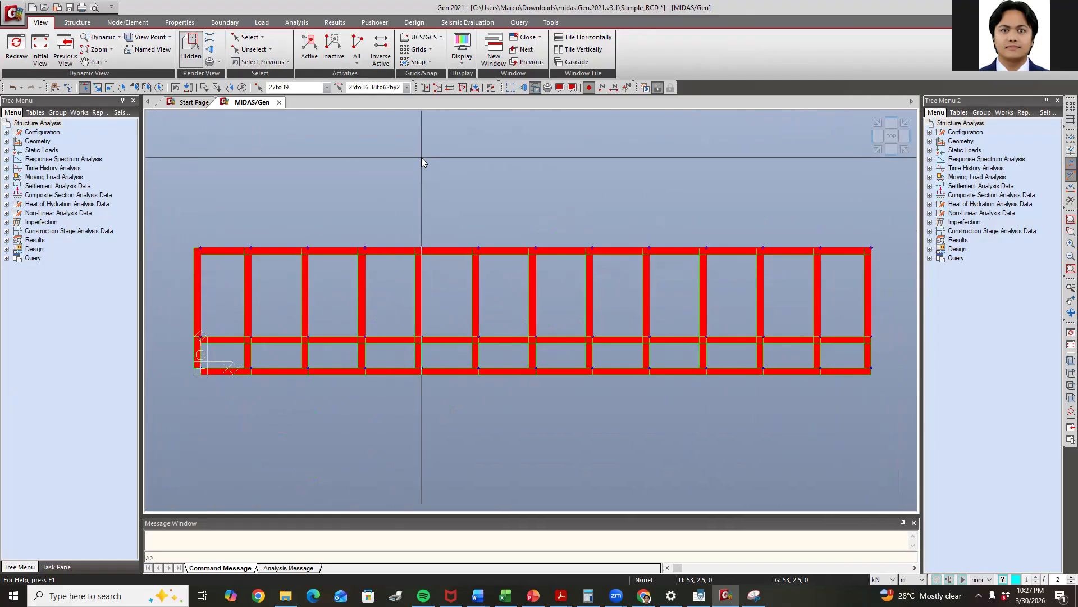
pyautogui.click(216, 88)
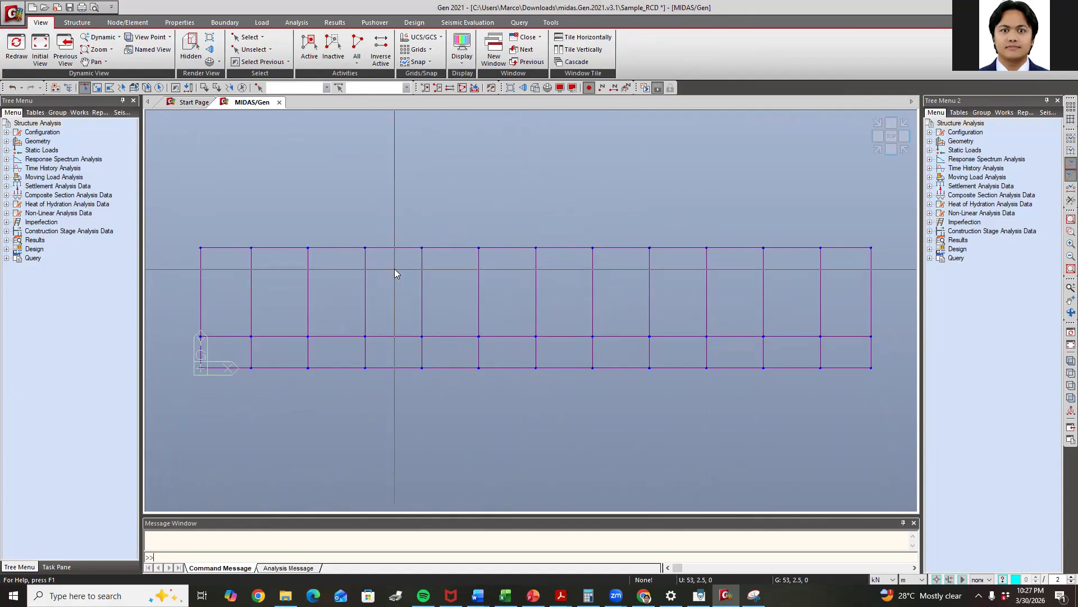
pyautogui.click(85, 88)
pyautogui.moveTo(182, 223); pyautogui.dragTo(883, 259)
pyautogui.moveTo(171, 219); pyautogui.dragTo(891, 269)
pyautogui.moveTo(524, 232); pyautogui.dragTo(540, 391)
pyautogui.moveTo(587, 227); pyautogui.dragTo(610, 418)
pyautogui.moveTo(646, 221); pyautogui.dragTo(653, 419)
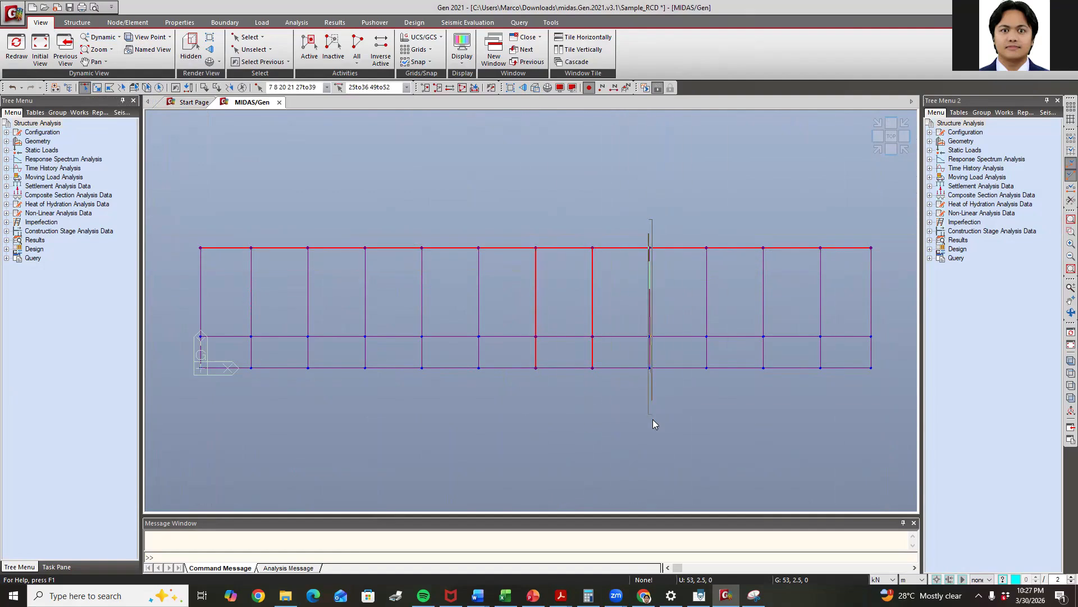
pyautogui.moveTo(697, 242); pyautogui.dragTo(727, 401)
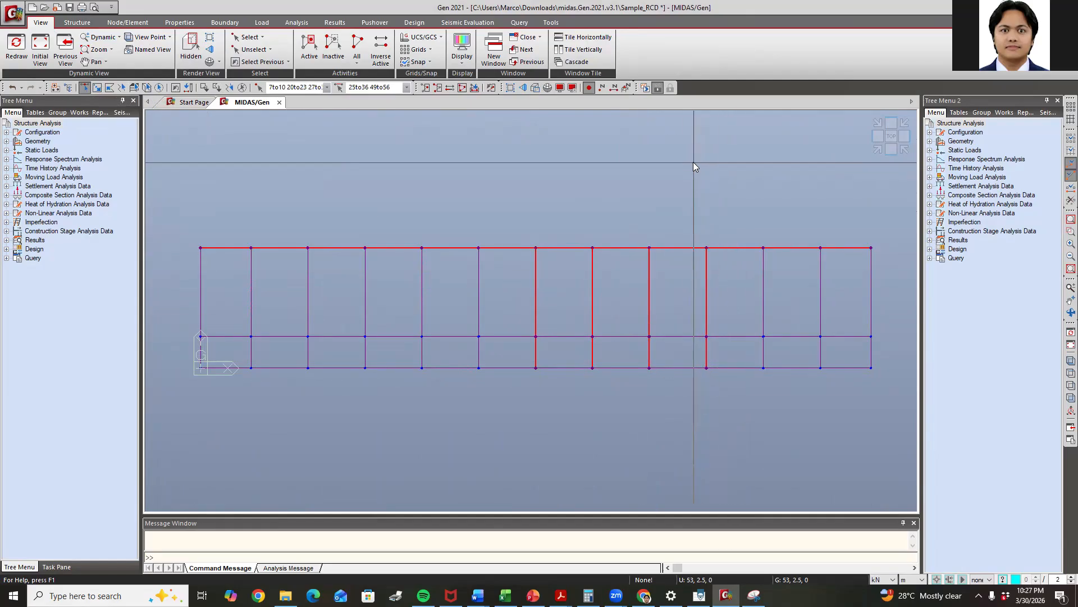
pyautogui.click(693, 162)
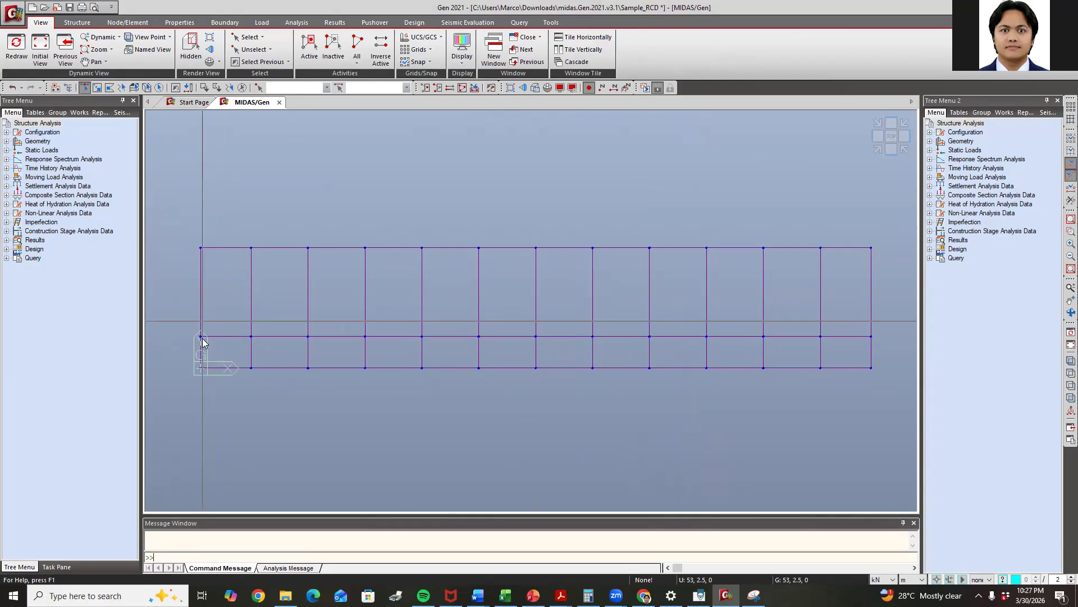
# Try window-selecting the lower longitudinal and first transverse girder lines, and the whole frame with Select All, clearing each selection
pyautogui.moveTo(684, 326); pyautogui.dragTo(907, 348)
pyautogui.press('Escape')
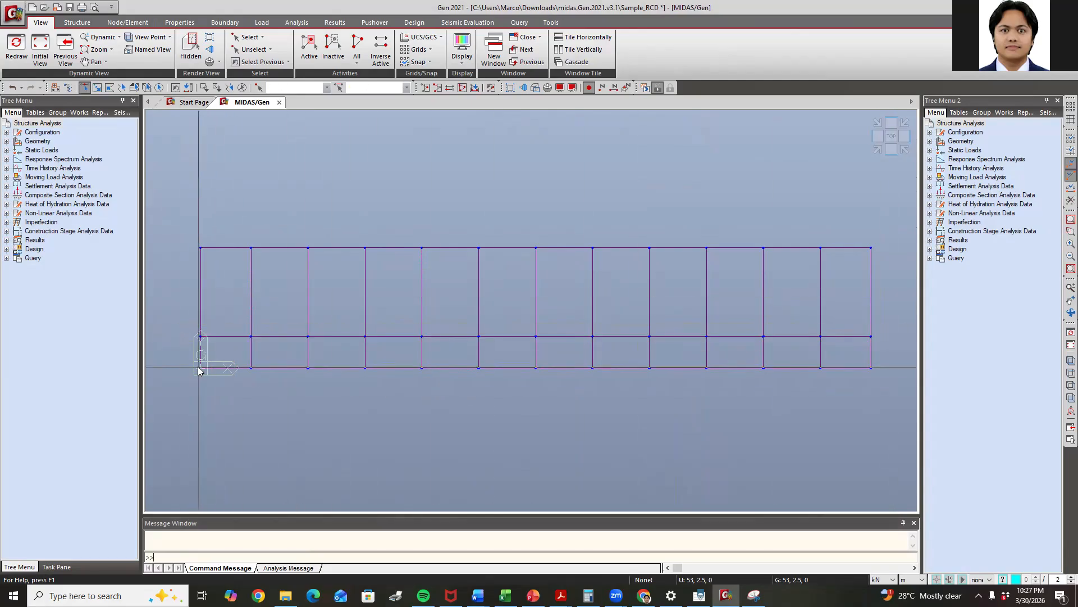
pyautogui.moveTo(187, 361); pyautogui.dragTo(908, 372)
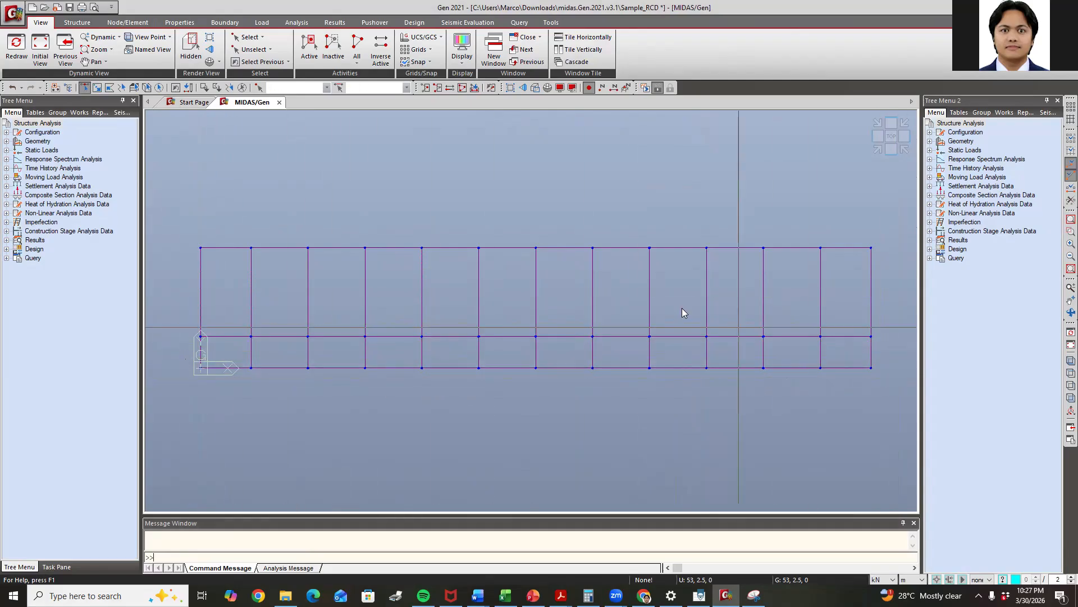
pyautogui.moveTo(192, 241); pyautogui.dragTo(248, 432)
pyautogui.press('Escape')
pyautogui.moveTo(240, 233); pyautogui.dragTo(276, 408)
pyautogui.press('Escape')
pyautogui.moveTo(303, 229); pyautogui.dragTo(419, 356)
pyautogui.press('Escape')
pyautogui.press('Escape')
pyautogui.moveTo(412, 232); pyautogui.dragTo(439, 422)
pyautogui.press('Escape')
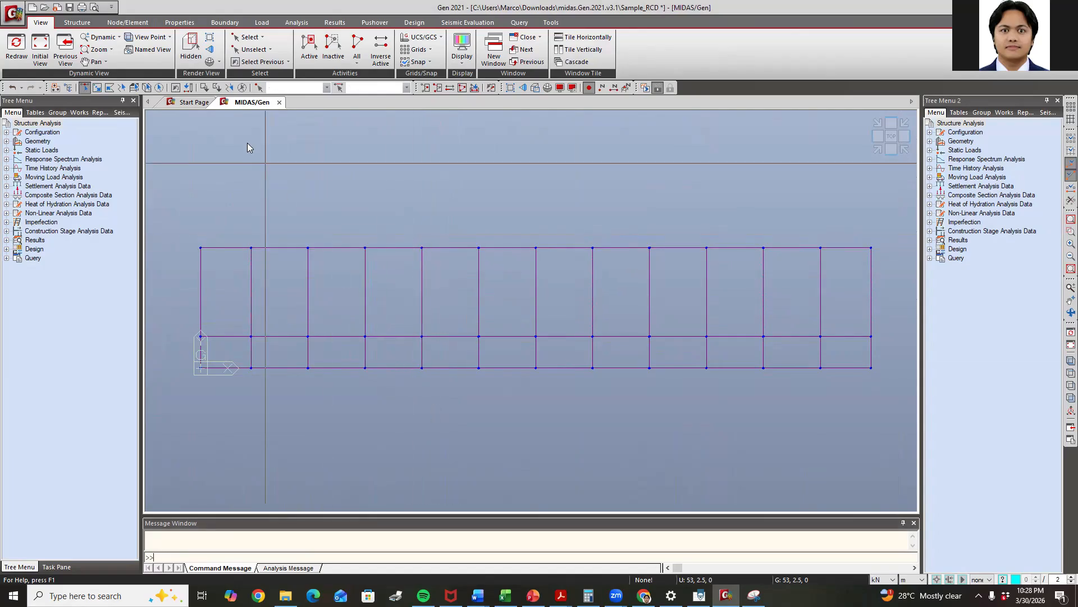
pyautogui.click(160, 88)
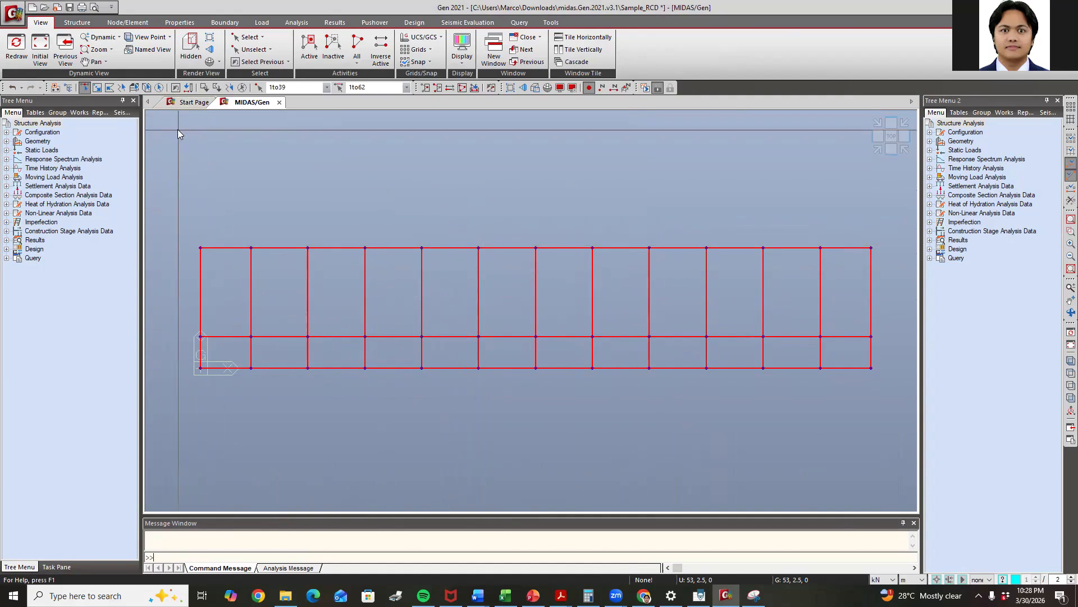
pyautogui.press('Escape')
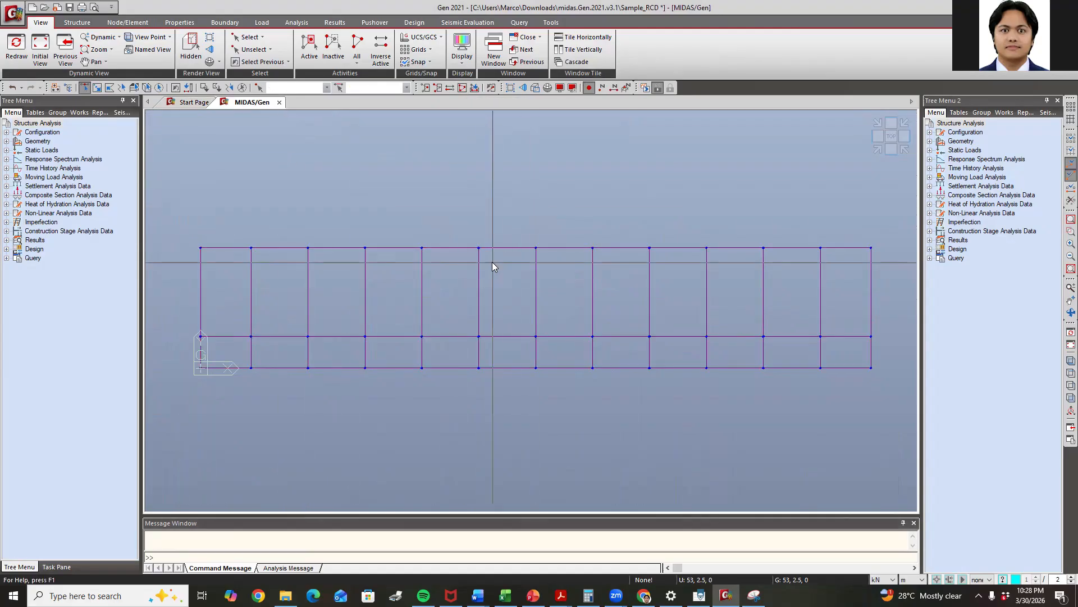
# Select the sixth transverse girder line across the full frame width and activate only its members
pyautogui.moveTo(470, 235); pyautogui.dragTo(492, 395)
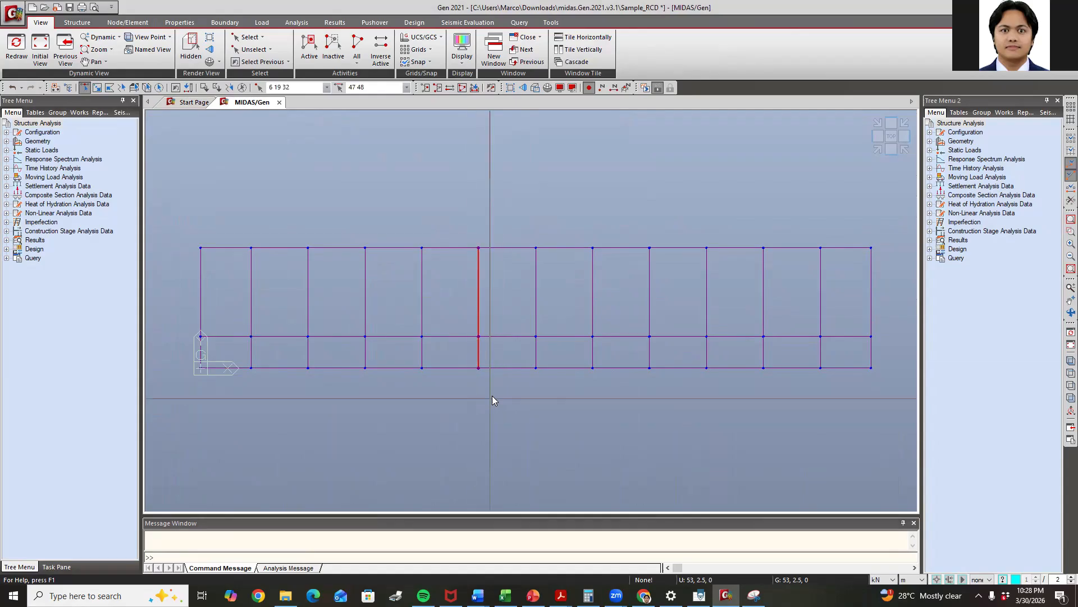
pyautogui.click(425, 86)
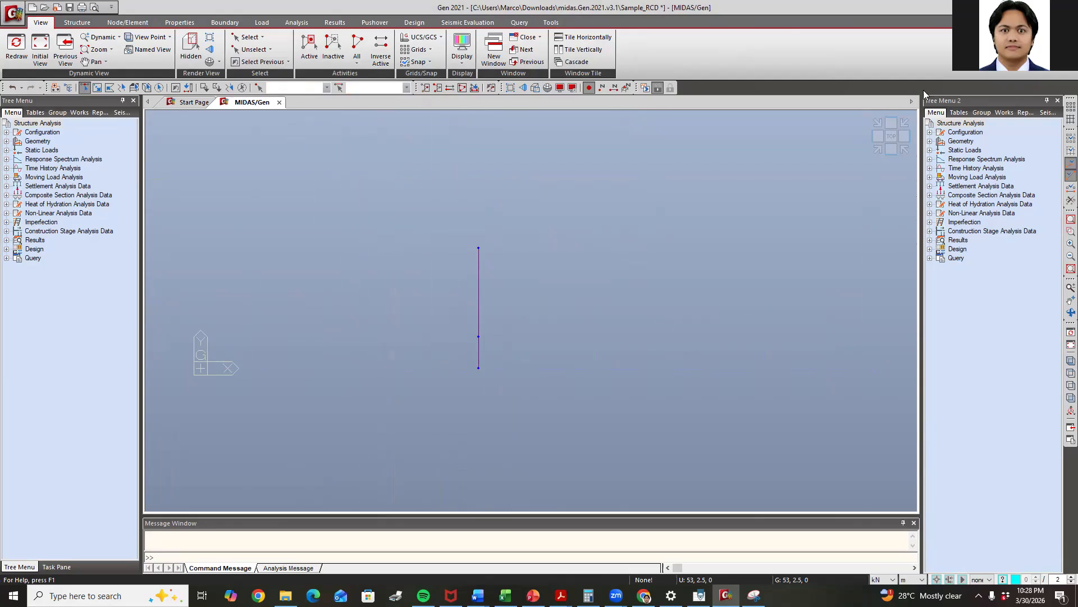
# Check the isolated members in isometric view, reactivate the whole floor frame, and return to the top view
pyautogui.click(878, 149)
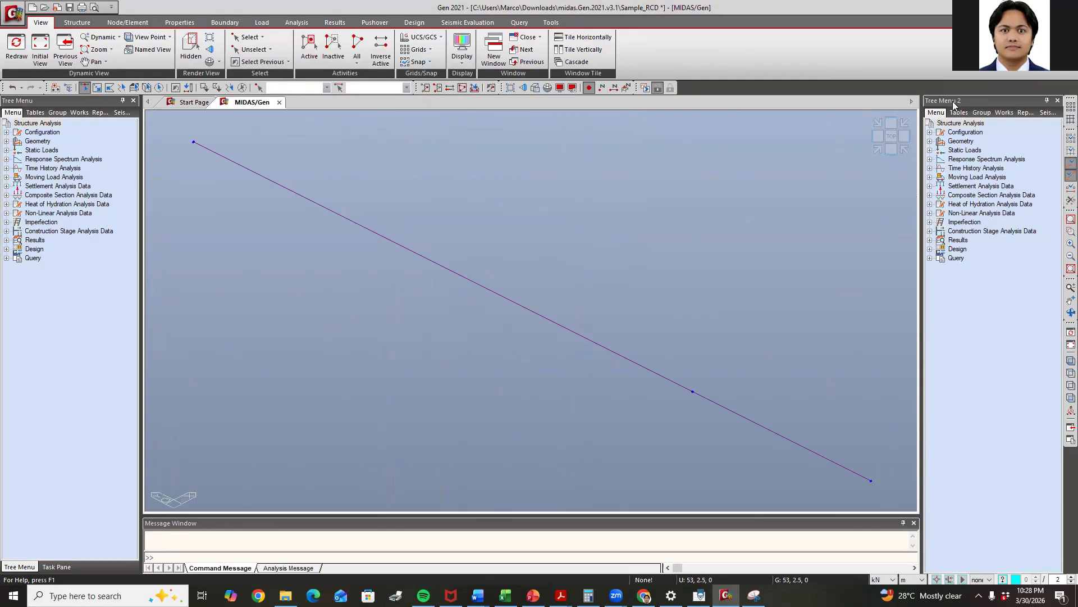
pyautogui.click(463, 88)
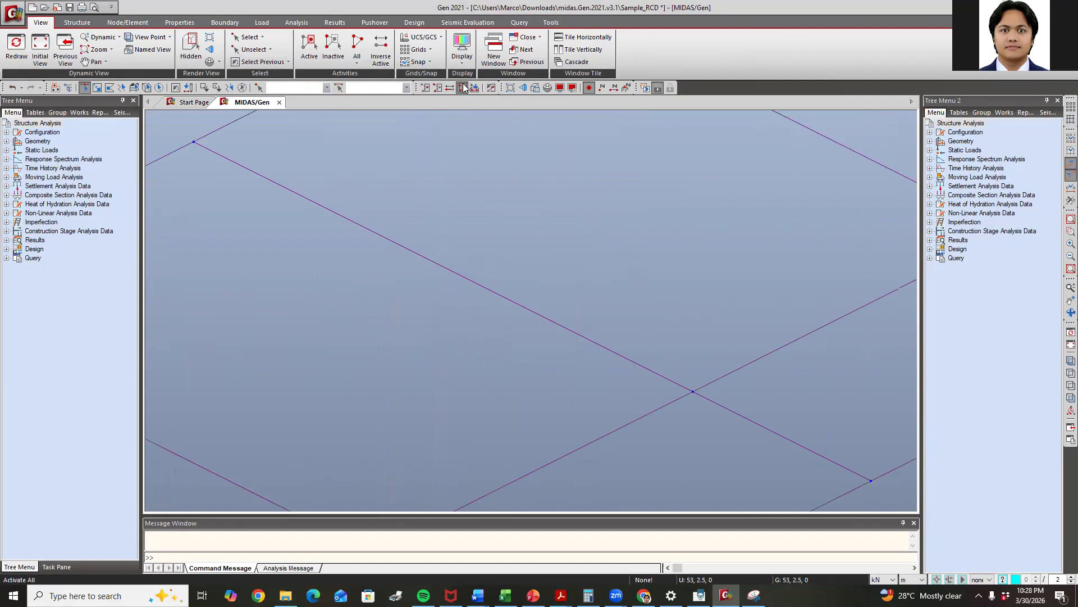
pyautogui.scroll(-5, 553, 255)
pyautogui.scroll(5, 556, 258)
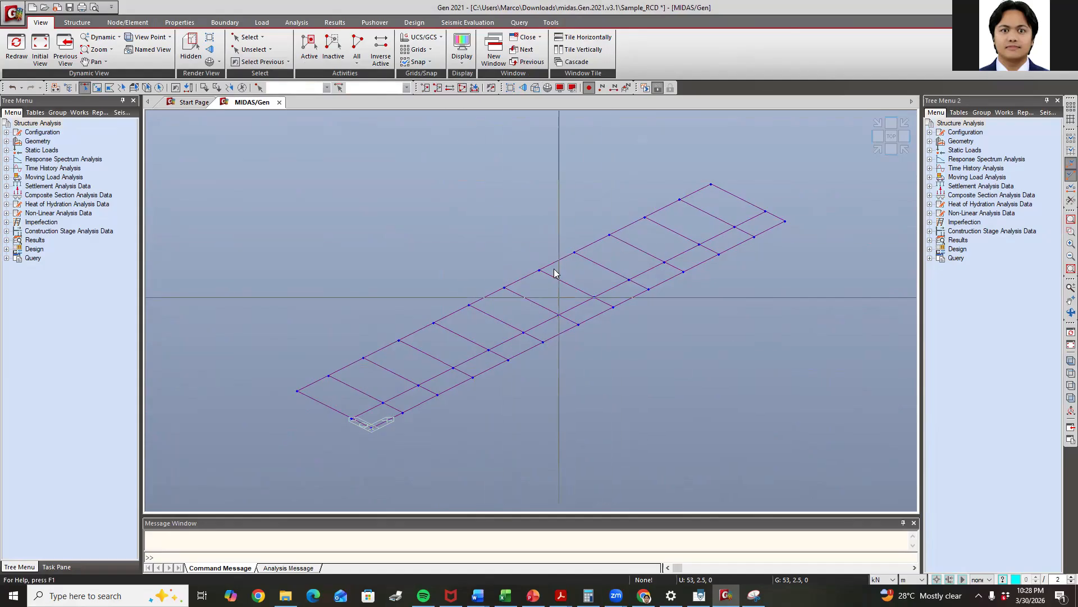
pyautogui.click(884, 137)
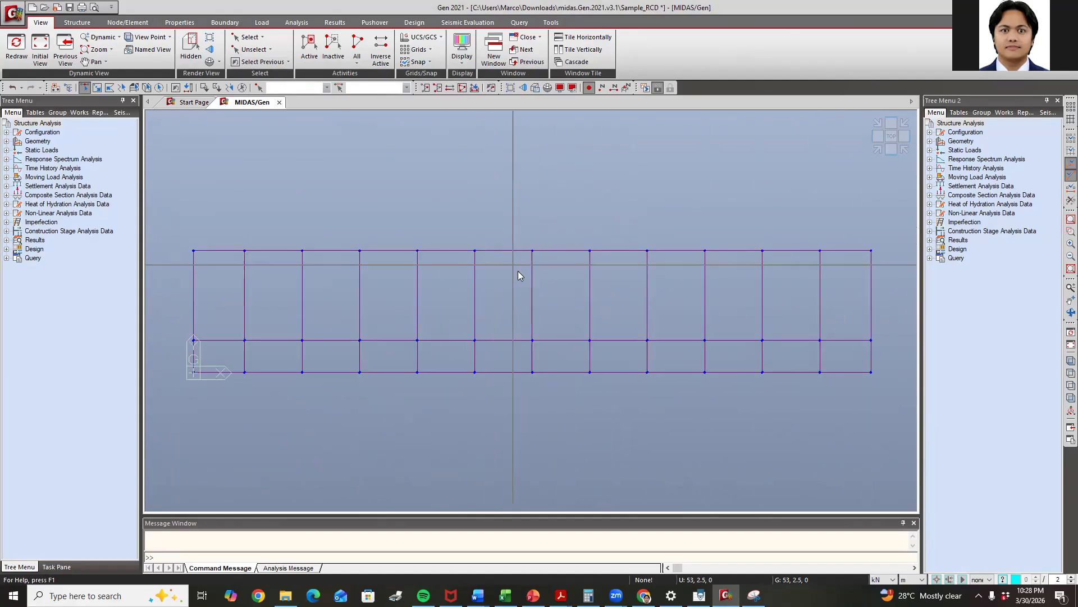
# Select the seventh transverse girder line, activate only its members, and reactivate the whole frame
pyautogui.moveTo(539, 394); pyautogui.dragTo(539, 395)
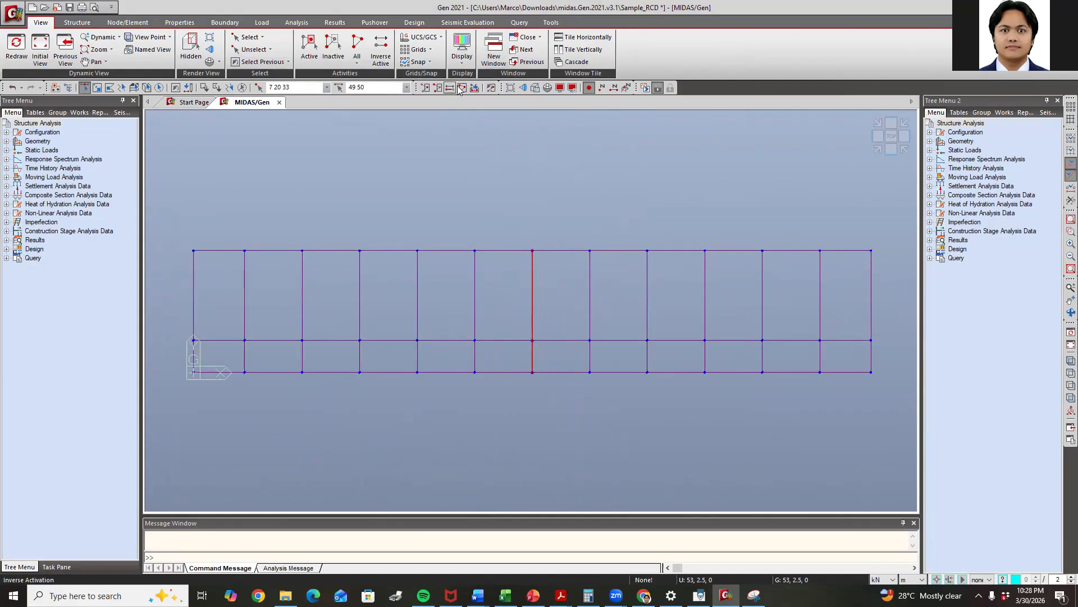
pyautogui.click(426, 88)
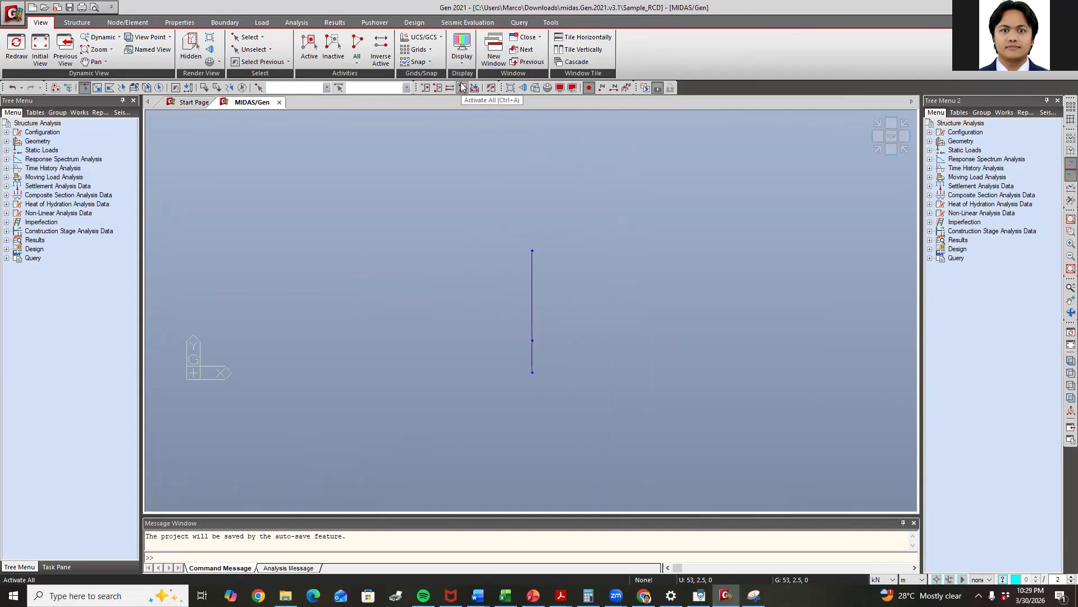
pyautogui.click(462, 87)
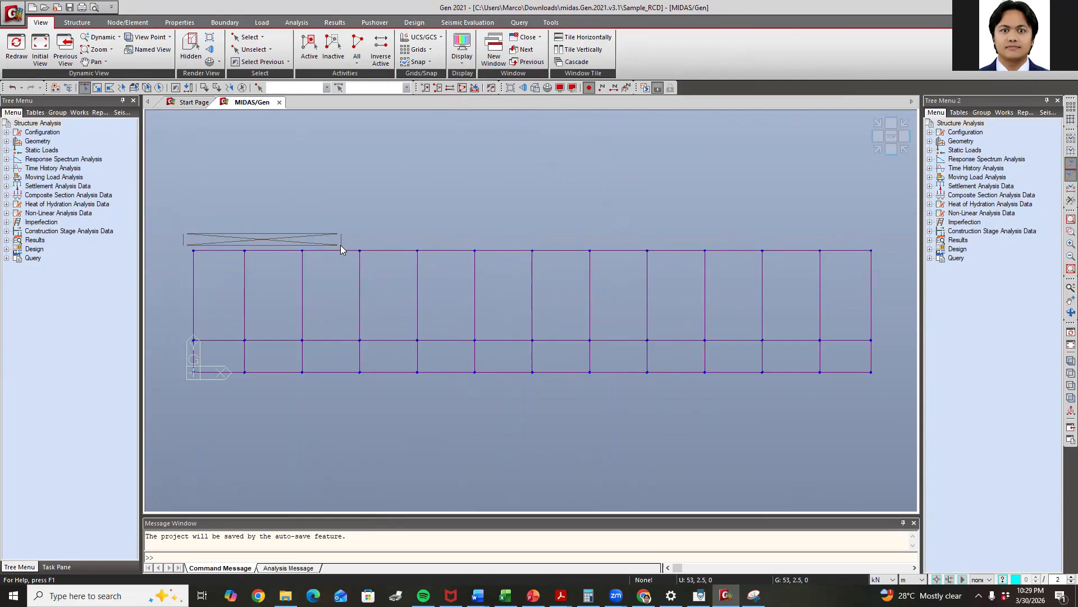
# Try window-selecting the upper and middle longitudinal girder lines in turn, clearing each selection
pyautogui.moveTo(175, 242); pyautogui.dragTo(878, 257)
pyautogui.press('Escape')
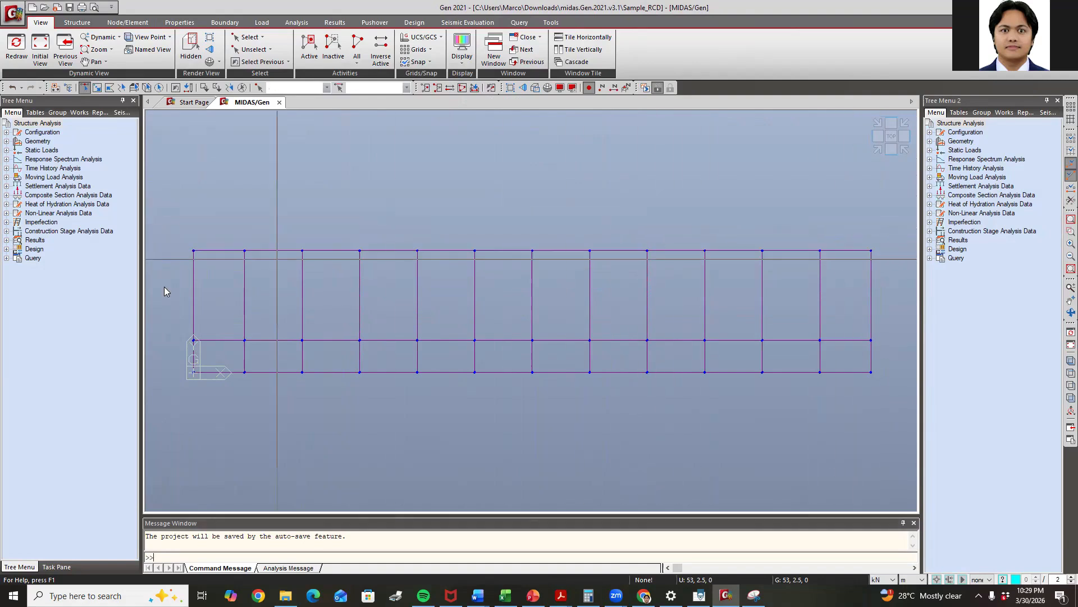
pyautogui.moveTo(173, 342); pyautogui.dragTo(894, 342)
pyautogui.press('Escape')
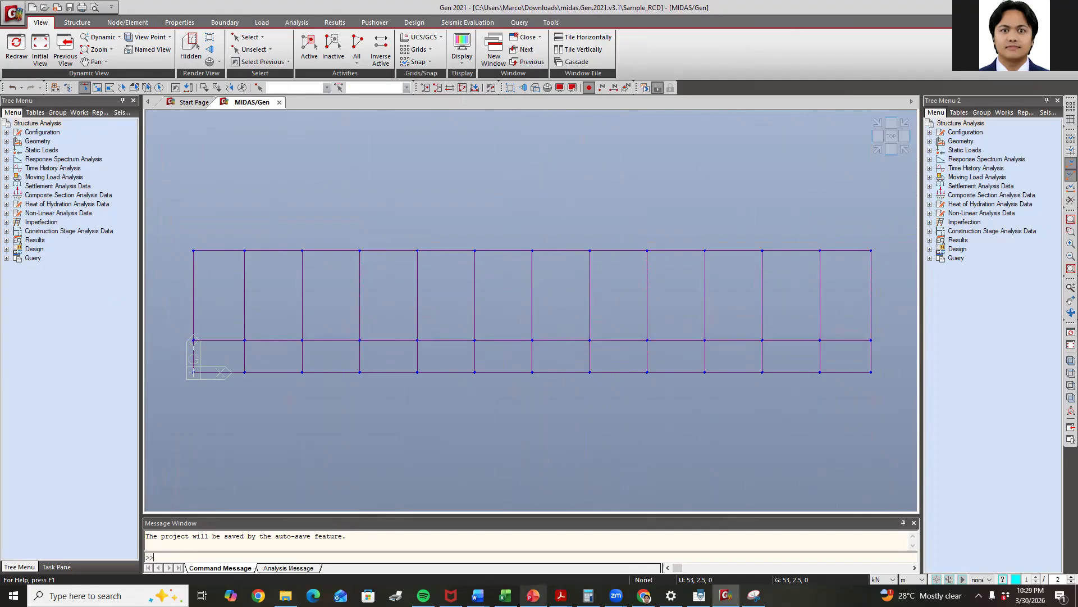
# Check the framing plan in the PowerPoint slide show, return to midas Gen, and window-select the lower longitudinal girder line
pyautogui.click(533, 595)
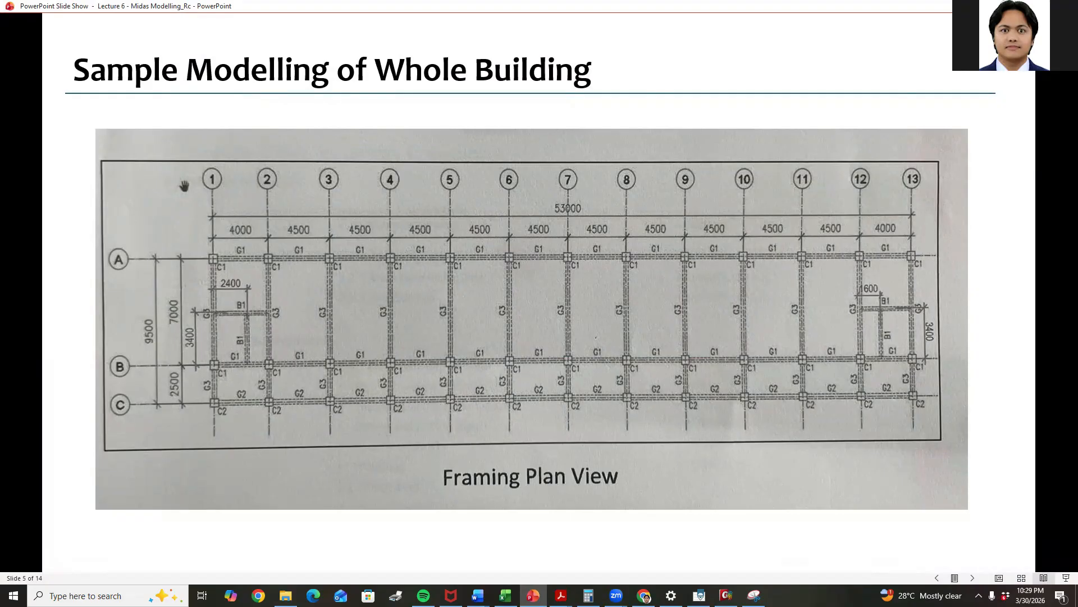
pyautogui.hotkey('alt', 'Tab')
pyautogui.moveTo(514, 381); pyautogui.dragTo(893, 377)
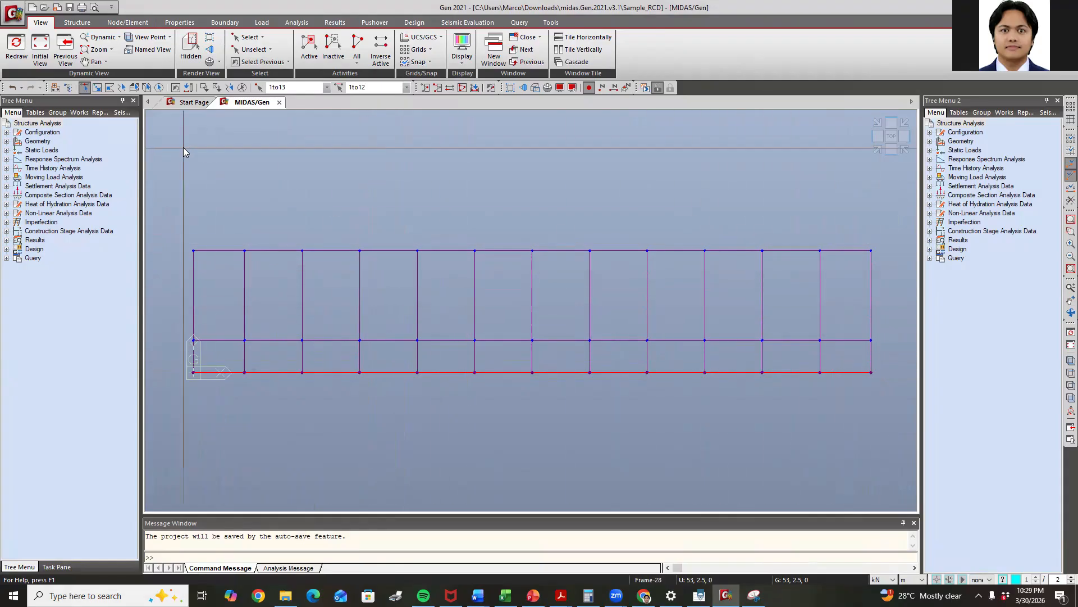
# Look up the G2 300x450 section in the section properties list and close the list
pyautogui.click(180, 22)
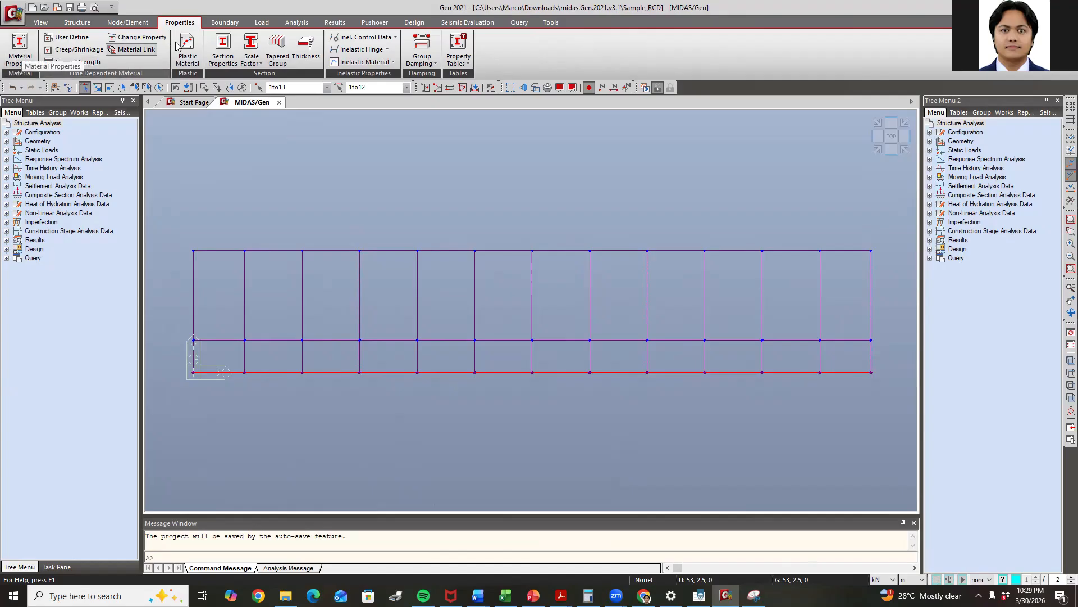
pyautogui.click(224, 49)
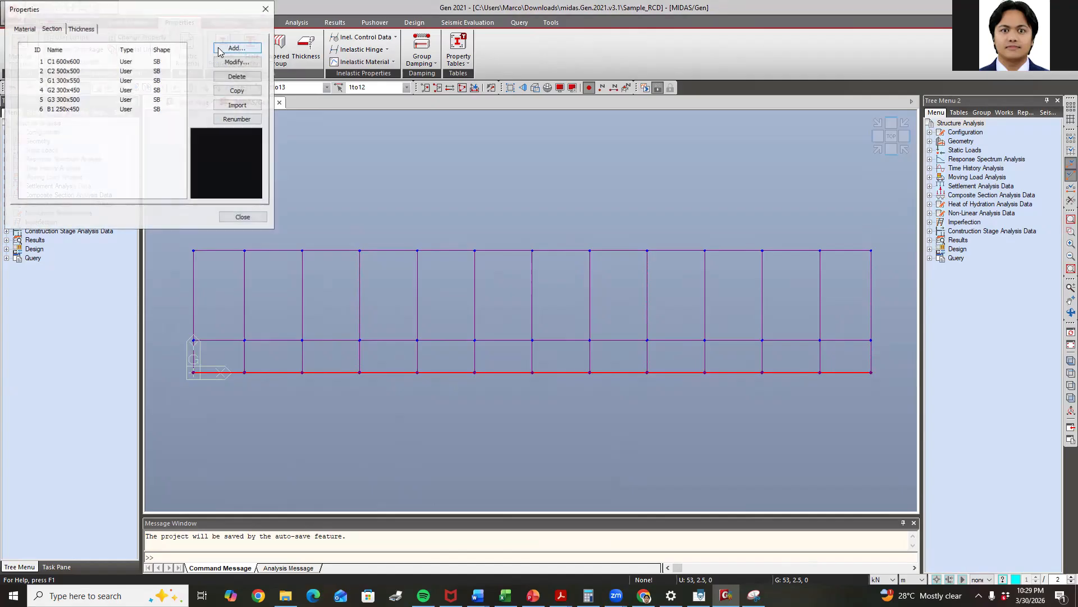
pyautogui.click(64, 91)
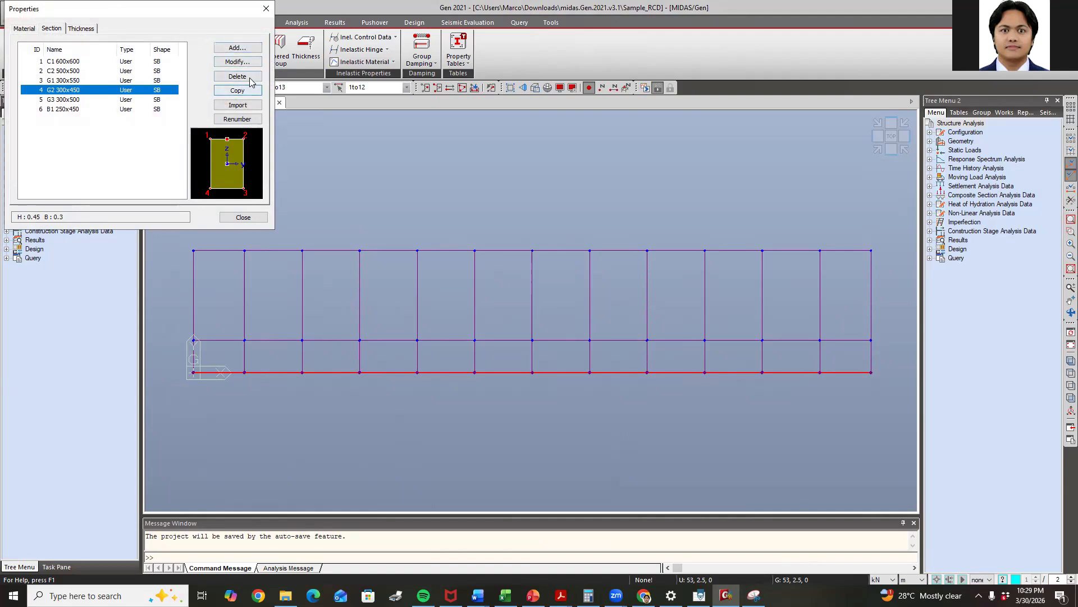
pyautogui.click(266, 9)
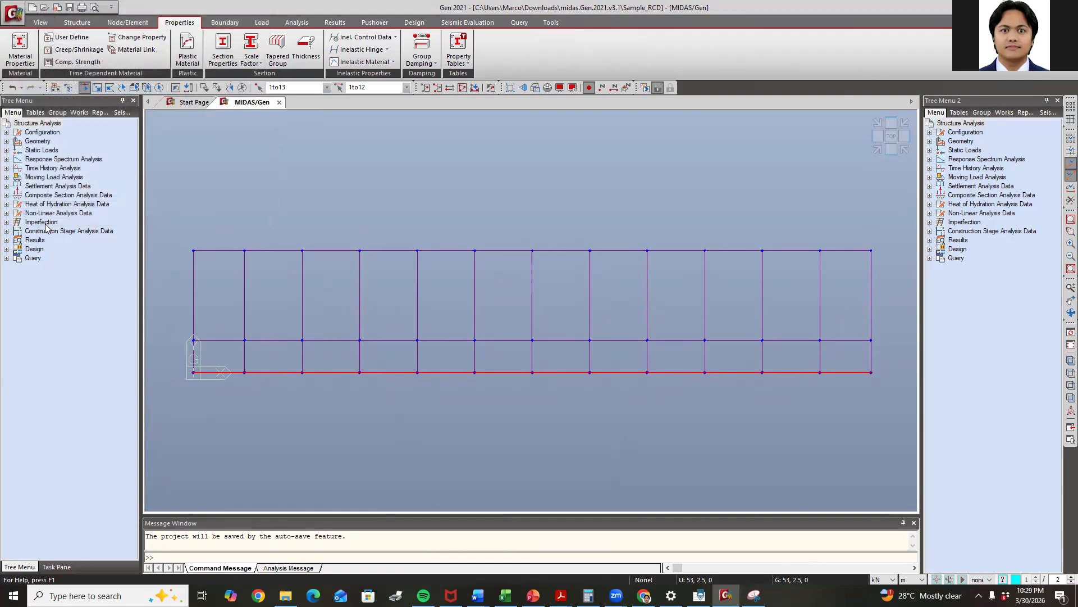
# Examine the model tree's group and works listings, including the G1 300x550 section and C4000 material entries
pyautogui.click(37, 113)
pyautogui.click(55, 113)
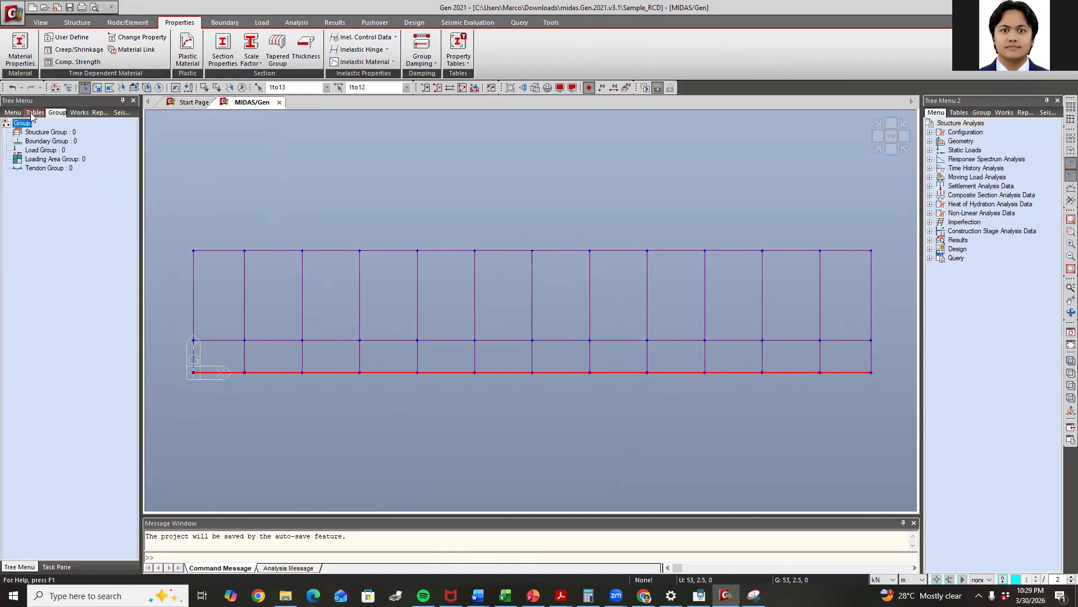
pyautogui.click(78, 113)
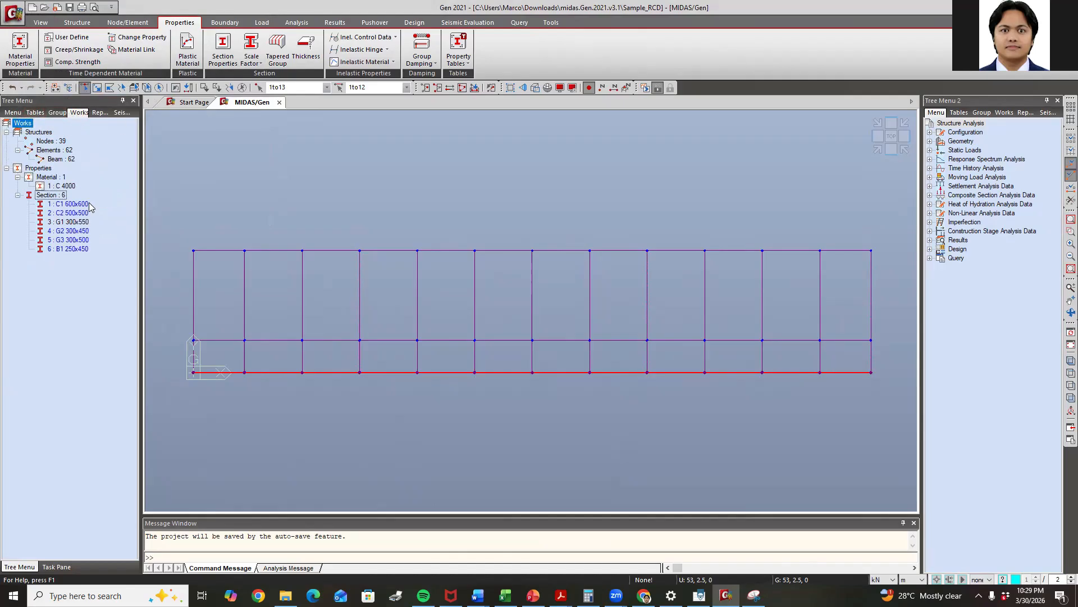
pyautogui.click(13, 113)
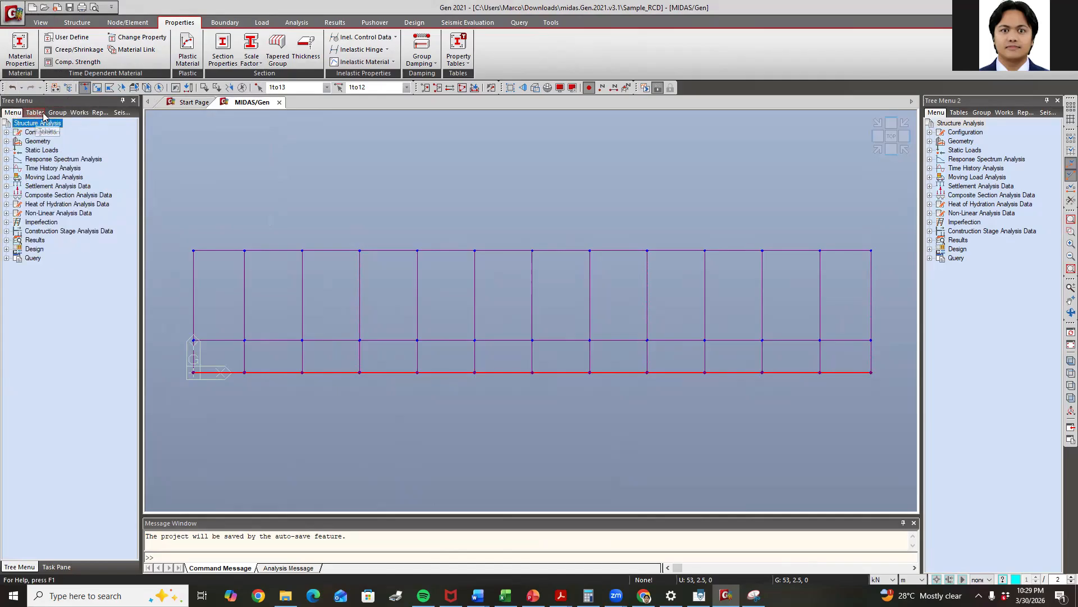
pyautogui.click(35, 113)
pyautogui.click(58, 113)
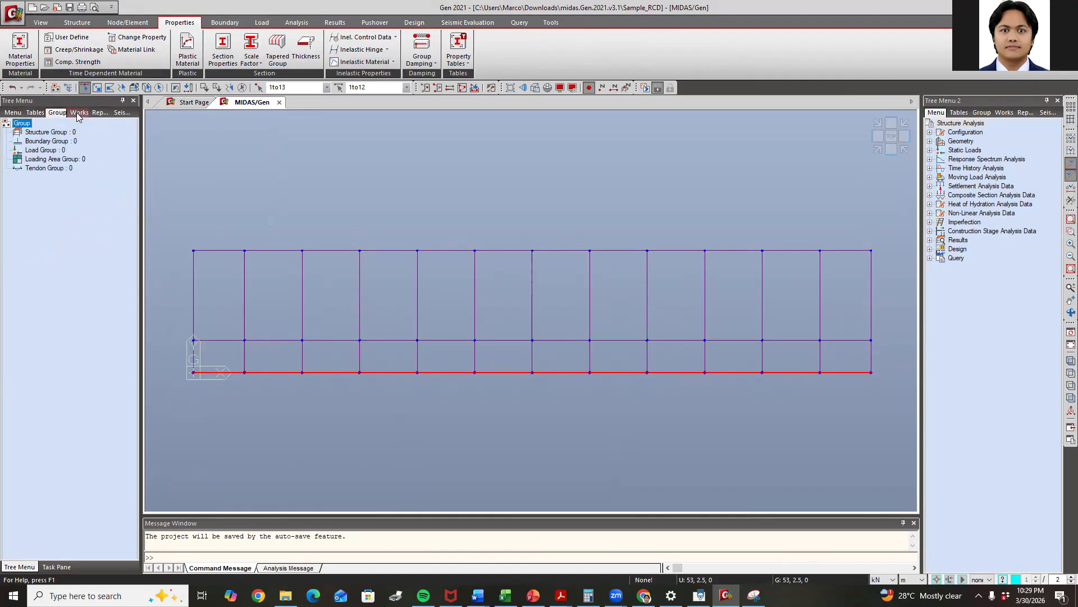
pyautogui.click(78, 113)
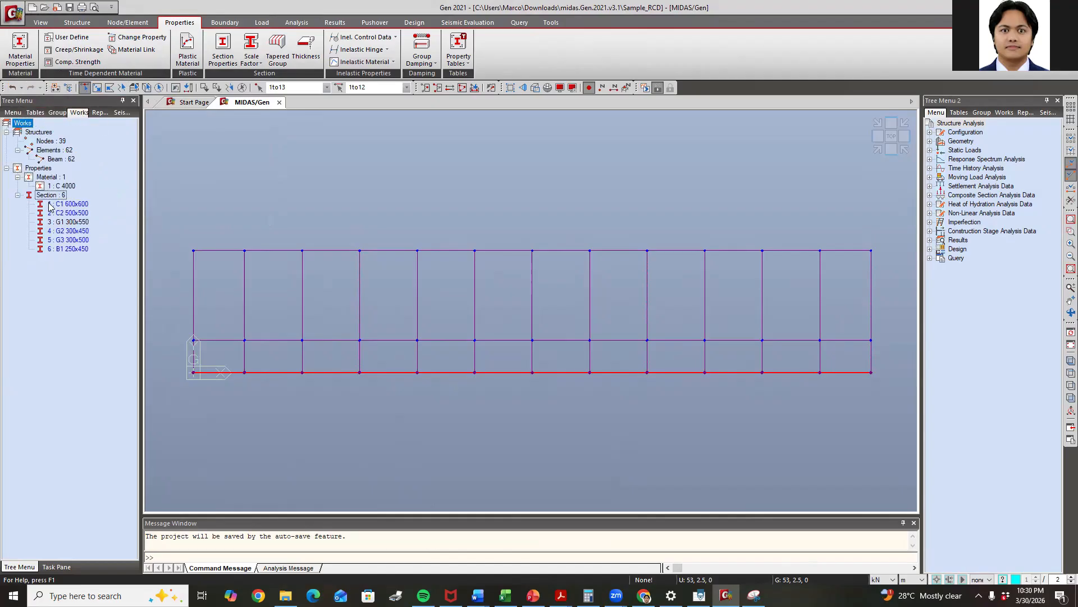
pyautogui.click(68, 222)
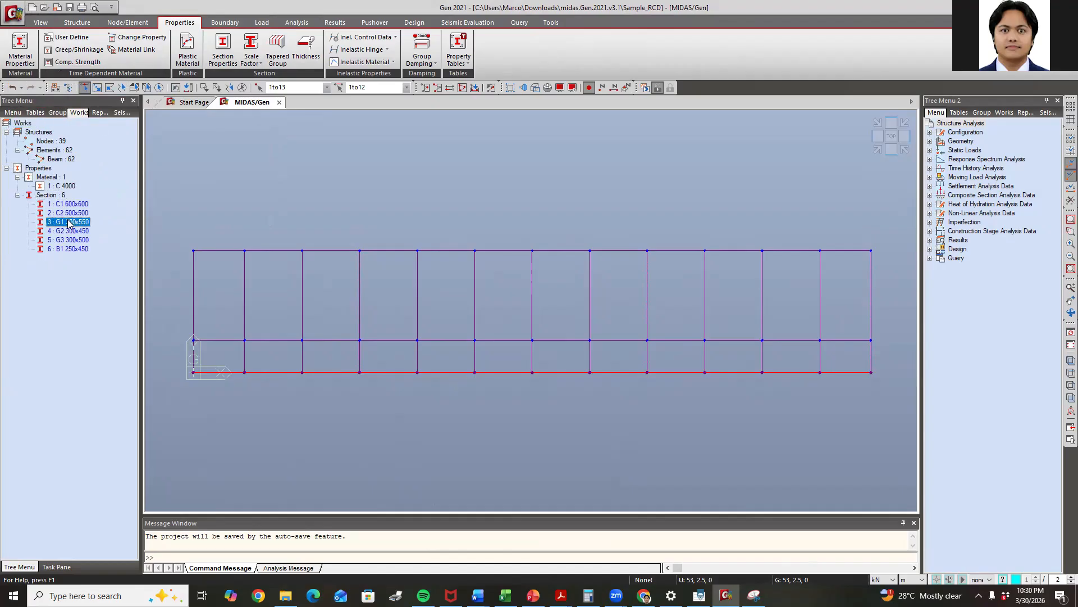
pyautogui.click(58, 187)
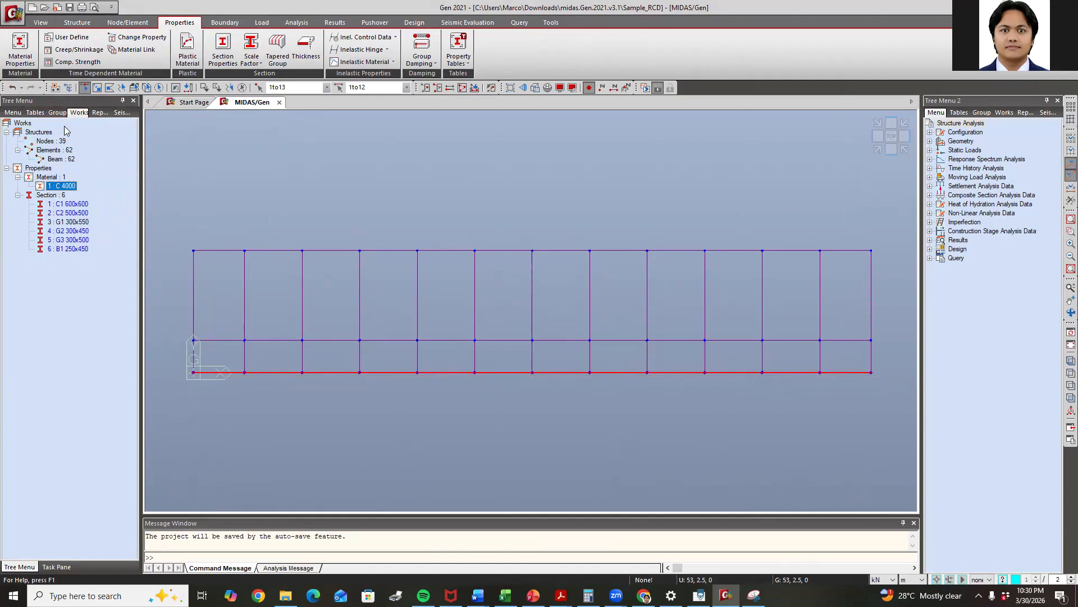
# Assign section G2 300x450 from the works listing to the selected lower longitudinal girder line
pyautogui.click(13, 112)
pyautogui.click(77, 112)
pyautogui.click(69, 230)
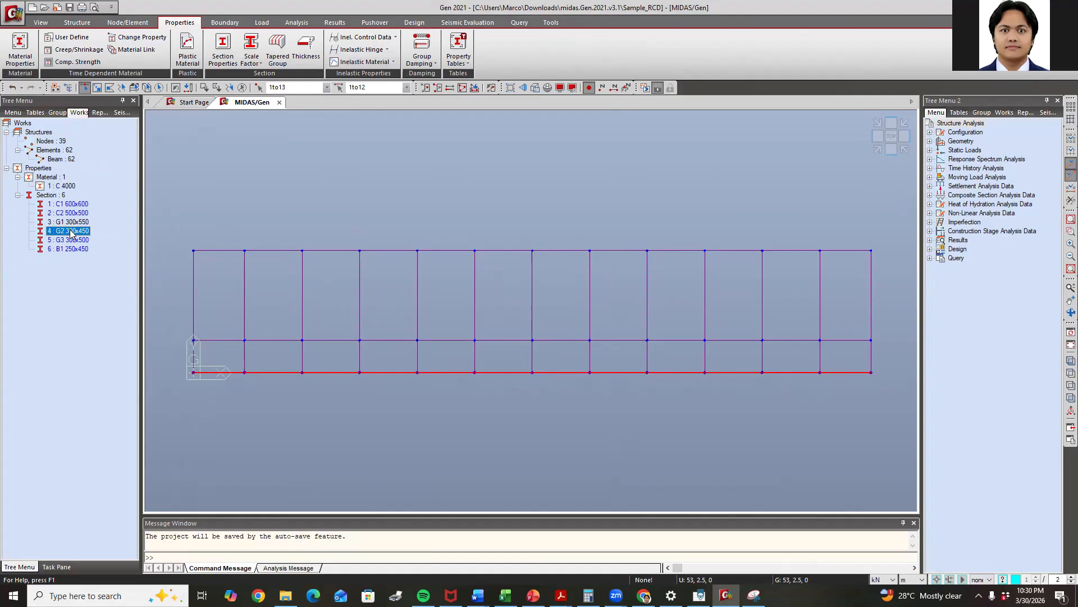
pyautogui.rightClick(70, 231)
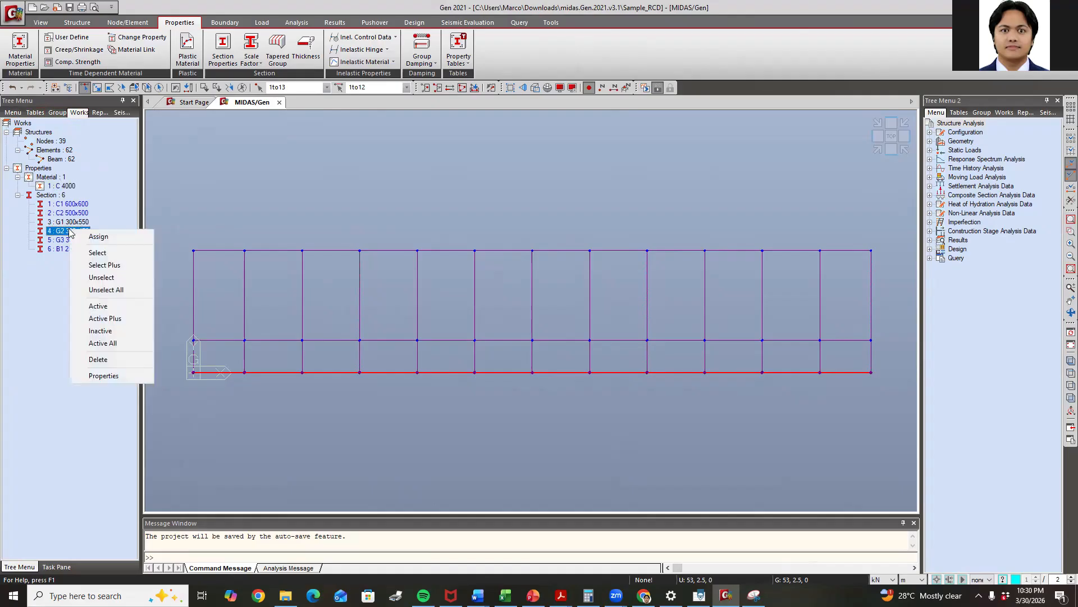
pyautogui.click(90, 235)
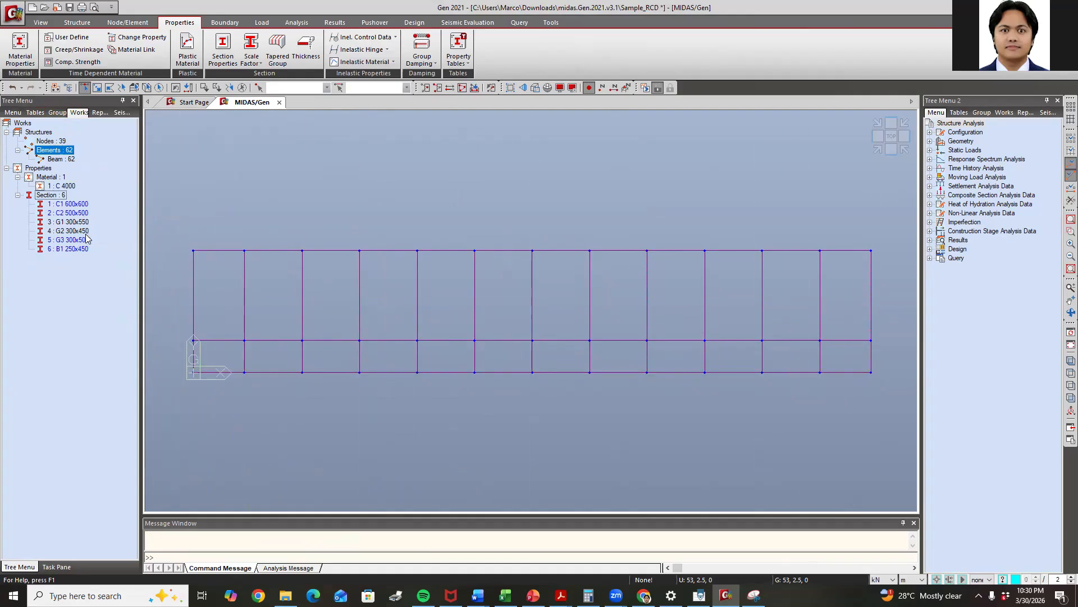
pyautogui.rightClick(6, 88)
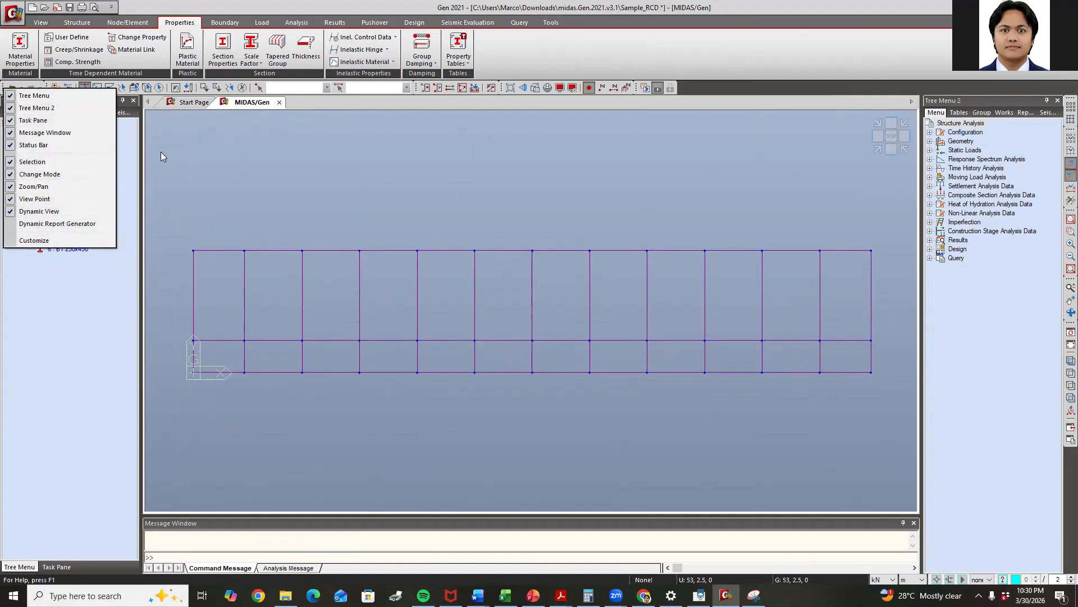
pyautogui.click(133, 148)
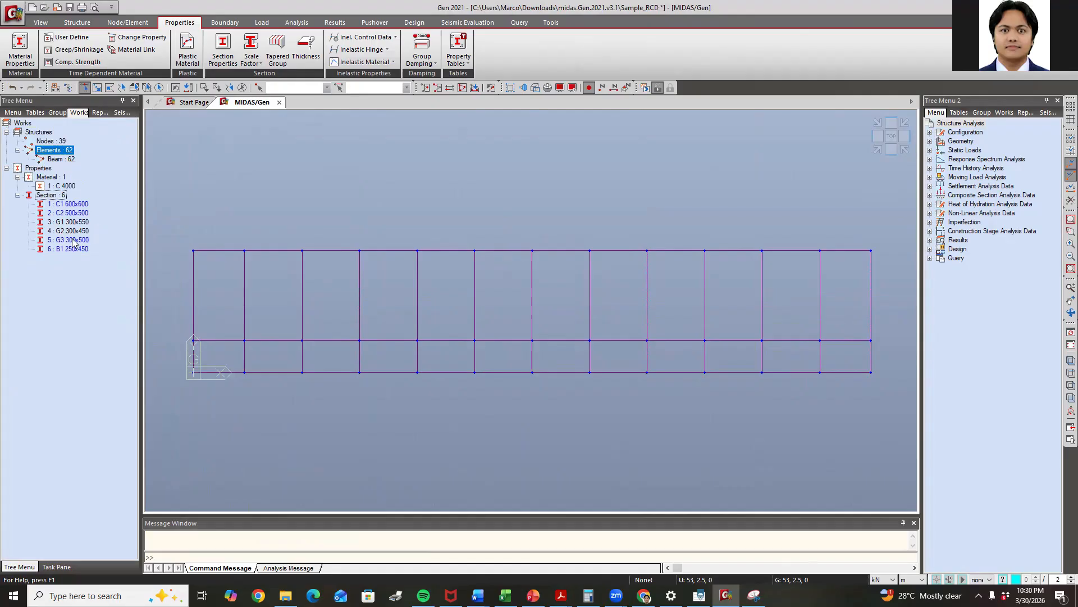
pyautogui.moveTo(182, 237); pyautogui.dragTo(200, 390)
pyautogui.moveTo(238, 236); pyautogui.dragTo(252, 367)
pyautogui.moveTo(291, 230); pyautogui.dragTo(328, 380)
pyautogui.moveTo(356, 238); pyautogui.dragTo(374, 387)
pyautogui.moveTo(419, 239); pyautogui.dragTo(412, 274)
pyautogui.moveTo(417, 420); pyautogui.dragTo(416, 421)
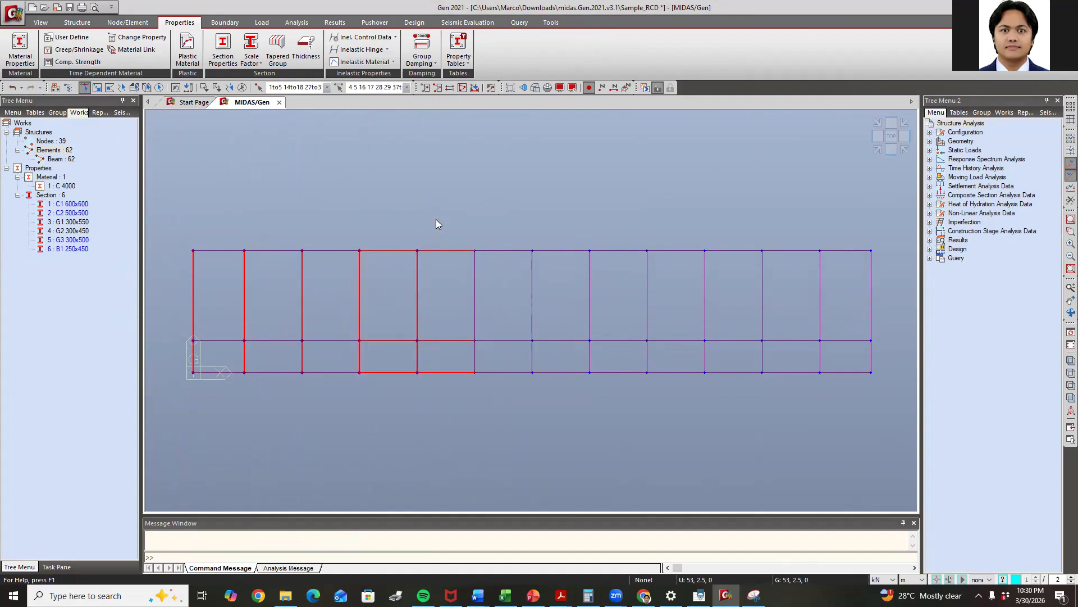
pyautogui.press('Escape')
# Window-select all thirteen transverse girder lines and assign section G3 300x500 to them
pyautogui.moveTo(181, 234); pyautogui.dragTo(202, 412)
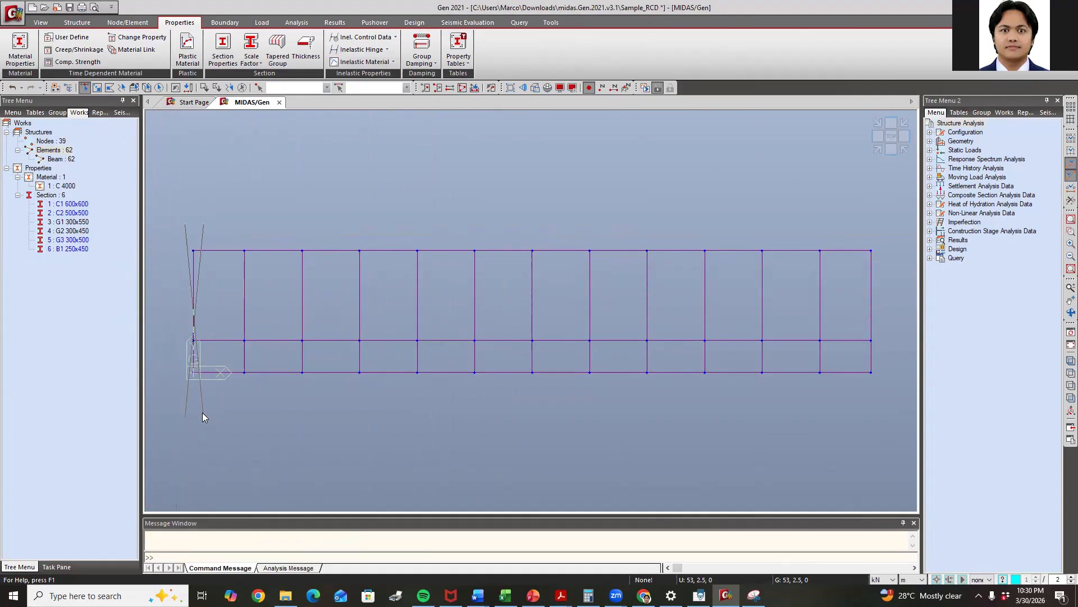
pyautogui.moveTo(233, 229); pyautogui.dragTo(248, 408)
pyautogui.moveTo(292, 235); pyautogui.dragTo(305, 402)
pyautogui.moveTo(344, 233); pyautogui.dragTo(366, 388)
pyautogui.moveTo(416, 234); pyautogui.dragTo(416, 393)
pyautogui.moveTo(464, 230); pyautogui.dragTo(472, 337)
pyautogui.moveTo(527, 234); pyautogui.dragTo(536, 338)
pyautogui.moveTo(582, 236); pyautogui.dragTo(600, 375)
pyautogui.moveTo(638, 240); pyautogui.dragTo(678, 389)
pyautogui.moveTo(695, 241); pyautogui.dragTo(715, 402)
pyautogui.moveTo(764, 236); pyautogui.dragTo(774, 414)
pyautogui.moveTo(810, 237); pyautogui.dragTo(822, 421)
pyautogui.moveTo(863, 227); pyautogui.dragTo(879, 376)
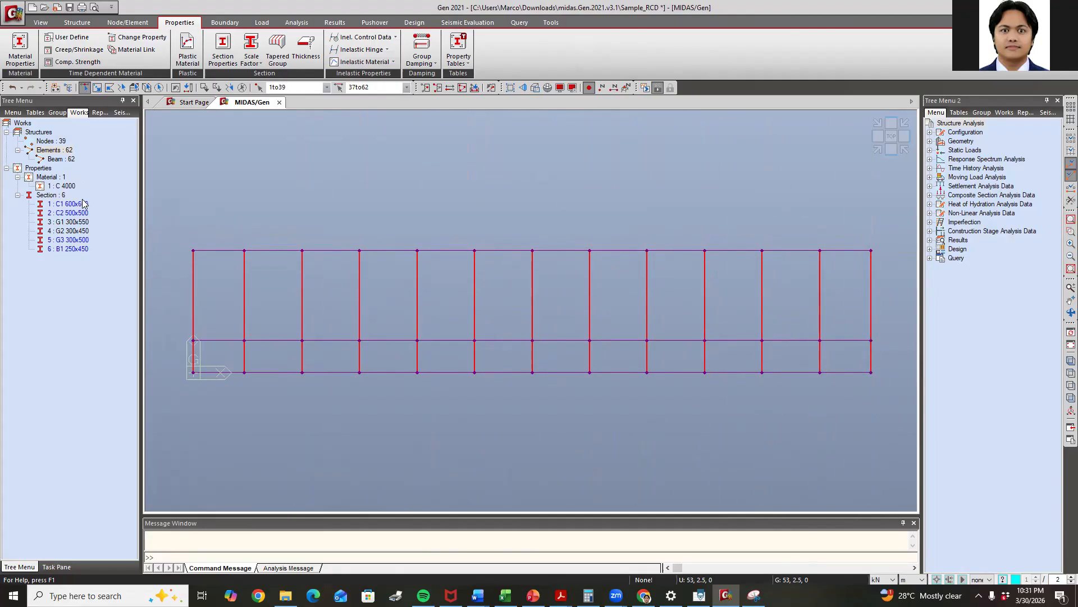
pyautogui.rightClick(69, 242)
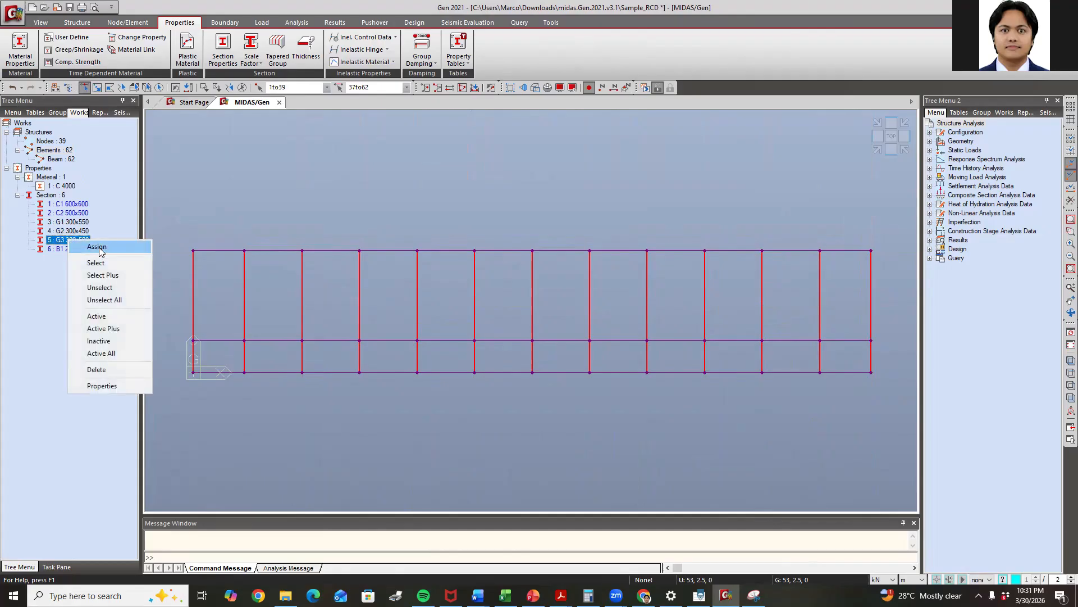
pyautogui.click(102, 251)
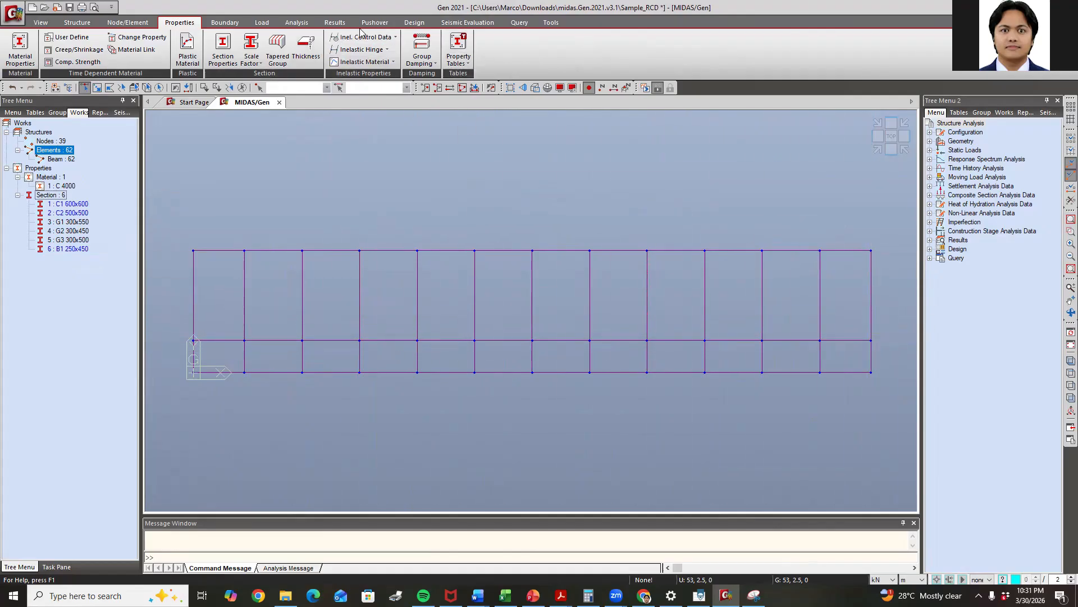
# Set the element color display to Section / Thickness Color, generate random section colors, and apply the display options
pyautogui.click(551, 23)
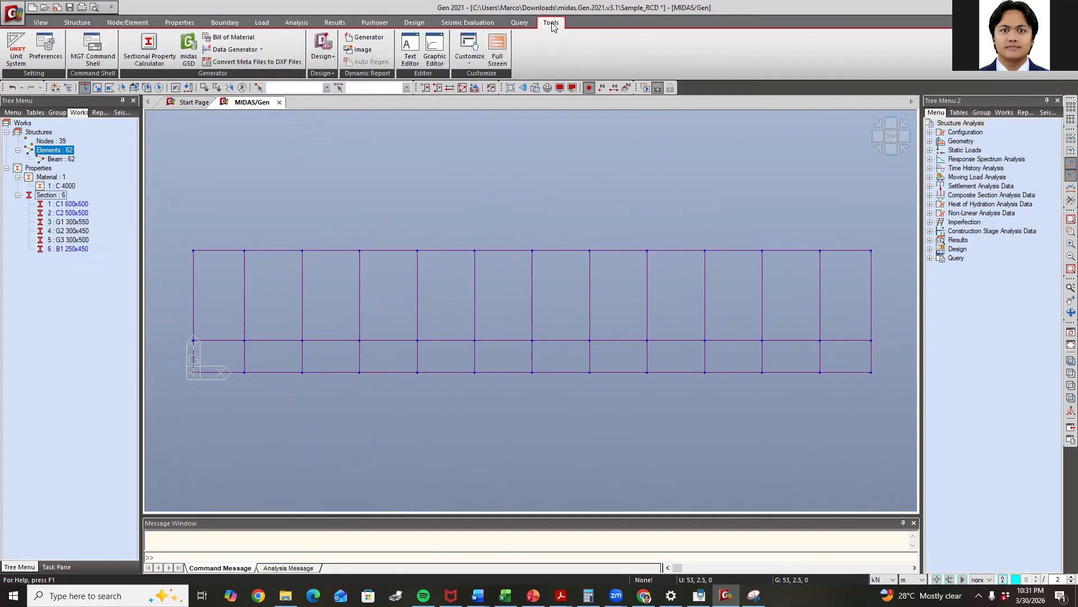
pyautogui.click(90, 23)
pyautogui.click(42, 23)
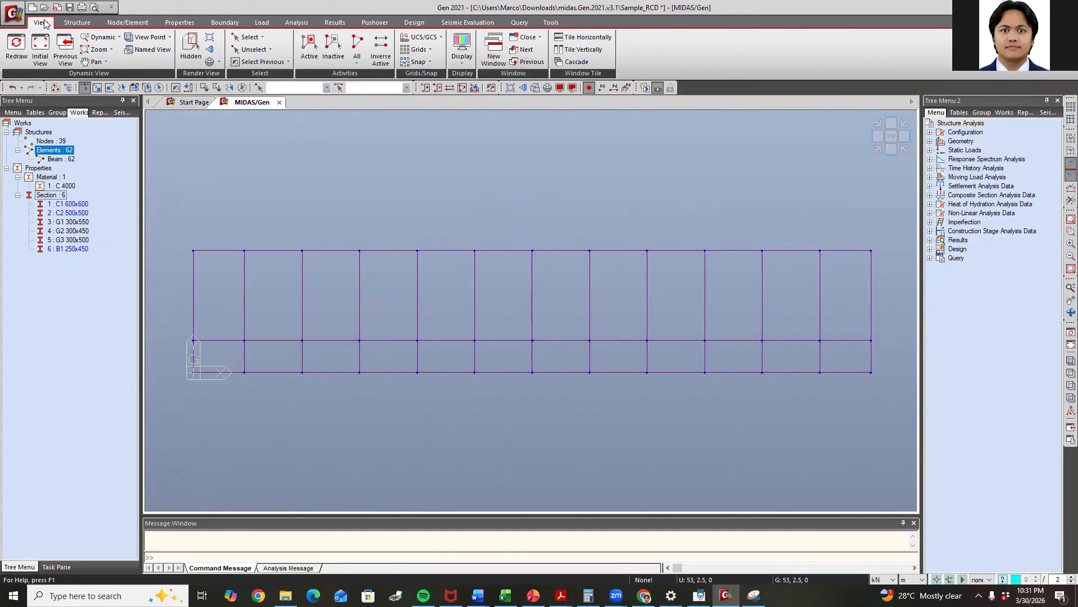
pyautogui.click(463, 58)
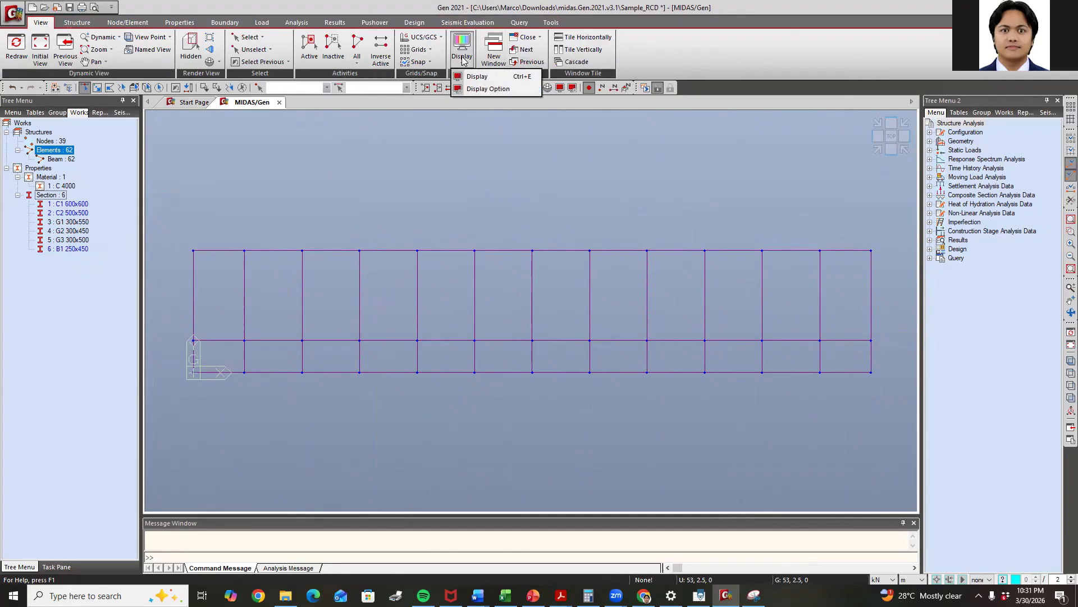
pyautogui.click(472, 88)
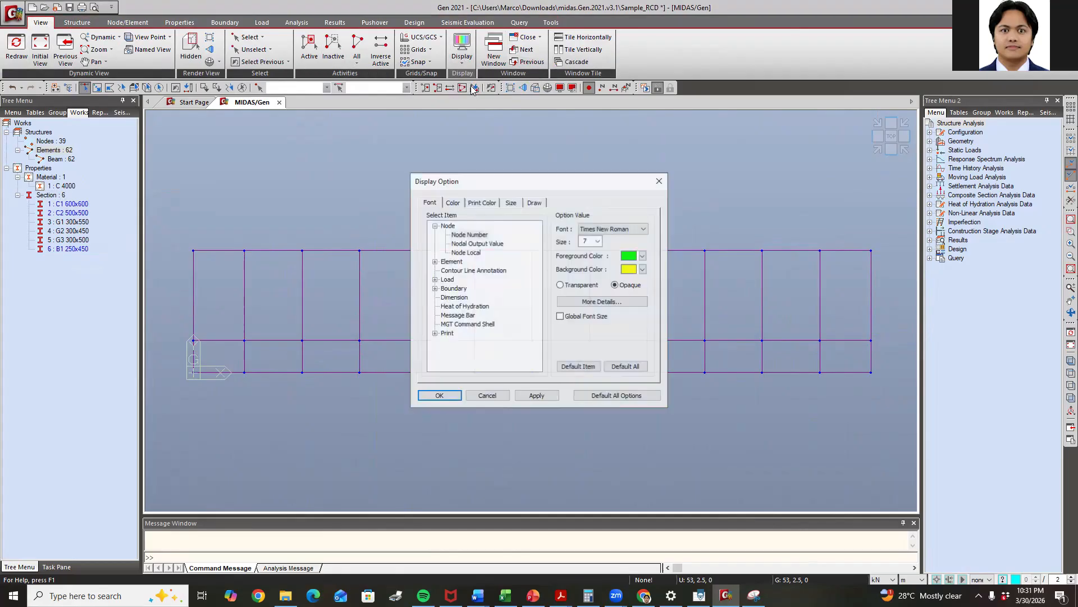
pyautogui.click(535, 203)
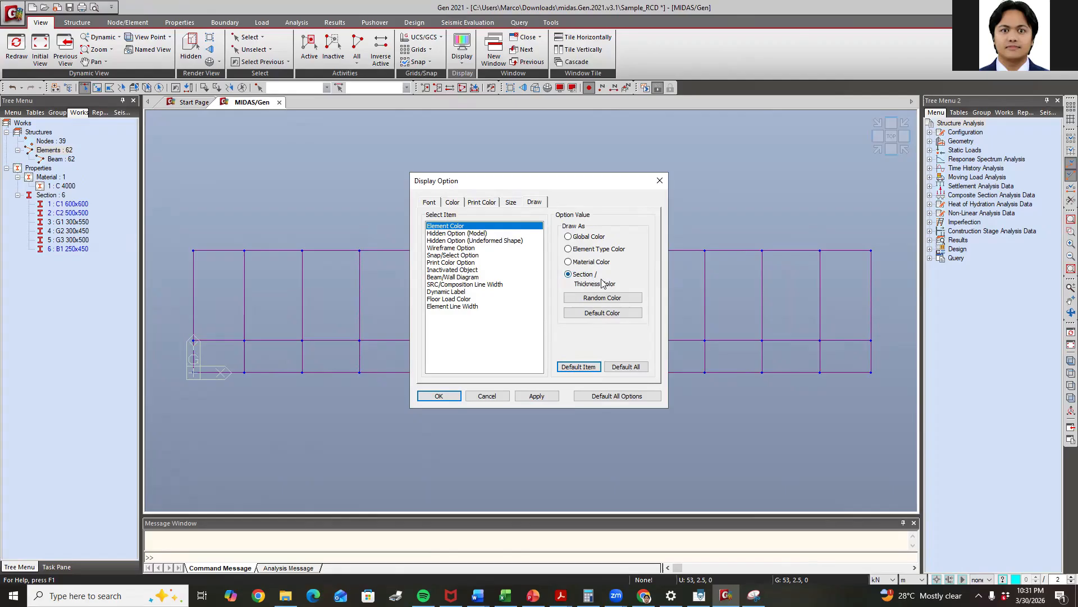
pyautogui.click(604, 299)
pyautogui.click(536, 397)
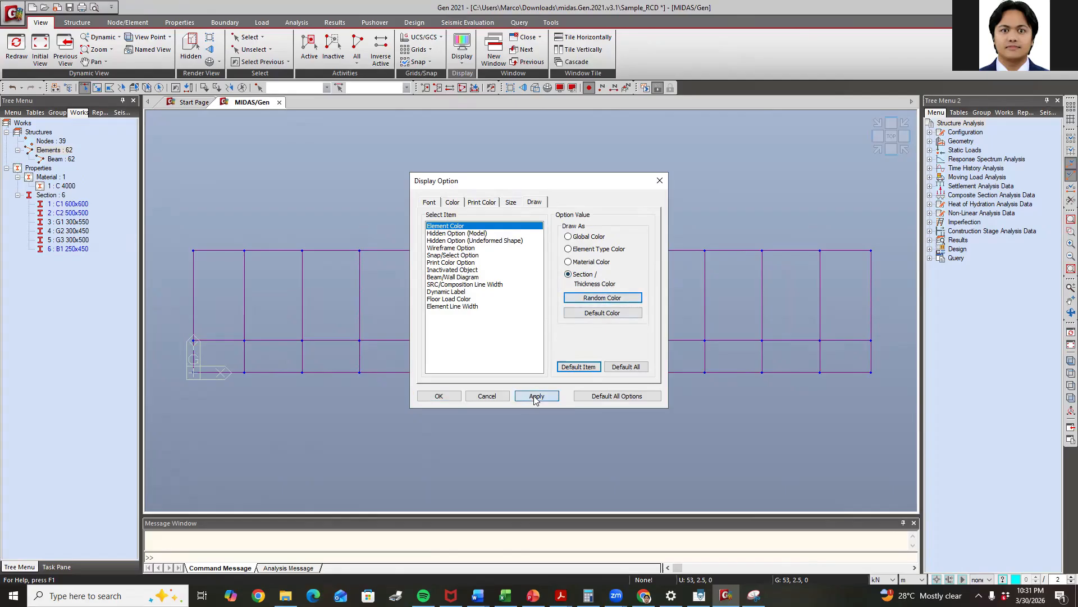
pyautogui.click(658, 181)
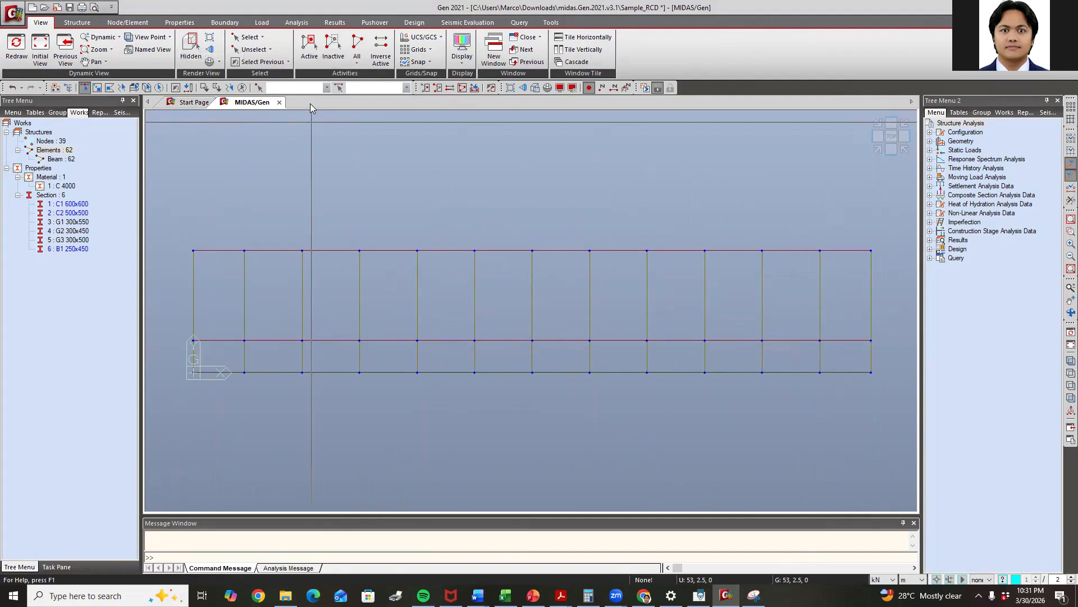
# Turn on the hidden rendering of the floor frame, view it from several sides, and switch to an isometric view
pyautogui.click(191, 47)
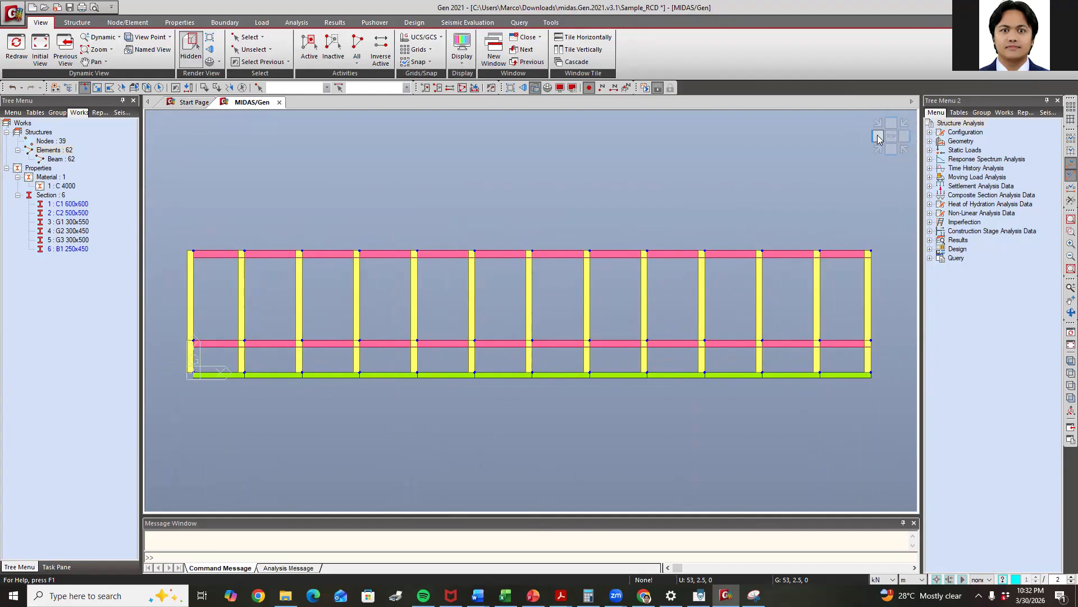
pyautogui.click(878, 137)
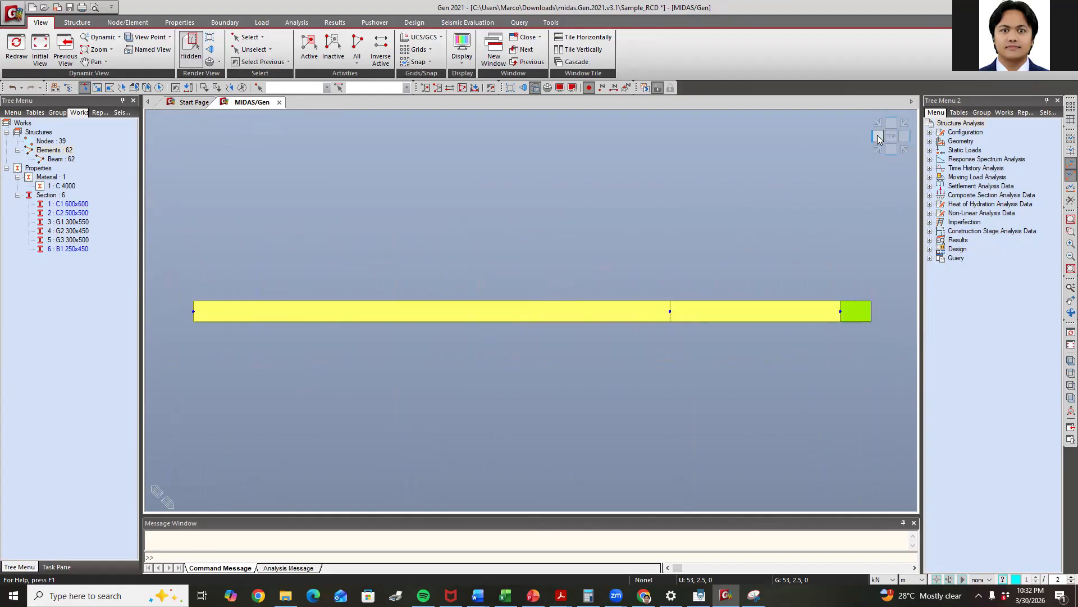
pyautogui.click(892, 137)
pyautogui.click(890, 150)
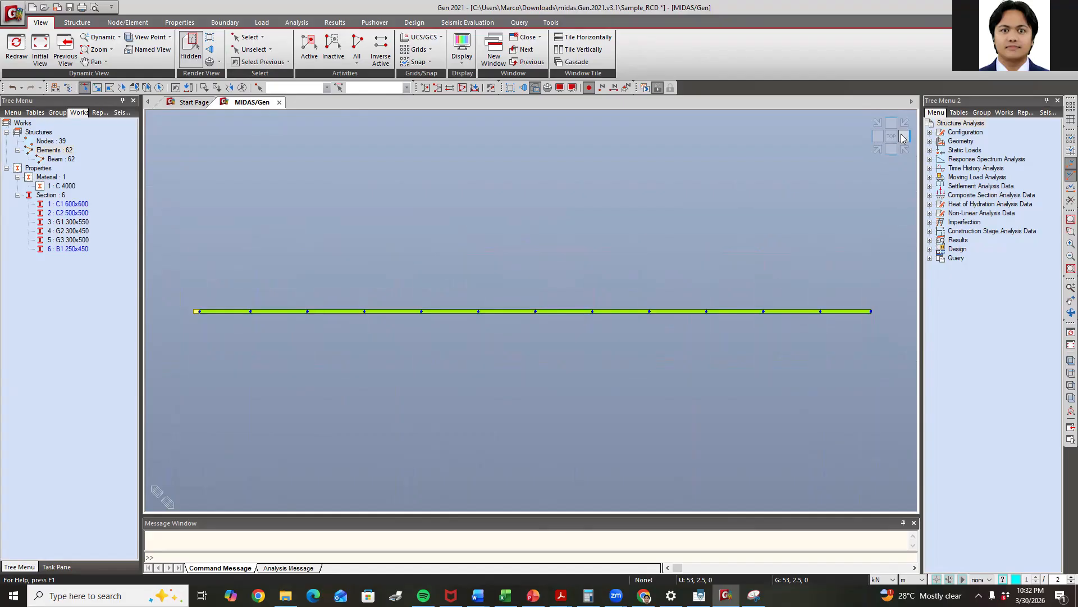
pyautogui.click(902, 139)
pyautogui.click(891, 125)
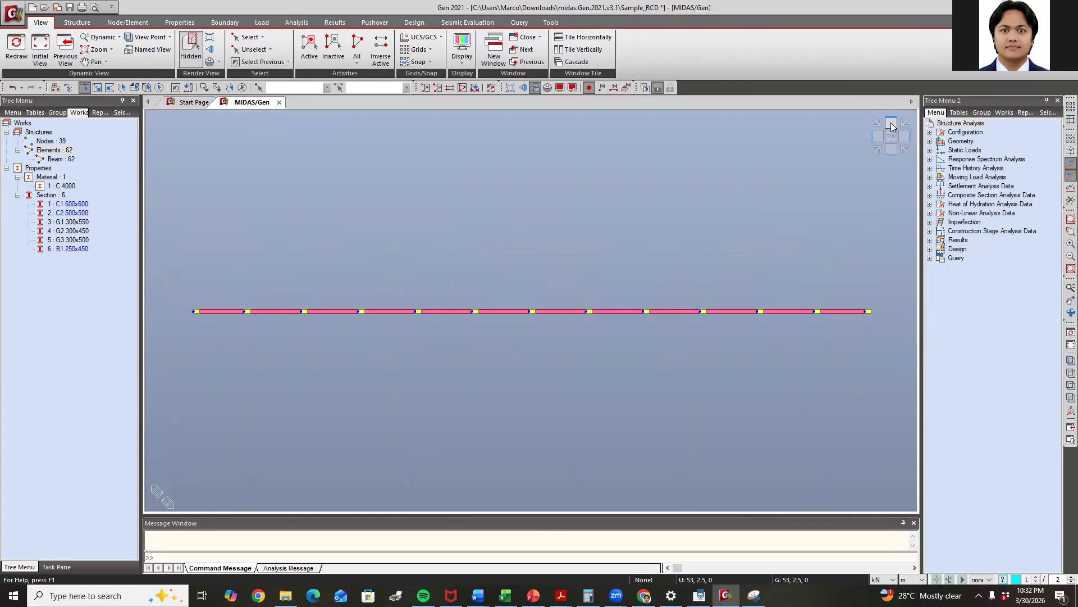
pyautogui.click(877, 150)
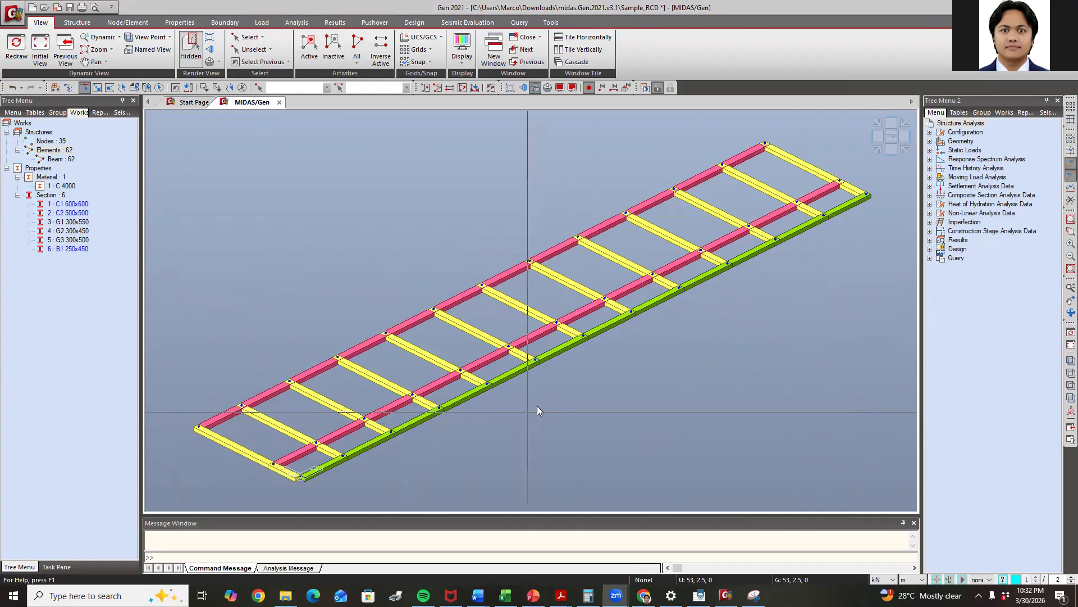
# Examine the orientation of the rendered girder sections where they meet at the frame's front corner
pyautogui.scroll(4, 371, 359)
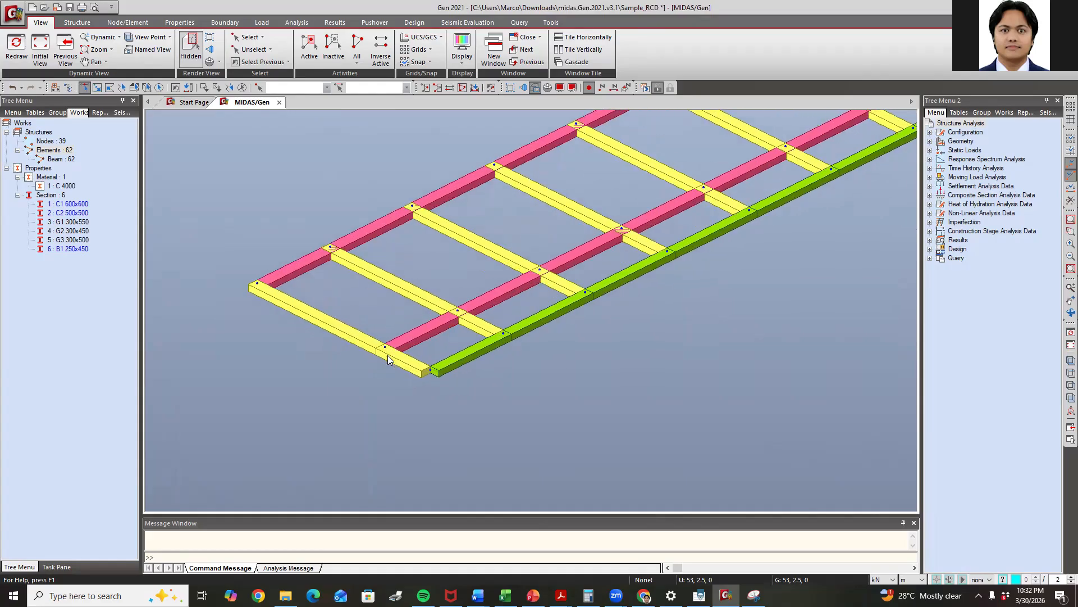
pyautogui.scroll(3, 389, 359)
pyautogui.scroll(5, 484, 349)
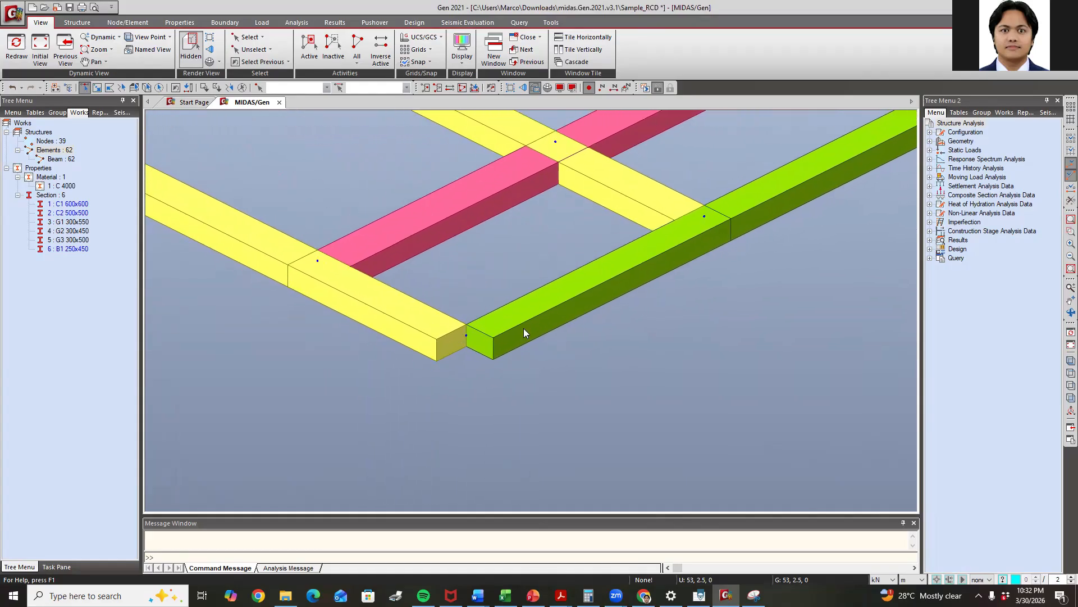
pyautogui.scroll(-1, 523, 332)
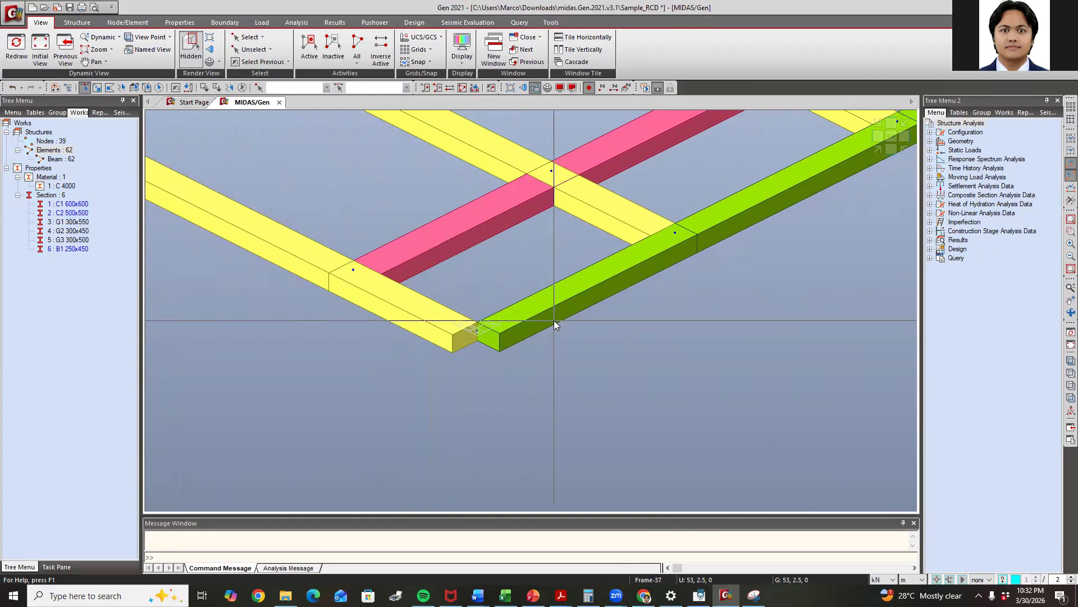
pyautogui.scroll(-10, 543, 309)
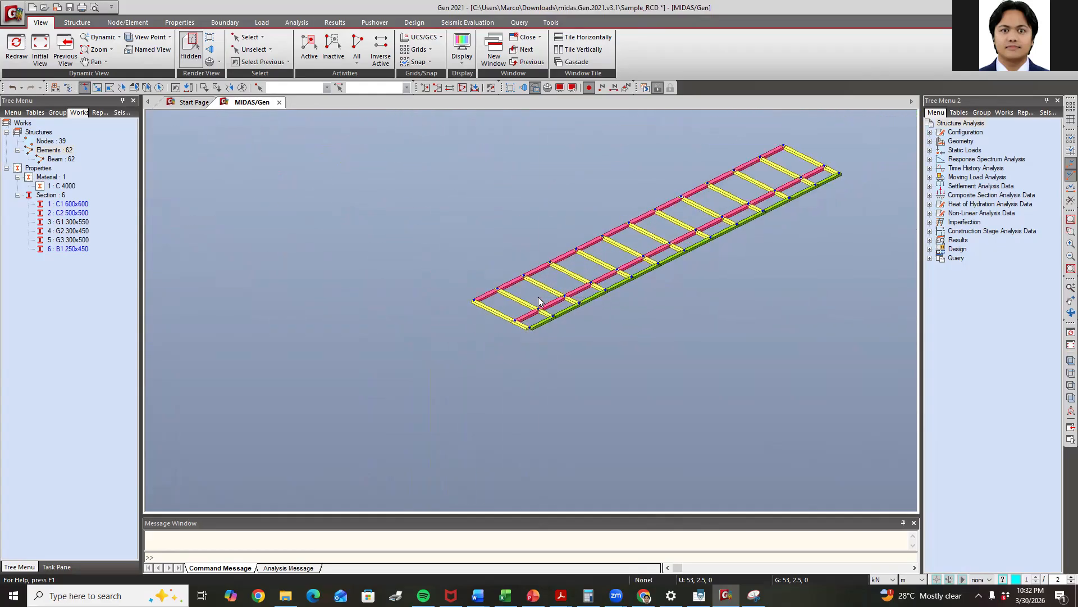
pyautogui.scroll(-4, 538, 299)
pyautogui.scroll(5, 551, 302)
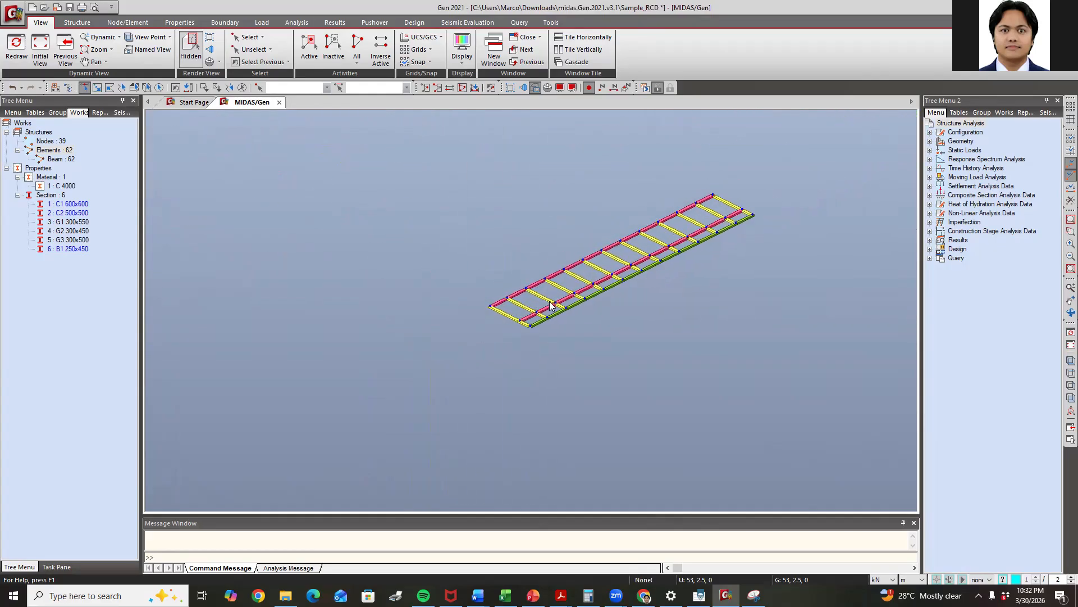
pyautogui.moveTo(791, 227); pyautogui.dragTo(743, 268, button='middle')
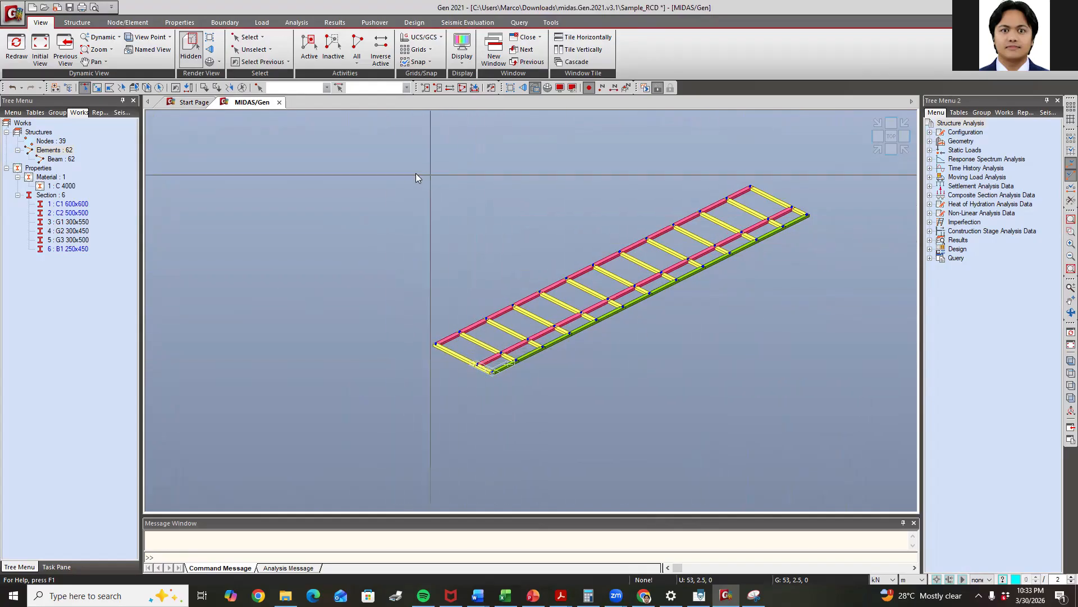
# Select the whole floor frame and open Change Element Parameters with Element Local Axis as the parameter type
pyautogui.moveTo(374, 128); pyautogui.dragTo(854, 430)
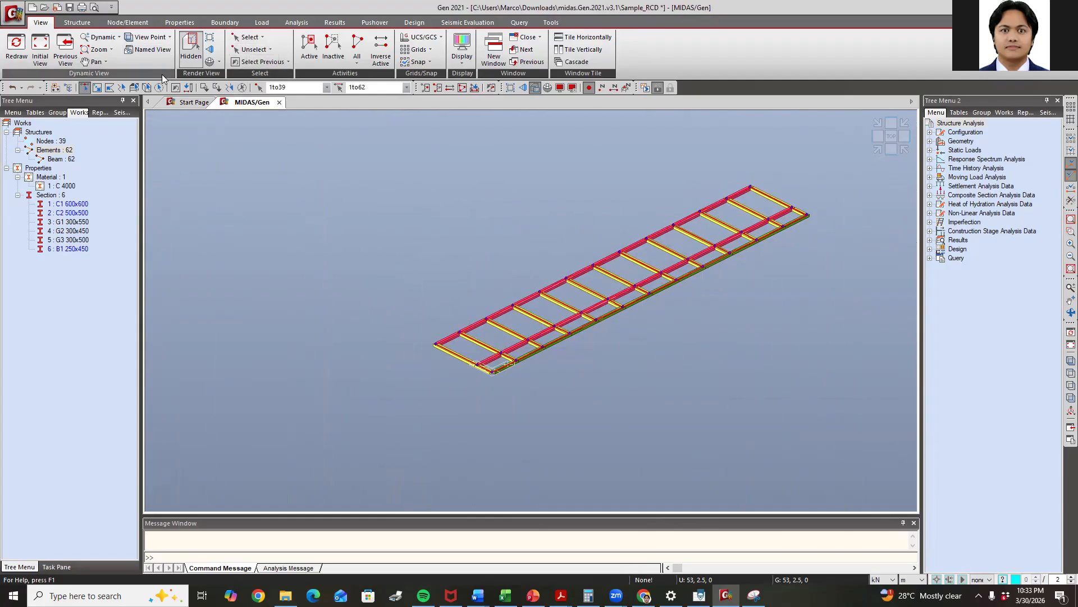
pyautogui.click(180, 23)
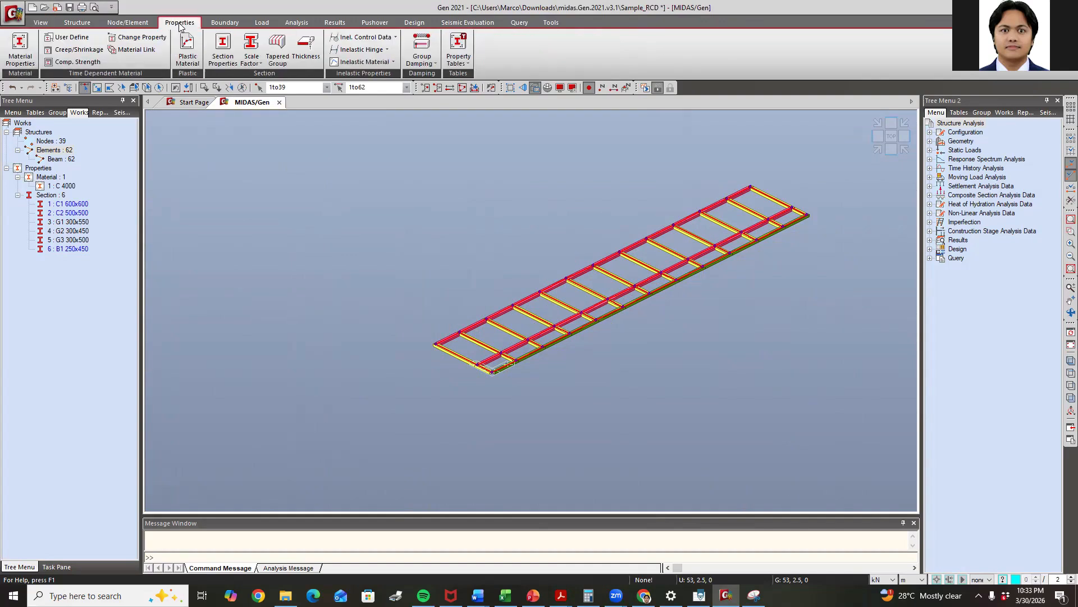
pyautogui.click(135, 21)
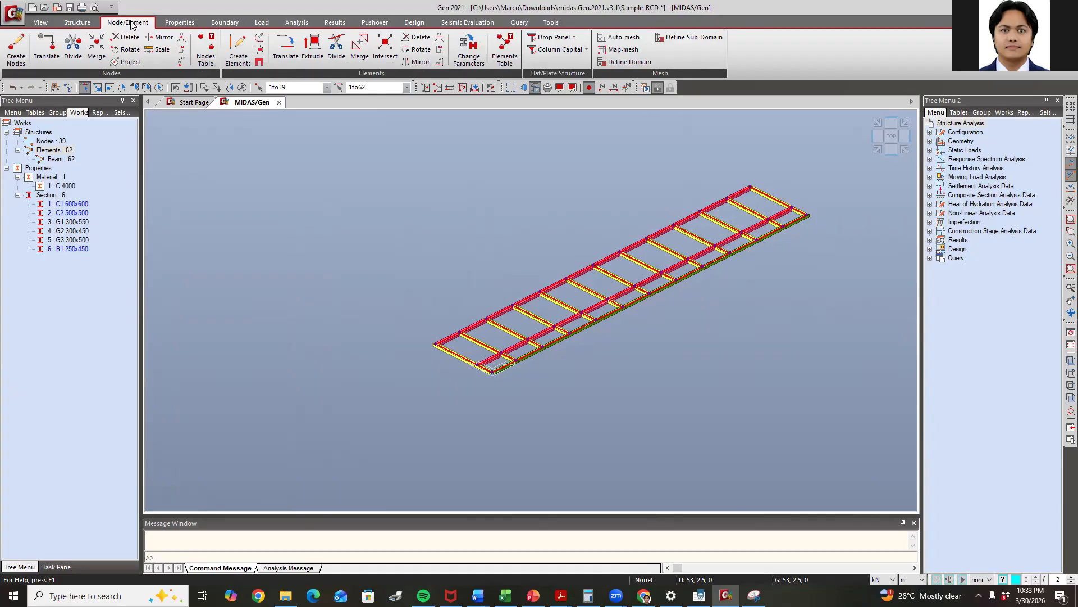
pyautogui.click(470, 48)
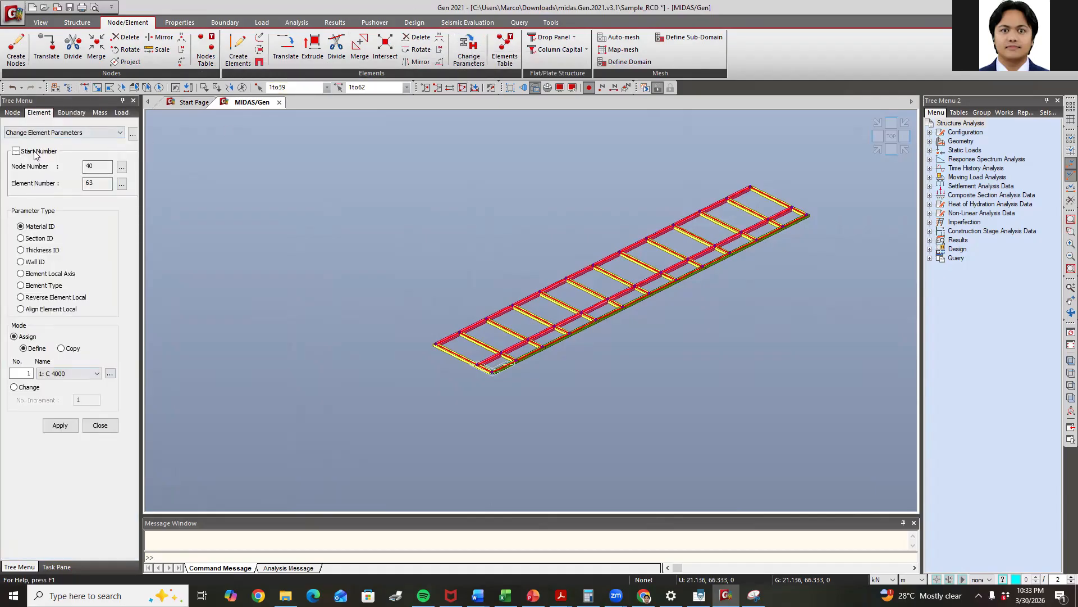
pyautogui.click(44, 274)
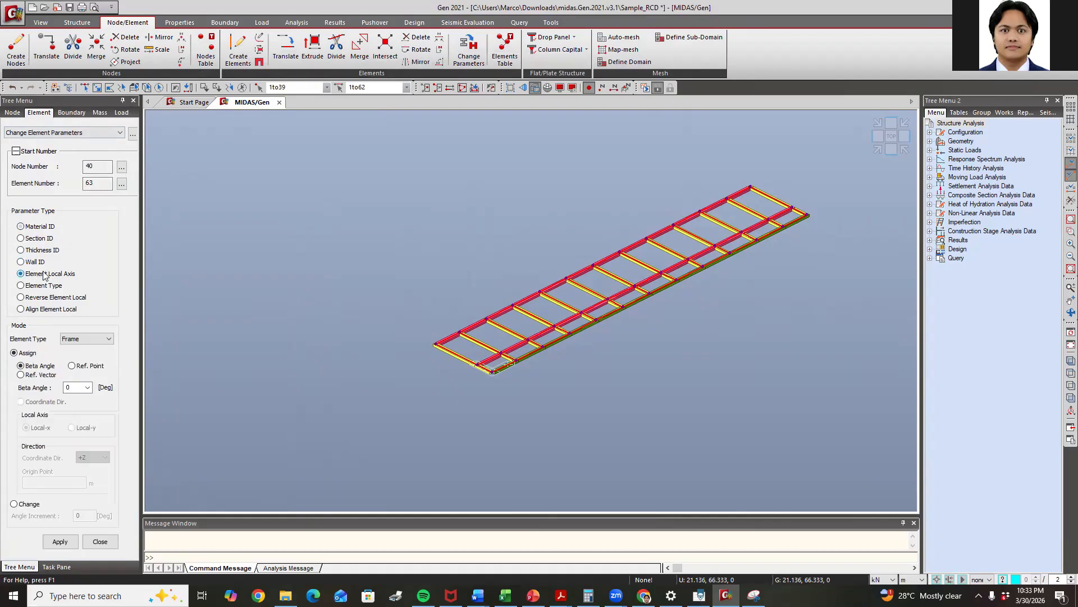
# Try to assign beta angles of 90° and 0° to the selected girders with the element type set to Planar
pyautogui.click(71, 388)
pyautogui.click(72, 388)
pyautogui.moveTo(72, 390); pyautogui.dragTo(65, 390)
pyautogui.scroll(-1, 69, 336)
pyautogui.click(60, 542)
pyautogui.scroll(4, 430, 355)
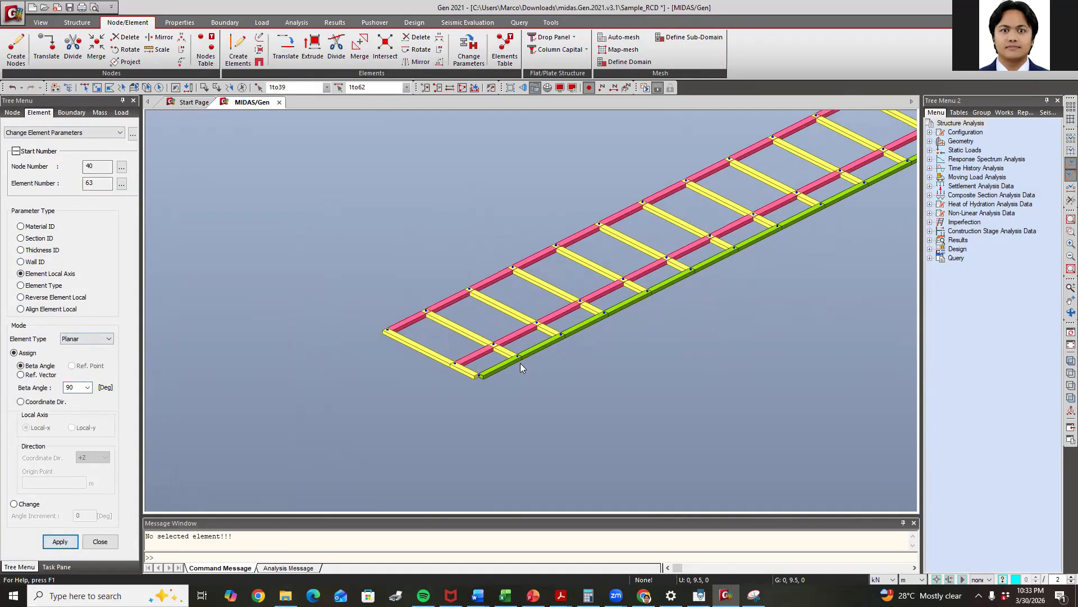
pyautogui.moveTo(674, 305); pyautogui.dragTo(549, 397, button='middle')
pyautogui.doubleClick(67, 387)
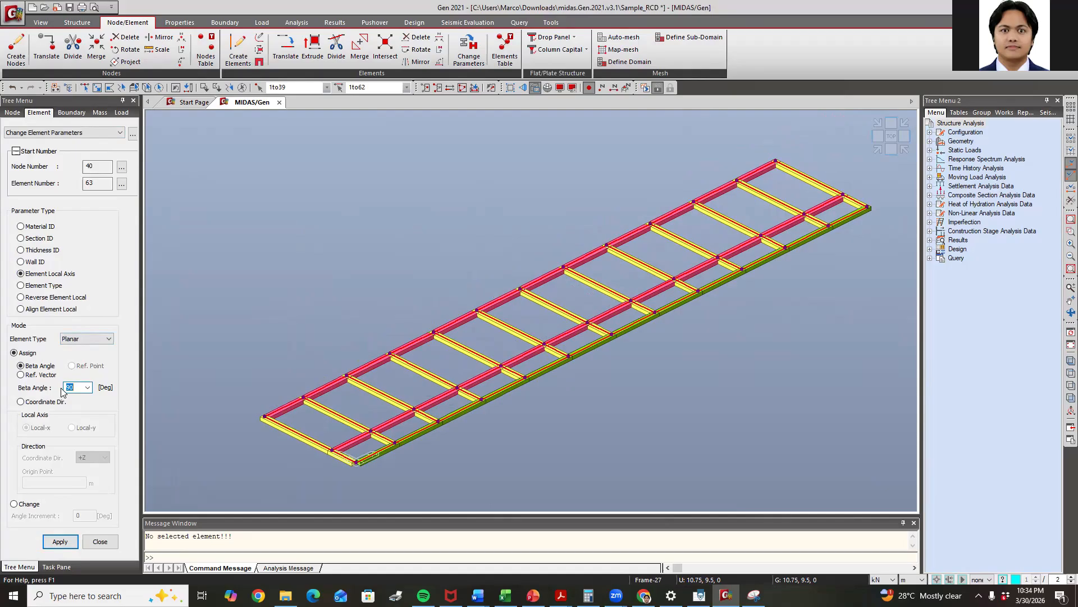
pyautogui.click(60, 541)
pyautogui.scroll(-1, 216, 278)
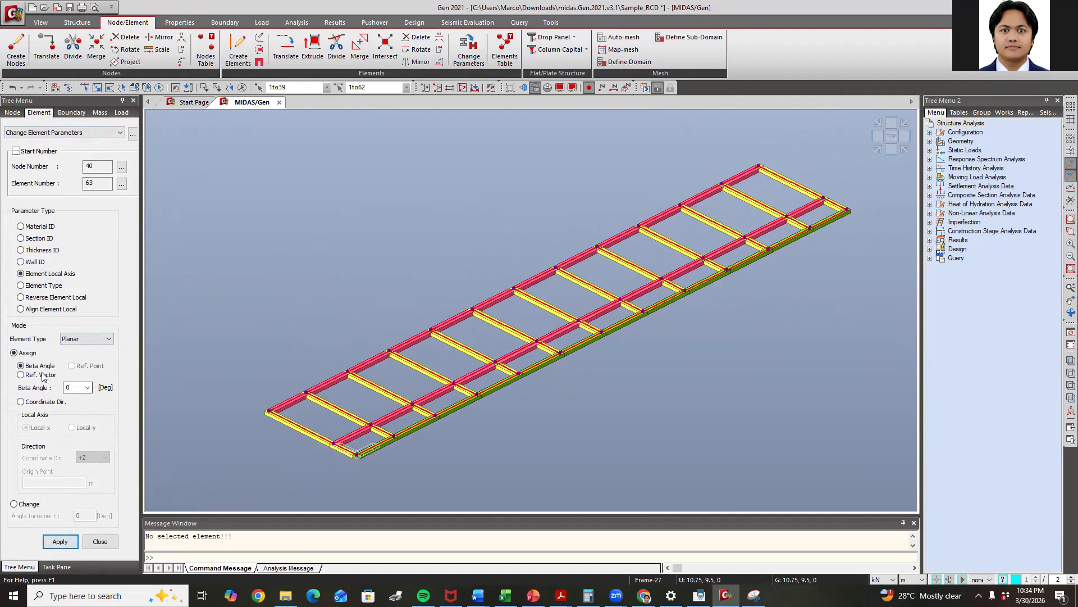
# Set the element type to Frame and assign a beta angle of 0° to all selected girders
pyautogui.click(83, 342)
pyautogui.click(83, 342)
pyautogui.click(88, 135)
pyautogui.click(84, 136)
pyautogui.click(90, 338)
pyautogui.click(89, 338)
pyautogui.click(71, 348)
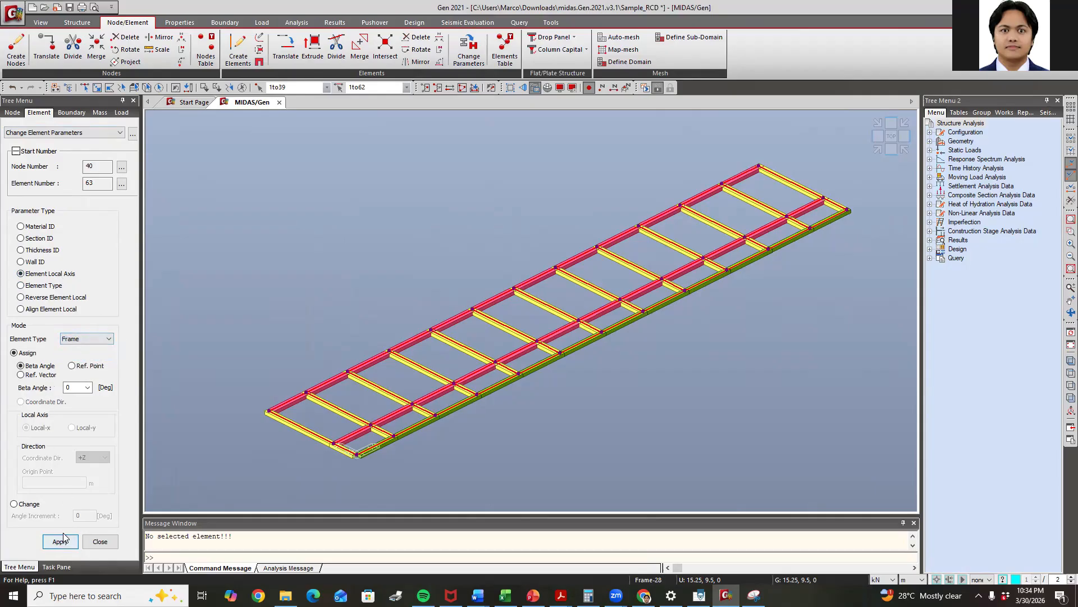
pyautogui.click(82, 340)
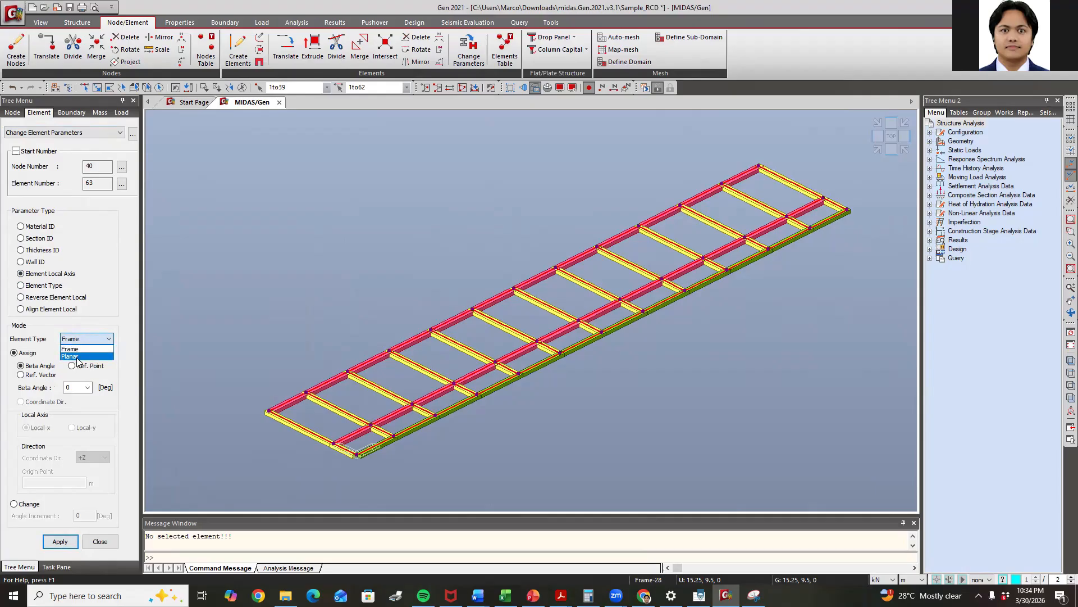
pyautogui.click(89, 340)
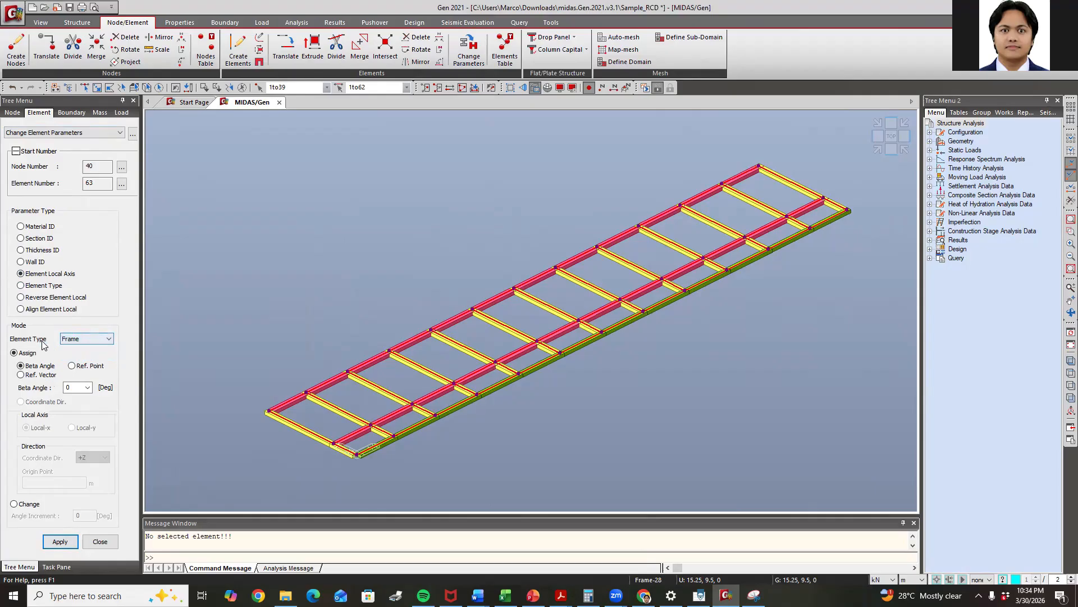
pyautogui.click(60, 541)
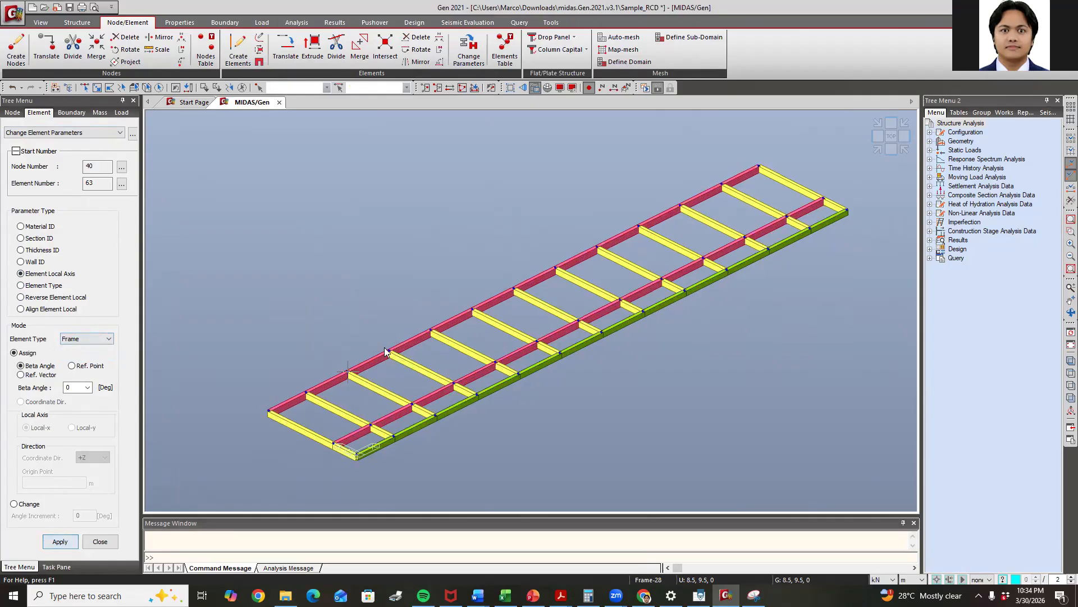
# Examine the orientation and joints of the girders along the frame, and return to the top view
pyautogui.scroll(8, 296, 425)
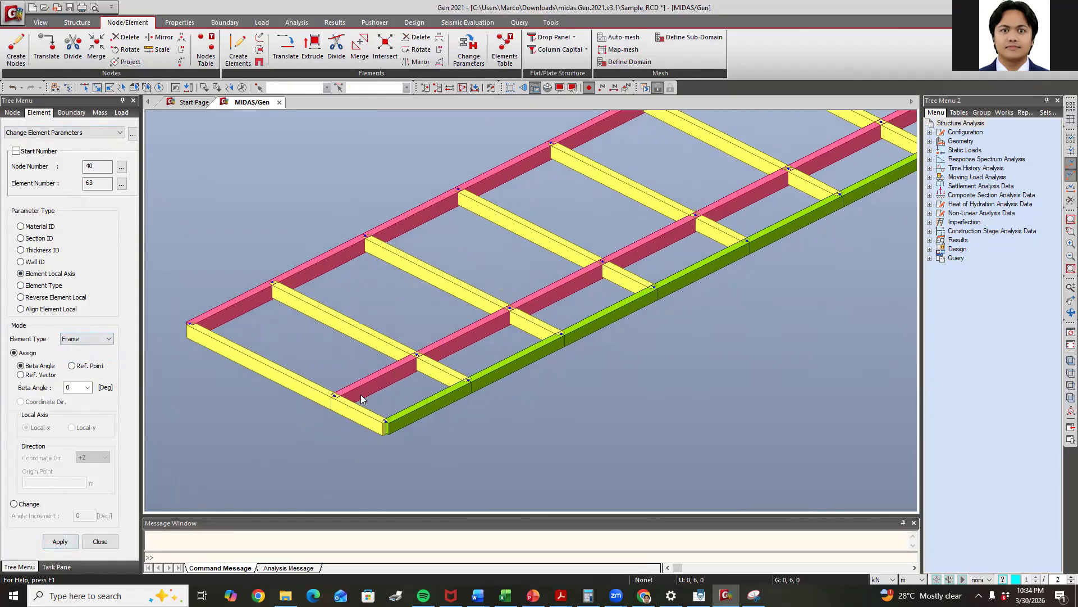
pyautogui.scroll(2, 393, 376)
pyautogui.moveTo(468, 251); pyautogui.dragTo(415, 344, button='middle')
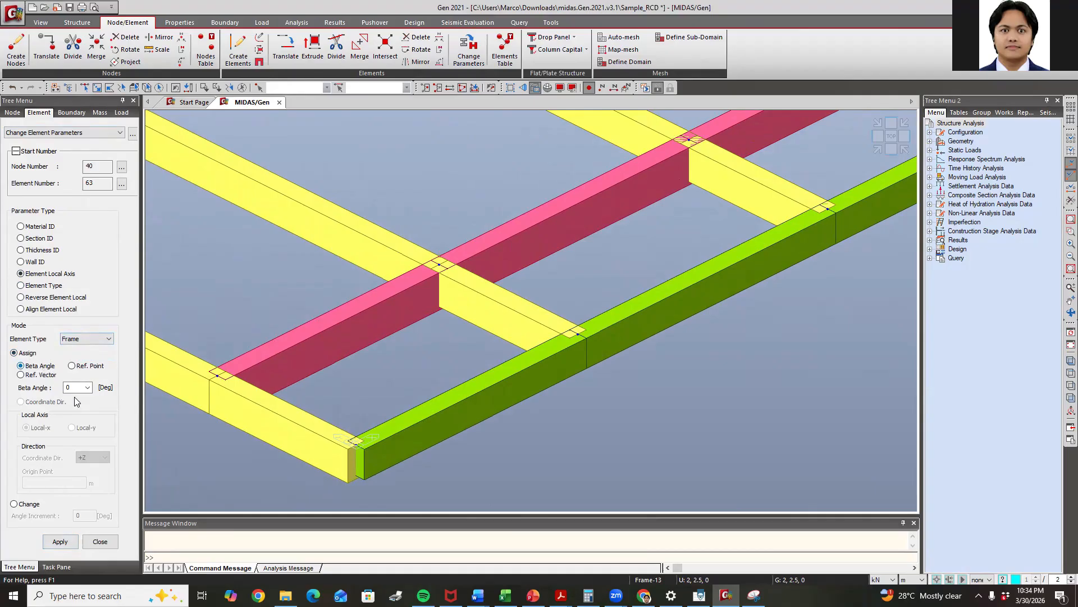
pyautogui.scroll(-3, 411, 303)
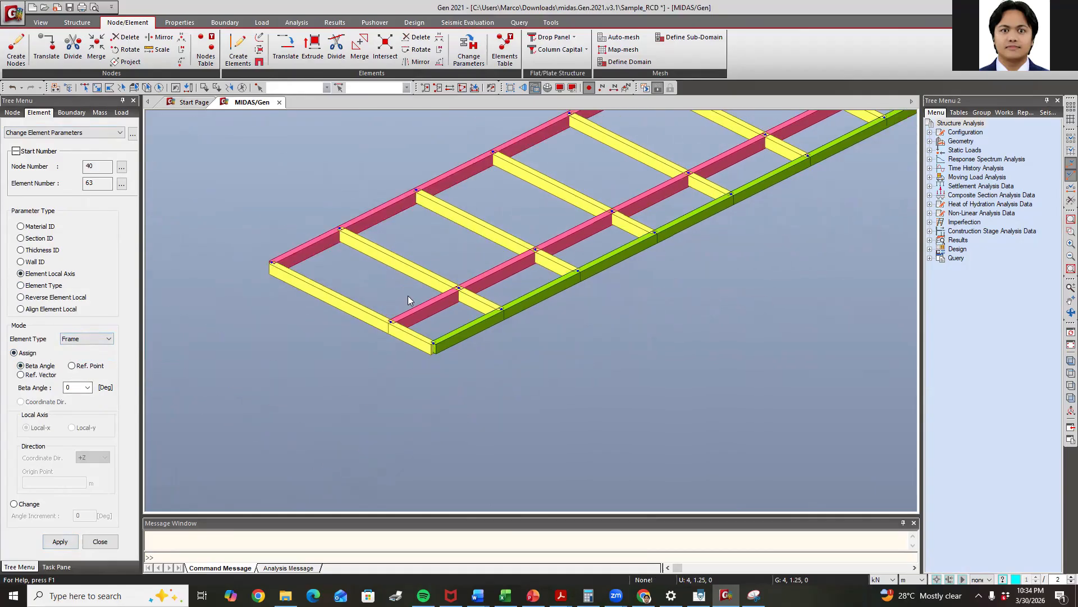
pyautogui.scroll(-2, 470, 266)
pyautogui.scroll(2, 702, 225)
pyautogui.scroll(-2, 702, 225)
pyautogui.scroll(1, 622, 236)
pyautogui.scroll(1, 666, 243)
pyautogui.scroll(-3, 667, 243)
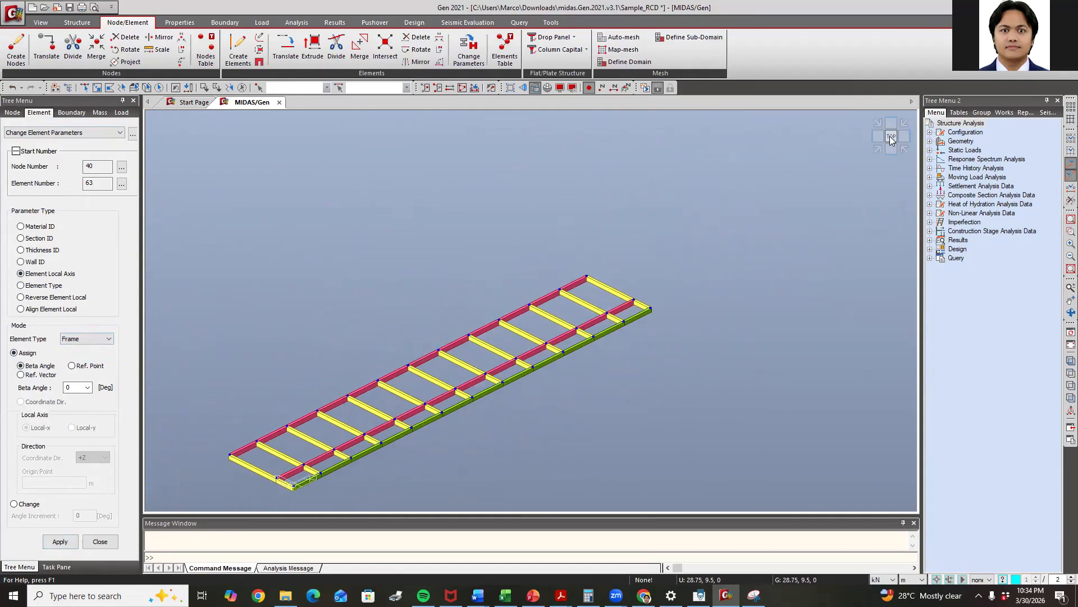
pyautogui.click(891, 137)
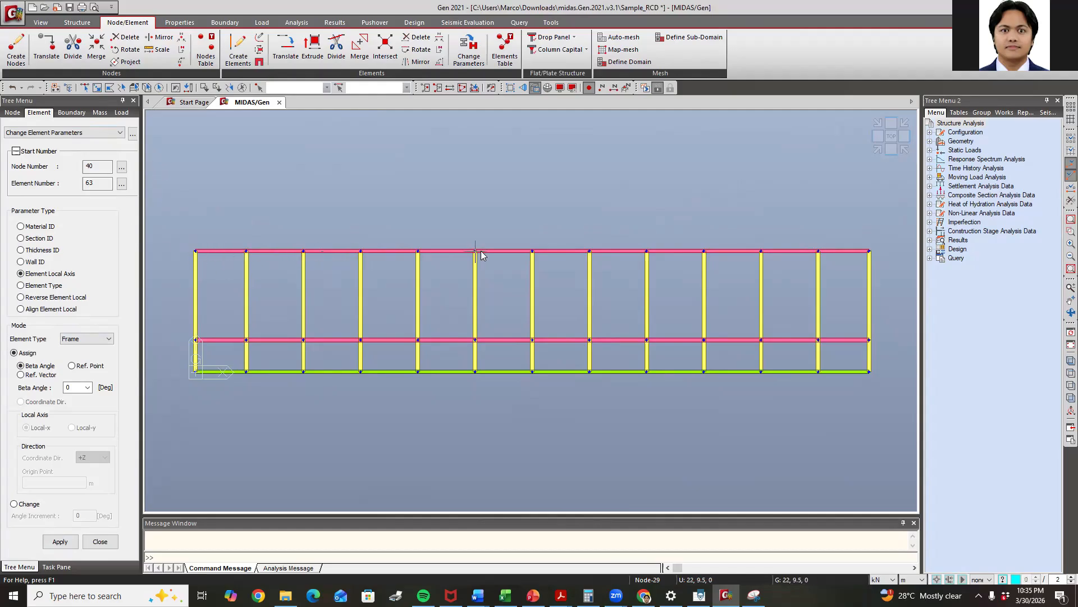
# Start Extrude Elements from nodes to line elements and select the entire floor frame in the isometric view
pyautogui.click(75, 133)
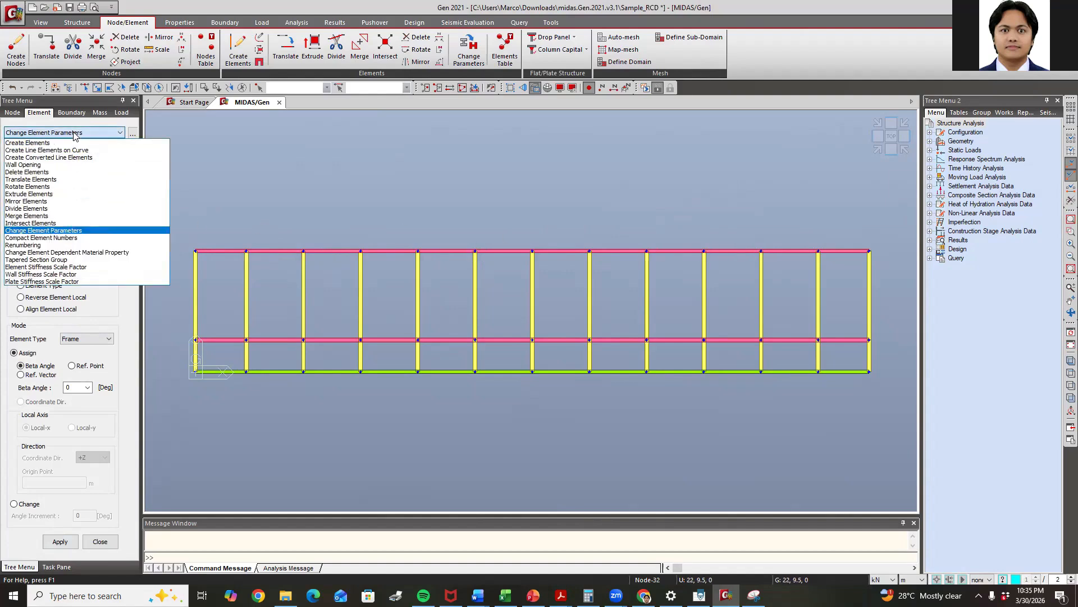
pyautogui.click(47, 194)
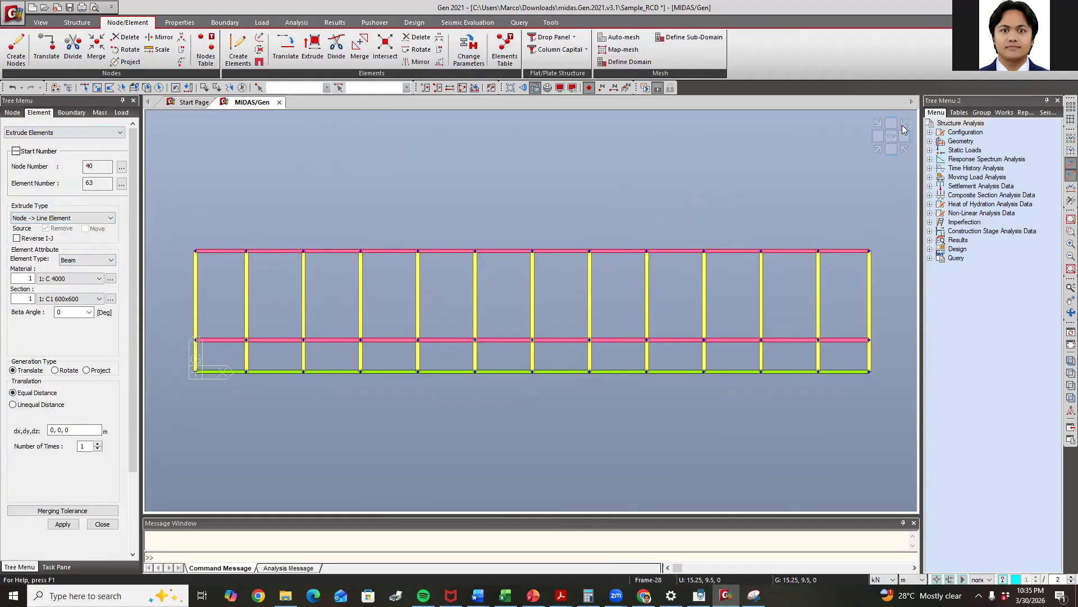
pyautogui.click(877, 144)
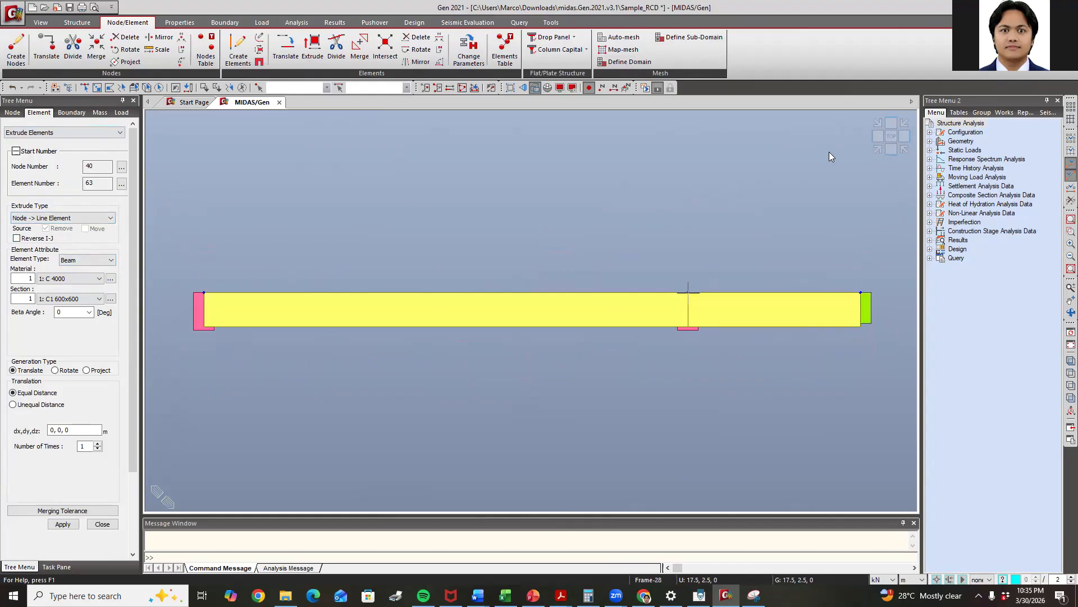
pyautogui.click(877, 150)
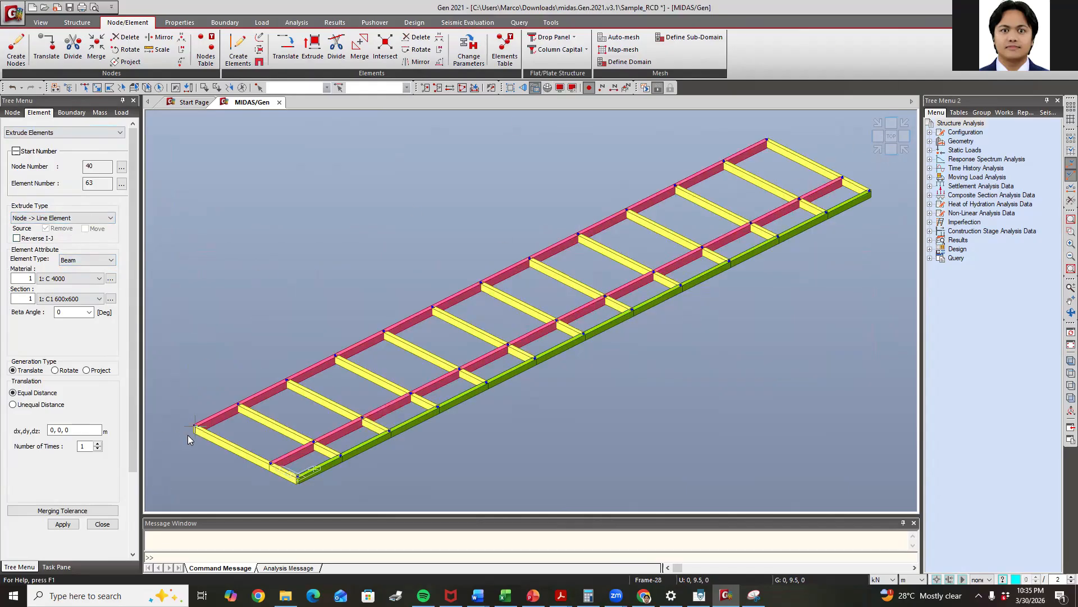
pyautogui.scroll(5, 187, 435)
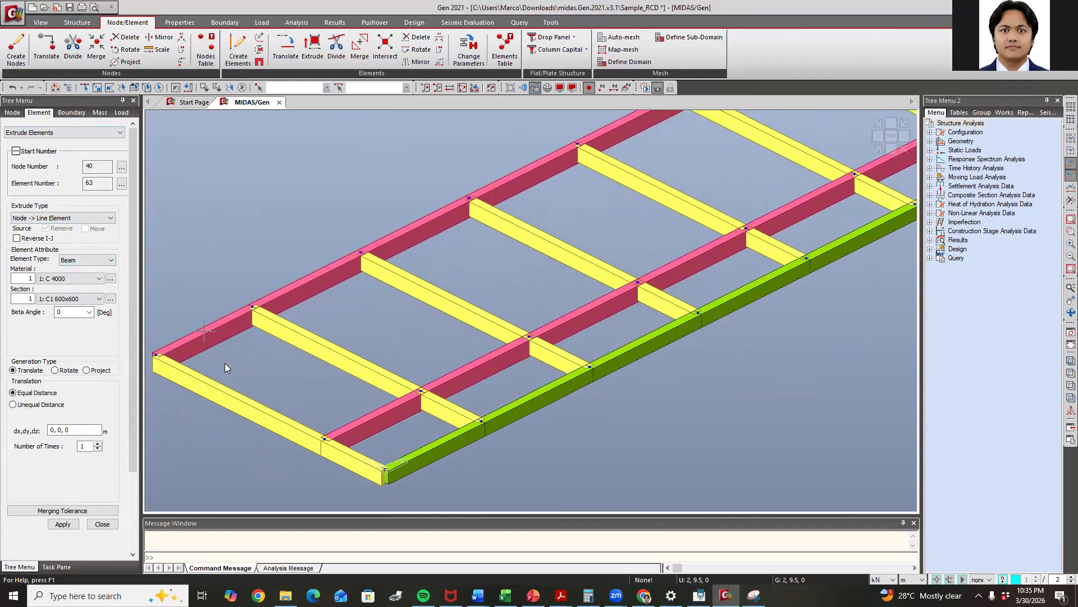
pyautogui.scroll(-5, 223, 362)
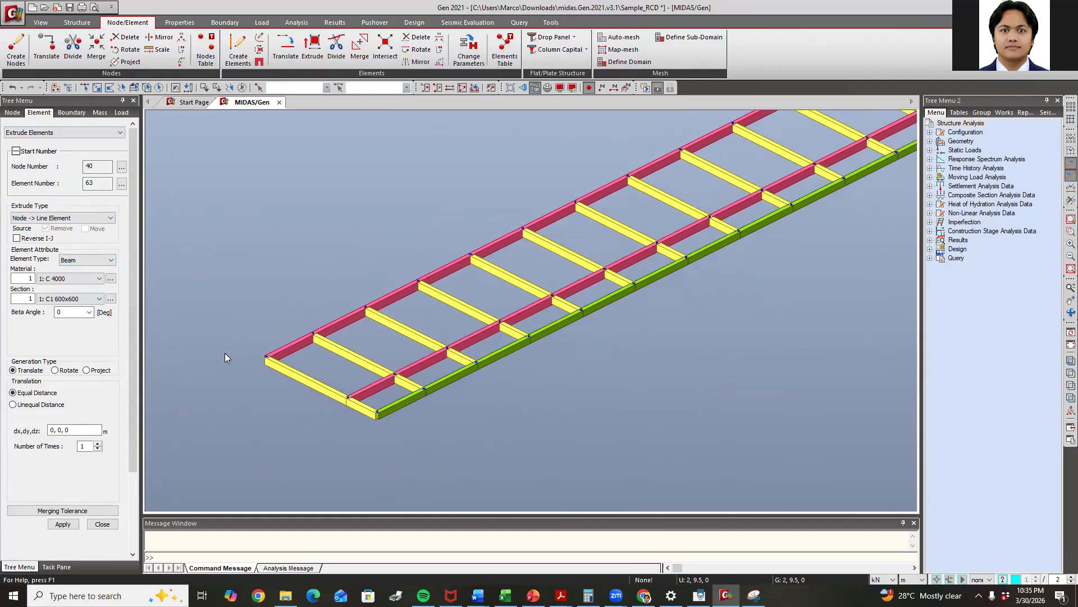
pyautogui.scroll(-5, 534, 247)
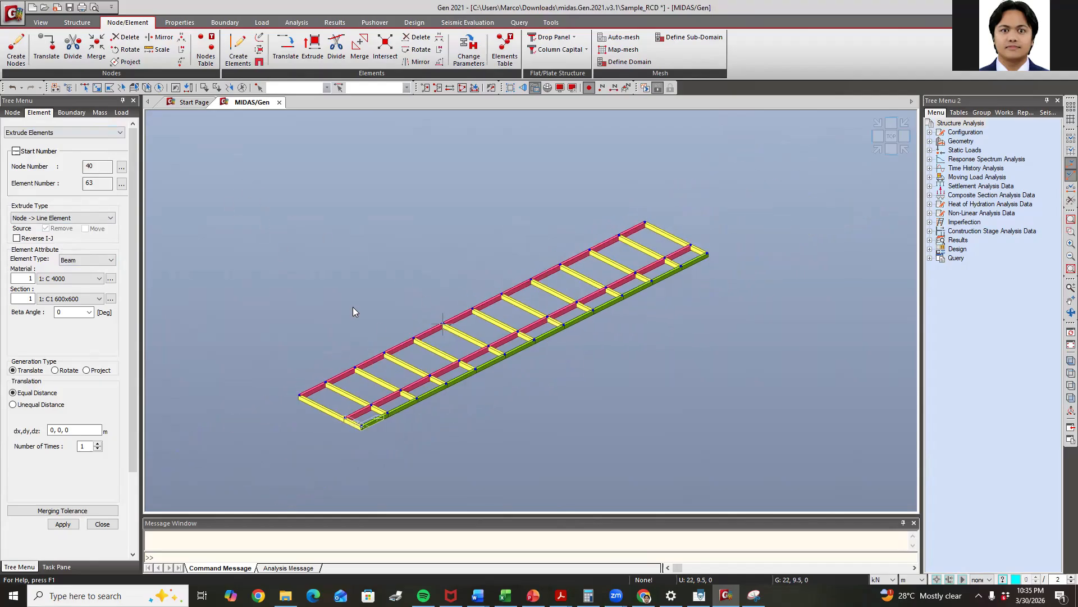
pyautogui.click(83, 87)
pyautogui.moveTo(762, 468); pyautogui.dragTo(785, 459)
pyautogui.scroll(2, 412, 403)
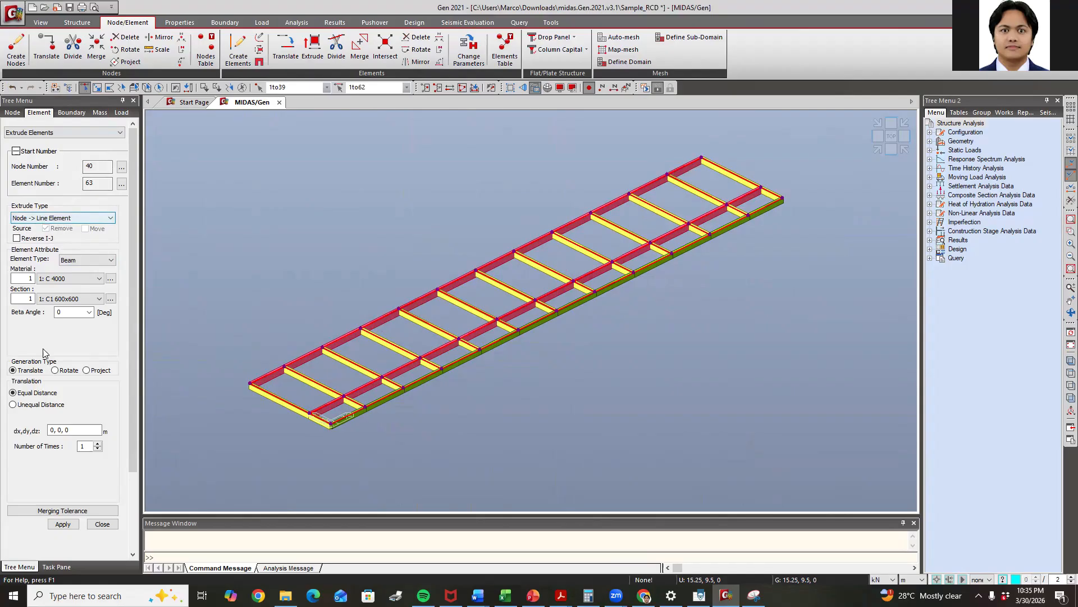
# Extrude the selected nodes into beam elements of material C 4000 and section C1 600x600, using an unequal distance of -3.6 m along z
pyautogui.click(51, 429)
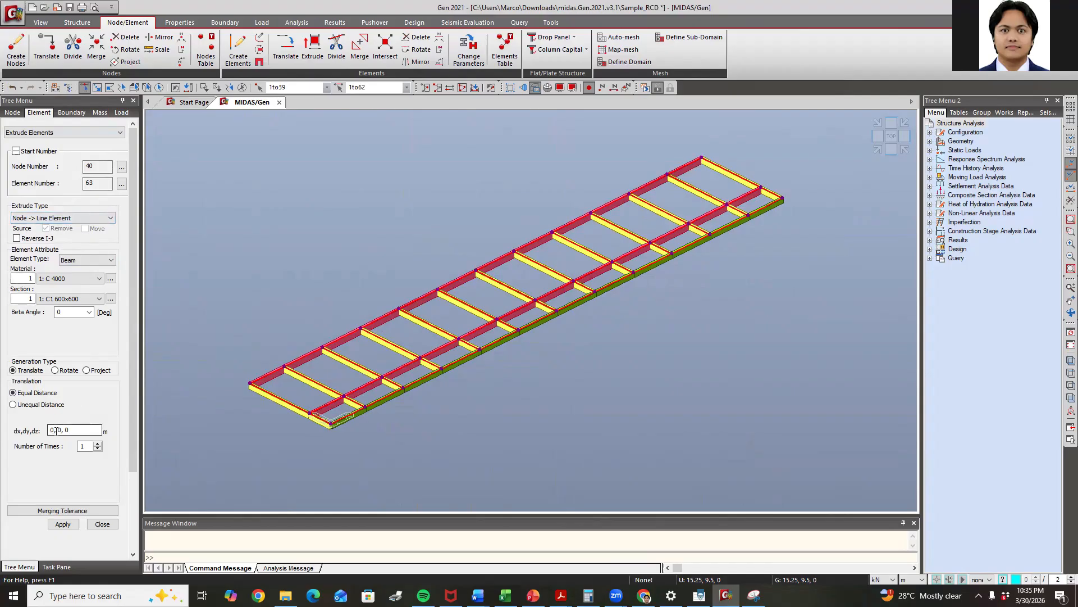
pyautogui.click(73, 278)
pyautogui.click(73, 279)
pyautogui.click(91, 257)
pyautogui.click(91, 257)
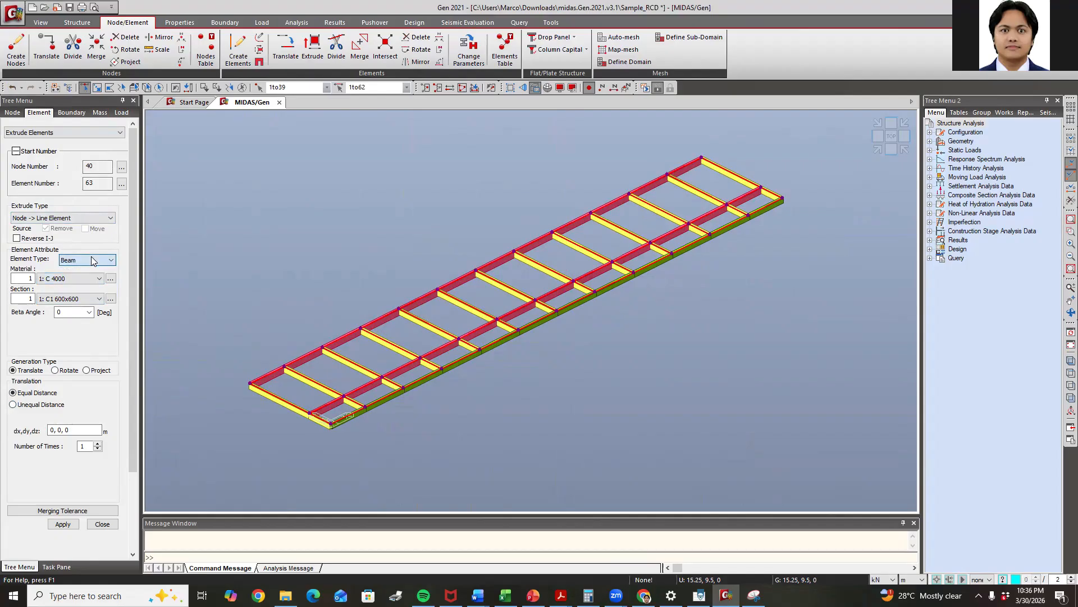
pyautogui.click(72, 299)
pyautogui.click(72, 299)
pyautogui.scroll(-4, 69, 372)
pyautogui.scroll(4, 70, 378)
pyautogui.click(38, 405)
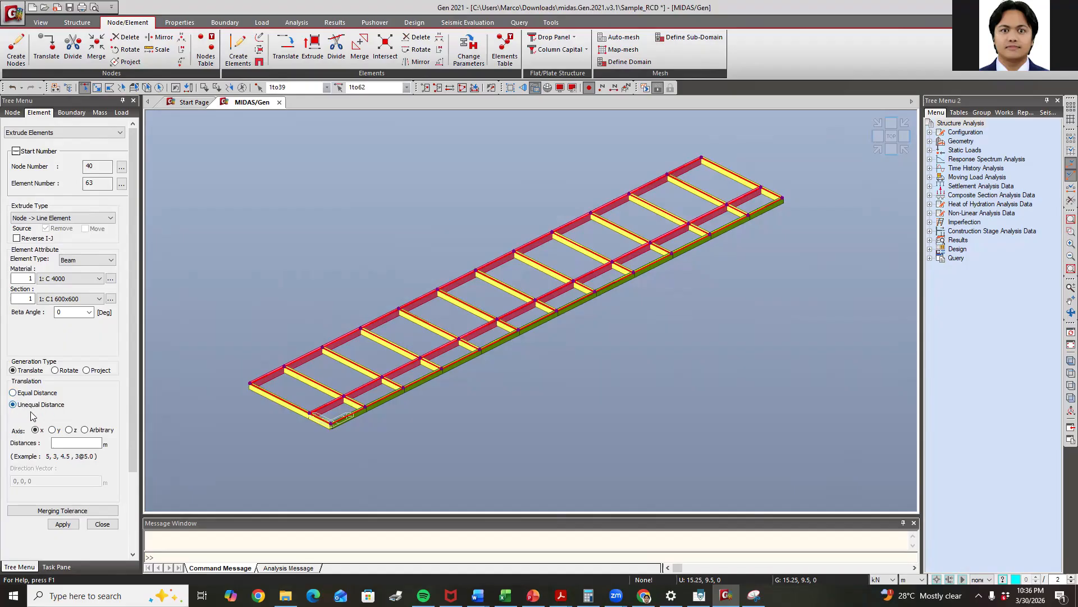
pyautogui.click(69, 430)
pyautogui.click(60, 443)
pyautogui.click(63, 524)
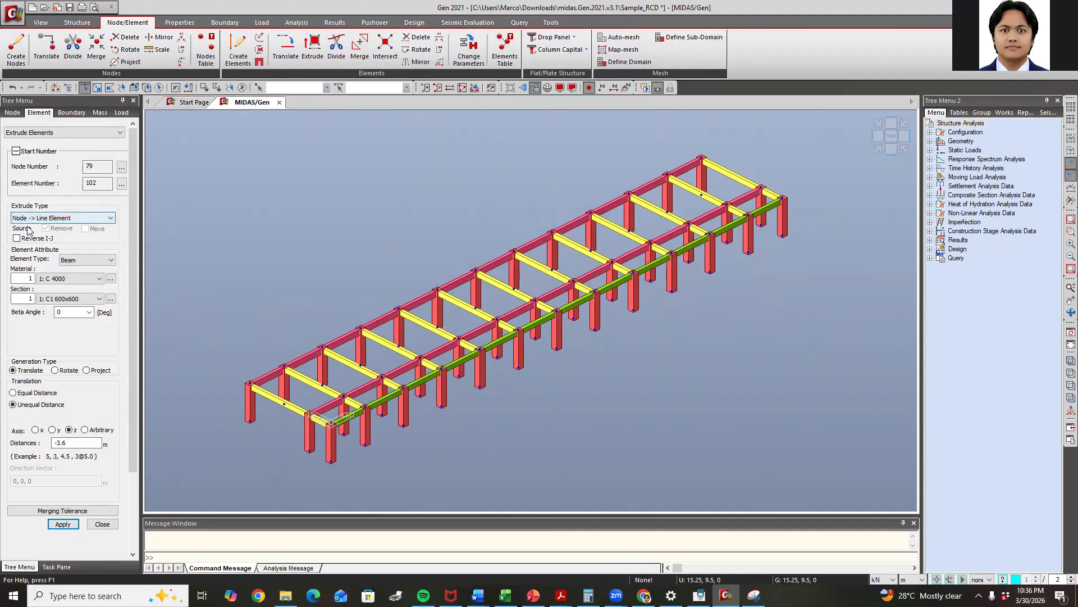
pyautogui.click(60, 442)
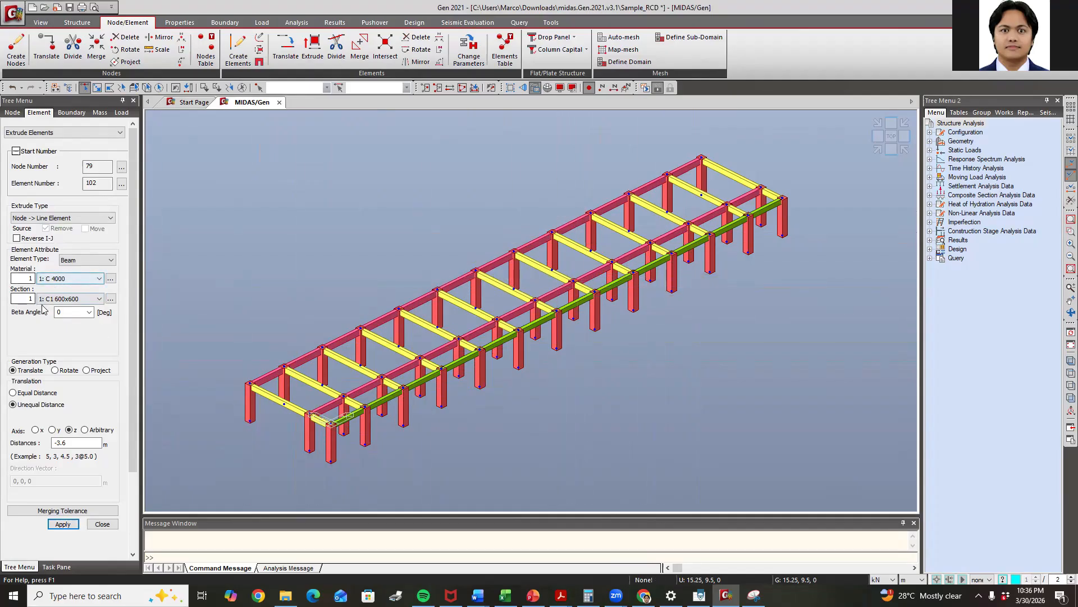
pyautogui.click(111, 278)
pyautogui.click(266, 9)
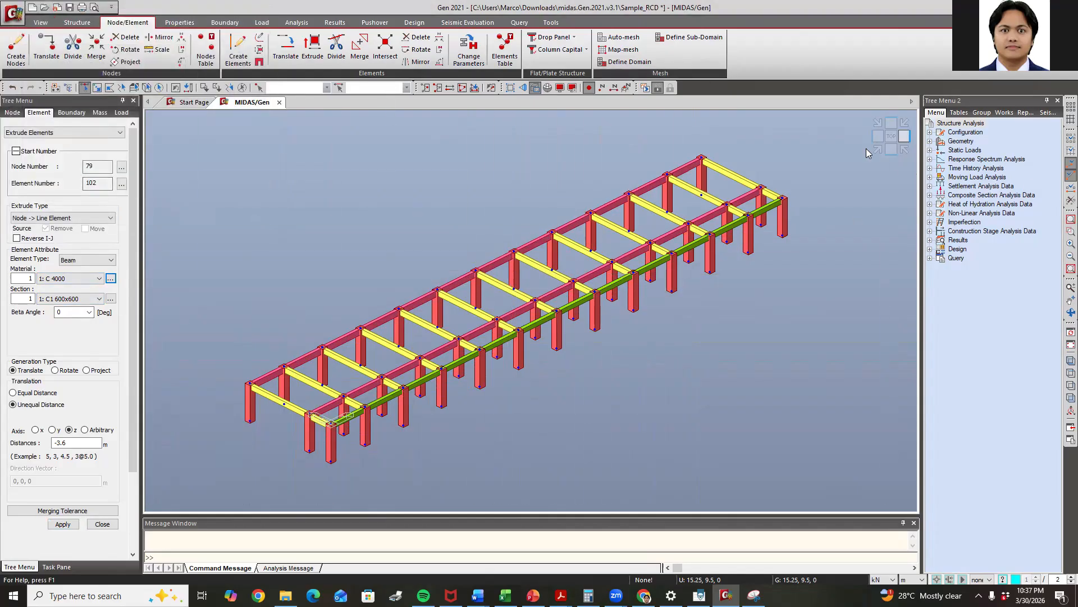
# In the top view, select the grid line C girders with their columns and activate only that frame
pyautogui.click(891, 137)
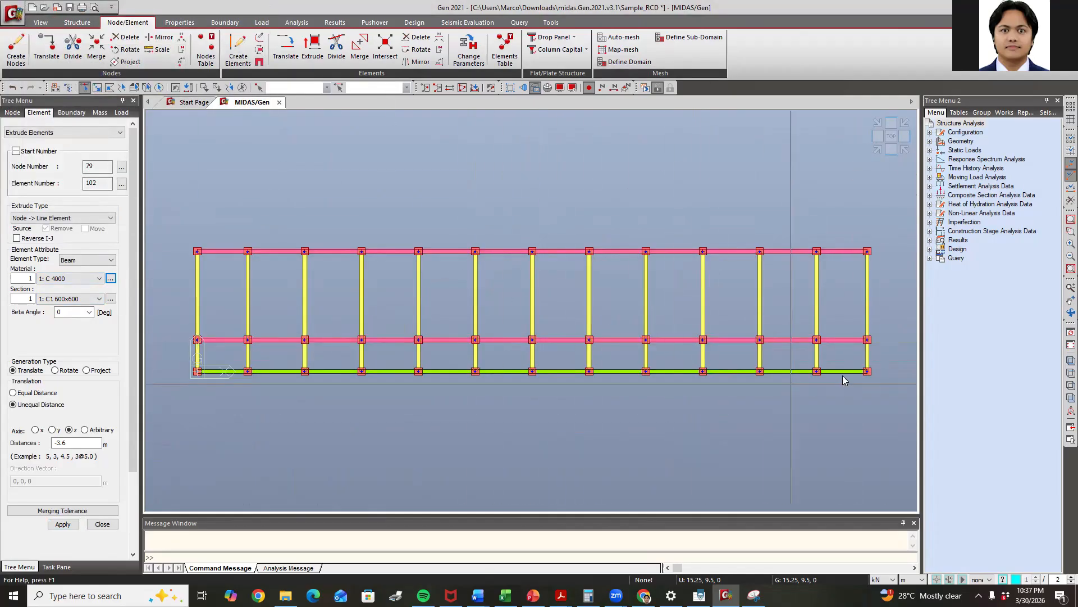
pyautogui.moveTo(881, 363); pyautogui.dragTo(853, 382)
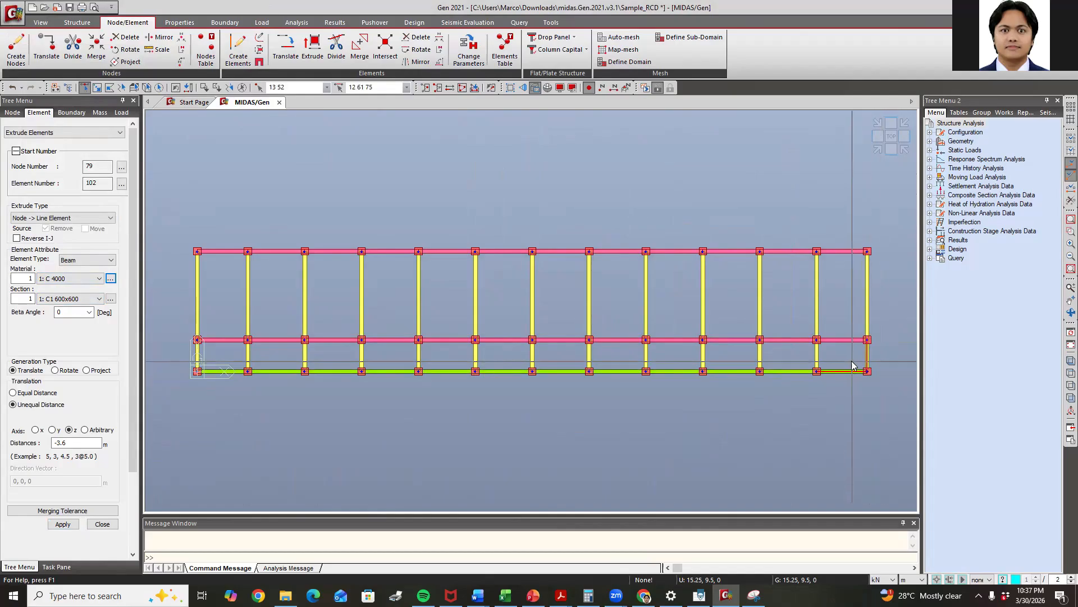
pyautogui.press('Escape')
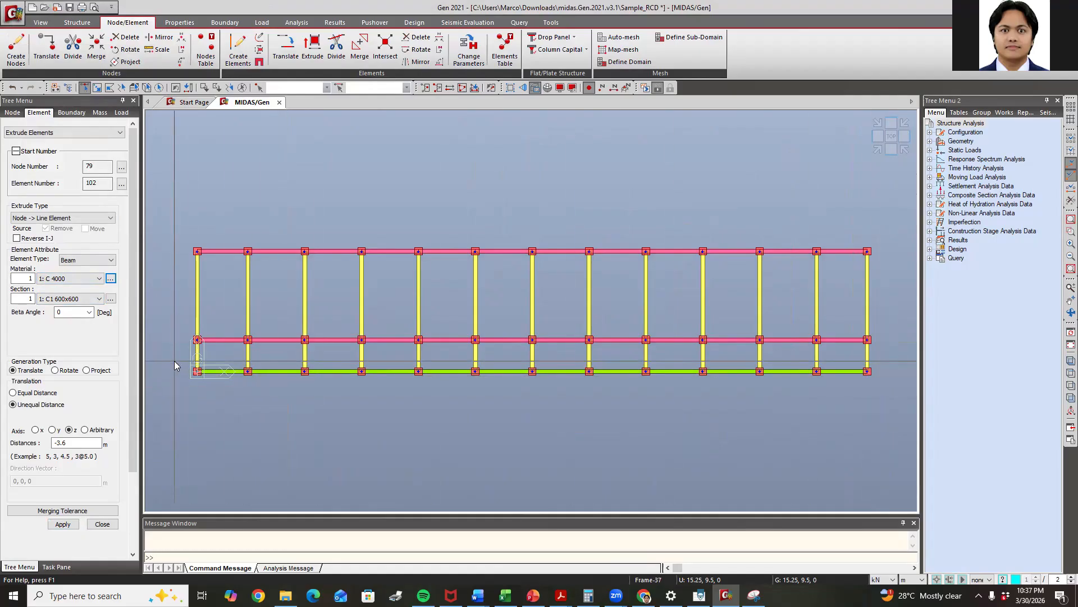
pyautogui.moveTo(174, 361); pyautogui.dragTo(892, 381)
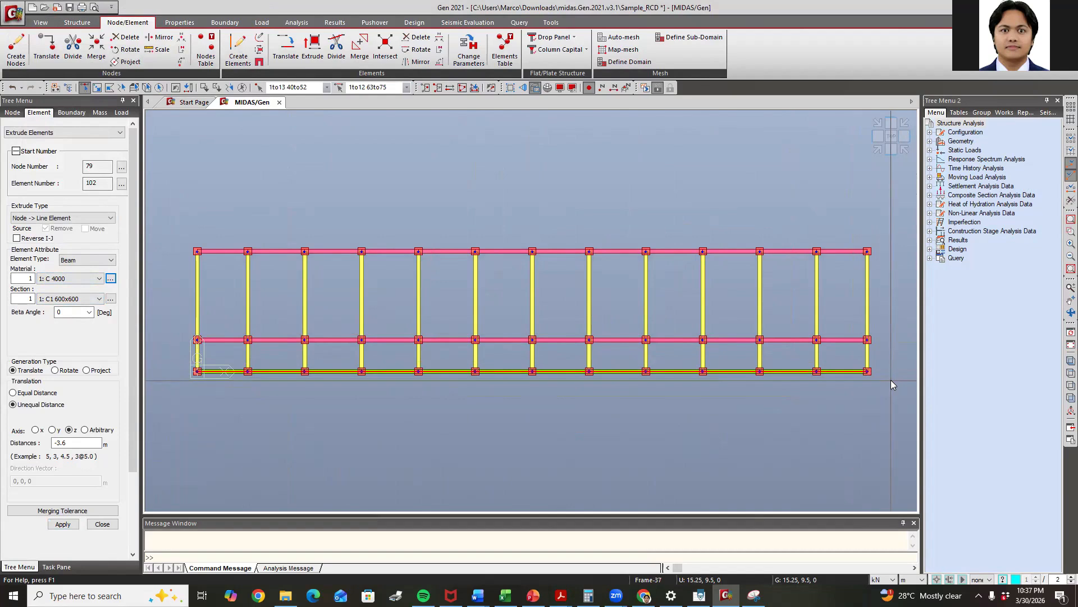
pyautogui.click(426, 88)
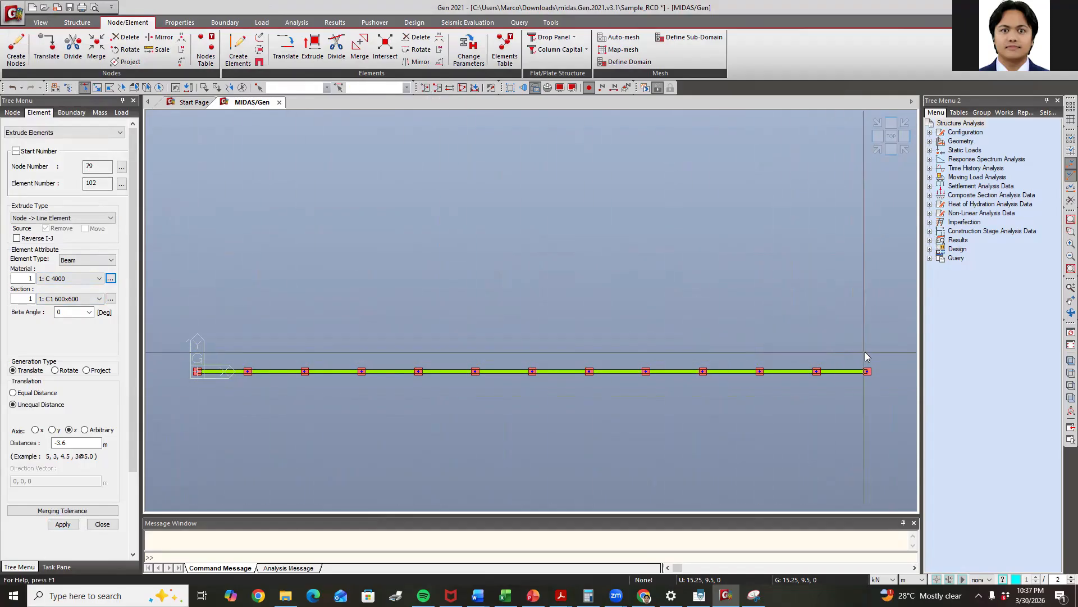
# Select all columns of the isolated grid line C frame and check their designation on the framing plan slide in PowerPoint
pyautogui.click(891, 149)
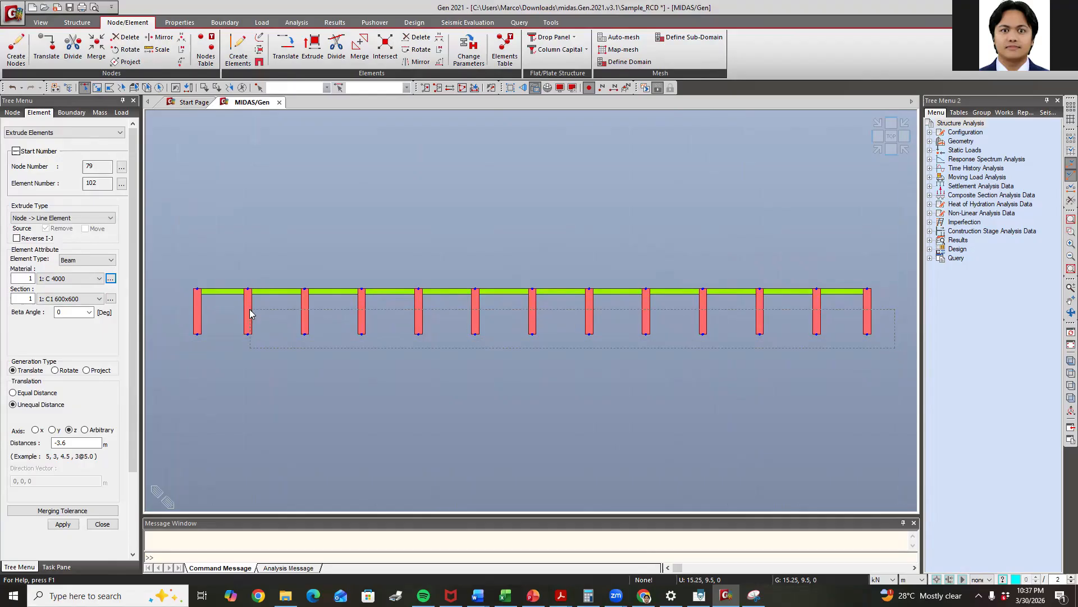
pyautogui.moveTo(174, 304); pyautogui.dragTo(174, 305)
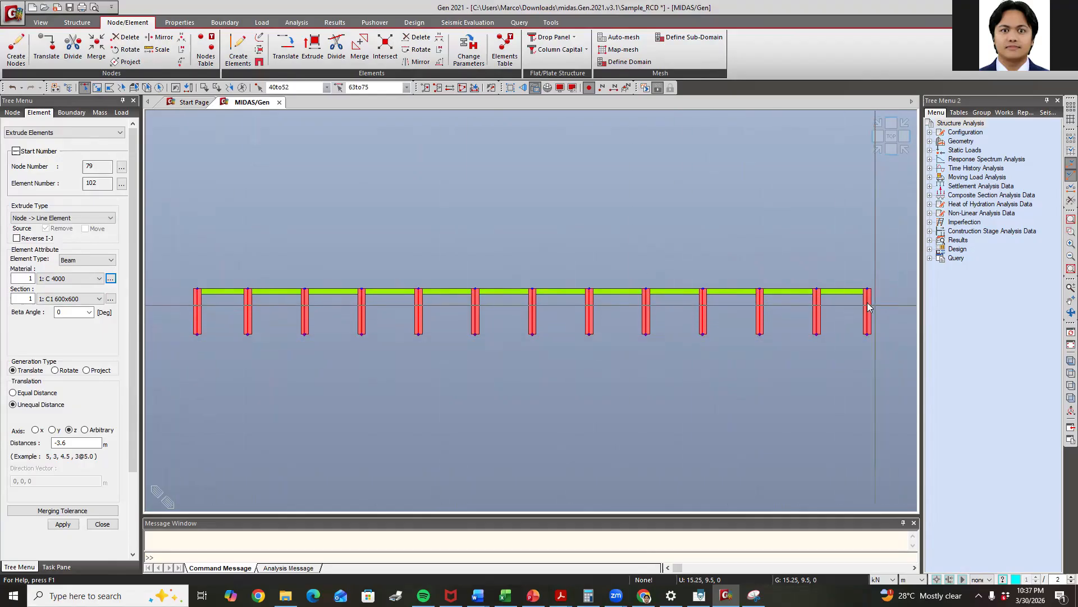
pyautogui.click(878, 150)
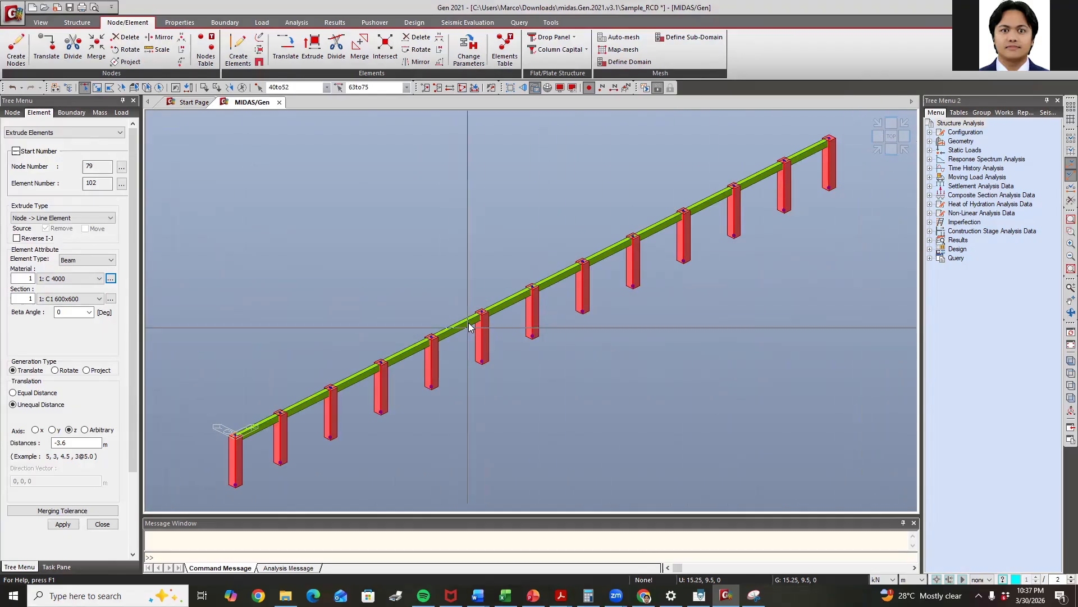
pyautogui.click(891, 138)
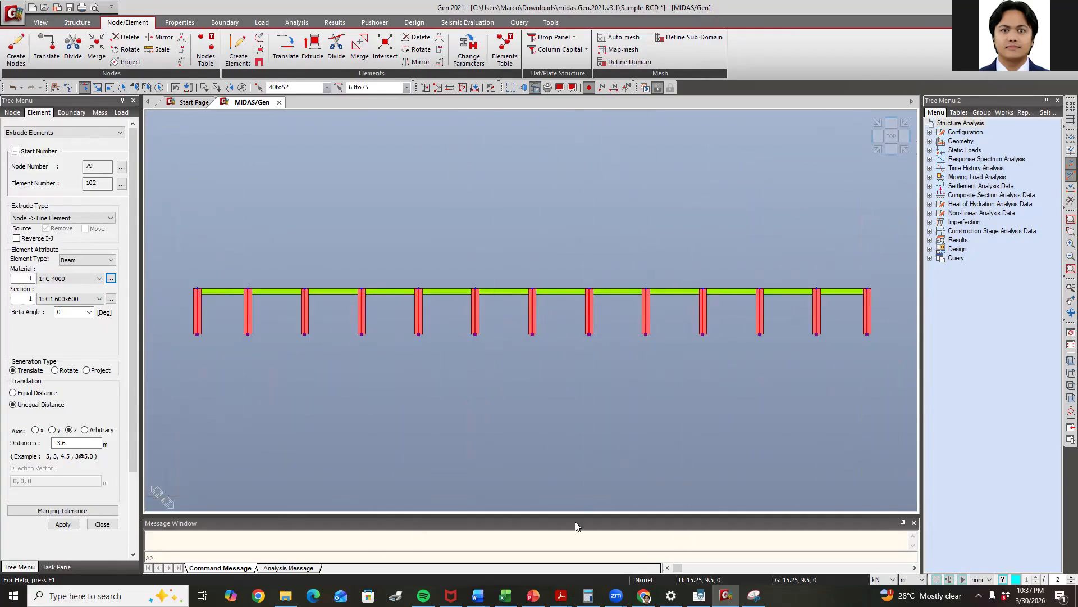
pyautogui.click(533, 595)
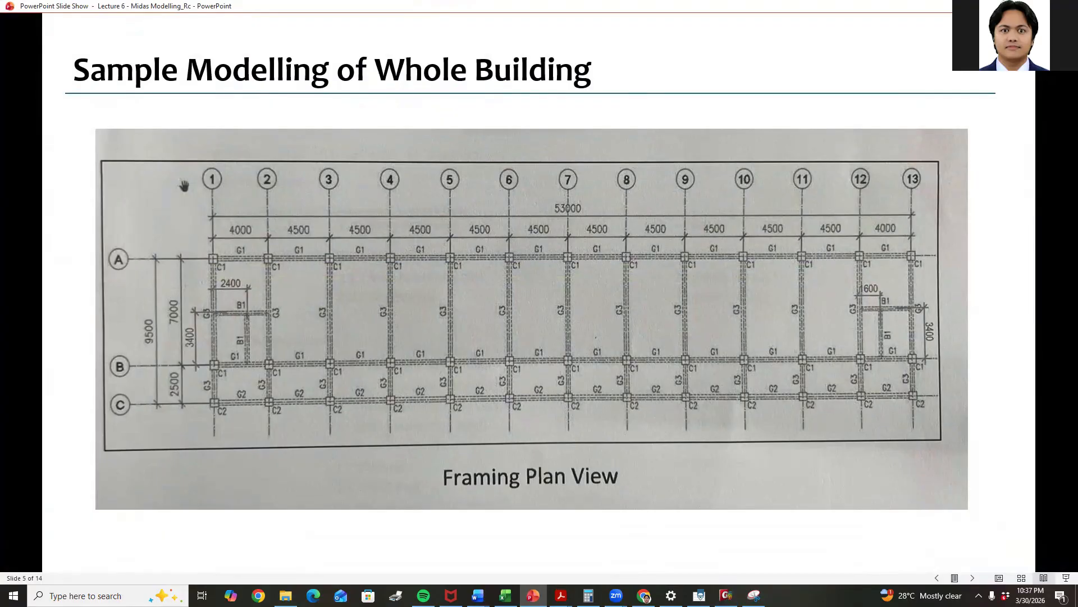
pyautogui.hotkey('alt', 'Tab')
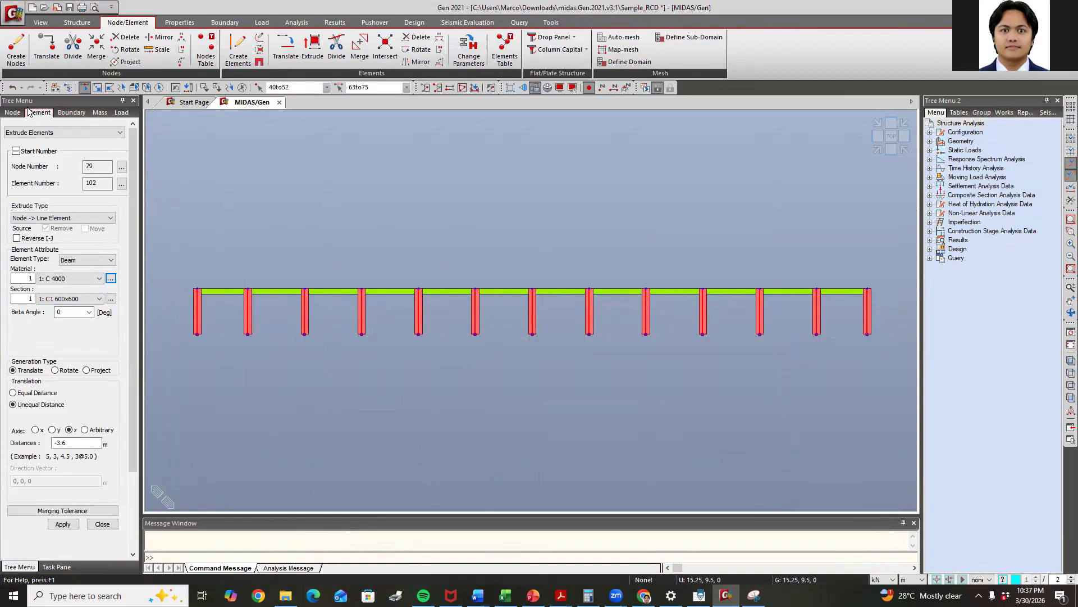
pyautogui.click(133, 100)
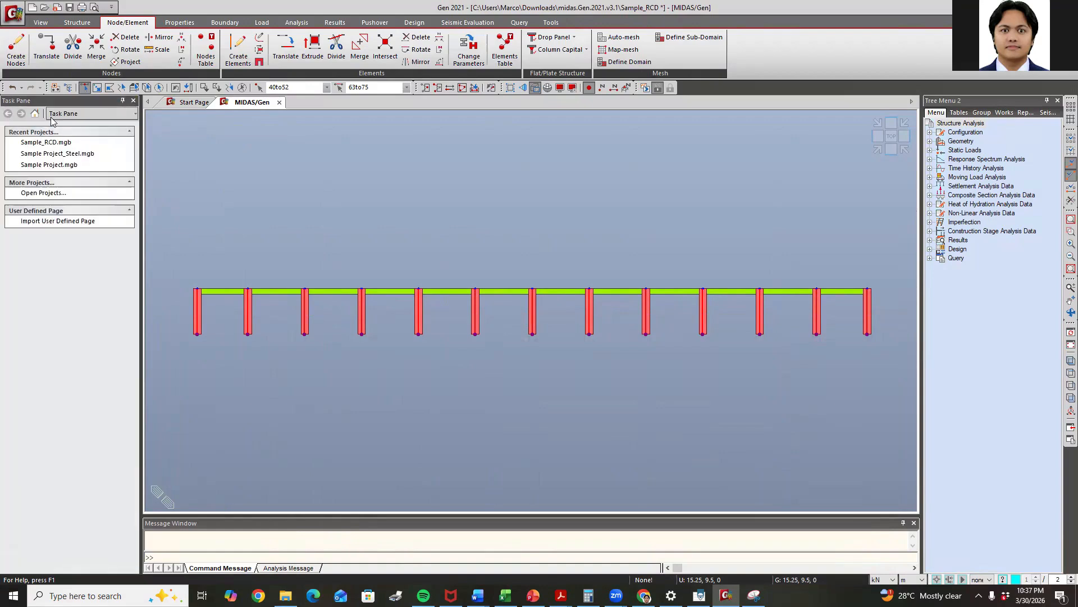
pyautogui.rightClick(5, 87)
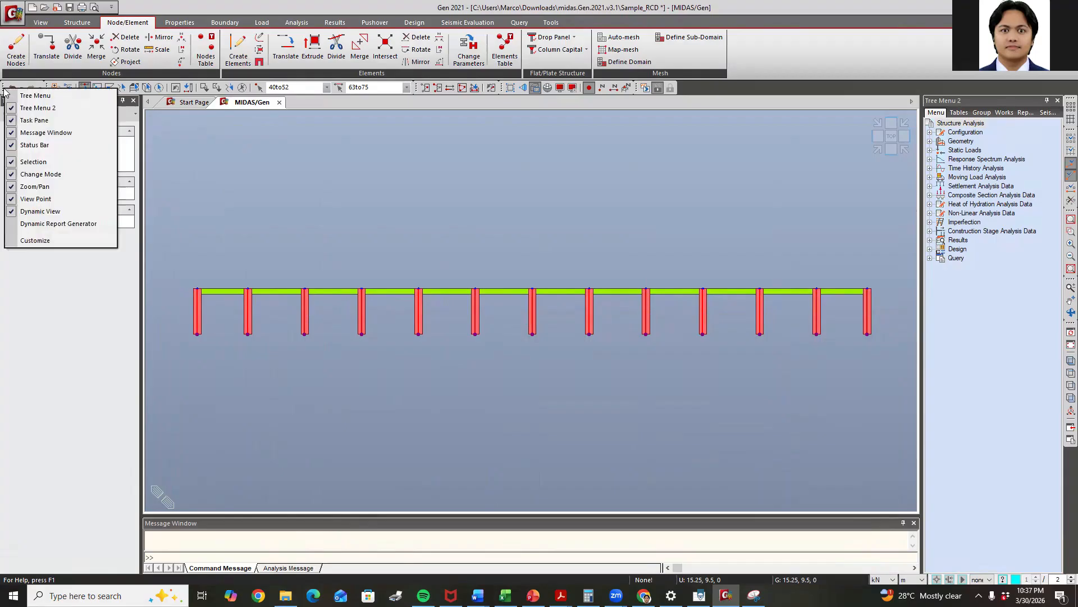
pyautogui.click(17, 101)
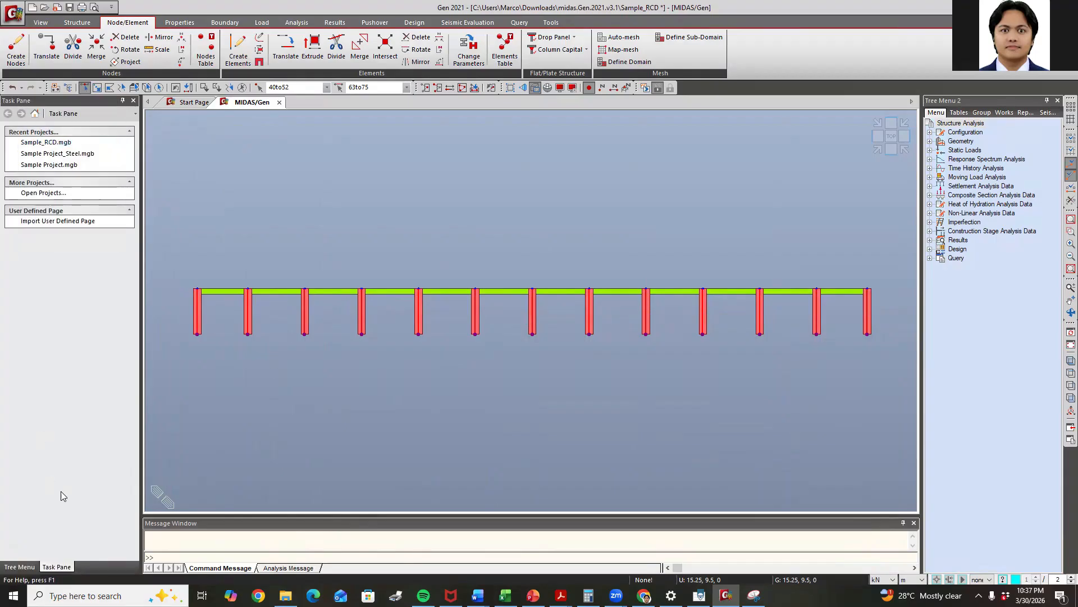
pyautogui.click(20, 566)
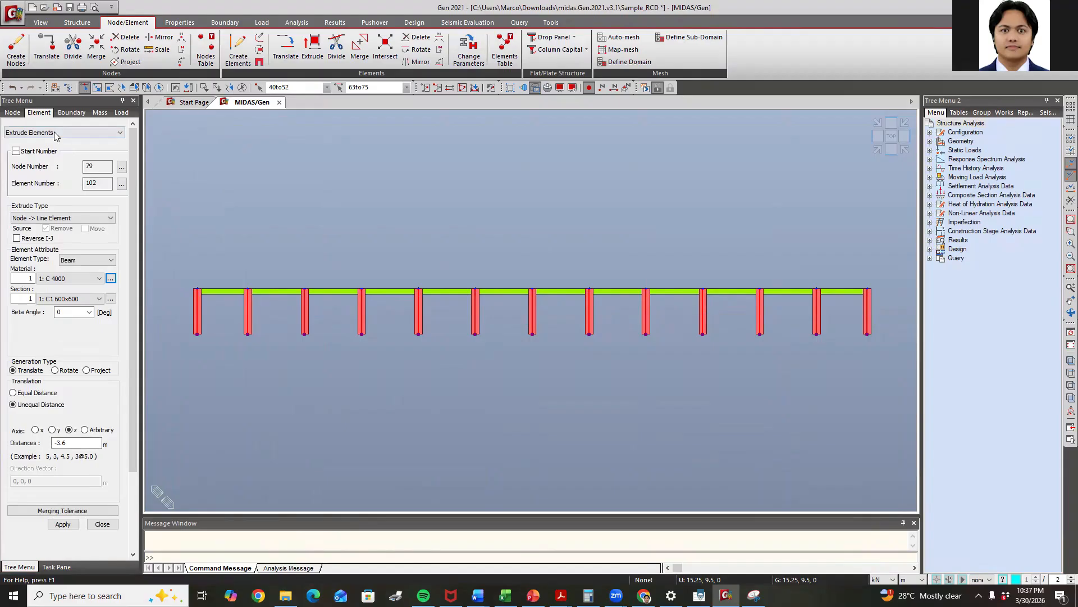
pyautogui.click(12, 113)
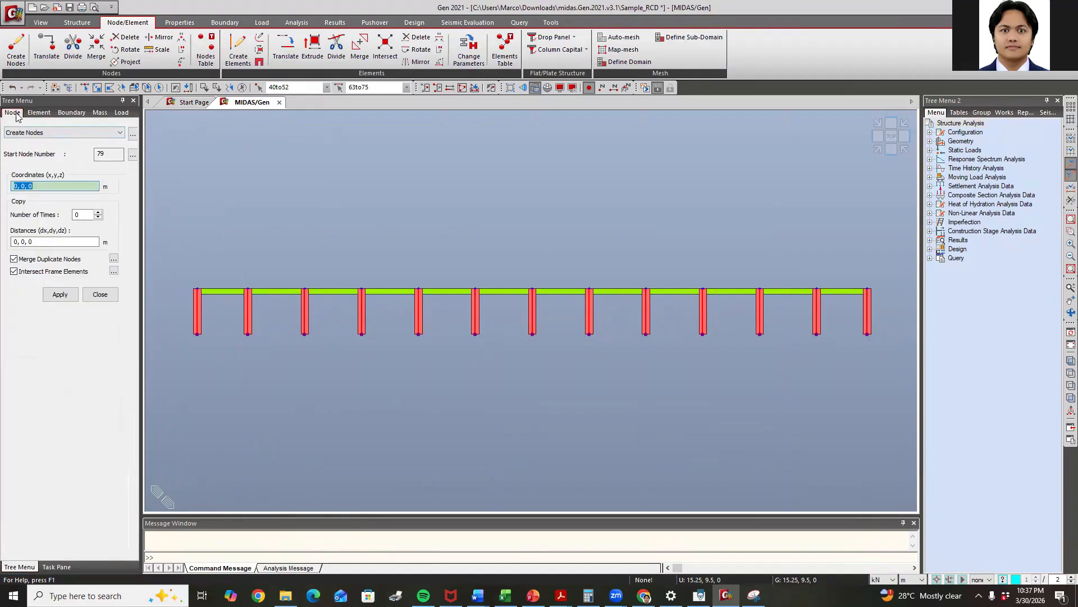
pyautogui.click(39, 112)
pyautogui.click(84, 113)
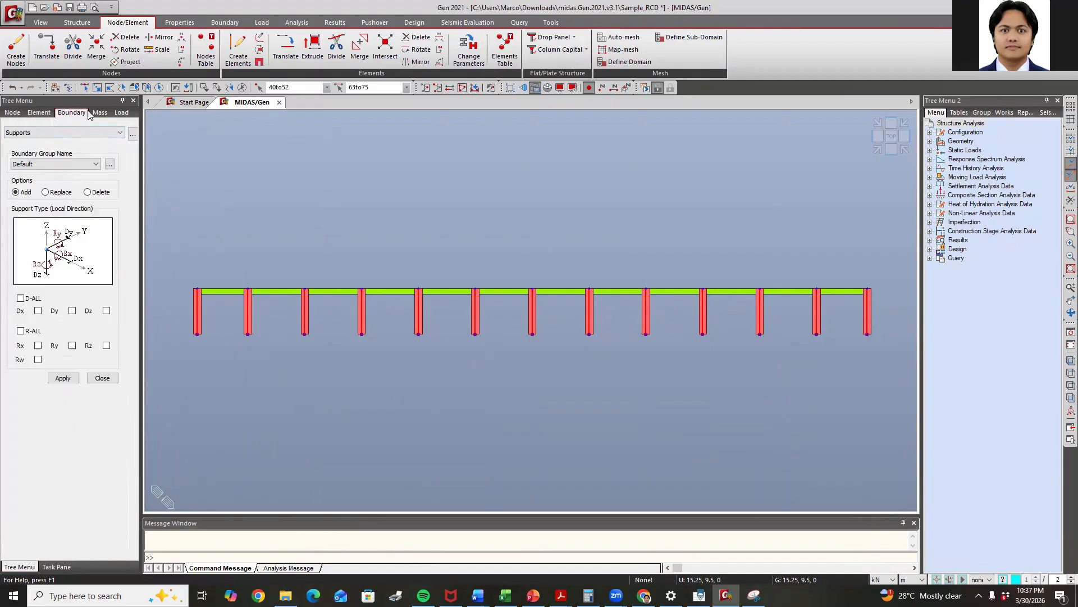
# Review the list of defined sections in Section Properties and return to the node and element commands
pyautogui.click(179, 22)
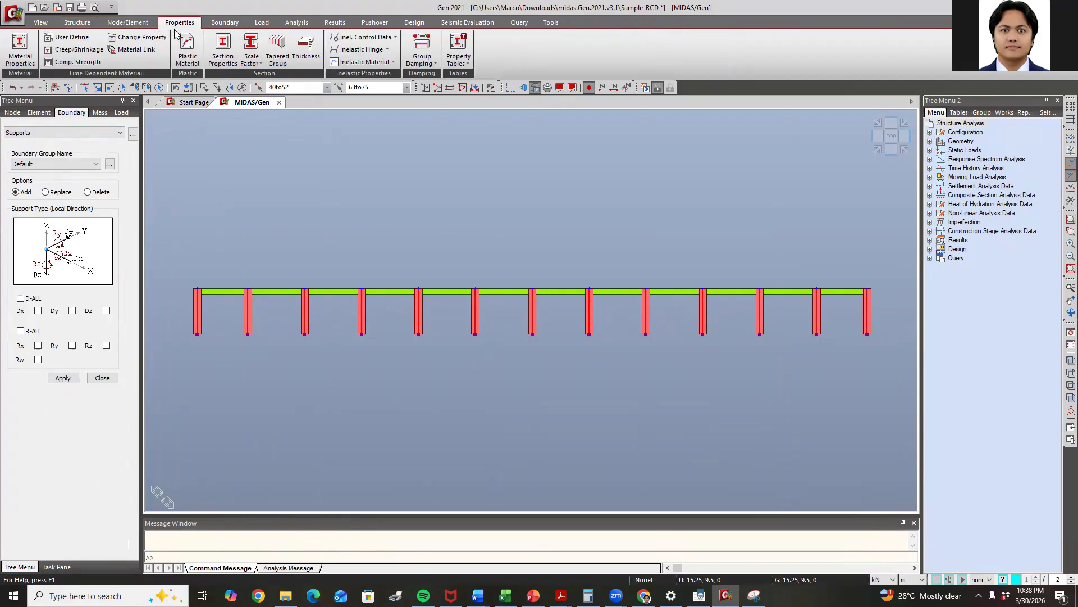
pyautogui.click(223, 52)
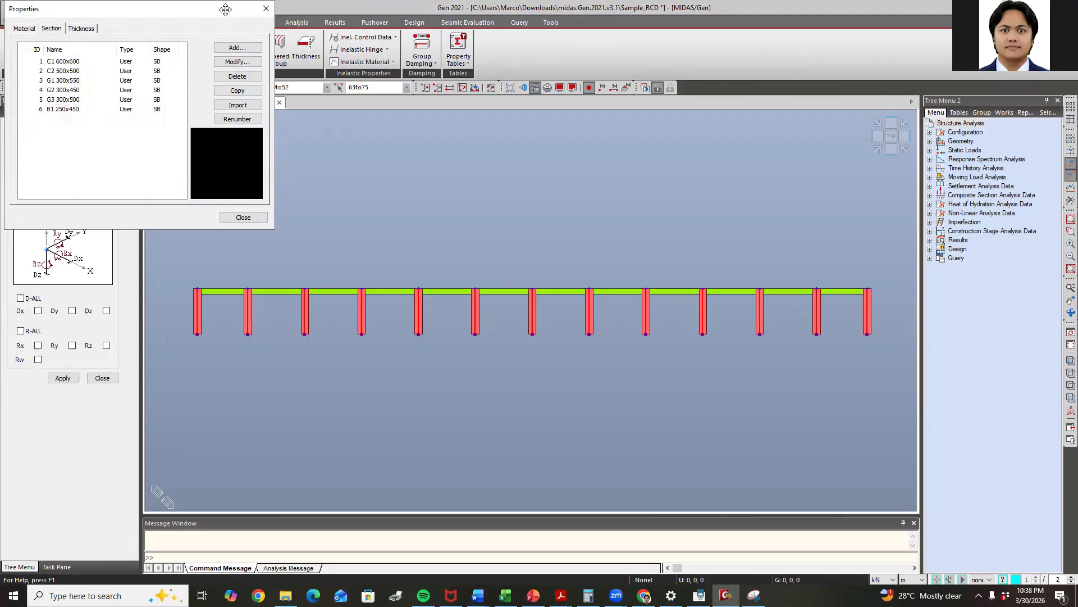
pyautogui.moveTo(225, 9); pyautogui.dragTo(252, 39)
pyautogui.click(293, 37)
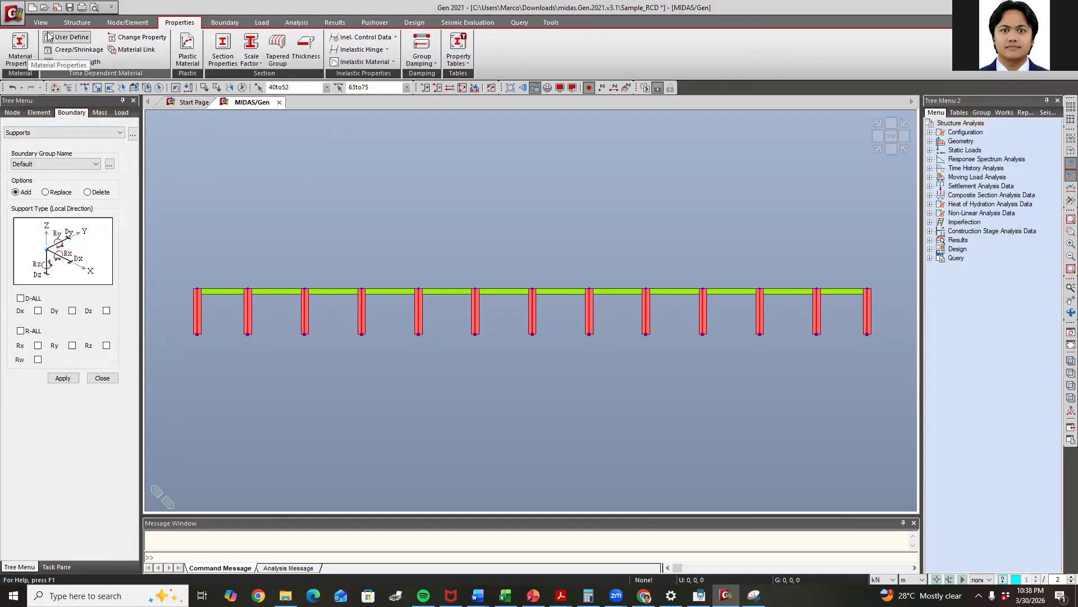
pyautogui.click(73, 23)
pyautogui.click(124, 23)
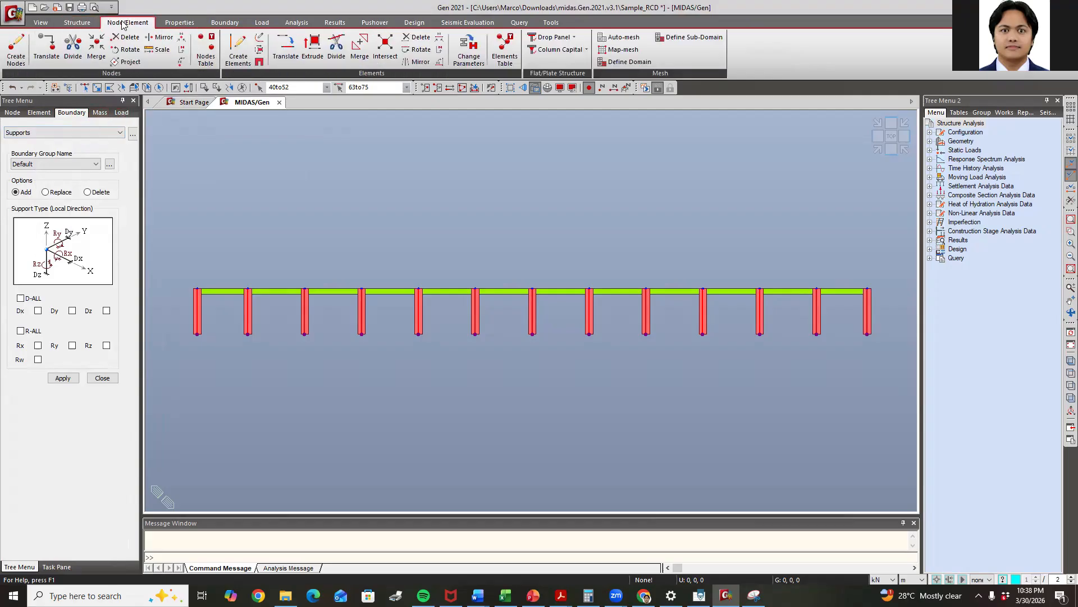
pyautogui.click(238, 50)
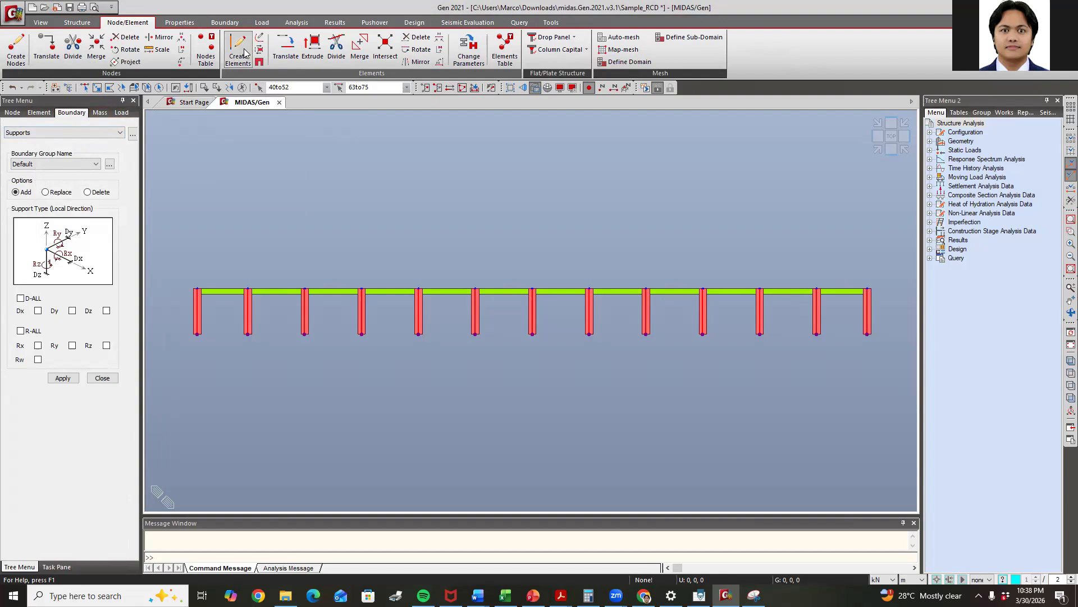
pyautogui.click(66, 133)
pyautogui.click(67, 134)
pyautogui.click(68, 134)
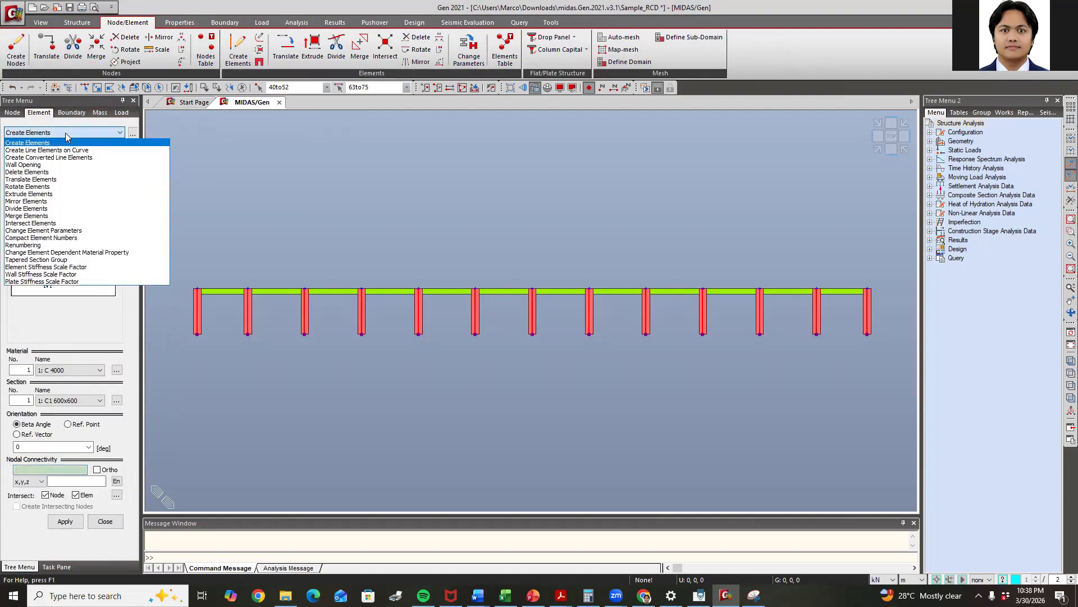
pyautogui.click(66, 134)
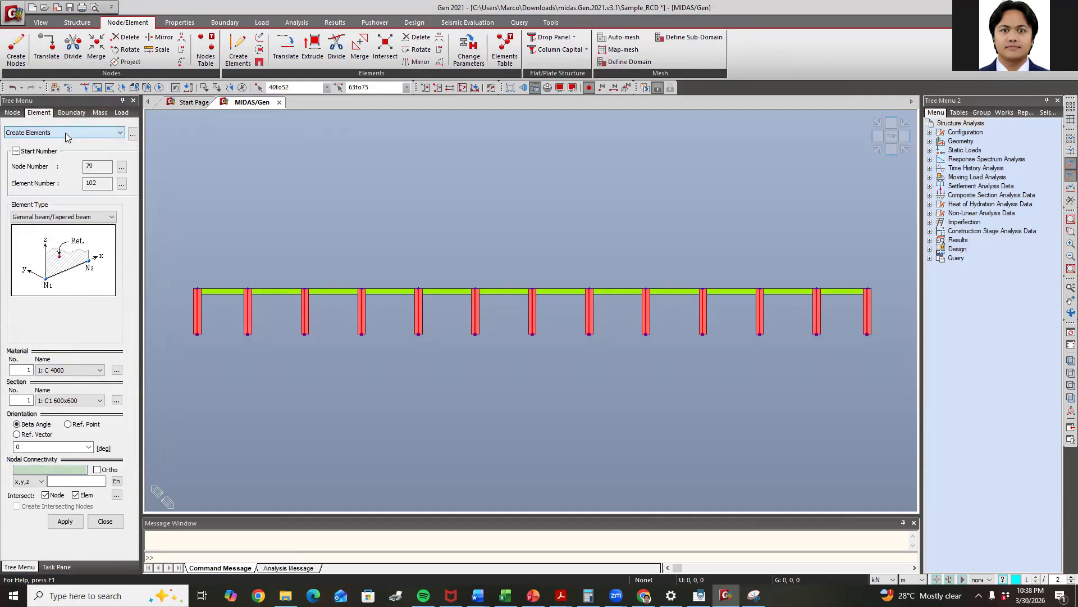
pyautogui.click(133, 133)
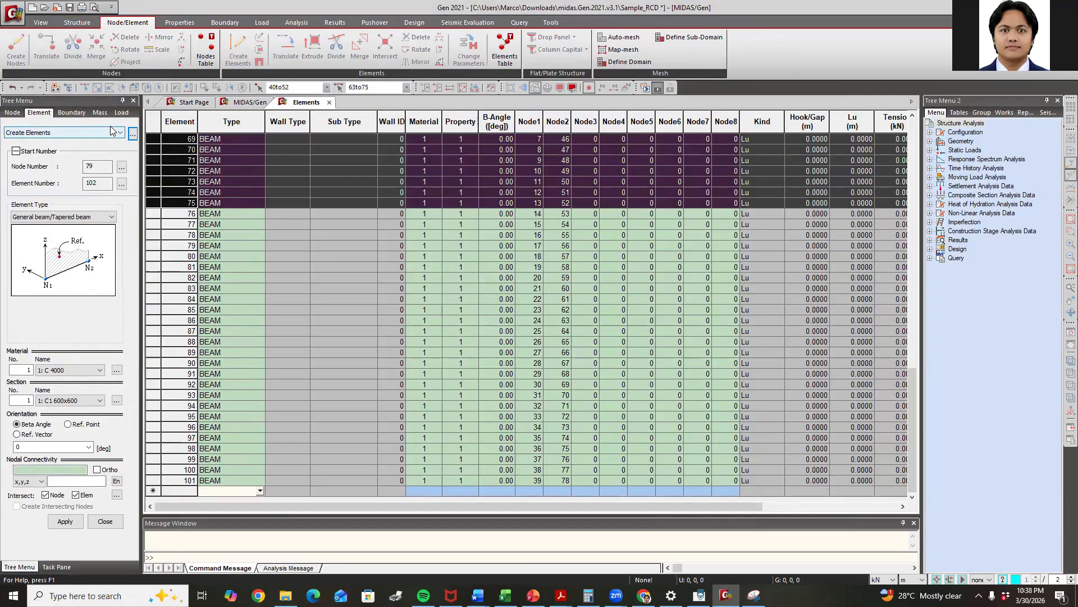
pyautogui.click(330, 102)
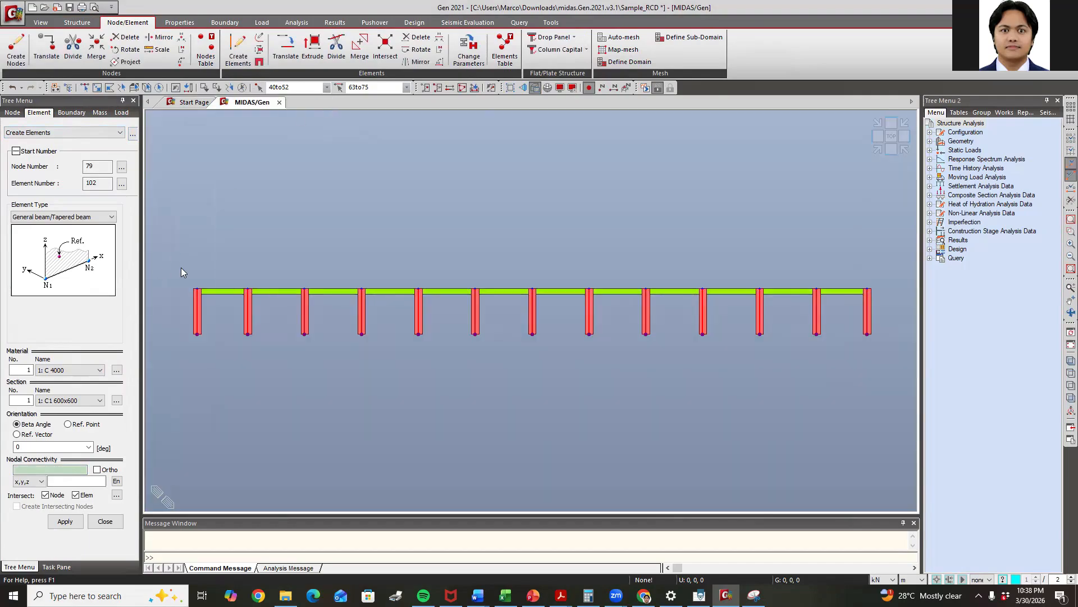
pyautogui.click(13, 113)
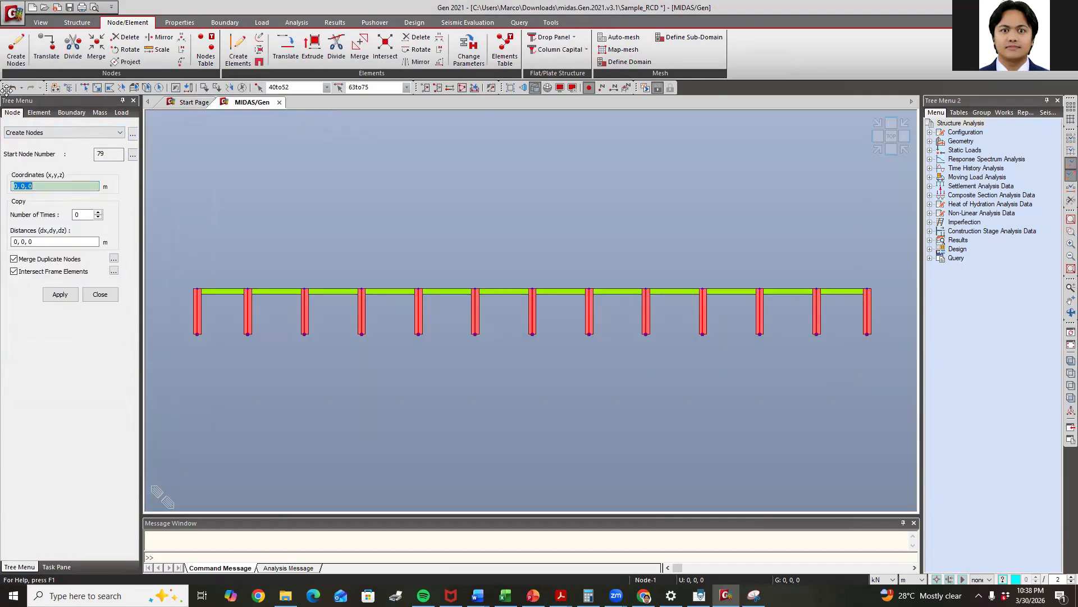
pyautogui.rightClick(4, 89)
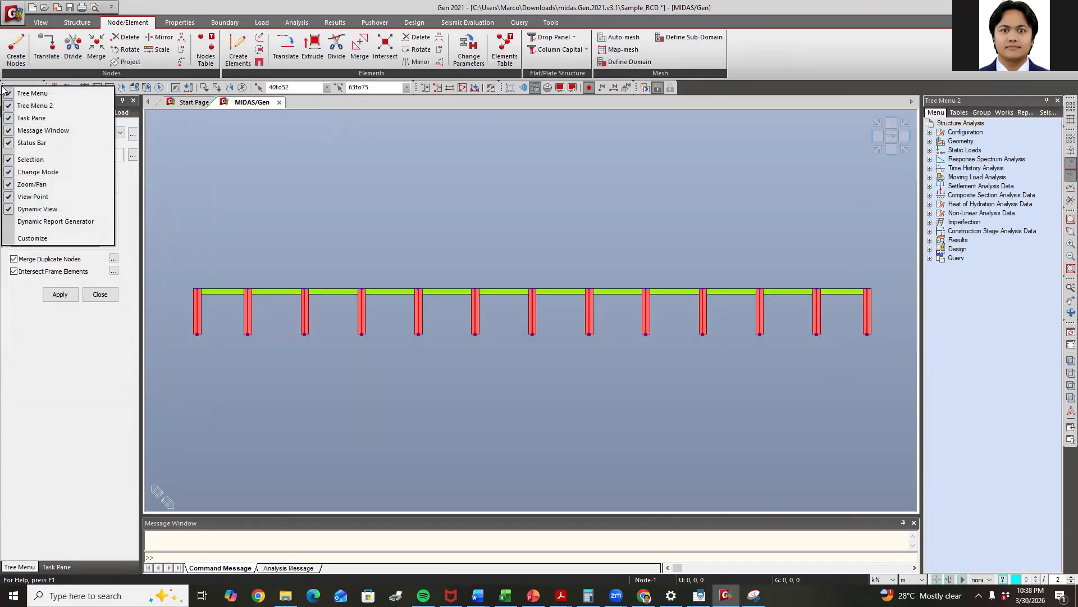
pyautogui.click(35, 123)
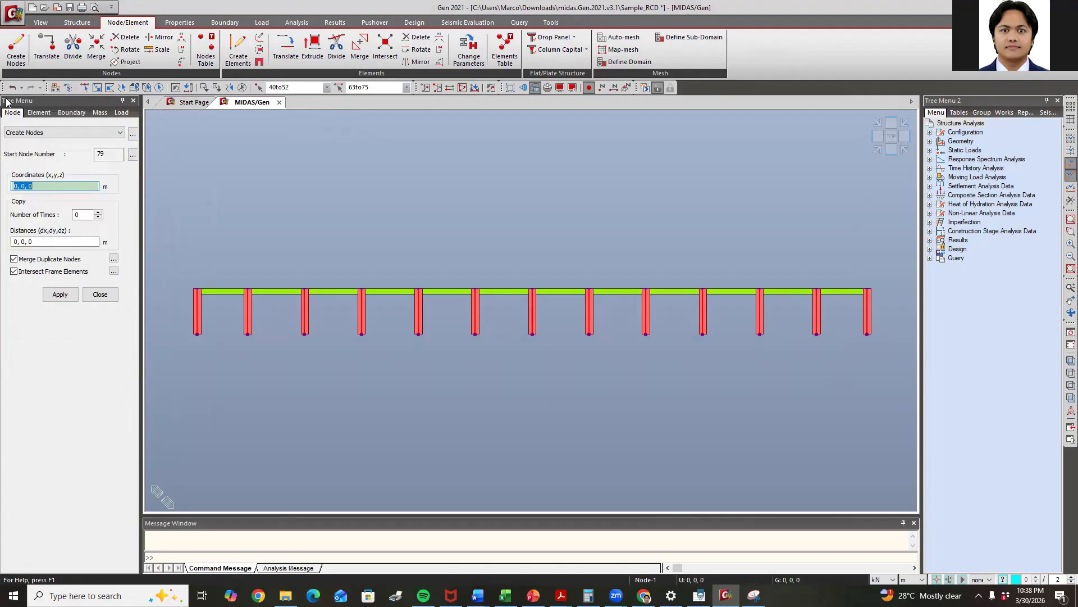
pyautogui.rightClick(6, 91)
pyautogui.click(33, 119)
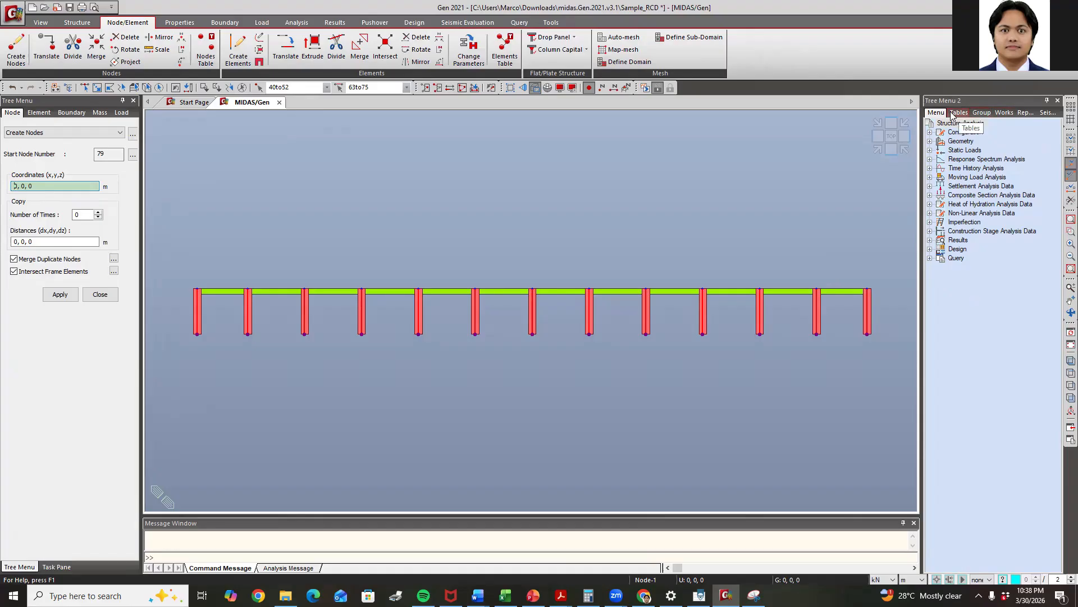
# Assign section C2 500x500 to the selected grid line C columns, reactivate the whole model and show it in isometric view
pyautogui.click(1004, 113)
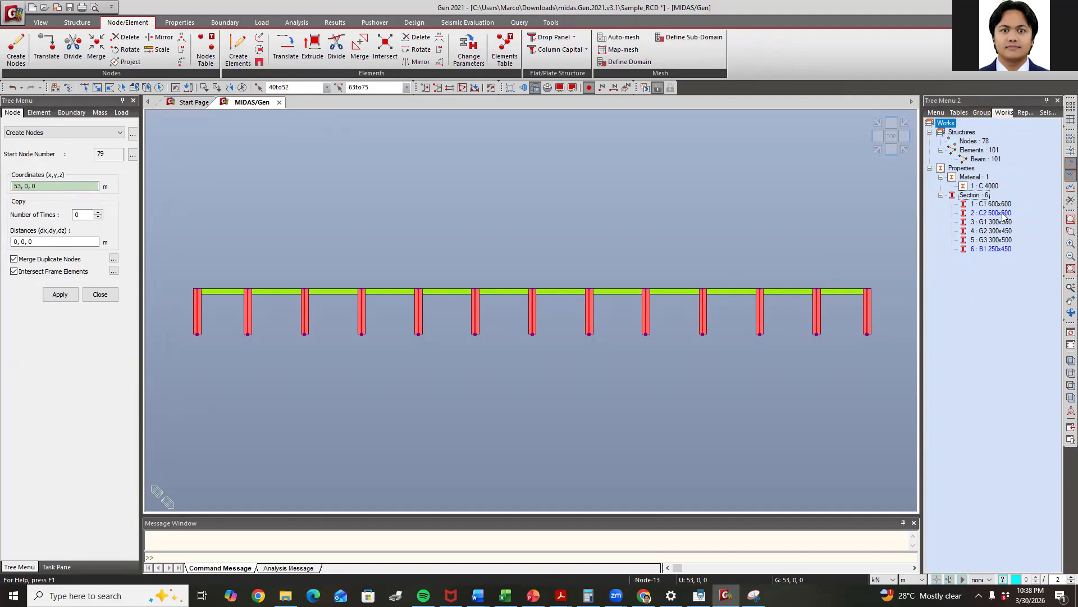
pyautogui.click(996, 214)
pyautogui.rightClick(992, 216)
pyautogui.click(1010, 231)
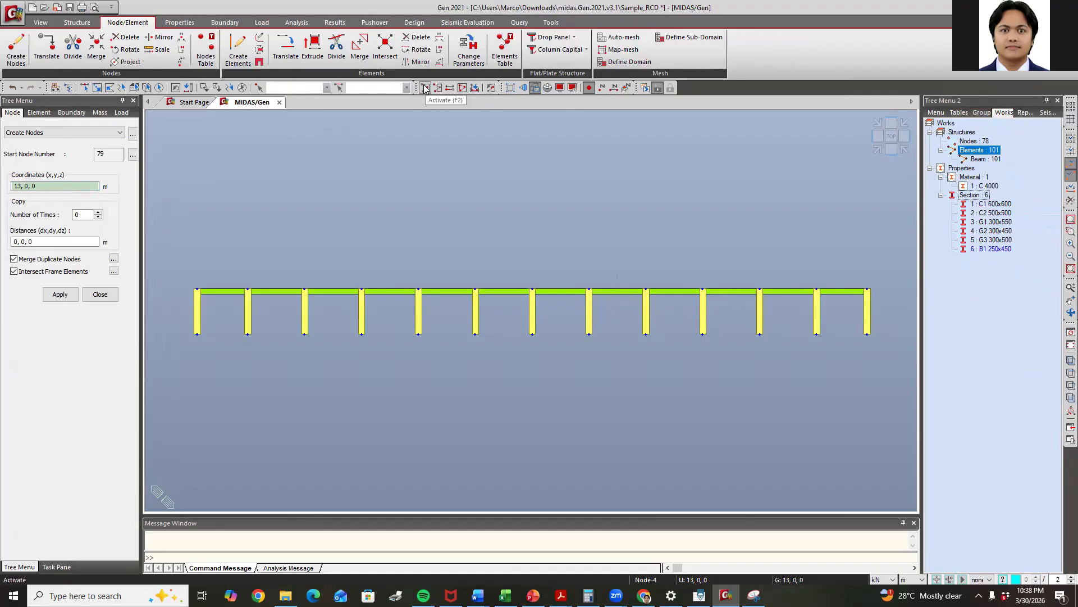
pyautogui.click(463, 88)
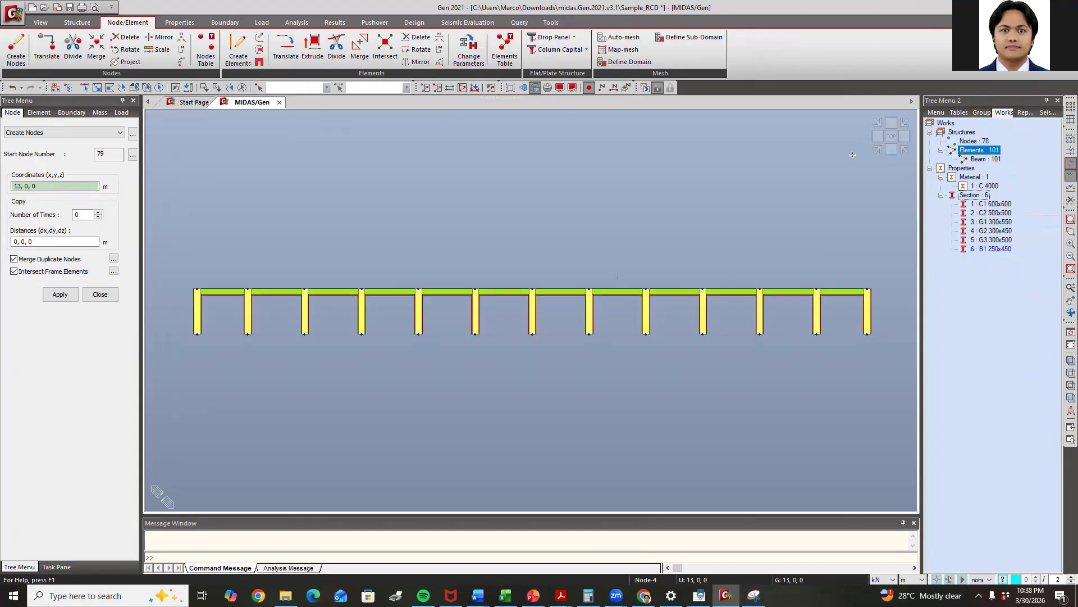
pyautogui.click(878, 150)
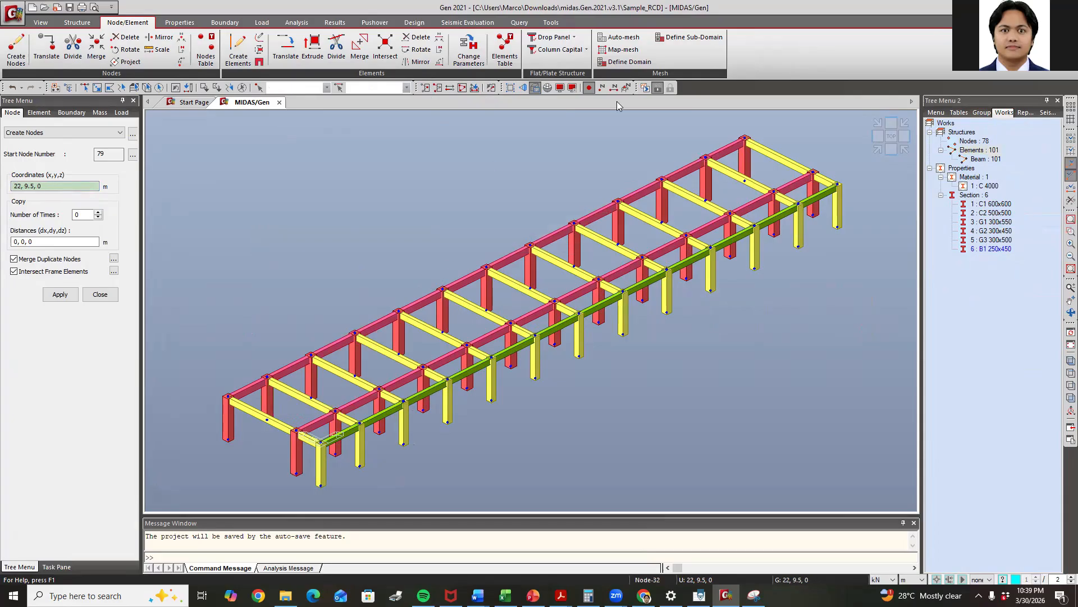
# Compare the model's top view with the framing plan slide in PowerPoint to locate the secondary beams B1 in the end bays
pyautogui.click(892, 135)
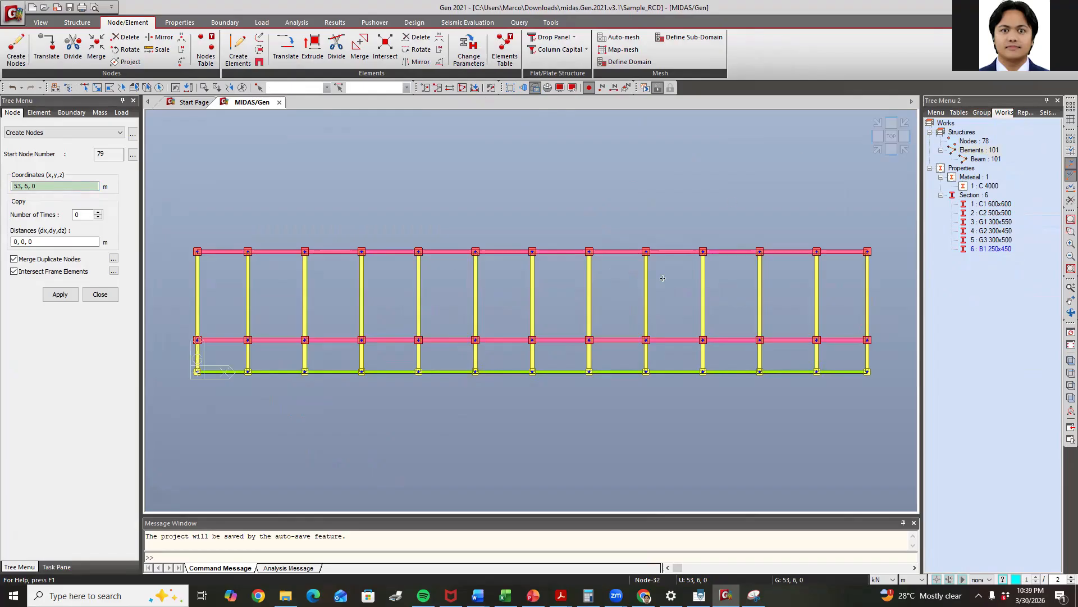
pyautogui.moveTo(475, 372); pyautogui.dragTo(438, 350, button='middle')
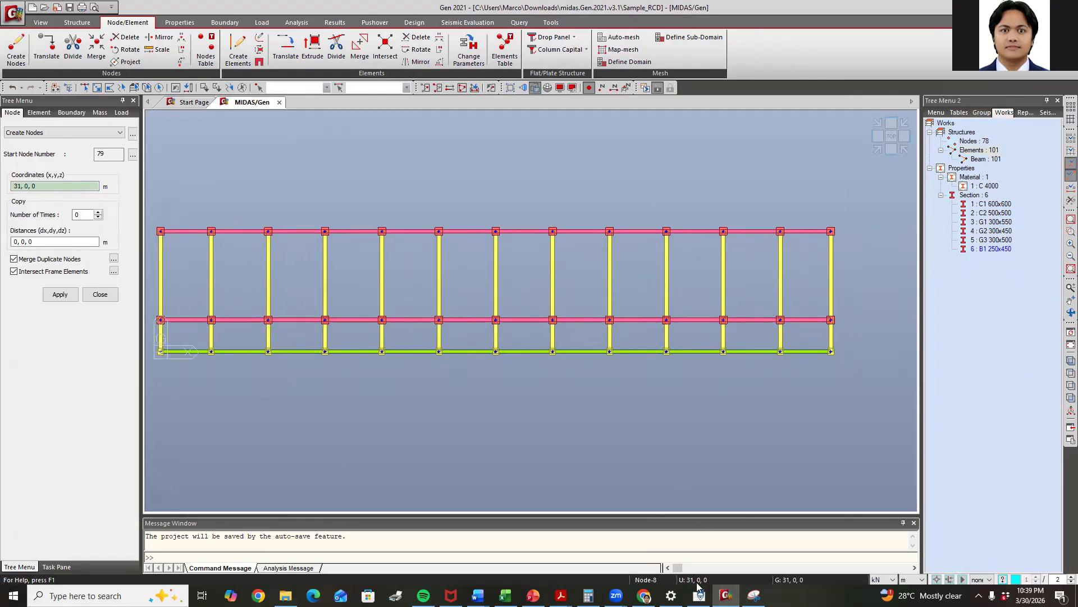
pyautogui.click(533, 595)
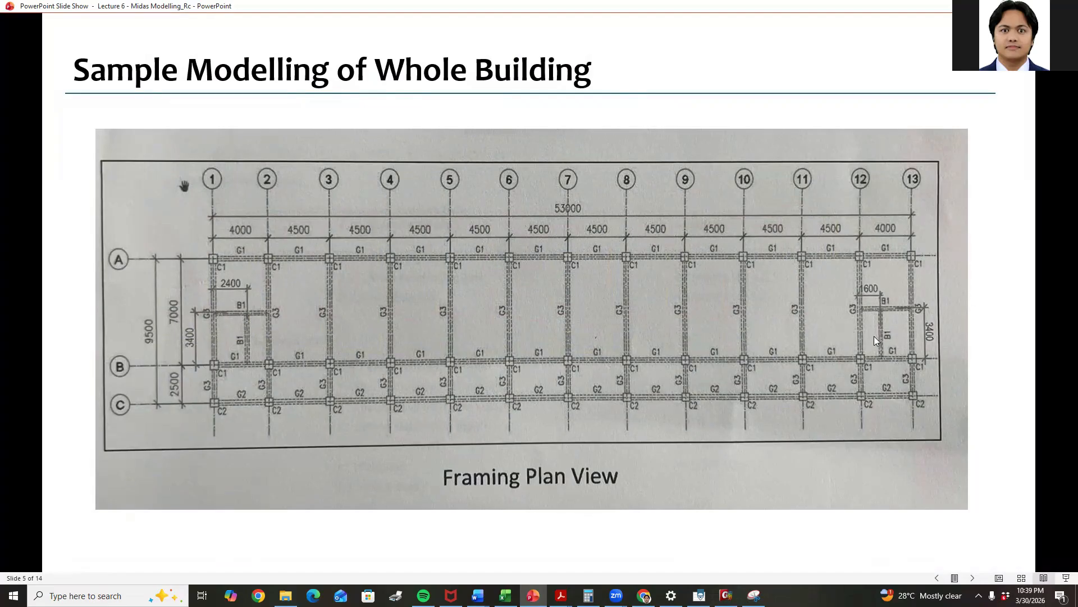
pyautogui.hotkey('alt', 'Tab')
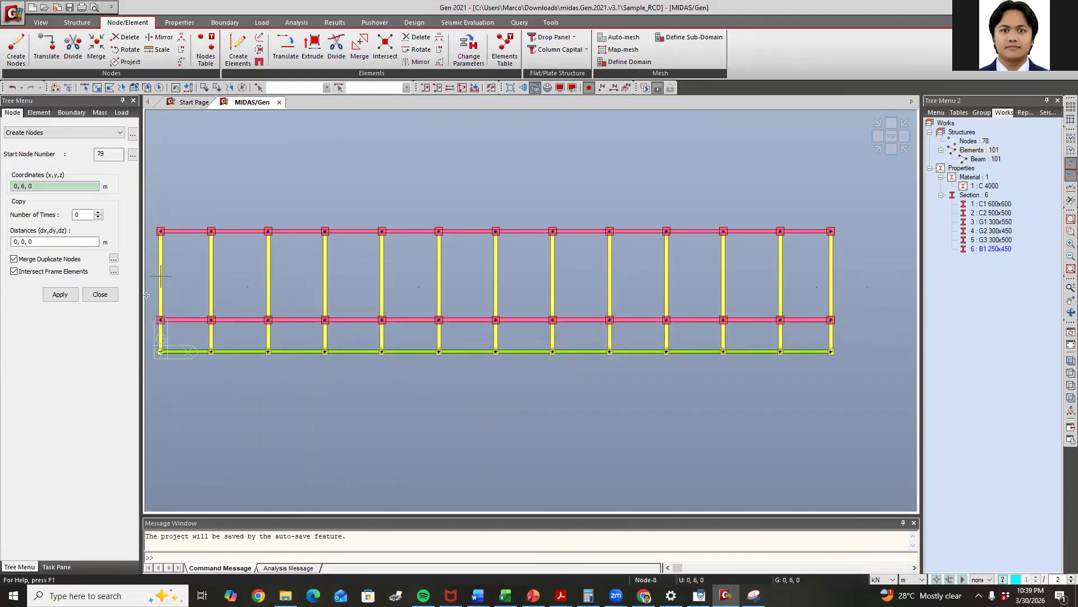
# Divide the four girders between grid lines A and B on grids 1, 2, 12 and 13 at an unequal distance of 3.4 m
pyautogui.moveTo(188, 286); pyautogui.dragTo(225, 297, button='middle')
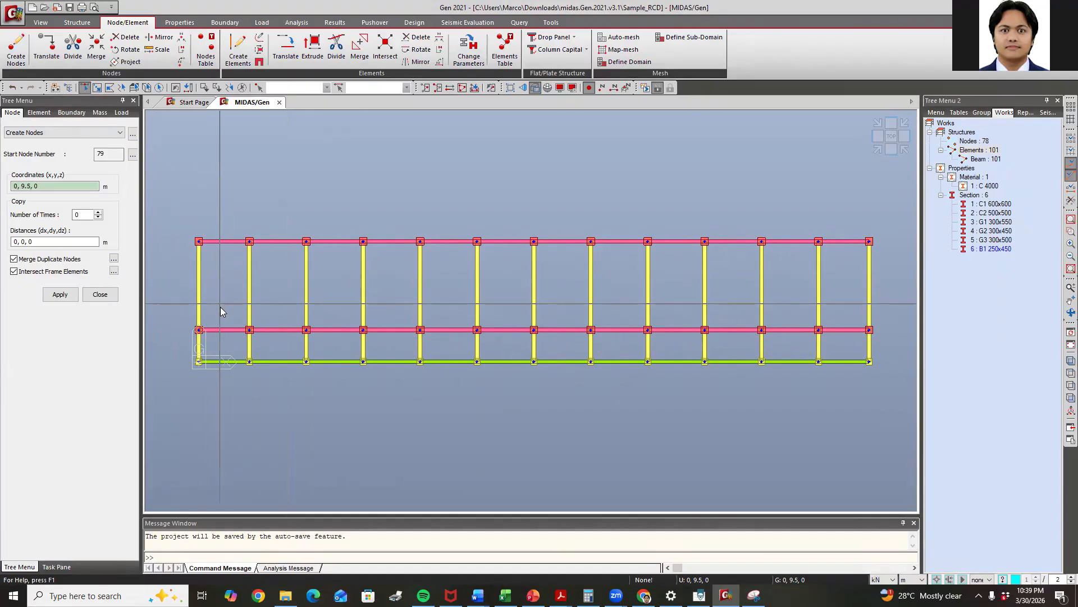
pyautogui.click(199, 293)
pyautogui.click(249, 293)
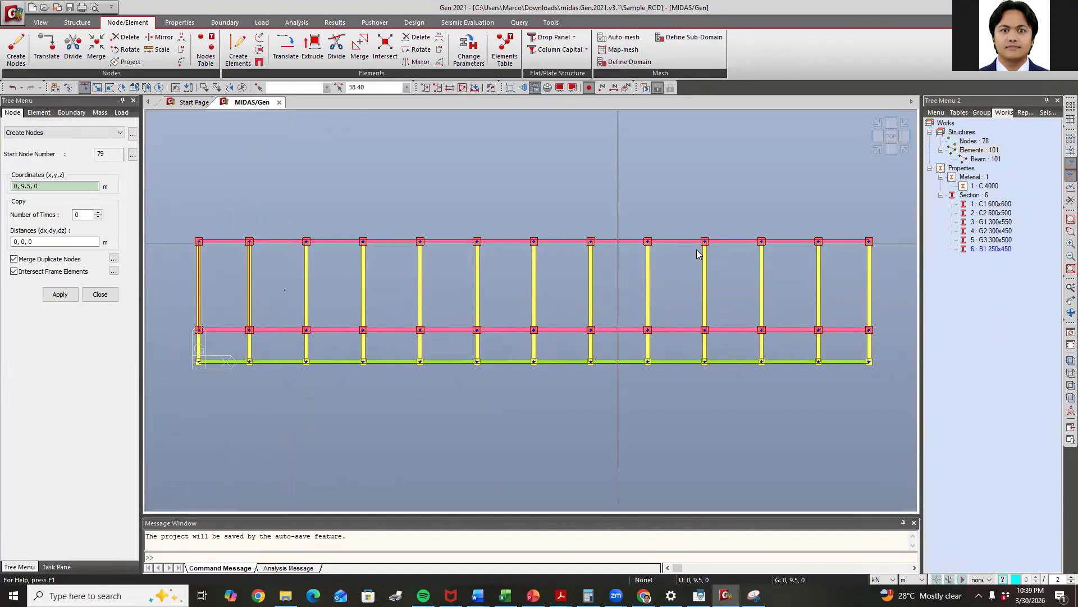
pyautogui.click(870, 283)
pyautogui.click(817, 274)
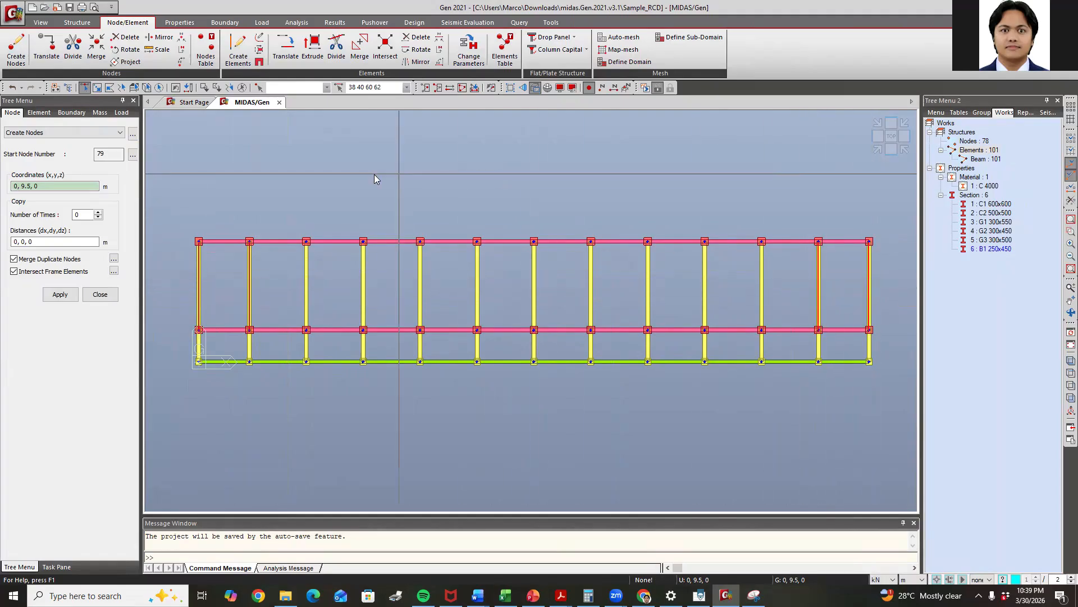
pyautogui.click(80, 132)
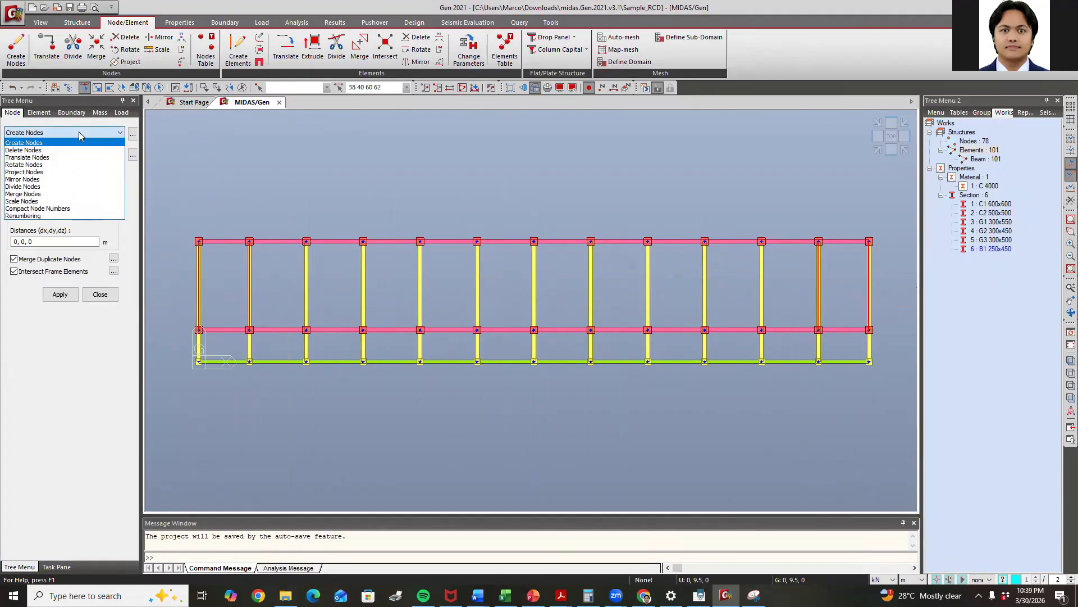
pyautogui.click(79, 132)
pyautogui.click(39, 112)
pyautogui.click(67, 133)
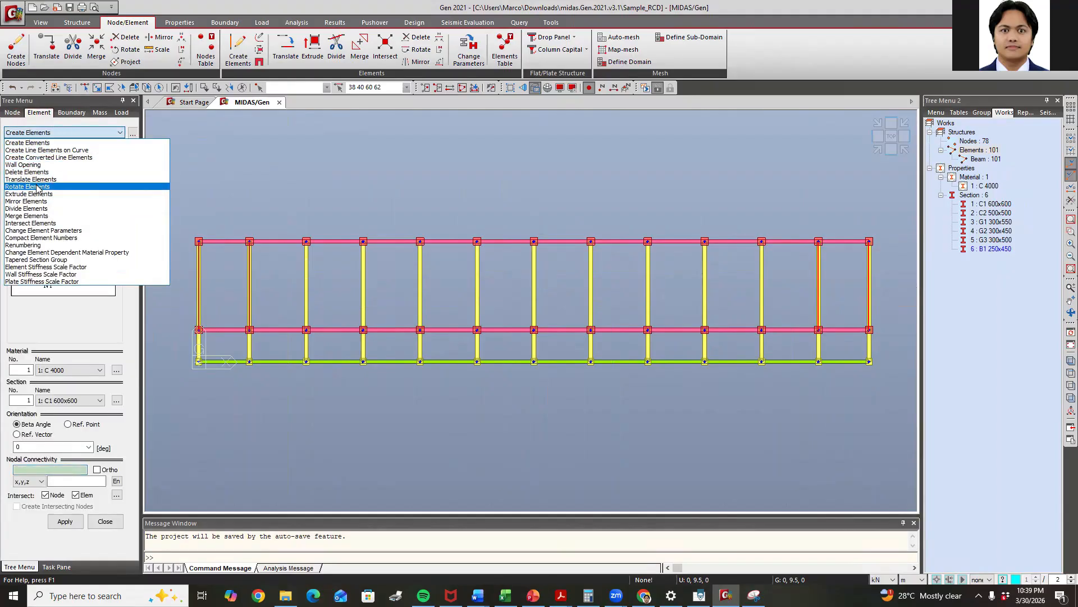
pyautogui.click(27, 208)
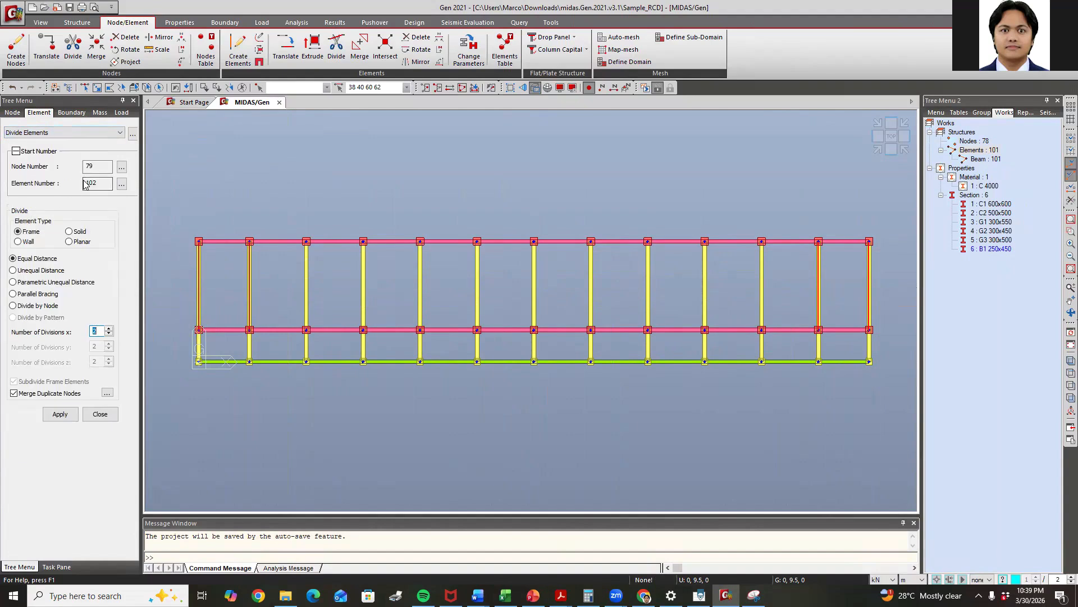
pyautogui.click(530, 595)
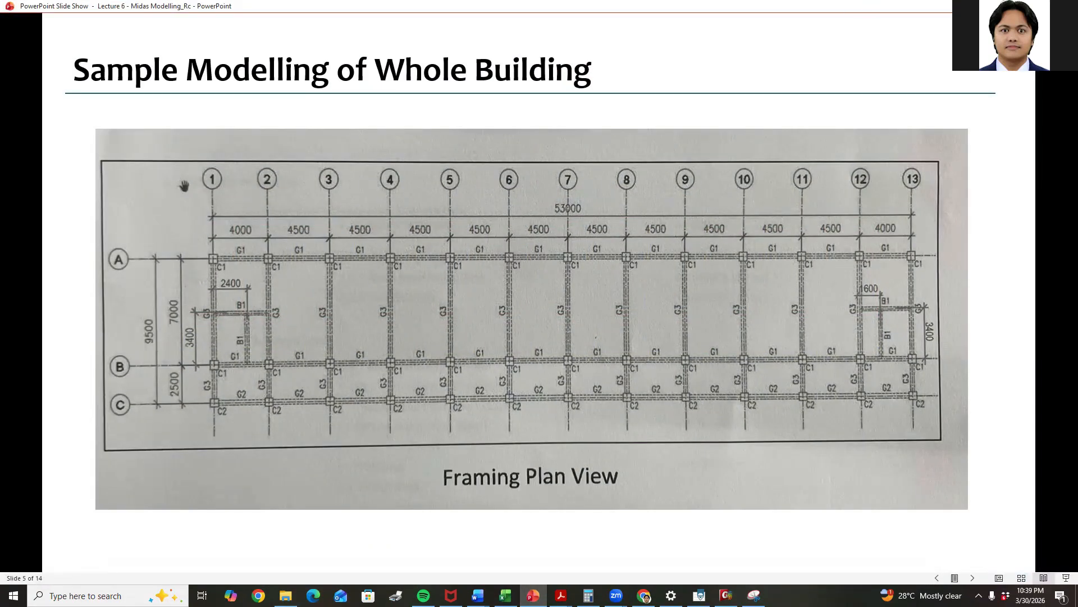
pyautogui.hotkey('alt', 'Tab')
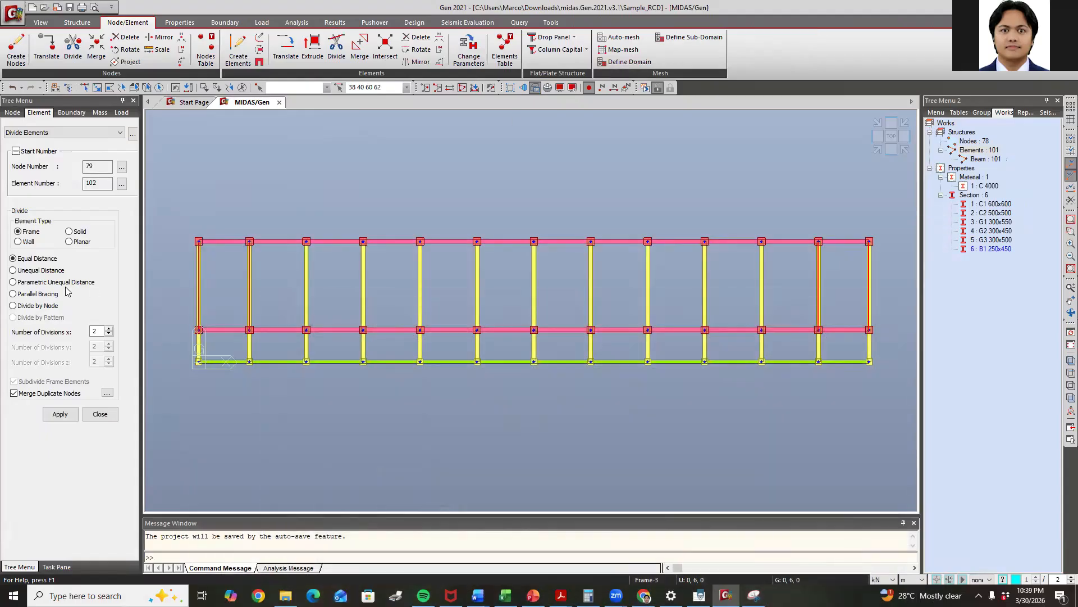
pyautogui.click(30, 272)
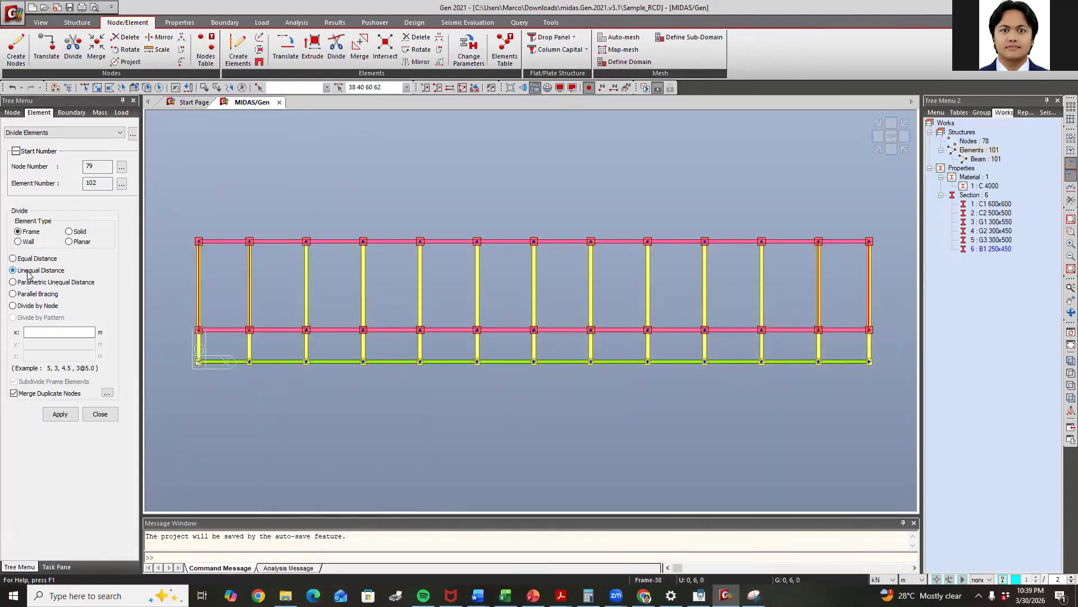
pyautogui.click(47, 330)
pyautogui.click(64, 415)
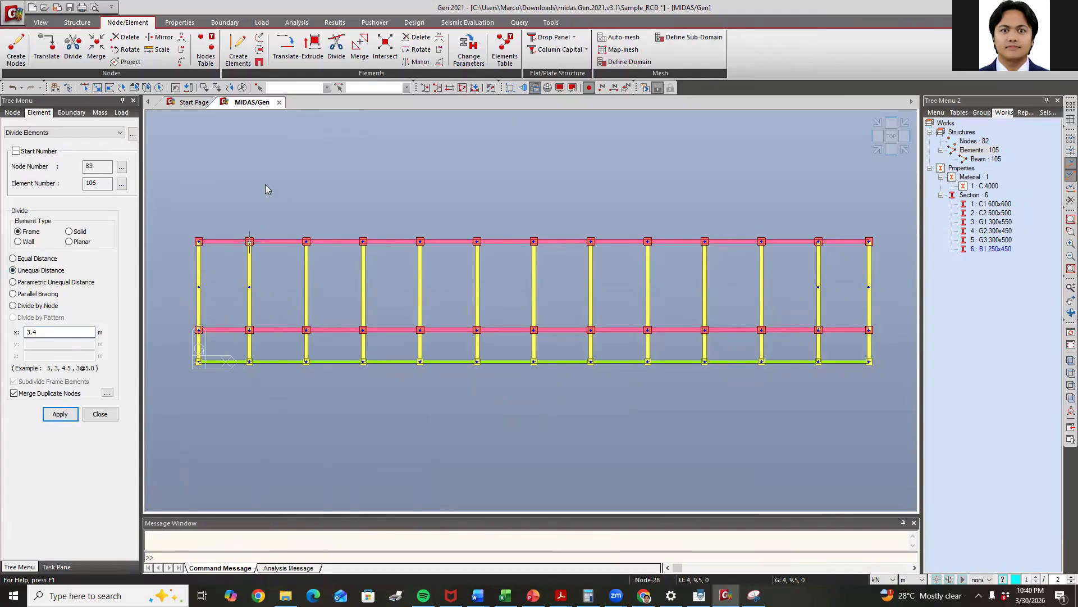
# Create beam elements of material C 4000 and section B1 250x450 between the new division nodes in bays 1-2 and 12-13
pyautogui.moveTo(249, 241)
pyautogui.click(240, 50)
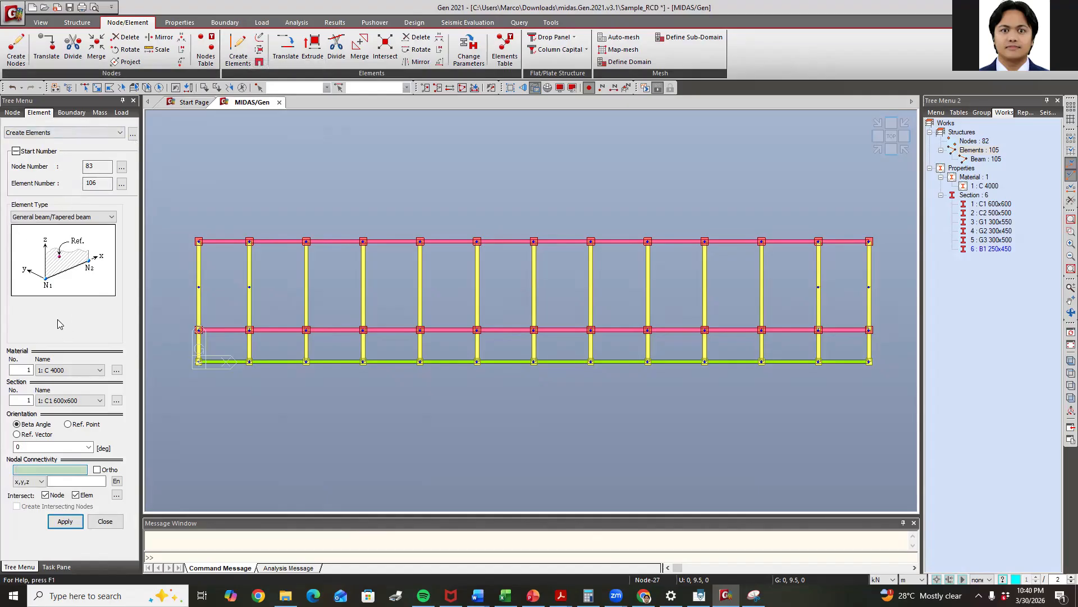
pyautogui.click(83, 371)
pyautogui.click(66, 379)
pyautogui.click(65, 370)
pyautogui.click(65, 379)
pyautogui.click(64, 400)
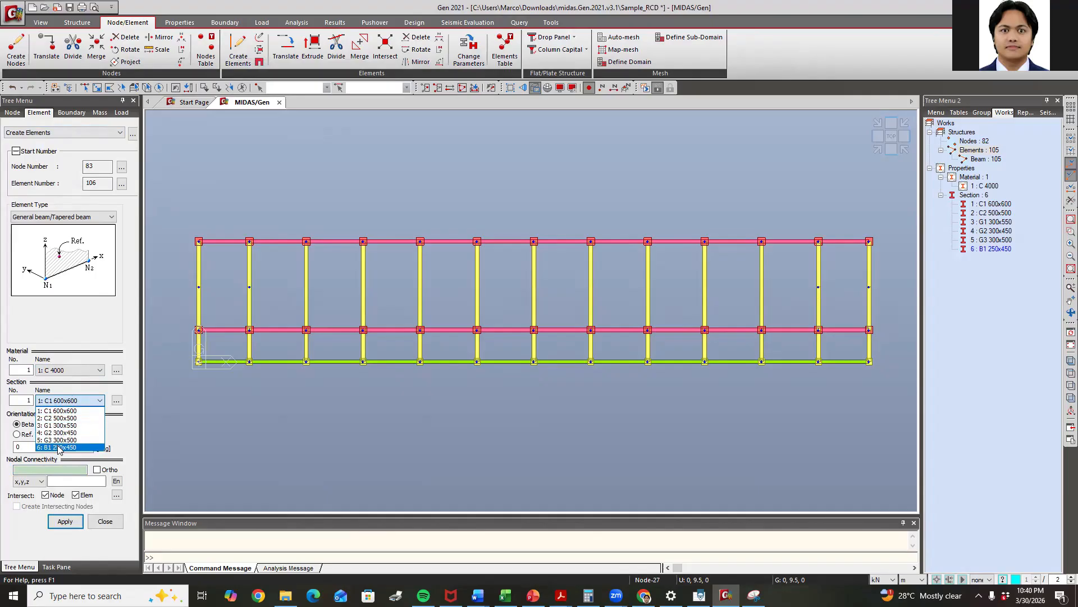
pyautogui.click(59, 447)
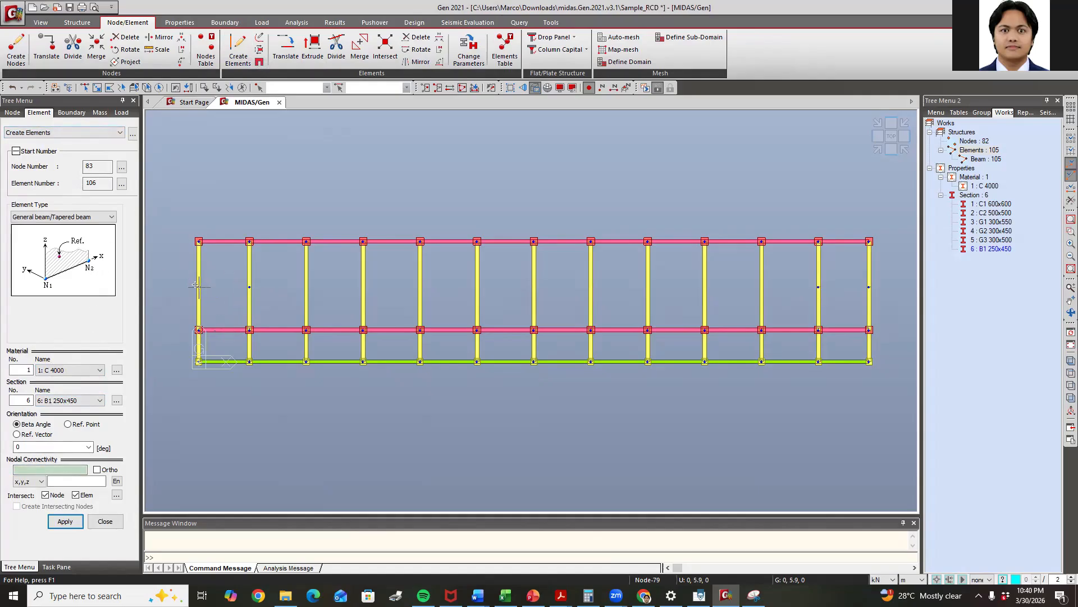
pyautogui.click(250, 287)
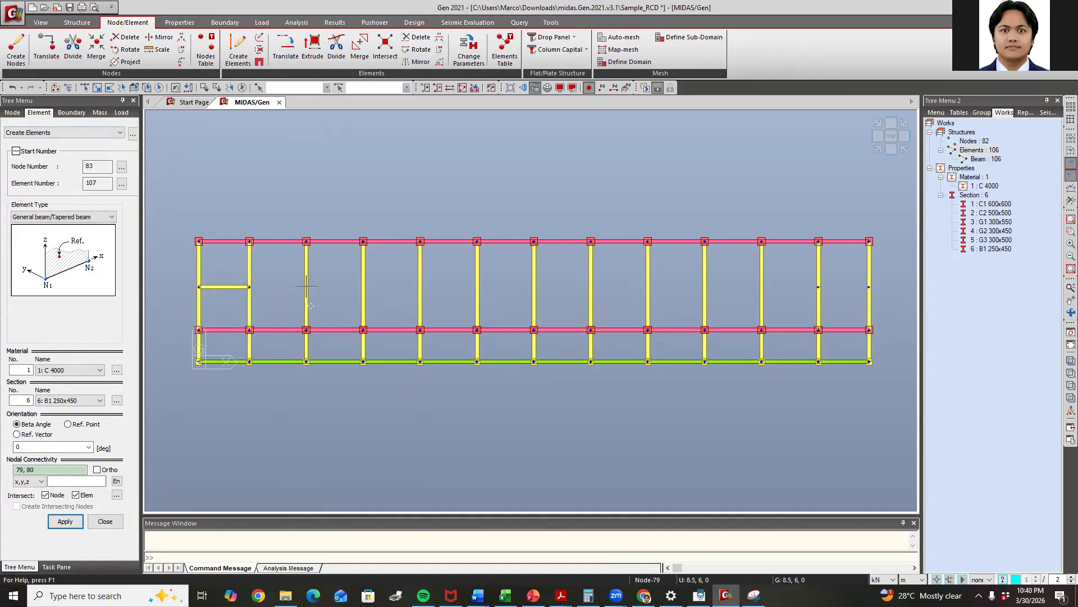
pyautogui.click(819, 287)
pyautogui.click(868, 287)
pyautogui.click(65, 522)
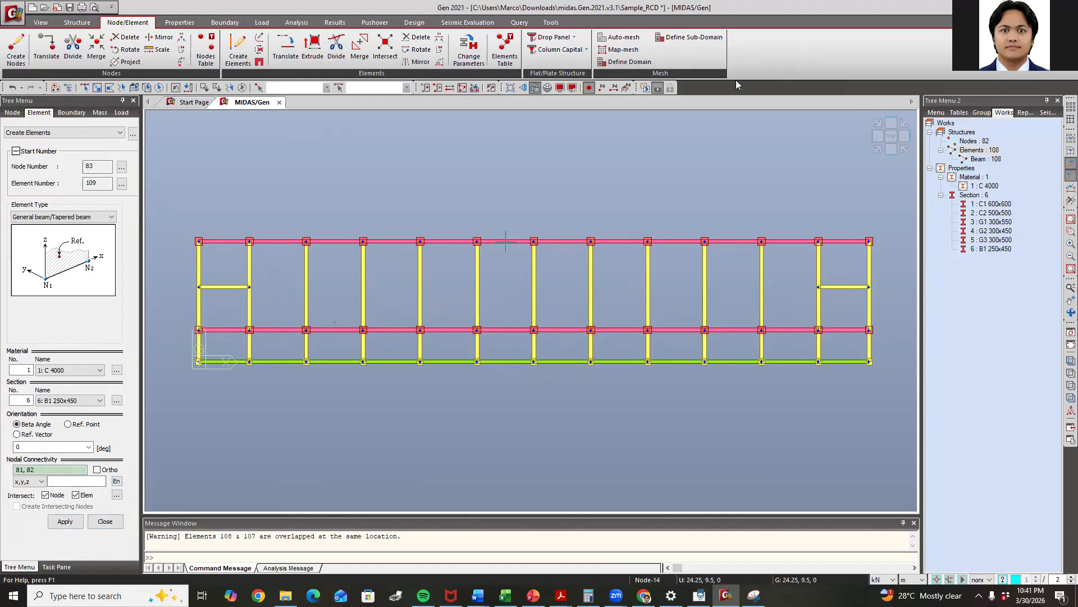
# Inspect the frame with the new B1 beams in isometric view, return to the top view and bring up the view commands
pyautogui.click(877, 150)
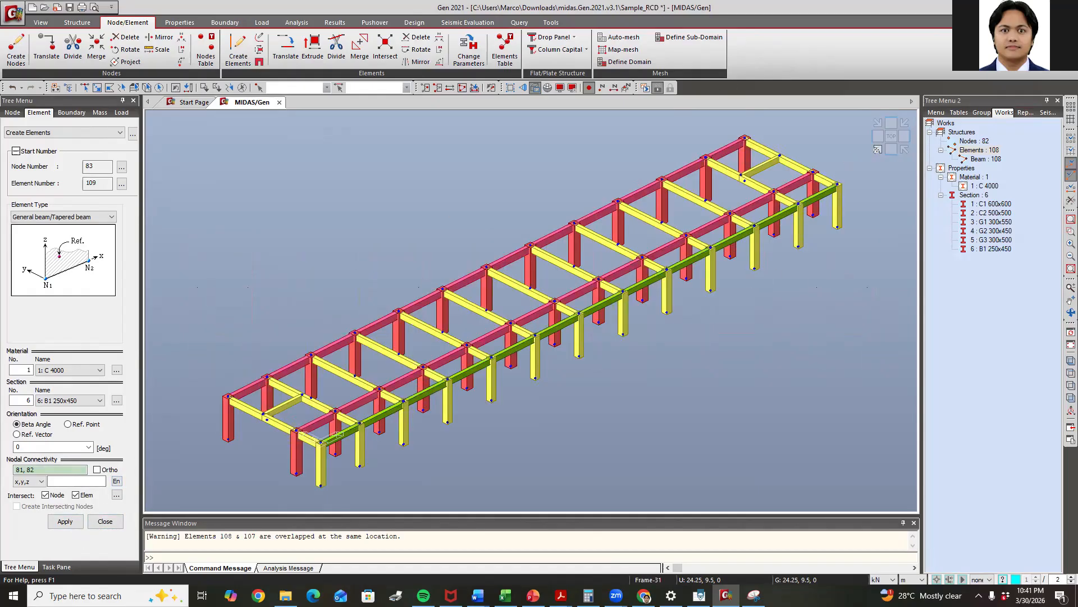
pyautogui.click(892, 135)
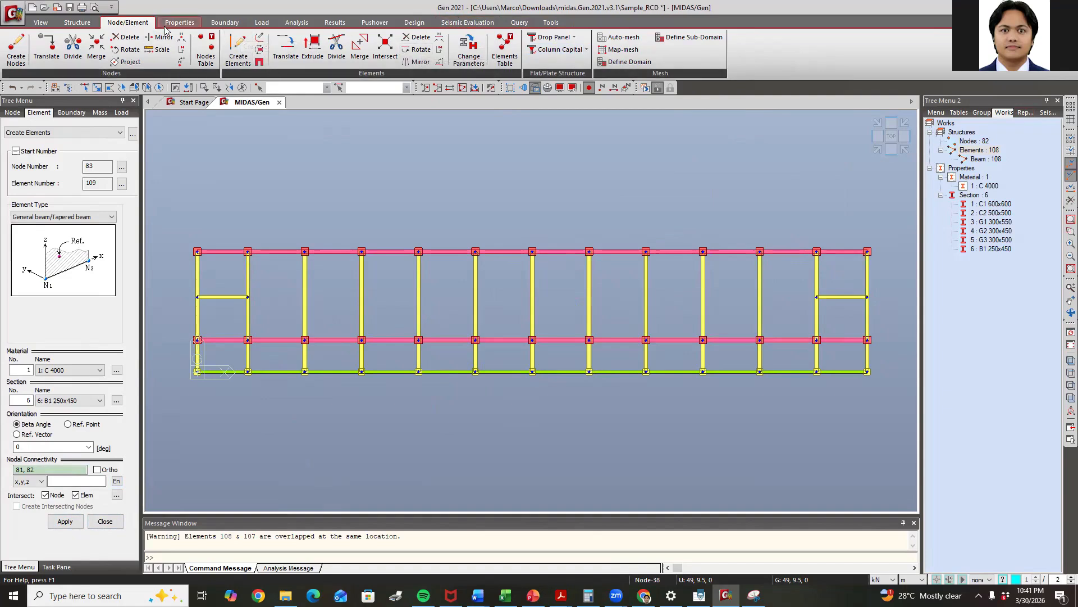
pyautogui.click(70, 23)
pyautogui.click(40, 23)
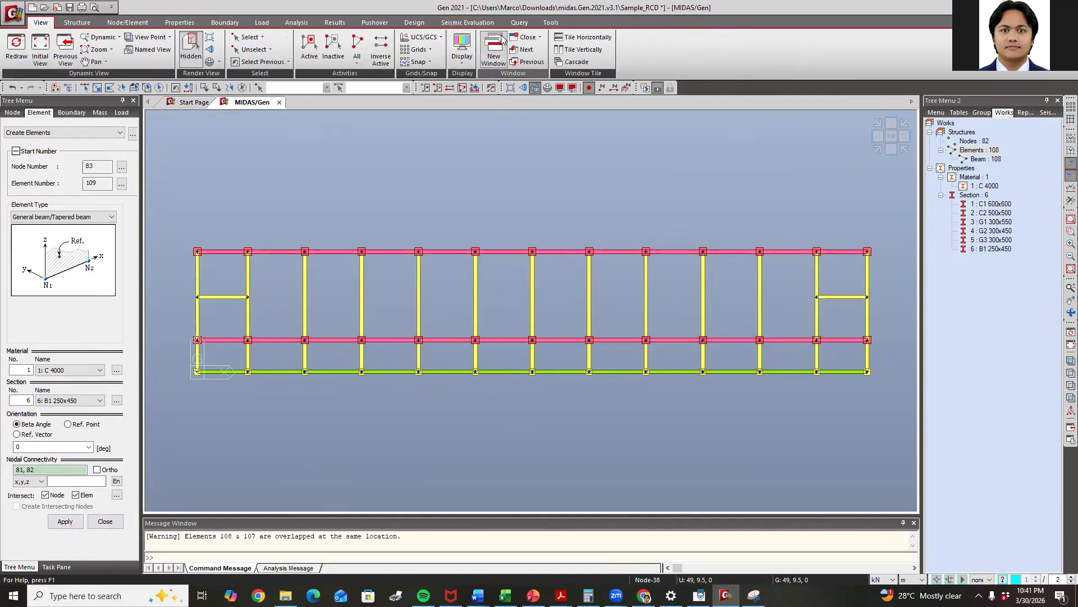
# Recolour the model's elements with random colours per section in the display options
pyautogui.click(460, 52)
pyautogui.click(487, 79)
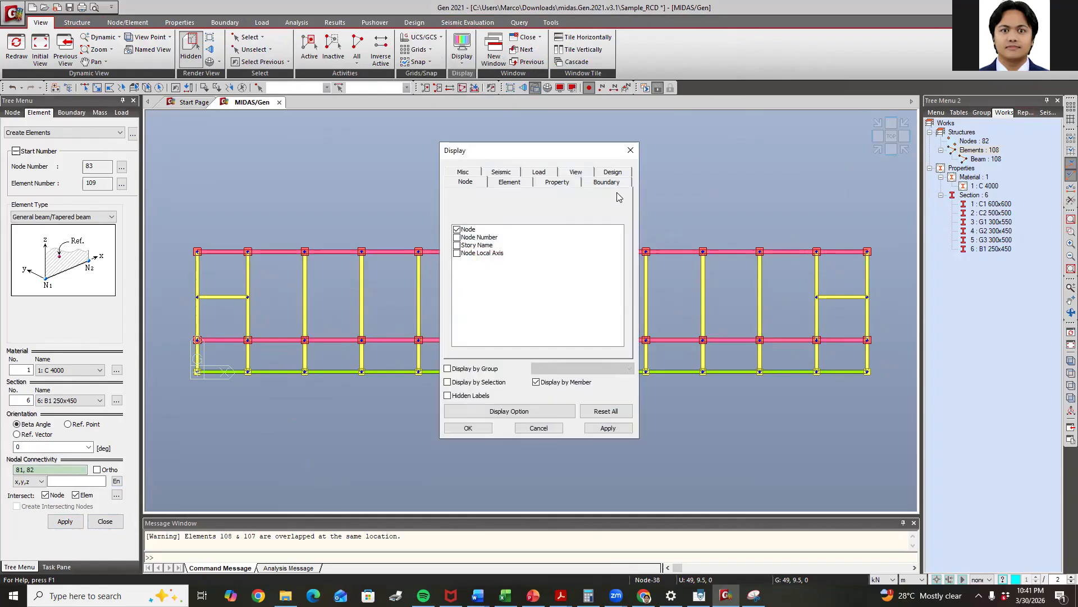
pyautogui.click(631, 150)
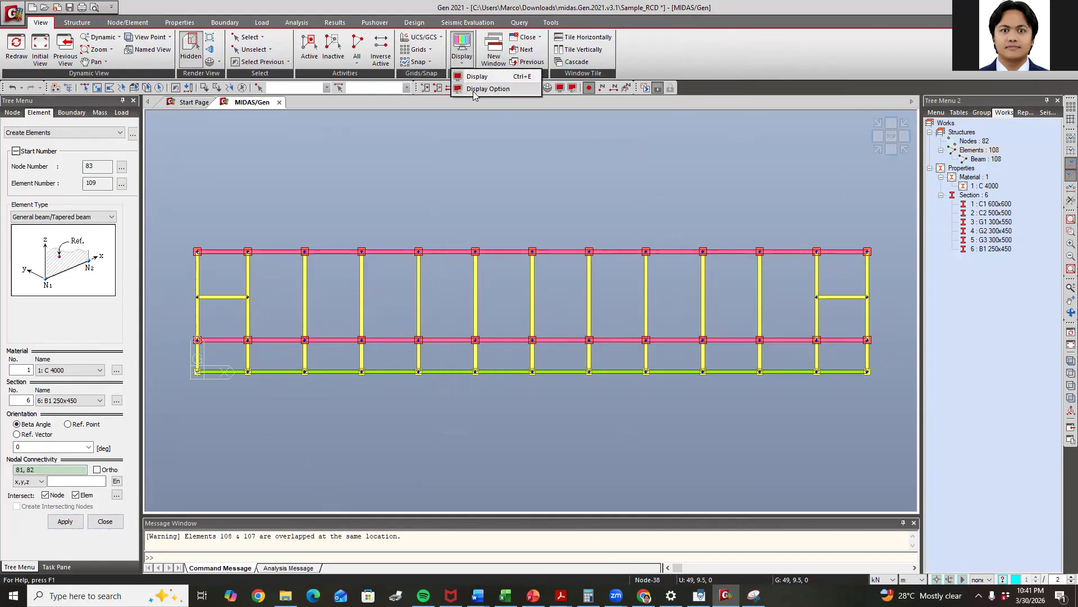
pyautogui.hotkey('ctrl', 'F11')
pyautogui.click(535, 203)
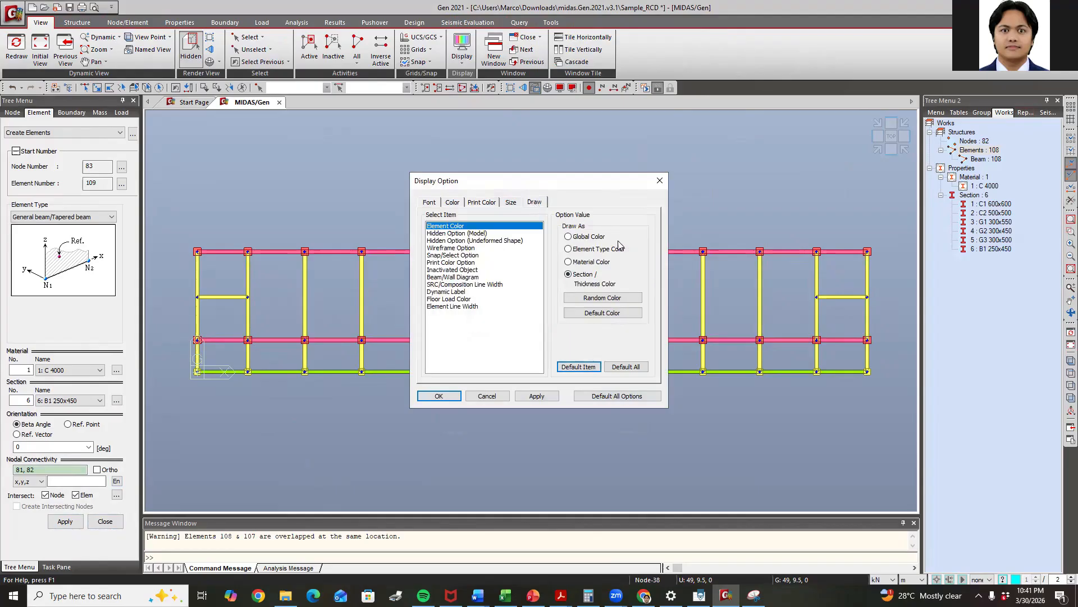
pyautogui.click(603, 297)
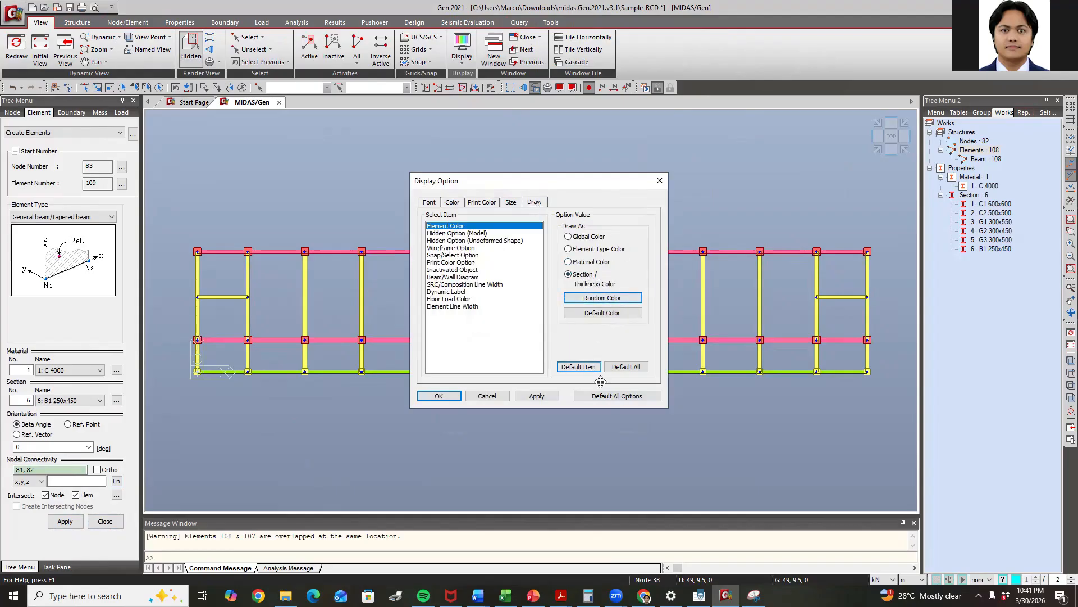
pyautogui.click(535, 397)
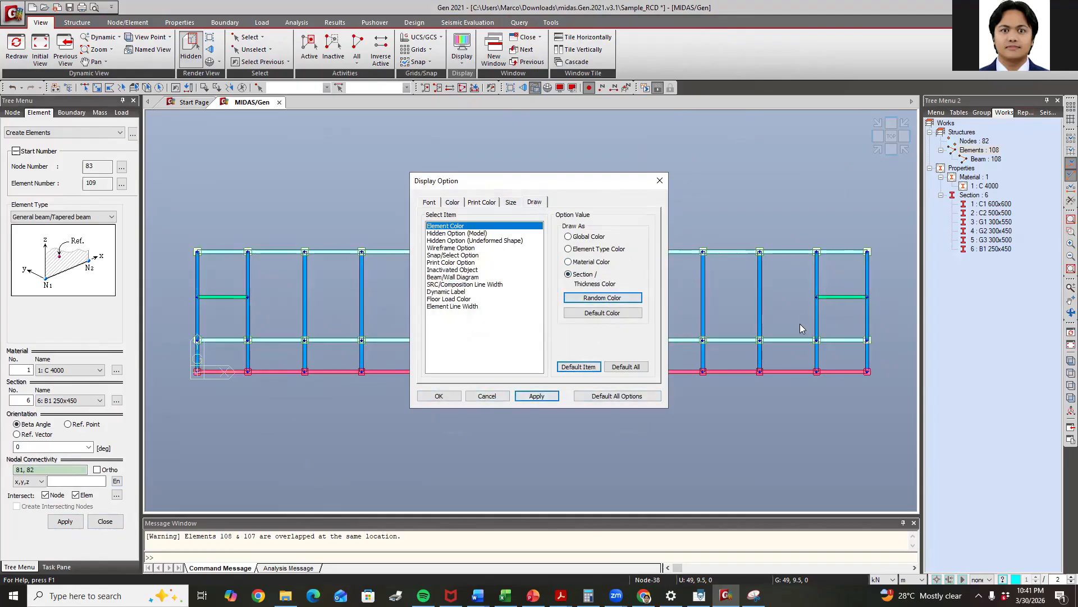
pyautogui.click(660, 180)
# Divide the secondary beam B1 and the grid B girder in bay 1-2 at an unequal distance of 2.4 m, per the framing plan
pyautogui.scroll(2, 846, 320)
pyautogui.moveTo(355, 278); pyautogui.dragTo(553, 270, button='middle')
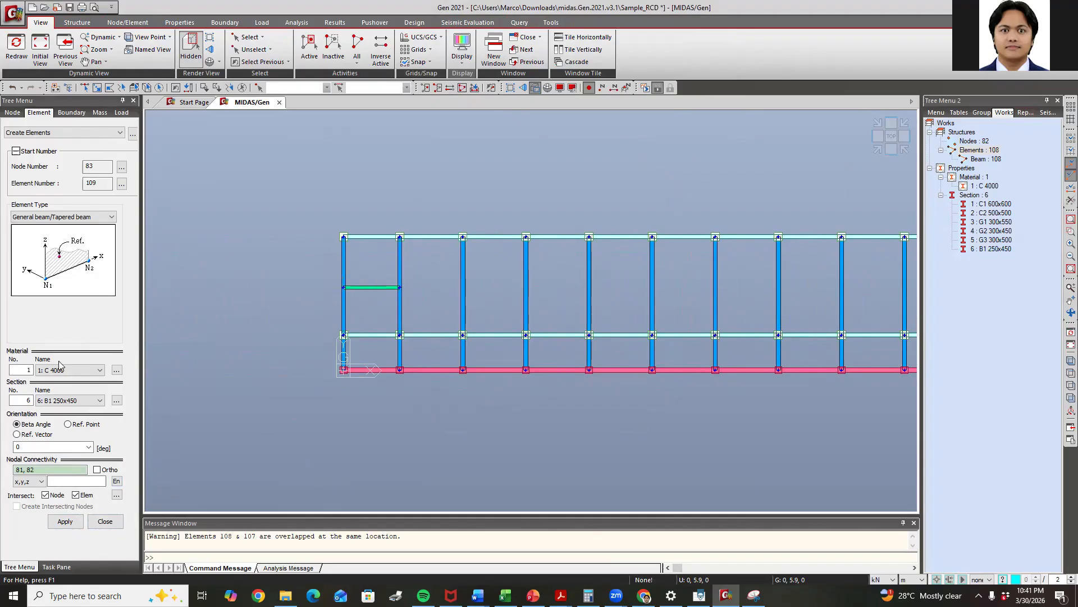
pyautogui.click(87, 88)
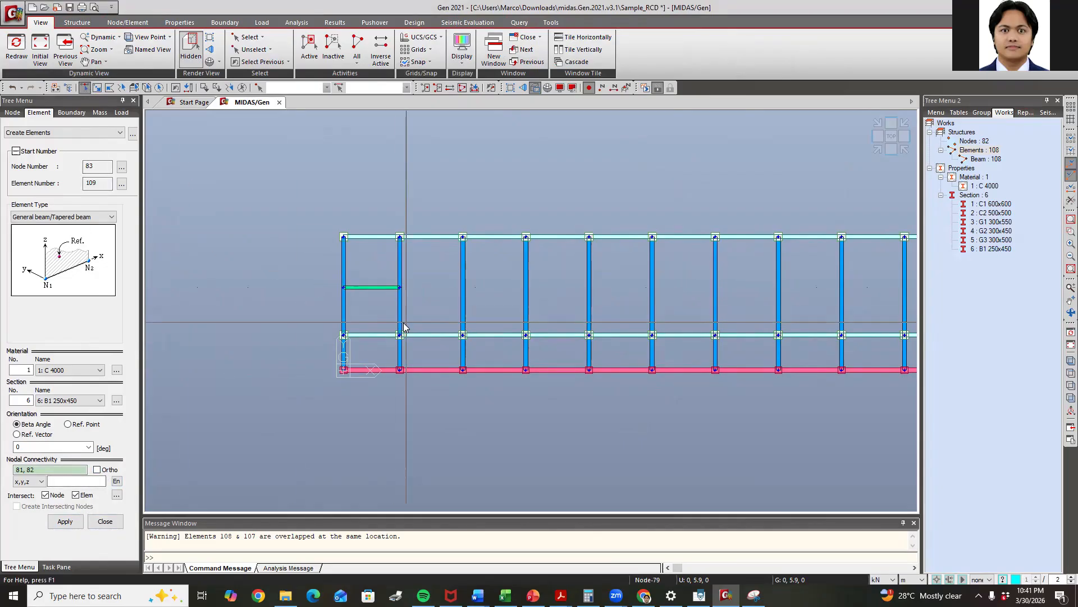
pyautogui.click(365, 287)
pyautogui.moveTo(726, 291); pyautogui.dragTo(534, 303, button='middle')
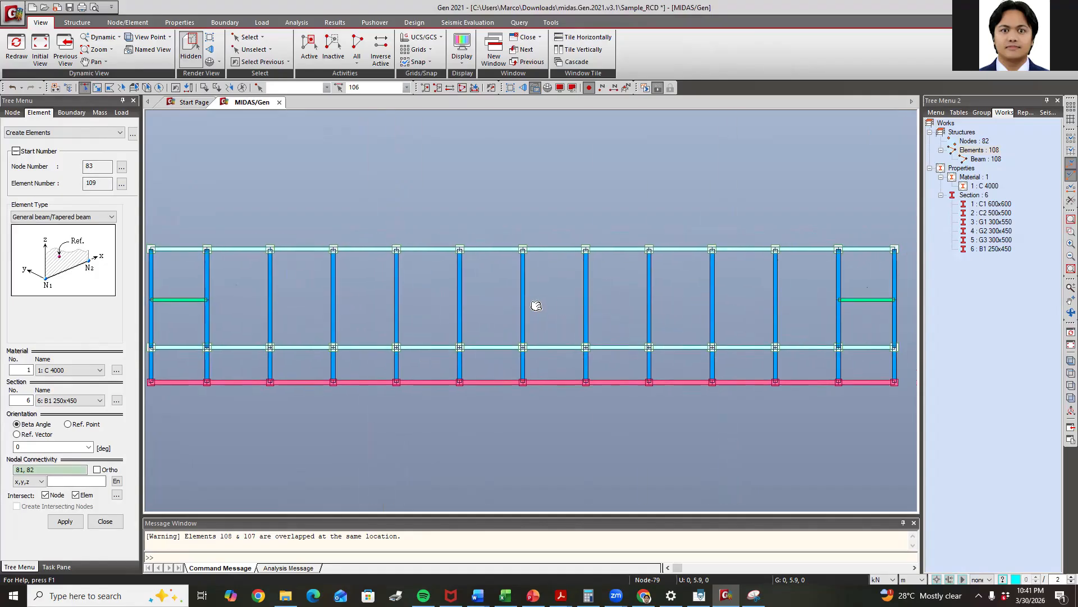
pyautogui.moveTo(258, 324); pyautogui.dragTo(331, 318, button='middle')
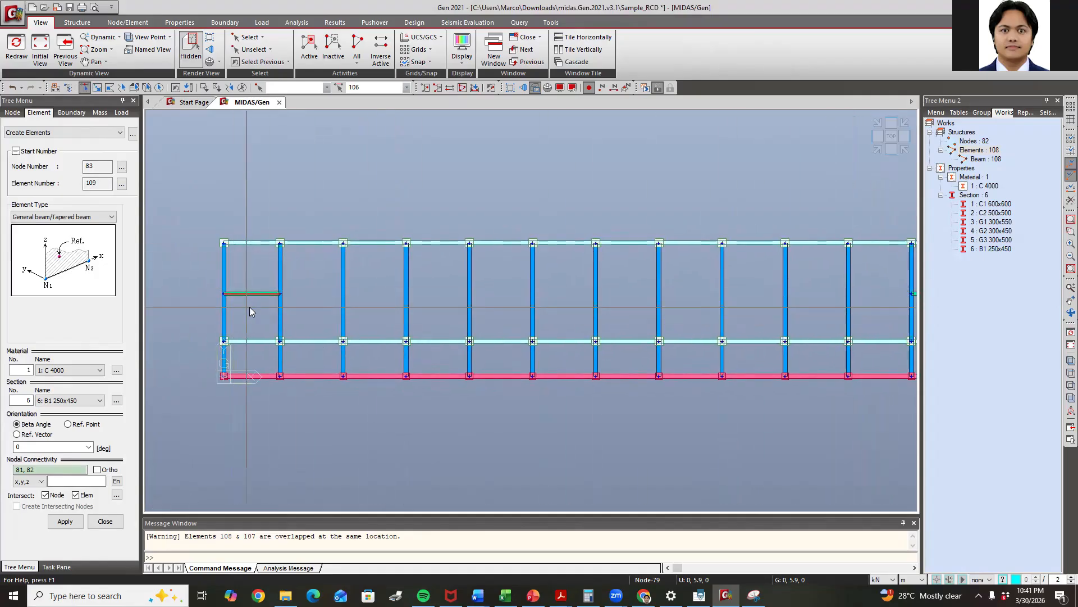
pyautogui.click(252, 340)
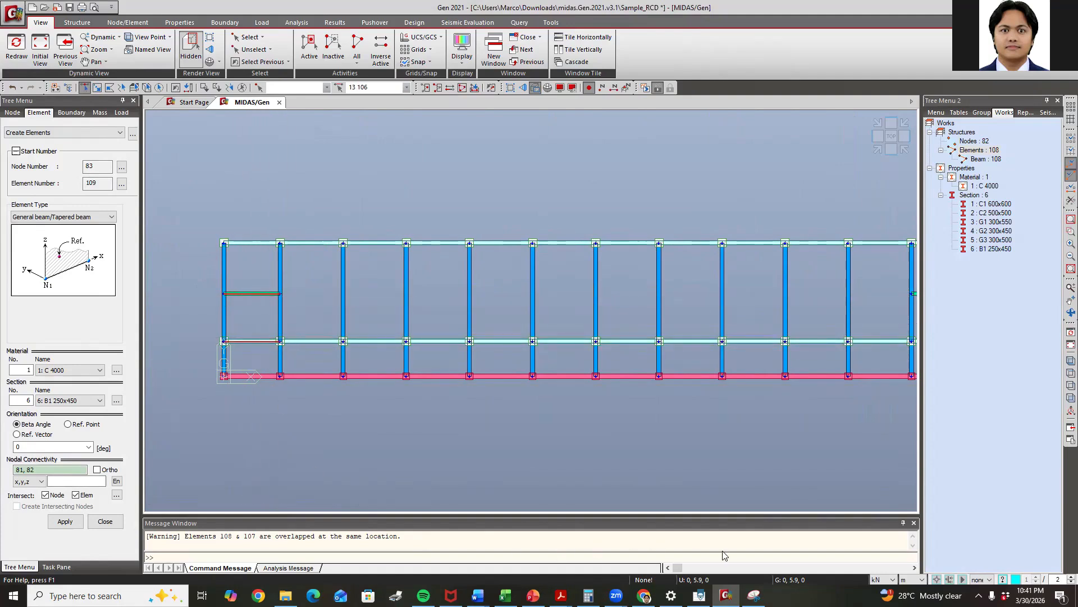
pyautogui.click(533, 595)
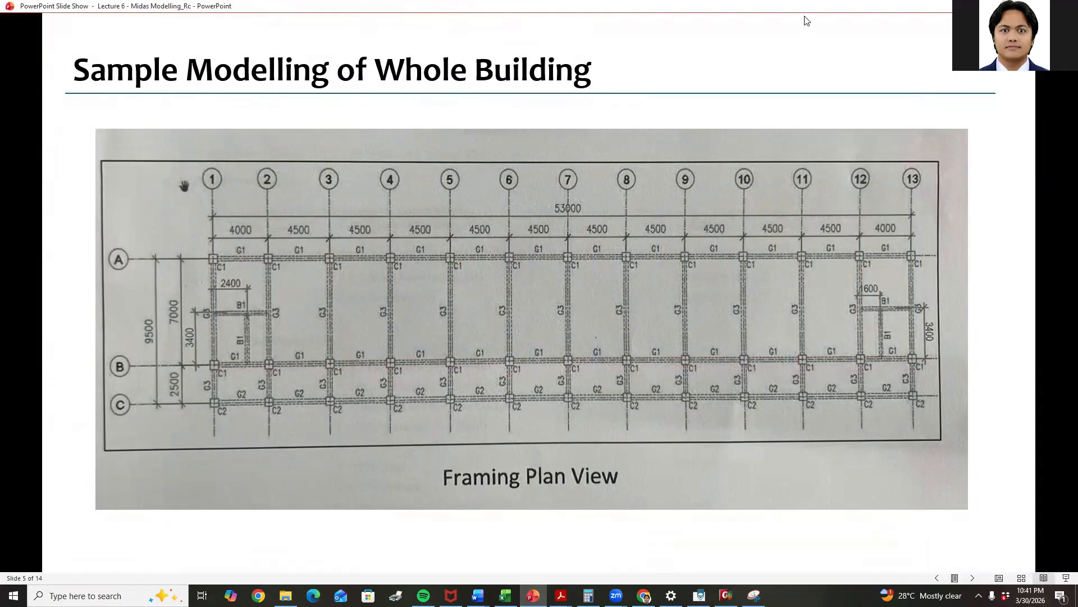
pyautogui.hotkey('alt', 'Tab')
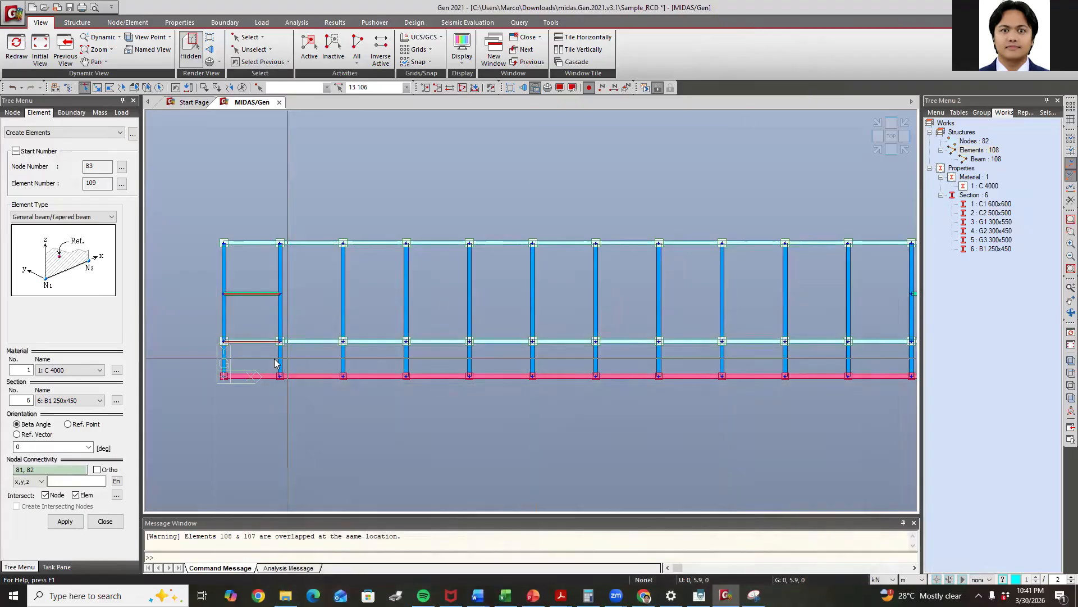
pyautogui.click(78, 132)
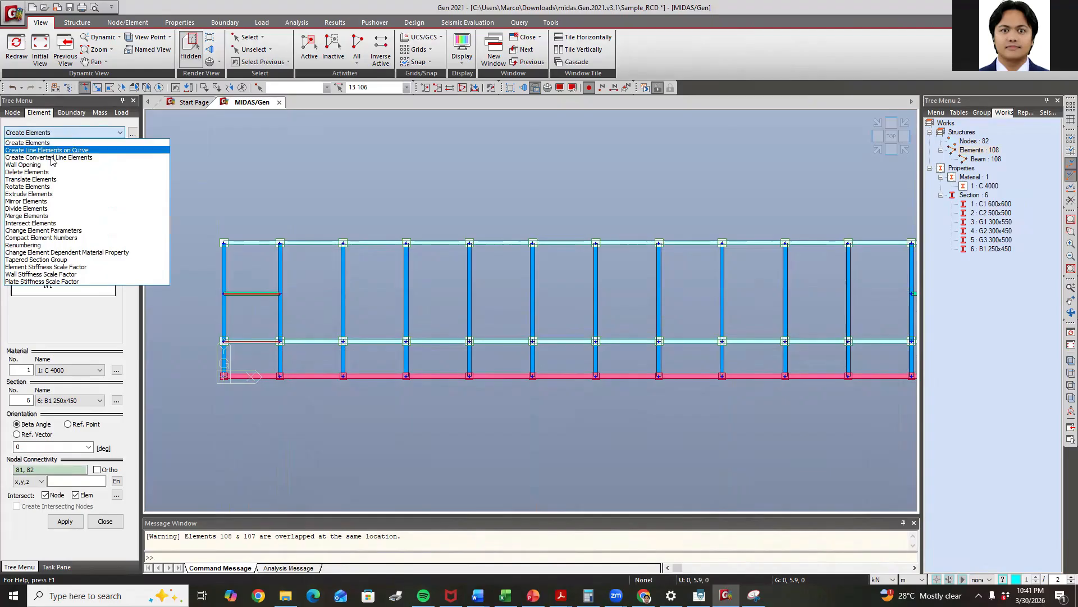
pyautogui.click(32, 208)
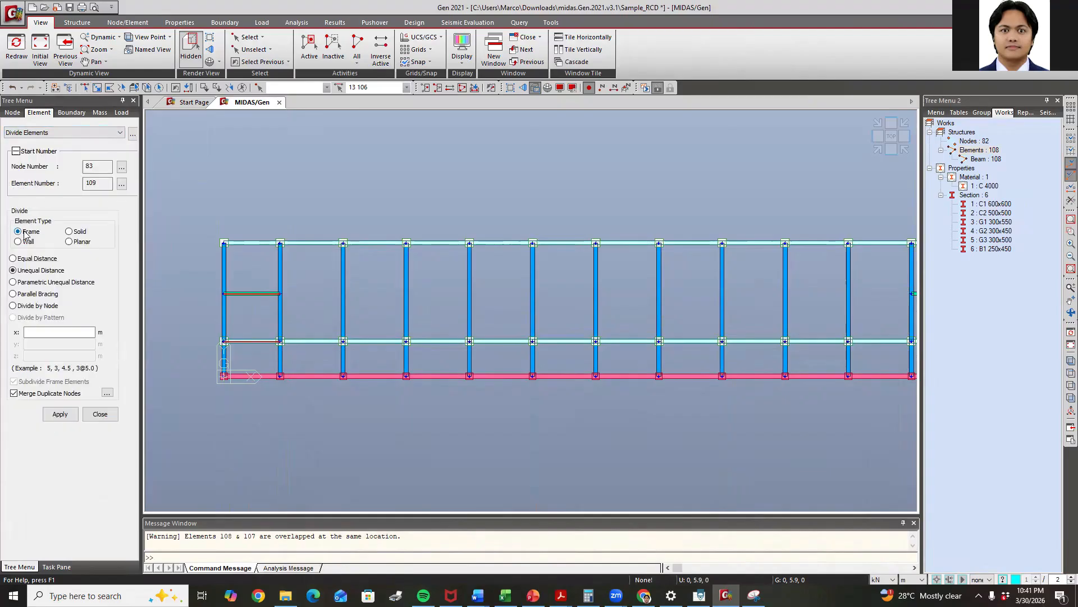
pyautogui.click(38, 332)
pyautogui.click(533, 595)
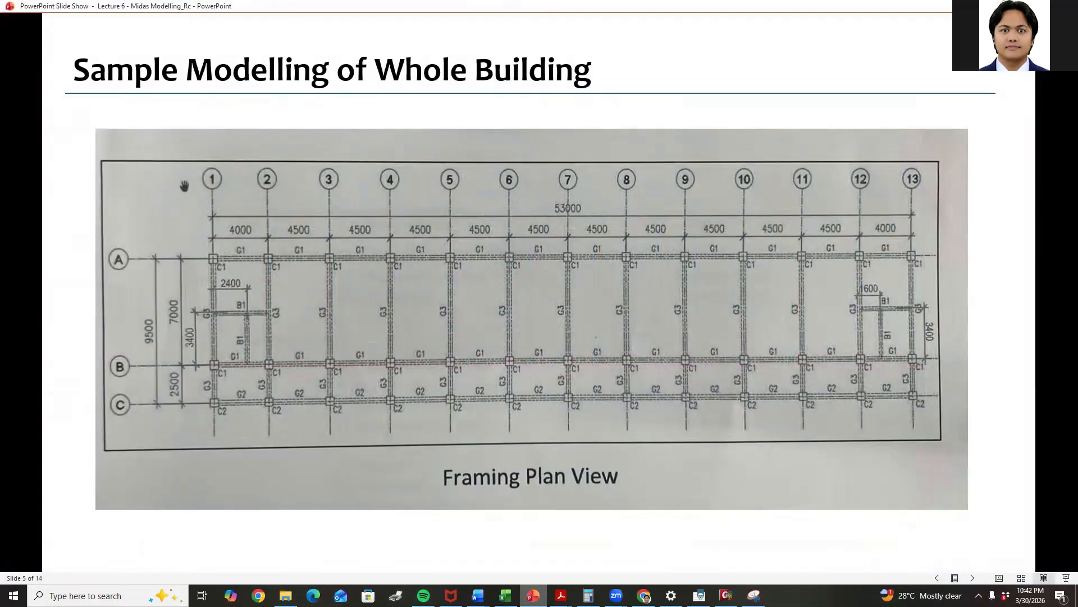
pyautogui.hotkey('alt', 'Tab')
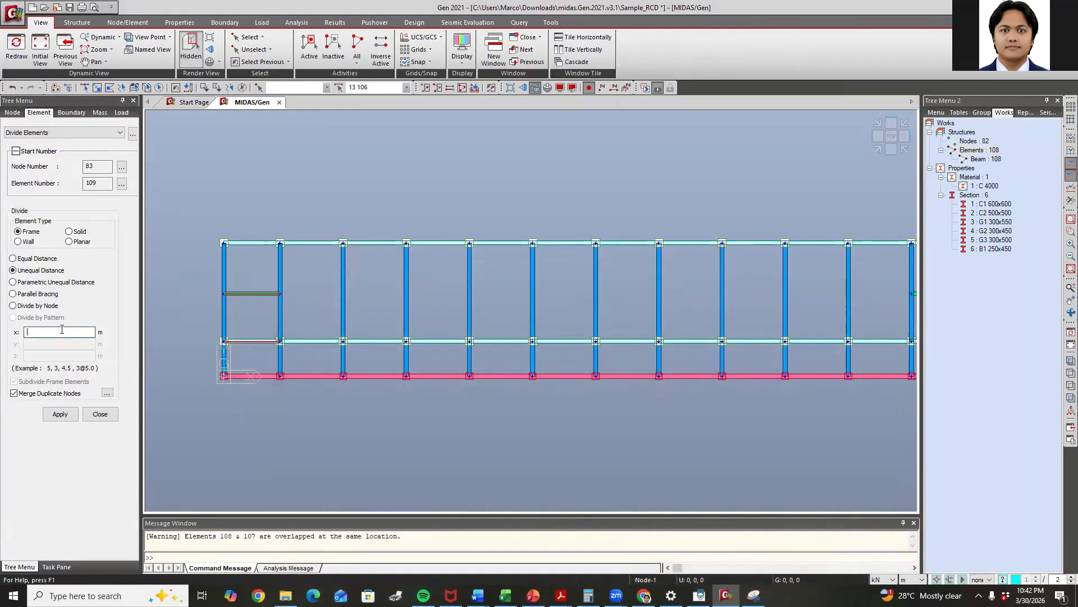
pyautogui.write('2.4')
pyautogui.click(60, 414)
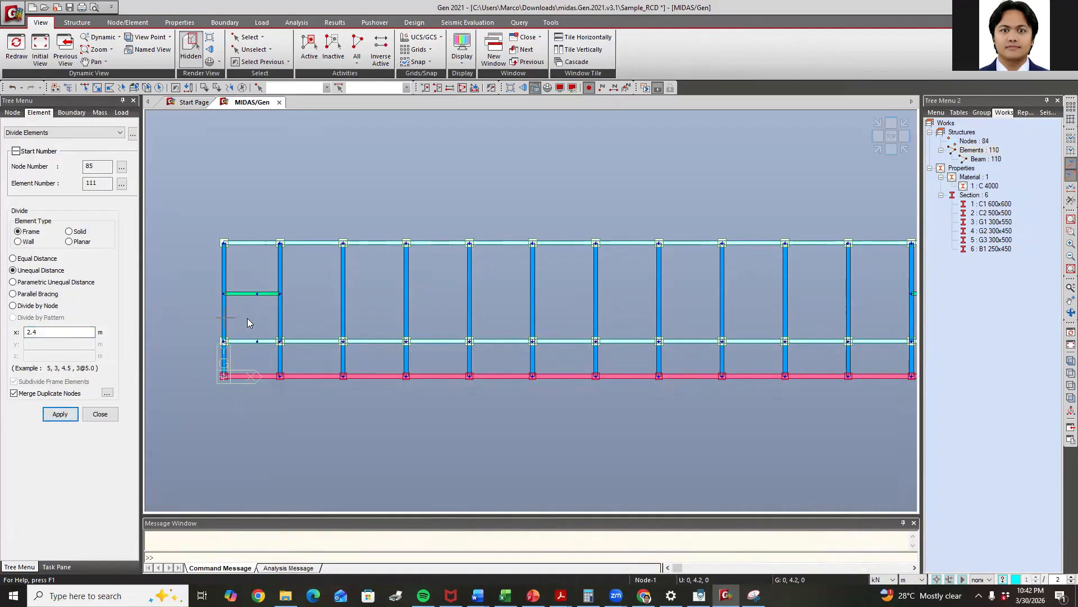
# Divide the secondary beam B1 and the grid B girder in bay 12-13 at an unequal distance of 1.6 m, per the framing plan
pyautogui.keyDown('ctrl'); pyautogui.moveTo(382, 373); pyautogui.dragTo(731, 296, button='middle'); pyautogui.keyUp('ctrl')
pyautogui.click(84, 88)
pyautogui.click(713, 282)
pyautogui.click(724, 331)
pyautogui.click(533, 596)
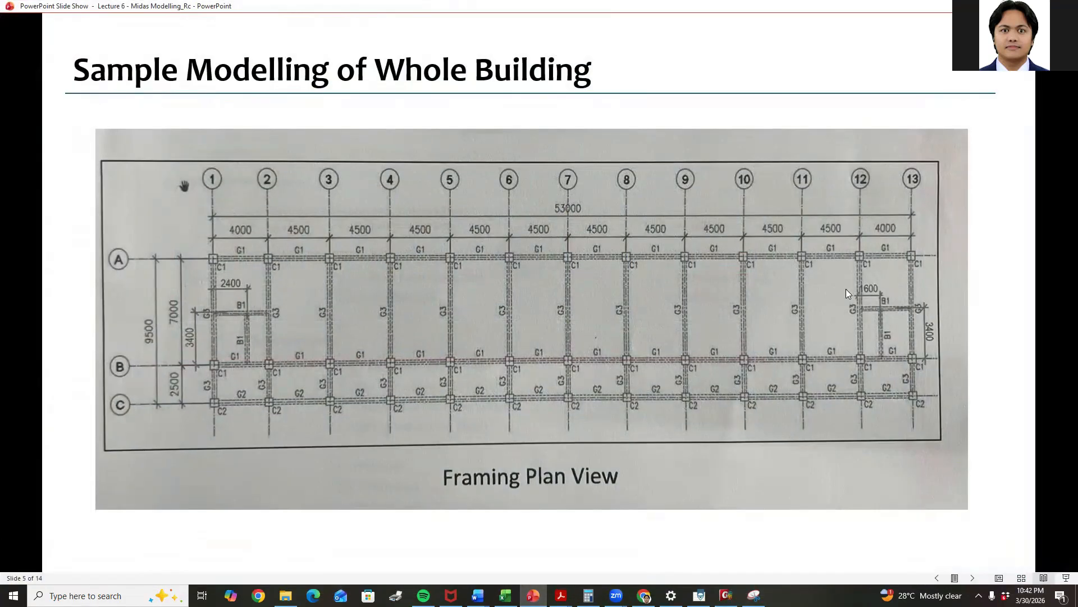
pyautogui.hotkey('alt', 'Tab')
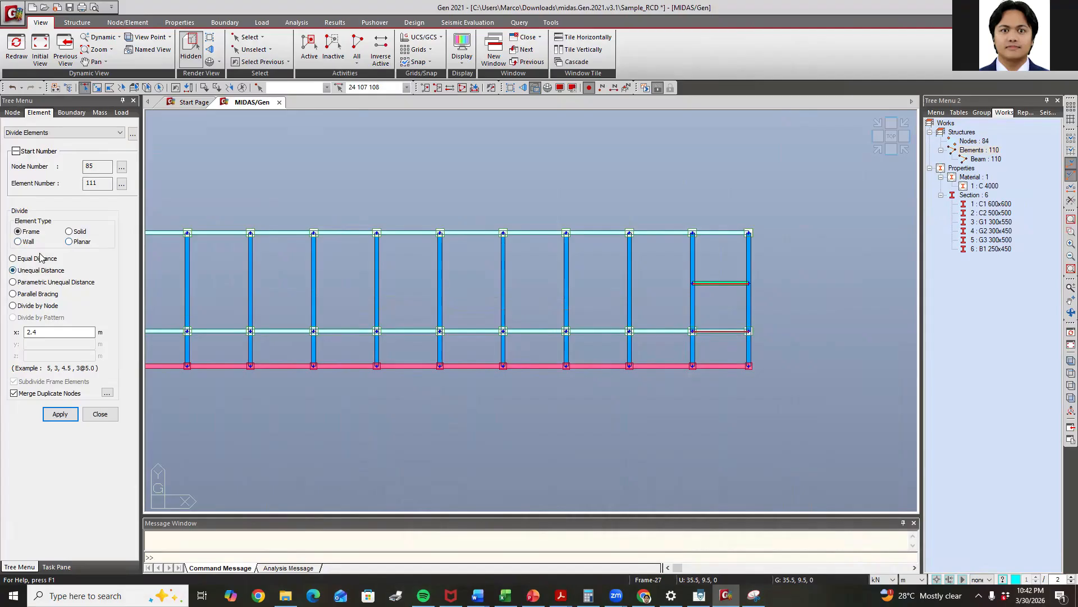
pyautogui.doubleClick(42, 332)
pyautogui.write('1.6')
pyautogui.click(60, 413)
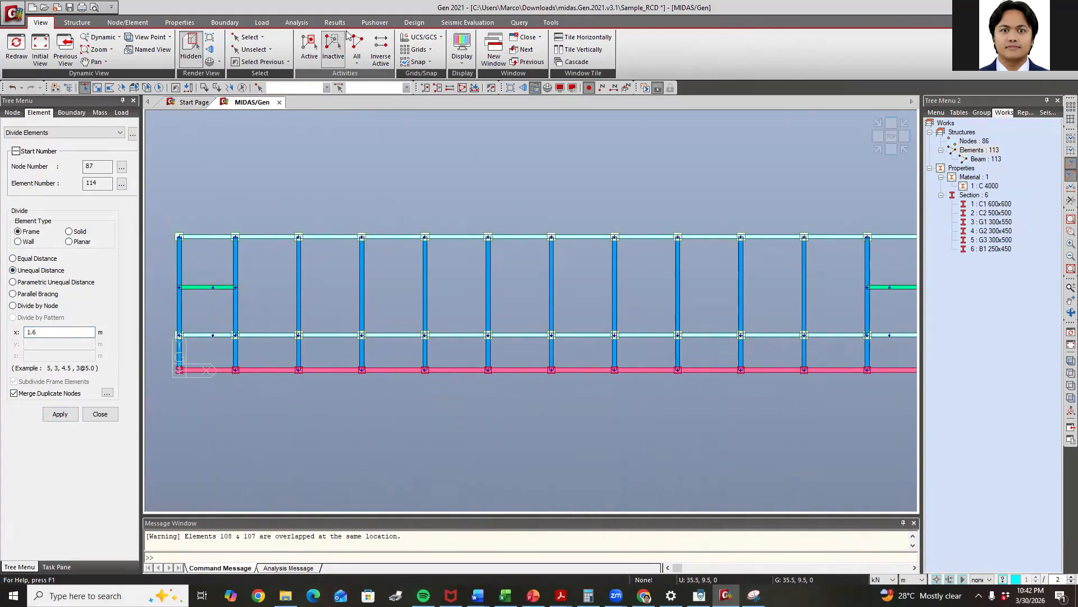
# Create a beam element of material C 4000 and section B1 250x450 between the two 2.4 m division nodes in bay 1-2
pyautogui.click(119, 24)
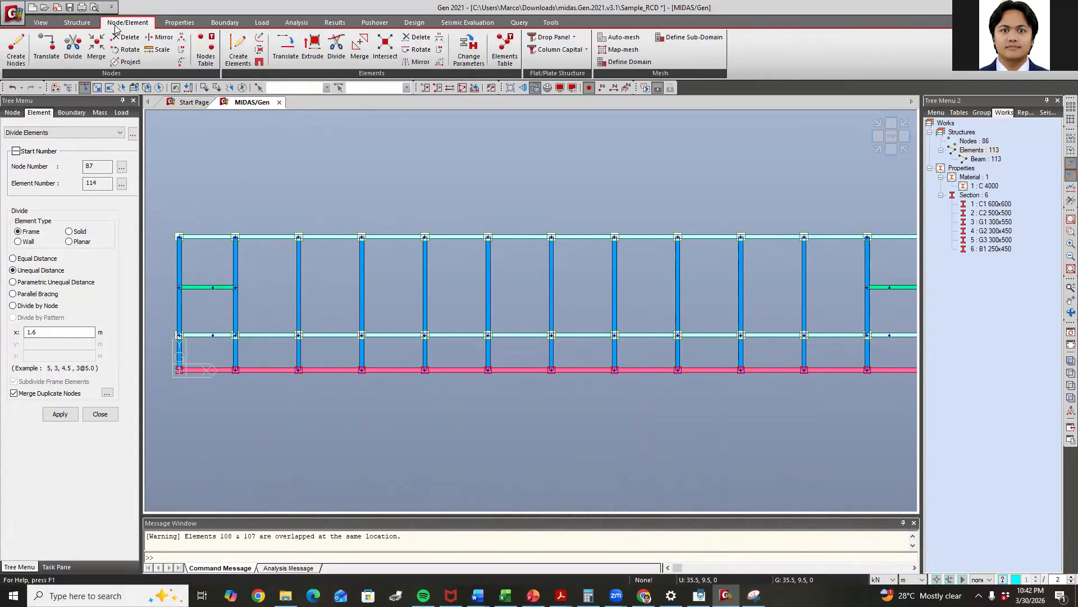
pyautogui.click(238, 49)
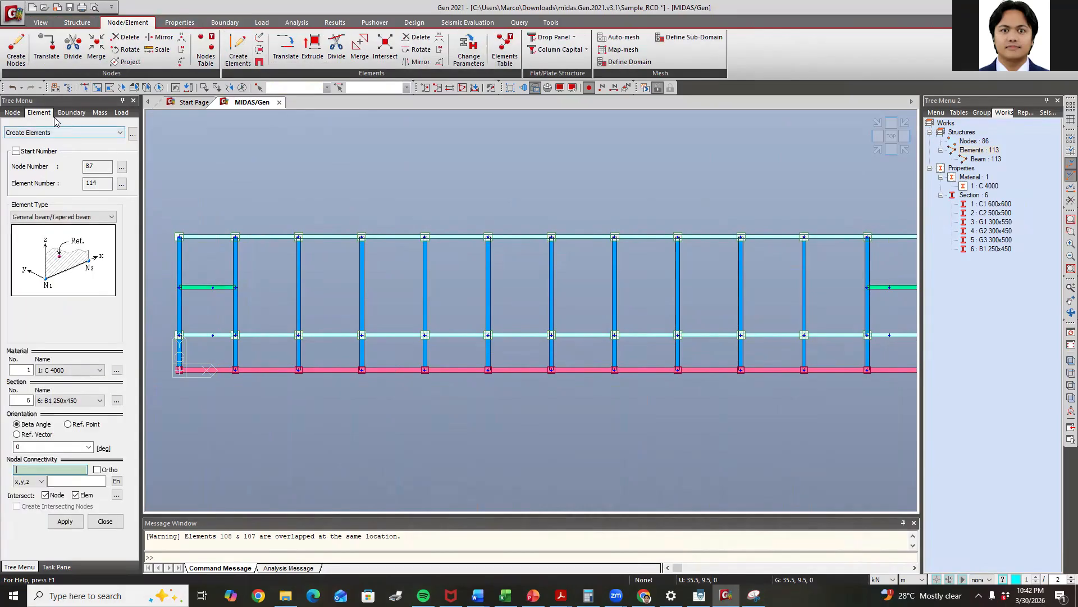
pyautogui.click(76, 400)
pyautogui.click(56, 446)
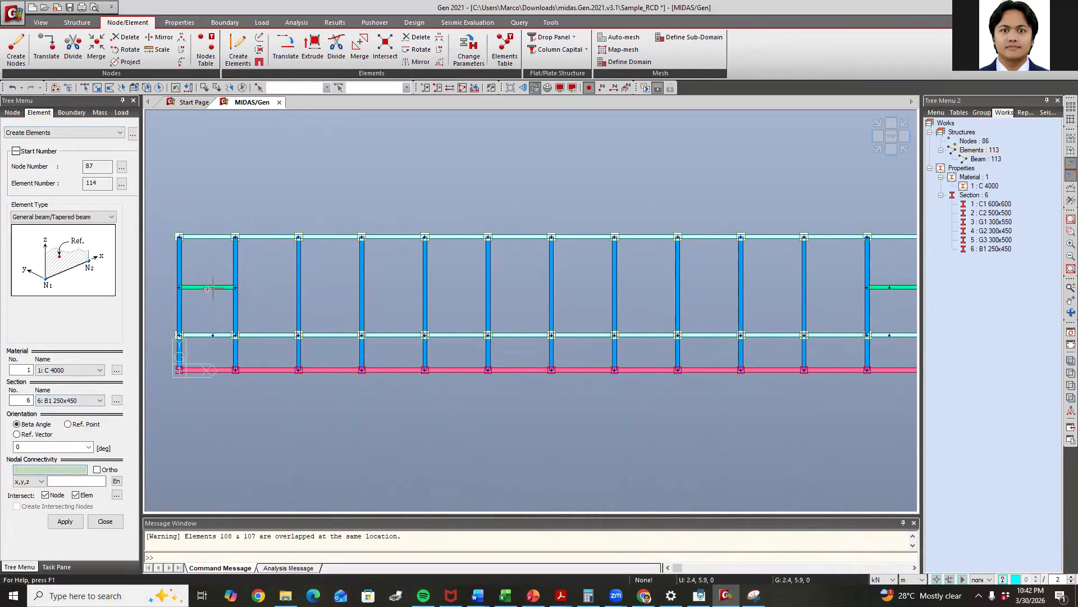
pyautogui.click(213, 336)
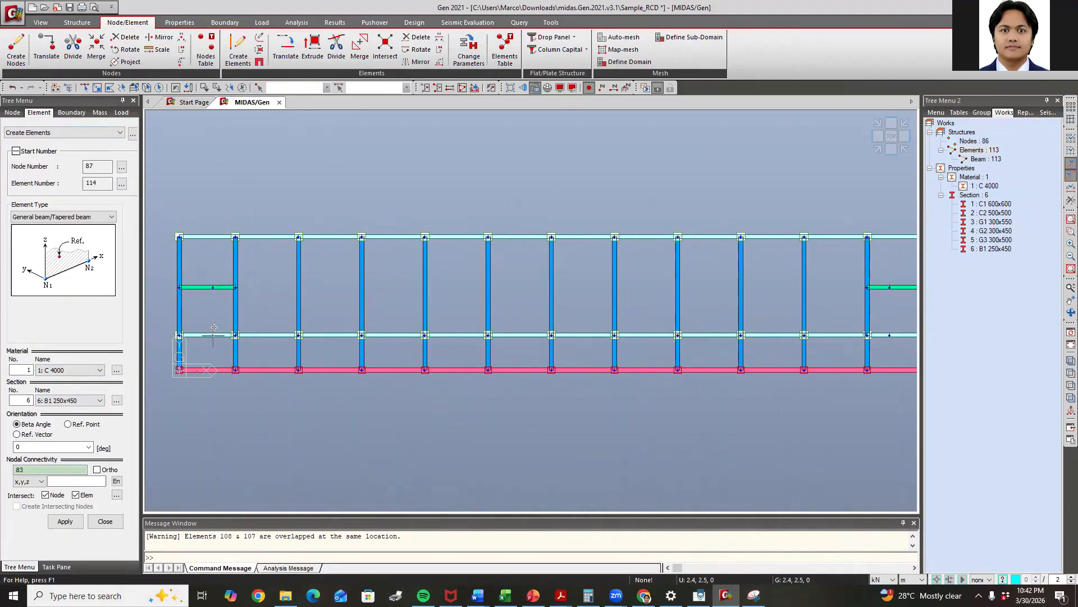
# Create B1 250x450 beams joining the middle longitudinal girder line to the short secondary beam in both end bays
pyautogui.click(212, 289)
pyautogui.moveTo(736, 304); pyautogui.dragTo(523, 287, button='middle')
pyautogui.click(678, 318)
pyautogui.click(678, 270)
pyautogui.moveTo(377, 286); pyautogui.dragTo(524, 294, button='middle')
pyautogui.moveTo(340, 296); pyautogui.dragTo(409, 280, button='middle')
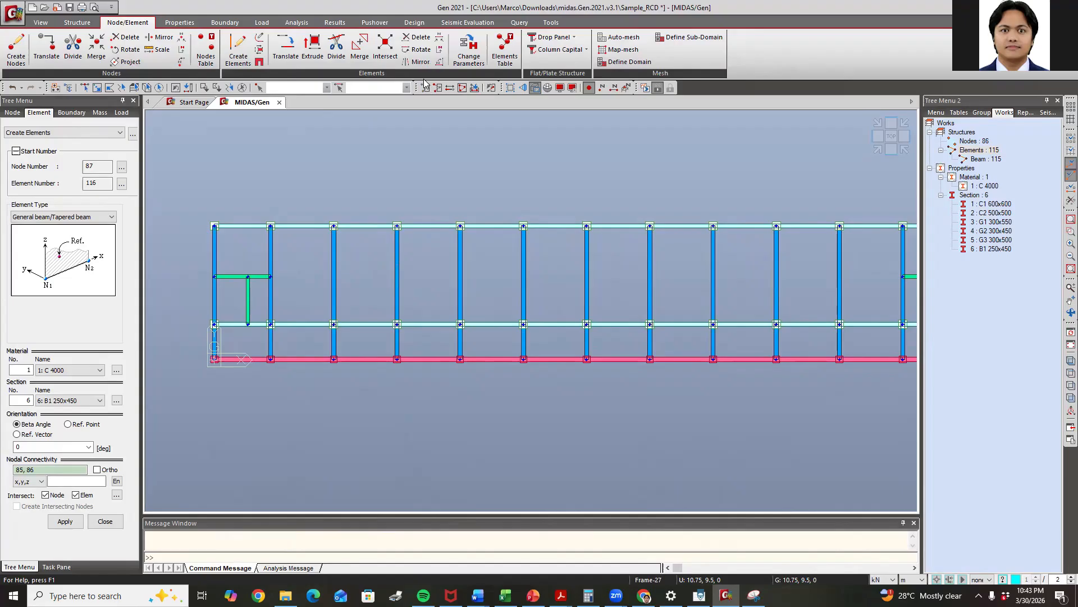
pyautogui.moveTo(642, 211); pyautogui.dragTo(572, 204, button='middle')
# Switch to the PowerPoint lecture, review the framing plan, design criteria and section and stiffness property slides, and return to the Gen model
pyautogui.click(533, 596)
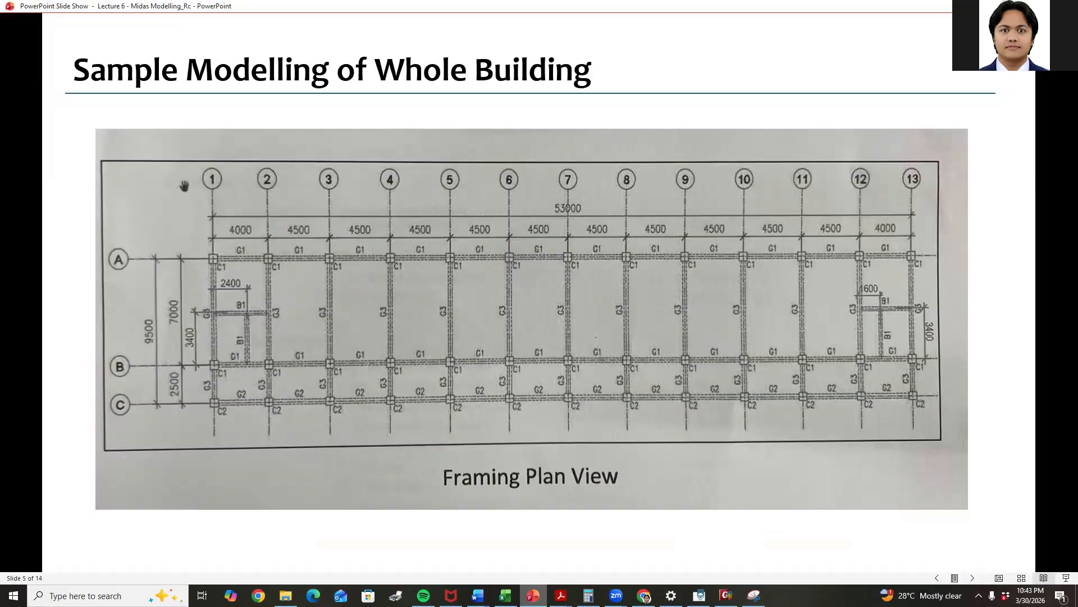
pyautogui.scroll(-2, 506, 401)
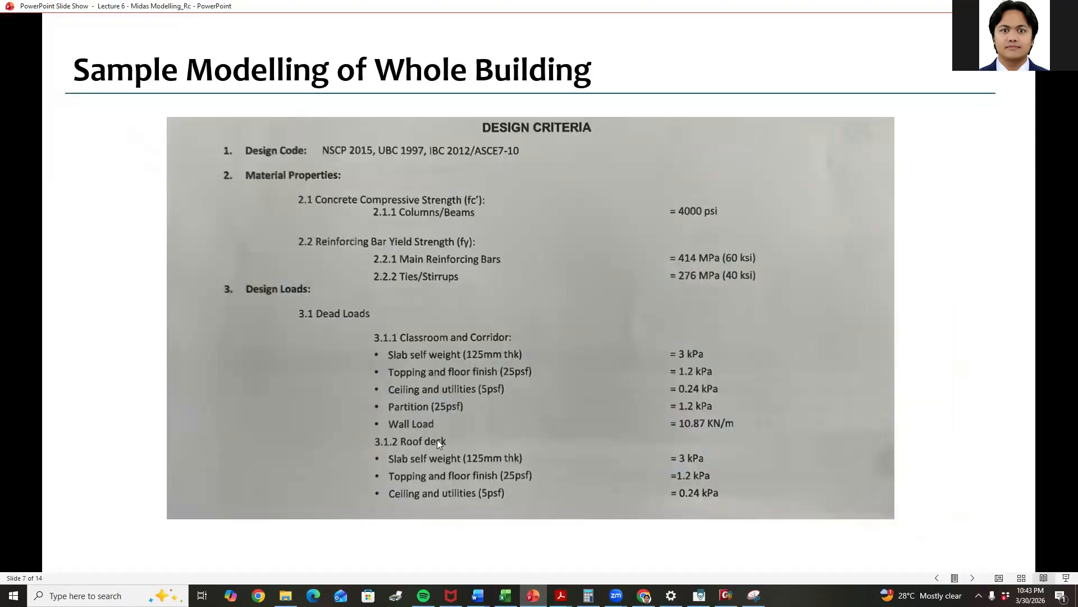
pyautogui.scroll(-1, 439, 443)
pyautogui.scroll(-1, 477, 400)
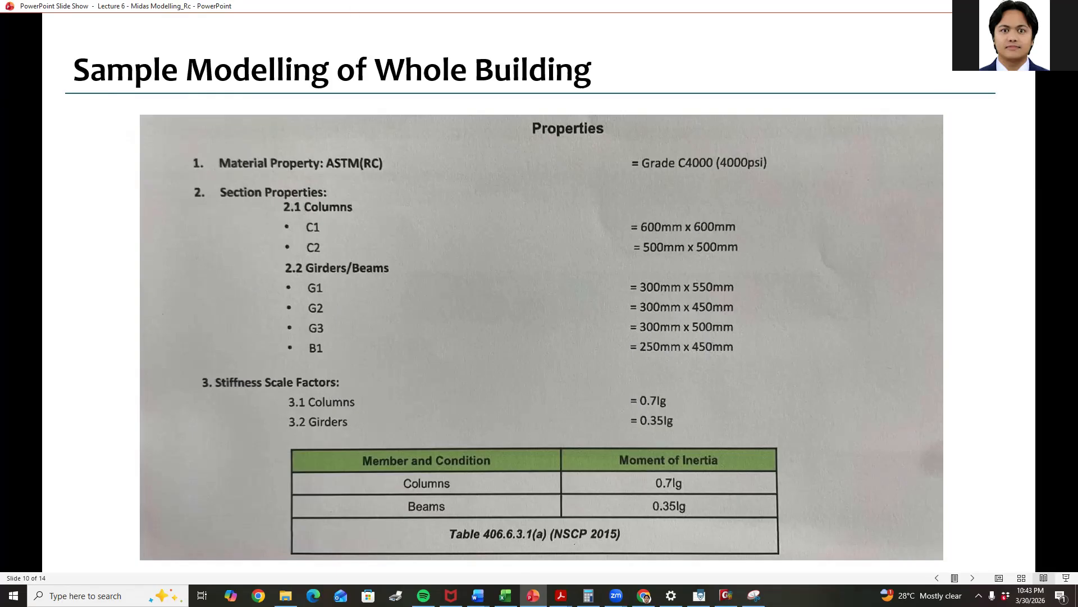
pyautogui.hotkey('alt', 'Tab')
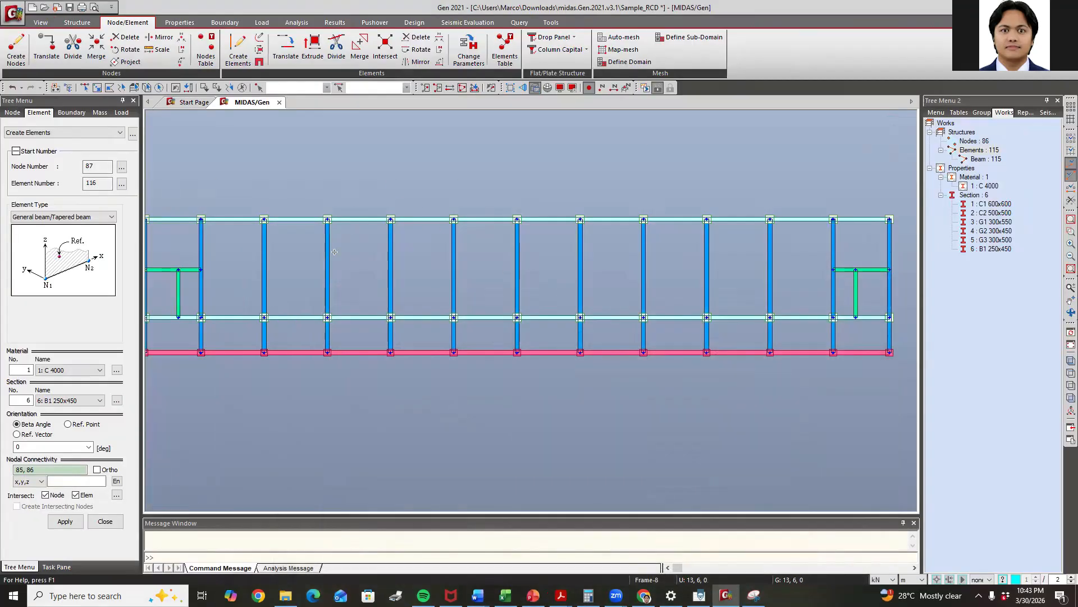
pyautogui.click(179, 22)
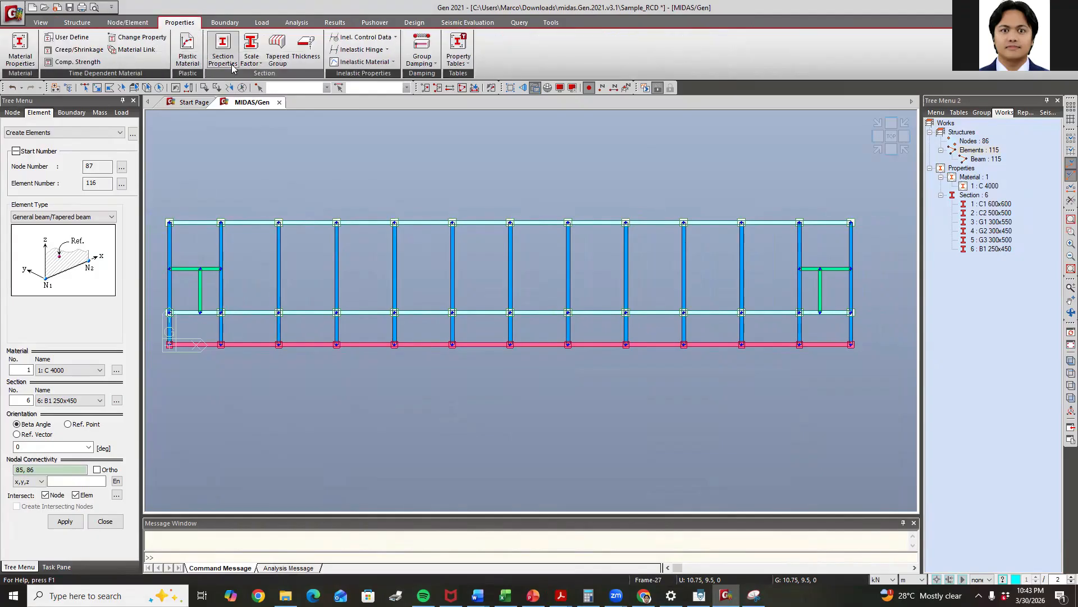
pyautogui.click(251, 60)
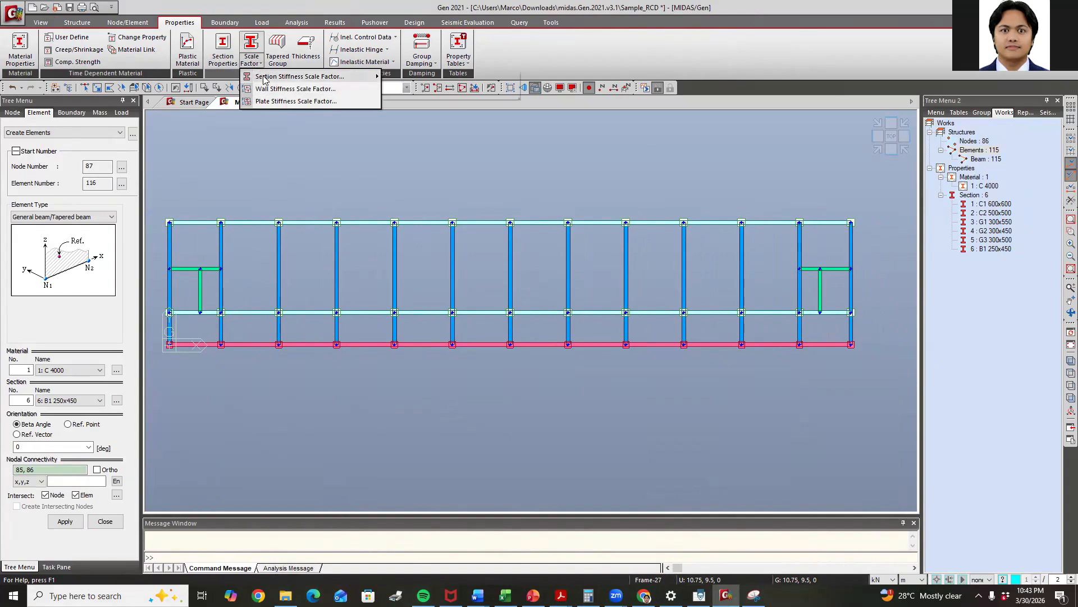
pyautogui.moveTo(264, 79)
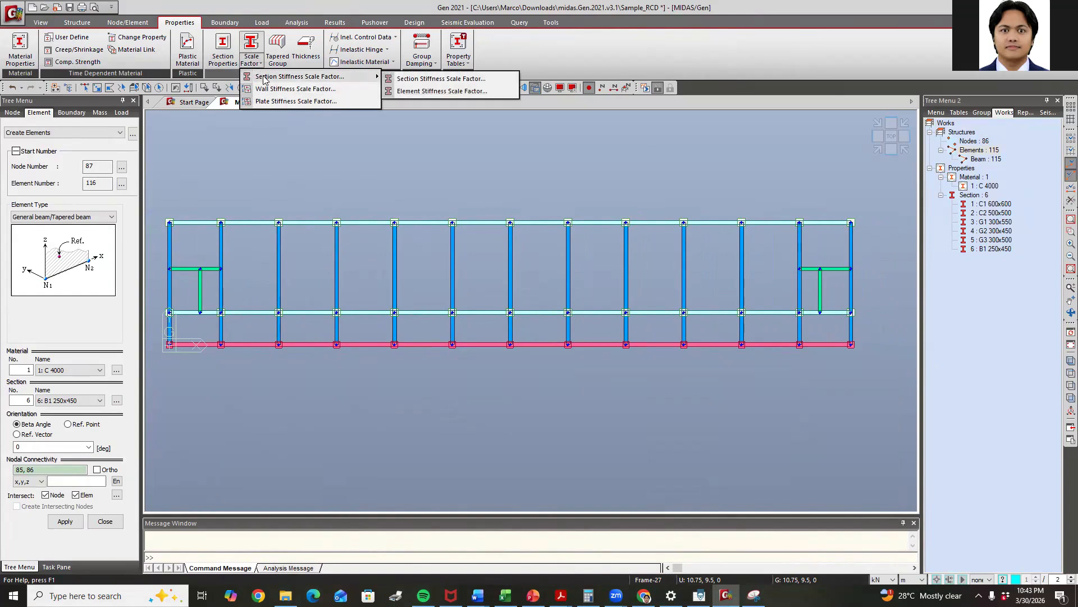
pyautogui.click(471, 80)
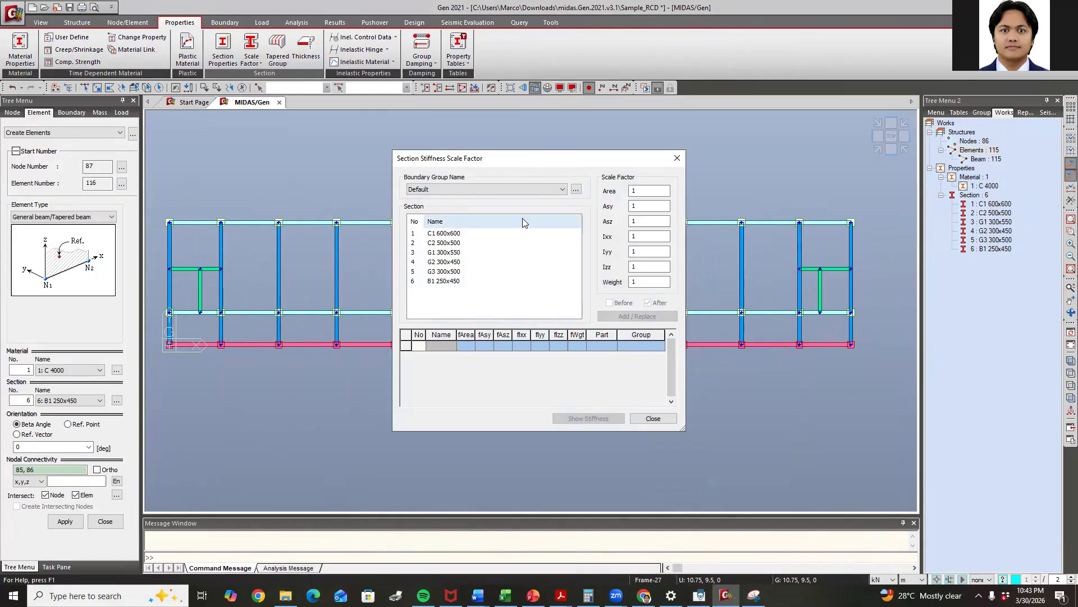
pyautogui.click(676, 158)
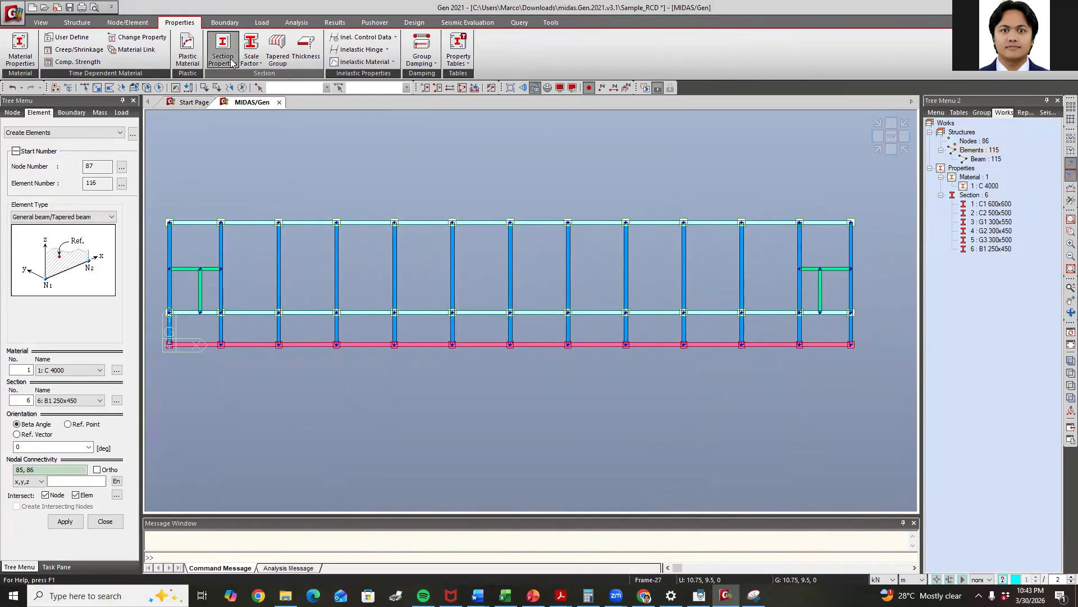
pyautogui.click(222, 56)
pyautogui.click(258, 8)
# Add section stiffness scale factors of 0.7 for Iyy and Izz to the column sections C1 600x600 and C2 500x500
pyautogui.click(251, 56)
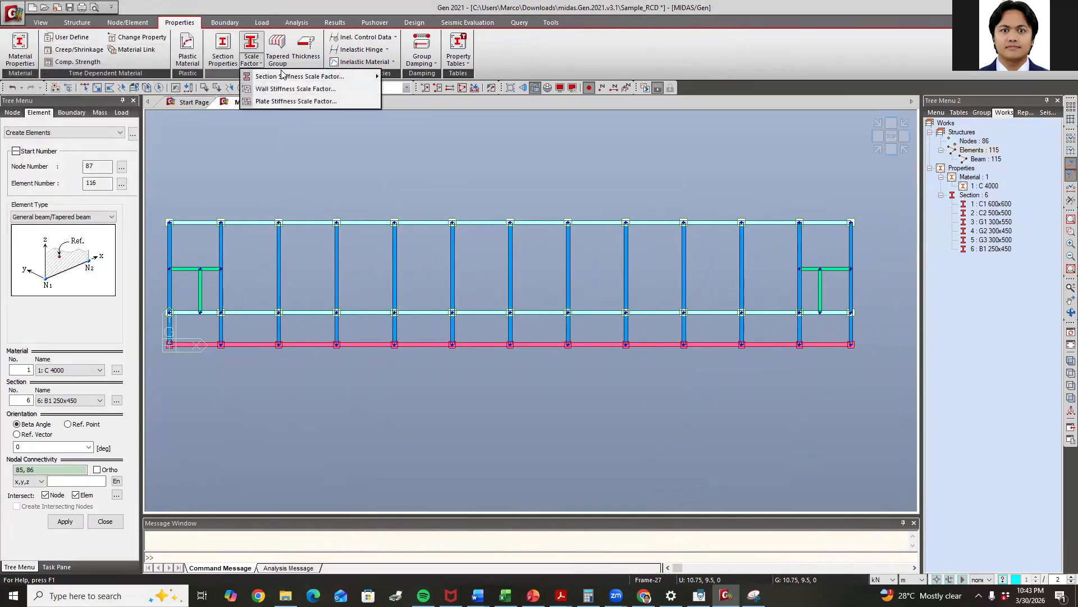
pyautogui.moveTo(298, 77)
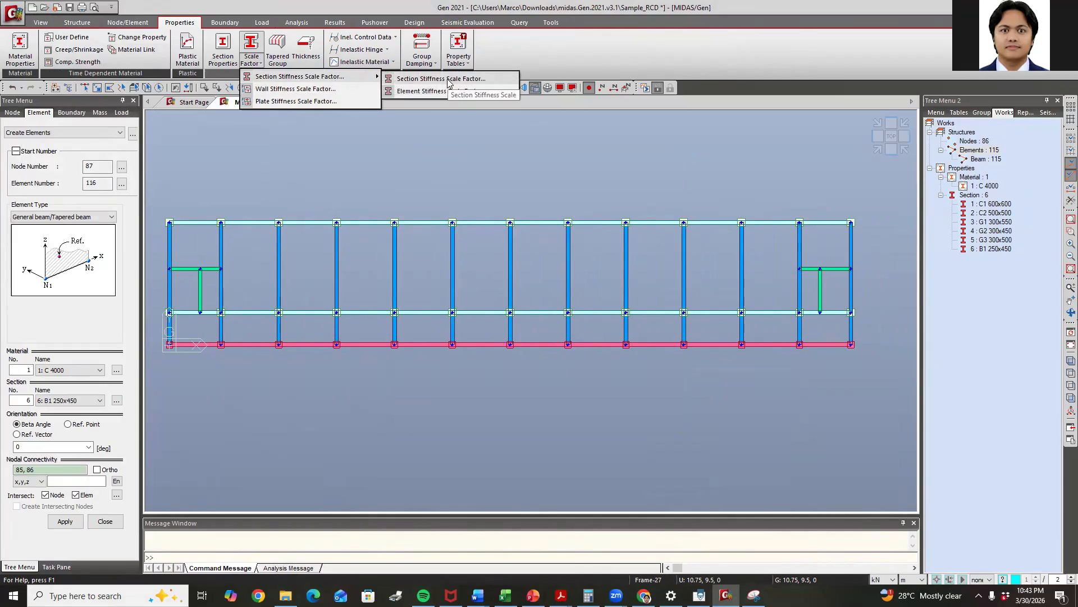
pyautogui.click(476, 80)
pyautogui.click(451, 234)
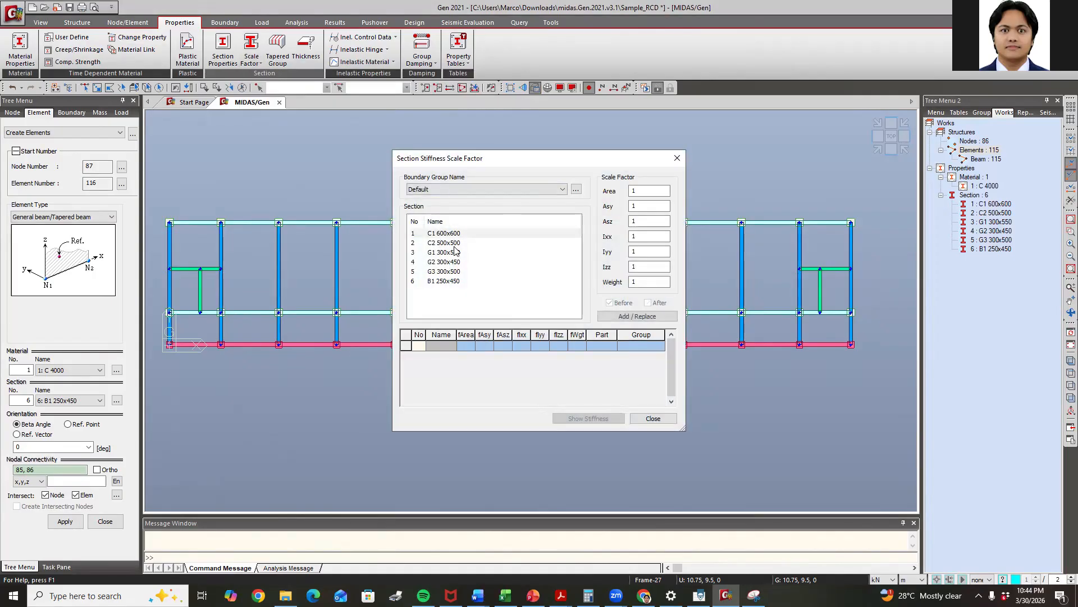
pyautogui.click(454, 234)
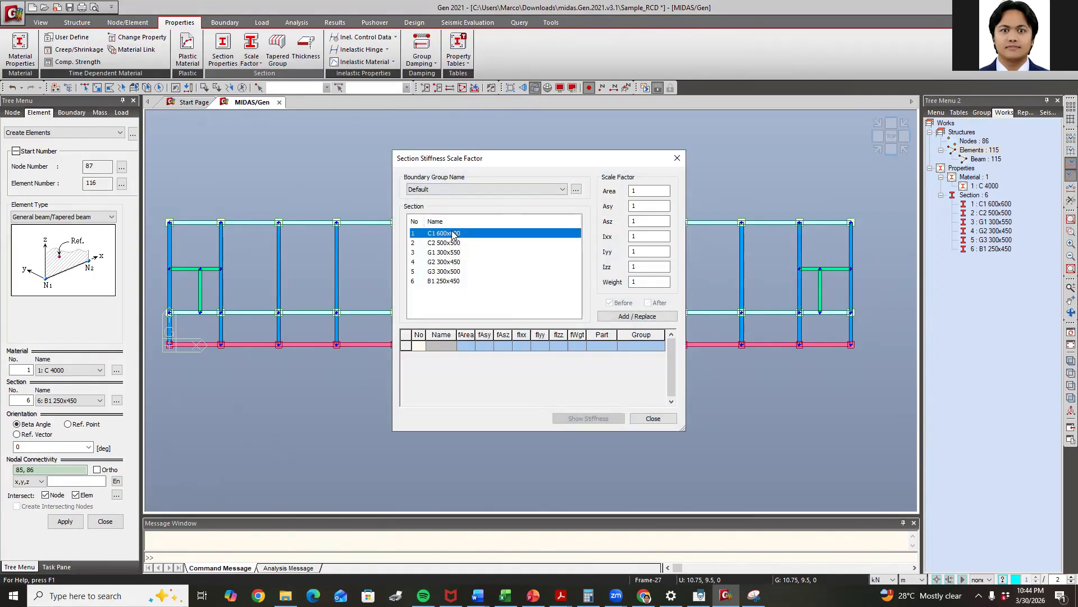
pyautogui.doubleClick(640, 250)
pyautogui.write('0.7')
pyautogui.doubleClick(644, 267)
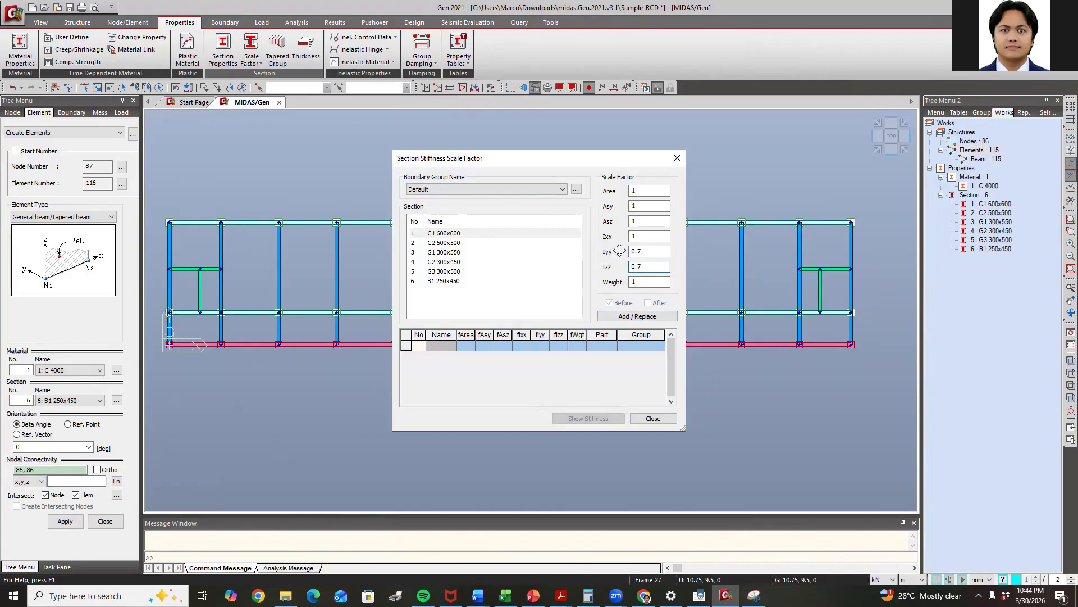
pyautogui.click(486, 233)
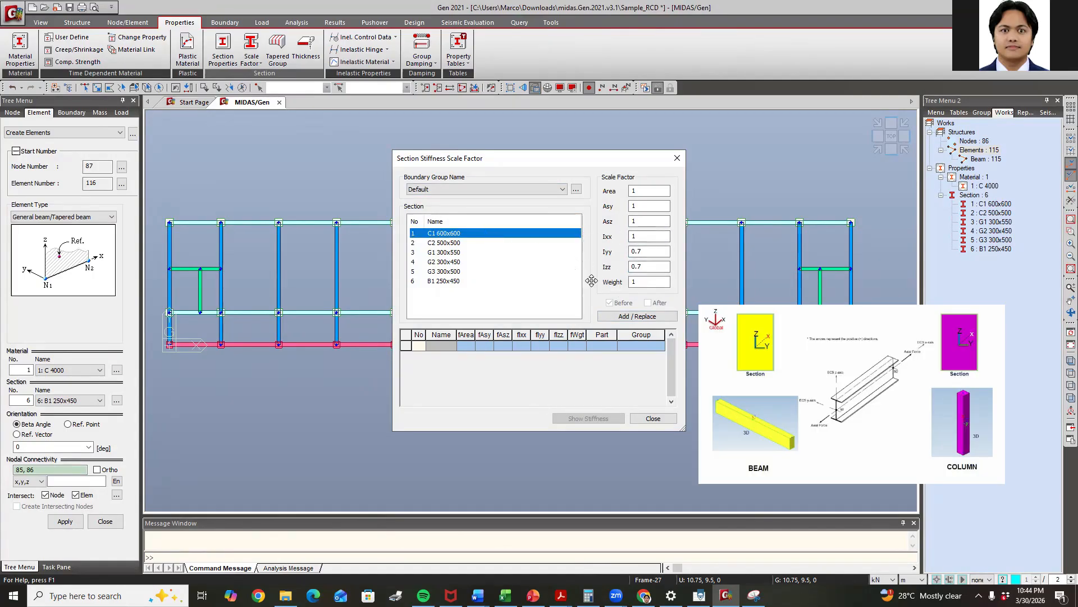
pyautogui.click(643, 318)
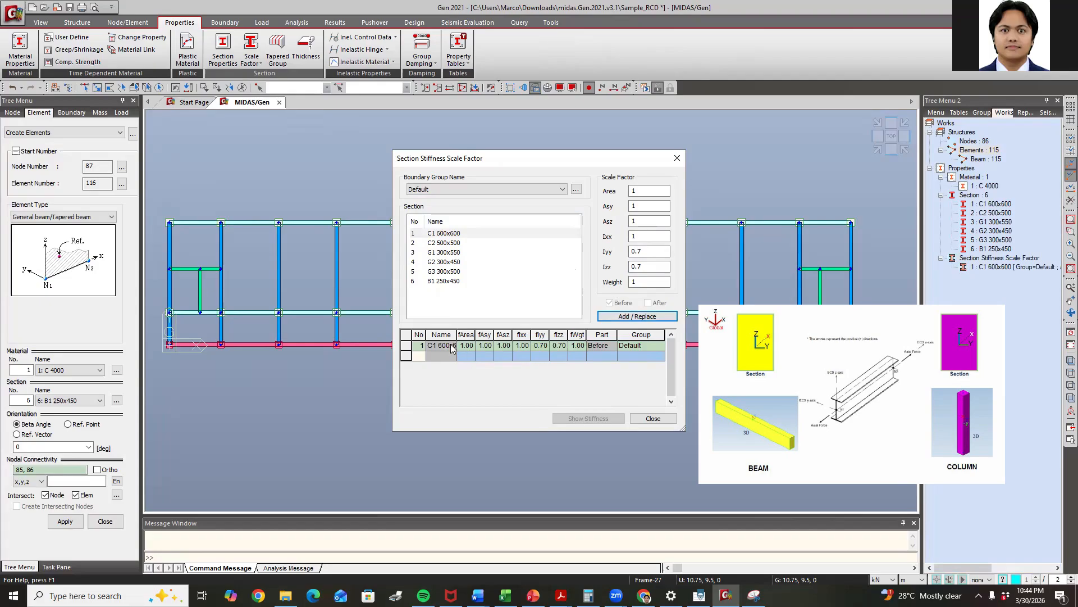
pyautogui.click(524, 345)
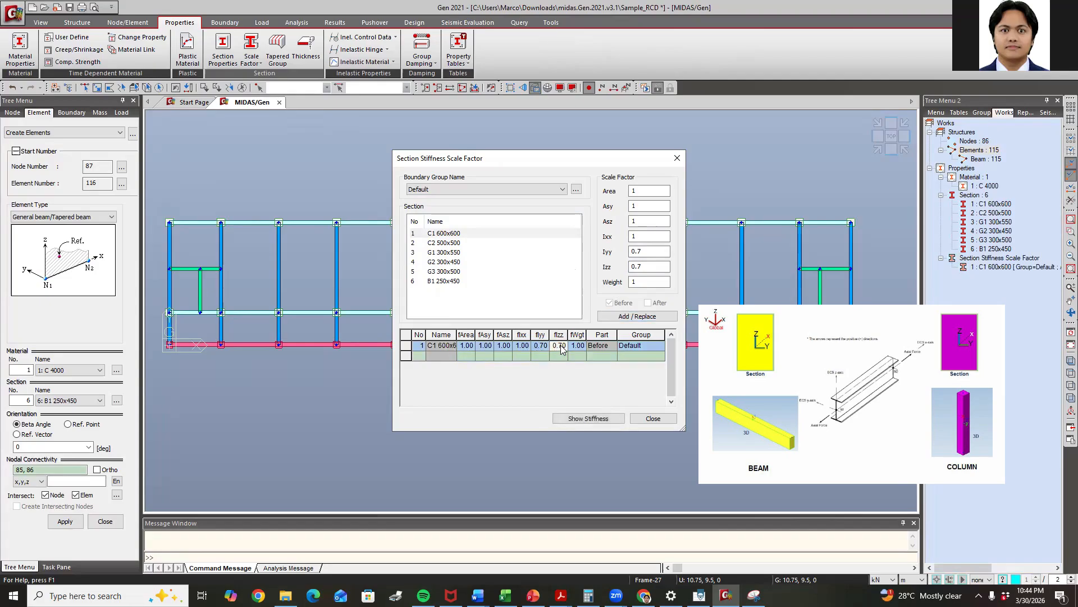
pyautogui.click(451, 244)
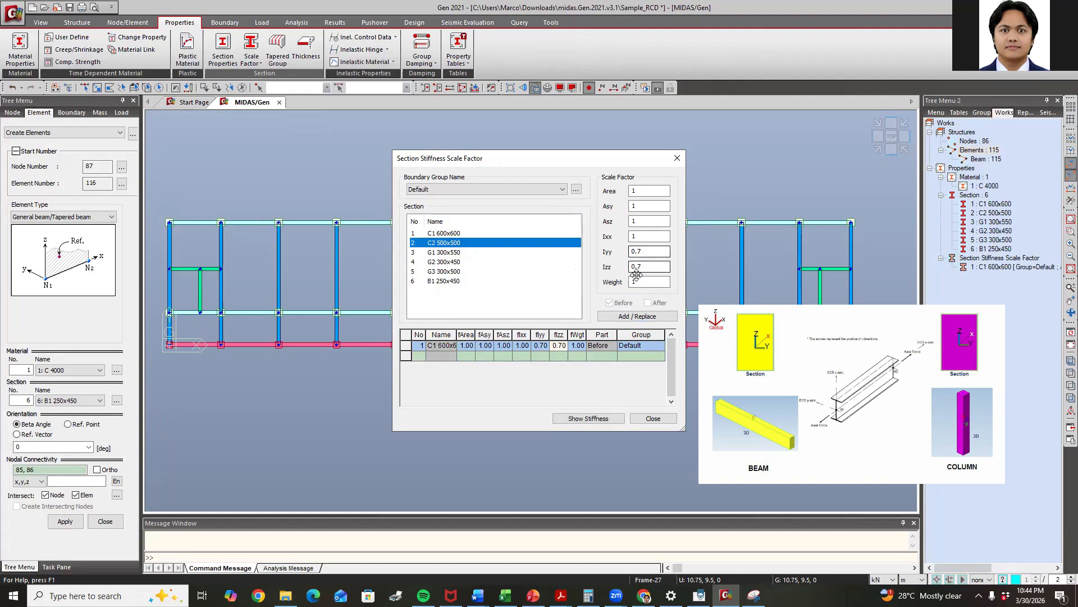
pyautogui.click(635, 316)
# Add a stiffness scale factor for girder section G1 300x550 with Iyy 1 and Izz 0.35
pyautogui.click(445, 252)
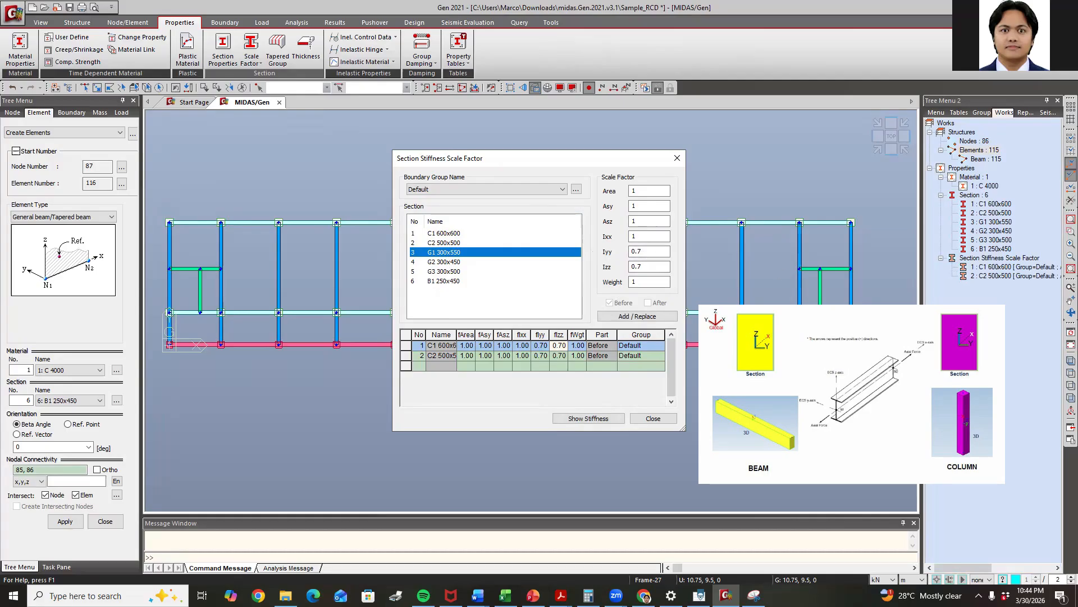
pyautogui.moveTo(650, 252); pyautogui.dragTo(549, 253)
pyautogui.write('0')
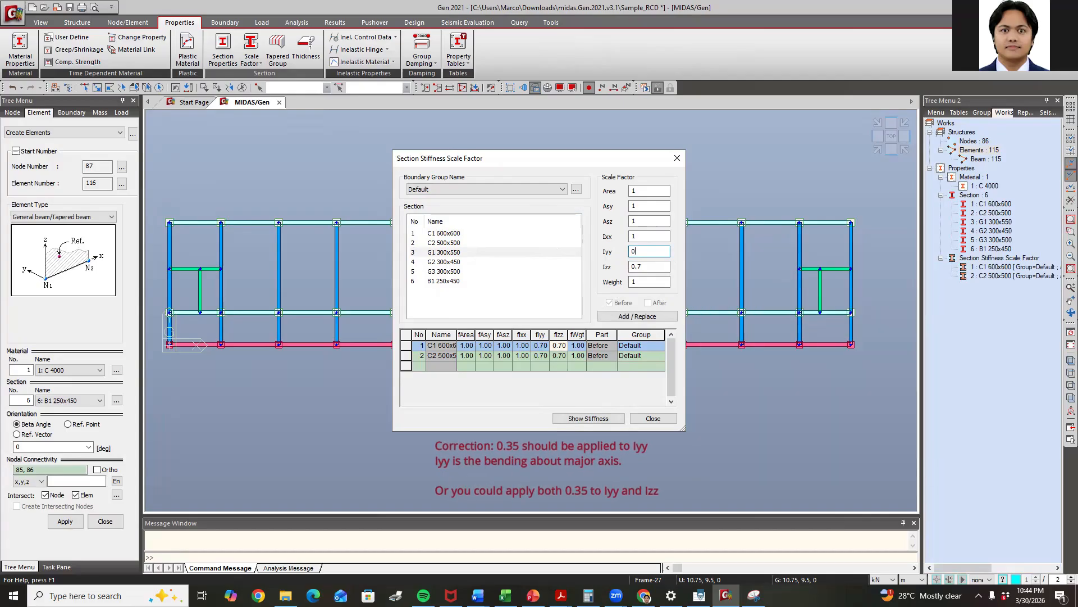
pyautogui.press('BackSpace')
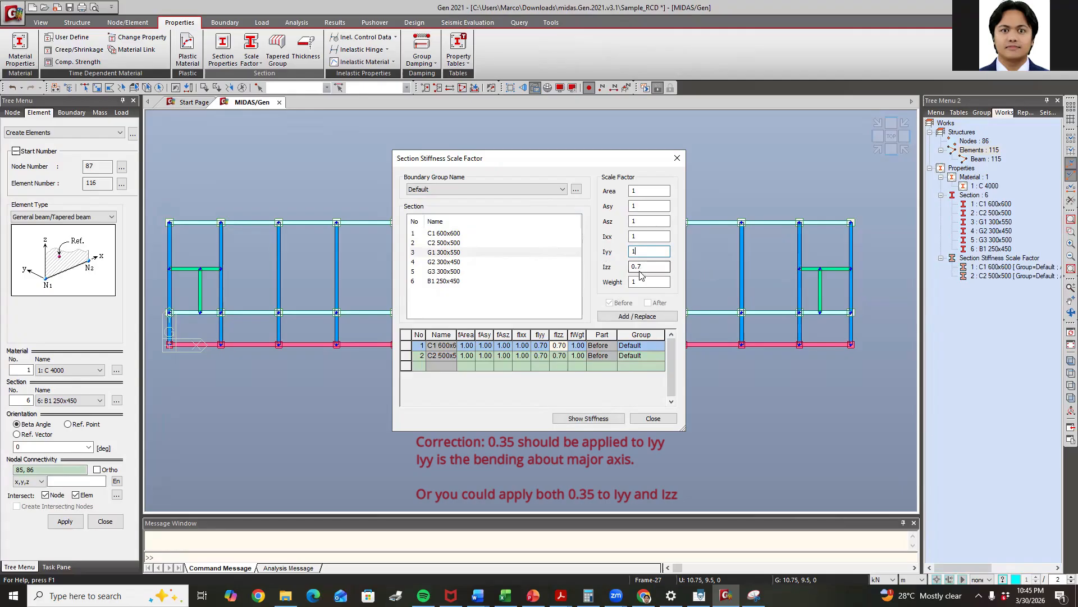
pyautogui.moveTo(650, 267); pyautogui.dragTo(621, 262)
pyautogui.write('0')
pyautogui.doubleClick(642, 253)
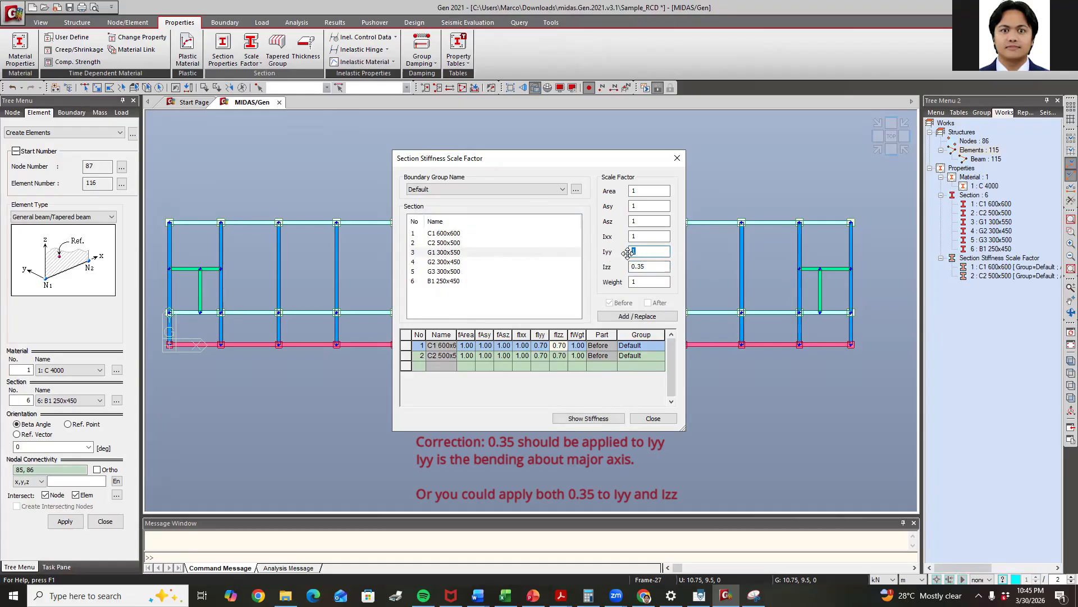
pyautogui.click(647, 266)
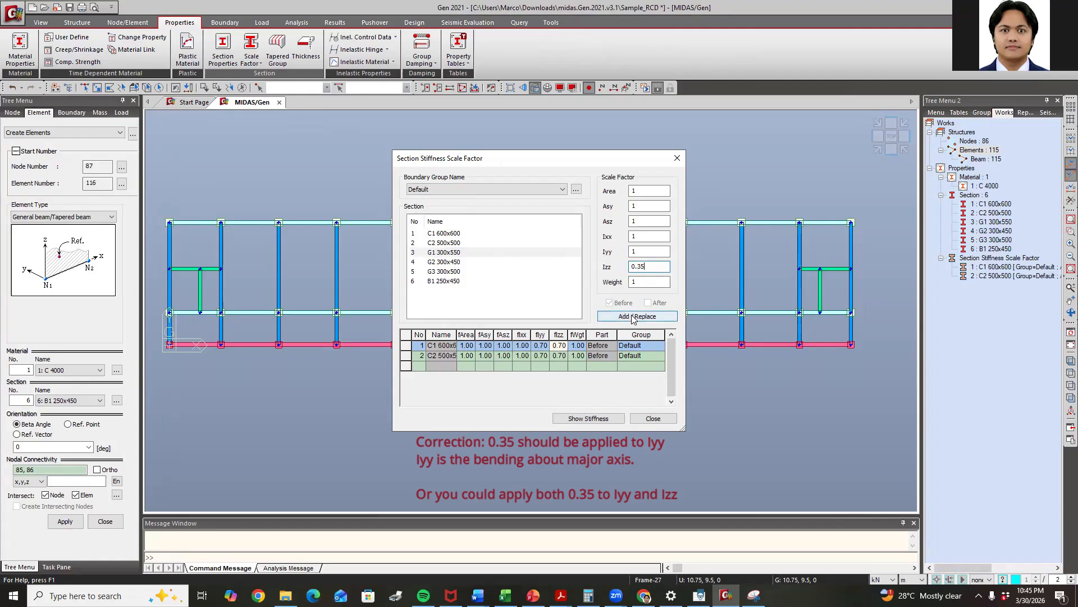
pyautogui.click(634, 316)
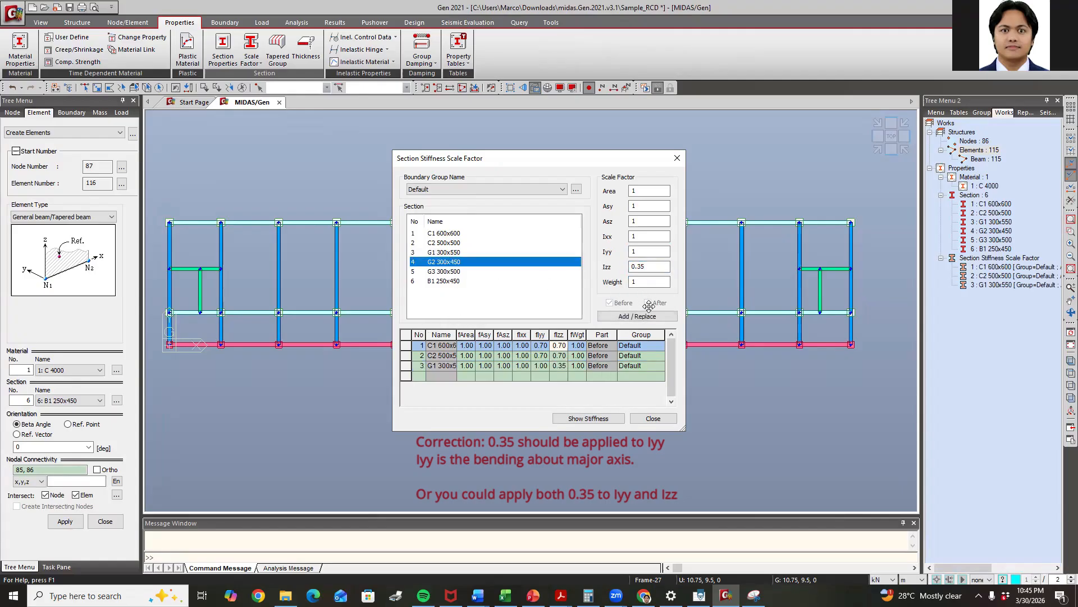
# Add the same stiffness scale factors, Iyy 1 and Izz 0.35, to sections G2 300x450, G3 300x500 and B1 250x450, and finish the scale factor definition
pyautogui.click(636, 317)
pyautogui.click(449, 271)
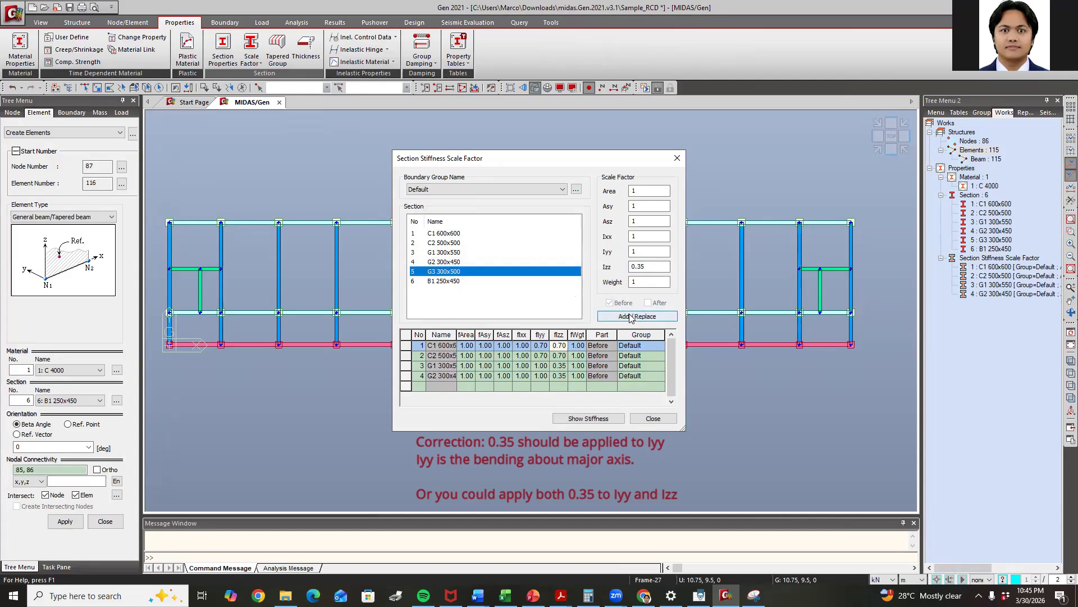
pyautogui.click(636, 316)
pyautogui.click(449, 281)
pyautogui.click(636, 316)
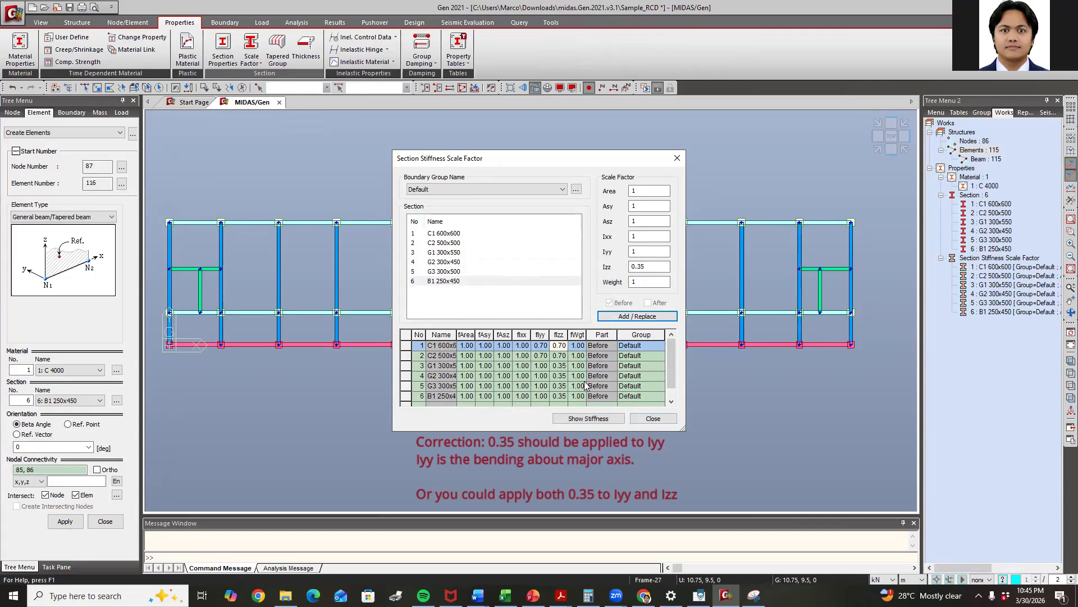
pyautogui.click(652, 418)
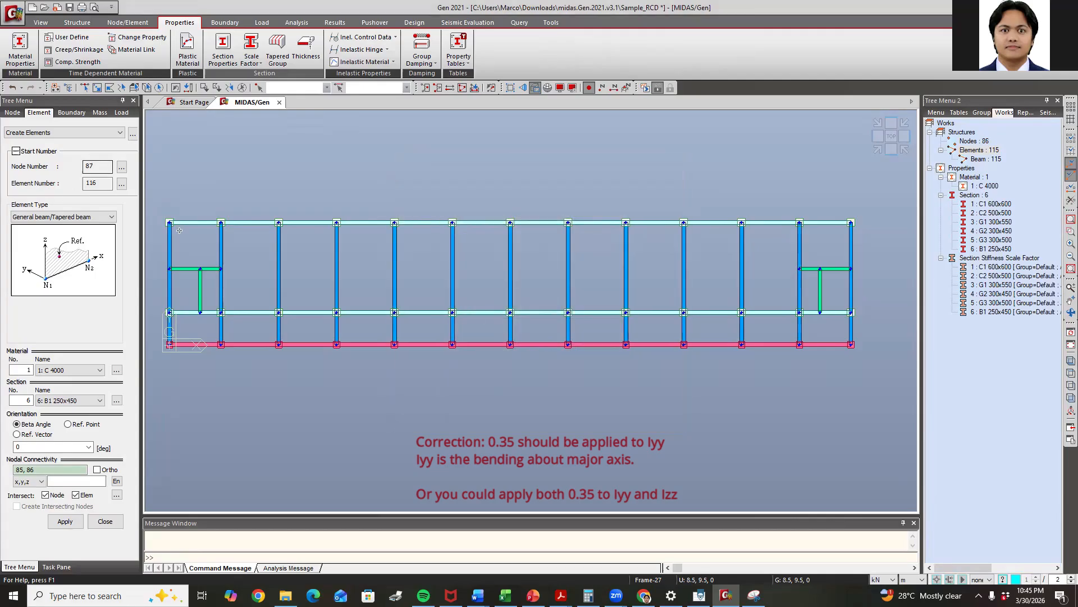
# Review the six defined sections and their section stiffness scale factor entries in the works tree
pyautogui.moveTo(261, 197); pyautogui.dragTo(345, 218, button='middle')
pyautogui.moveTo(716, 228); pyautogui.dragTo(647, 222, button='middle')
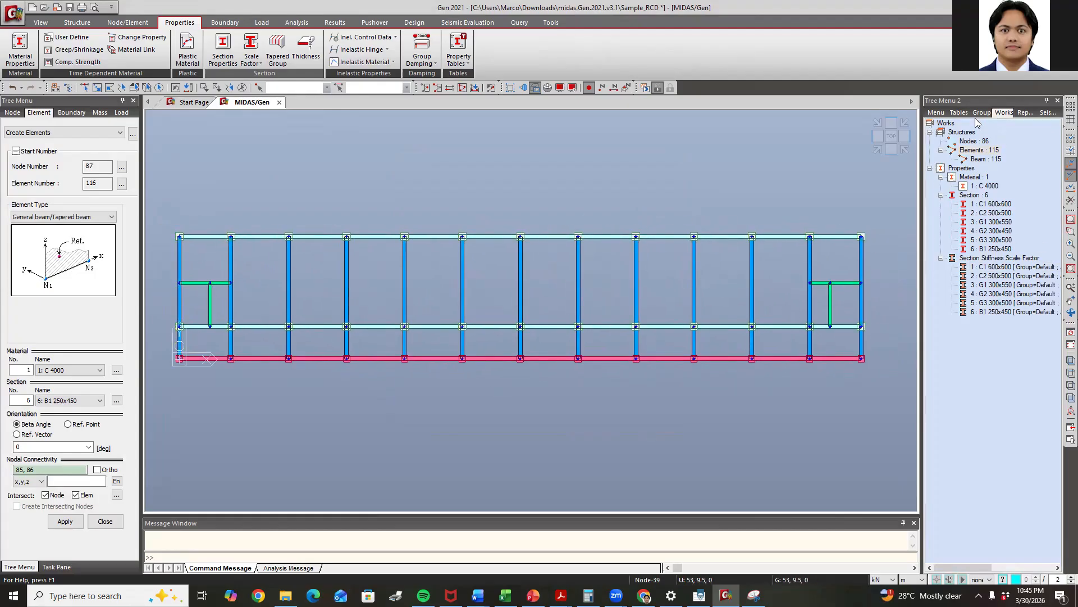
pyautogui.click(987, 206)
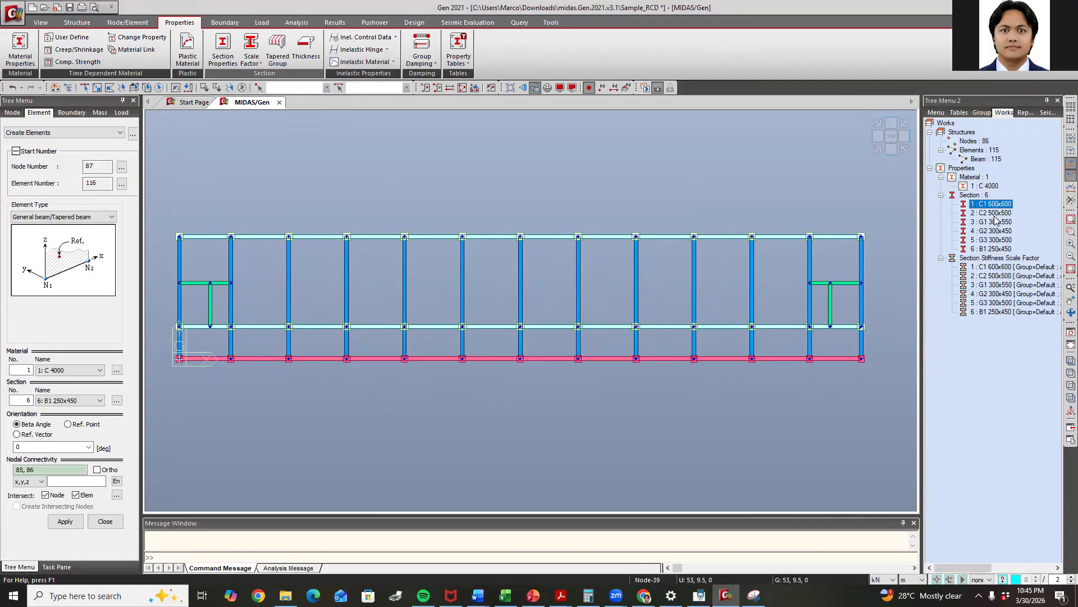
pyautogui.click(993, 214)
pyautogui.click(990, 223)
pyautogui.click(984, 231)
pyautogui.click(980, 240)
pyautogui.click(981, 250)
pyautogui.click(984, 268)
pyautogui.click(987, 277)
pyautogui.click(988, 286)
pyautogui.click(989, 295)
pyautogui.click(991, 312)
pyautogui.click(992, 304)
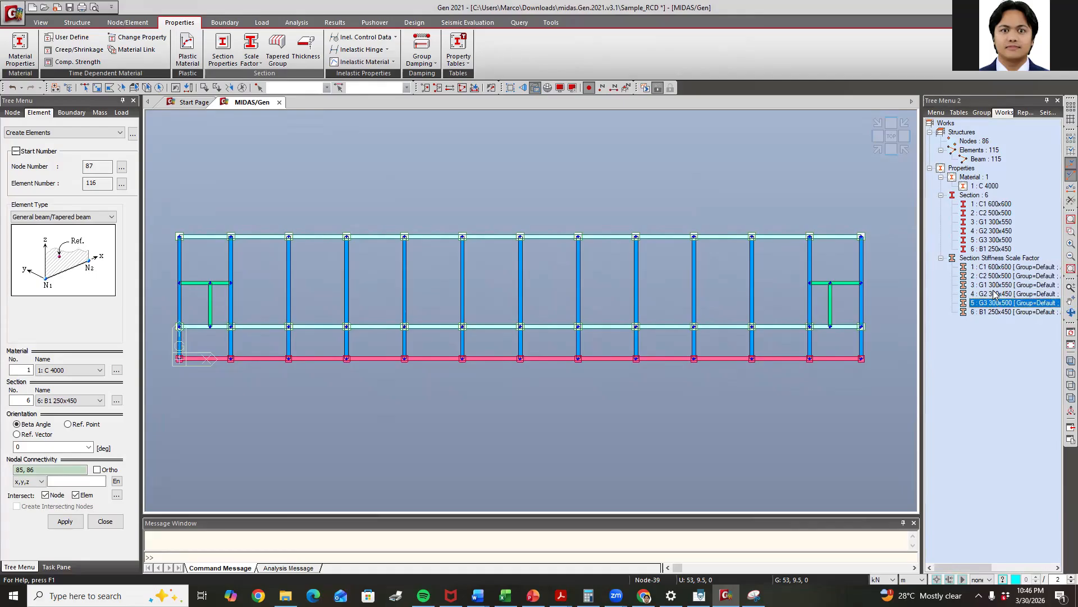
pyautogui.click(998, 258)
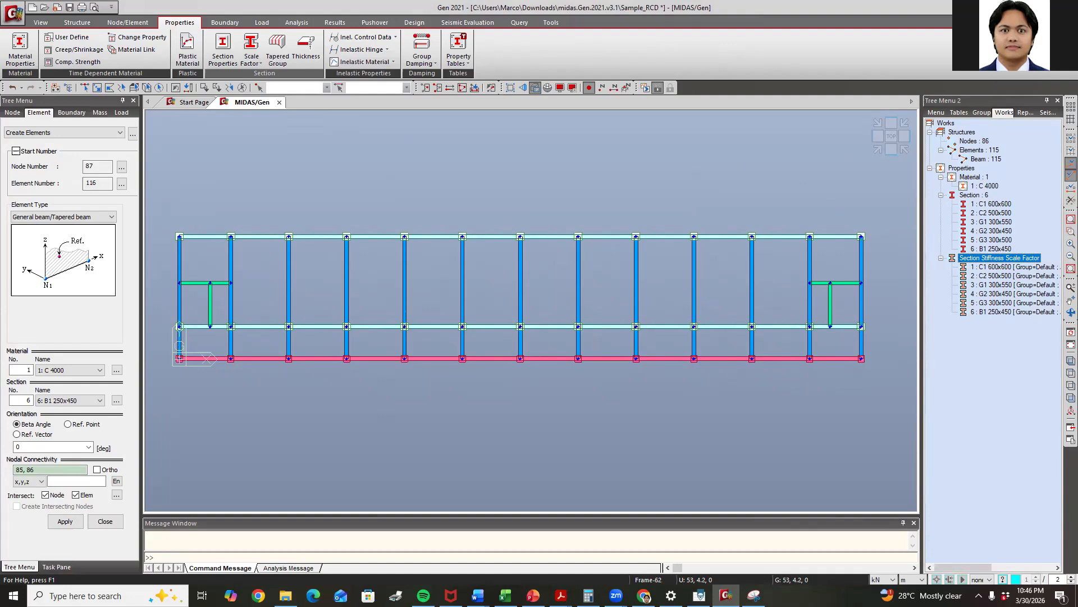
# Show the model in isometric view and examine the columns, girders and beams along the whole frame
pyautogui.click(877, 151)
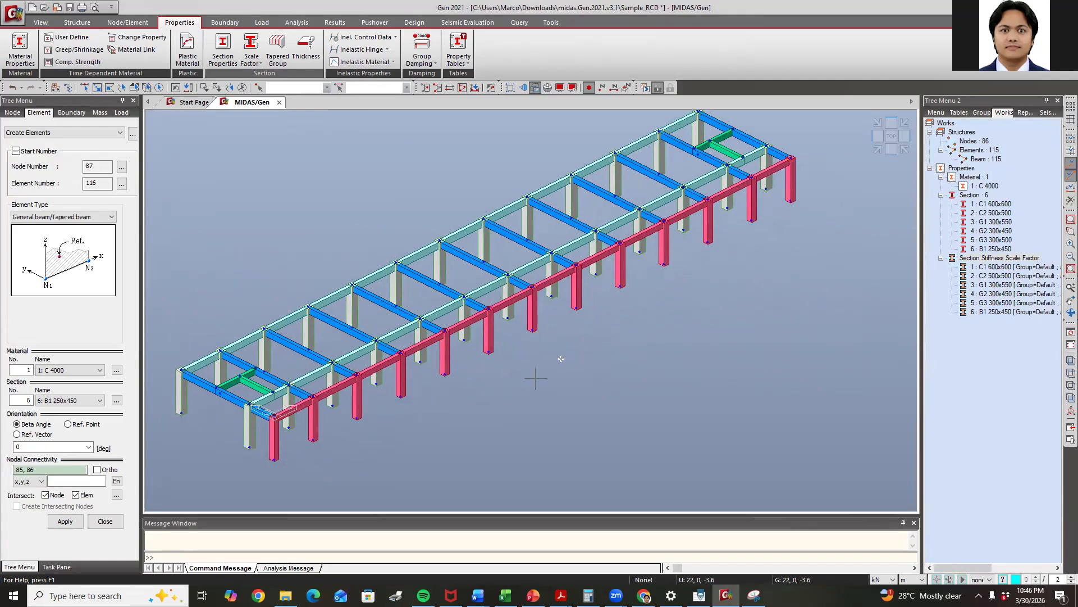
pyautogui.moveTo(378, 225); pyautogui.dragTo(516, 231, button='middle')
pyautogui.scroll(-2, 637, 218)
pyautogui.scroll(2, 699, 230)
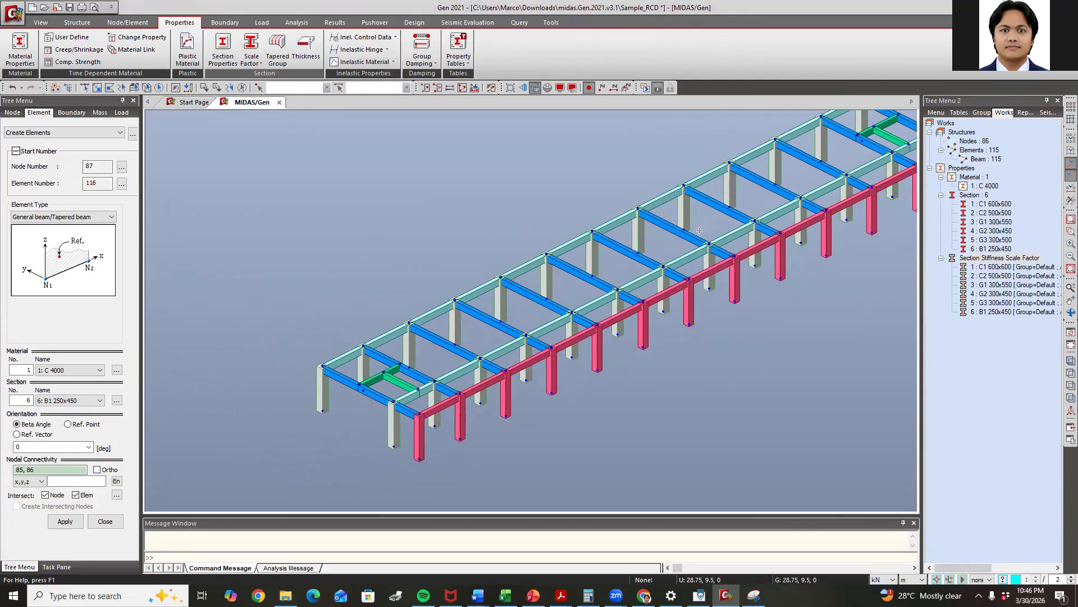
pyautogui.scroll(-2, 700, 230)
pyautogui.scroll(-1, 699, 265)
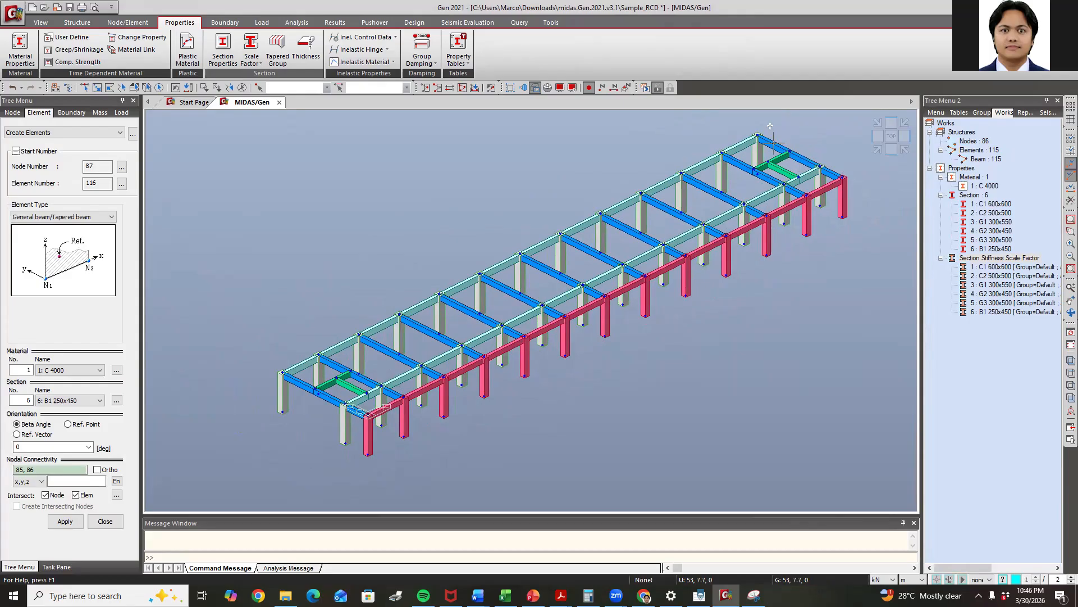
# Select all nodes and elements of the single-storey frame
pyautogui.click(84, 87)
pyautogui.moveTo(826, 146); pyautogui.dragTo(805, 166, button='middle')
pyautogui.moveTo(846, 114); pyautogui.dragTo(218, 491)
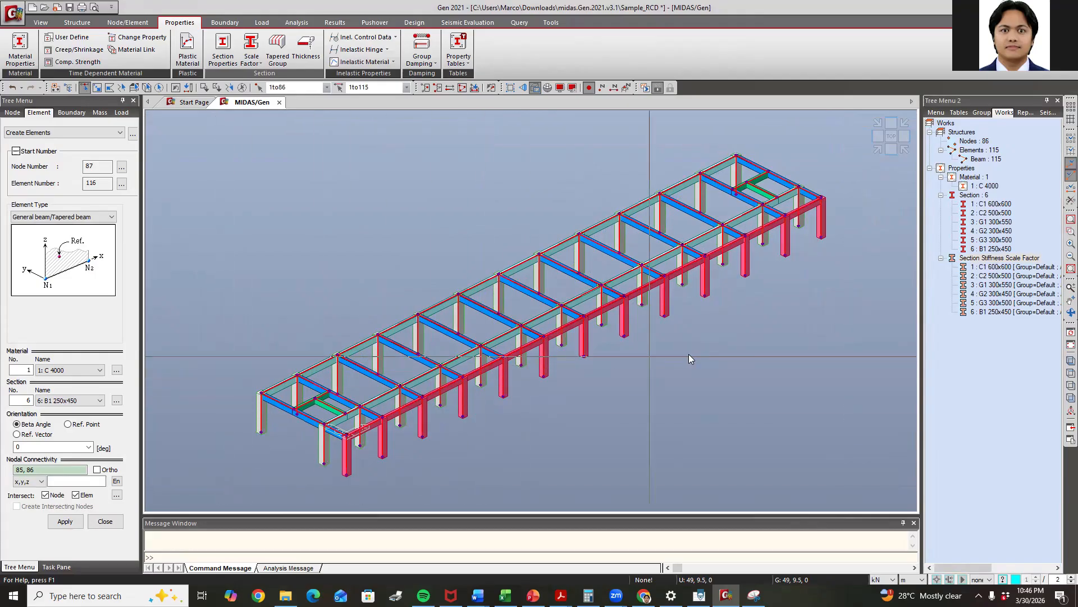
pyautogui.press('Escape')
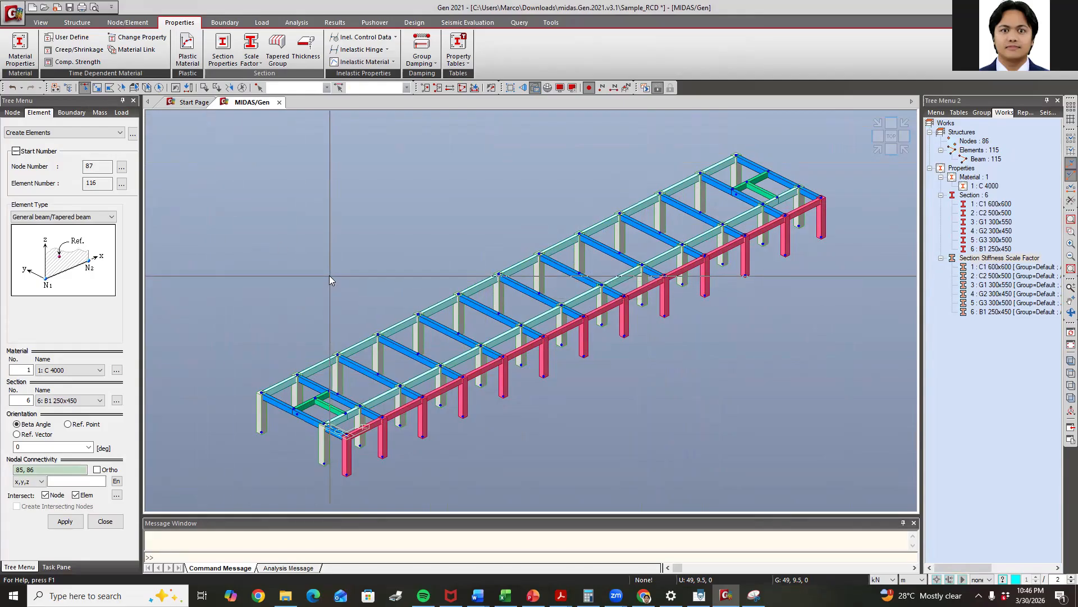
pyautogui.moveTo(846, 132); pyautogui.dragTo(188, 500)
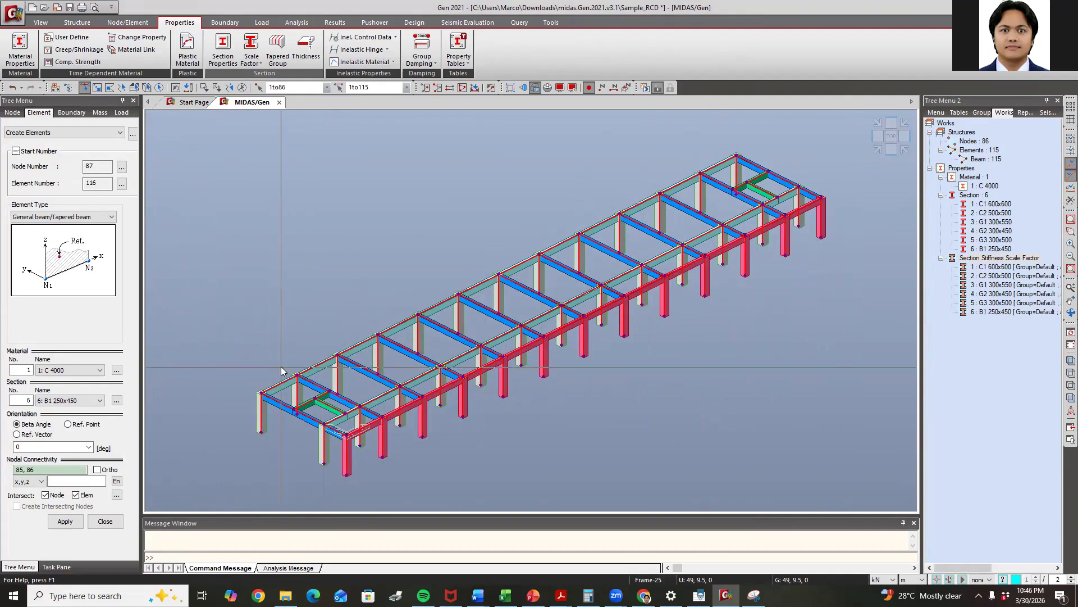
# Start Building Generation for the selected single-storey frame
pyautogui.click(52, 132)
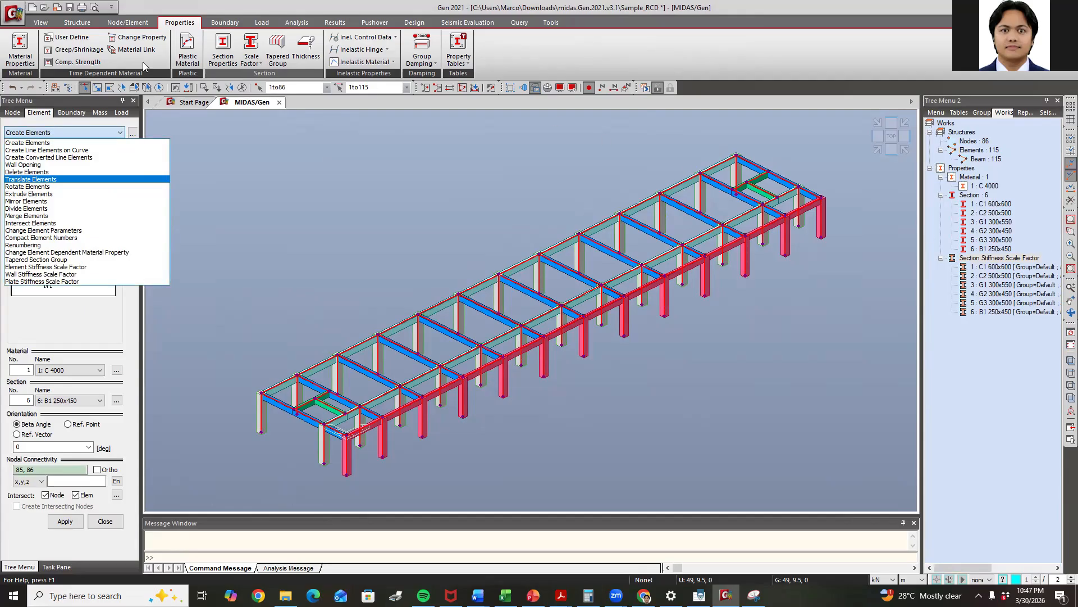
pyautogui.click(76, 23)
pyautogui.click(77, 23)
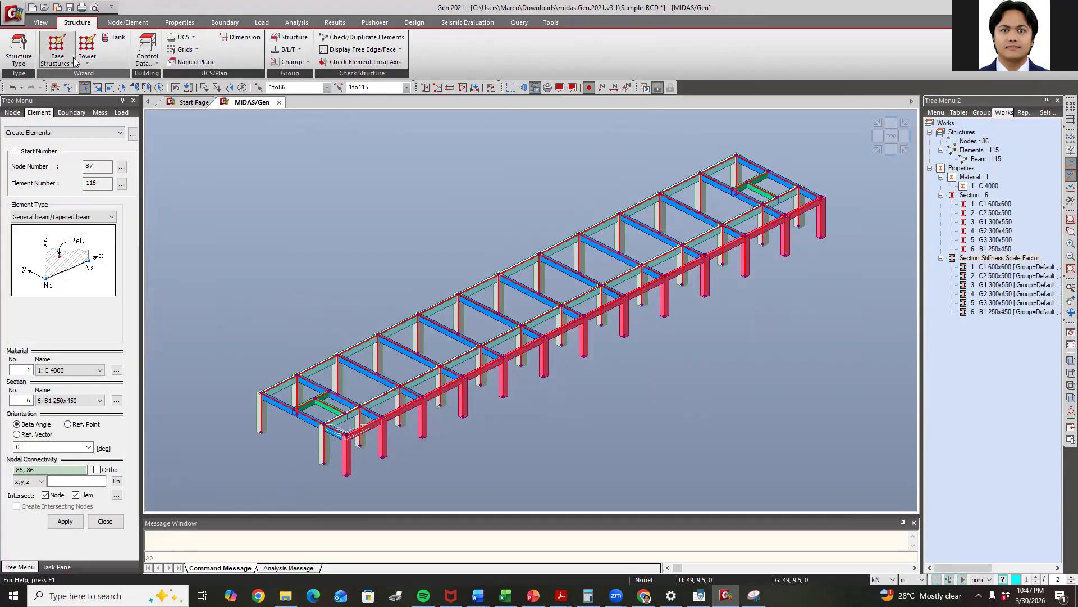
pyautogui.click(56, 56)
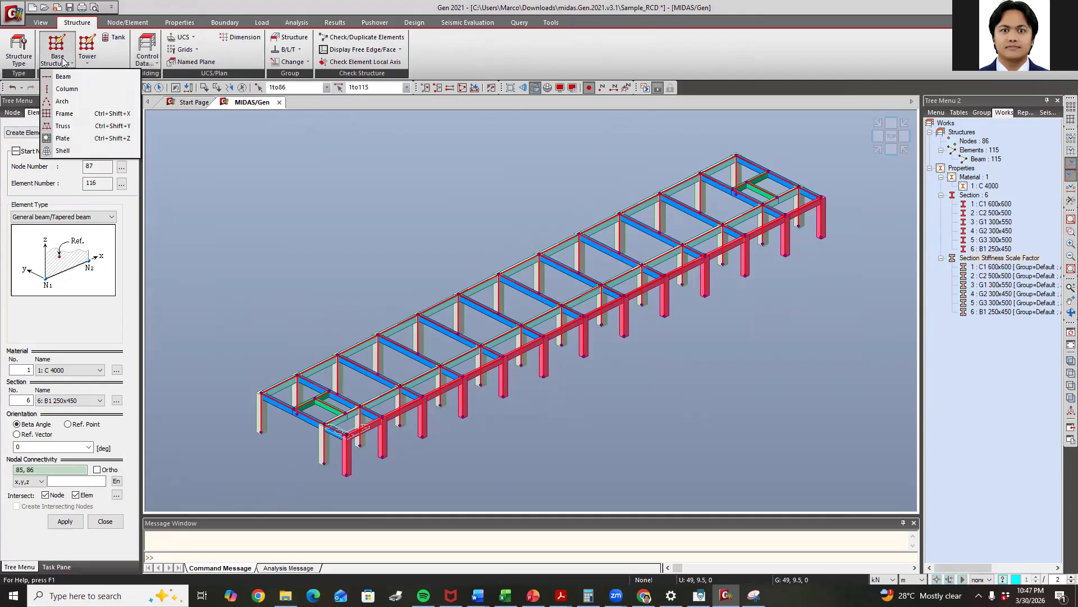
pyautogui.click(86, 56)
pyautogui.click(147, 56)
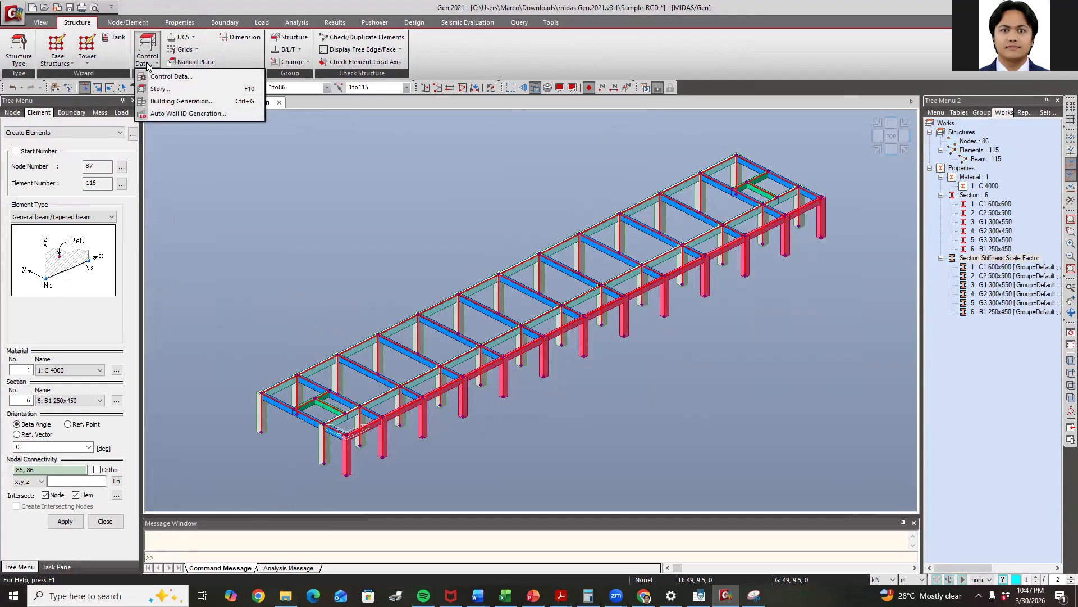
pyautogui.click(169, 102)
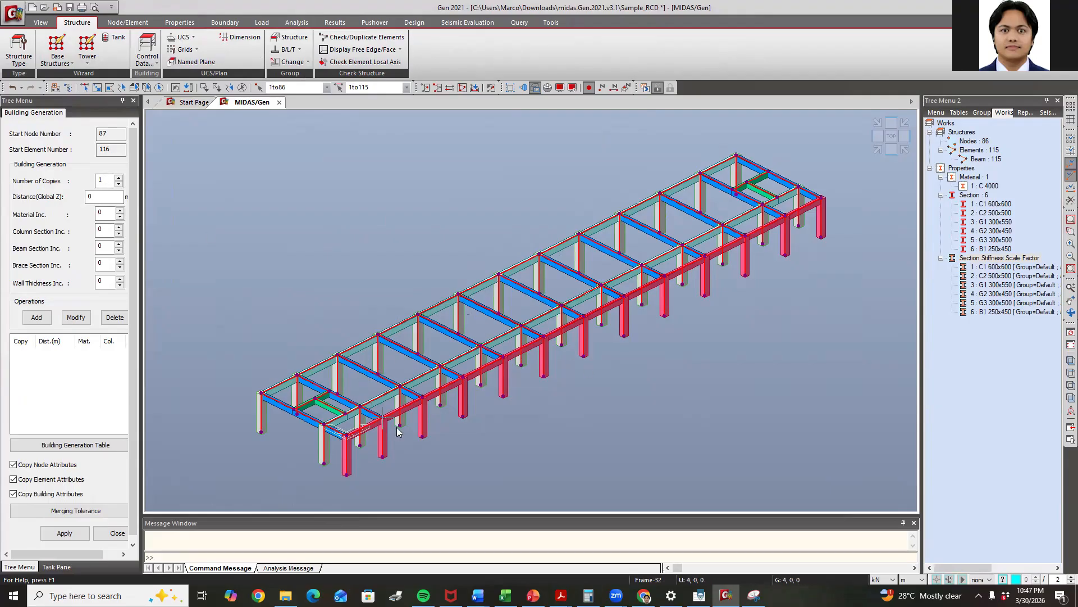
# Switch to the PowerPoint lecture slides, check the storey heights on the Section View drawing, and return to midas Gen
pyautogui.hotkey('alt', 'Tab')
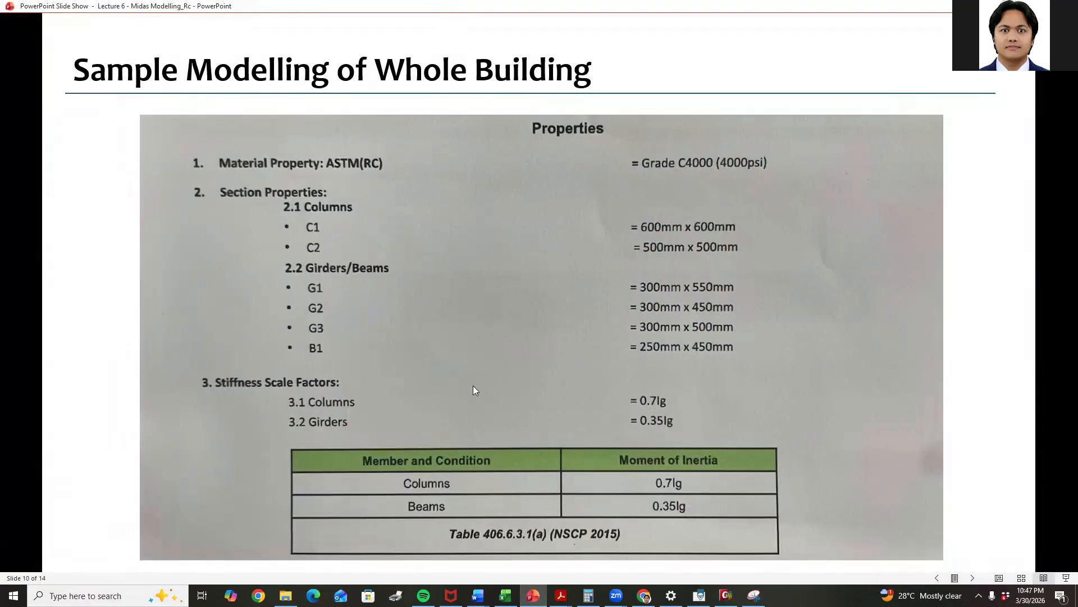
pyautogui.scroll(4, 472, 389)
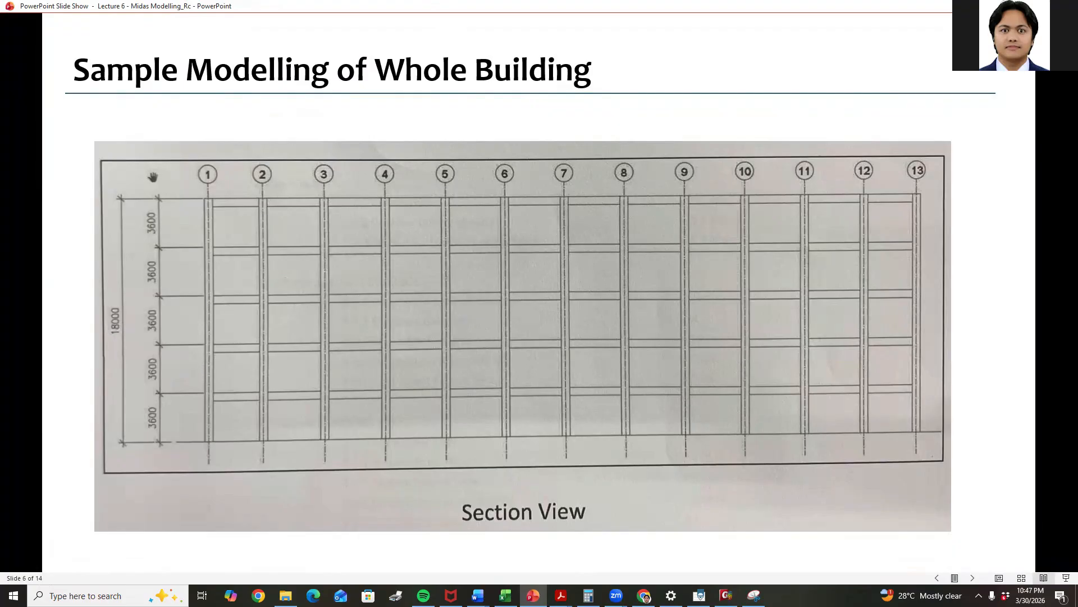
pyautogui.hotkey('alt', 'Tab')
# Generate four upper storeys from the selected frame, with 4 copies at a global Z distance of 3.6 m
pyautogui.write('4')
pyautogui.click(98, 195)
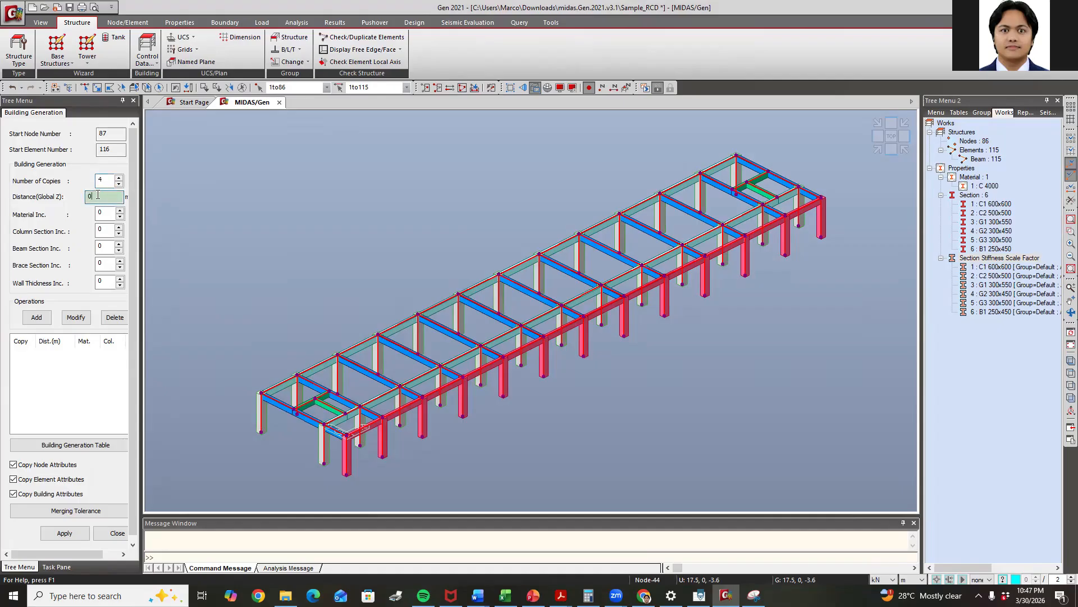
pyautogui.doubleClick(97, 195)
pyautogui.write('3.6')
pyautogui.click(29, 319)
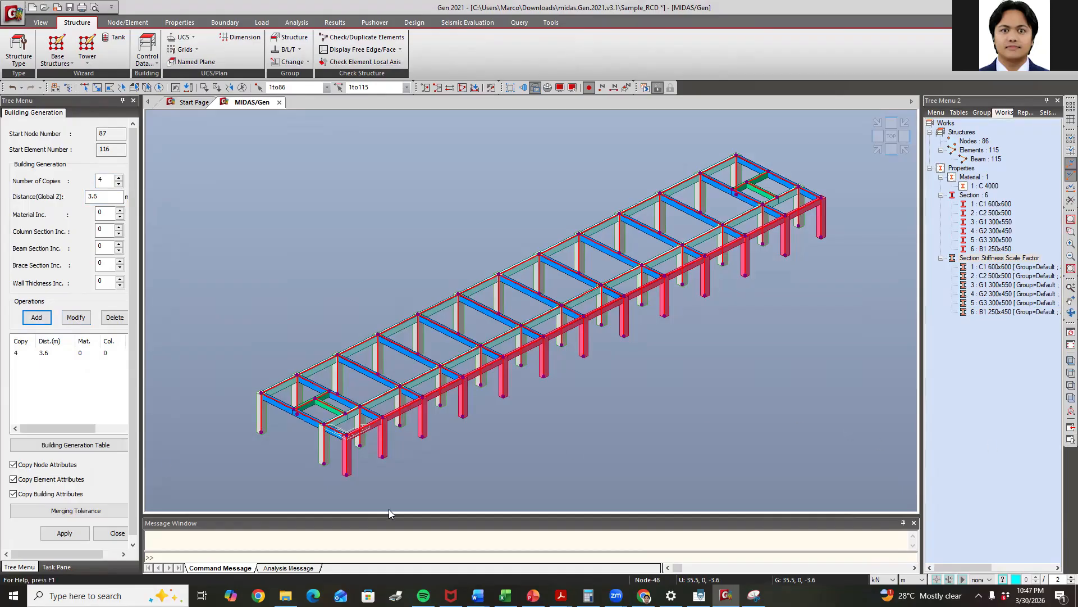
pyautogui.click(64, 532)
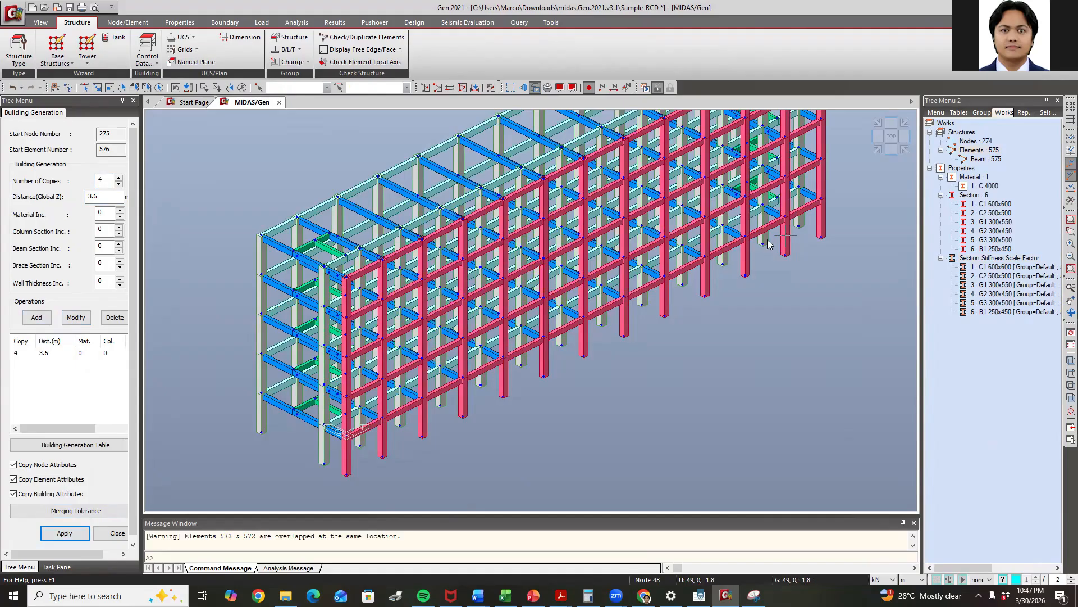
pyautogui.scroll(2, 708, 335)
pyautogui.scroll(-3, 762, 243)
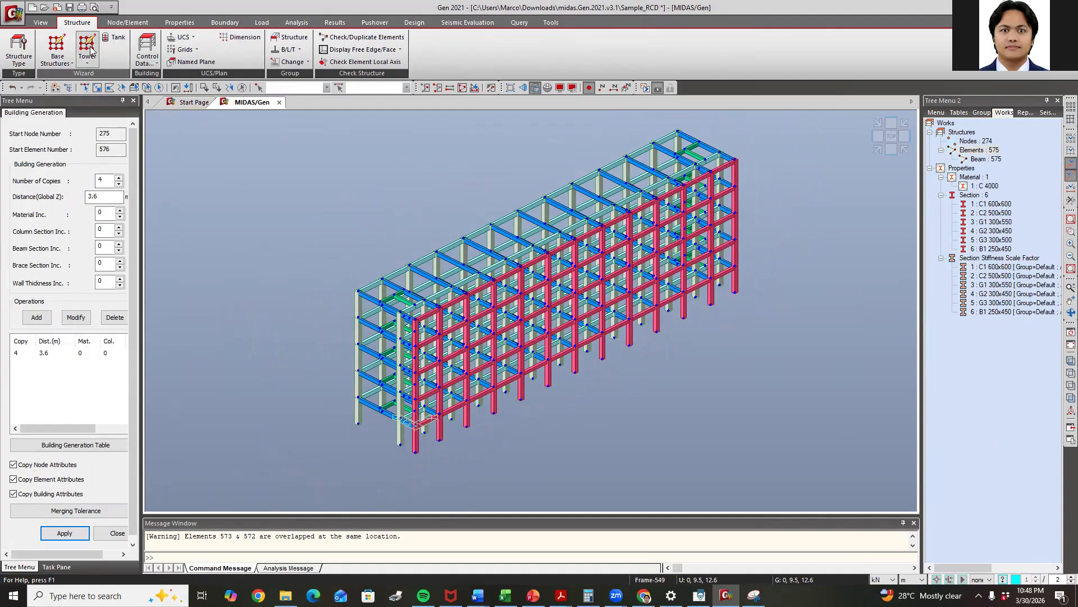
pyautogui.click(147, 56)
pyautogui.click(162, 89)
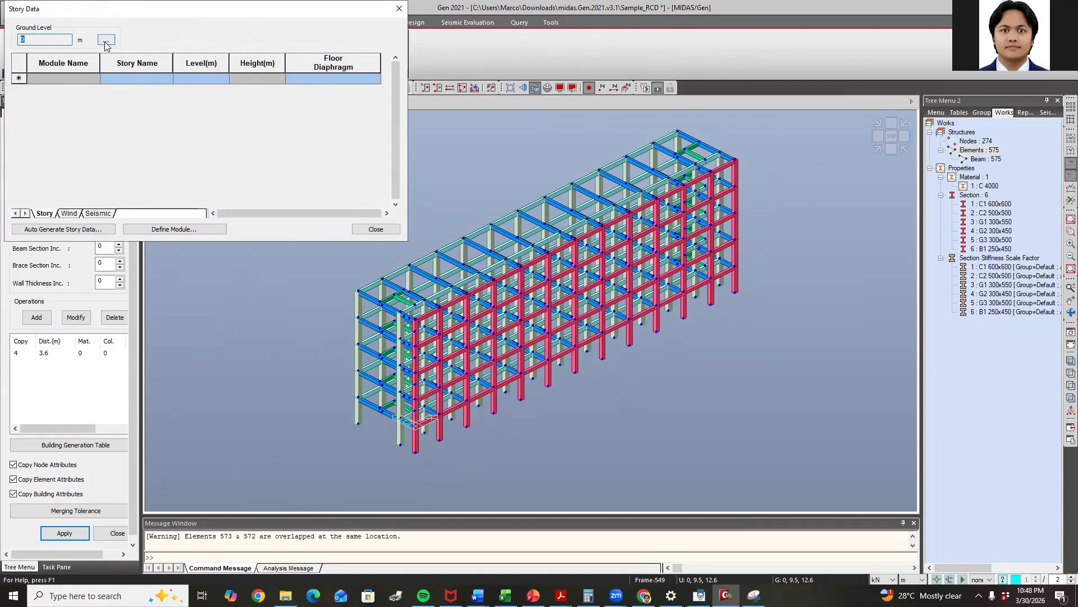
pyautogui.click(400, 8)
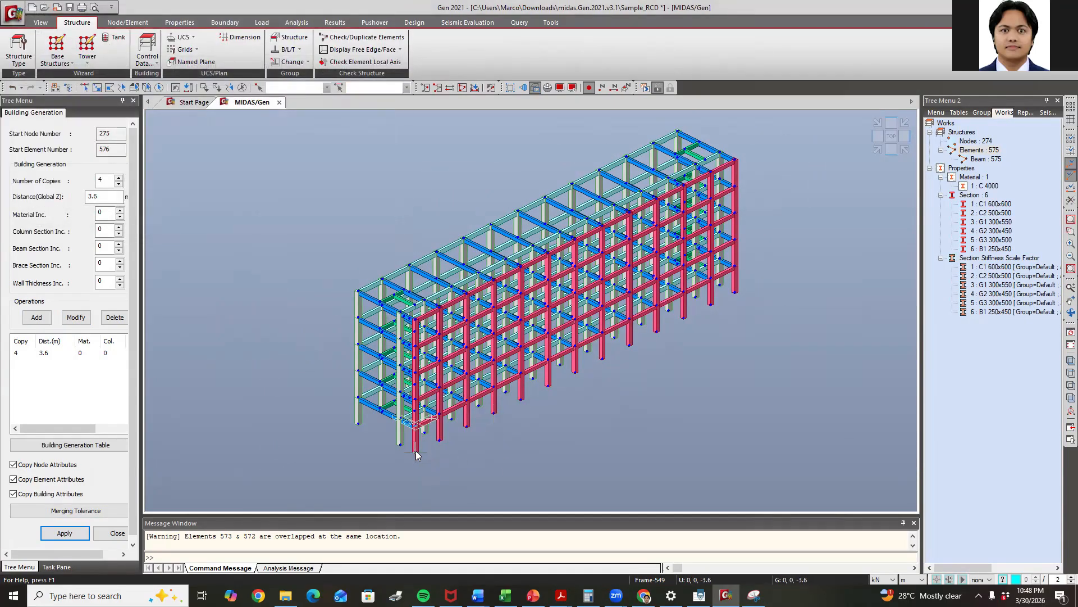
pyautogui.scroll(5, 416, 466)
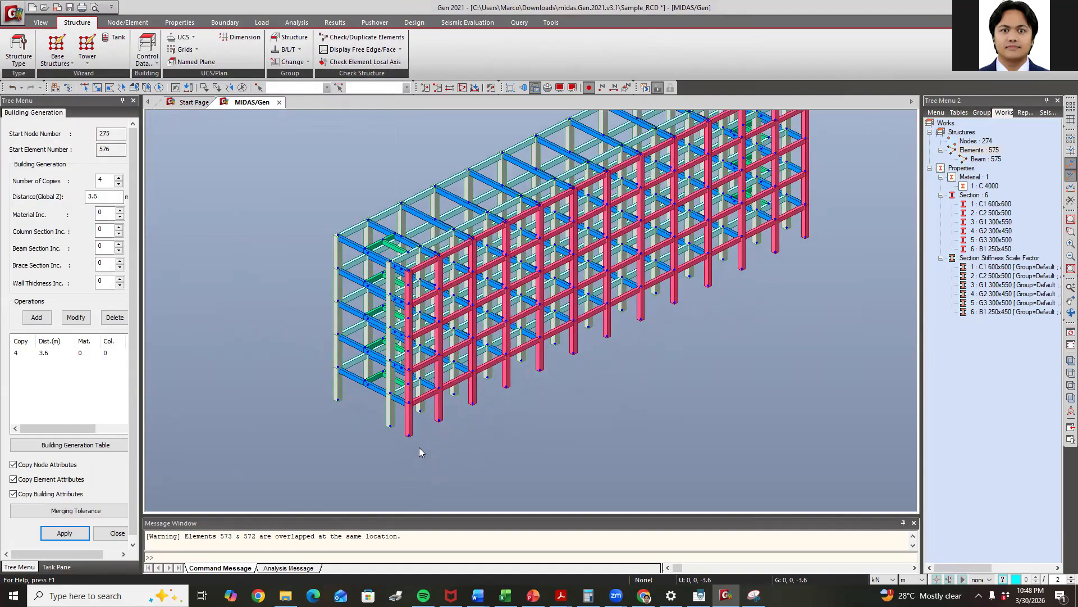
pyautogui.moveTo(707, 311); pyautogui.dragTo(482, 415, button='middle')
pyautogui.moveTo(349, 419); pyautogui.dragTo(486, 392, button='middle')
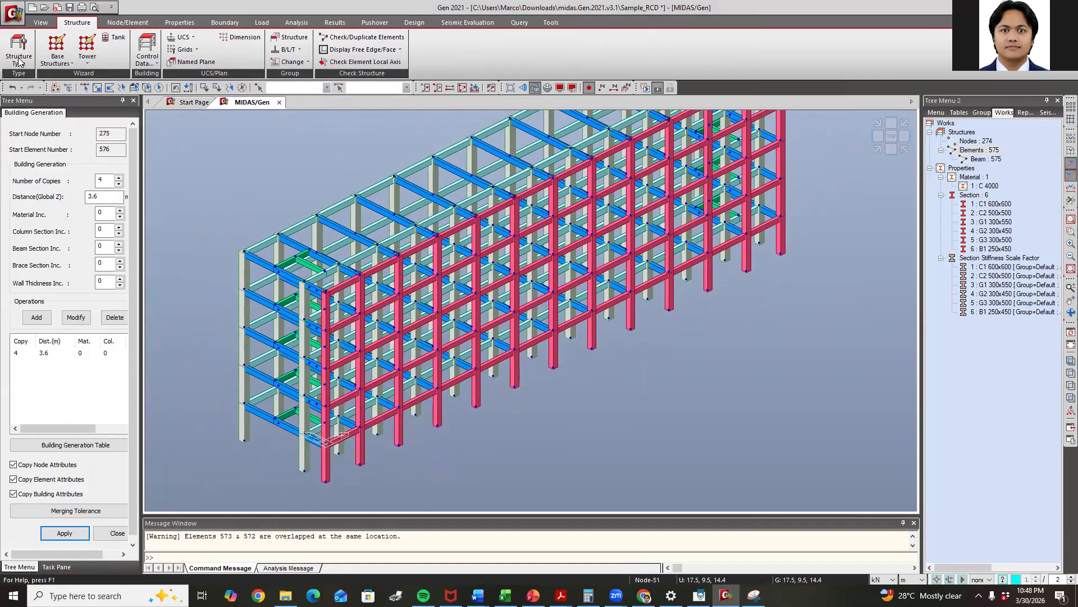
# Review the story levels proposed by automatic story data generation, from 1F to Roof, and leave Story Data without generating them
pyautogui.click(150, 60)
pyautogui.click(157, 89)
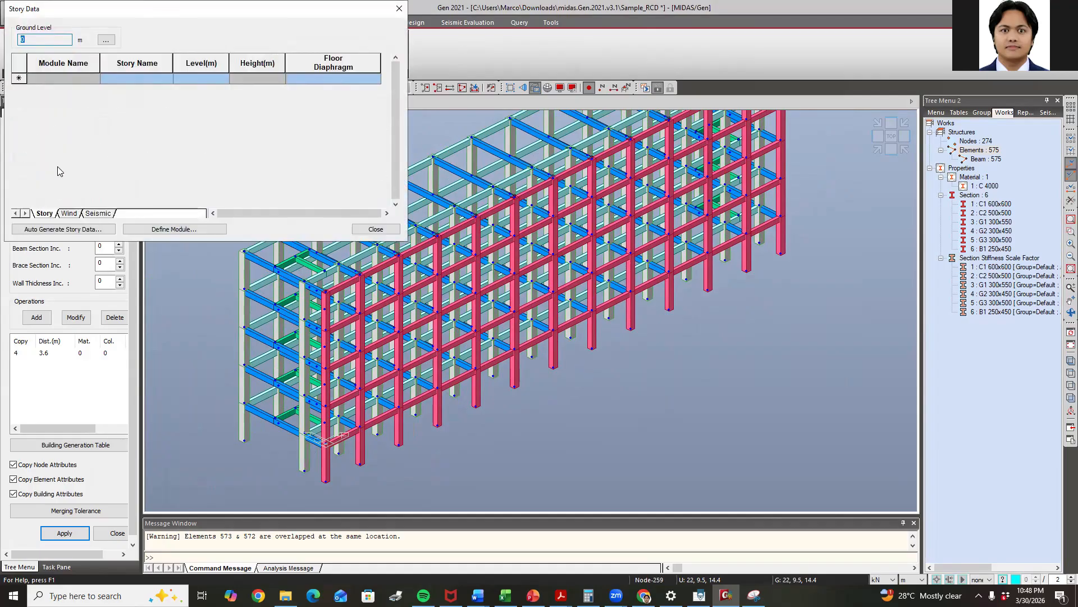
pyautogui.click(75, 229)
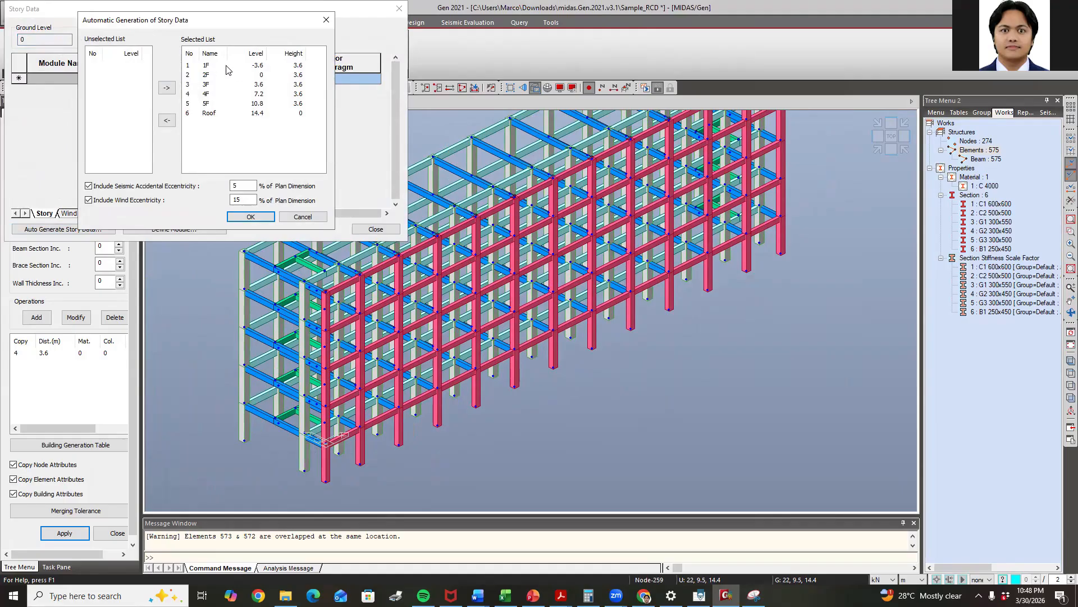
pyautogui.click(262, 64)
pyautogui.click(262, 66)
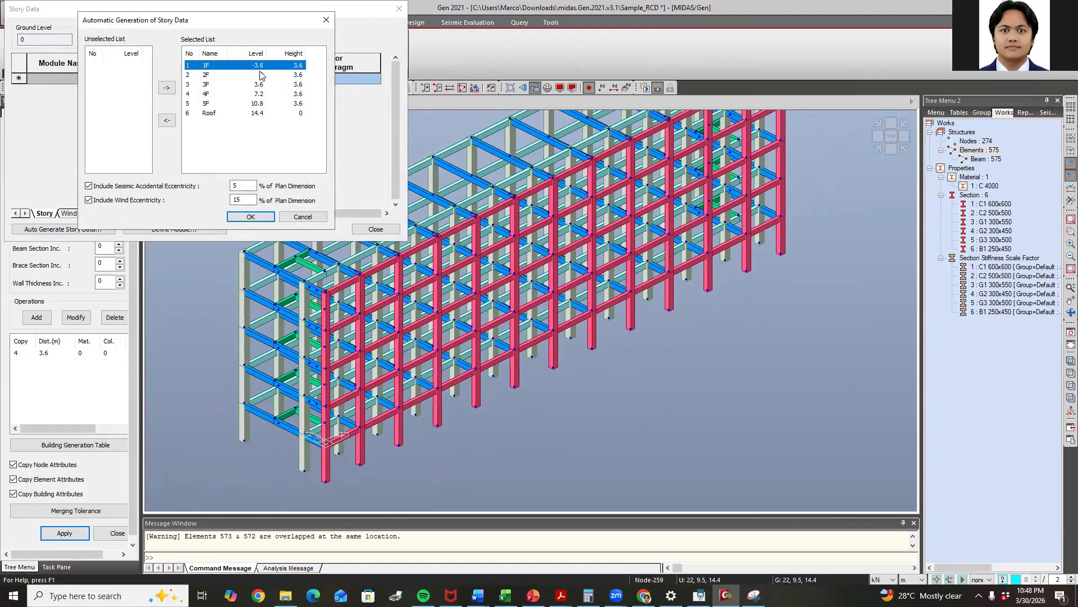
pyautogui.click(252, 74)
pyautogui.click(245, 84)
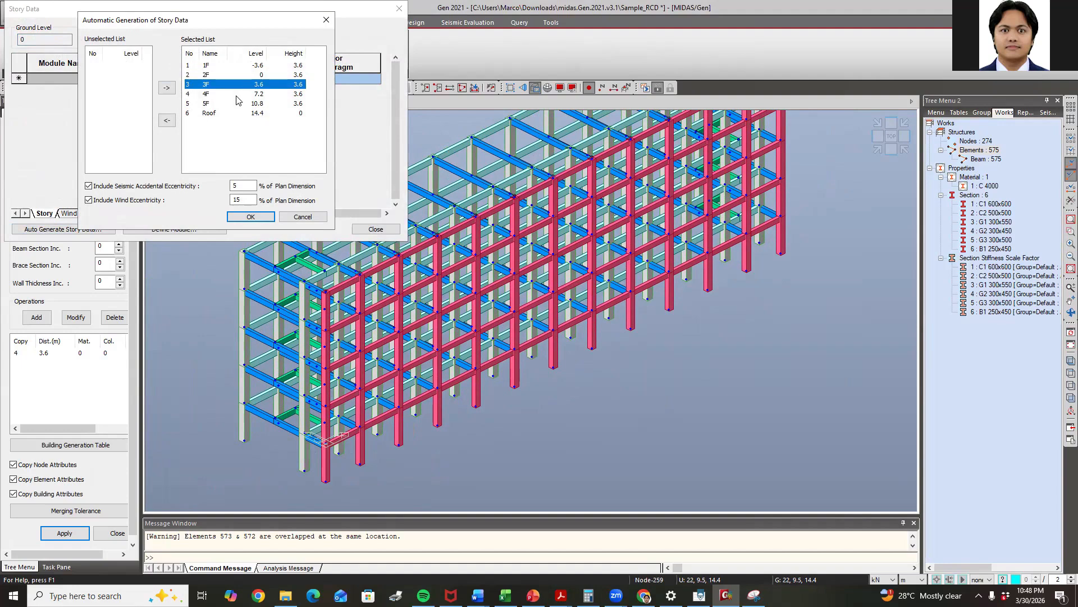
pyautogui.click(239, 94)
pyautogui.click(256, 67)
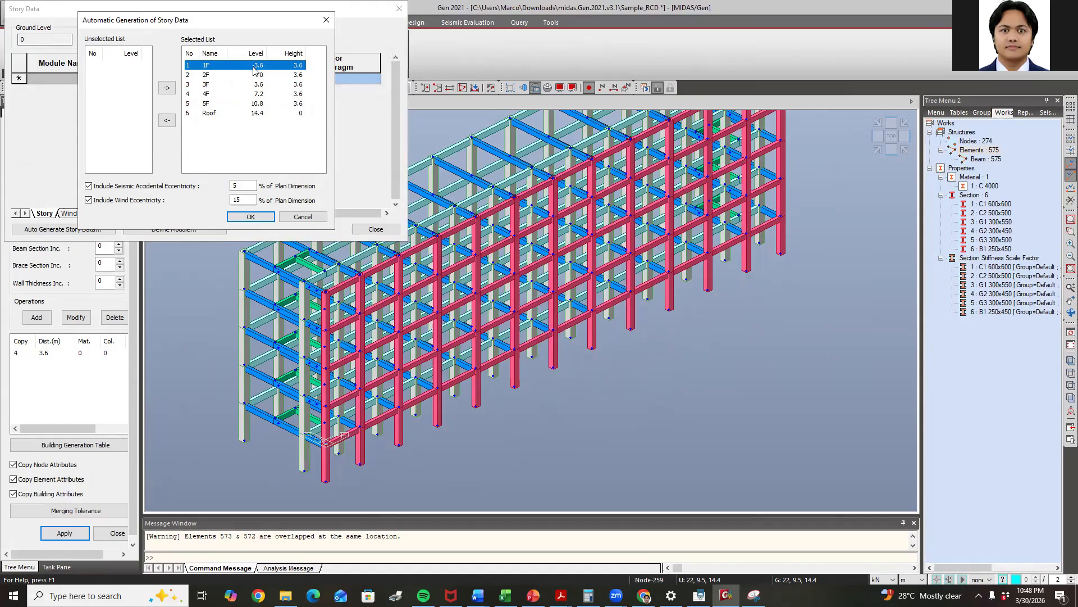
pyautogui.click(325, 20)
pyautogui.click(400, 9)
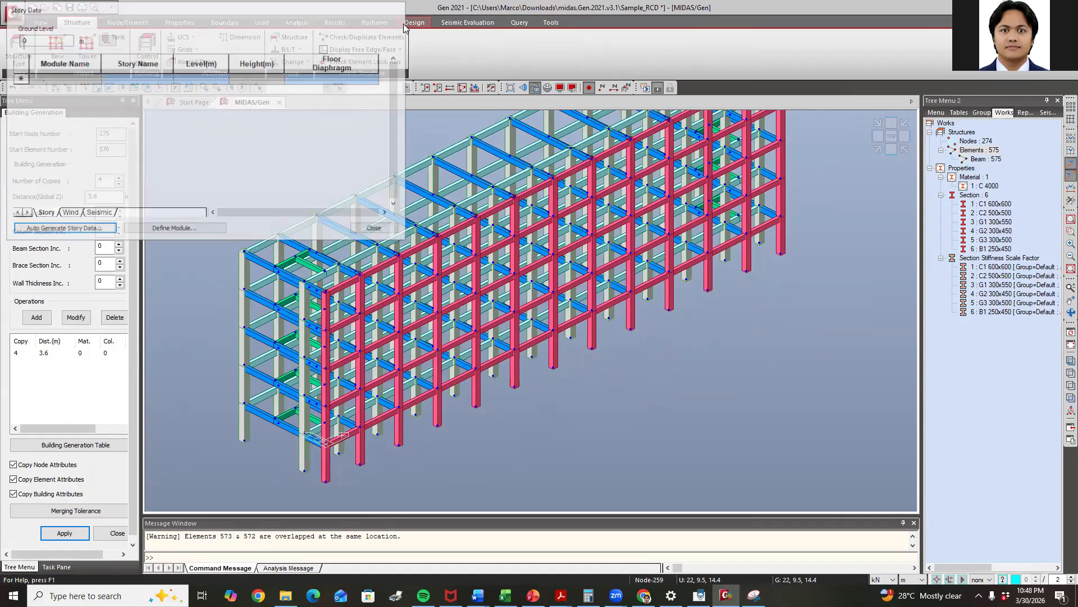
# Move all nodes of the whole building 3.6 m along the z axis using Translate Nodes with unequal distance
pyautogui.scroll(-4, 702, 208)
pyautogui.moveTo(725, 182); pyautogui.dragTo(662, 290, button='middle')
pyautogui.scroll(3, 672, 312)
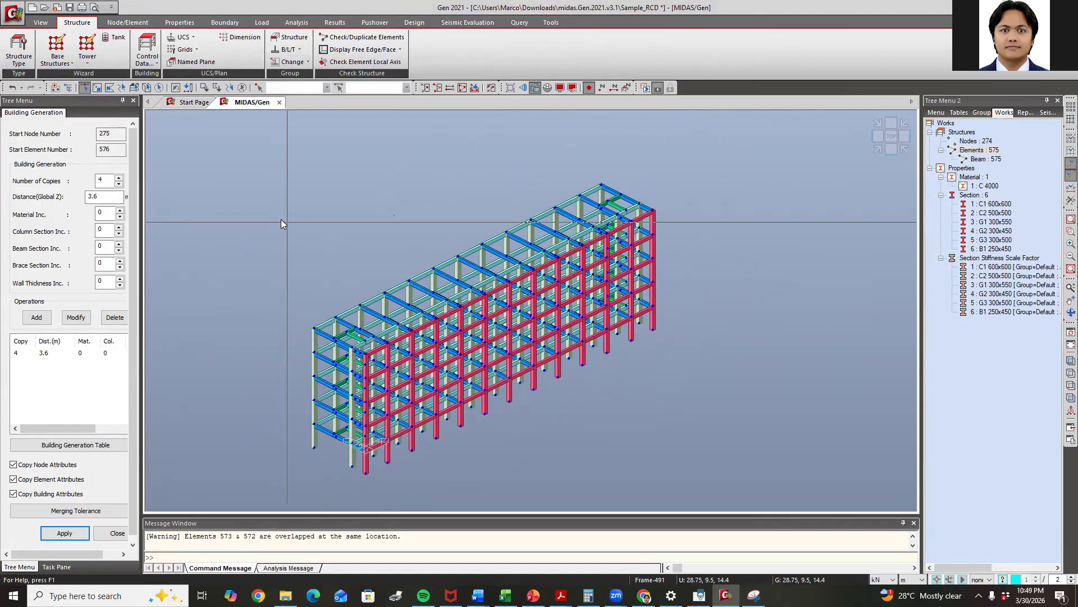
pyautogui.moveTo(230, 128); pyautogui.dragTo(775, 494)
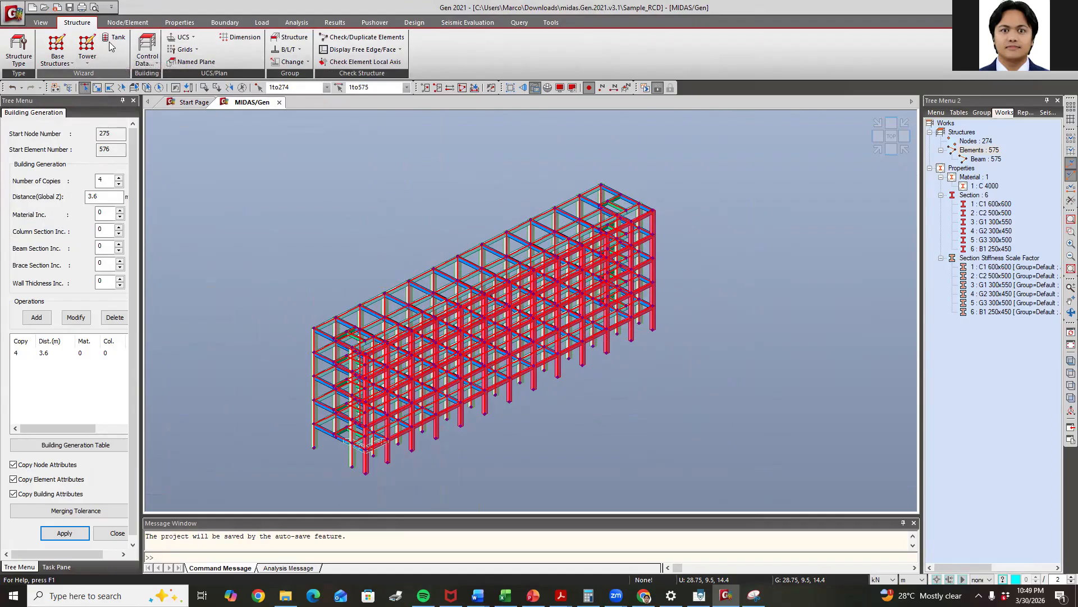
pyautogui.click(128, 22)
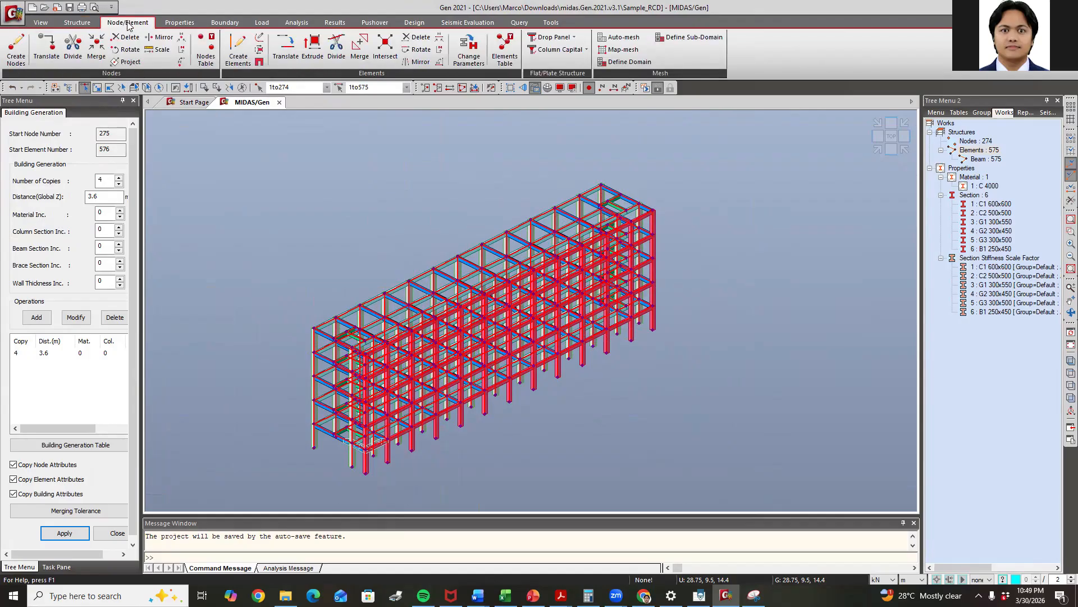
pyautogui.click(52, 49)
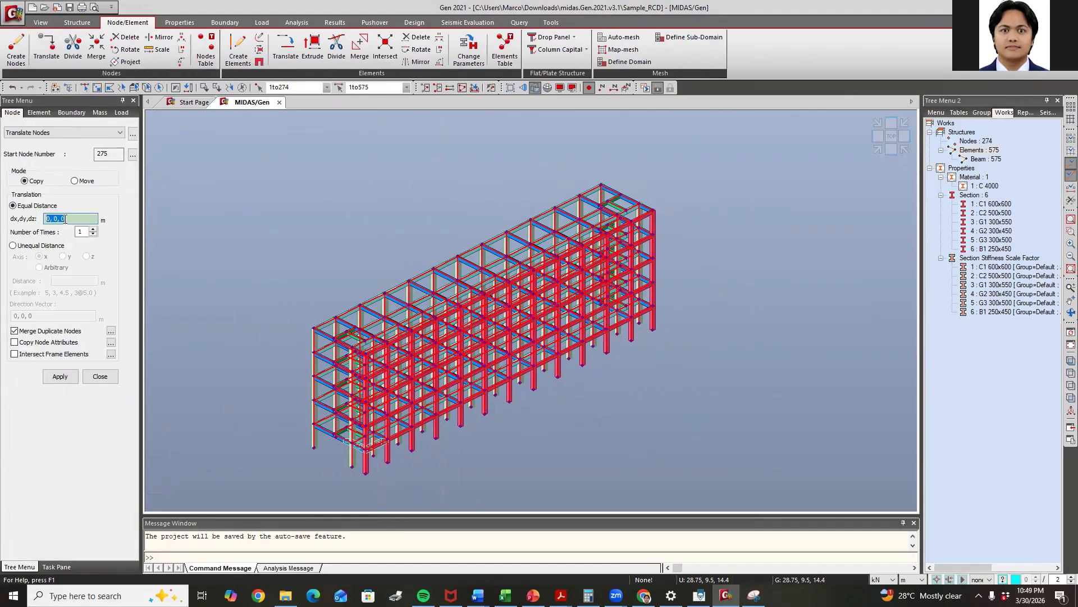
pyautogui.click(38, 246)
pyautogui.click(86, 256)
pyautogui.click(80, 279)
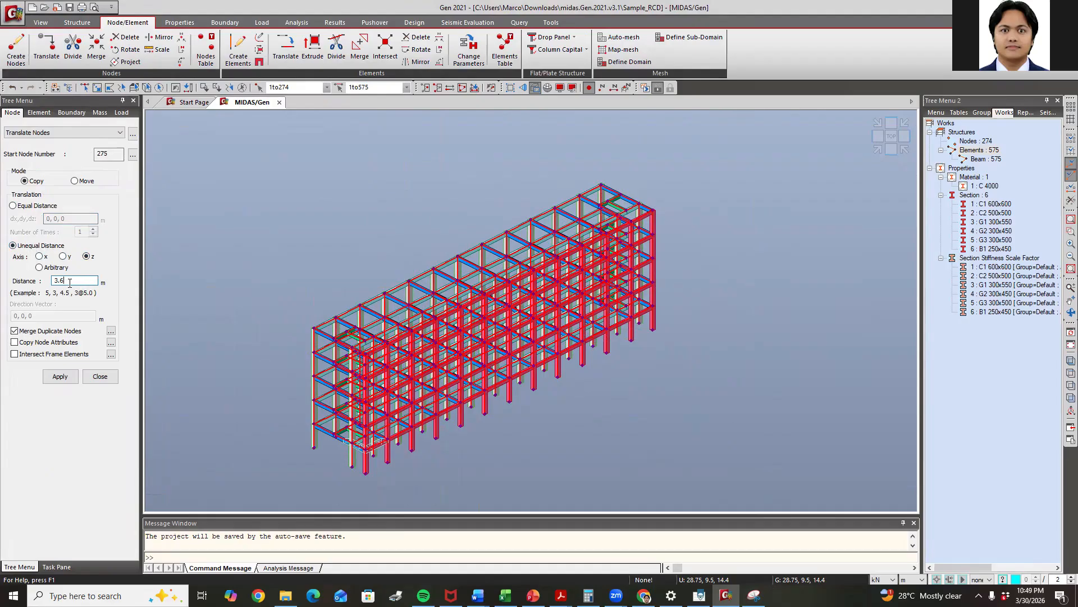
pyautogui.click(74, 182)
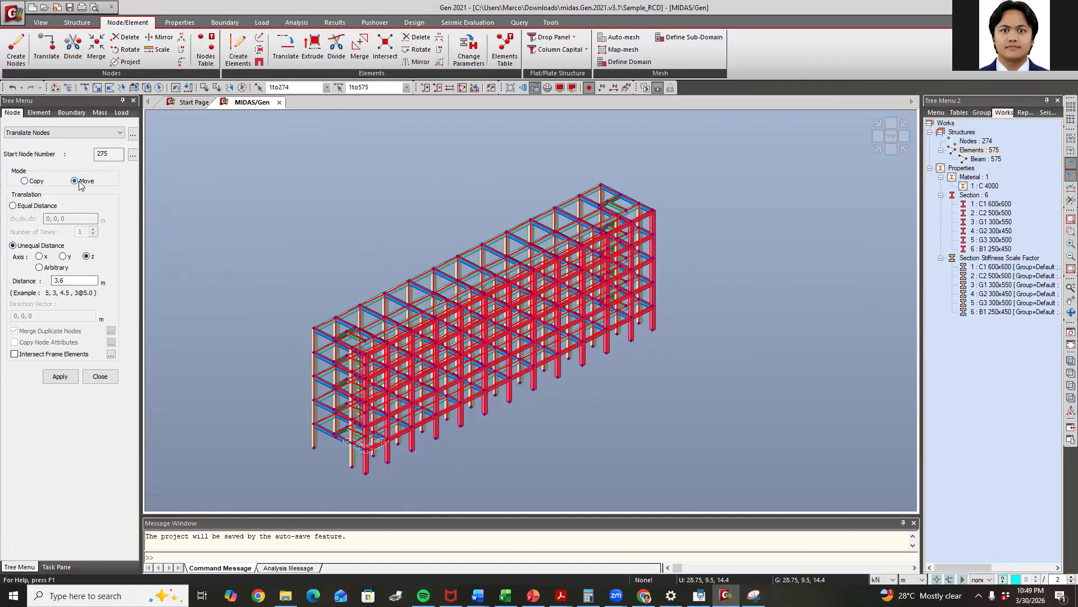
pyautogui.click(61, 376)
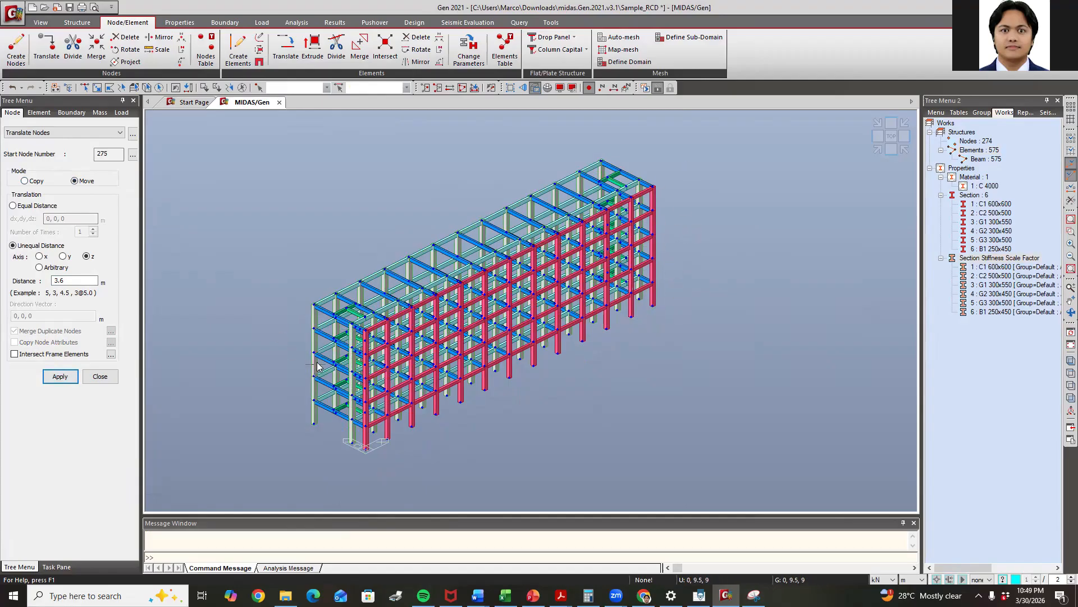
pyautogui.scroll(3, 386, 465)
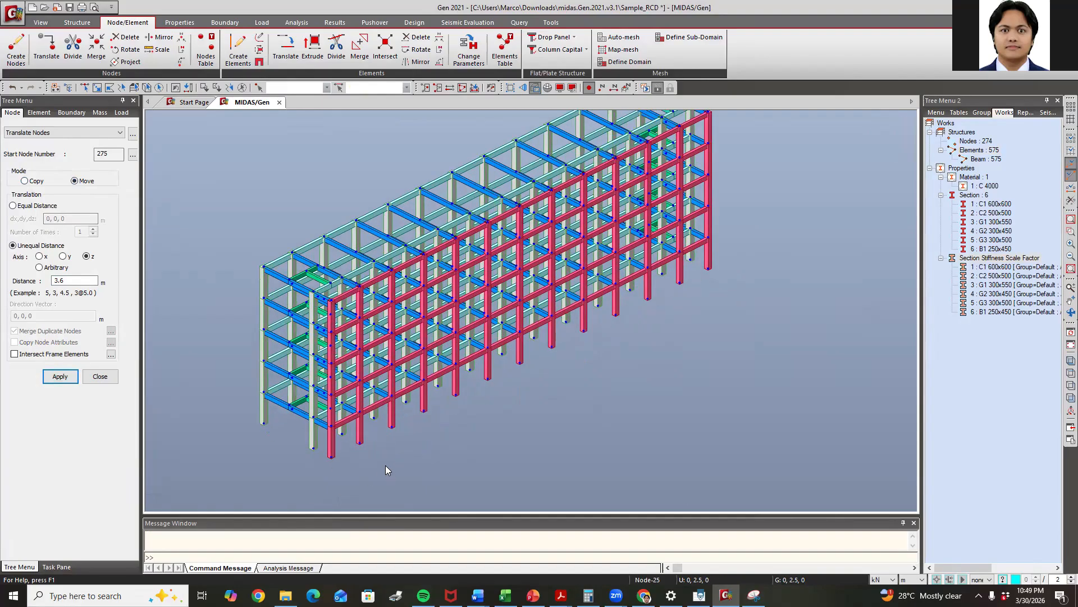
pyautogui.scroll(3, 356, 356)
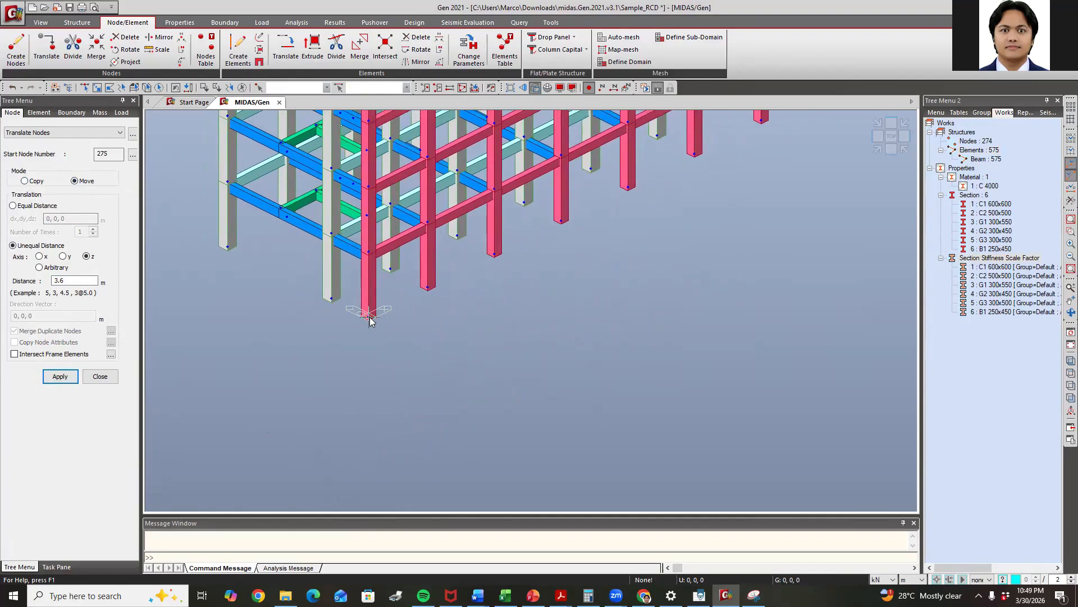
pyautogui.scroll(-5, 542, 271)
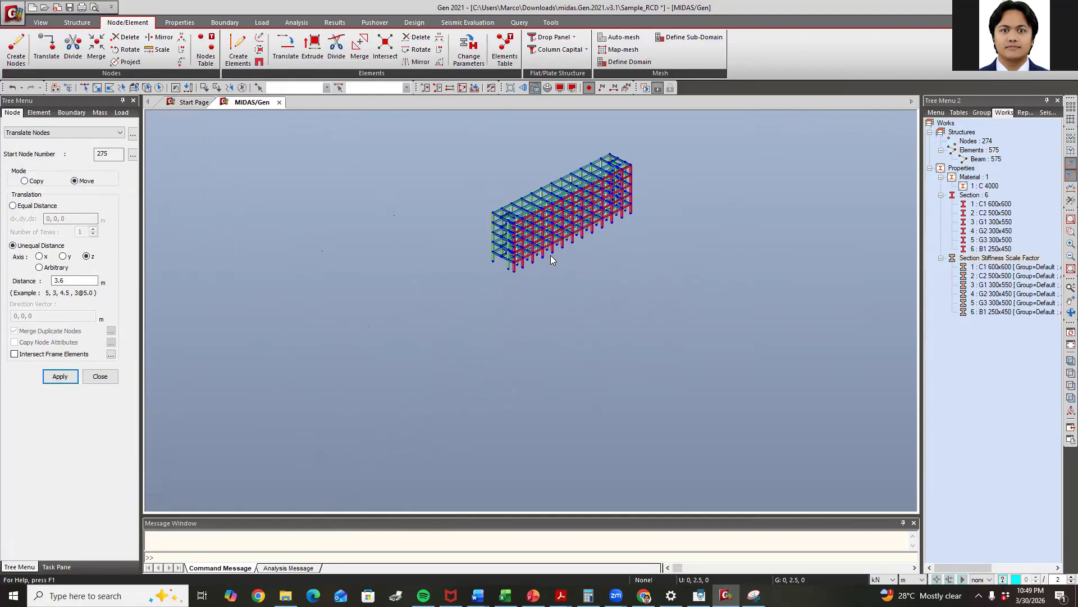
pyautogui.scroll(3, 578, 211)
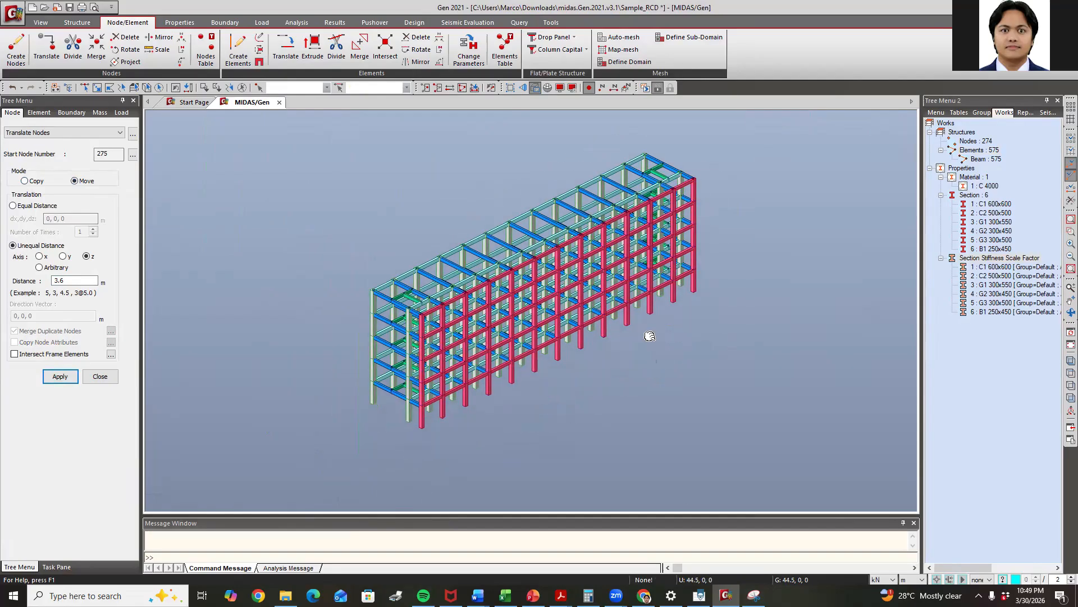
# Automatically generate the story data for levels 1F to Roof, with 5% seismic and 15% wind eccentricity included, and close Story Data
pyautogui.scroll(2, 649, 335)
pyautogui.scroll(-3, 649, 335)
pyautogui.scroll(2, 644, 270)
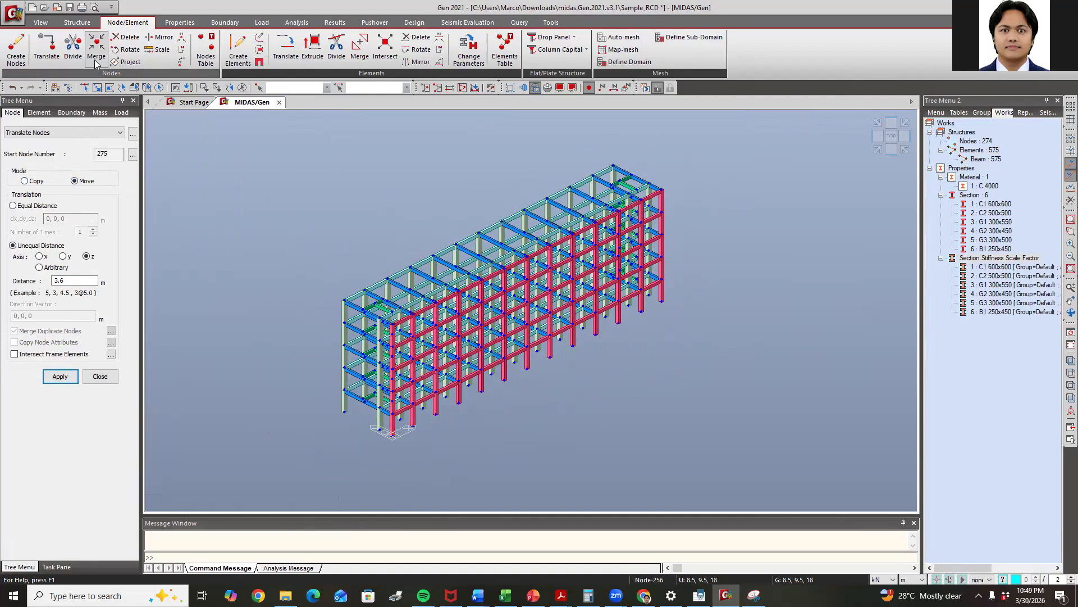
pyautogui.click(77, 22)
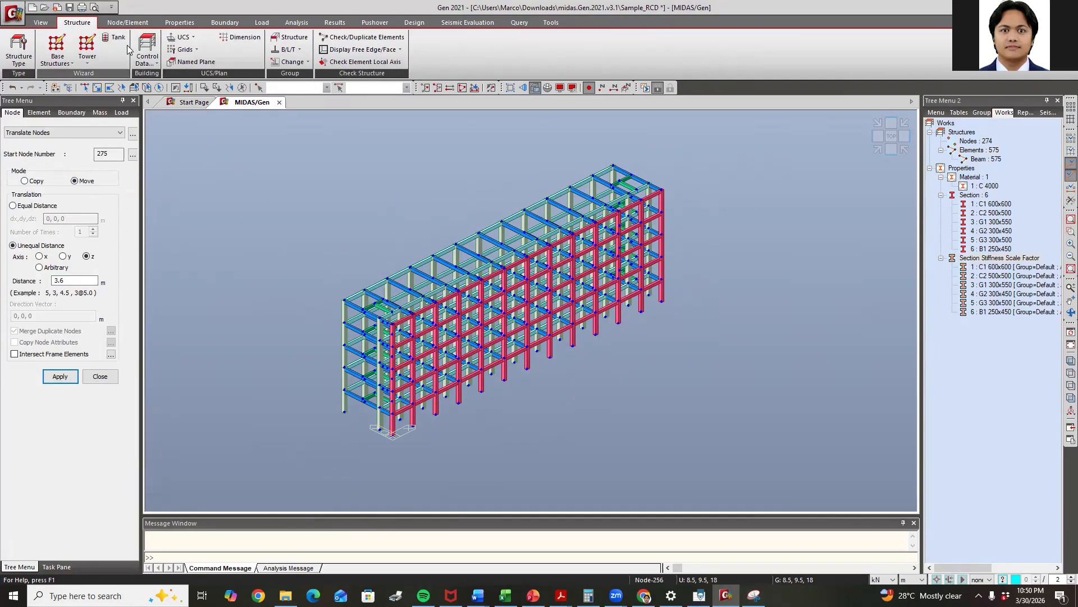
pyautogui.click(147, 50)
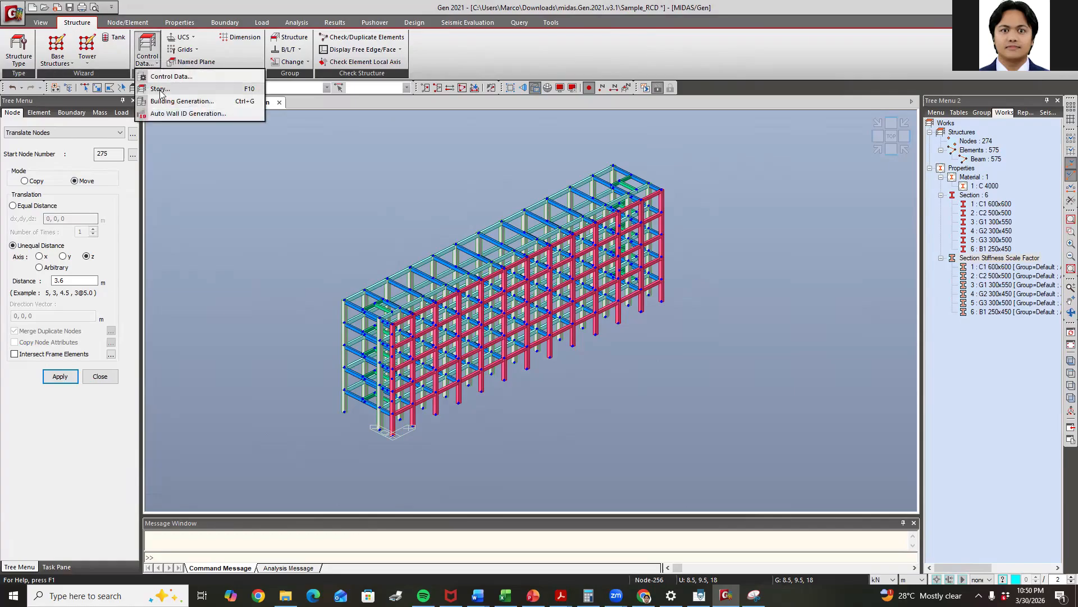
pyautogui.click(160, 85)
pyautogui.moveTo(170, 11); pyautogui.dragTo(423, 109)
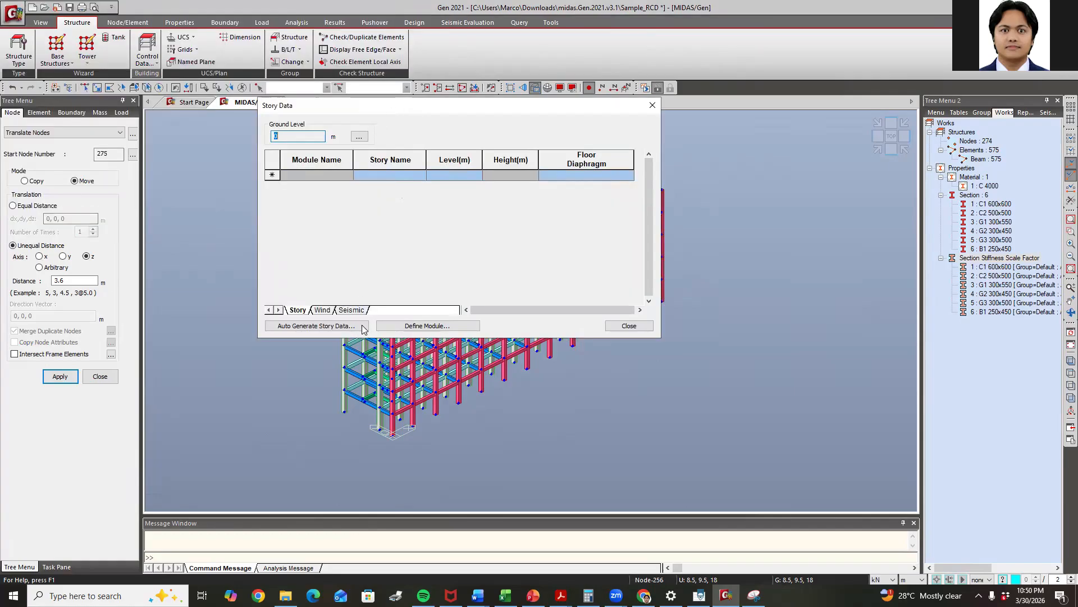
pyautogui.click(329, 327)
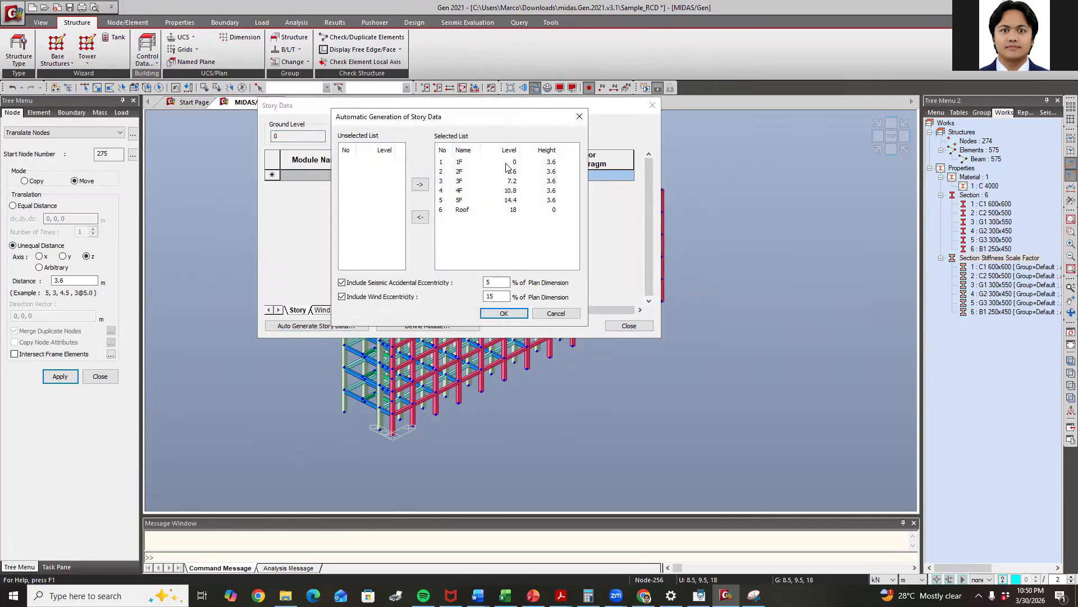
pyautogui.click(554, 163)
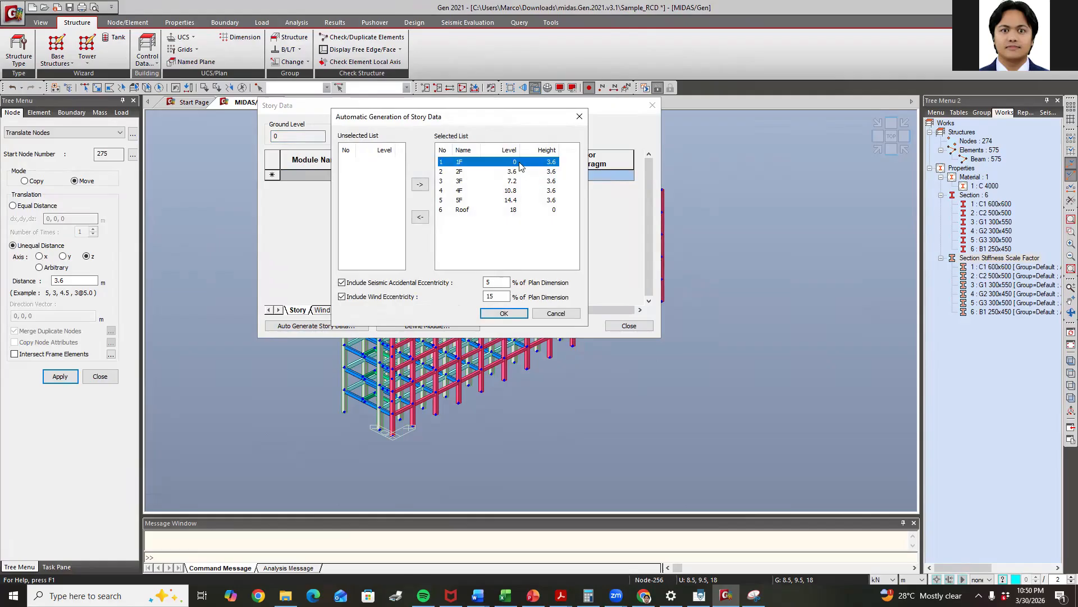
pyautogui.click(496, 173)
pyautogui.click(513, 181)
pyautogui.click(511, 191)
pyautogui.click(513, 201)
pyautogui.click(515, 211)
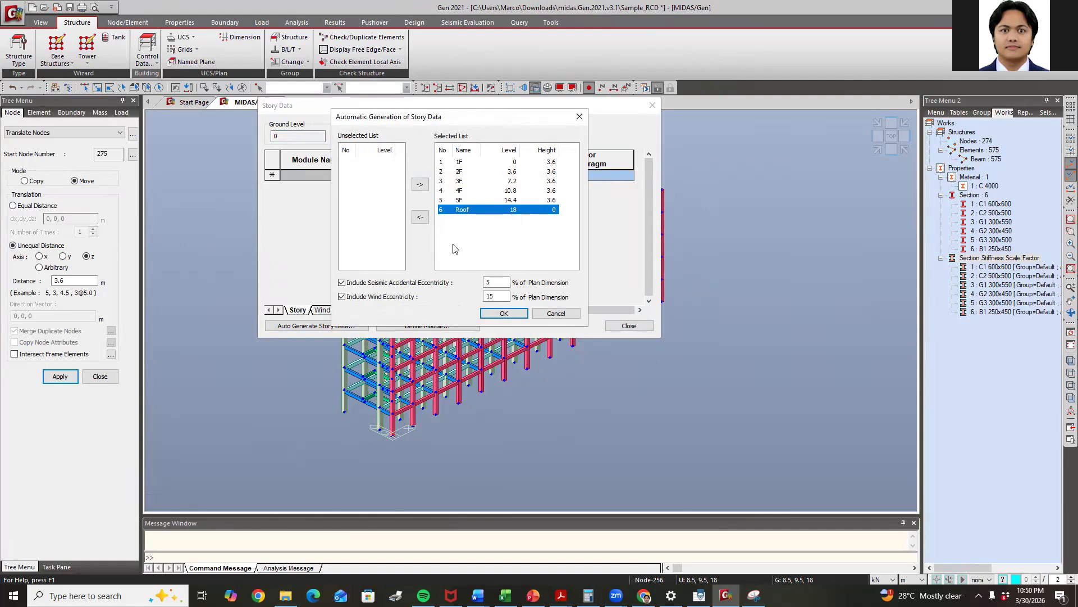
pyautogui.click(501, 316)
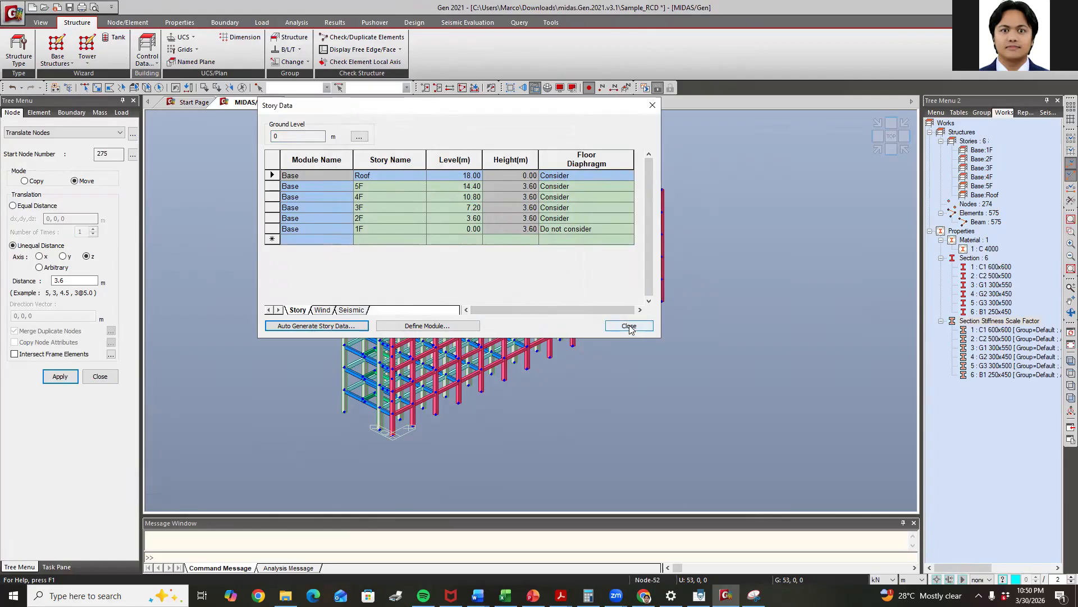
pyautogui.click(573, 175)
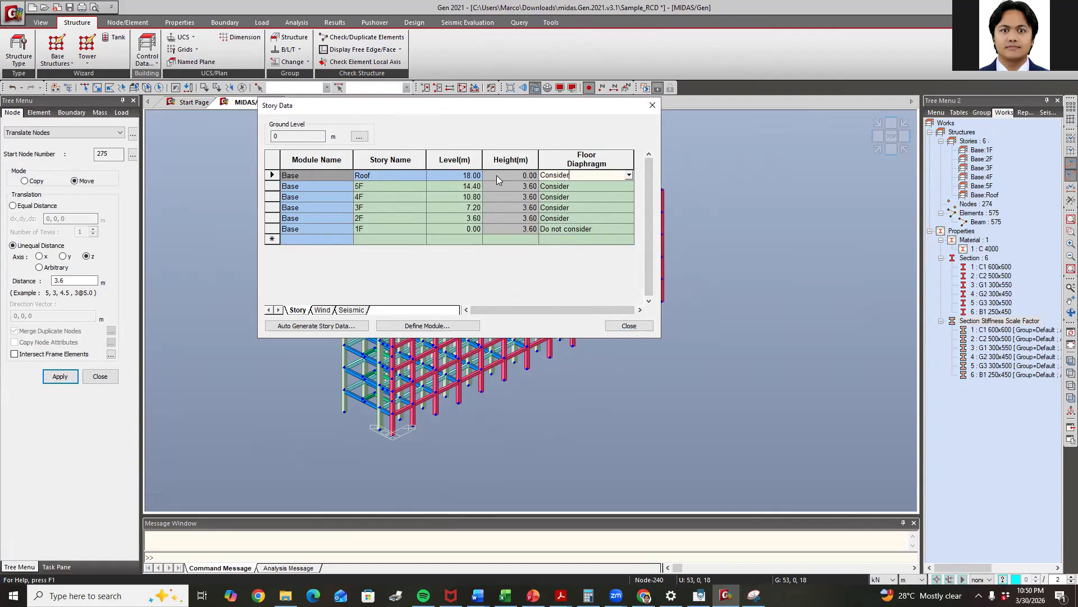
pyautogui.click(628, 327)
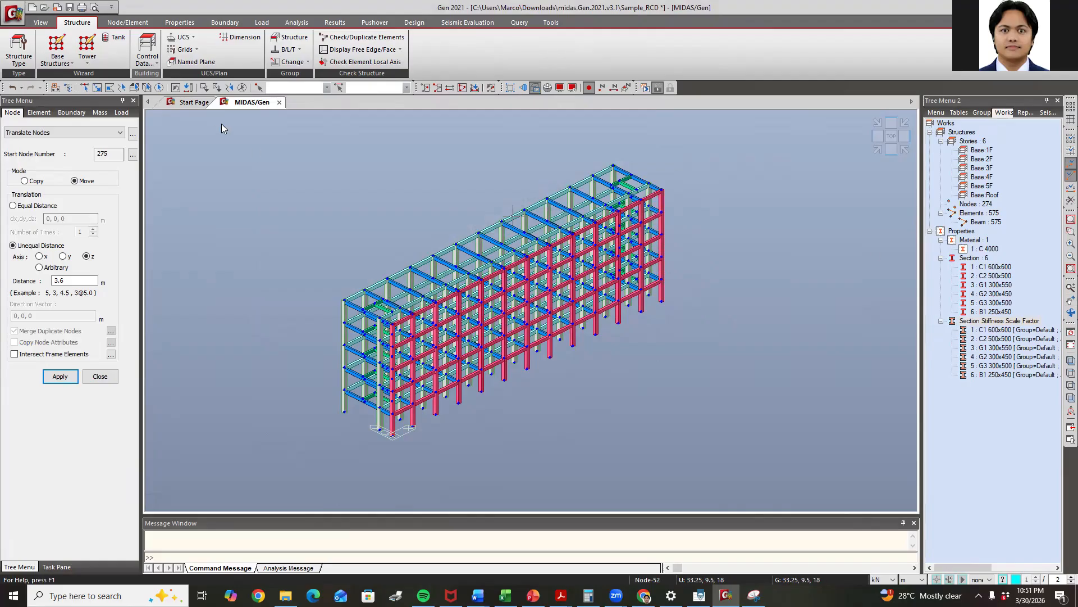
# Select the whole building and intersect all its elements with a tolerance of 0.000914 m
pyautogui.click(127, 22)
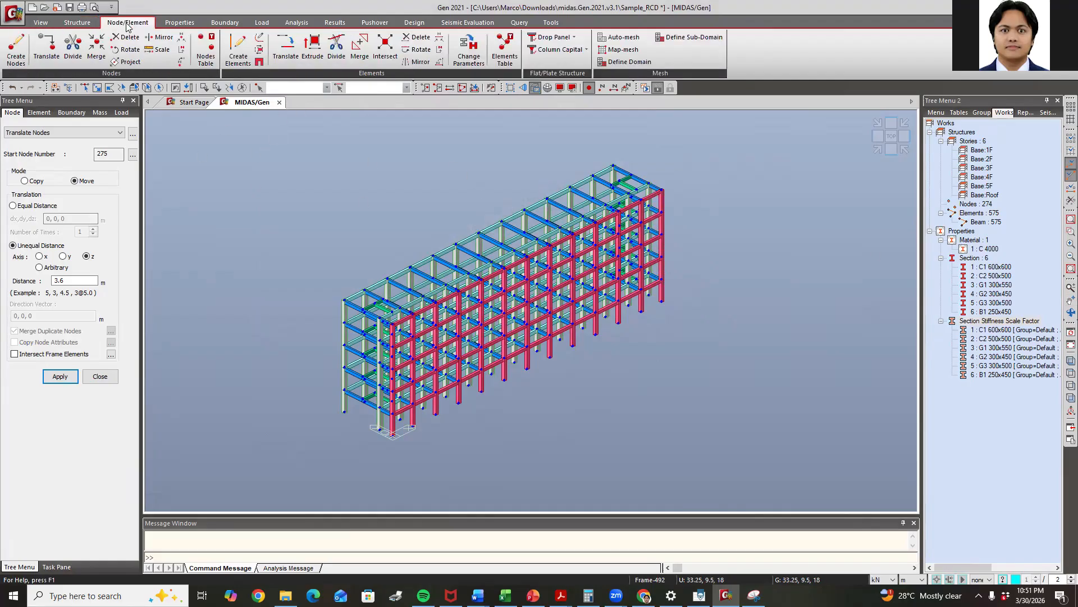
pyautogui.click(85, 87)
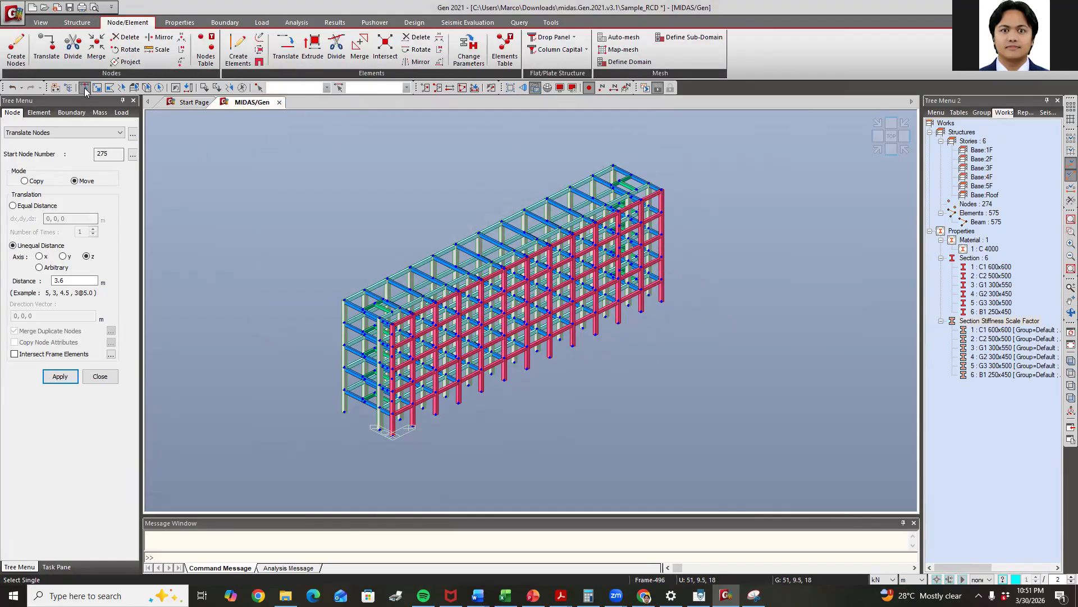
pyautogui.moveTo(290, 130); pyautogui.dragTo(785, 474)
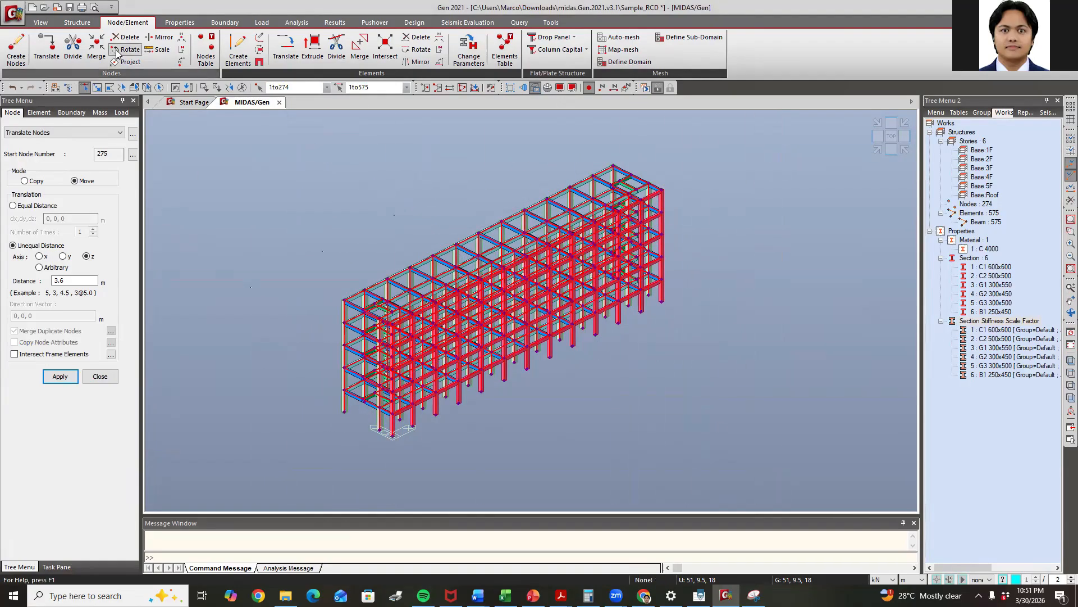
pyautogui.click(383, 48)
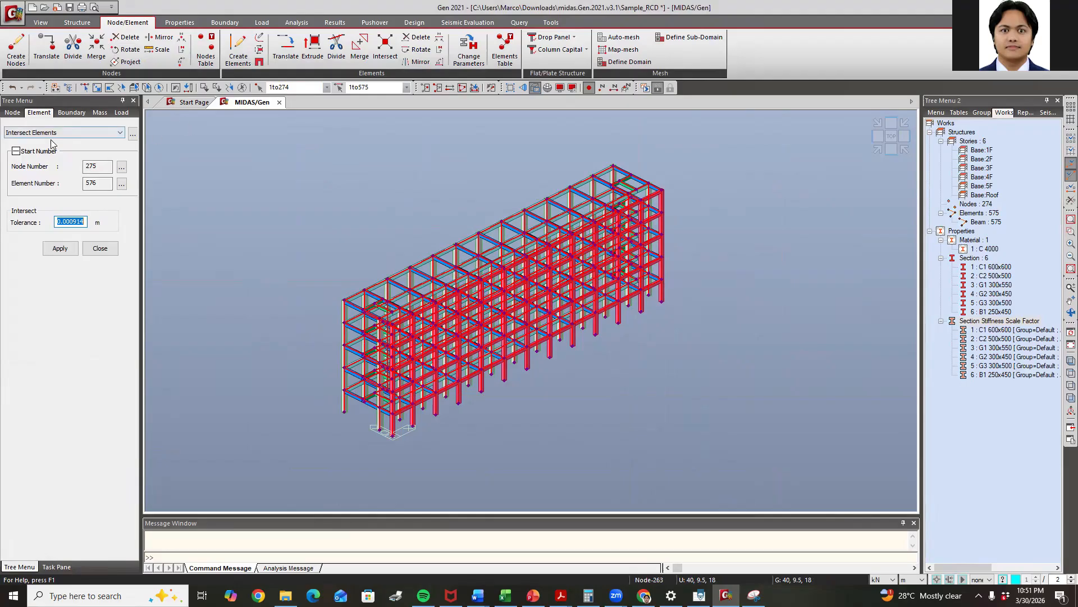
pyautogui.click(53, 248)
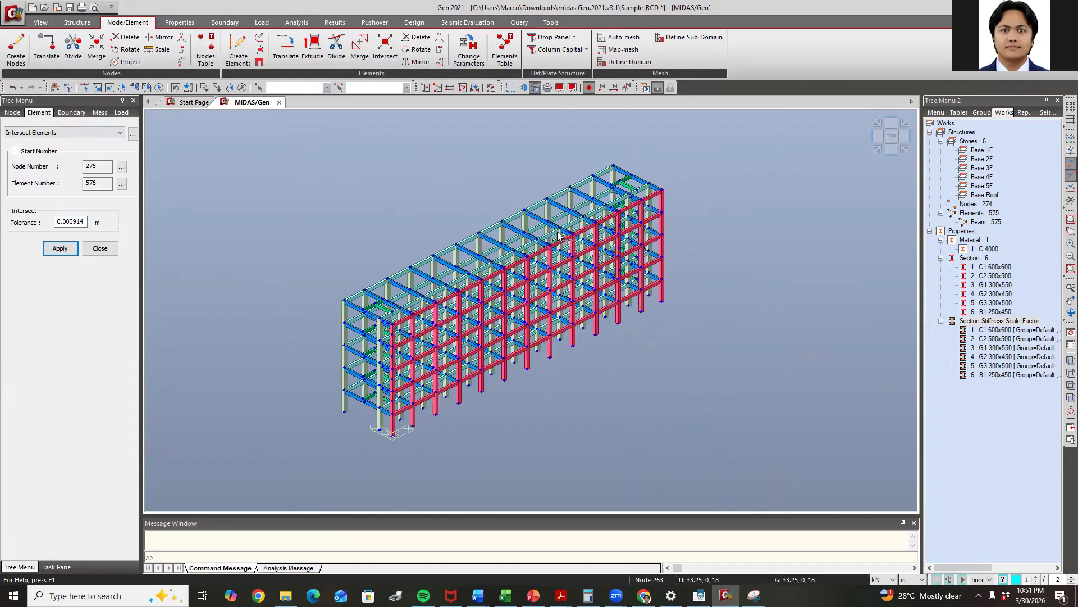
# Examine the beam and column connections of the frame up close and in plan view, ending in the isometric view
pyautogui.scroll(3, 492, 265)
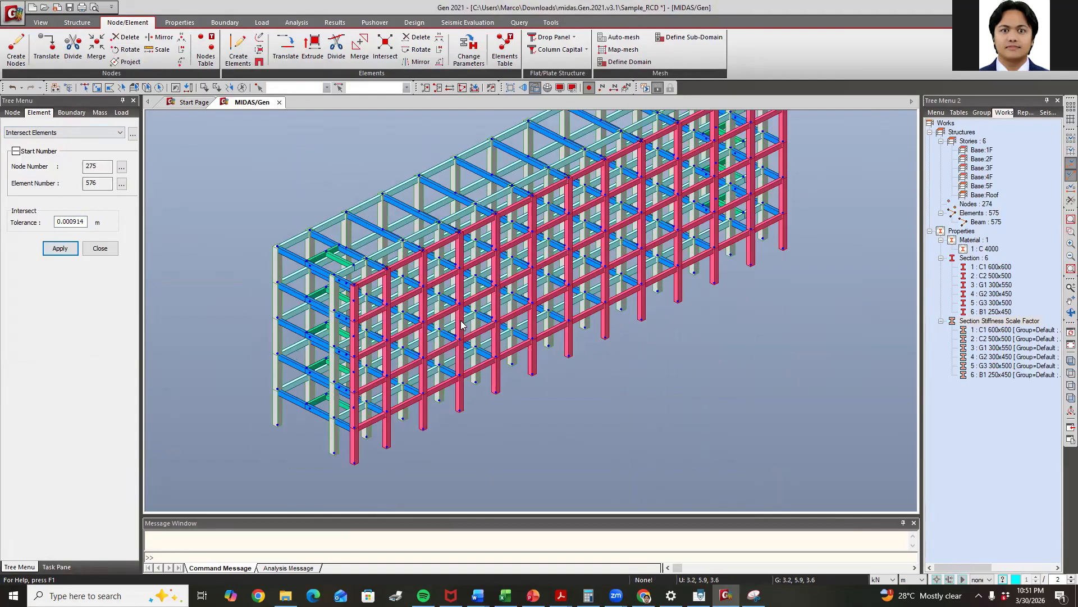
pyautogui.scroll(4, 353, 284)
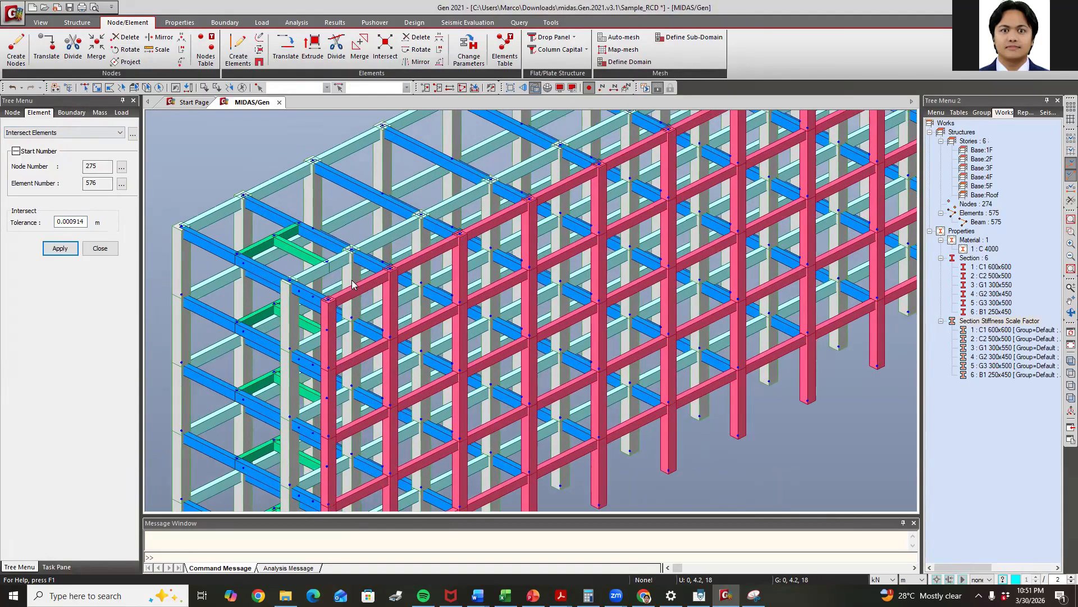
pyautogui.scroll(-3, 396, 239)
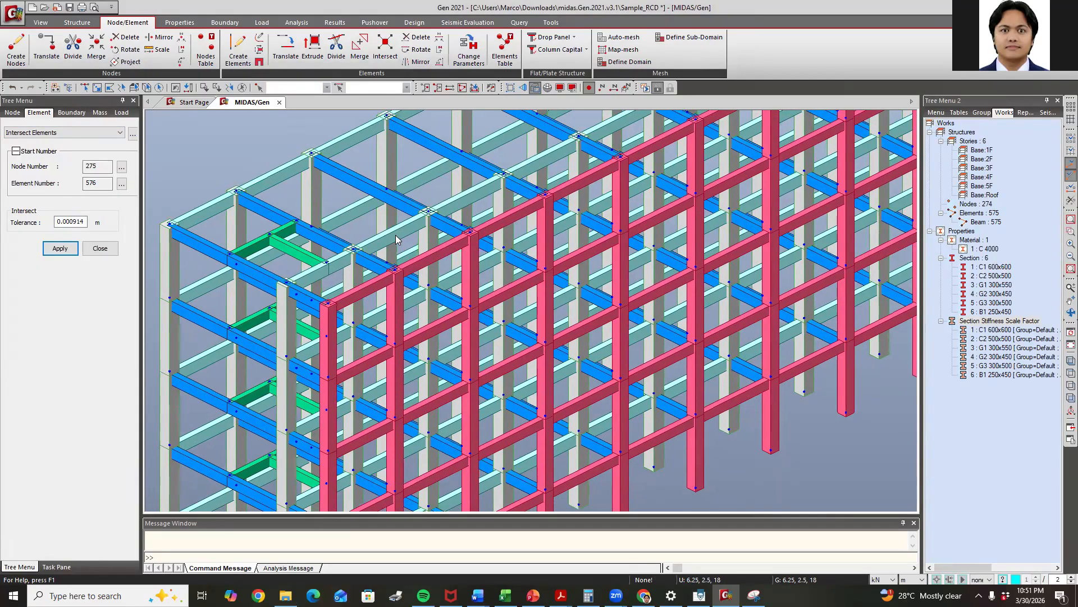
pyautogui.scroll(1, 621, 242)
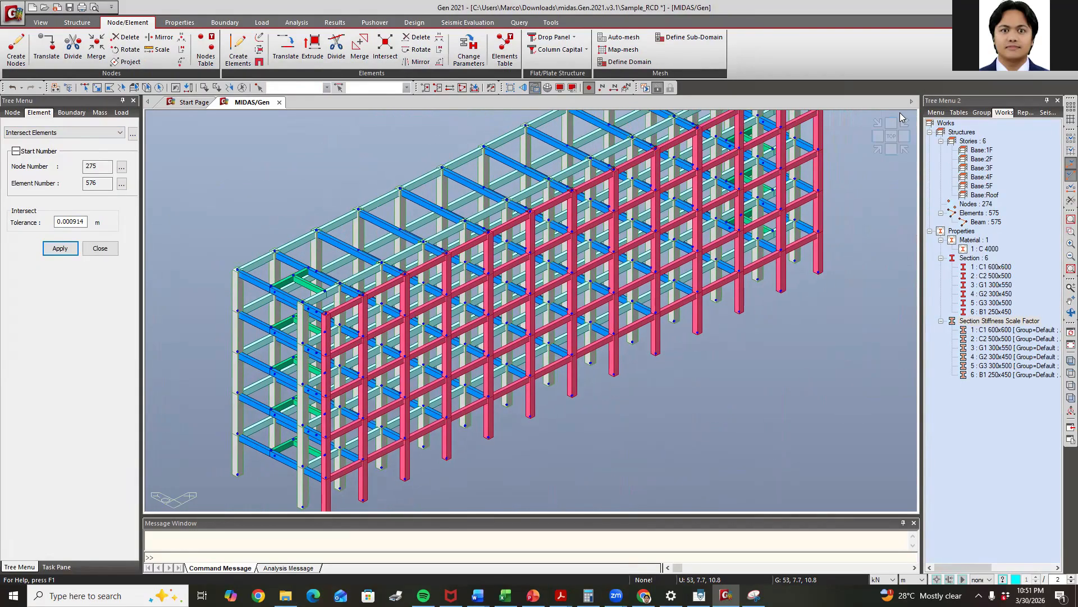
pyautogui.click(894, 139)
pyautogui.scroll(3, 543, 333)
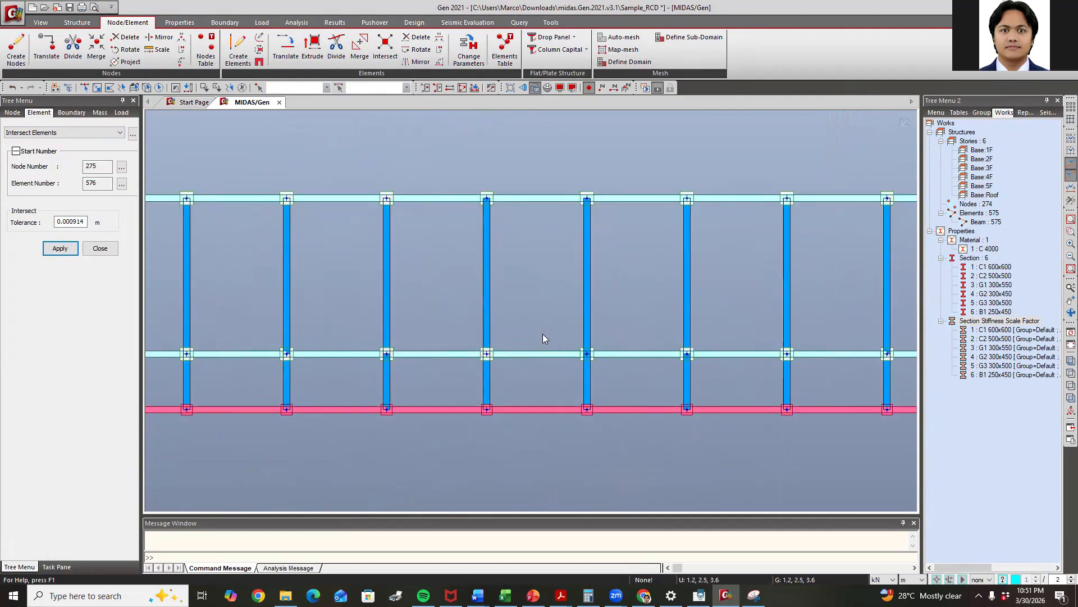
pyautogui.scroll(-6, 555, 309)
pyautogui.scroll(3, 579, 306)
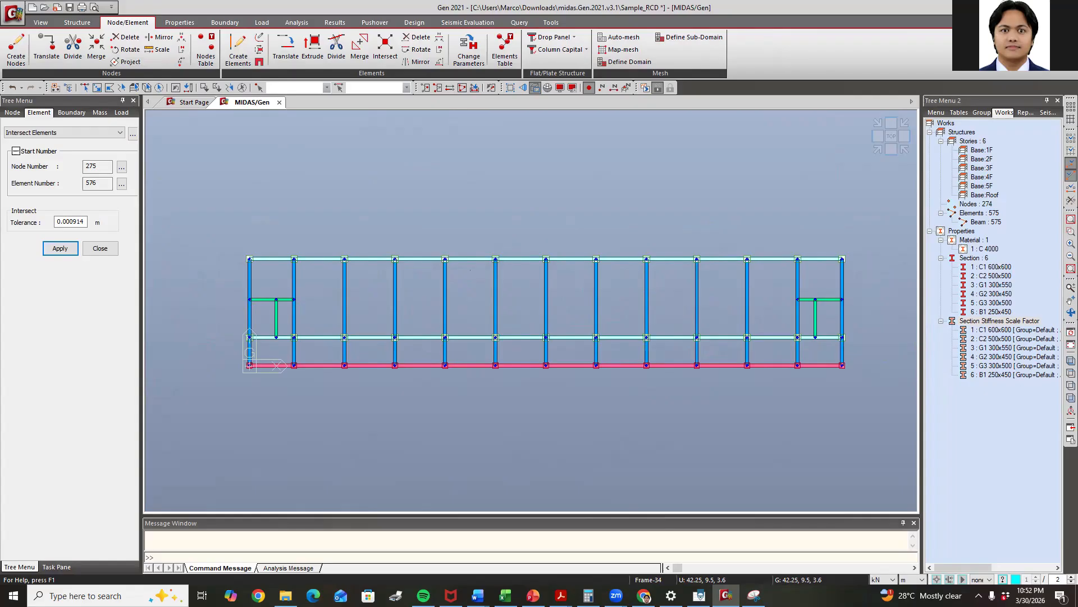
pyautogui.click(874, 149)
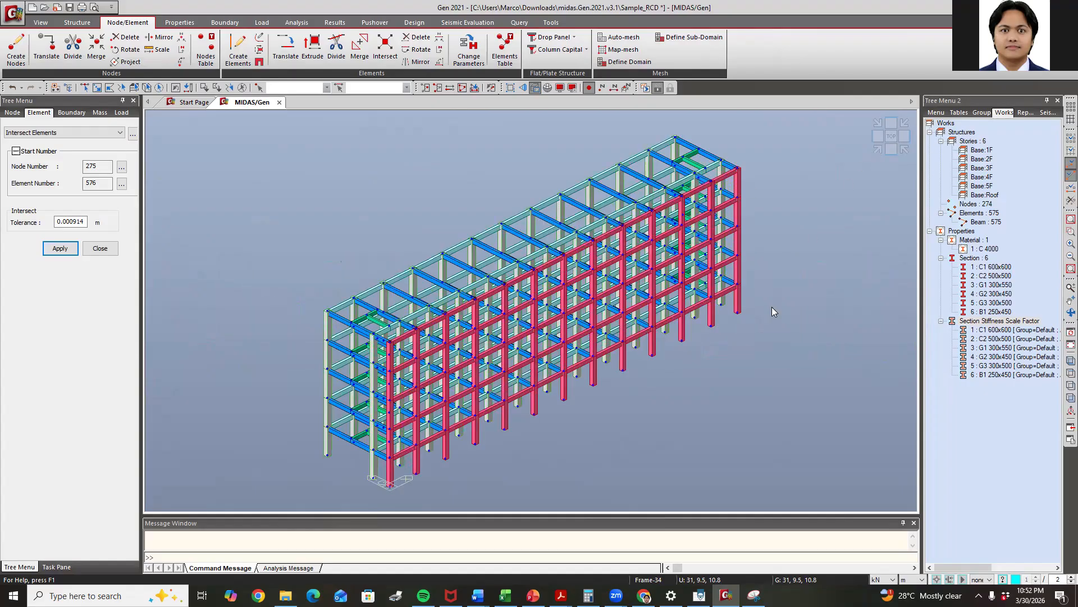
# Add fixed supports, with D-ALL and R-ALL restrained, to all column base nodes of the building
pyautogui.click(891, 150)
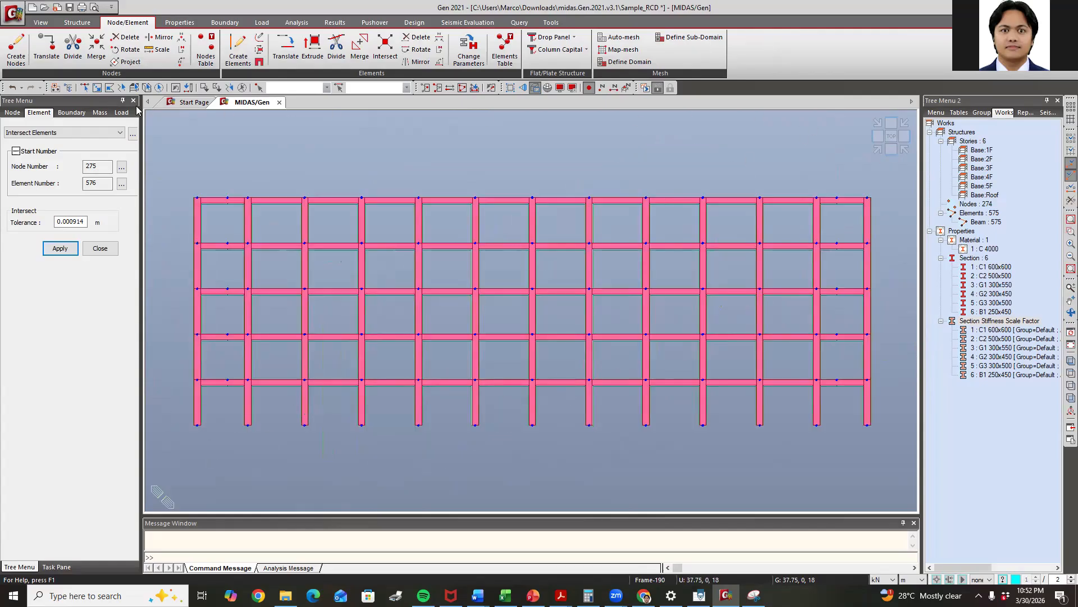
pyautogui.click(84, 87)
pyautogui.moveTo(178, 407); pyautogui.dragTo(893, 441)
pyautogui.click(877, 149)
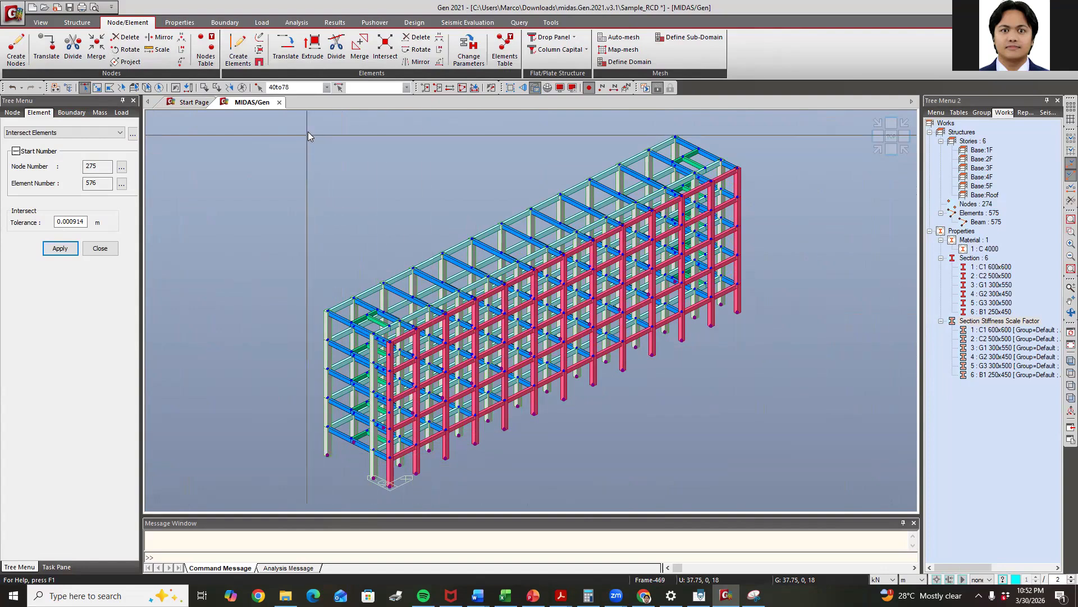
pyautogui.click(229, 19)
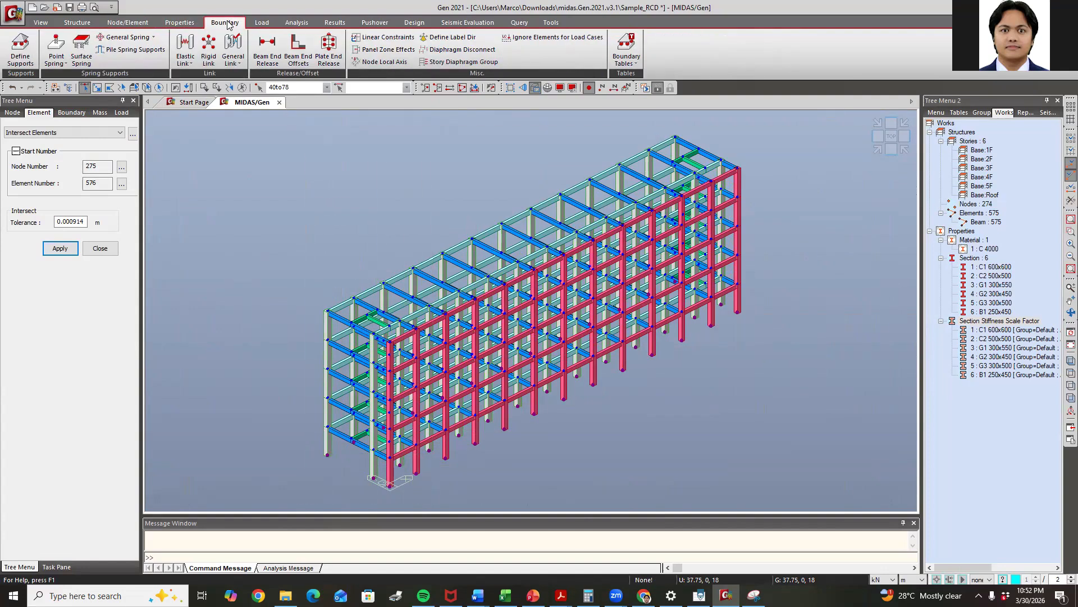
pyautogui.click(25, 66)
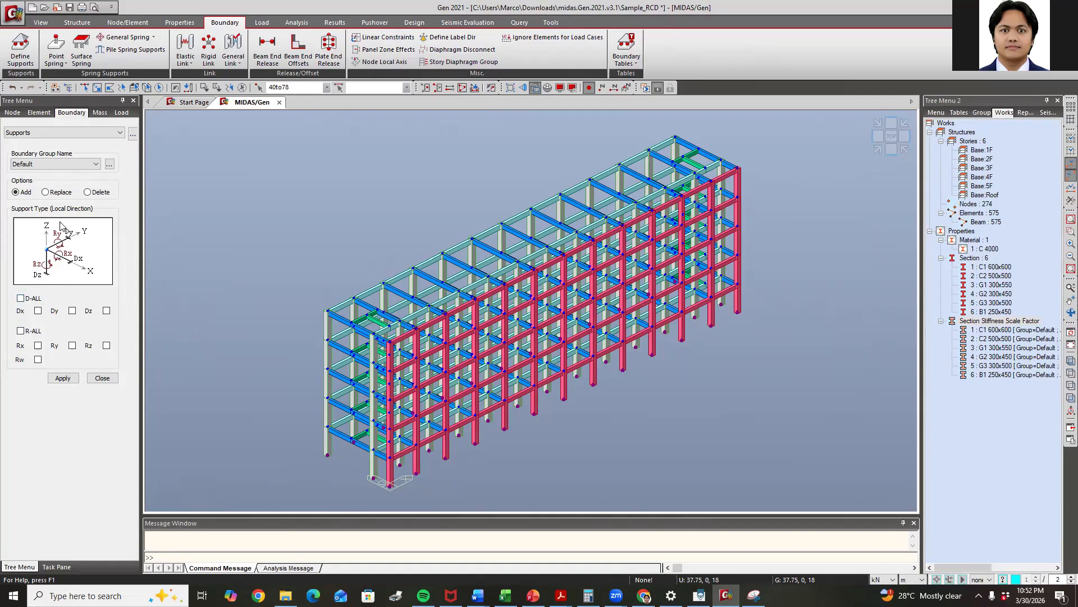
pyautogui.click(21, 299)
pyautogui.click(21, 331)
pyautogui.click(62, 378)
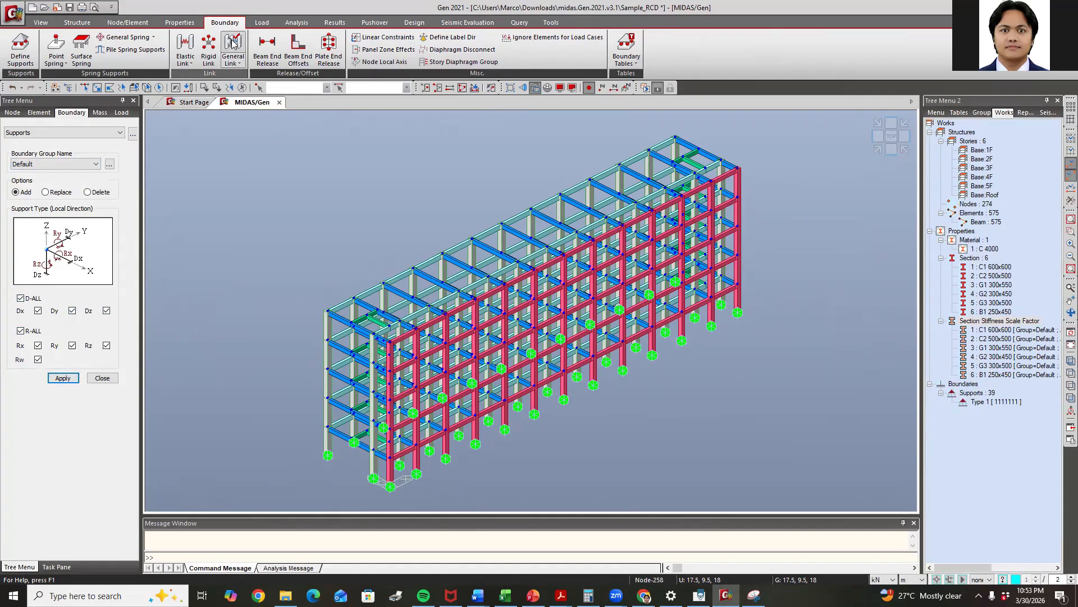
# Add a static load case named DL with the type Dead Load (D)
pyautogui.click(261, 24)
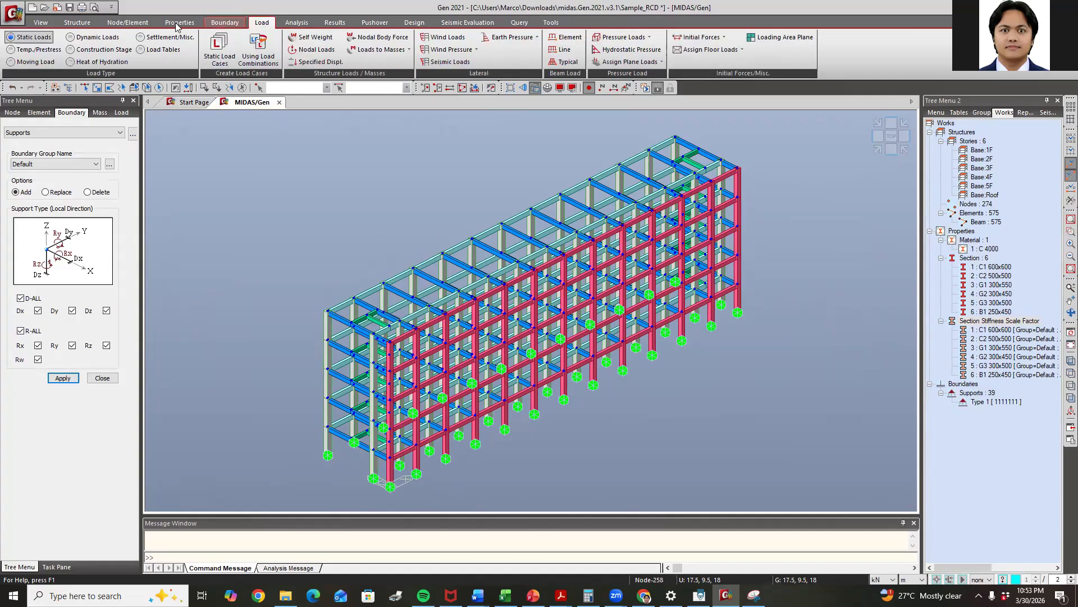
pyautogui.click(219, 50)
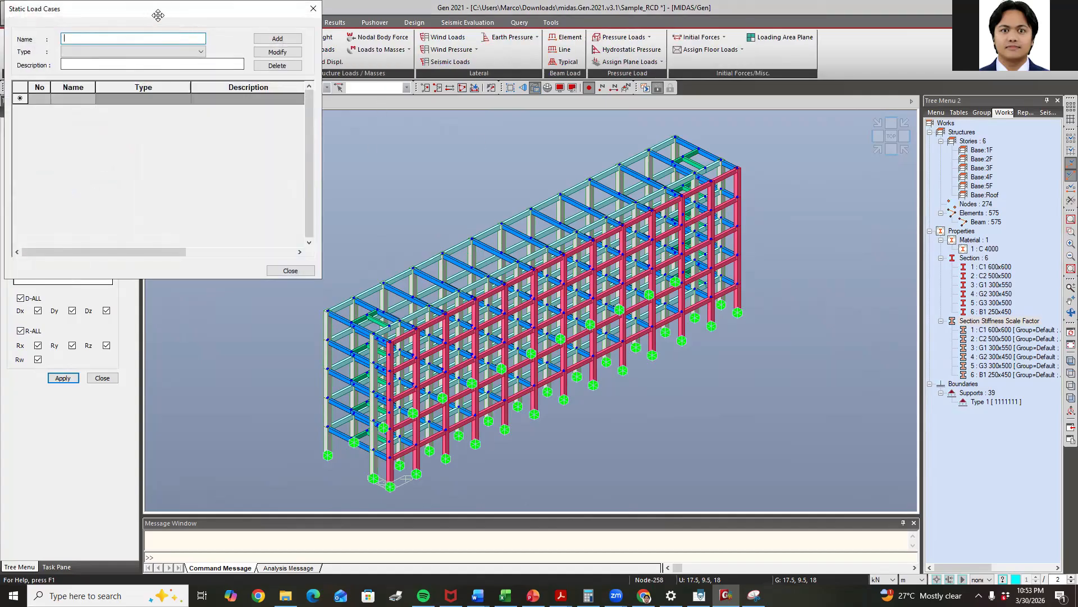
pyautogui.moveTo(155, 14); pyautogui.dragTo(476, 125)
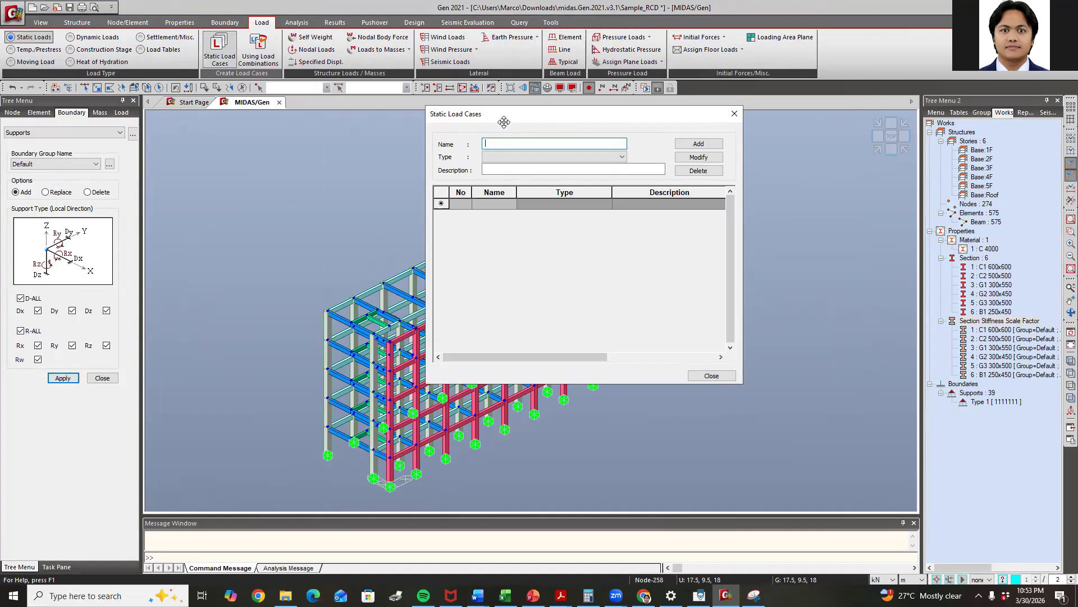
pyautogui.click(544, 159)
pyautogui.click(540, 165)
pyautogui.click(509, 144)
pyautogui.write('DL')
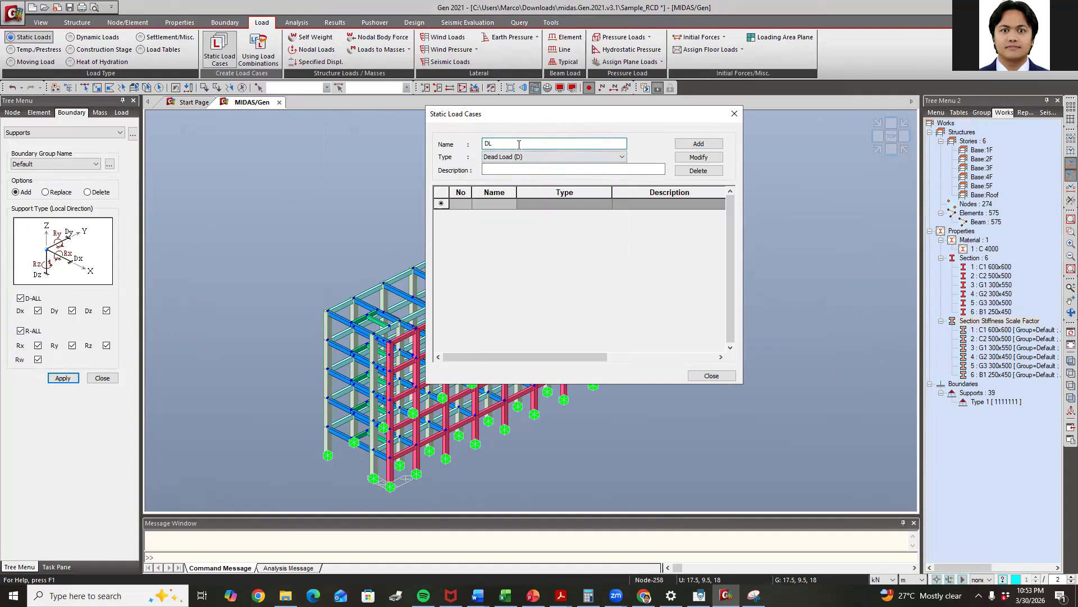
pyautogui.click(699, 143)
# Add a static load case named LL with the type Live Load (L)
pyautogui.click(531, 157)
pyautogui.click(500, 174)
pyautogui.doubleClick(494, 144)
pyautogui.write('LL')
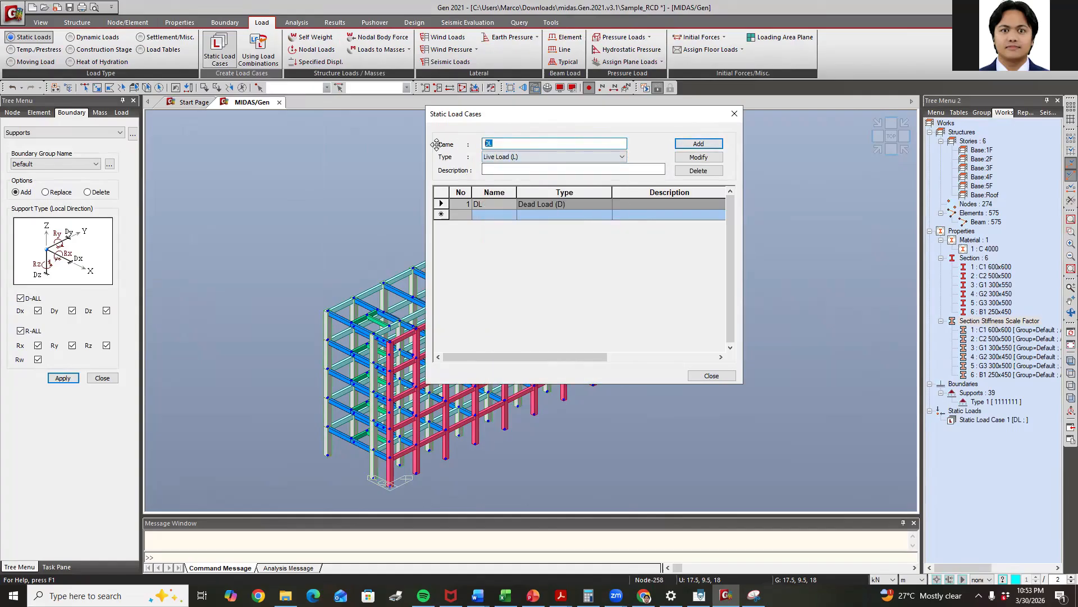
pyautogui.click(703, 147)
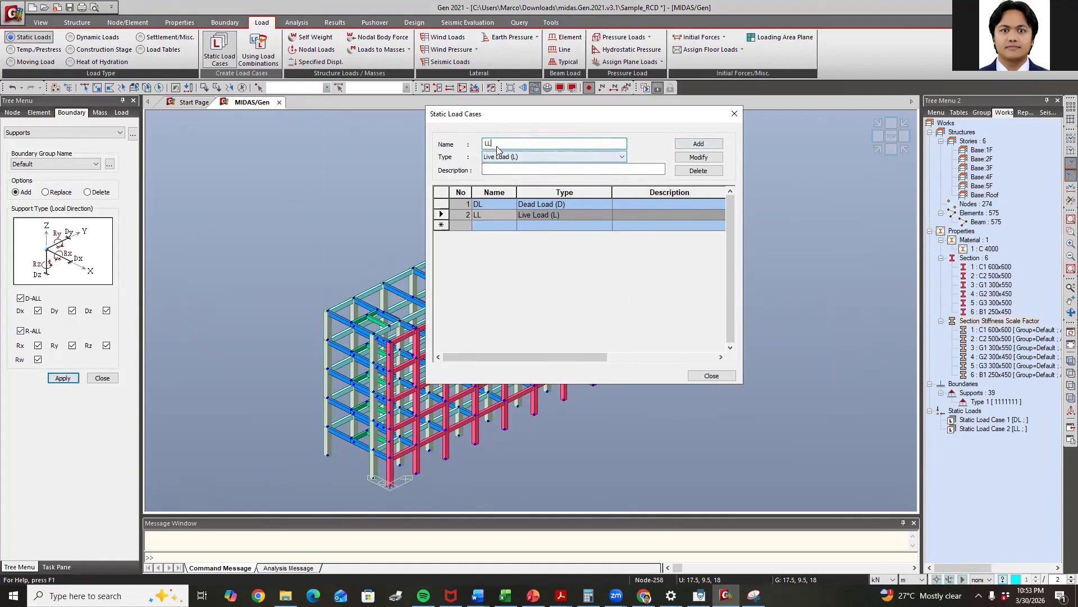
# Add a static load case named W+X with the type Wind Load on Structure (W)
pyautogui.write('W+')
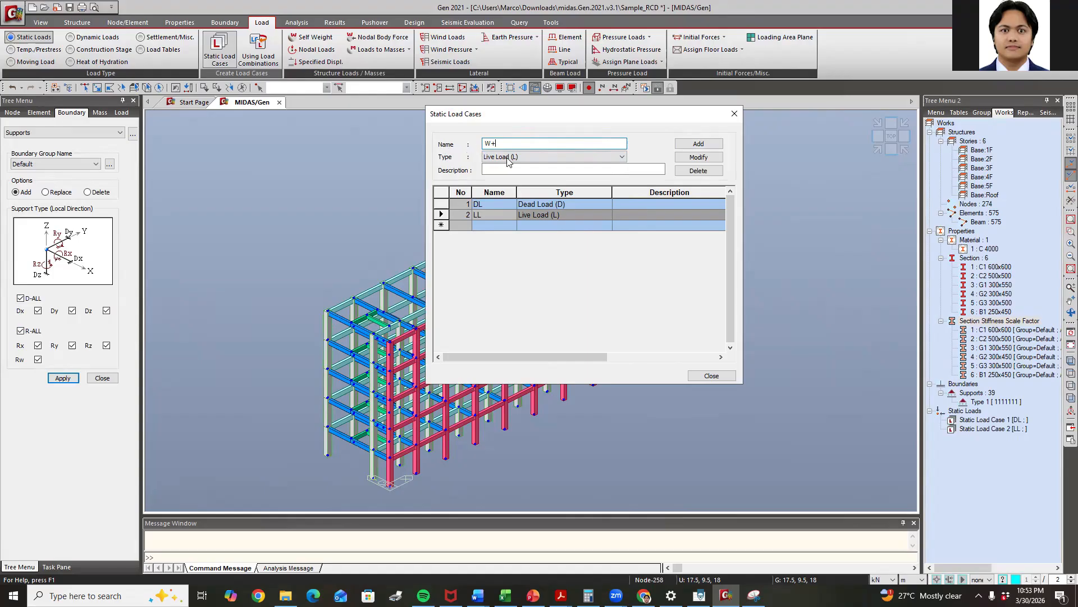
pyautogui.write('x')
pyautogui.press('BackSpace')
pyautogui.write('X')
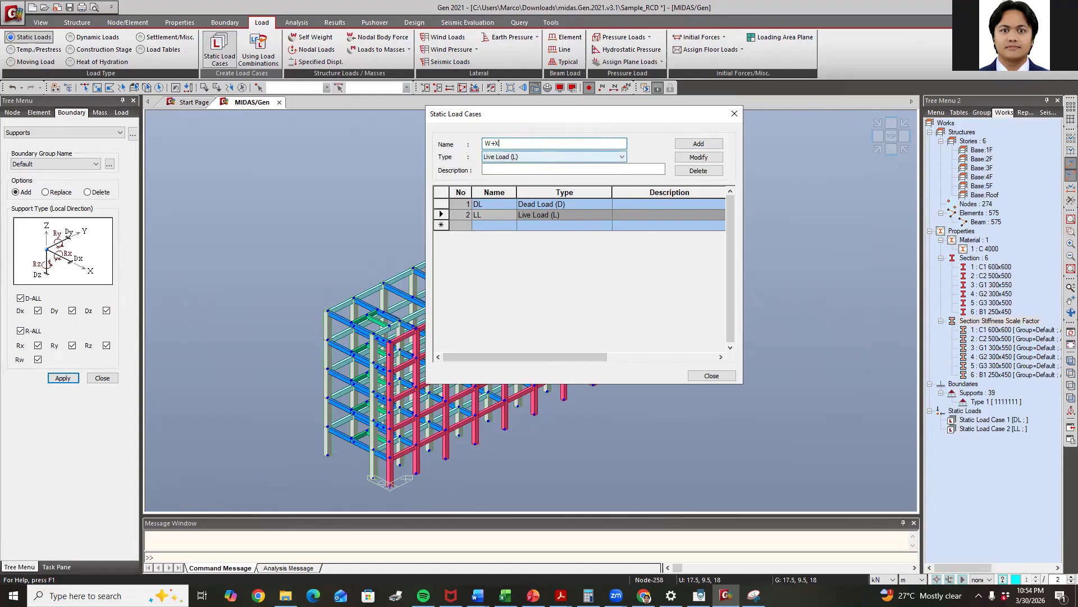
pyautogui.click(534, 153)
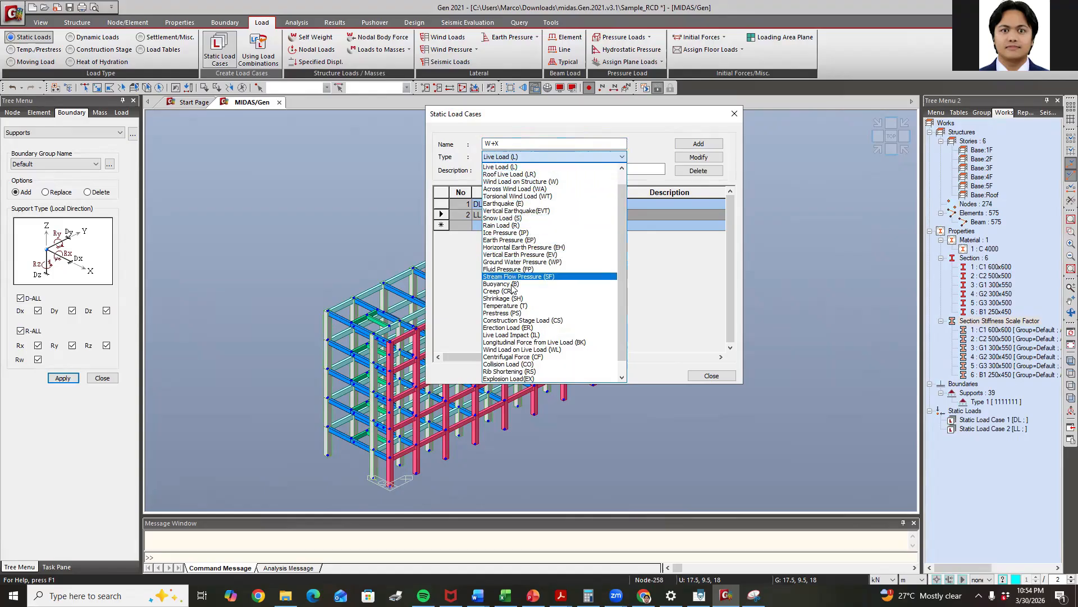
pyautogui.scroll(-2, 542, 289)
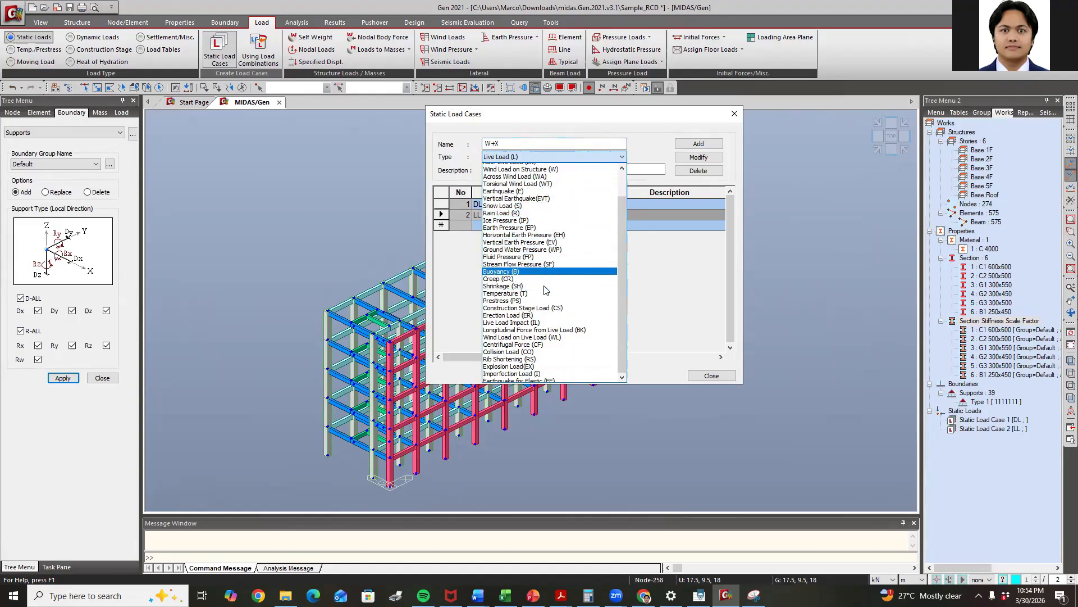
pyautogui.scroll(3, 545, 288)
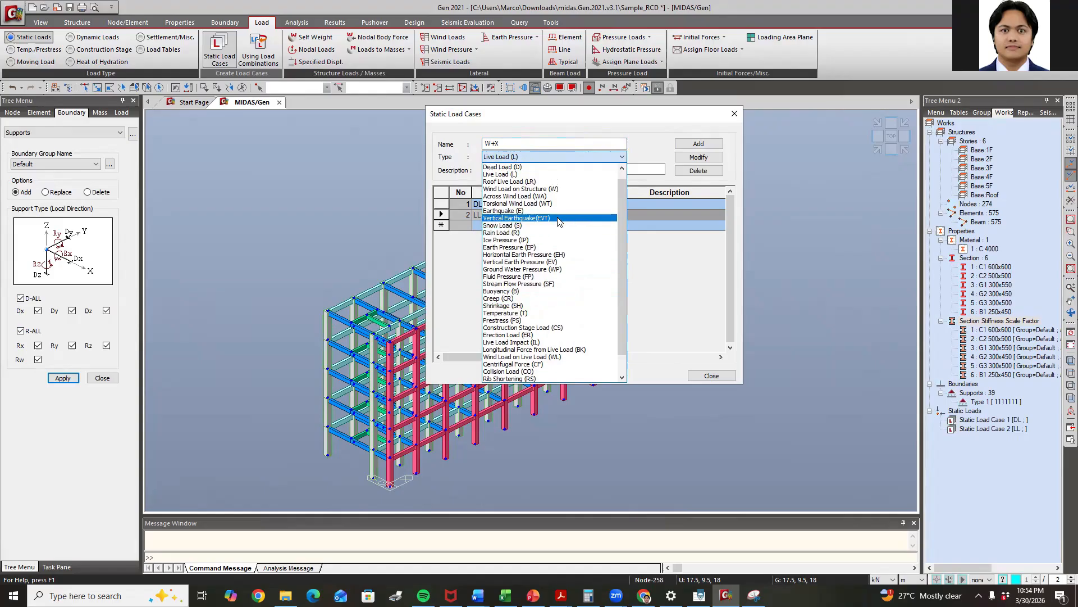
pyautogui.click(549, 188)
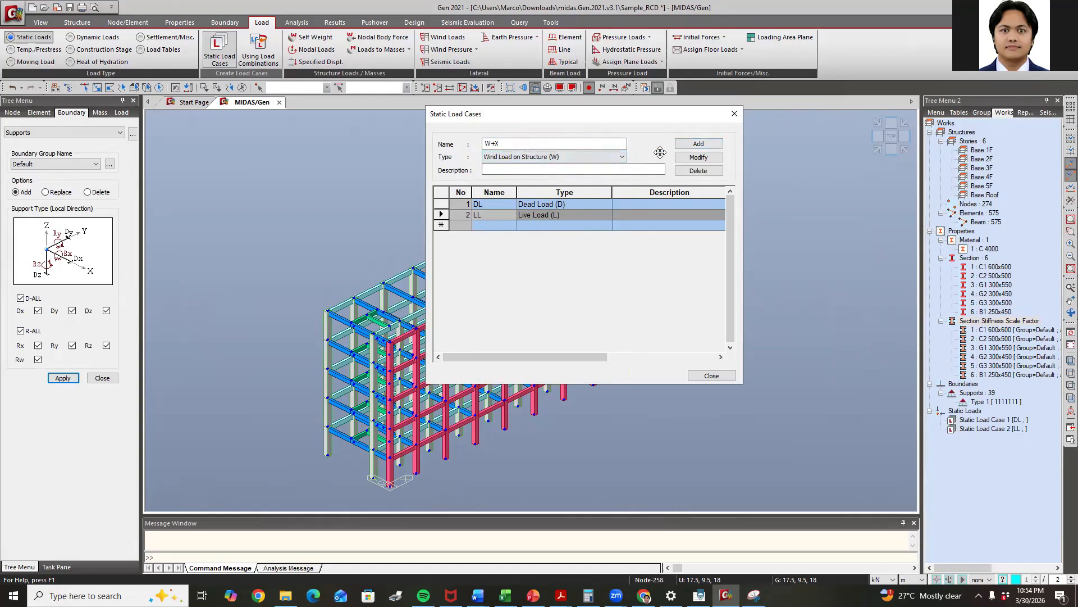
pyautogui.click(698, 143)
# Add three more Wind Load on Structure (W) static load cases named W-X, W+Y and W-Y
pyautogui.click(498, 143)
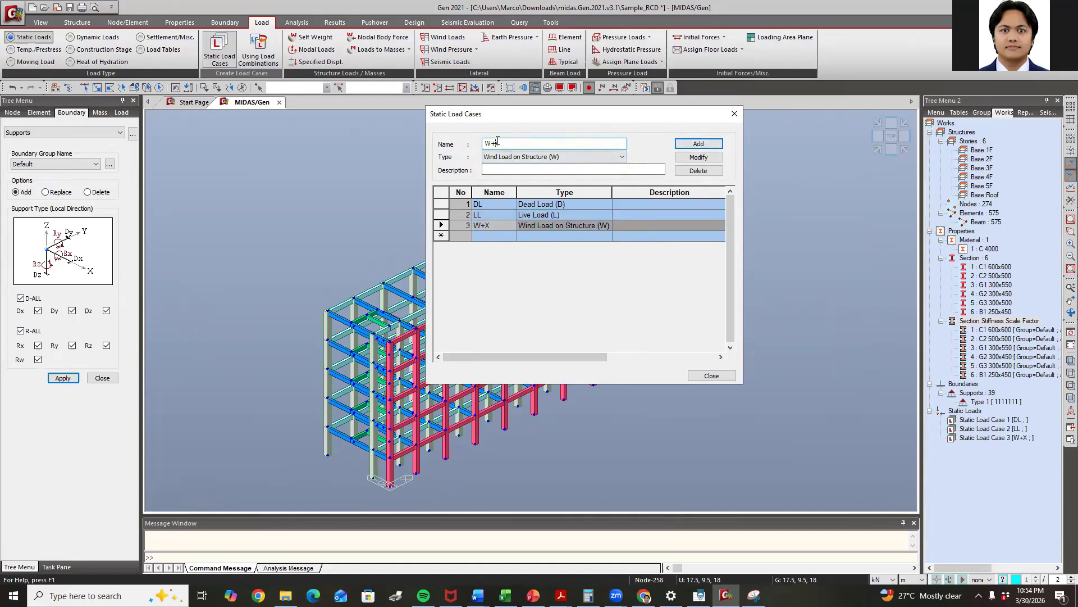
pyautogui.write('-')
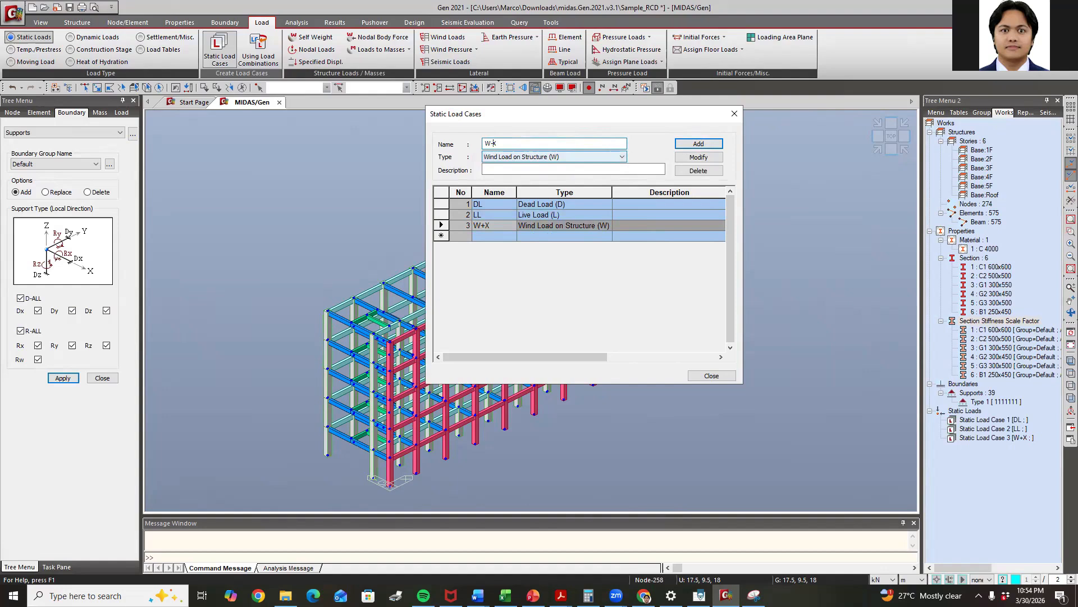
pyautogui.click(698, 144)
pyautogui.click(505, 144)
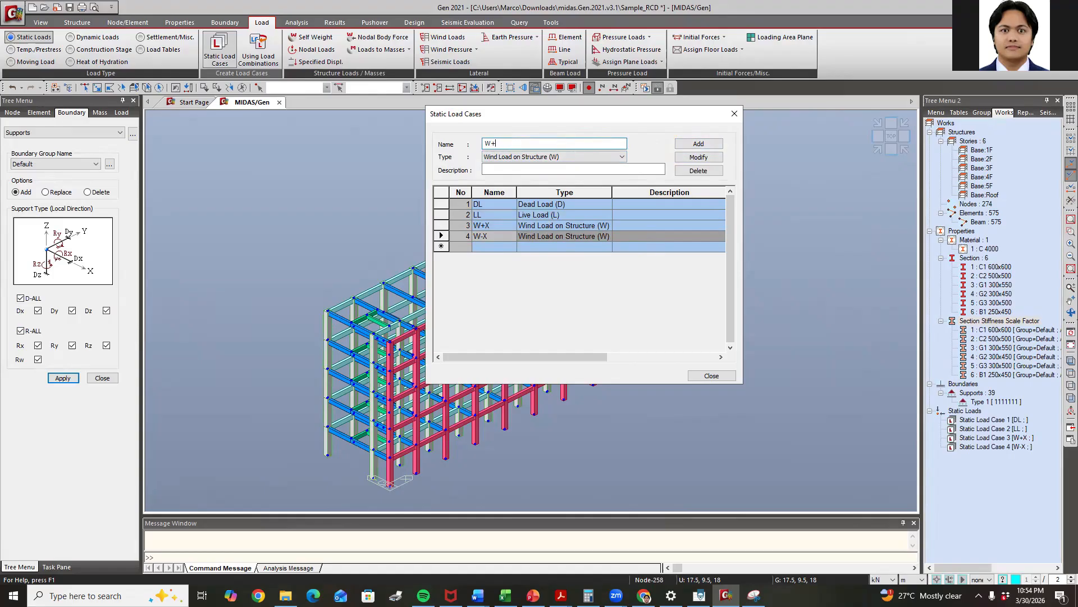
pyautogui.click(698, 144)
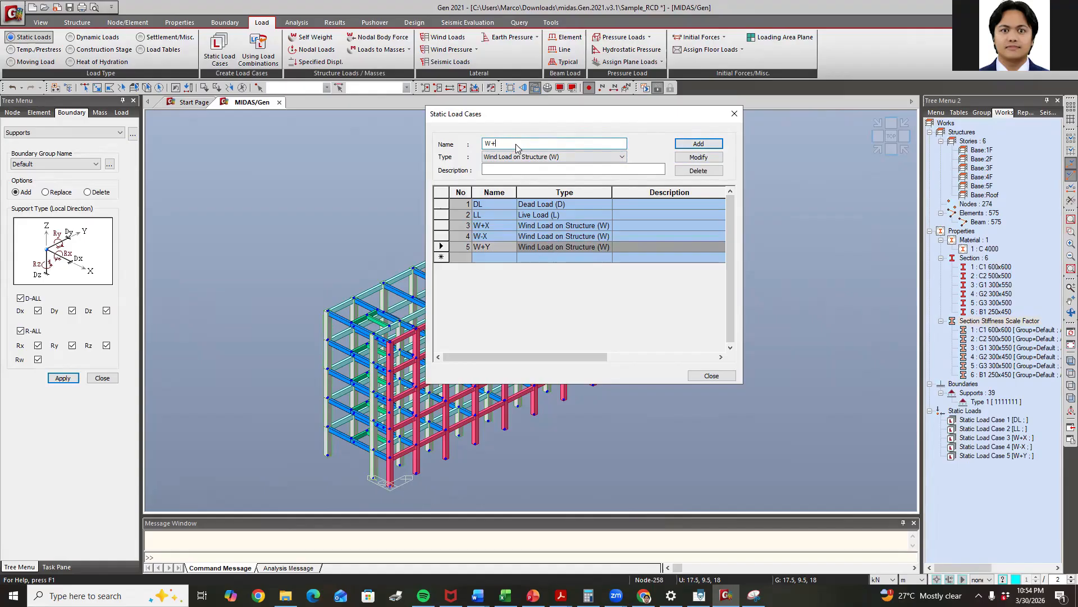
pyautogui.write('W-Y')
pyautogui.click(698, 144)
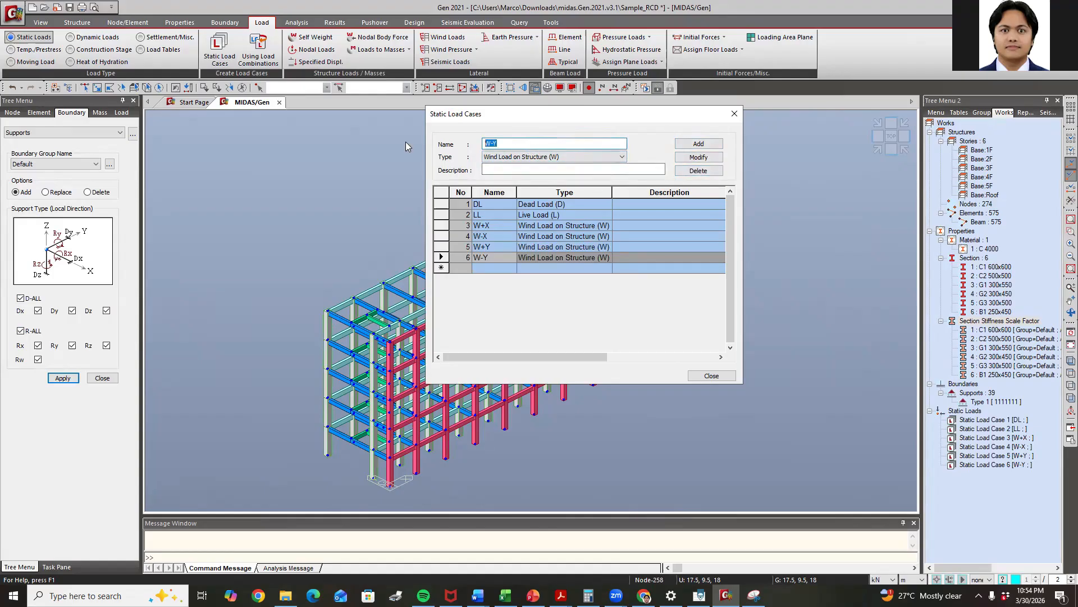
# Add static load cases EQX and EQY with the type Earthquake (E) and finish the load case definition
pyautogui.write('EQX')
pyautogui.click(533, 157)
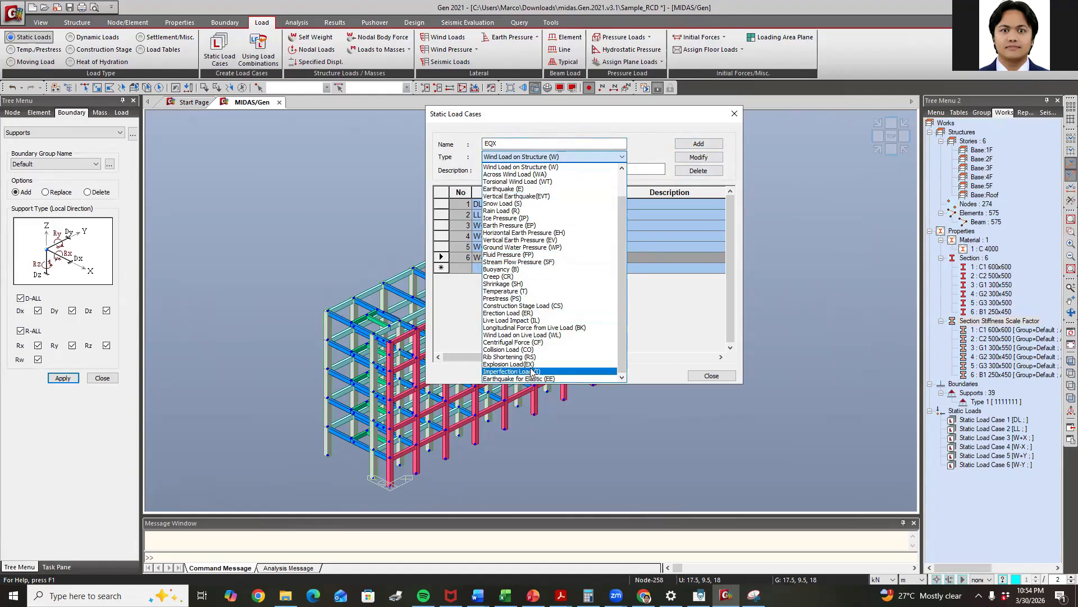
pyautogui.click(523, 188)
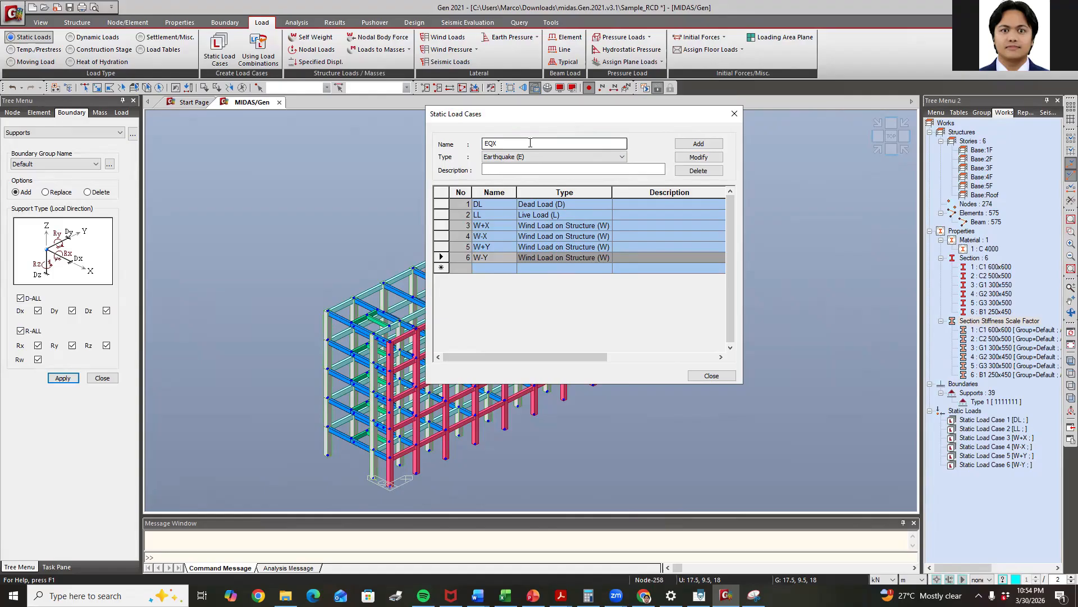
pyautogui.click(701, 144)
pyautogui.click(507, 143)
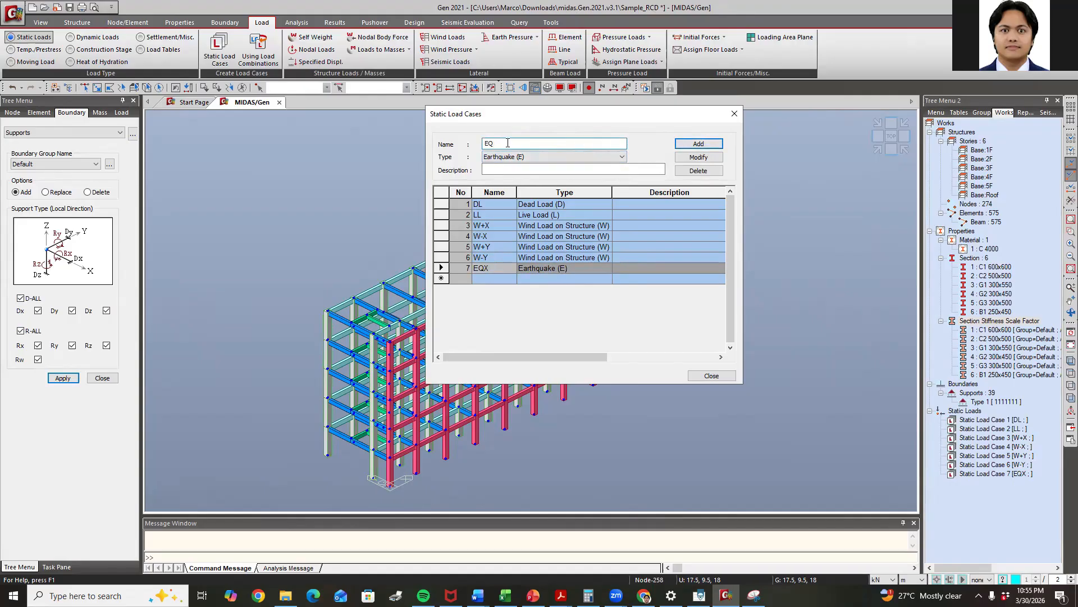
pyautogui.click(698, 144)
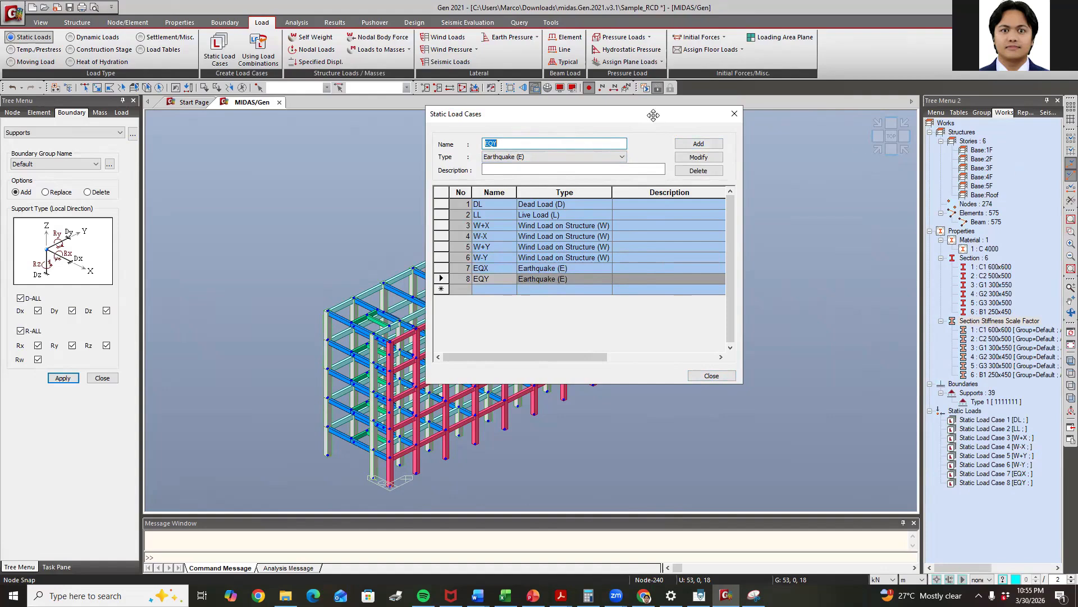
pyautogui.click(711, 375)
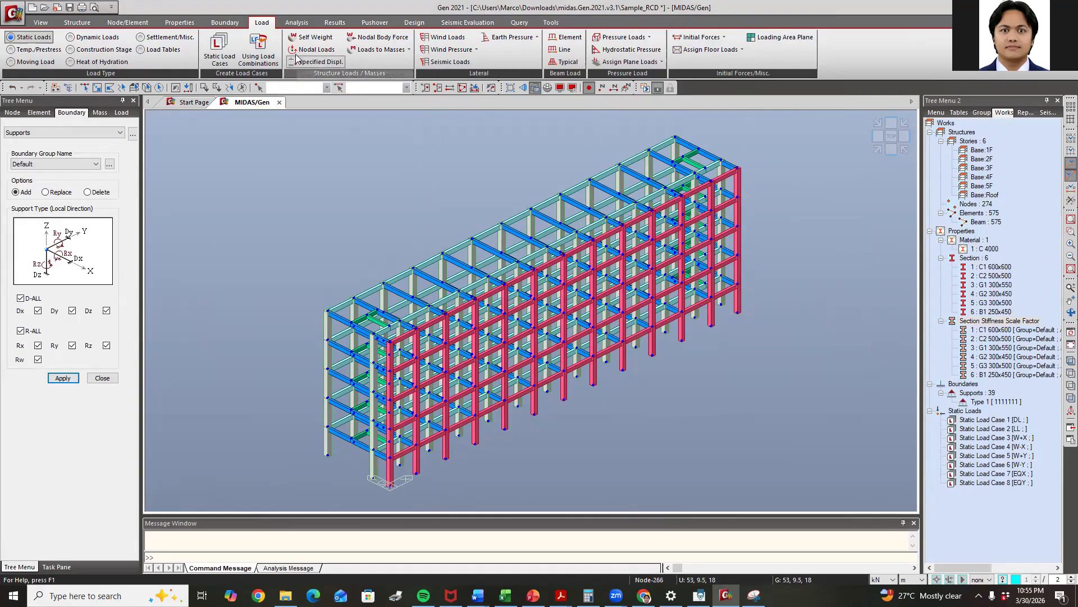
# Add self weight to load case DL with a Z factor of -1, and select the new self weight entry
pyautogui.click(312, 37)
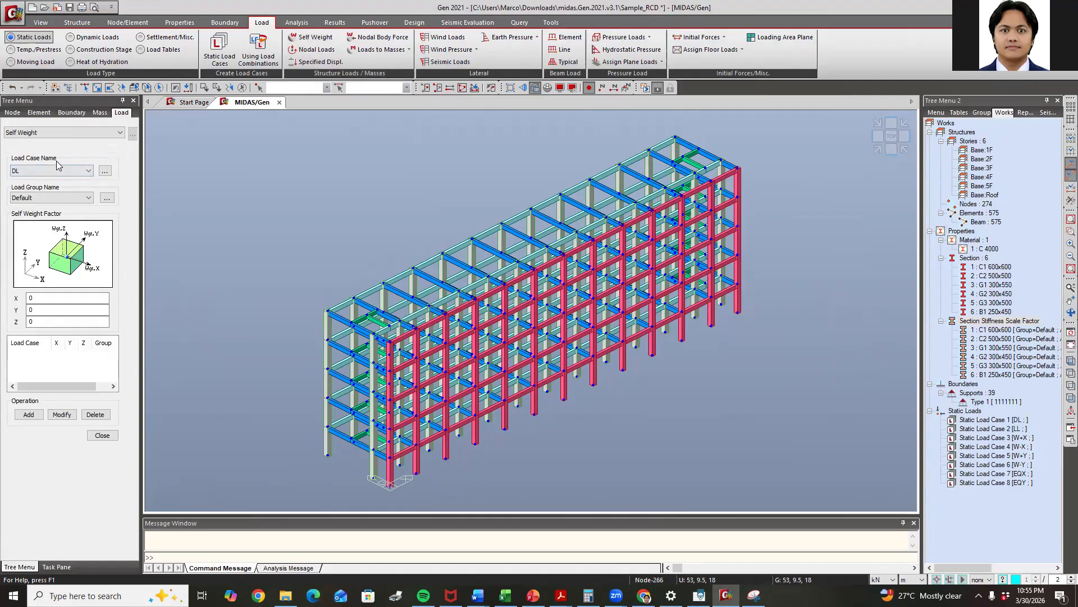
pyautogui.click(43, 321)
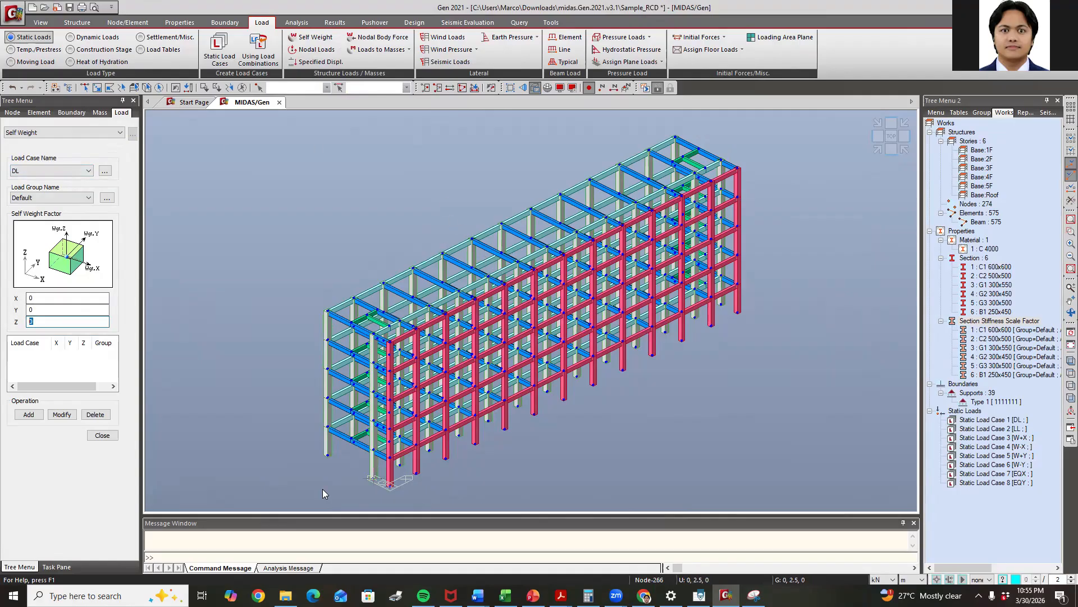
pyautogui.write('-1')
pyautogui.click(32, 414)
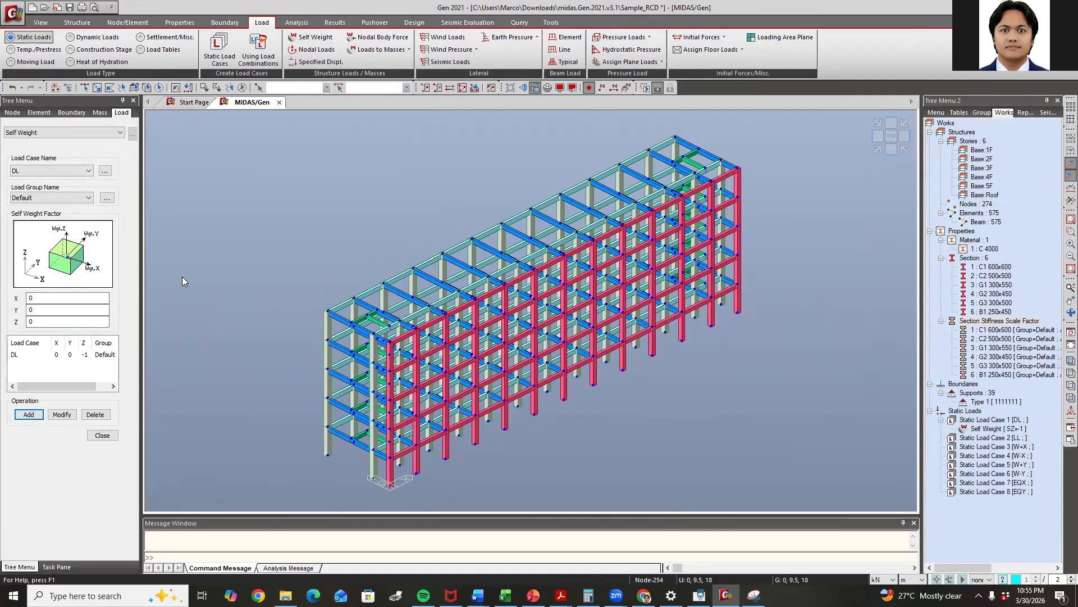
pyautogui.click(990, 428)
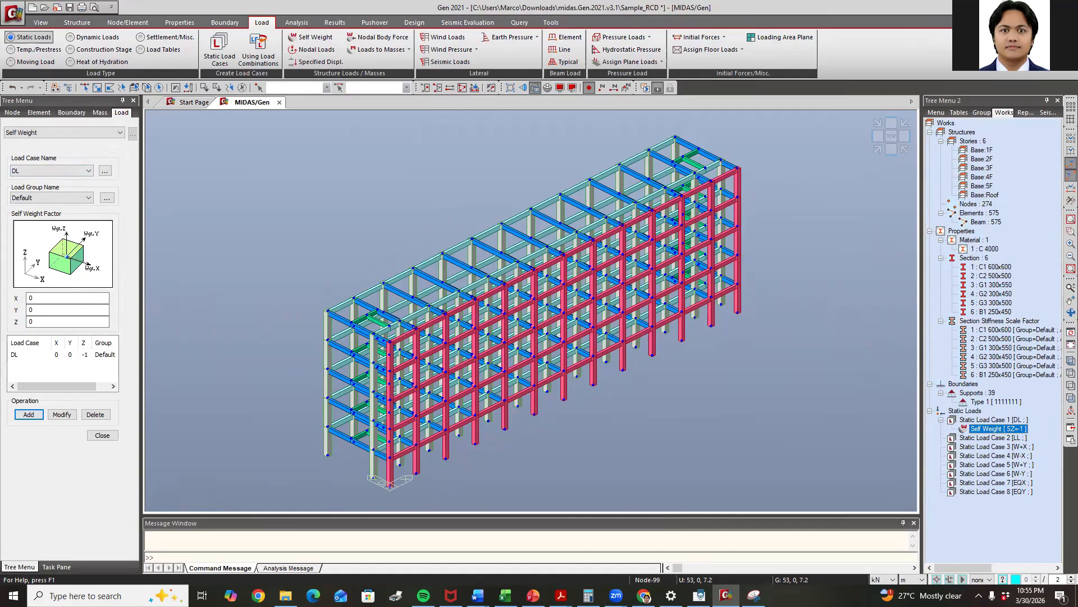
# Set the structure type to convert self-weight into masses, using the Convert to X, Y option
pyautogui.click(77, 23)
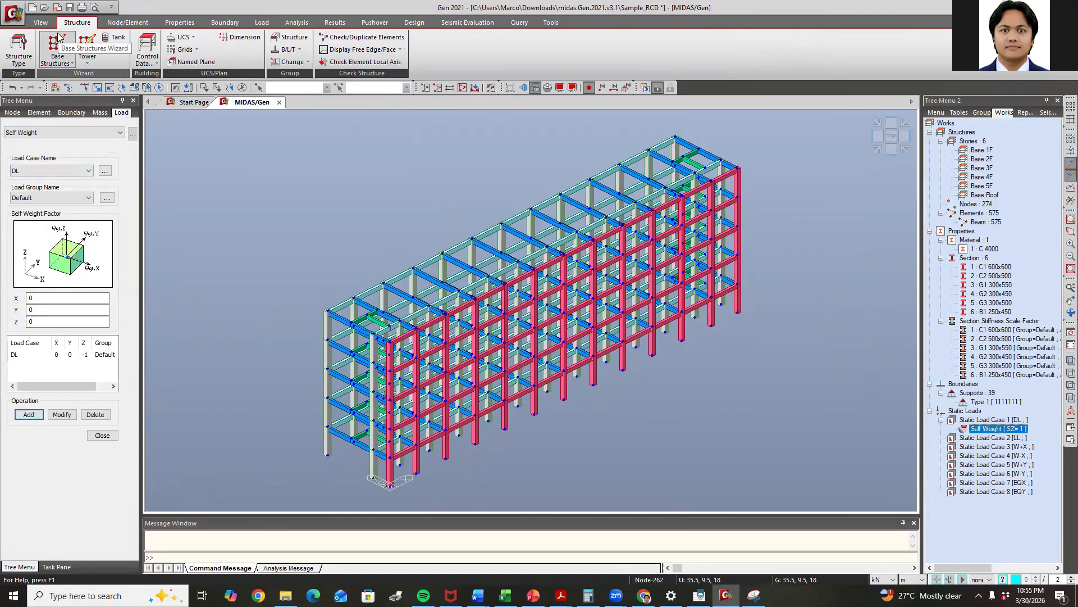
pyautogui.click(19, 47)
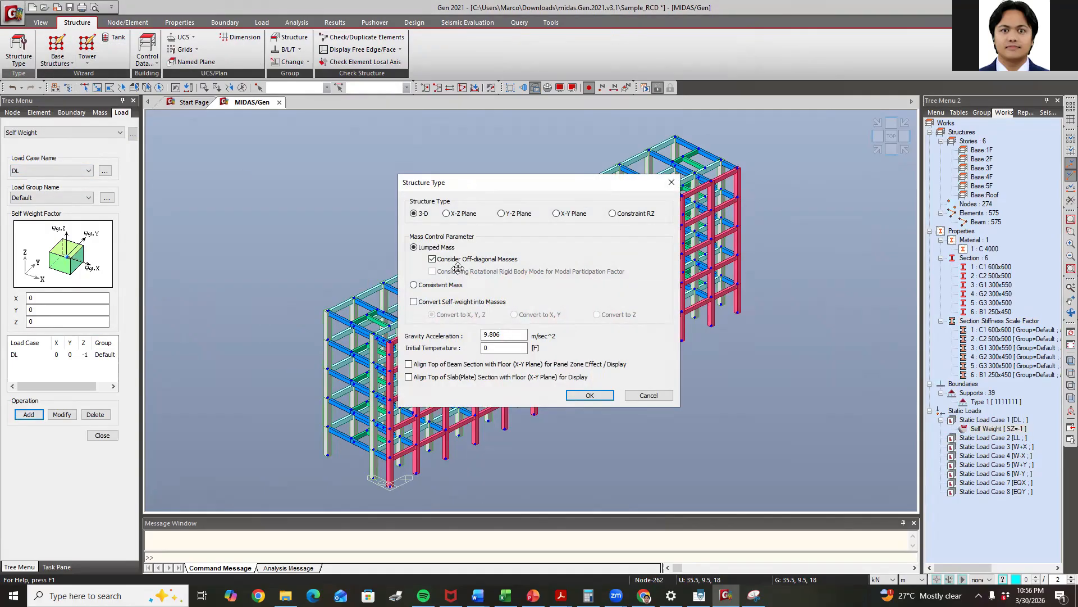
pyautogui.click(415, 303)
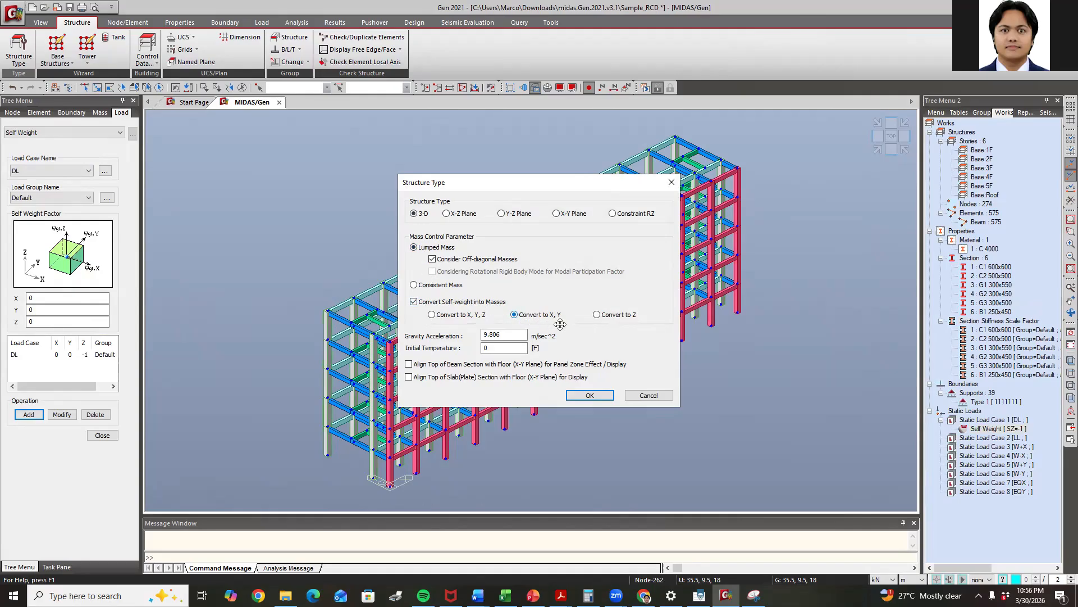
pyautogui.click(590, 394)
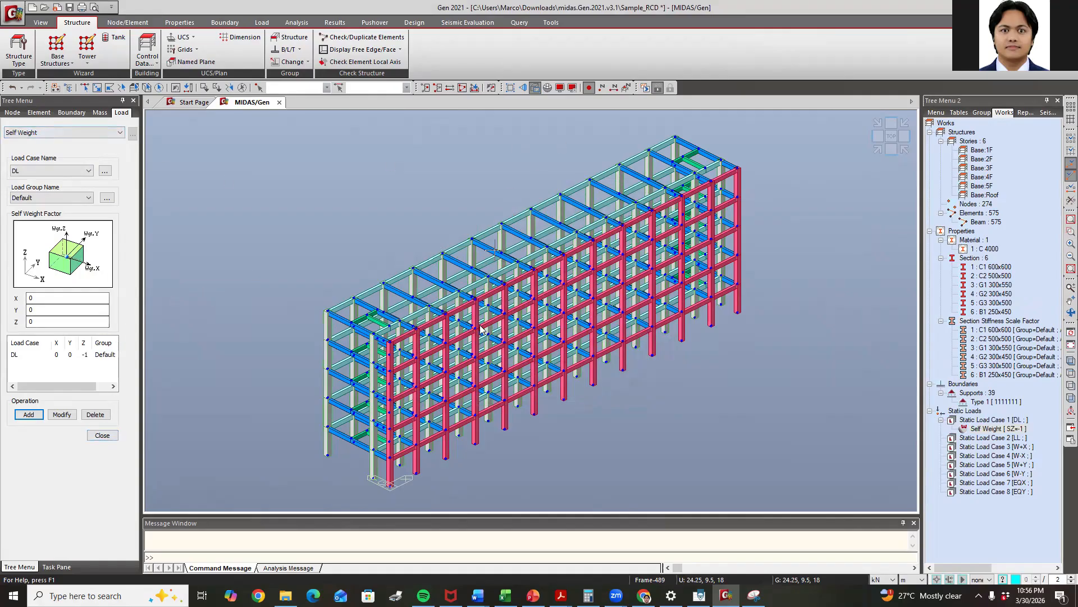
# Start a floor load type named CLASSROOM, with DL as its first load case and LL as its second
pyautogui.click(262, 22)
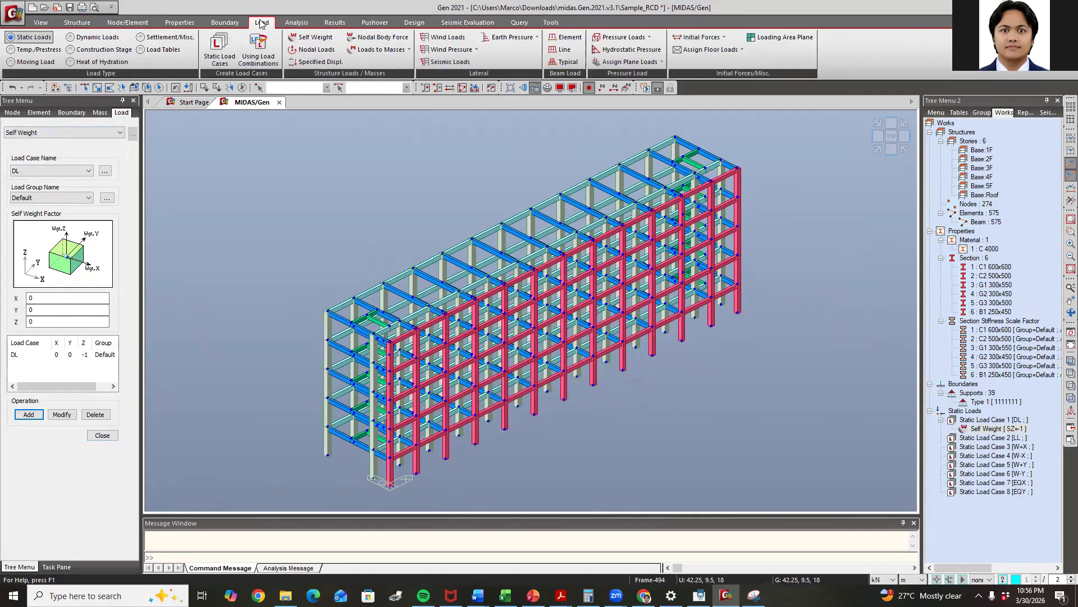
pyautogui.click(733, 51)
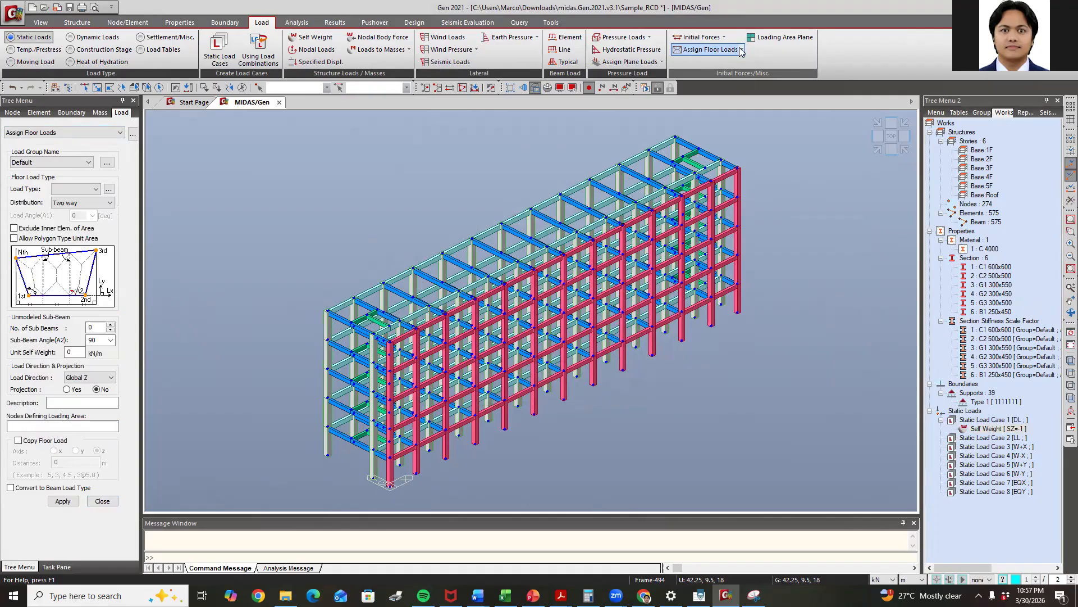
pyautogui.click(741, 49)
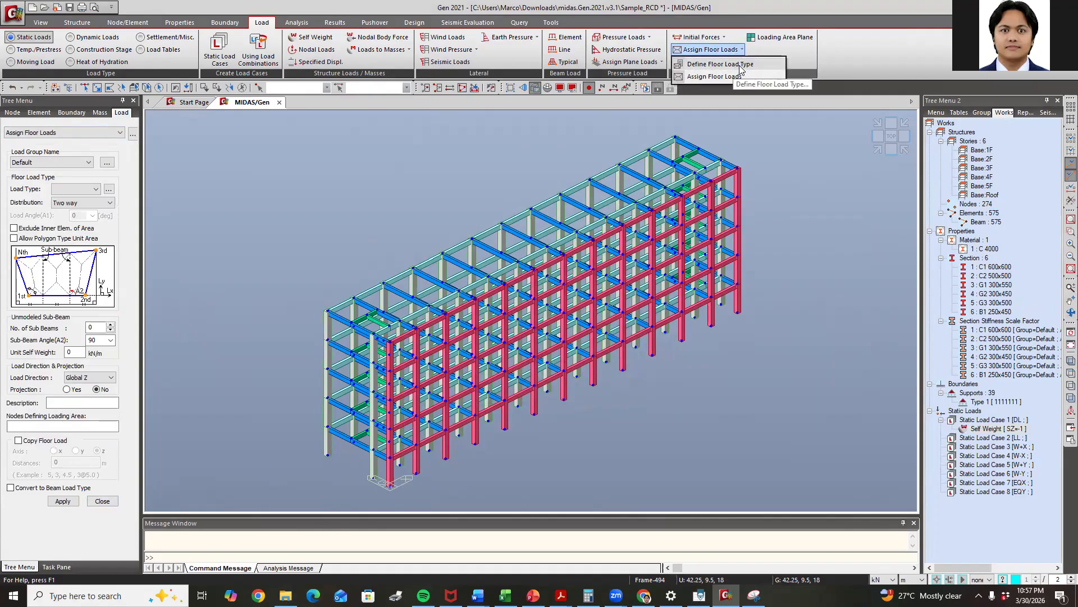
pyautogui.click(730, 64)
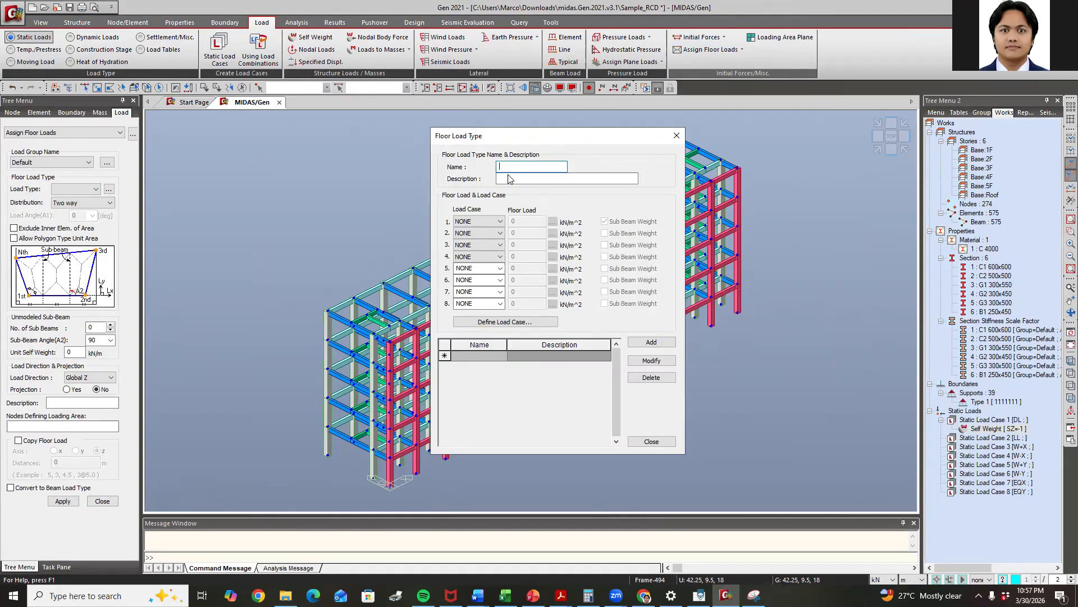
pyautogui.write('CLAAR')
pyautogui.write('ROOM')
pyautogui.click(475, 221)
pyautogui.click(461, 238)
pyautogui.click(477, 234)
pyautogui.click(462, 257)
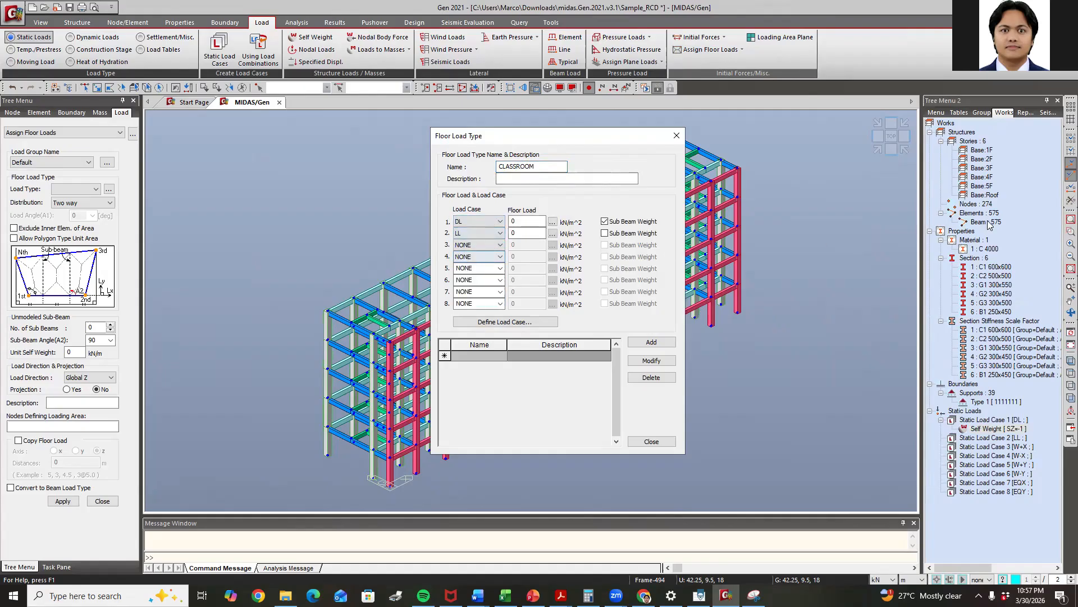
# Switch to the PowerPoint lecture slide show to look up the floor loads for the CLASSROOM type
pyautogui.click(521, 237)
pyautogui.doubleClick(520, 230)
pyautogui.click(521, 221)
pyautogui.doubleClick(526, 221)
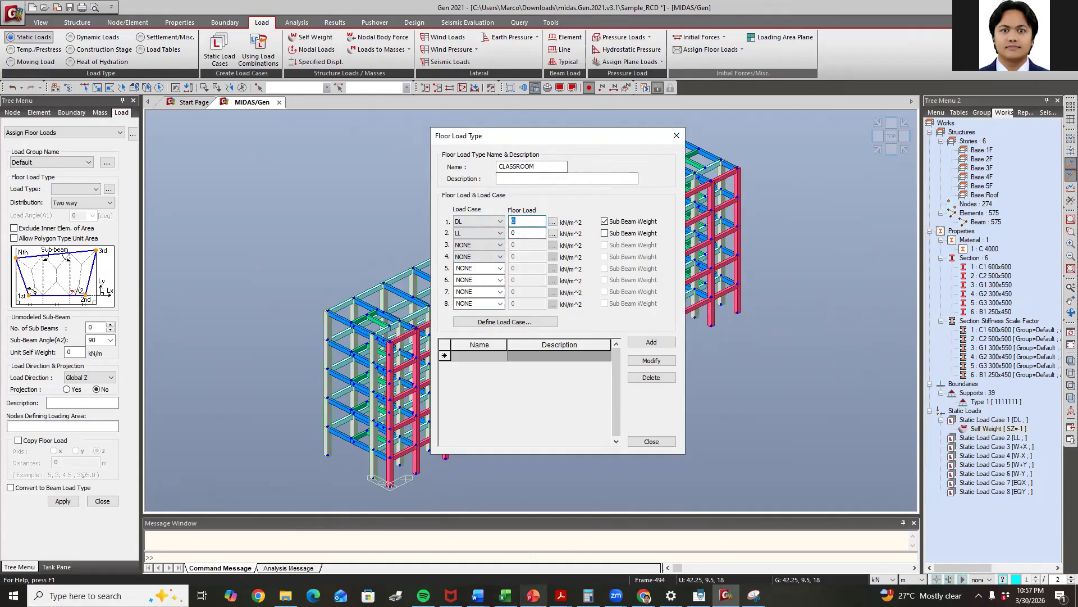
pyautogui.moveTo(533, 595)
pyautogui.click(533, 550)
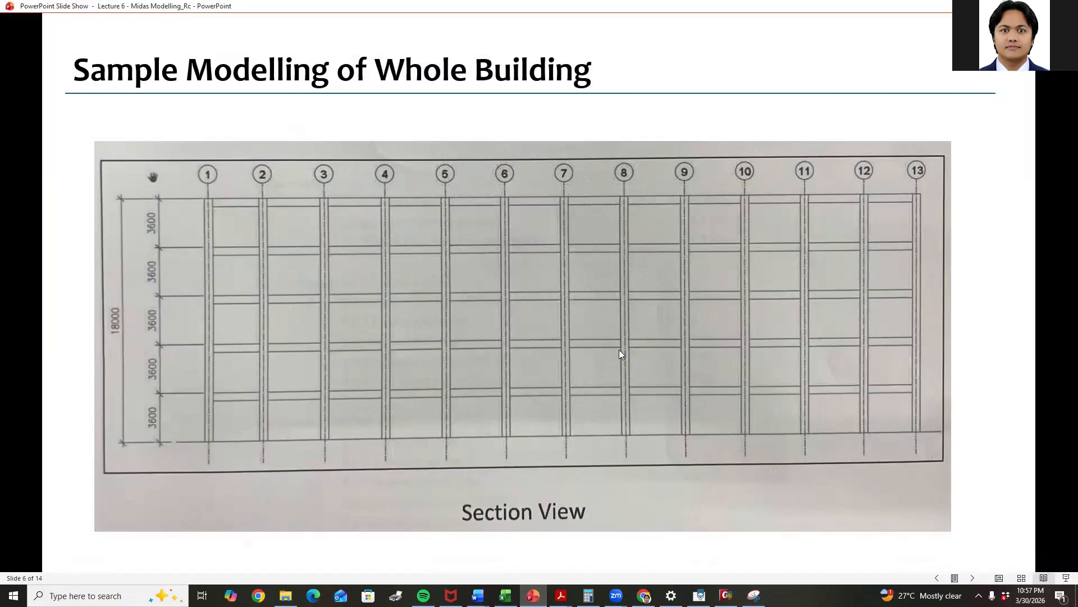
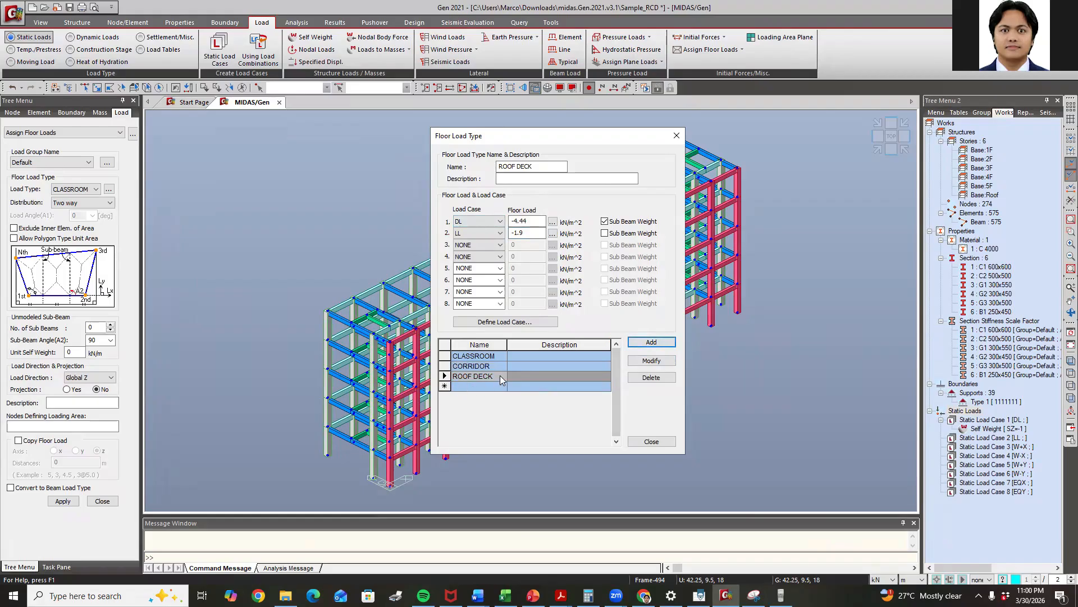
# Review the CLASSROOM, CORRIDOR and ROOF DECK floor load types and close the floor load type definition
pyautogui.click(477, 356)
pyautogui.click(476, 366)
pyautogui.click(471, 376)
pyautogui.hotkey('alt', 'Tab')
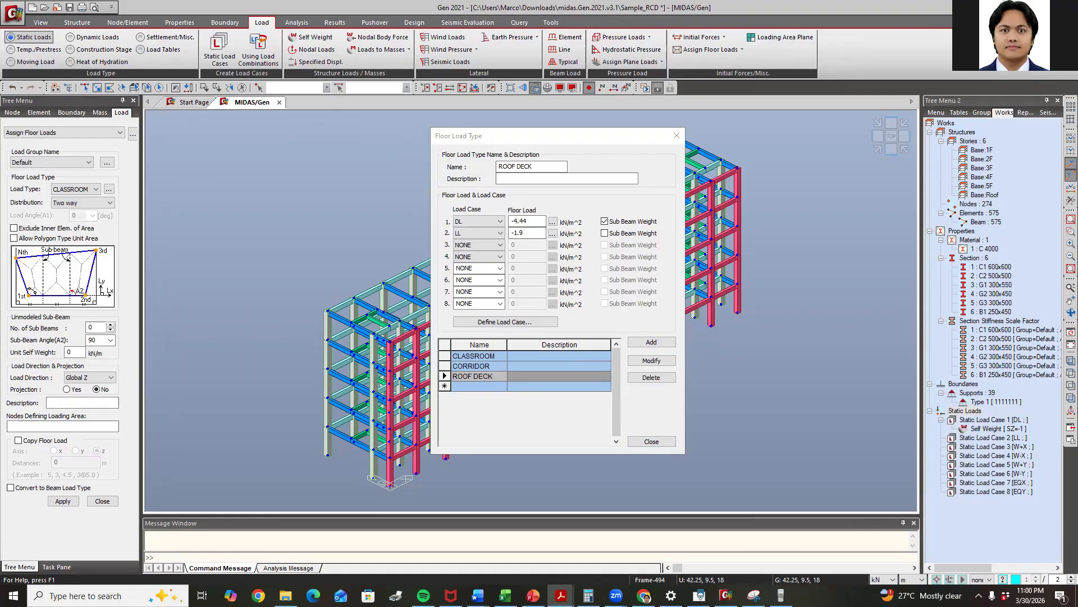
pyautogui.click(651, 442)
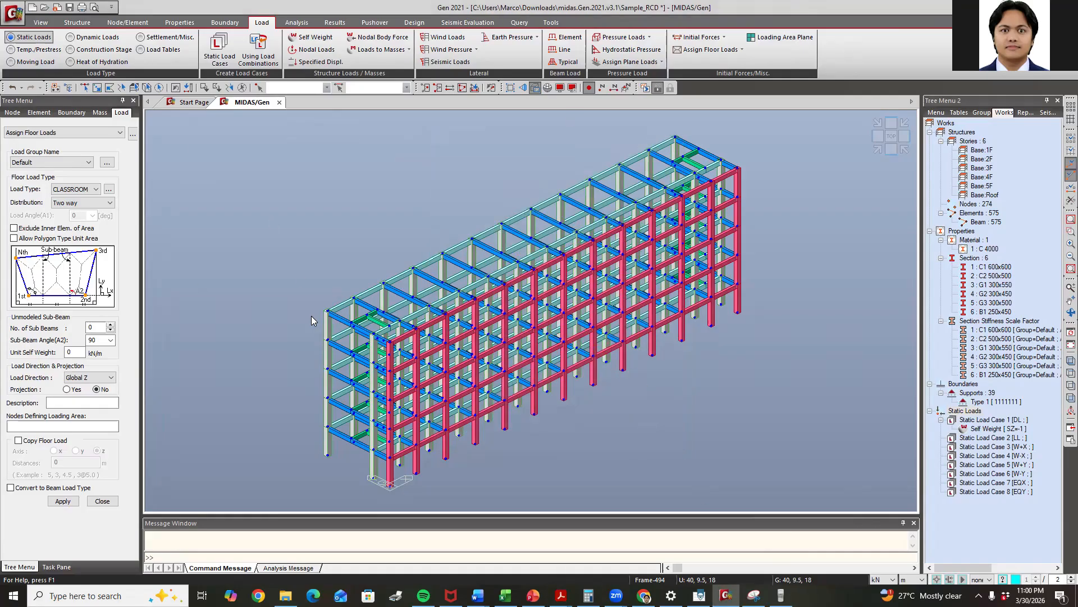
pyautogui.moveTo(606, 227); pyautogui.dragTo(597, 244, button='middle')
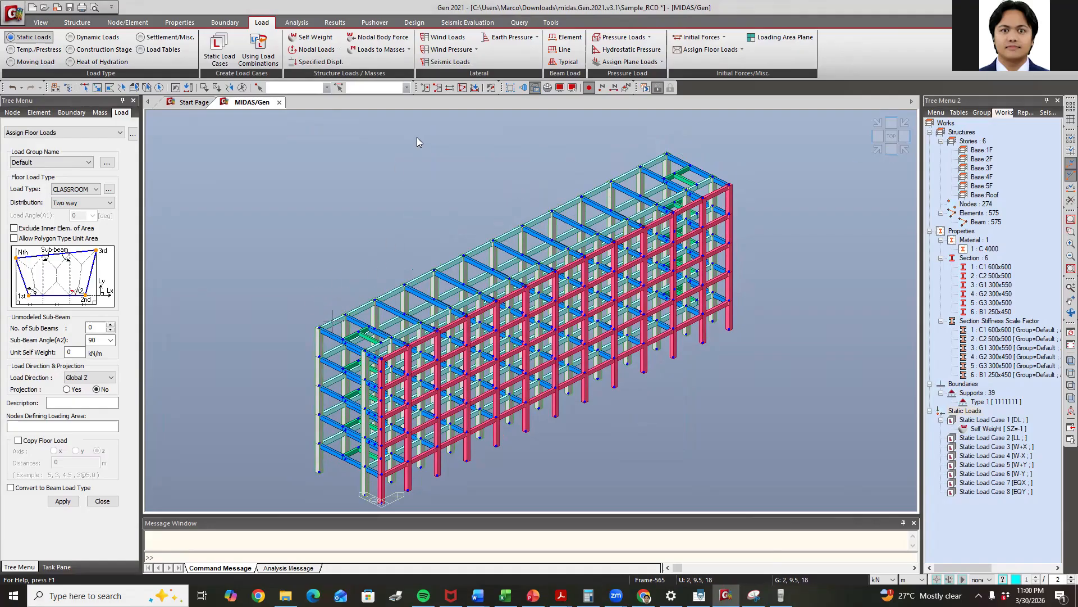
# Activate only the floor members of story 2F and view the model from the top
pyautogui.click(475, 88)
pyautogui.click(291, 114)
pyautogui.click(475, 88)
pyautogui.moveTo(208, 120); pyautogui.dragTo(322, 161)
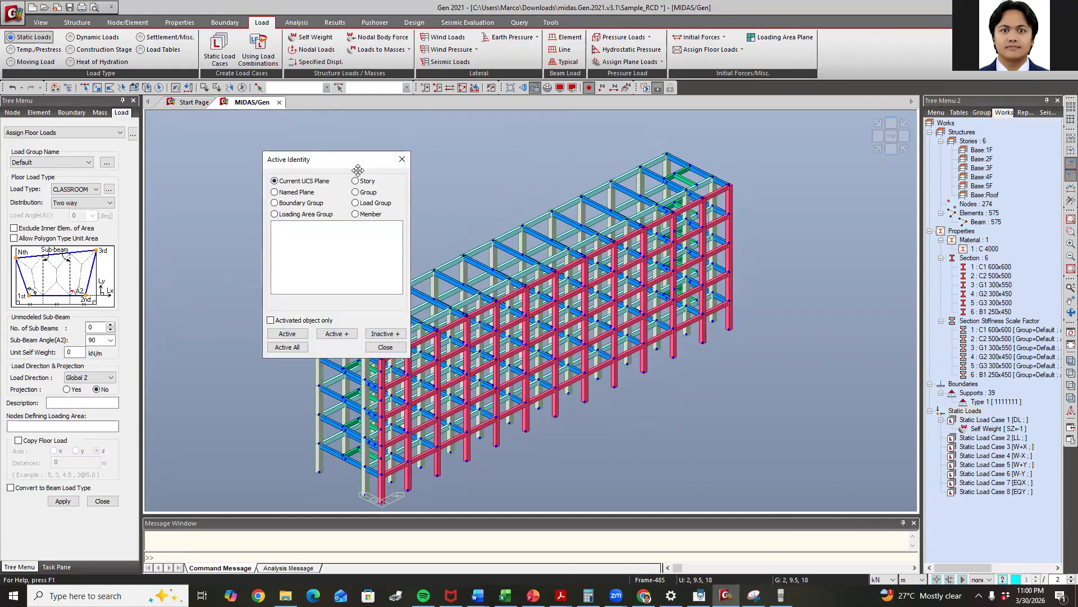
pyautogui.click(356, 181)
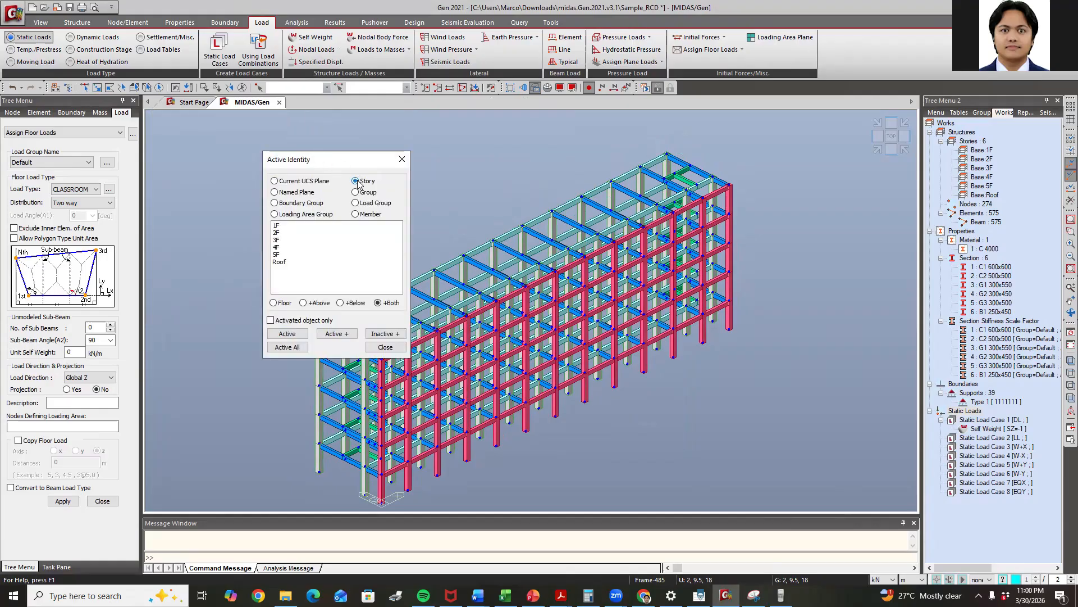
pyautogui.click(278, 232)
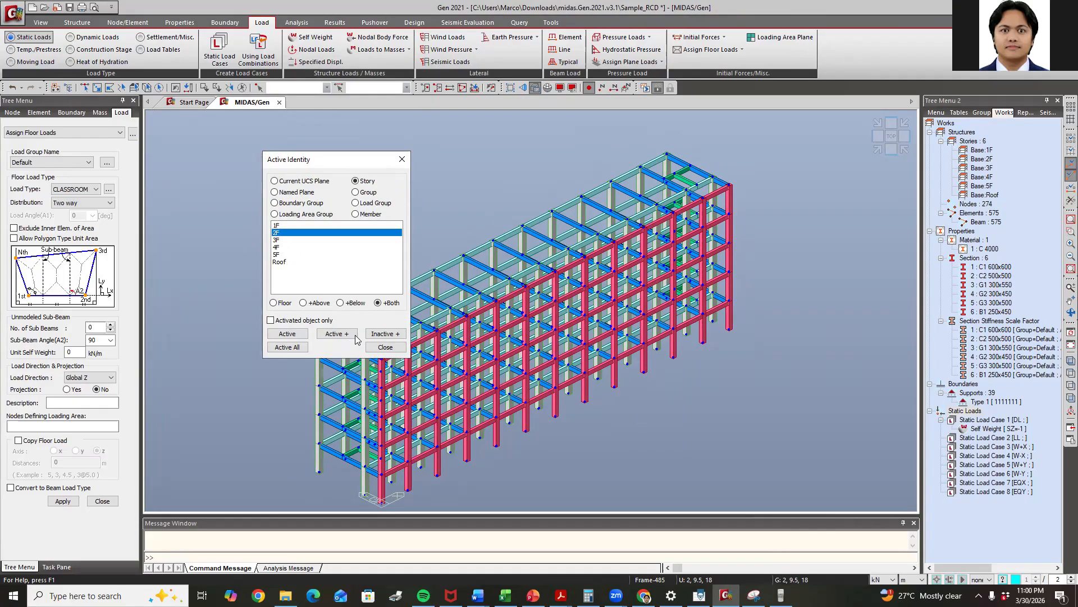
pyautogui.click(284, 305)
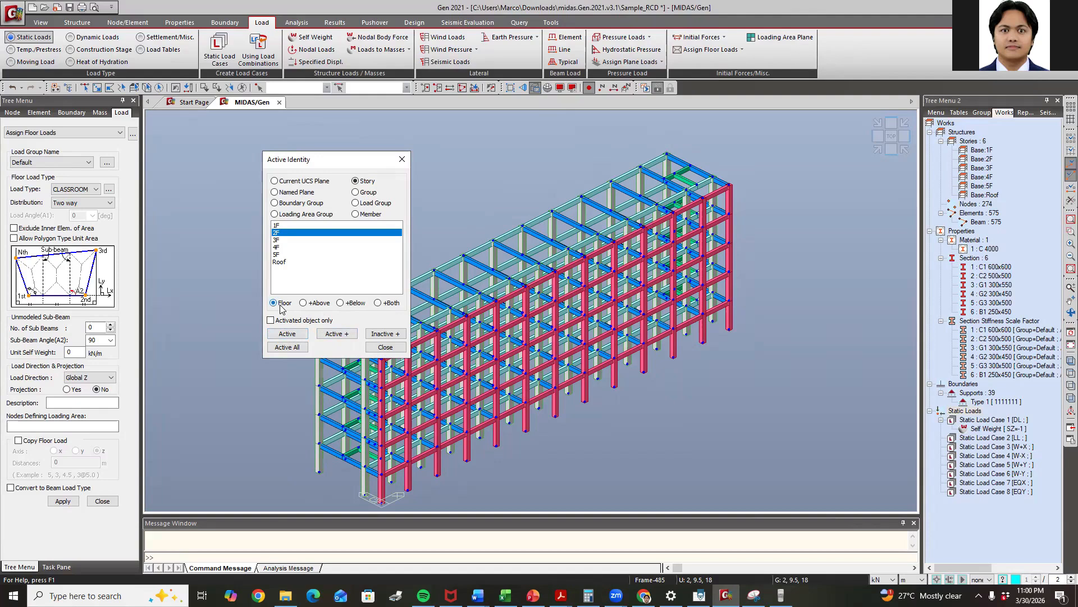
pyautogui.click(379, 305)
pyautogui.click(314, 303)
pyautogui.click(340, 304)
pyautogui.click(273, 303)
pyautogui.click(289, 334)
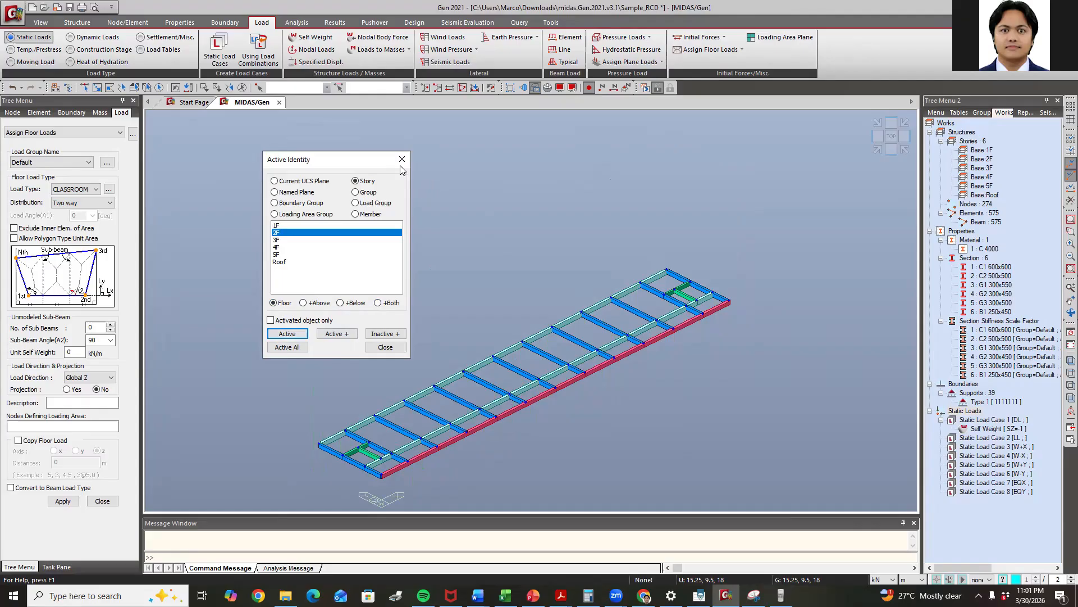
pyautogui.click(402, 159)
pyautogui.click(891, 136)
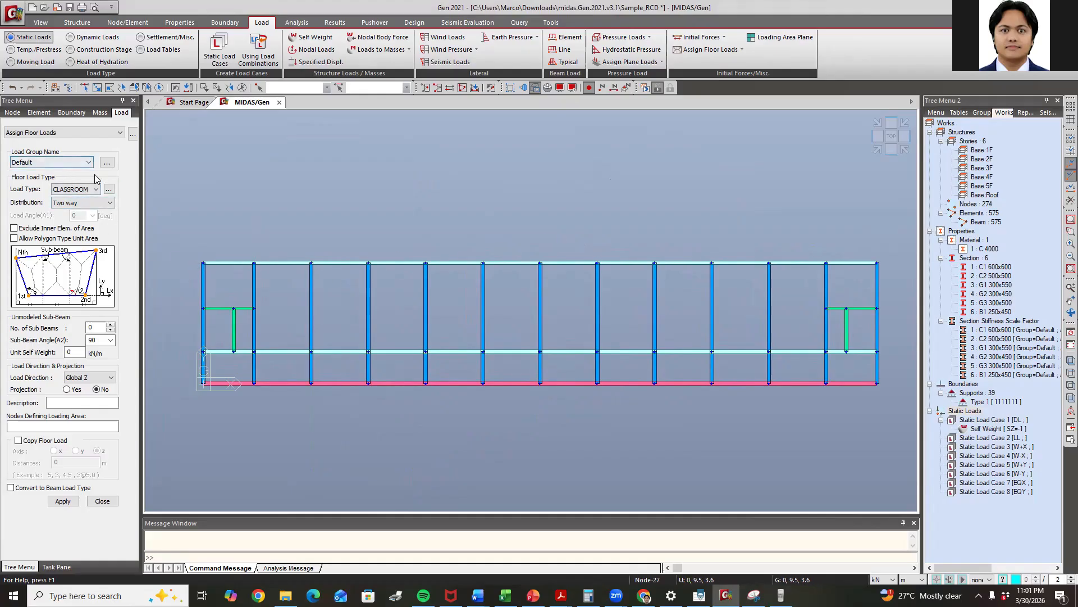
# Start assigning floor loads with the CLASSROOM load type and Two way distribution
pyautogui.click(741, 50)
pyautogui.click(725, 60)
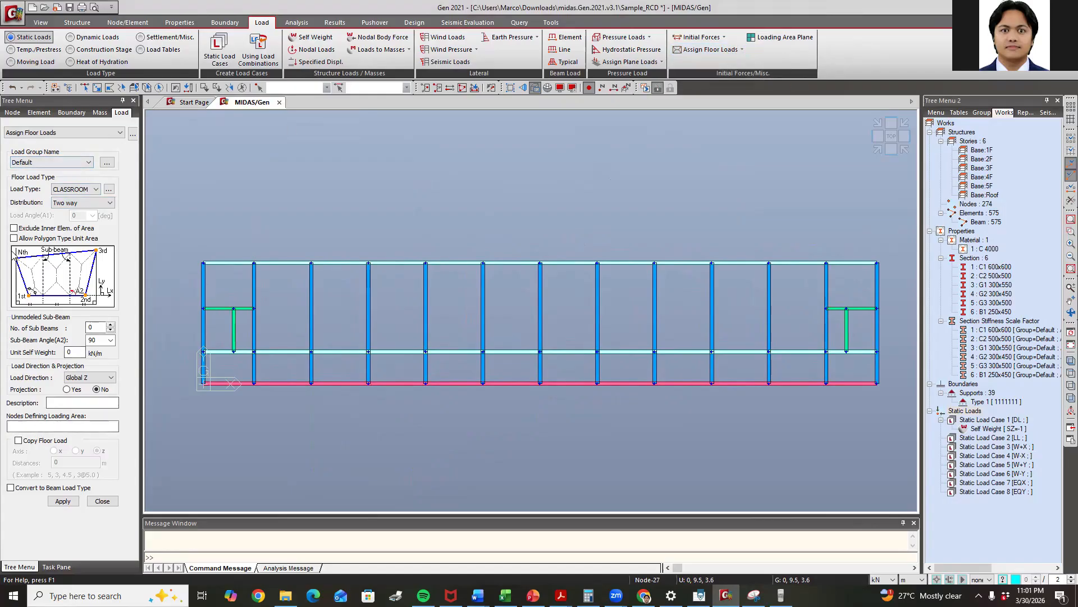
pyautogui.click(90, 189)
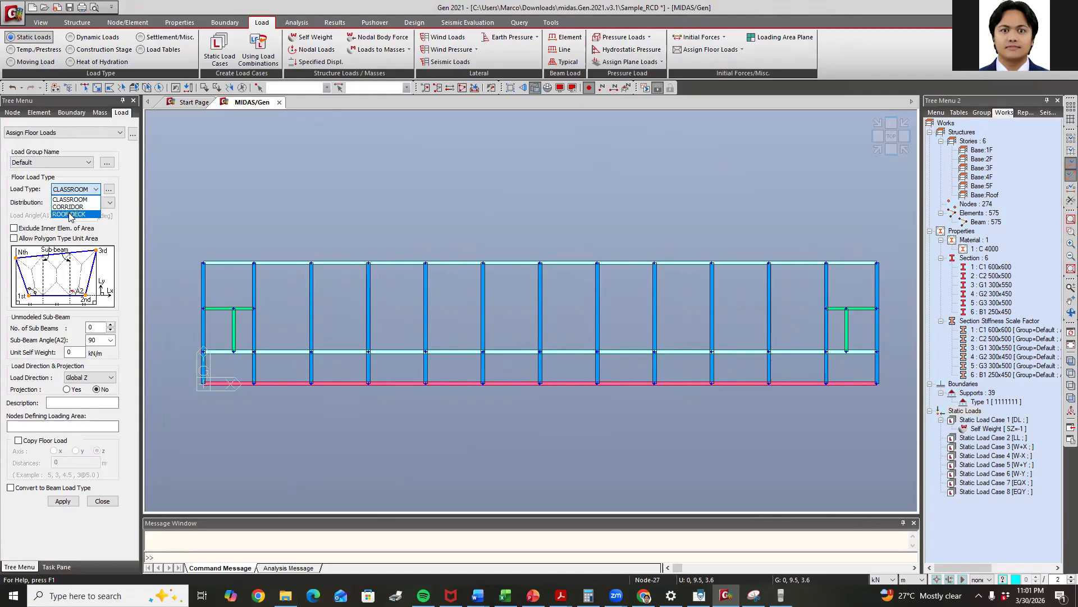
pyautogui.click(84, 199)
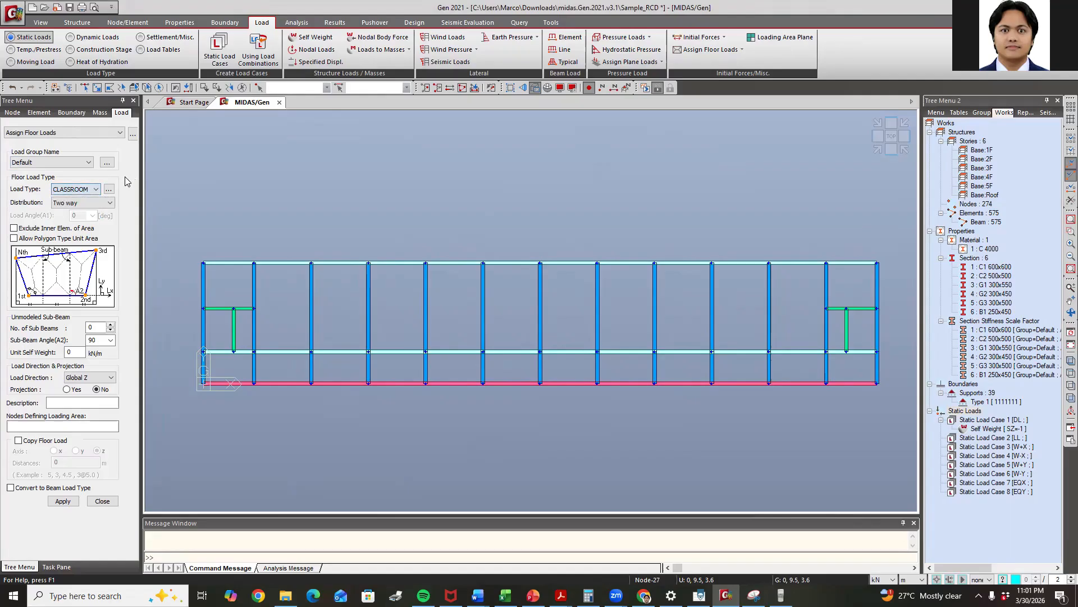
pyautogui.click(87, 190)
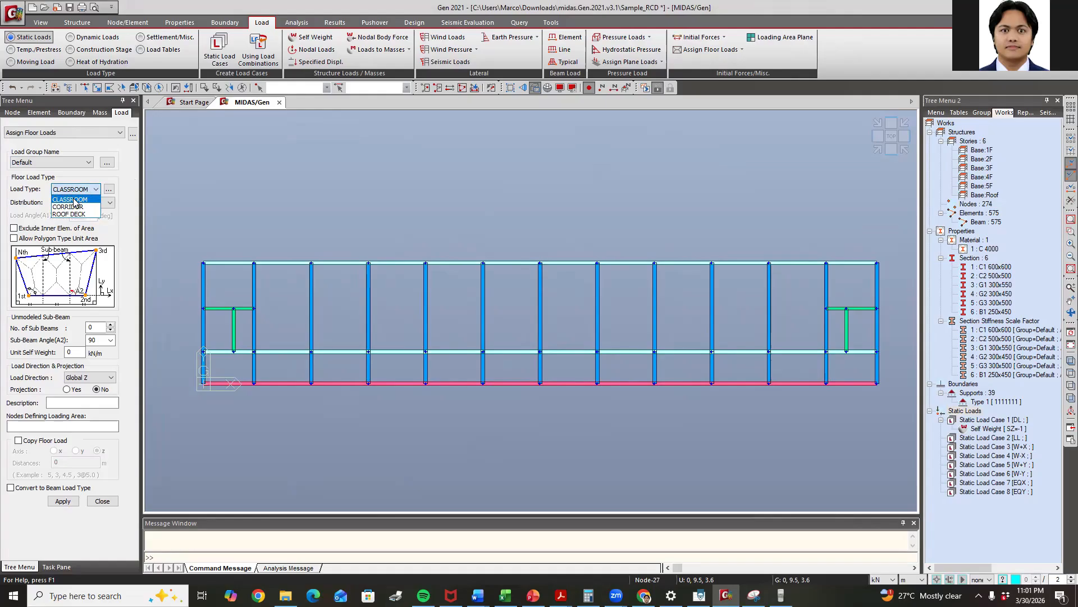
pyautogui.click(74, 200)
pyautogui.click(91, 206)
pyautogui.click(85, 220)
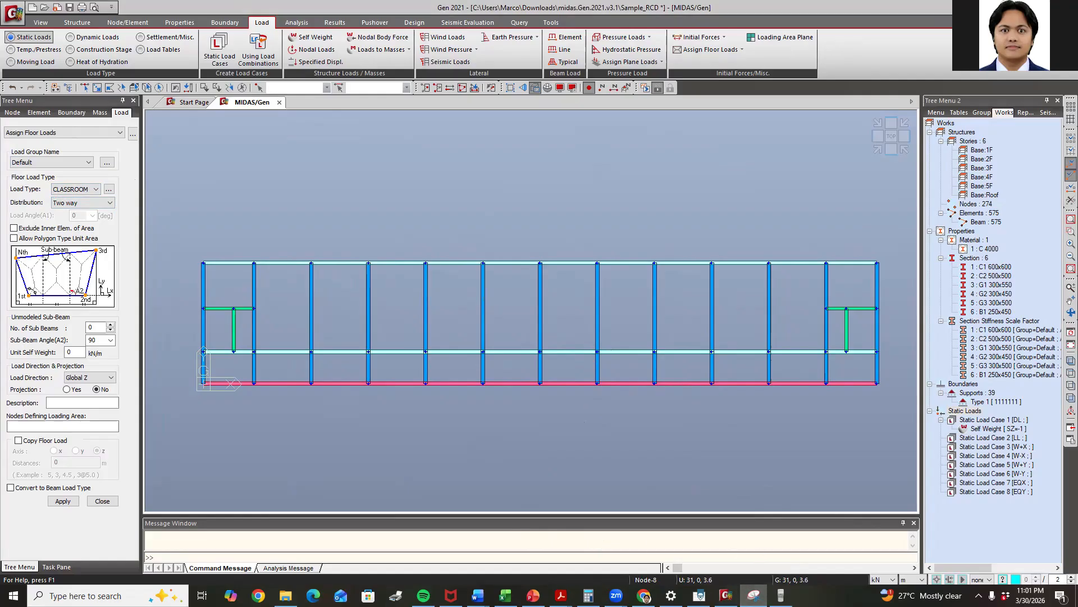
# Switch to the Snipping Tool and handwrite the slab ratio rules: S/L < 0.5 for one way, and the S/L ≥ 0.5 case below
pyautogui.click(754, 595)
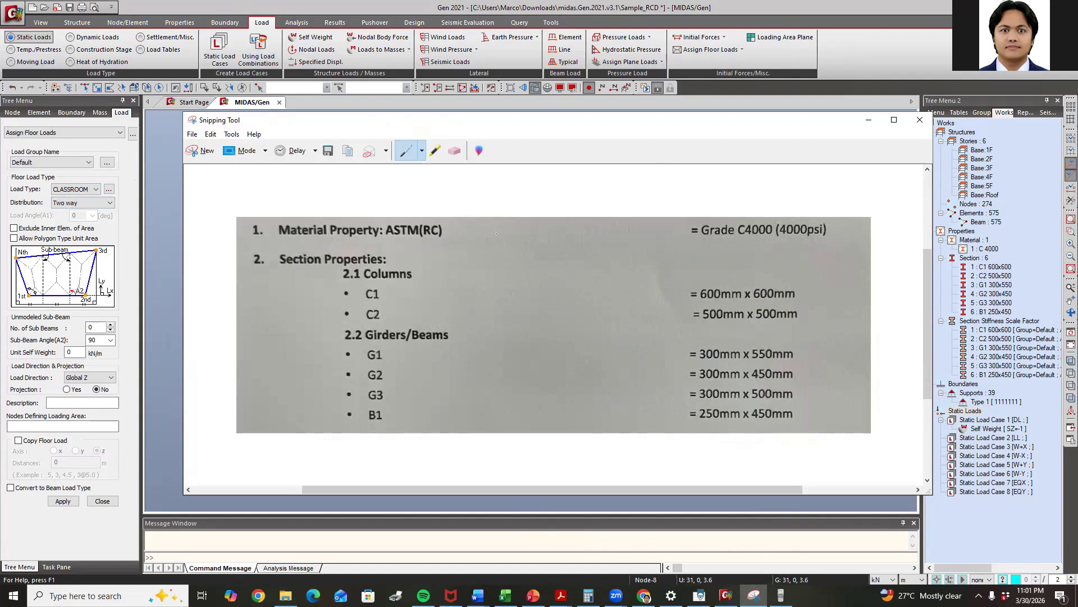
pyautogui.moveTo(496, 229)
pyautogui.mouseDown()
pyautogui.moveTo(481, 246)
pyautogui.moveTo(533, 254)
pyautogui.mouseUp()
pyautogui.moveTo(580, 257)
pyautogui.mouseDown()
pyautogui.moveTo(674, 262)
pyautogui.moveTo(679, 276)
pyautogui.mouseUp()
pyautogui.moveTo(502, 297)
pyautogui.mouseDown()
pyautogui.moveTo(491, 307)
pyautogui.moveTo(510, 316)
pyautogui.mouseUp()
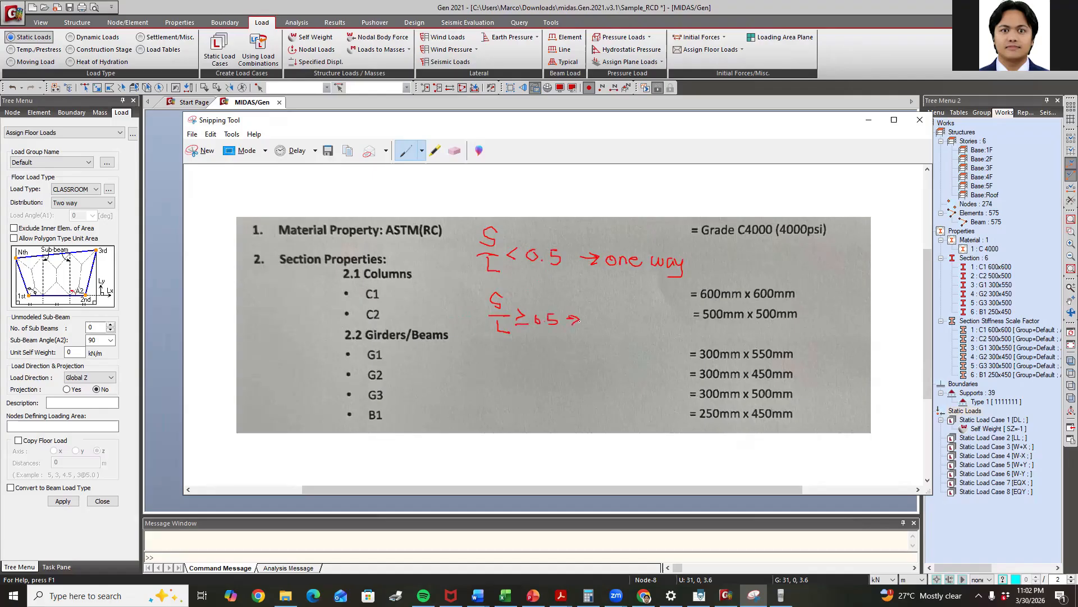
pyautogui.moveTo(624, 321)
pyautogui.mouseDown()
pyautogui.moveTo(646, 324)
pyautogui.moveTo(659, 352)
pyautogui.mouseUp()
pyautogui.click(140, 282)
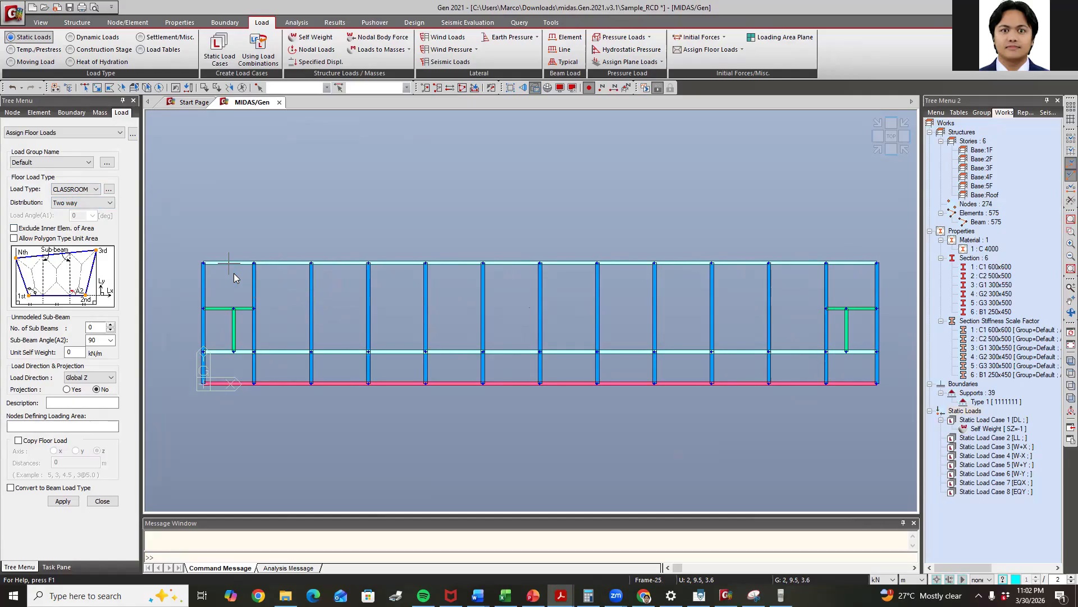
pyautogui.moveTo(234, 274)
pyautogui.click(533, 595)
pyautogui.scroll(2, 545, 390)
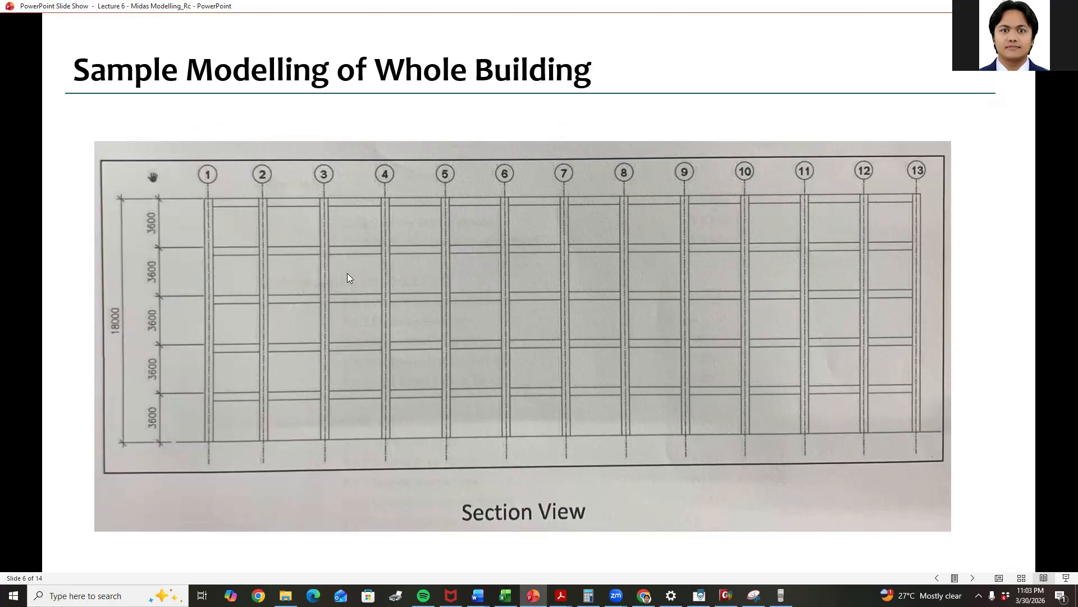
pyautogui.hotkey('alt', 'Tab')
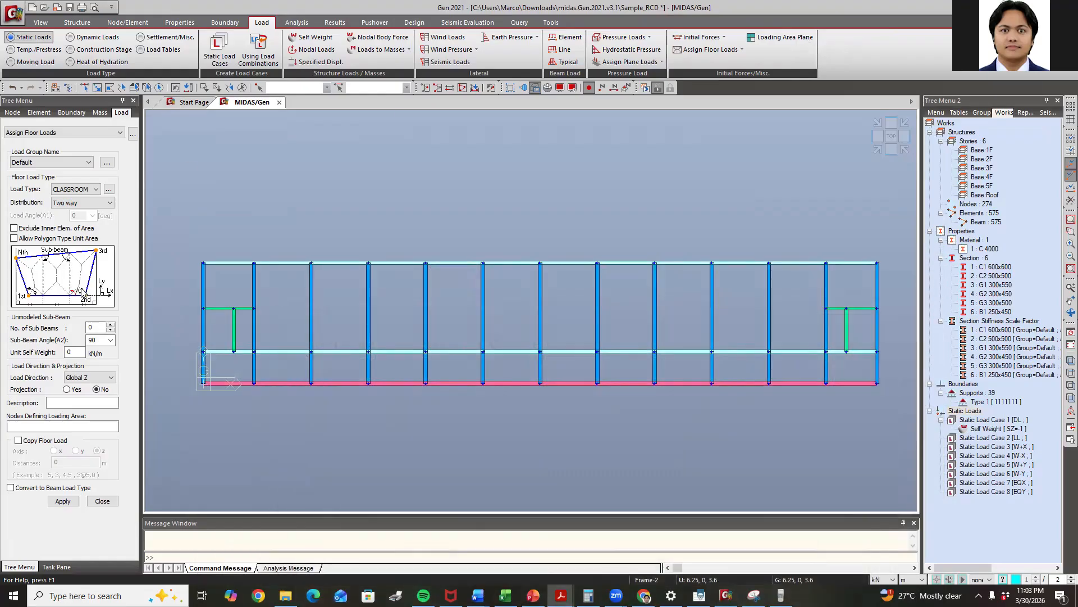
pyautogui.click(32, 443)
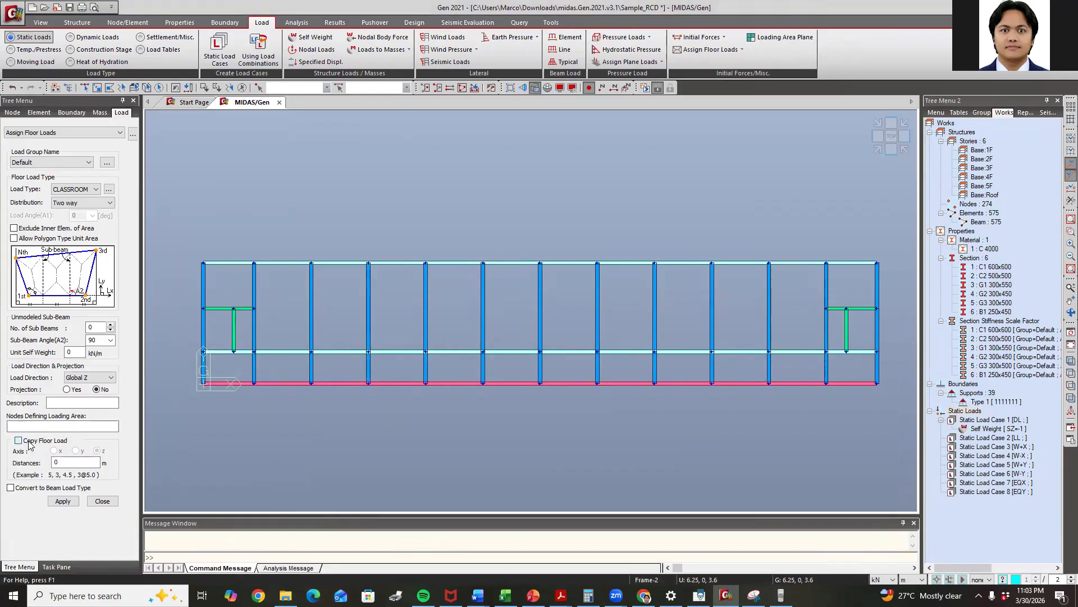
pyautogui.doubleClick(62, 459)
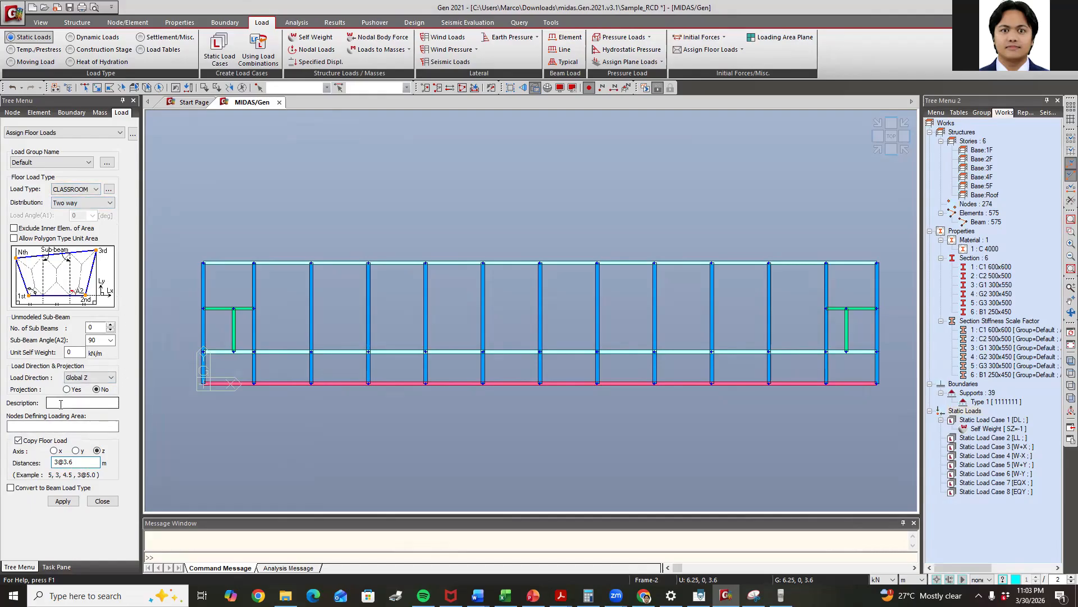
# Try to assign the CLASSROOM floor load to the 2F area bounded by nodes 27, 39, 82, 81, 25, 15 and 80, excluding the stair corners
pyautogui.click(21, 427)
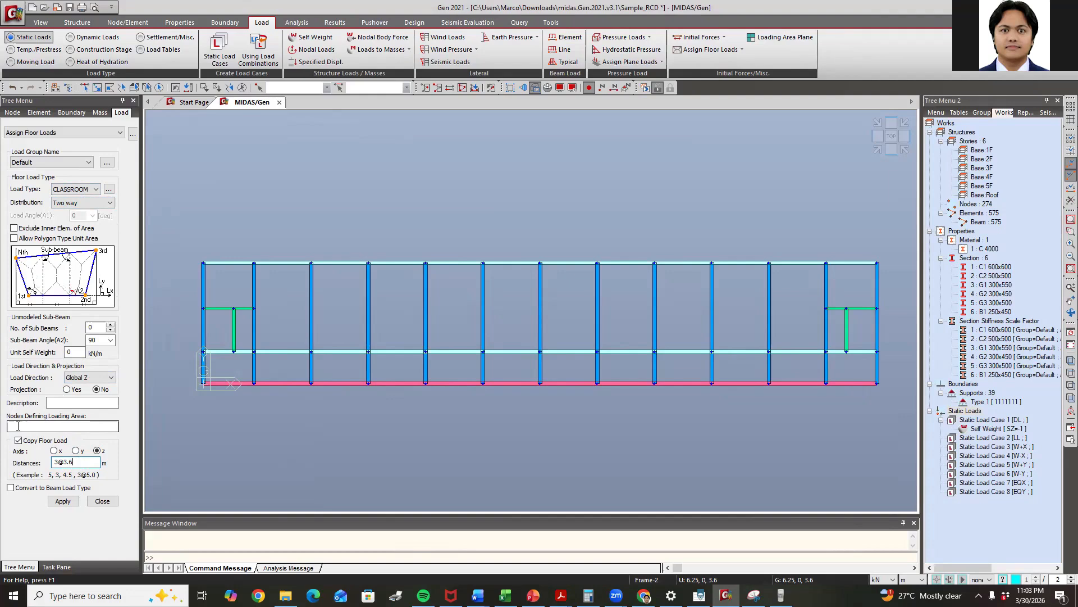
pyautogui.click(18, 425)
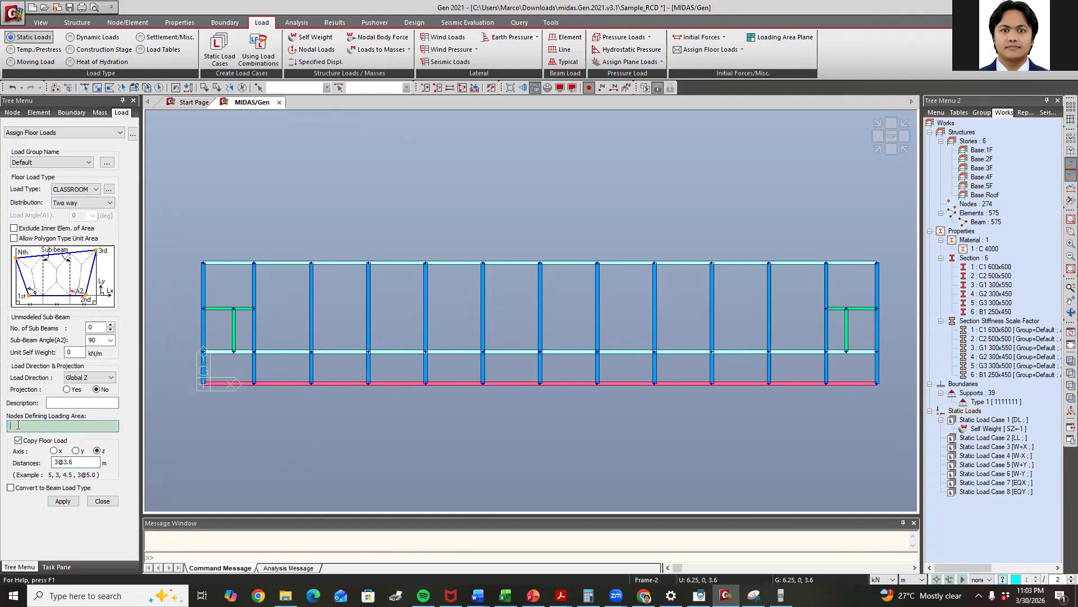
pyautogui.click(19, 425)
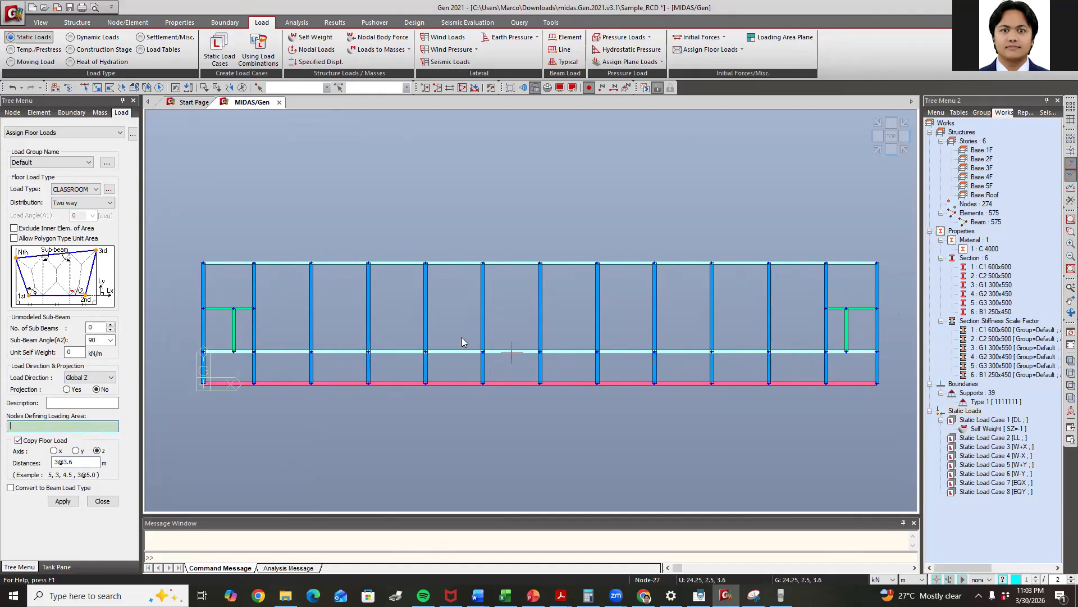
pyautogui.click(202, 261)
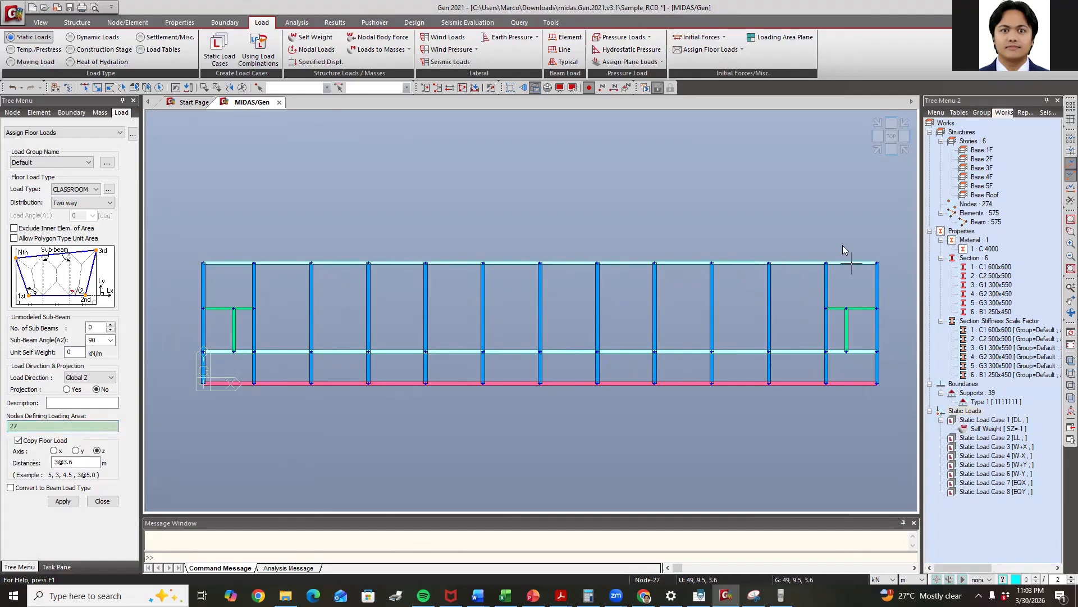
pyautogui.click(877, 308)
pyautogui.click(827, 308)
pyautogui.click(826, 352)
pyautogui.click(254, 352)
pyautogui.click(255, 309)
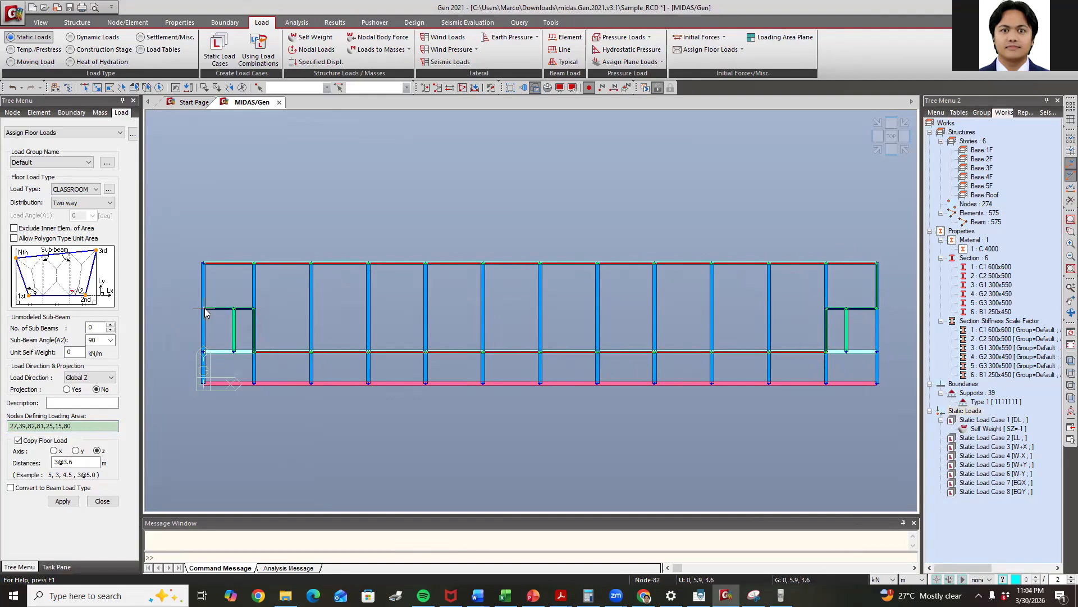
pyautogui.click(203, 263)
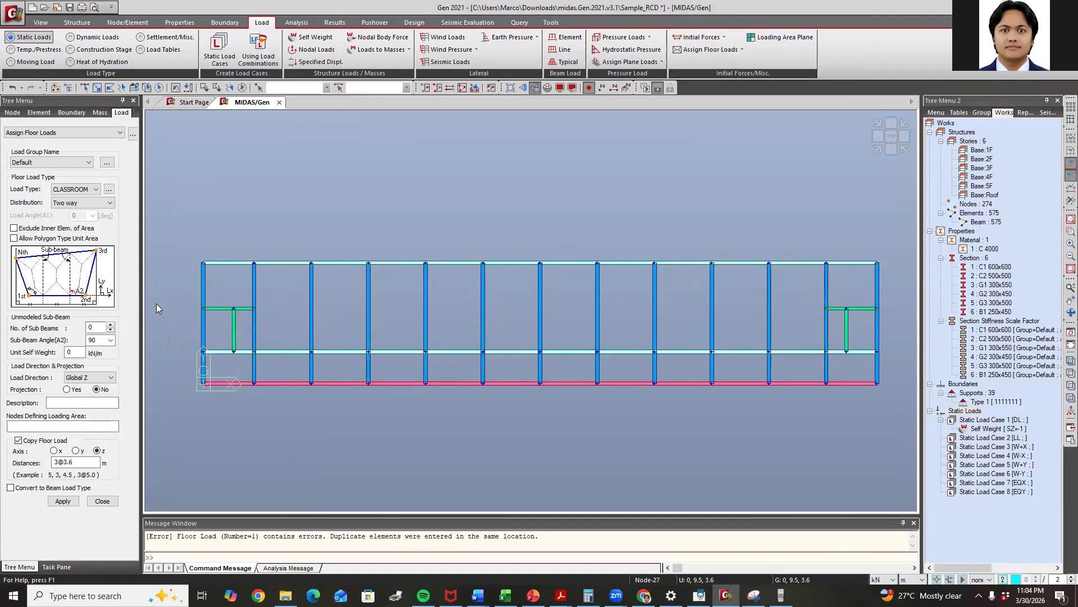
pyautogui.moveTo(162, 538); pyautogui.dragTo(544, 540)
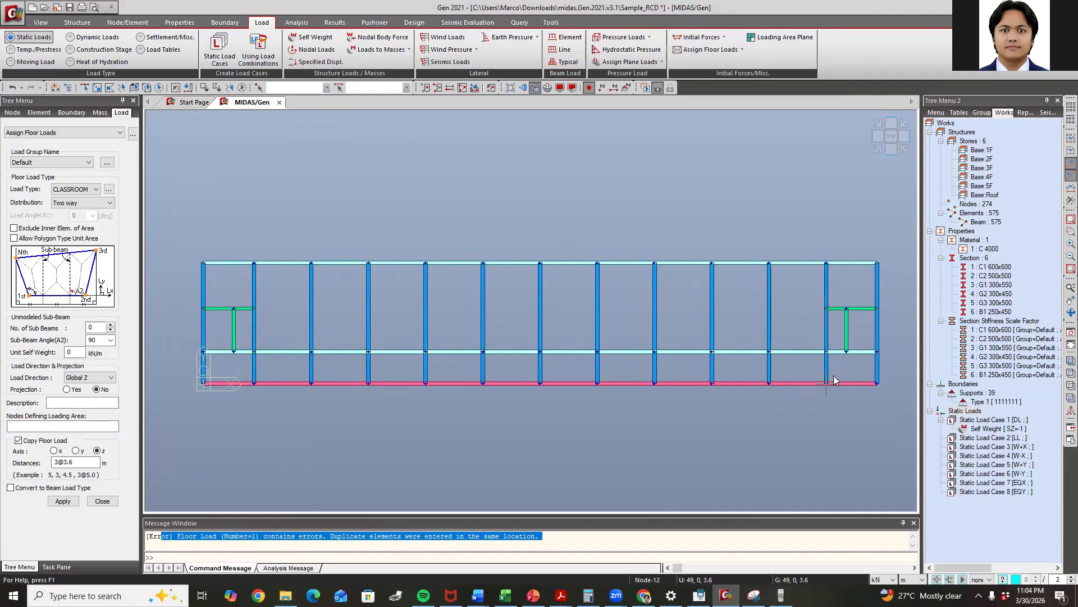
# Examine the overlapped-element warnings in the Snipping Tool capture of the Message Window
pyautogui.click(878, 150)
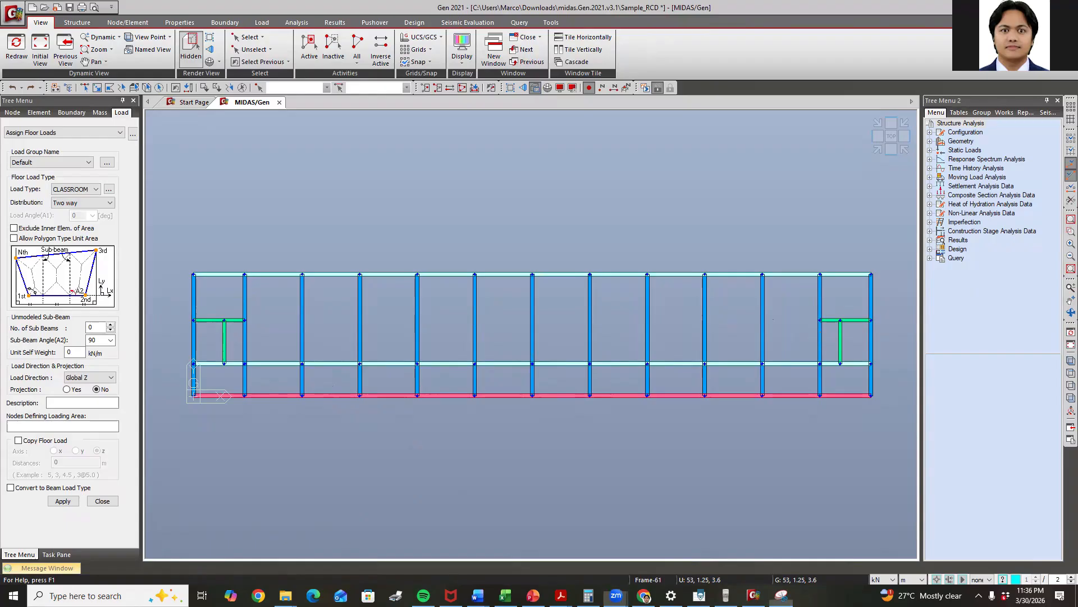
pyautogui.click(60, 570)
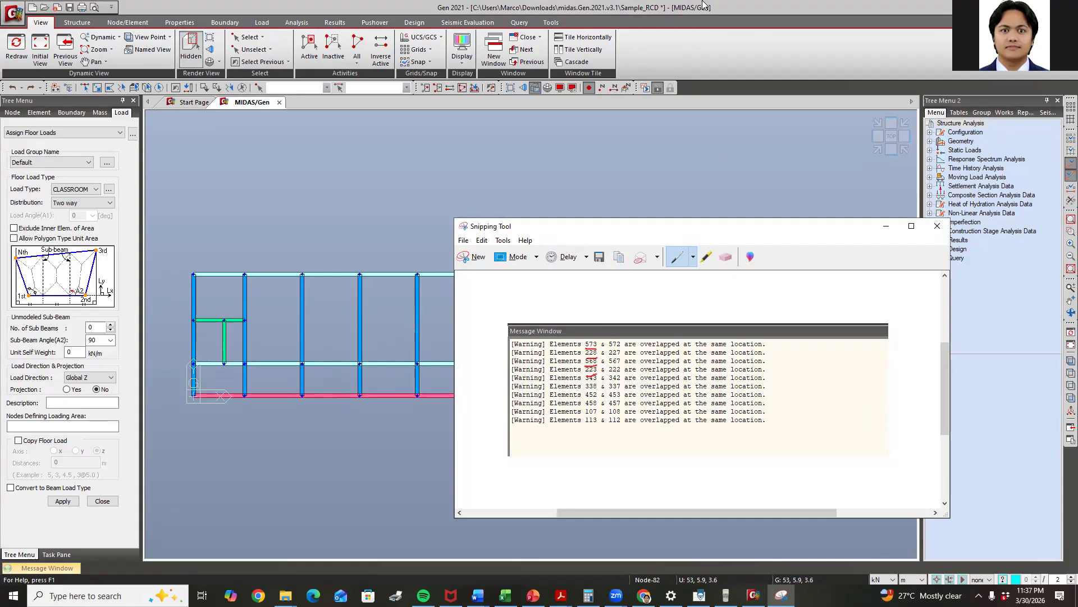
pyautogui.click(719, 12)
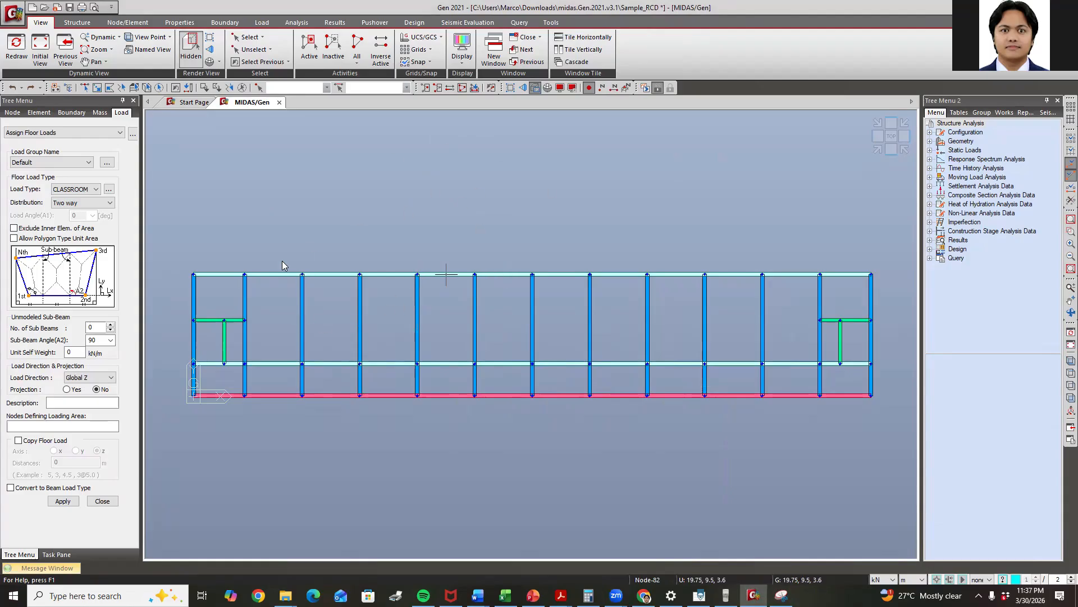
# Open the Delete Elements function with the Picking type
pyautogui.click(128, 24)
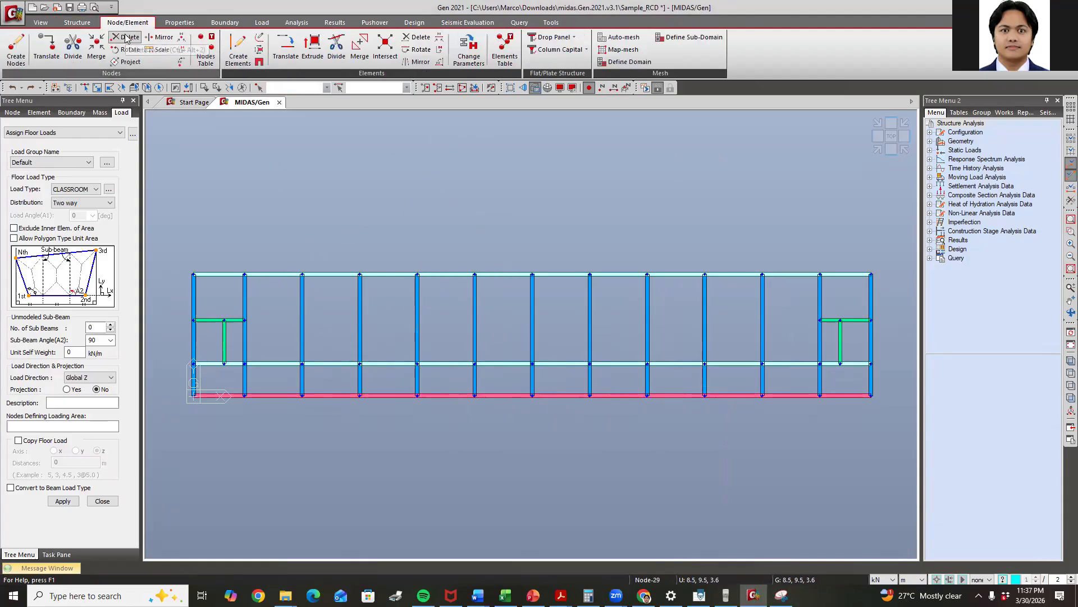
pyautogui.click(126, 38)
pyautogui.click(29, 195)
pyautogui.click(63, 133)
pyautogui.click(63, 133)
pyautogui.click(45, 113)
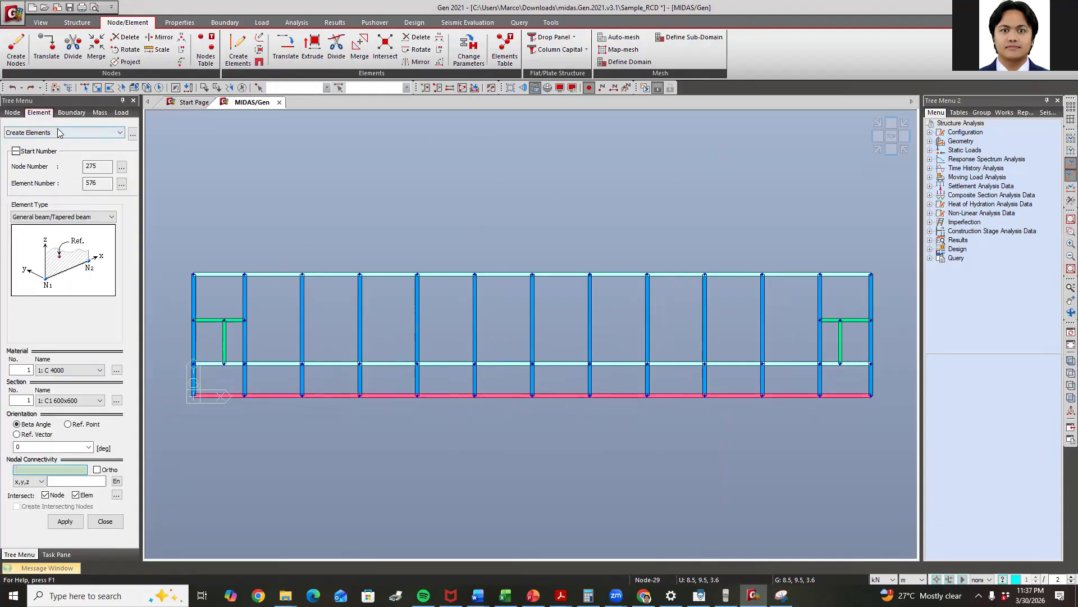
pyautogui.click(63, 132)
pyautogui.click(42, 171)
pyautogui.click(29, 229)
# Mark the first element number of each overlapping pair, from 573 down, in the Snipping Tool capture of the warnings
pyautogui.click(781, 595)
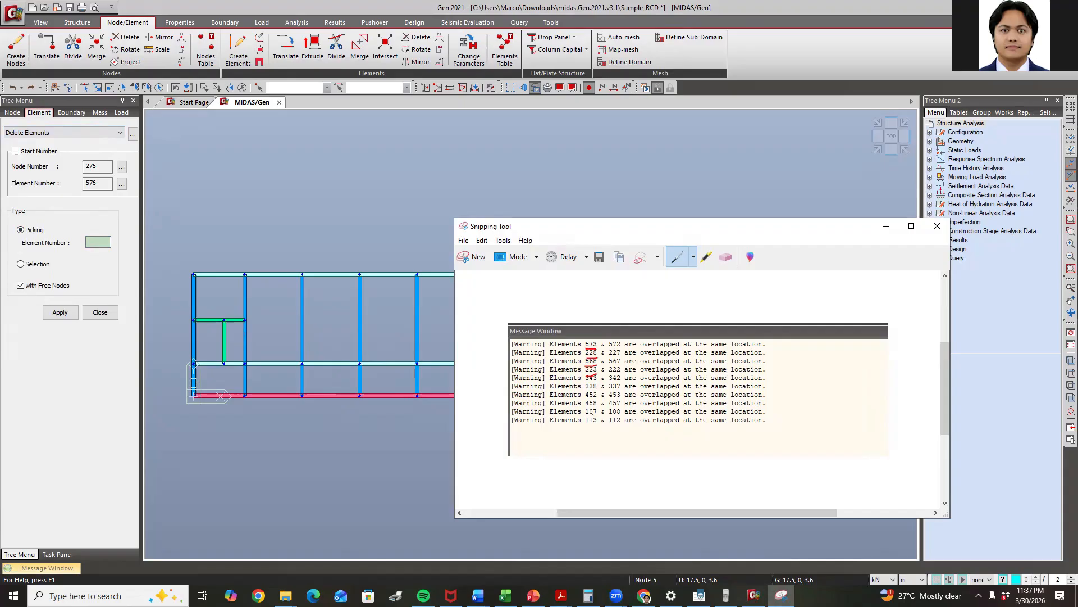
pyautogui.moveTo(591, 345); pyautogui.dragTo(589, 414)
pyautogui.click(893, 228)
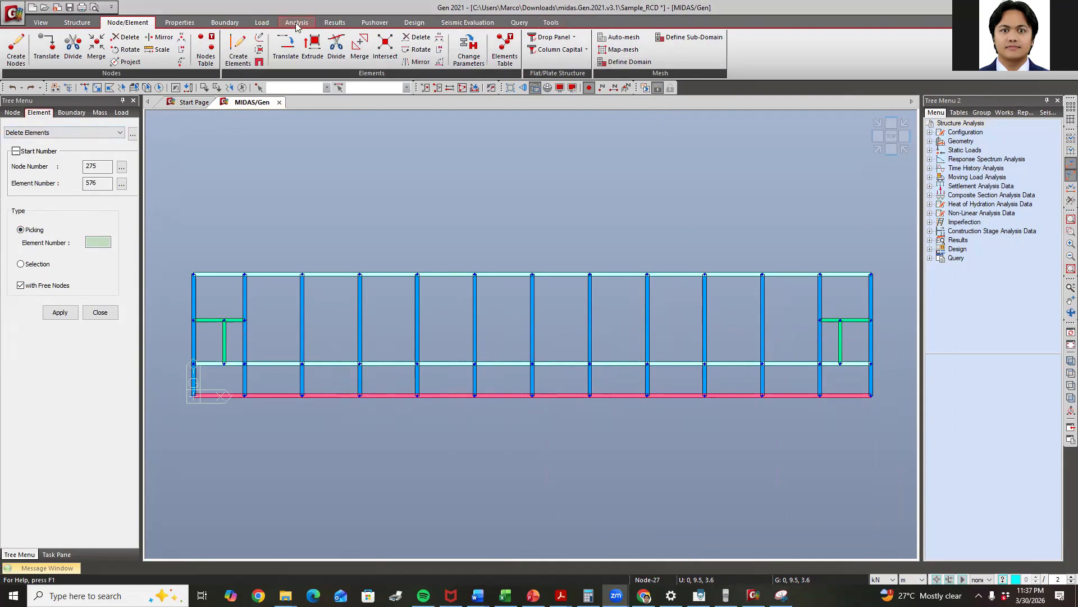
pyautogui.click(260, 24)
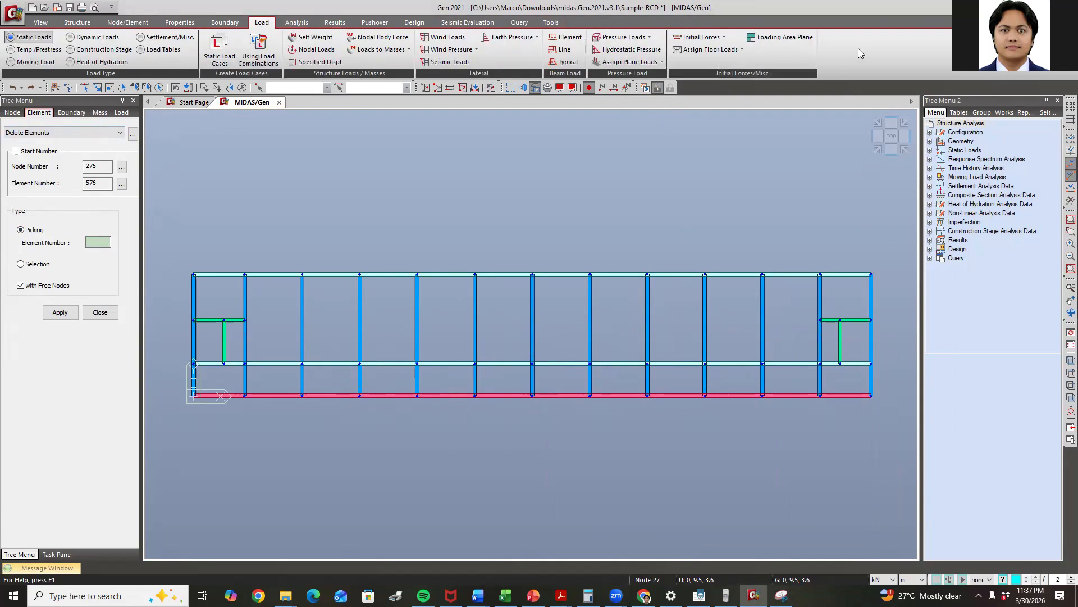
pyautogui.click(706, 50)
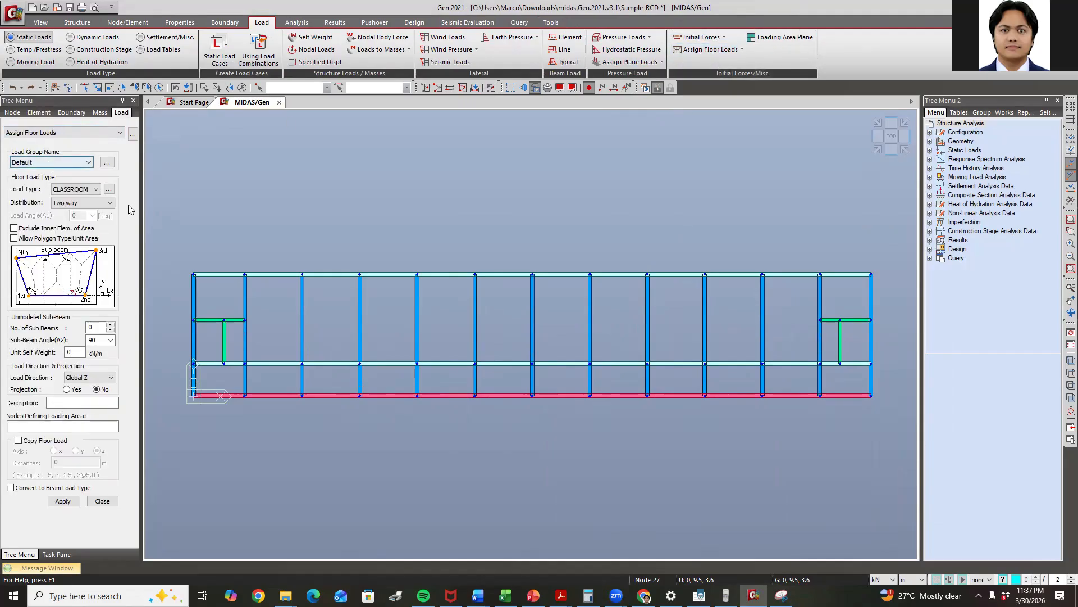
pyautogui.click(78, 191)
pyautogui.click(76, 198)
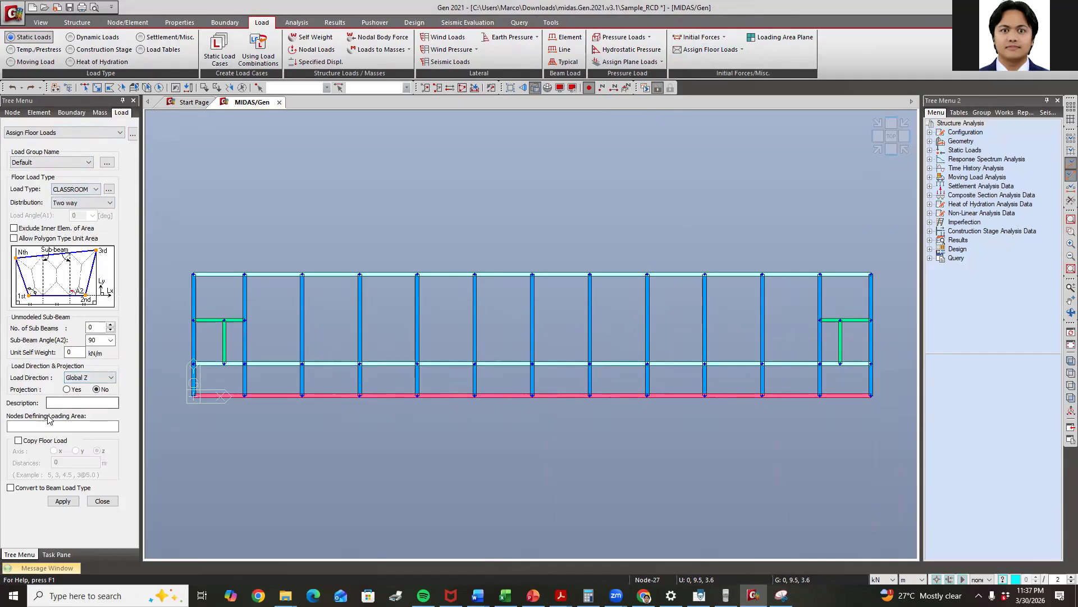
pyautogui.click(31, 427)
pyautogui.click(19, 441)
pyautogui.click(72, 463)
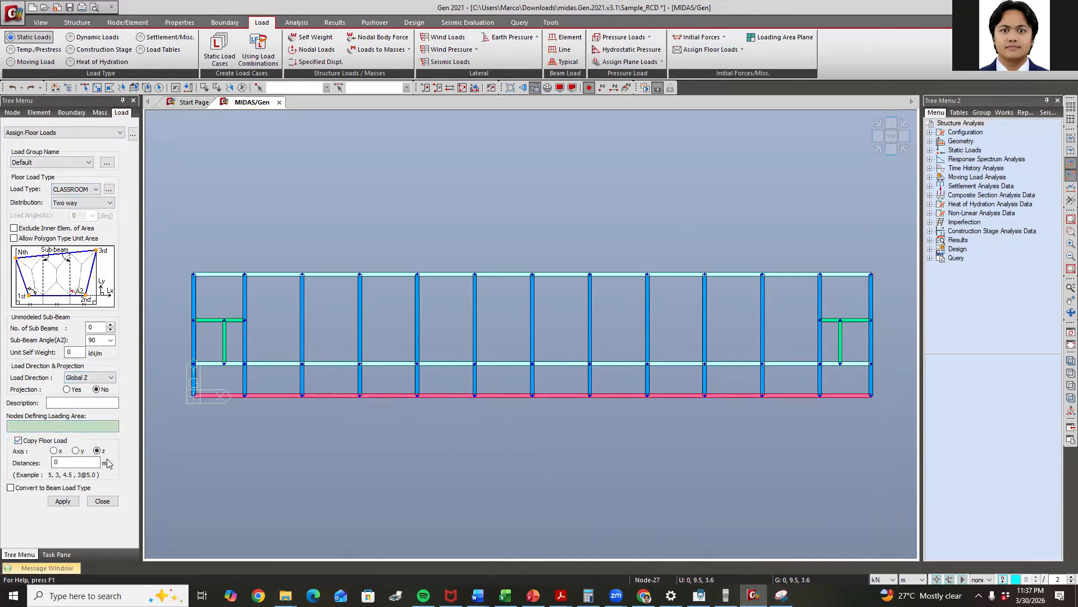
pyautogui.press('BackSpace')
pyautogui.write('3@3.6')
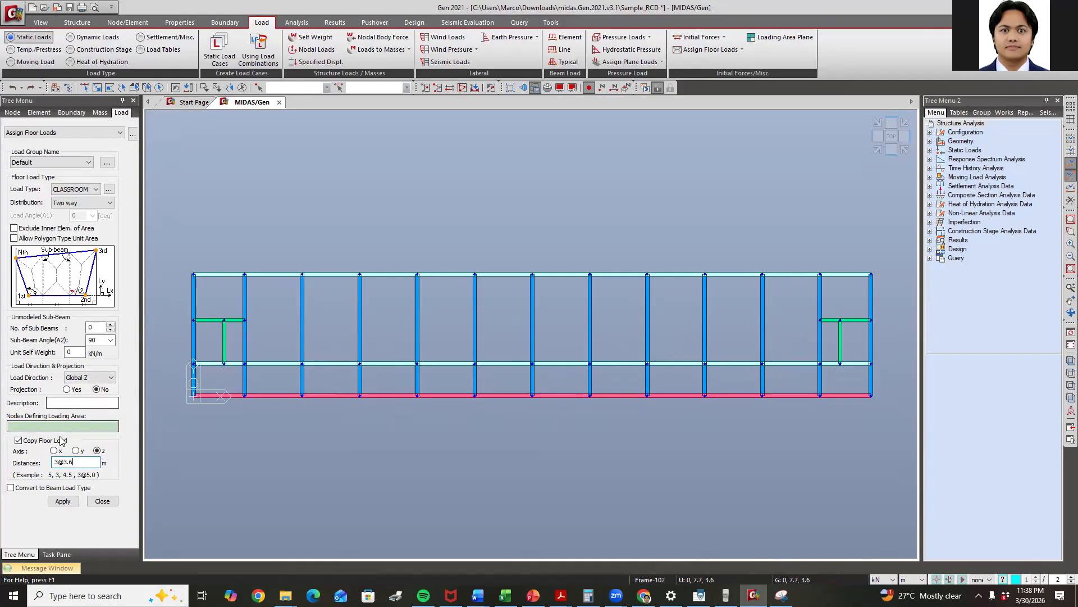
# Assign the CLASSROOM floor load to the 2F area bounded by nodes 27, 39, 82, 81, 25, 15, 80 and 79
pyautogui.click(194, 276)
pyautogui.click(872, 275)
pyautogui.click(871, 320)
pyautogui.click(820, 320)
pyautogui.click(820, 364)
pyautogui.click(245, 363)
pyautogui.click(245, 320)
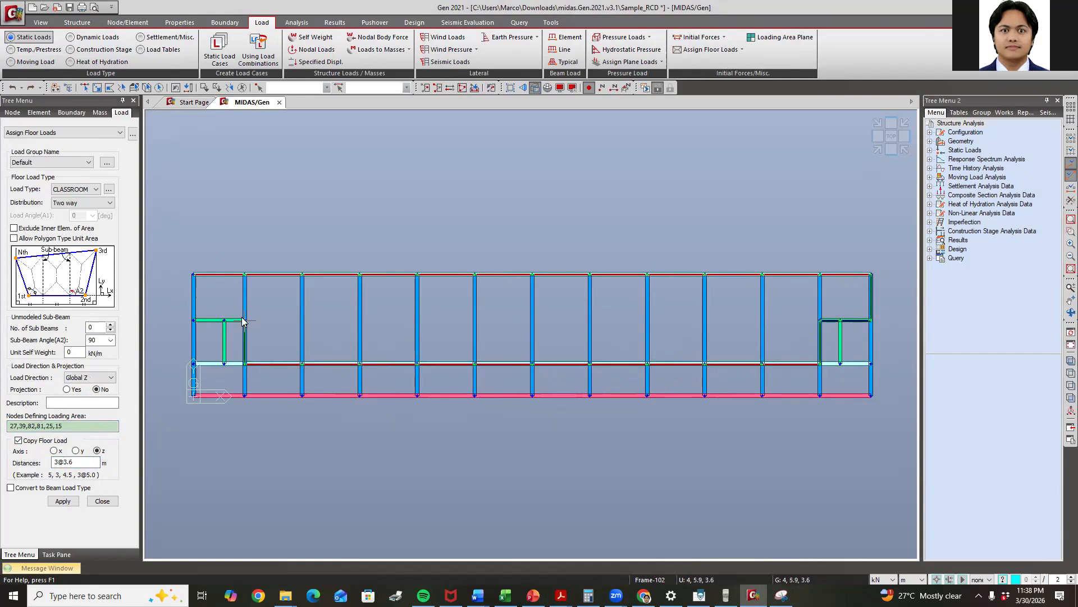
pyautogui.click(193, 320)
pyautogui.click(195, 276)
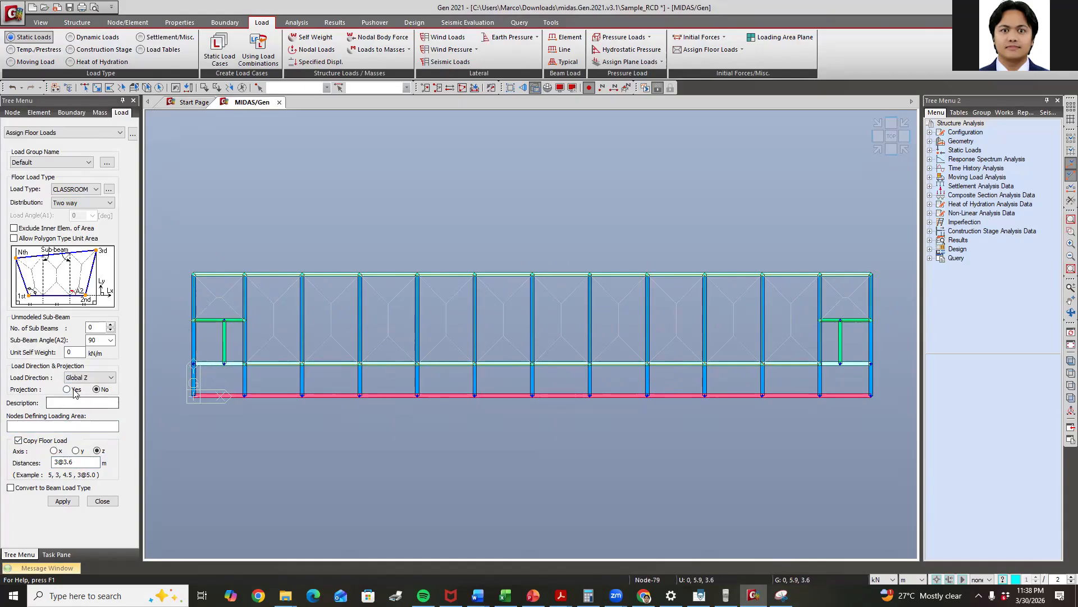
# Assign the two-way CORRIDOR floor load to the corridor and outer stair bays, outlined from node 79 through 84, 83, 85, 86, 82 and 13
pyautogui.click(79, 189)
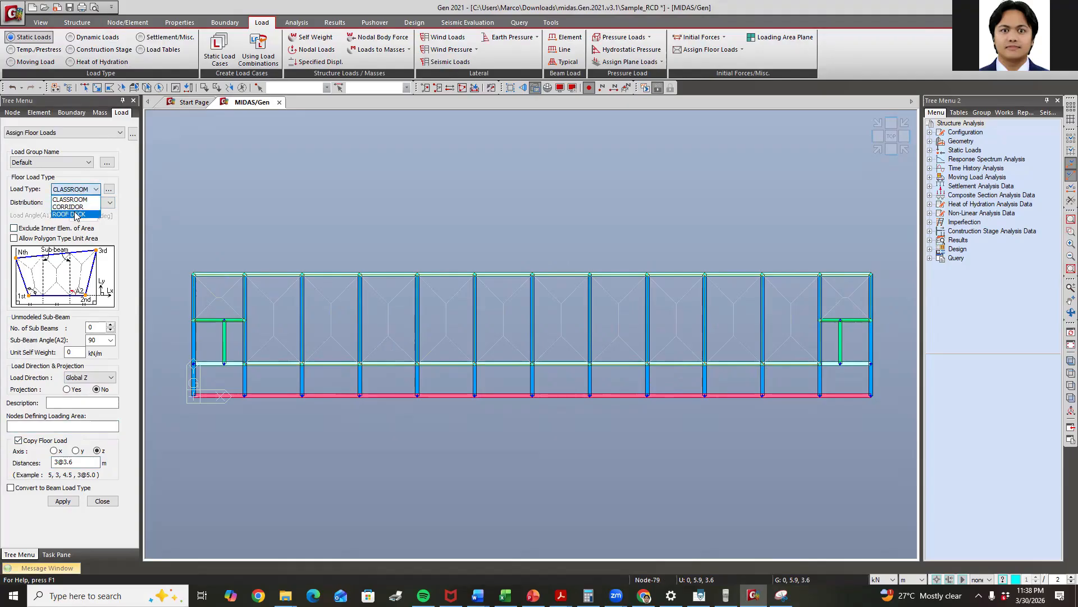
pyautogui.click(68, 207)
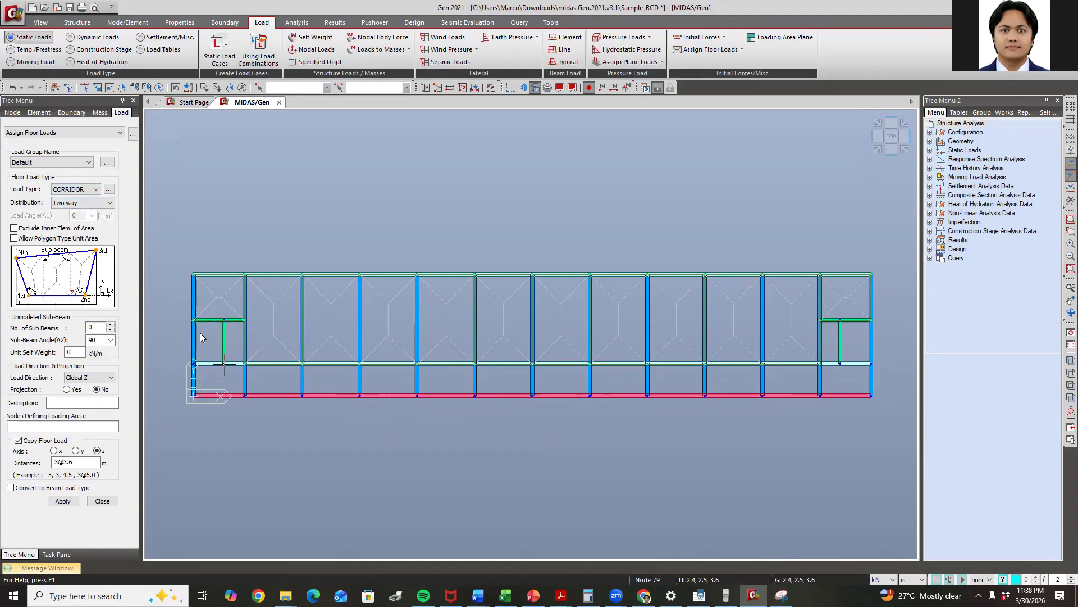
pyautogui.click(224, 320)
pyautogui.click(224, 363)
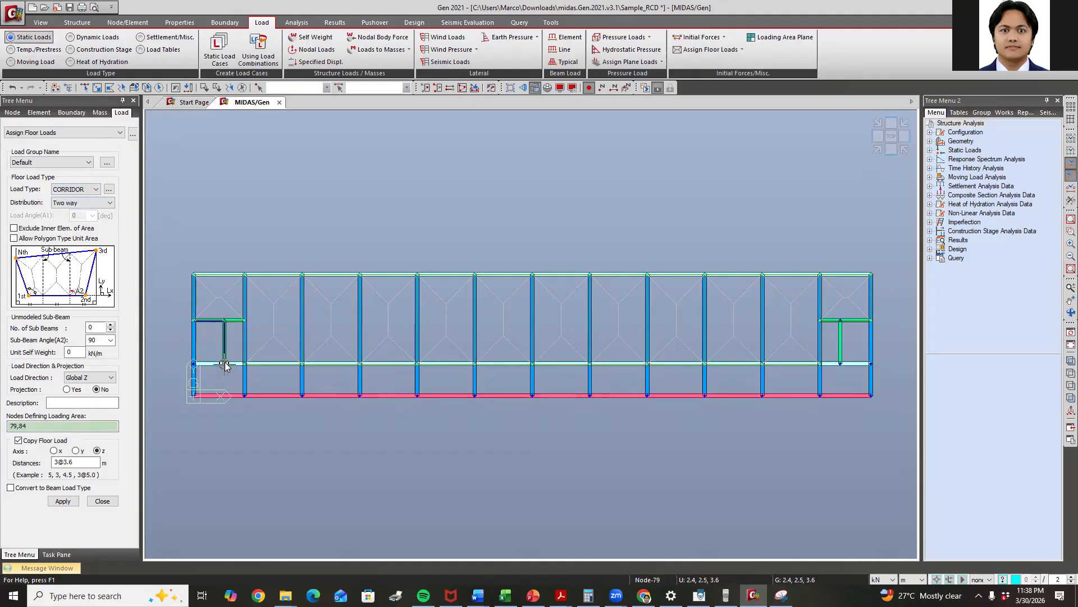
pyautogui.click(841, 363)
pyautogui.click(840, 320)
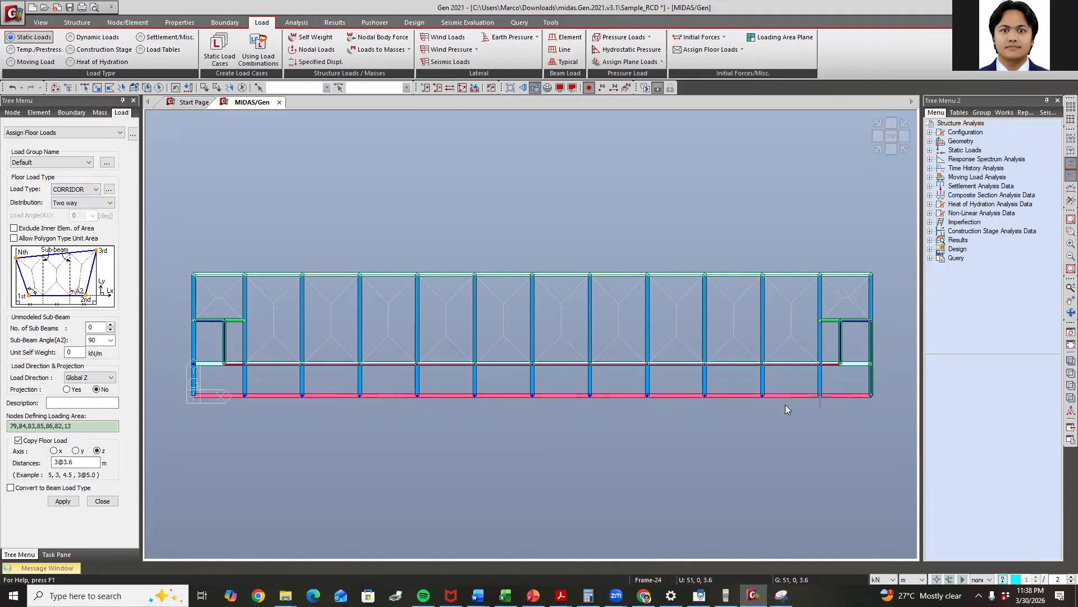
pyautogui.click(193, 321)
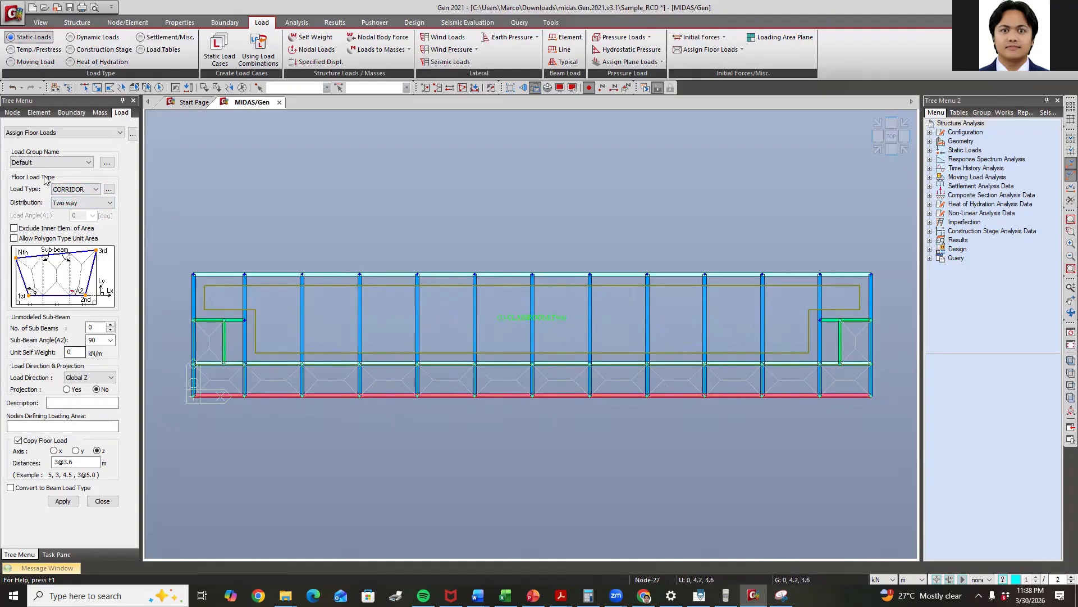
# Assign the CORRIDOR floor load with one-way distribution to the narrow panel between the left stair beam and the adjacent girder
pyautogui.click(81, 202)
pyautogui.click(70, 214)
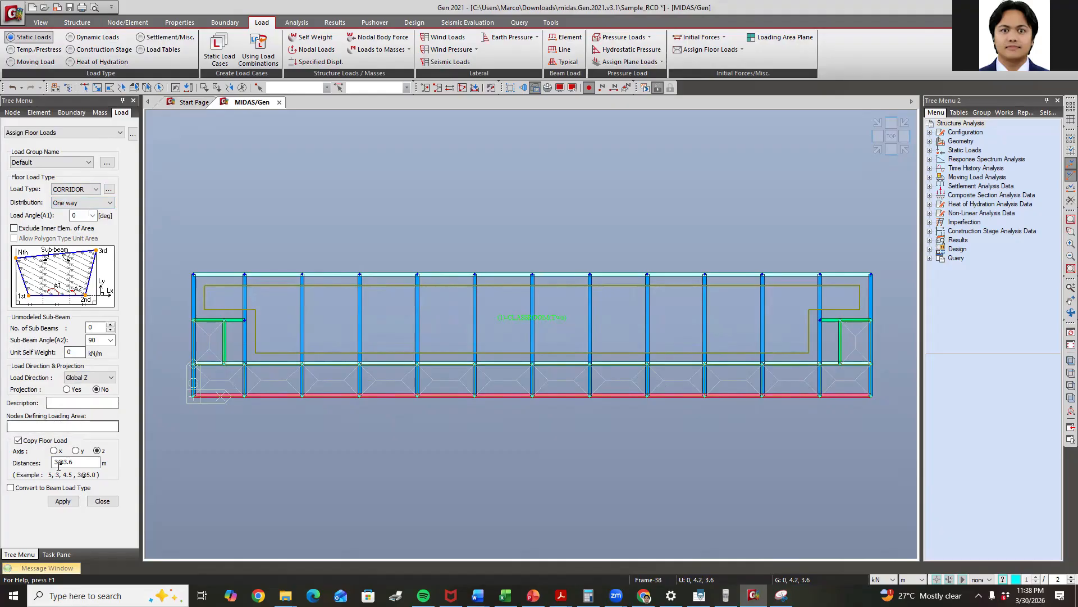
pyautogui.click(225, 321)
pyautogui.click(244, 320)
pyautogui.click(244, 363)
pyautogui.click(224, 363)
pyautogui.click(225, 320)
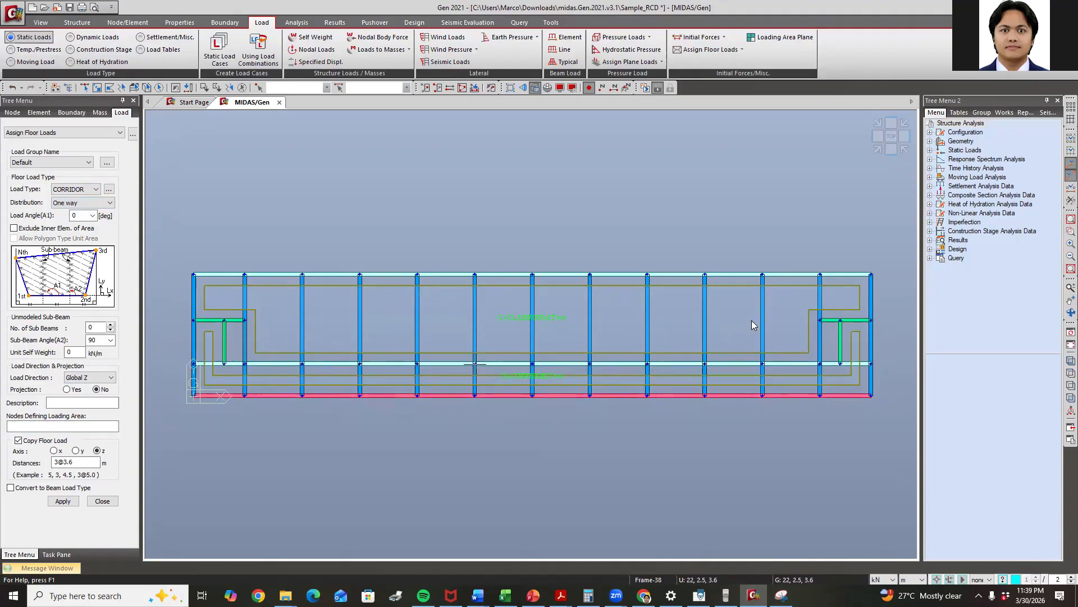
# Try to assign the one-way CORRIDOR floor load to the narrow right-end stair panel bounded by nodes 81, 86, 85 and 25
pyautogui.click(841, 320)
pyautogui.click(841, 363)
pyautogui.click(820, 363)
pyautogui.click(820, 320)
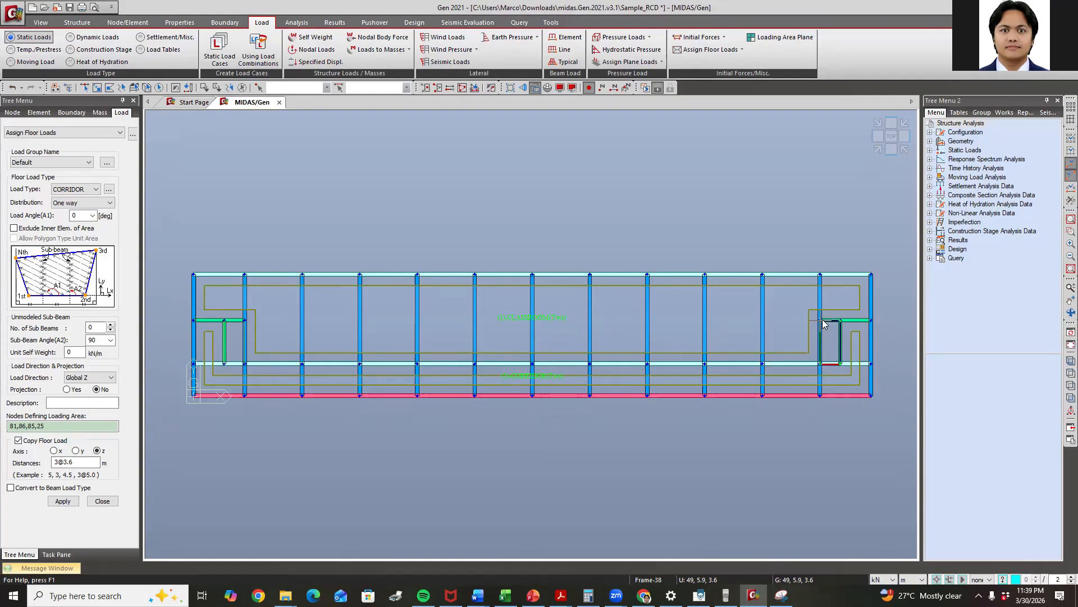
pyautogui.click(821, 321)
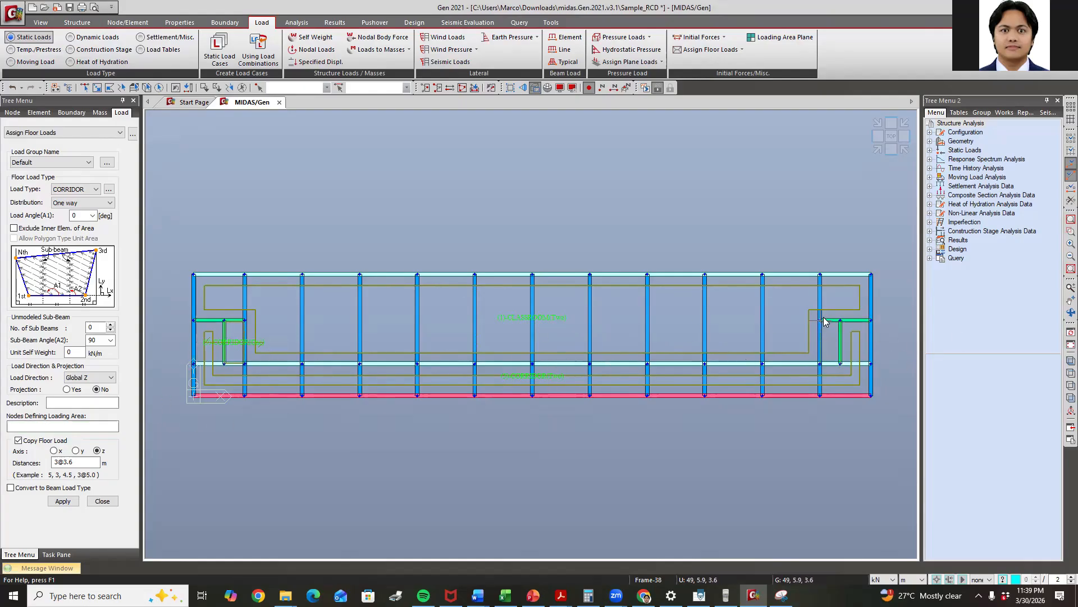
# Check the floor load entries of the DL and LL cases in the Works tree and look through the Message Window
pyautogui.scroll(1, 837, 349)
pyautogui.moveTo(836, 349); pyautogui.dragTo(879, 382, button='middle')
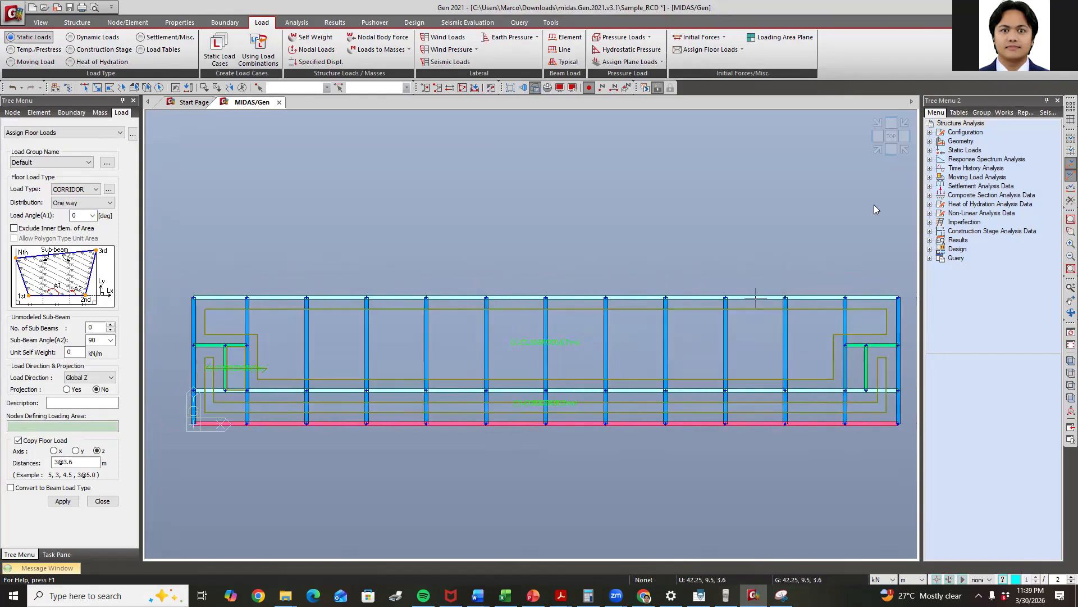
pyautogui.click(1004, 113)
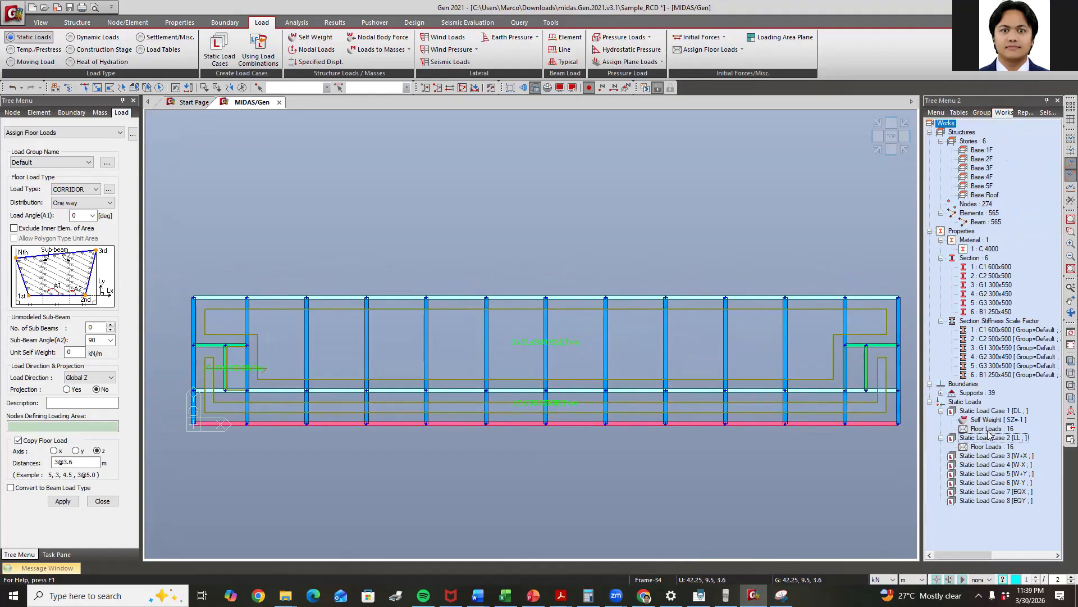
pyautogui.click(989, 447)
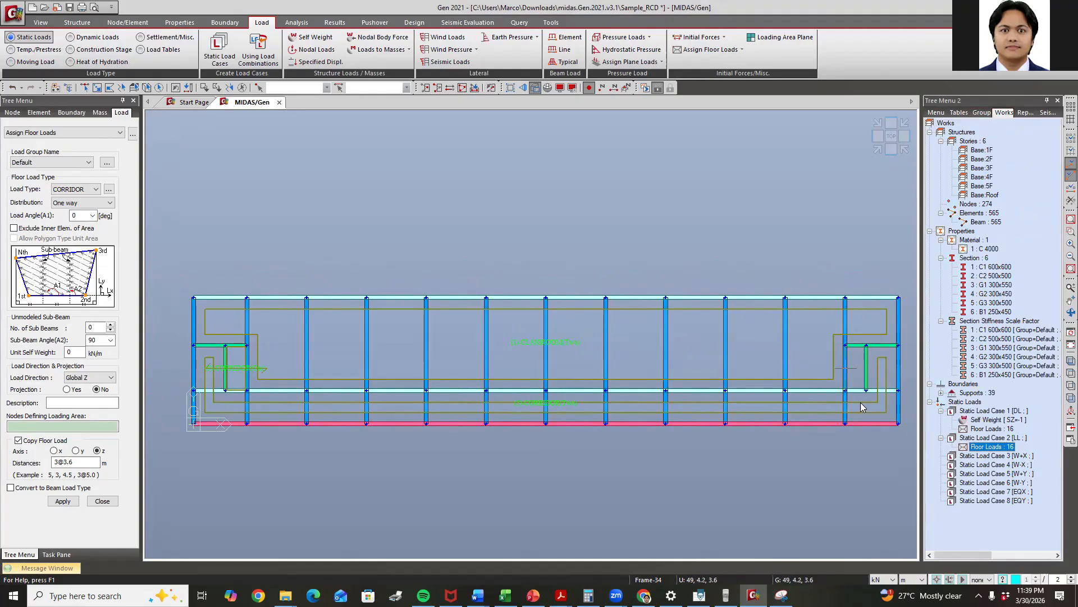
pyautogui.click(63, 427)
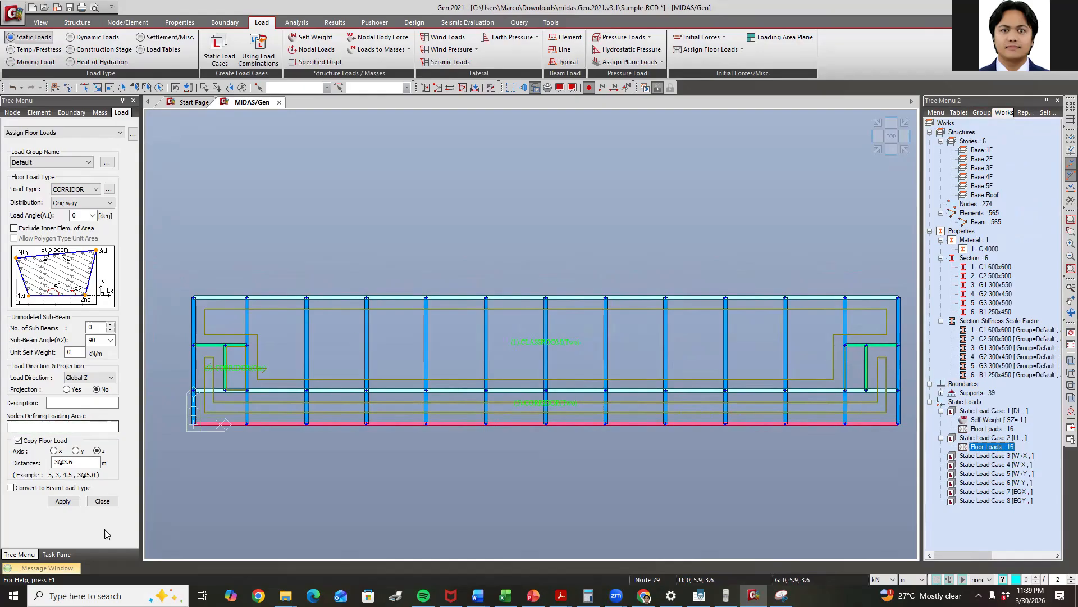
pyautogui.click(63, 568)
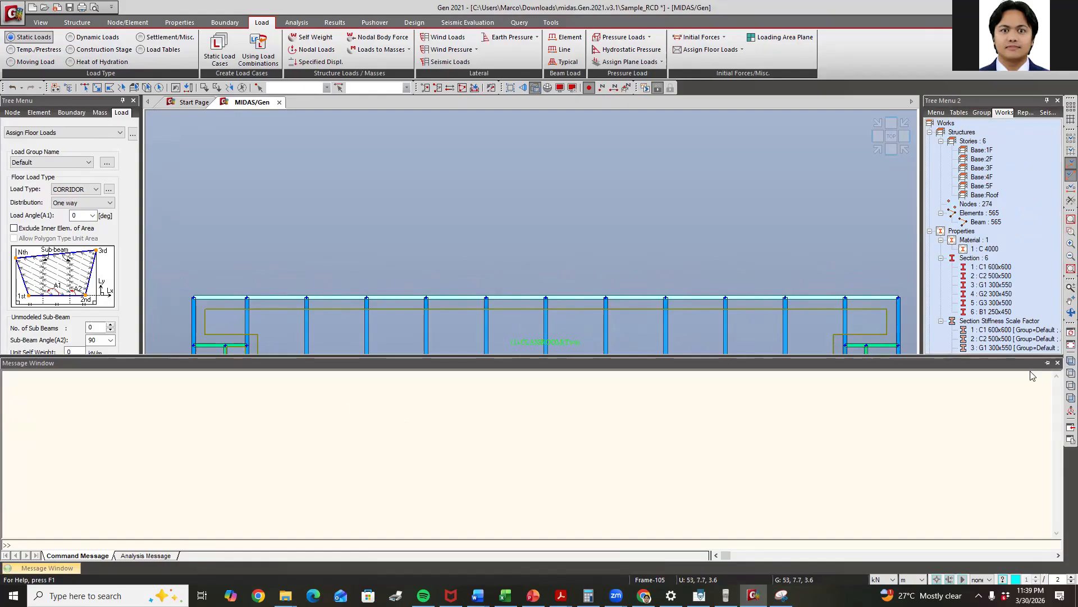
pyautogui.click(1058, 362)
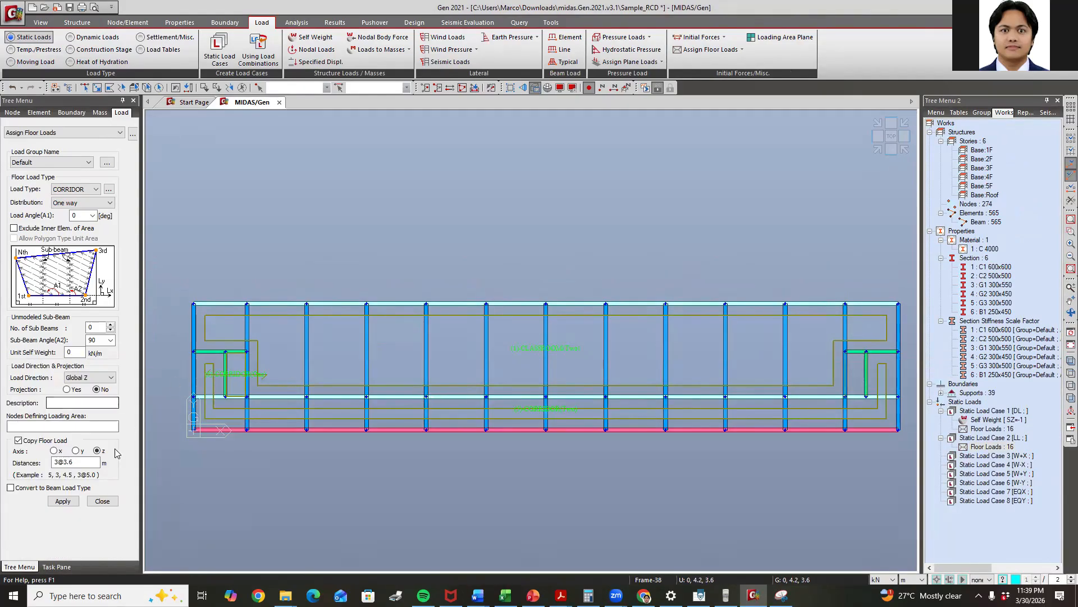
# Assign the one-way CORRIDOR floor load to the right-end panel with corner nodes 81, 86, 85 and 25
pyautogui.click(63, 426)
pyautogui.click(866, 352)
pyautogui.click(866, 396)
pyautogui.click(845, 396)
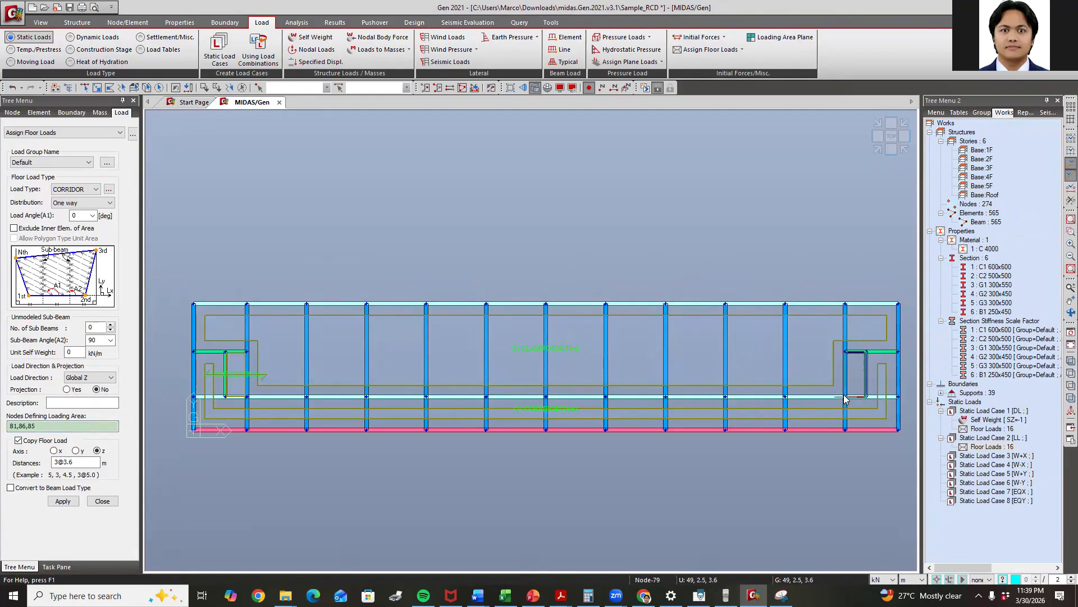
pyautogui.click(848, 351)
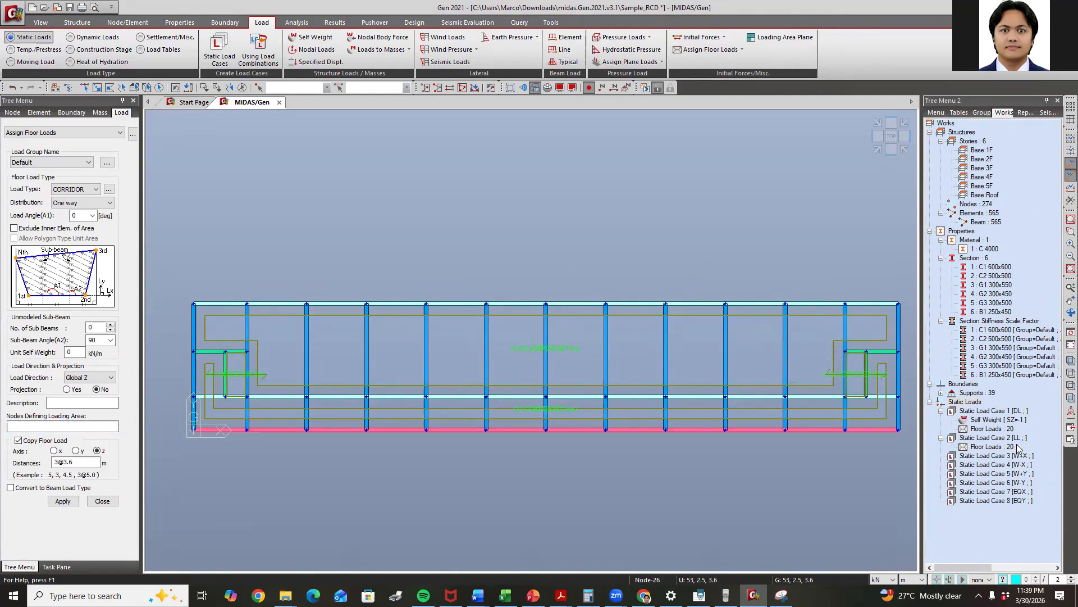
# Display the floor loads of Static Load Case 1 (DL) and inspect them on the 2F framing at both stair ends
pyautogui.click(991, 430)
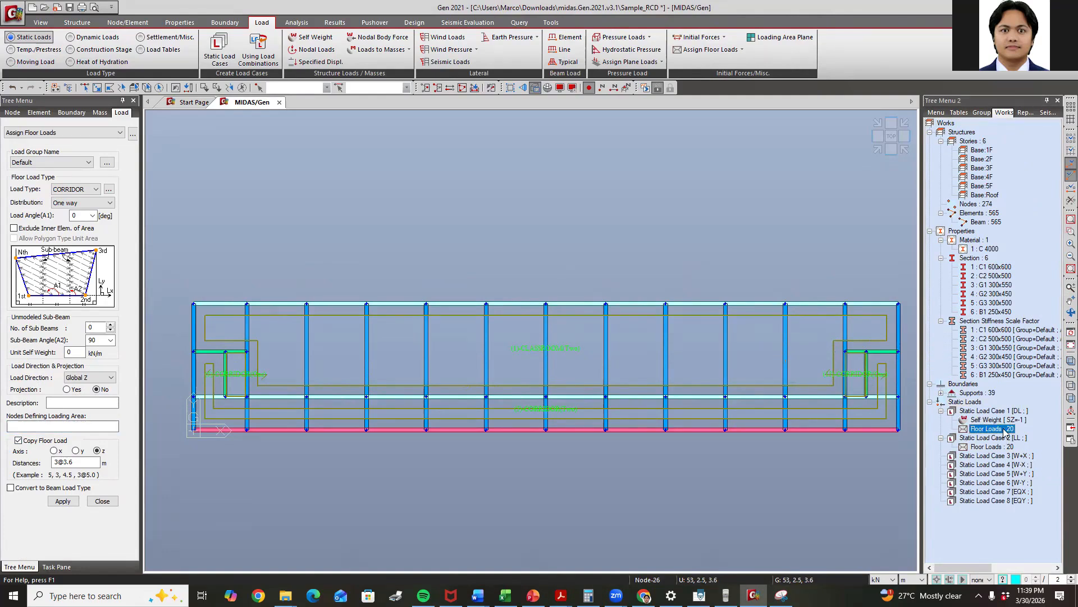
pyautogui.rightClick(1003, 432)
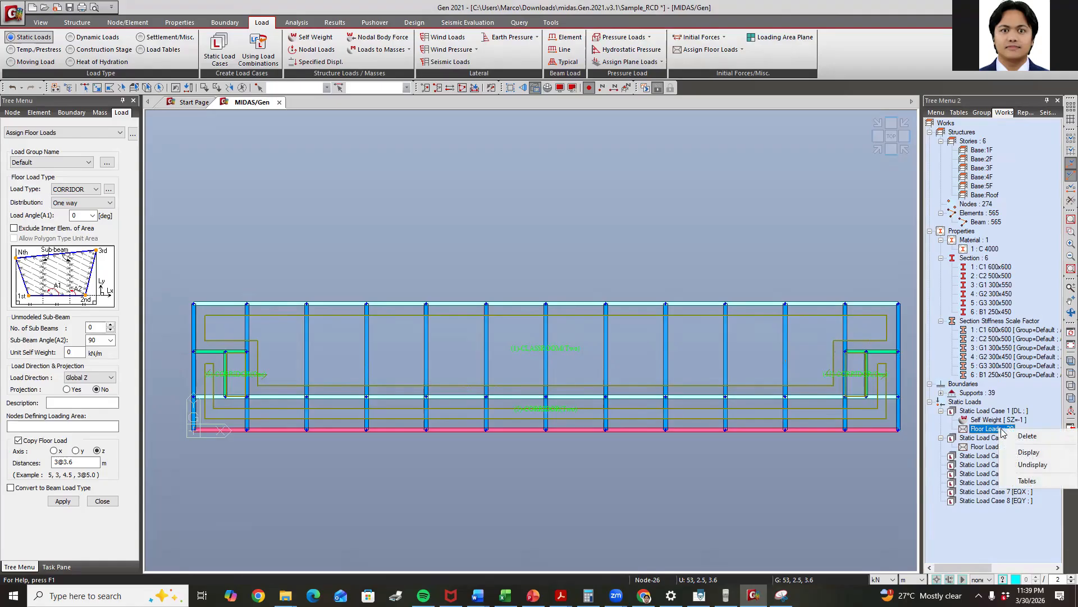
pyautogui.click(1021, 451)
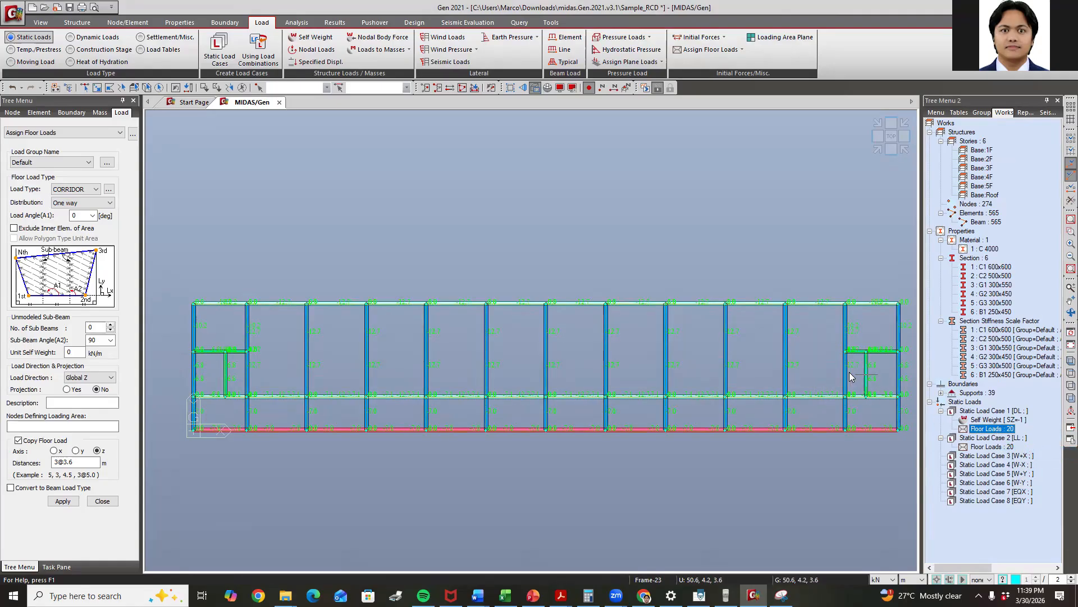
pyautogui.scroll(-1, 849, 373)
pyautogui.scroll(2, 841, 390)
pyautogui.moveTo(842, 390); pyautogui.dragTo(798, 381, button='middle')
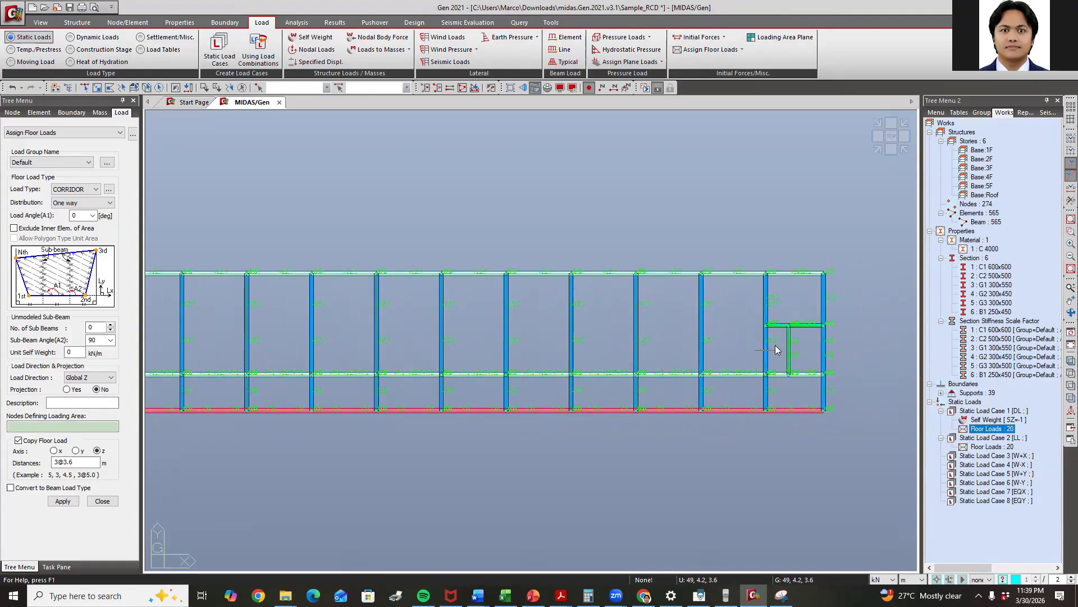
pyautogui.moveTo(577, 356); pyautogui.dragTo(728, 355, button='middle')
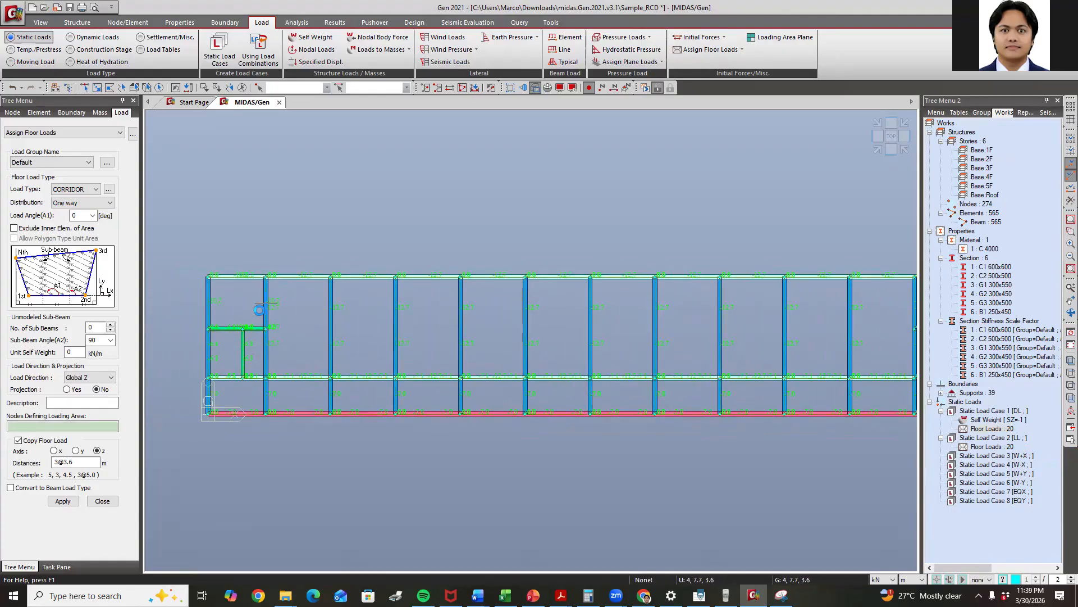
pyautogui.moveTo(793, 345); pyautogui.dragTo(677, 345, button='middle')
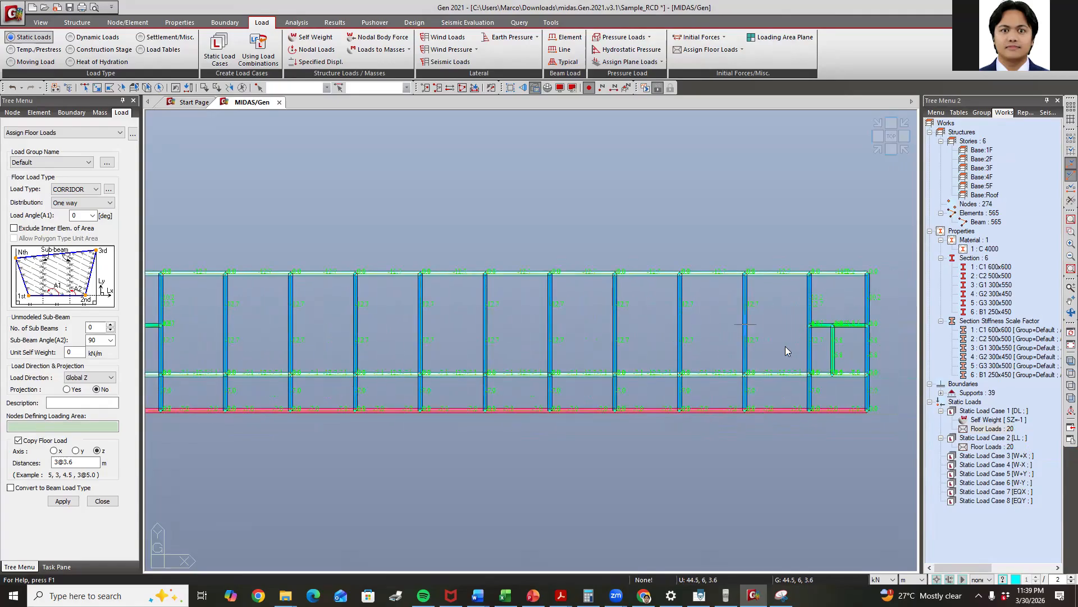
pyautogui.moveTo(462, 351); pyautogui.dragTo(496, 346, button='middle')
pyautogui.scroll(-2, 640, 368)
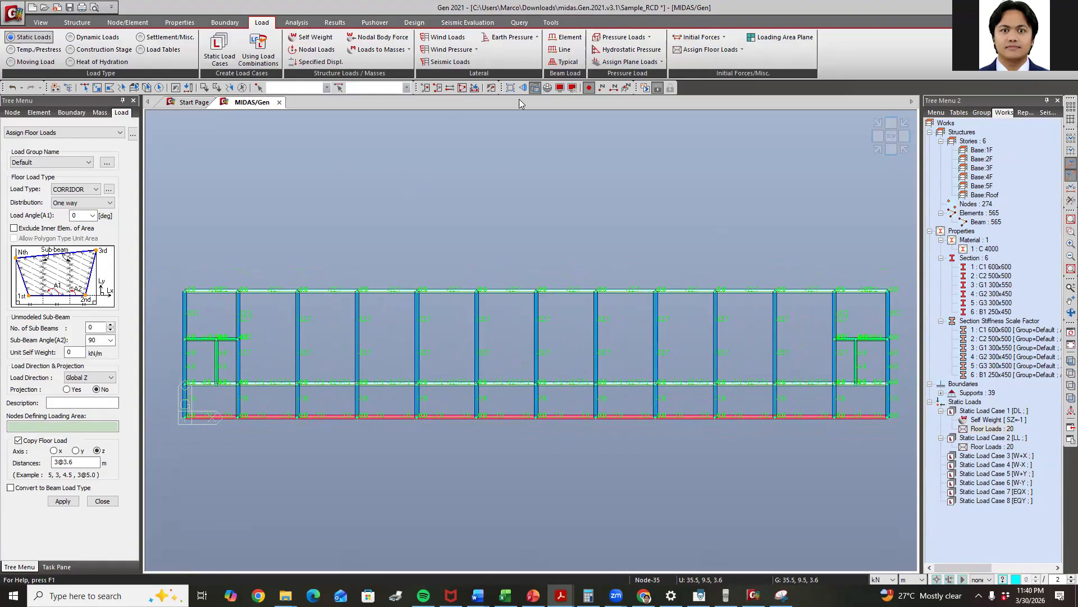
# Activate the whole model and examine the copied floor loads on all storeys in isometric view
pyautogui.click(425, 90)
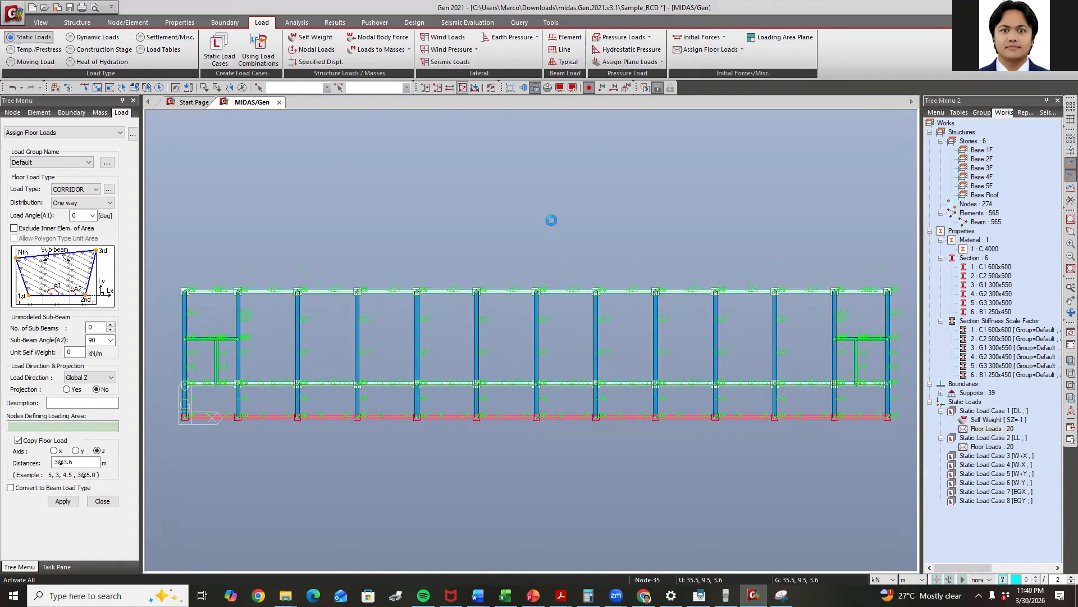
pyautogui.click(878, 148)
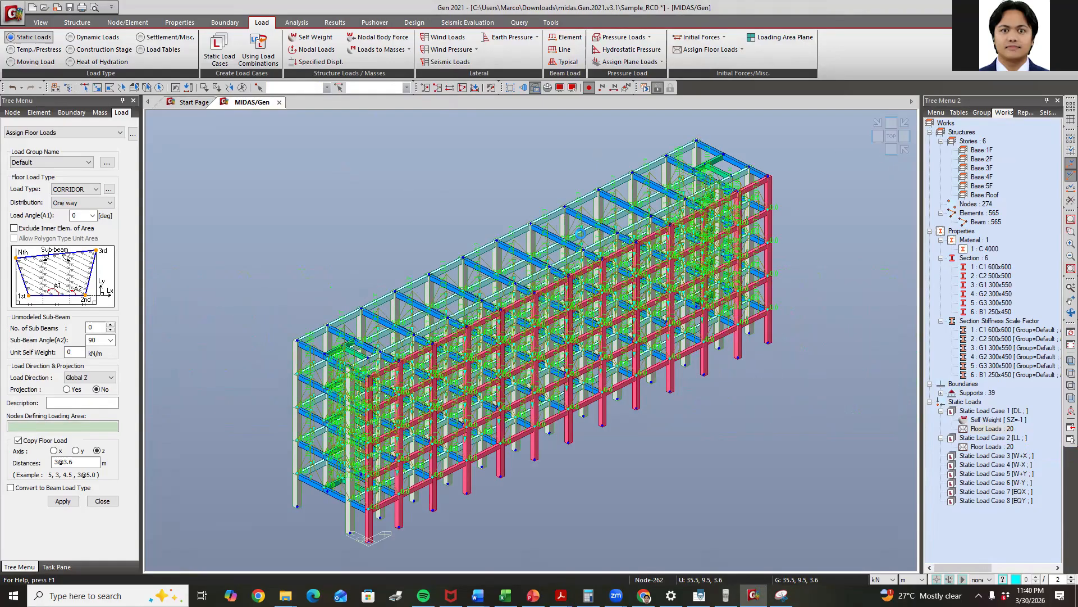
pyautogui.scroll(5, 283, 388)
pyautogui.scroll(1, 296, 375)
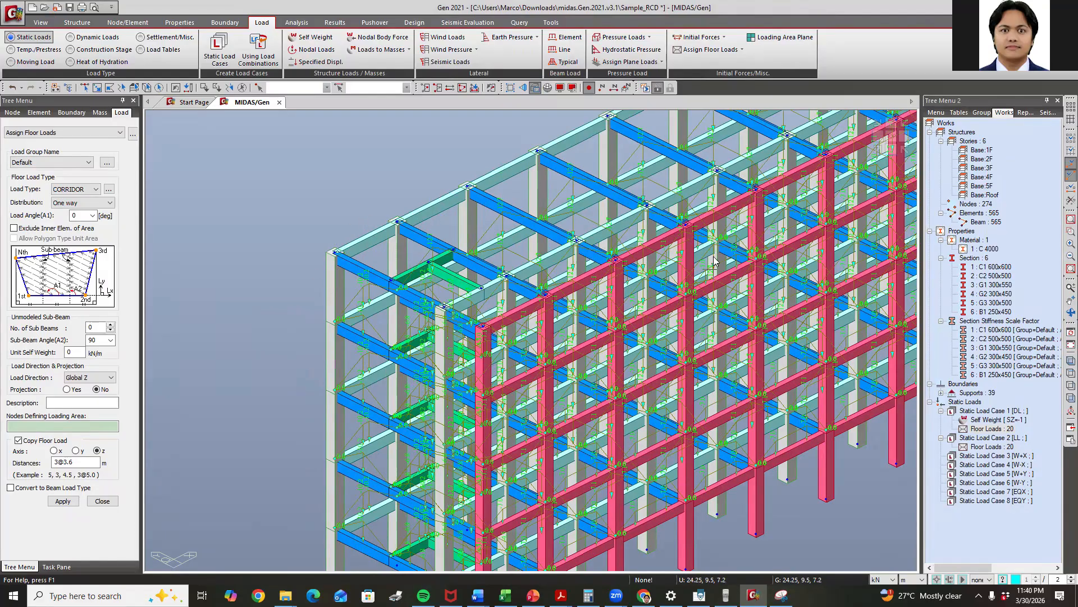
pyautogui.scroll(-2, 508, 293)
pyautogui.scroll(1, 508, 293)
pyautogui.moveTo(890, 148); pyautogui.dragTo(736, 298, button='middle')
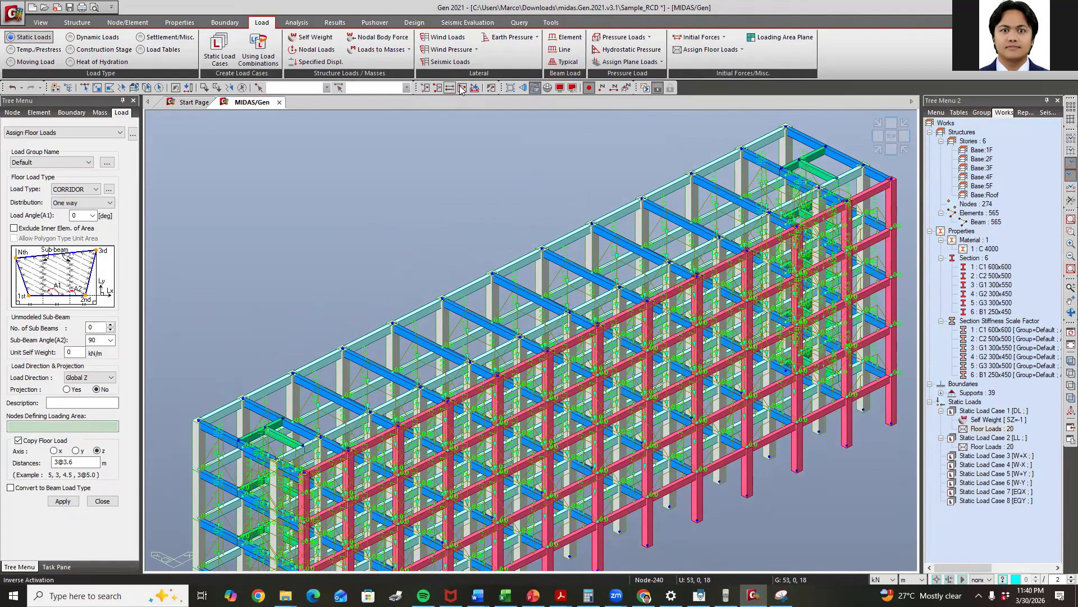
# Activate storey 2F with the +Above, +Below and +Both options in turn and compare the members and floor loads displayed
pyautogui.click(435, 88)
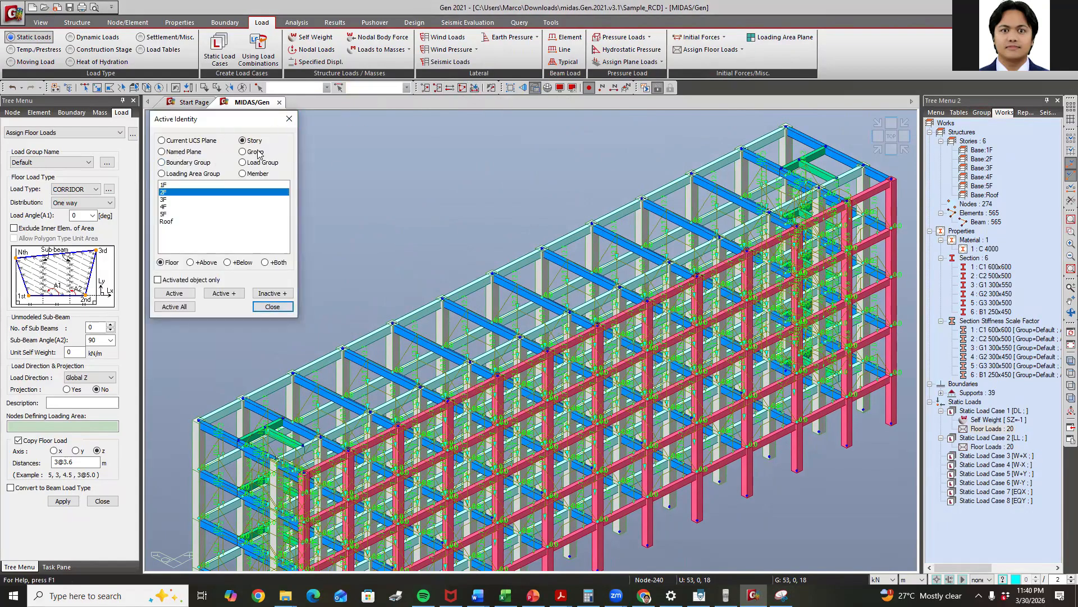
pyautogui.click(168, 221)
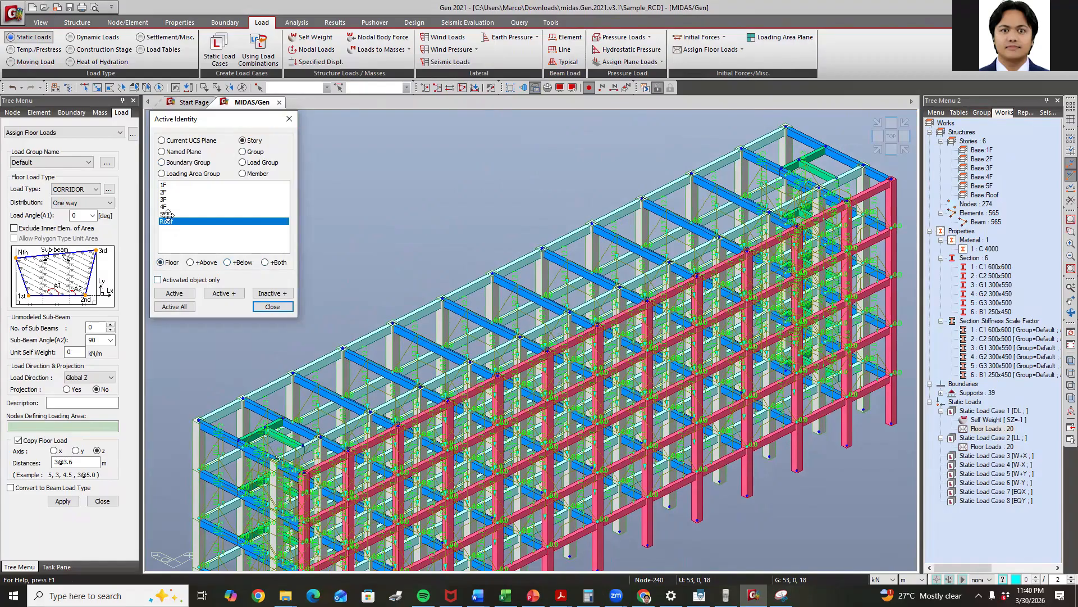
pyautogui.click(165, 192)
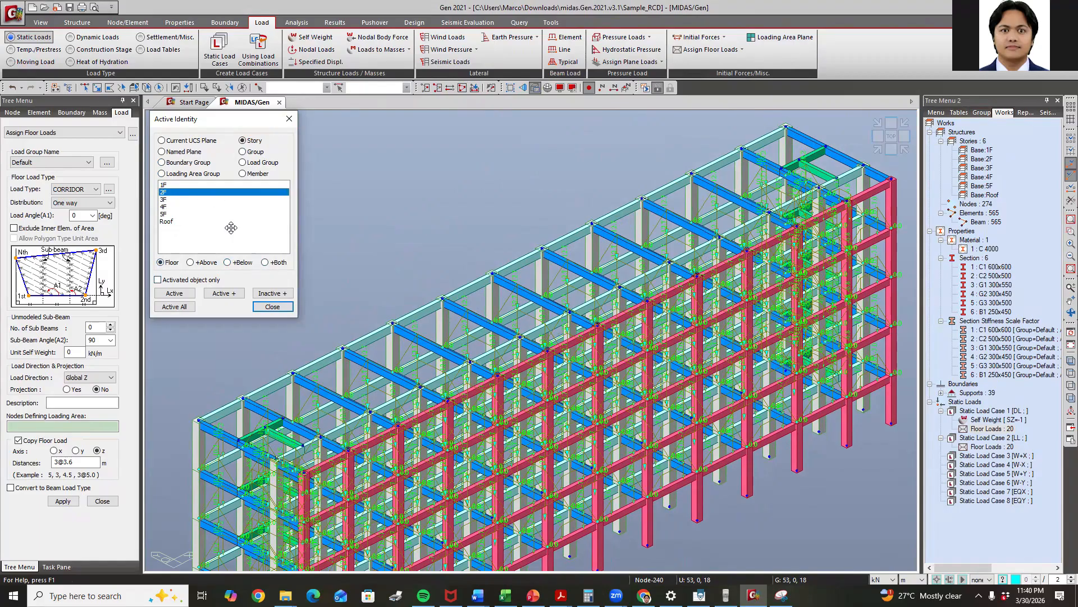
pyautogui.click(181, 296)
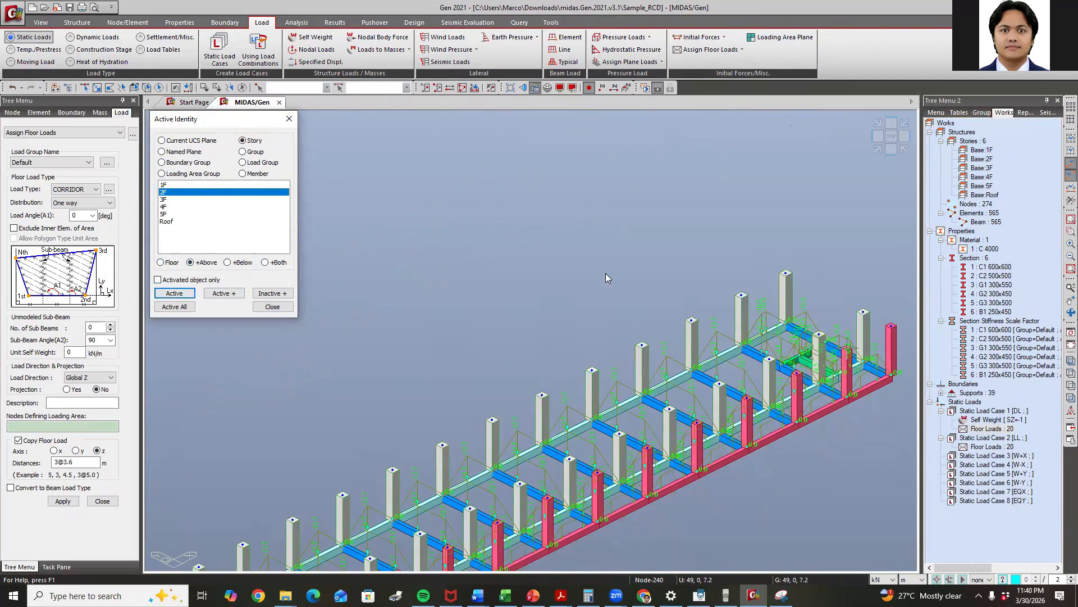
pyautogui.click(227, 263)
pyautogui.click(181, 293)
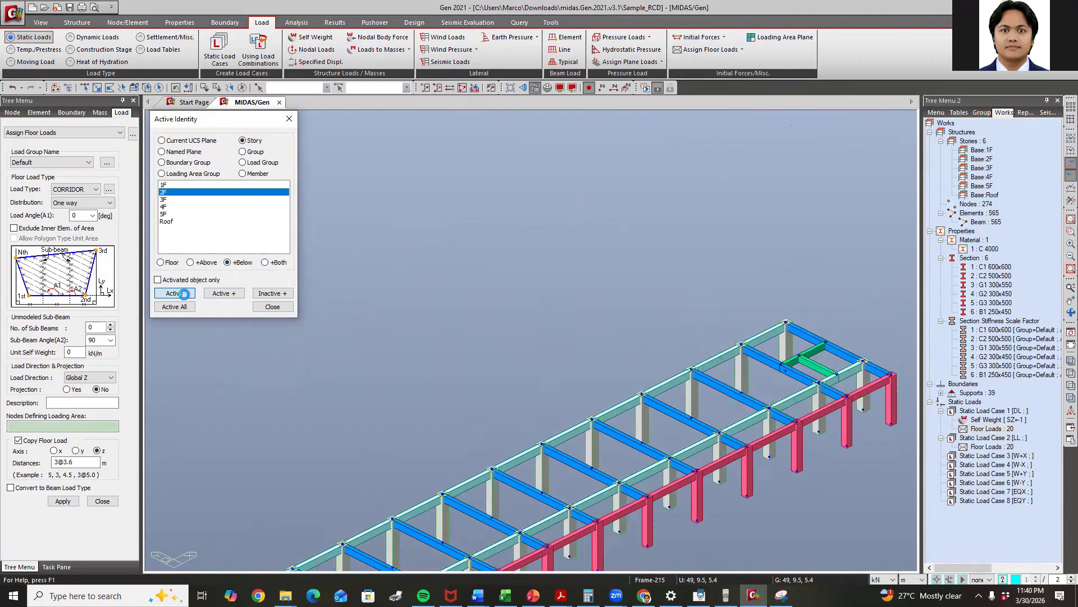
pyautogui.click(264, 262)
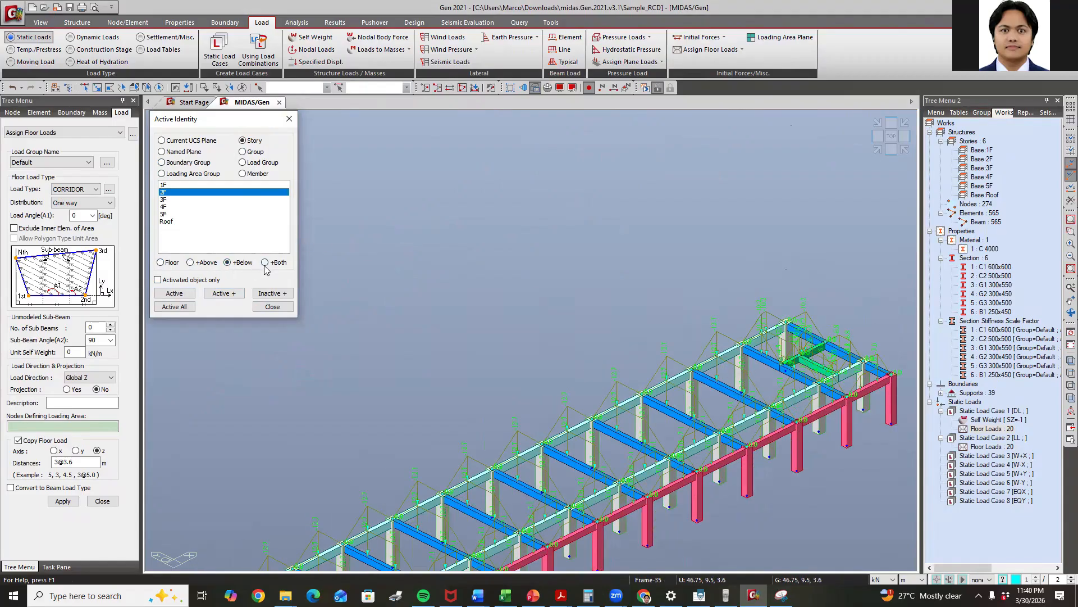
pyautogui.click(174, 293)
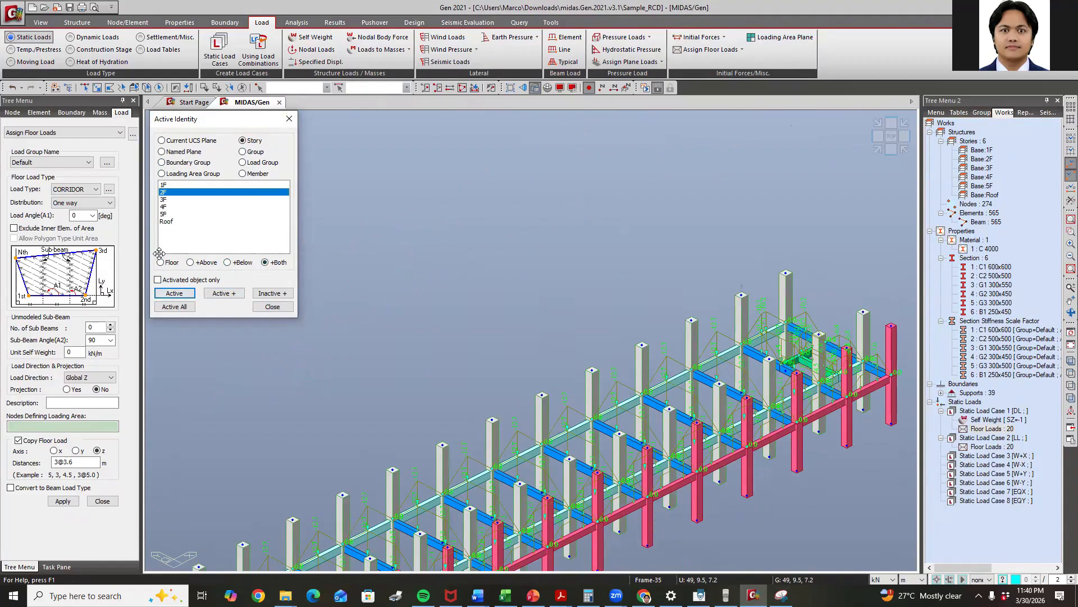
# Activate only the Roof floor framing and view it from the top
pyautogui.click(166, 221)
pyautogui.click(162, 262)
pyautogui.click(174, 293)
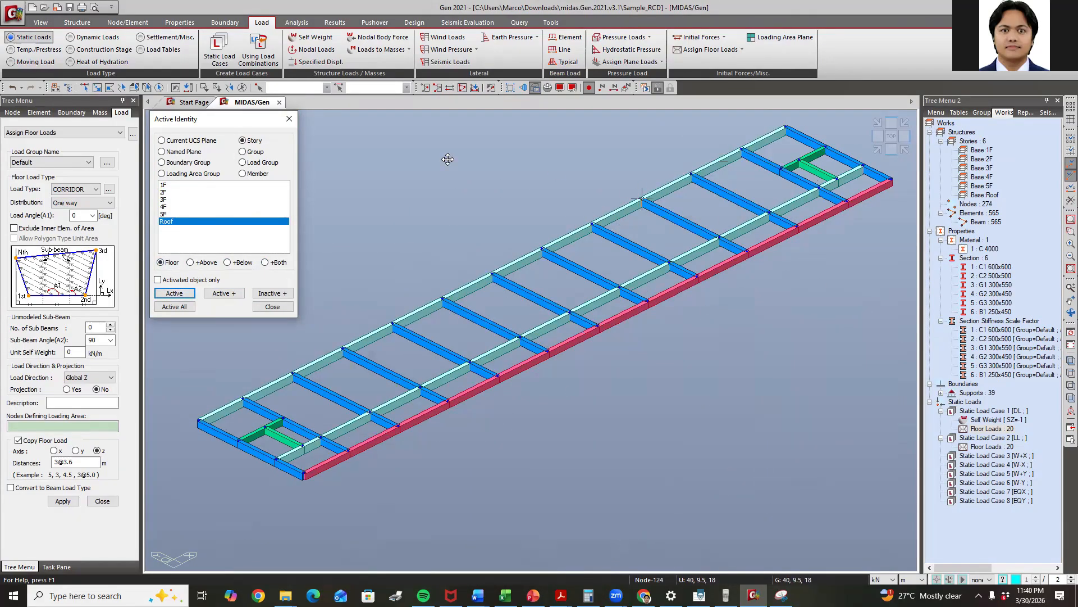
pyautogui.click(289, 118)
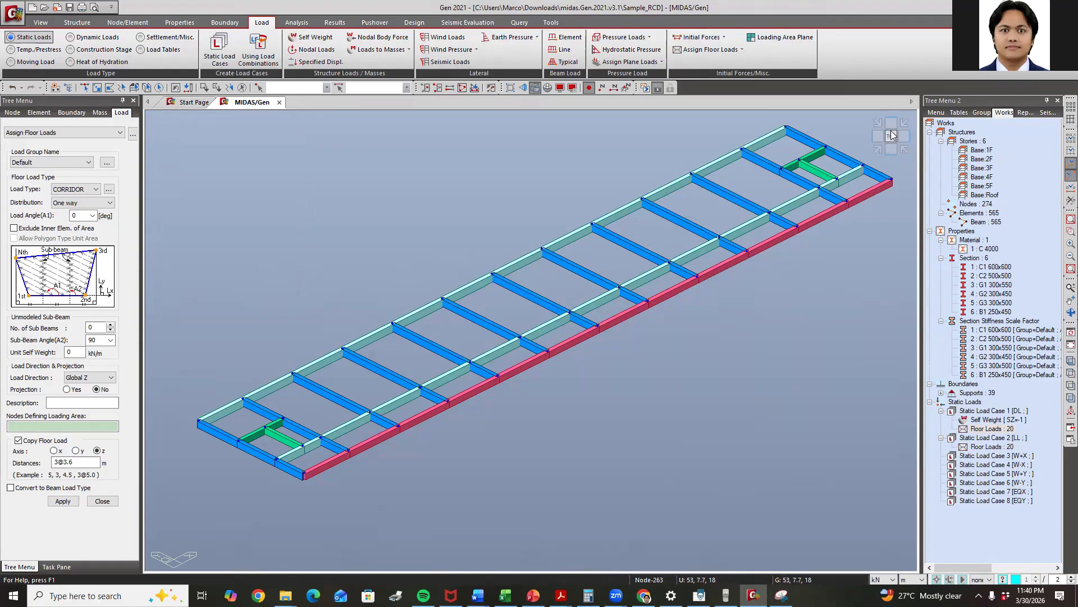
pyautogui.click(892, 135)
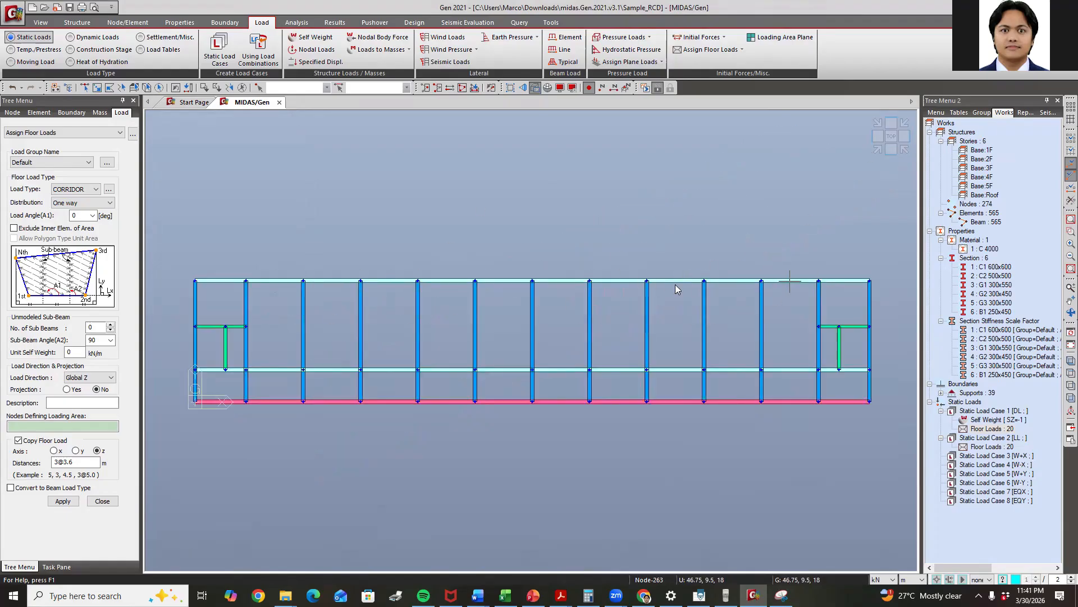
# Set the floor load assignment to ROOF DECK with two-way distribution and turn off Copy Floor Load
pyautogui.click(62, 188)
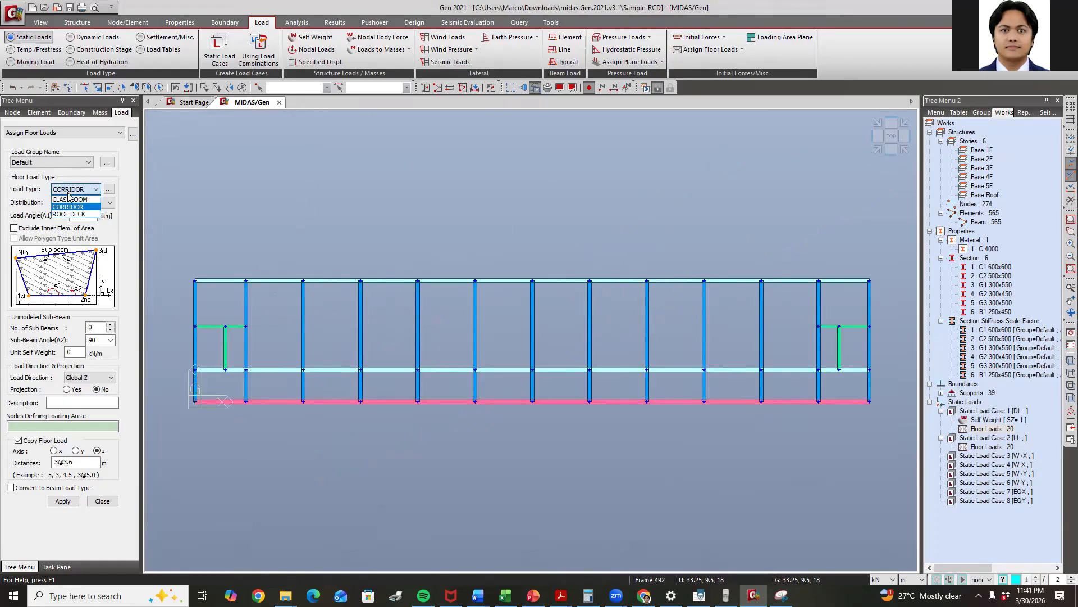
pyautogui.click(77, 217)
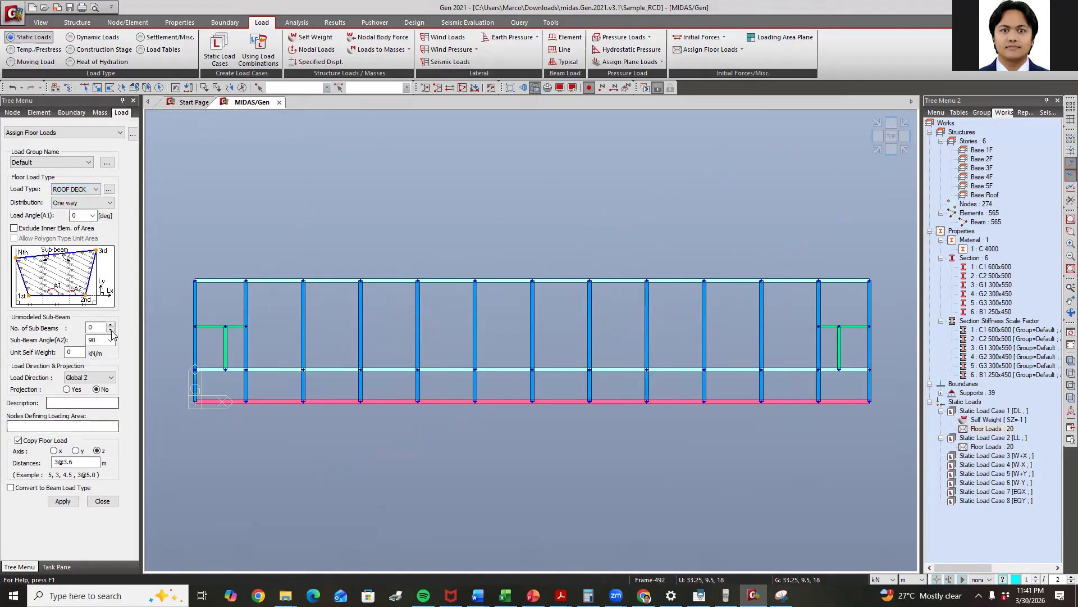
pyautogui.click(79, 202)
pyautogui.click(72, 221)
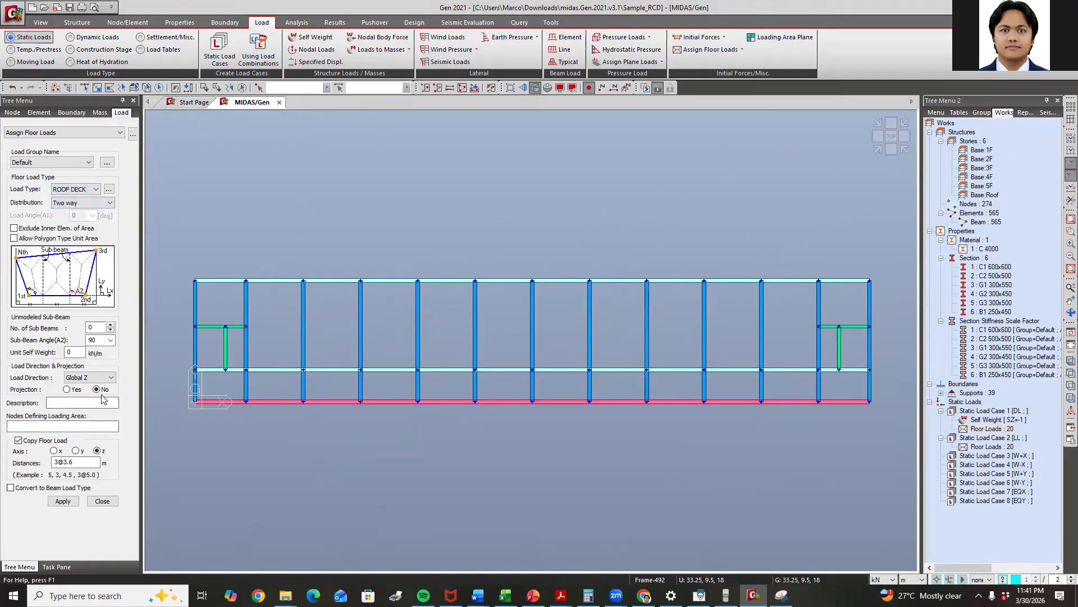
pyautogui.doubleClick(74, 461)
pyautogui.click(26, 442)
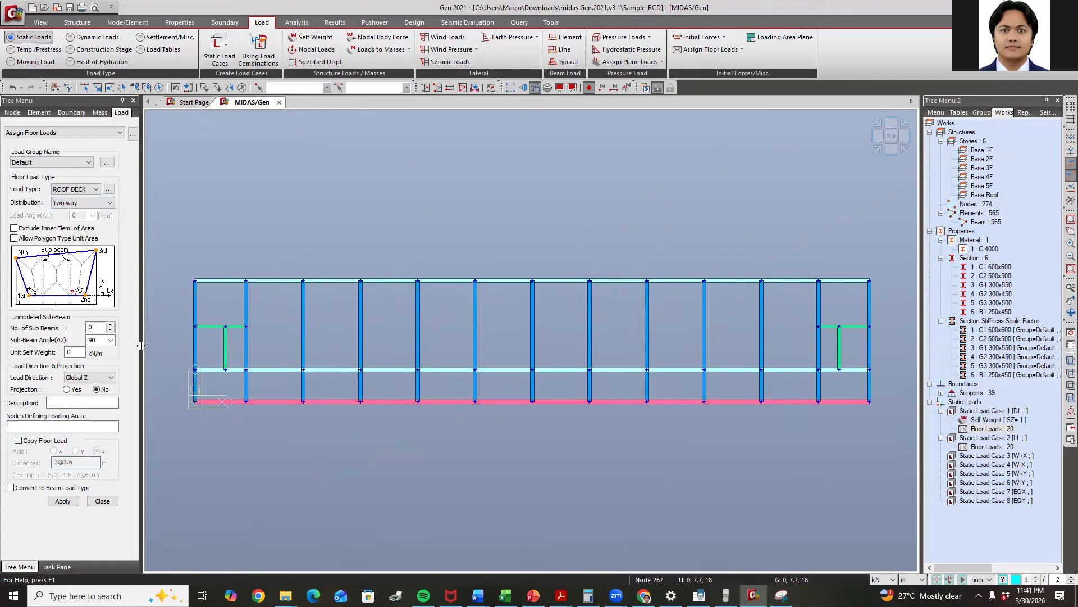
pyautogui.click(30, 426)
pyautogui.click(195, 280)
pyautogui.click(869, 327)
pyautogui.click(818, 326)
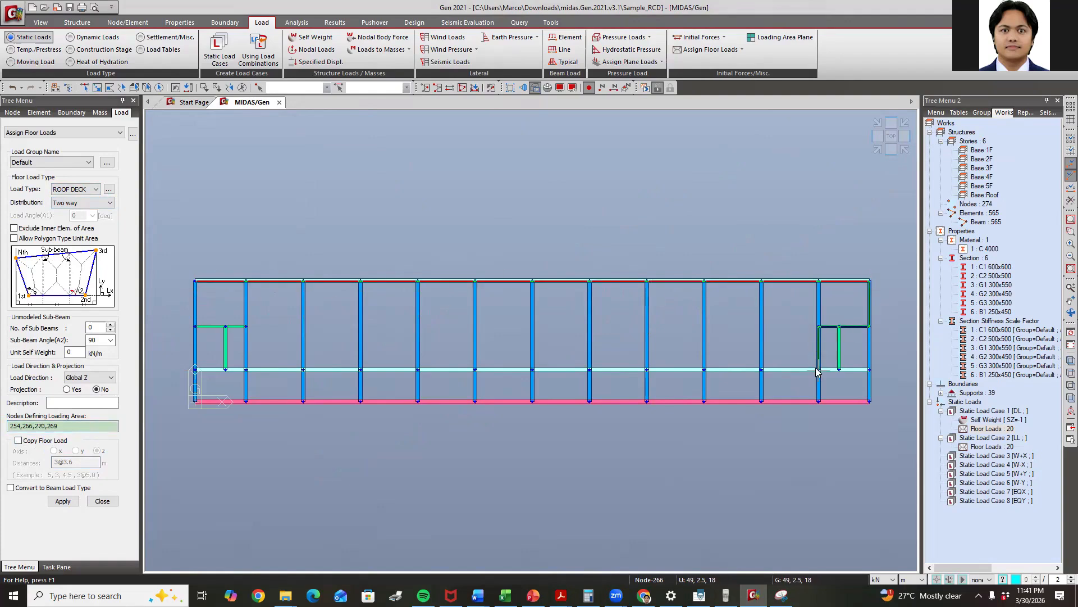
pyautogui.click(869, 369)
pyautogui.click(869, 402)
pyautogui.click(195, 402)
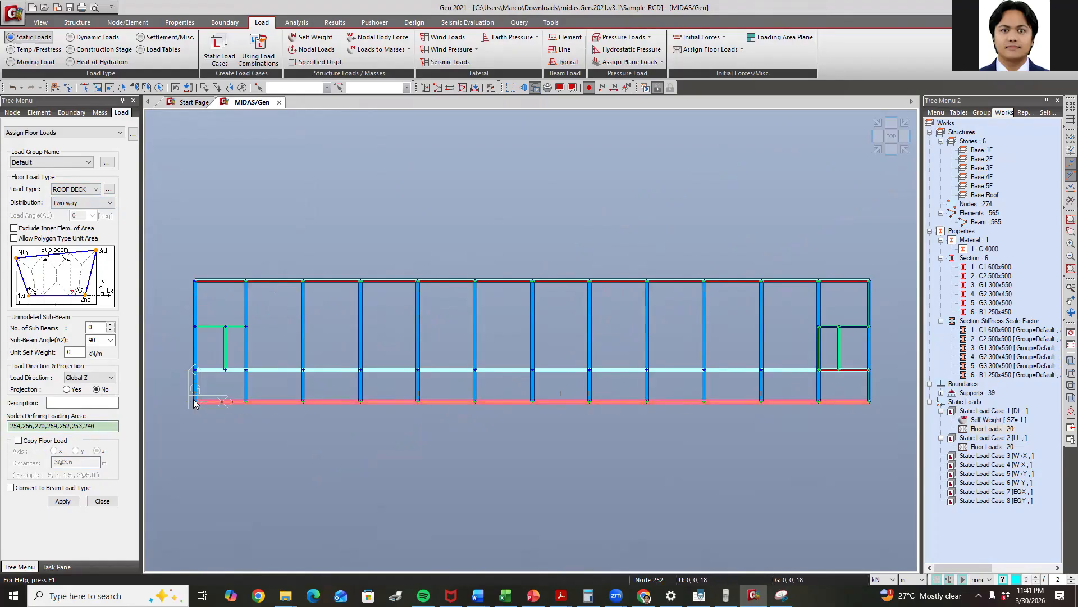
pyautogui.click(194, 370)
pyautogui.click(225, 325)
pyautogui.click(195, 326)
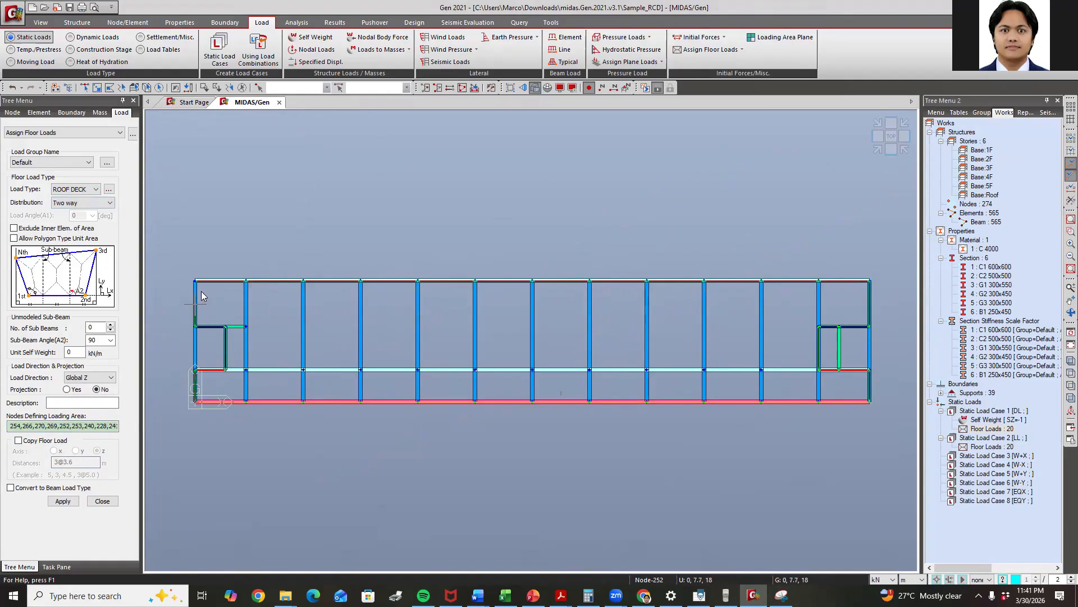
pyautogui.click(195, 279)
# Try to assign the two-way ROOF DECK load to the roof outline, stepping around only the outer panel of the right-end stair bay
pyautogui.click(55, 426)
pyautogui.click(195, 281)
pyautogui.click(869, 280)
pyautogui.click(870, 326)
pyautogui.click(839, 326)
pyautogui.click(839, 369)
pyautogui.click(192, 400)
pyautogui.click(195, 370)
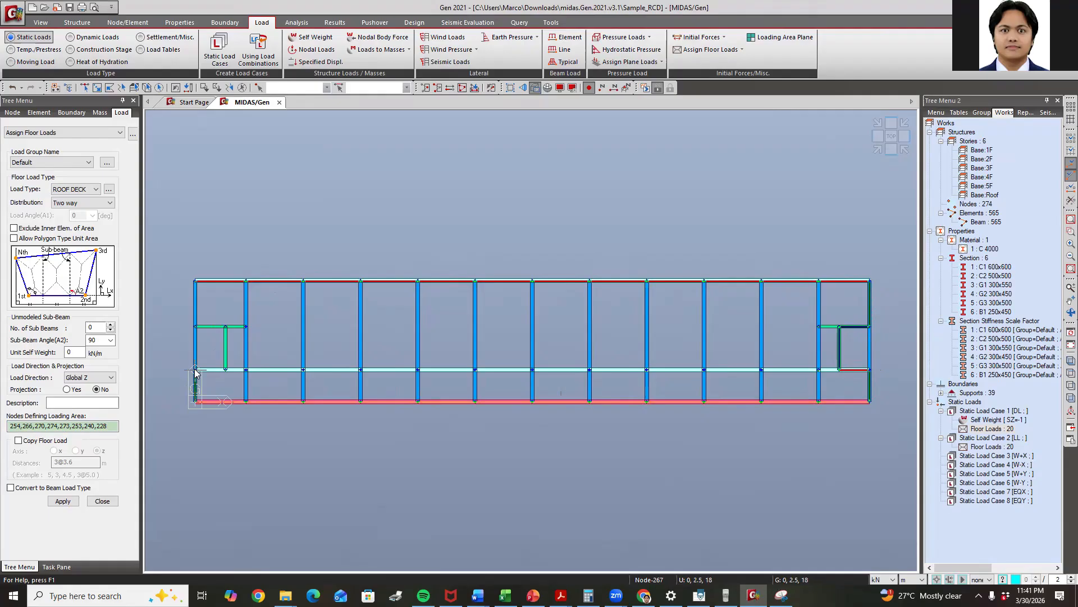
pyautogui.click(246, 369)
pyautogui.click(246, 326)
pyautogui.click(196, 281)
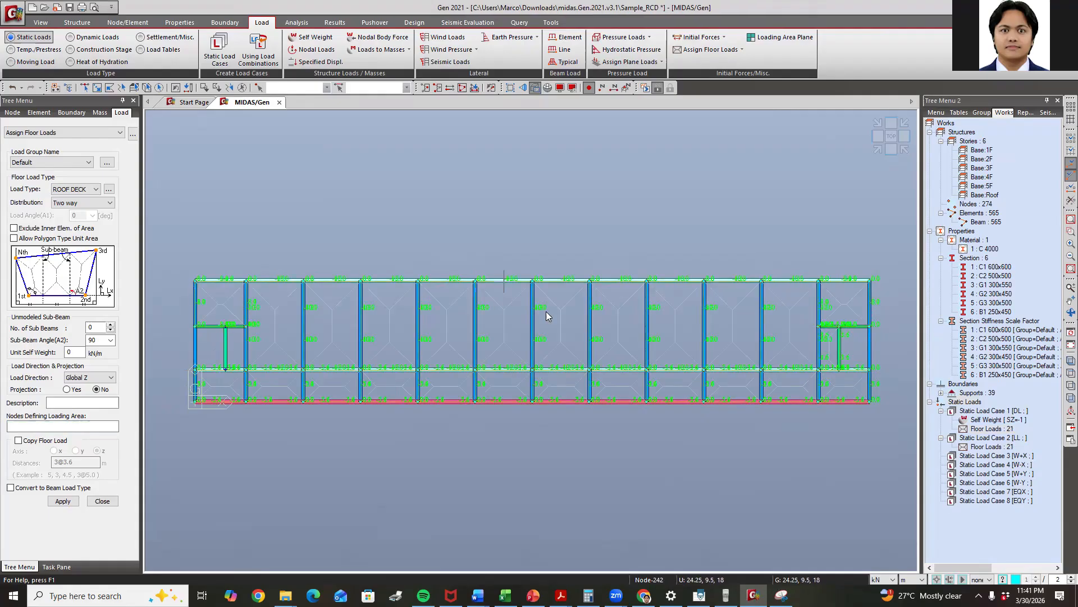
# Inspect the right end of the roof and undo the last ROOF DECK floor load
pyautogui.moveTo(870, 366); pyautogui.dragTo(807, 360, button='middle')
pyautogui.scroll(-1, 807, 361)
pyautogui.scroll(1, 807, 360)
pyautogui.hotkey('ctrl', 'z')
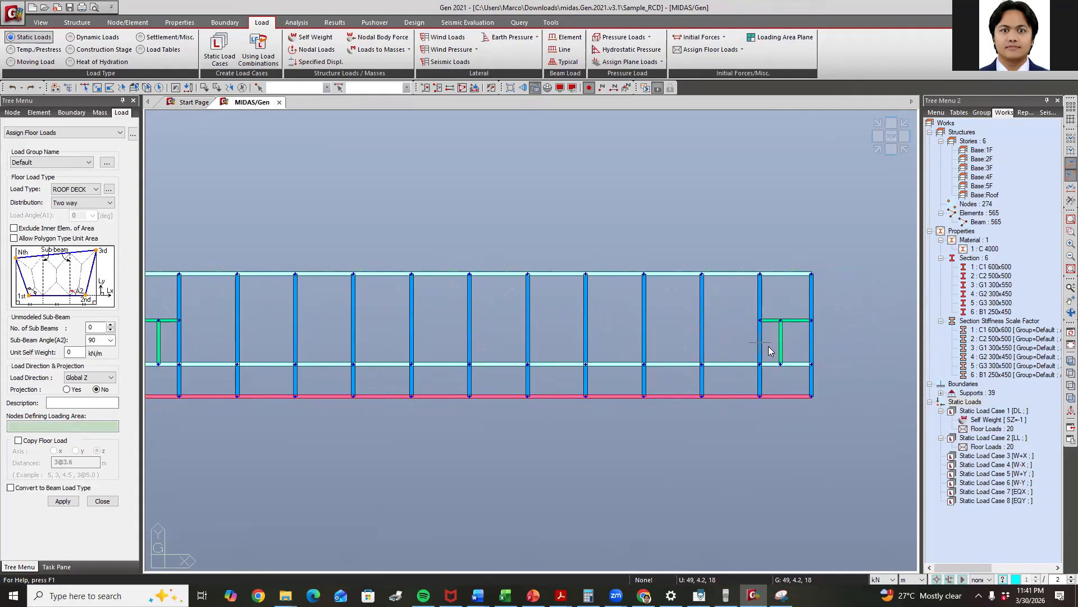
# Assign the two-way ROOF DECK load to the whole roof outline, excluding the full beam-divided stair bays at both ends
pyautogui.moveTo(458, 322); pyautogui.dragTo(542, 346, button='middle')
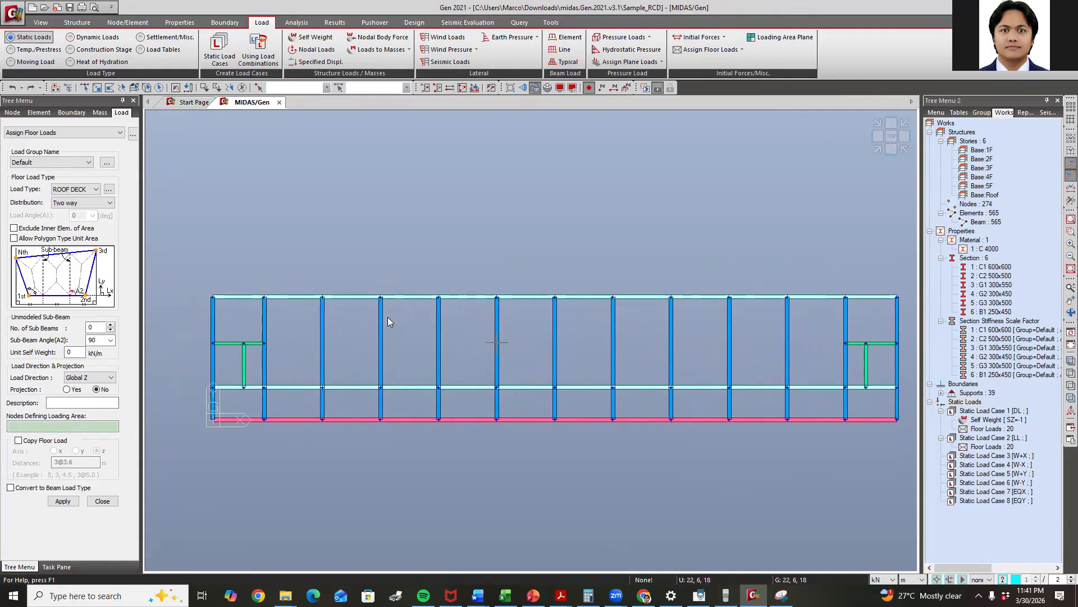
pyautogui.click(214, 300)
pyautogui.click(897, 342)
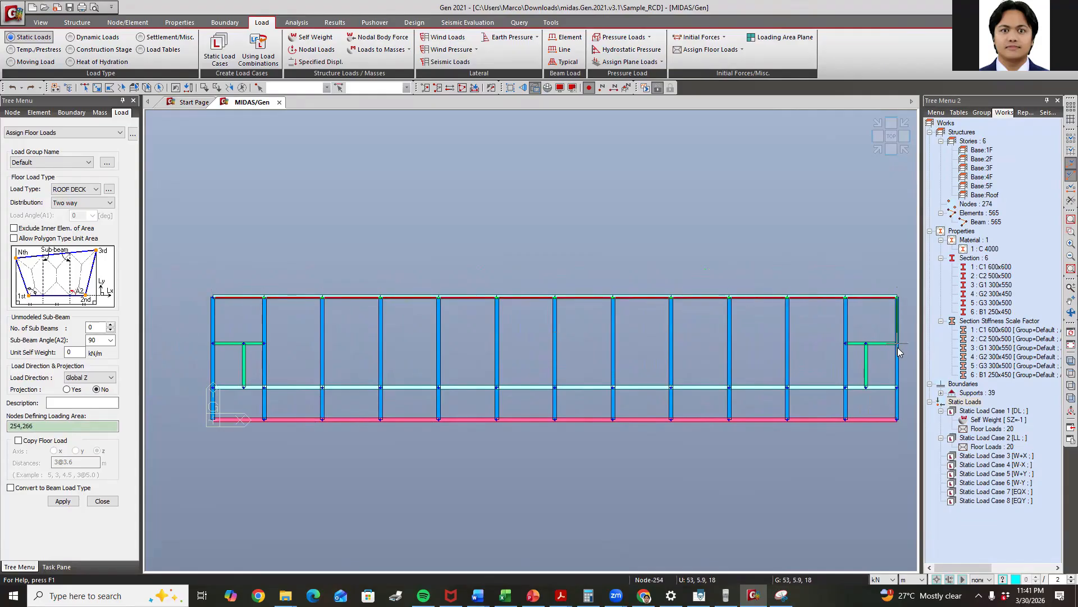
pyautogui.click(866, 343)
pyautogui.click(846, 342)
pyautogui.click(846, 387)
pyautogui.click(897, 418)
pyautogui.click(222, 421)
pyautogui.click(213, 386)
pyautogui.click(244, 387)
pyautogui.click(265, 387)
pyautogui.click(264, 343)
pyautogui.click(213, 343)
pyautogui.click(213, 296)
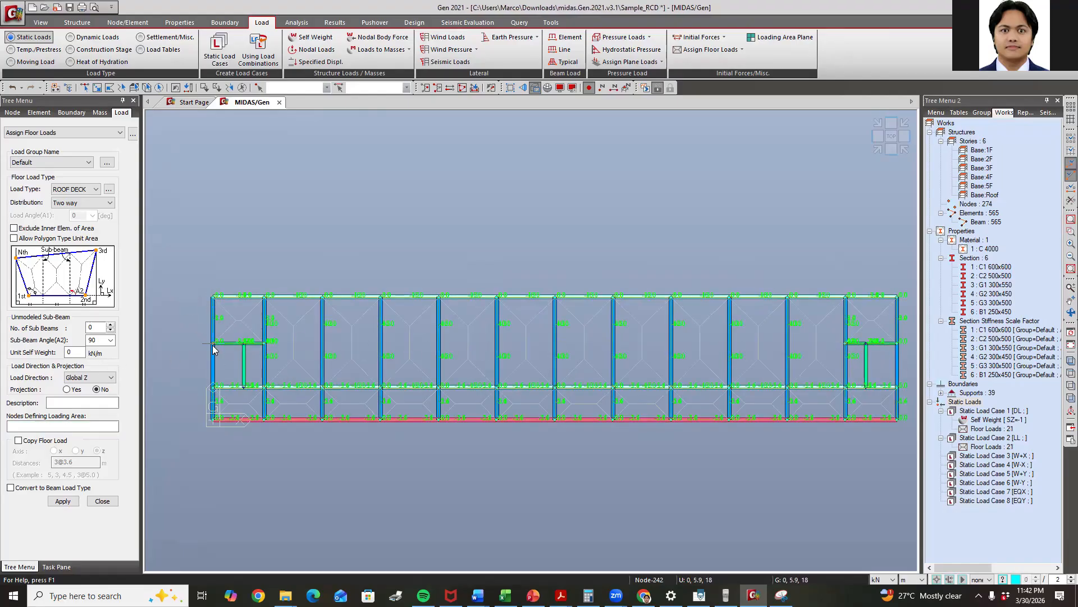
# Assign the two-way ROOF DECK load to the wide outer panel of the left-end stair bay
pyautogui.click(243, 343)
pyautogui.click(244, 386)
pyautogui.click(214, 387)
pyautogui.click(244, 344)
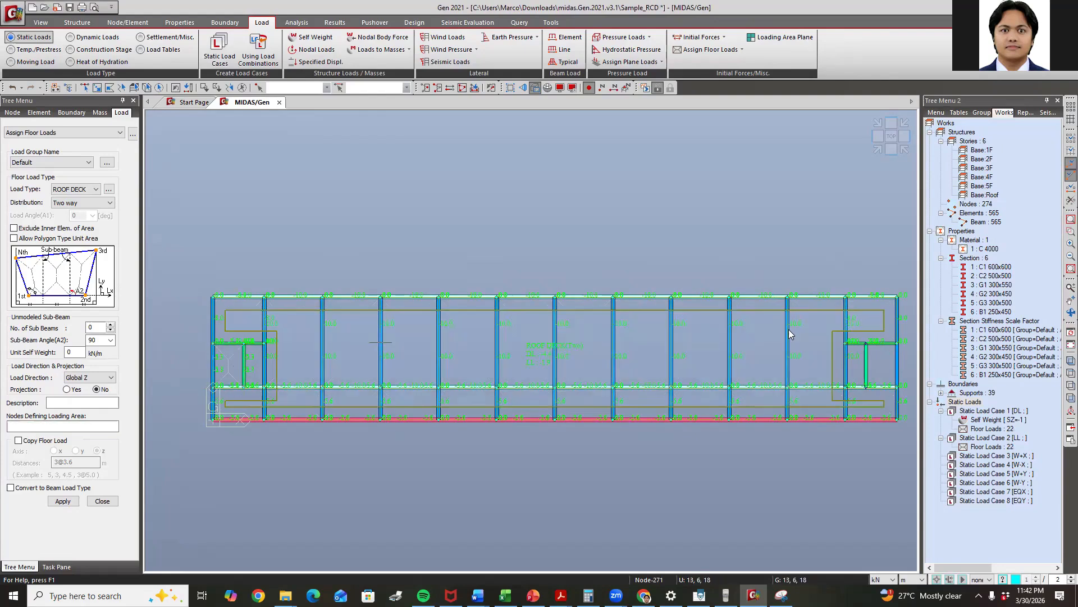
# Assign the two-way ROOF DECK load to the wide outer panel of the right-end stair bay, starting at nodes 274, 270 and 253
pyautogui.click(865, 343)
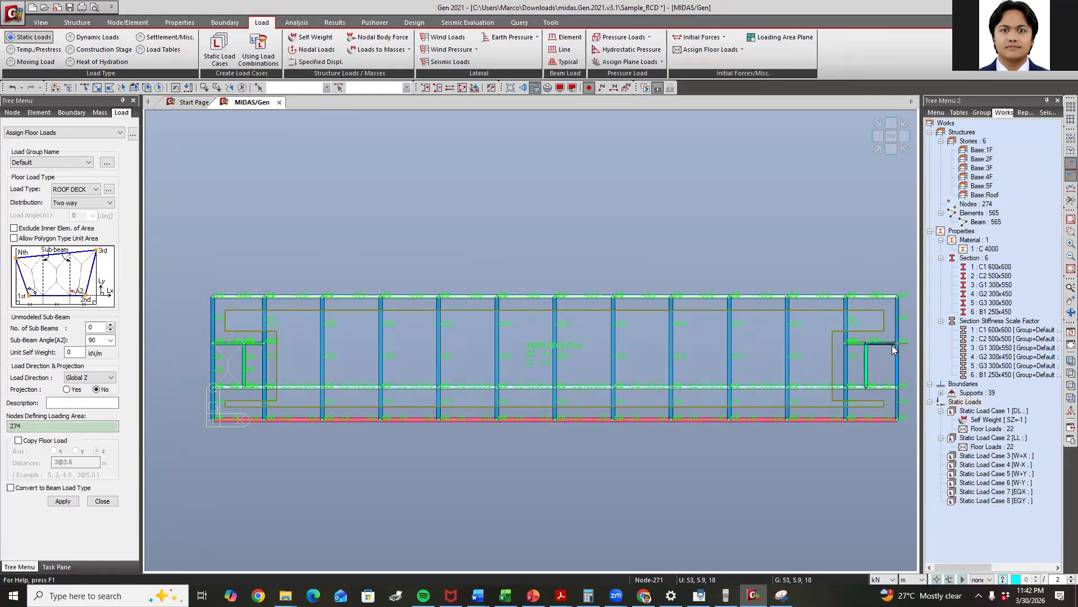
pyautogui.click(897, 343)
pyautogui.click(896, 386)
pyautogui.click(865, 386)
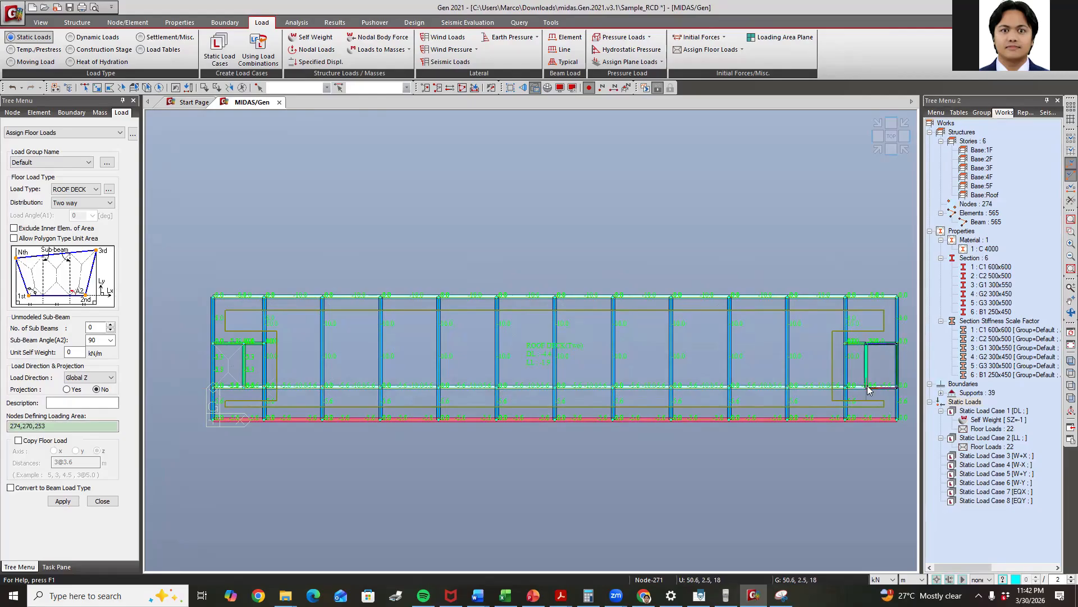
pyautogui.click(866, 344)
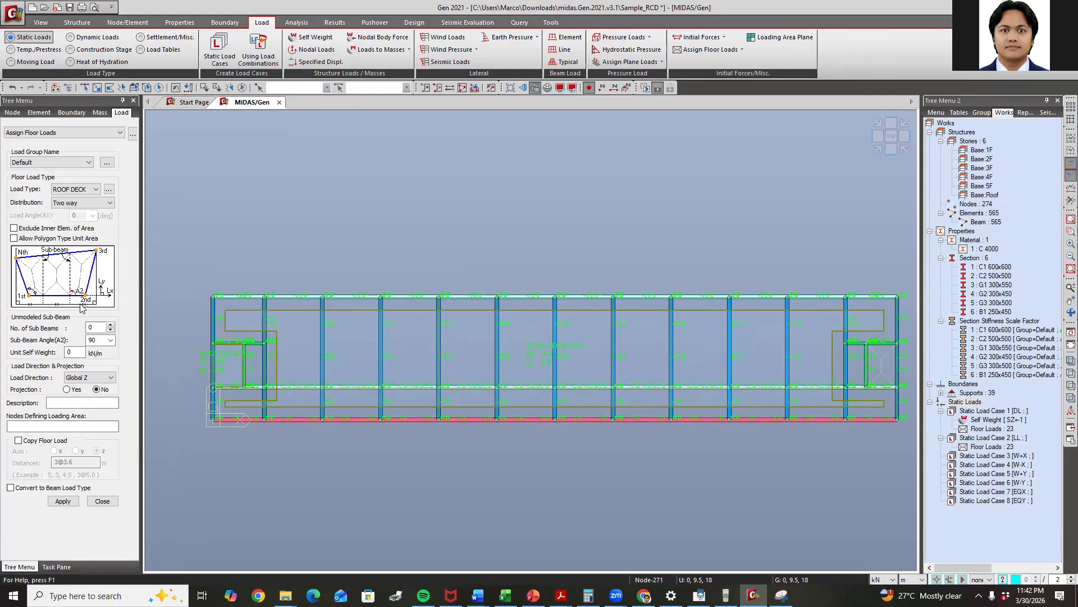
# Assign a one-way ROOF DECK load to the narrow inner panel of the left-end stair bay, starting at nodes 272, 268 and 242
pyautogui.click(88, 202)
pyautogui.click(73, 212)
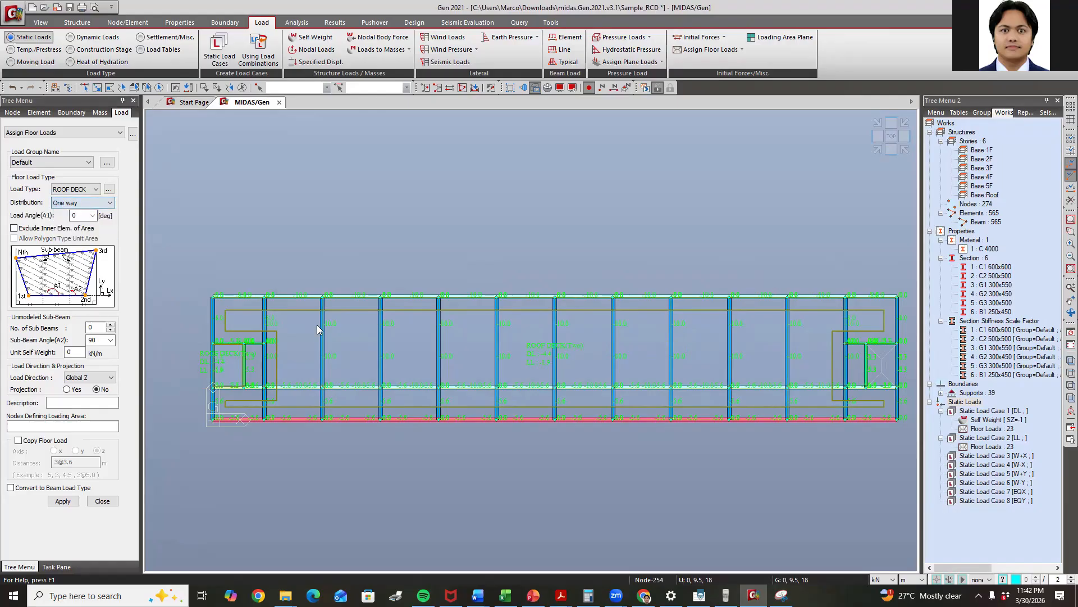
pyautogui.click(246, 343)
pyautogui.click(264, 342)
pyautogui.click(264, 386)
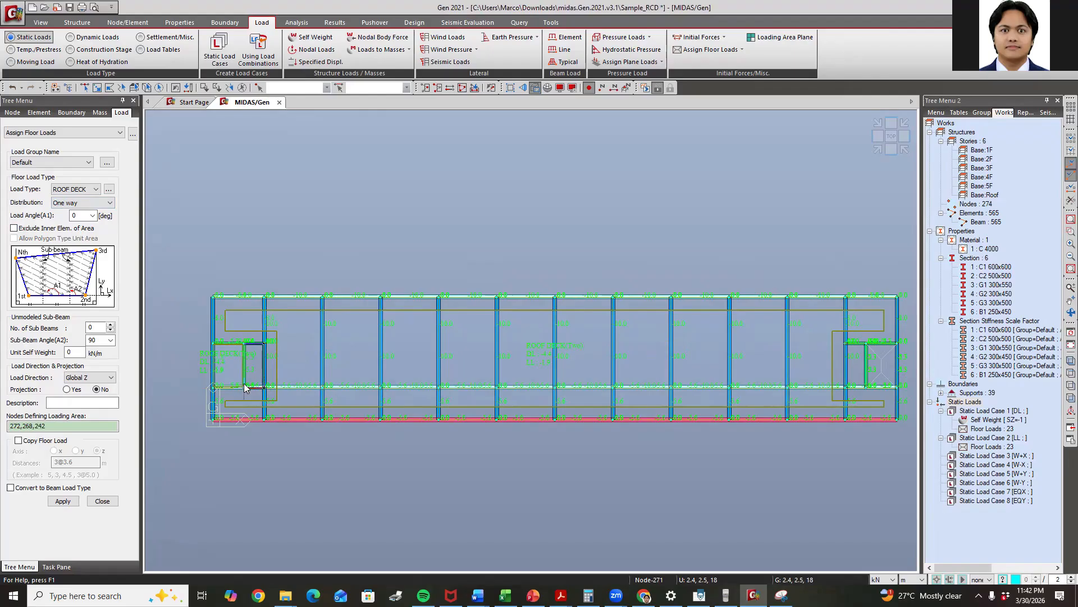
pyautogui.click(245, 344)
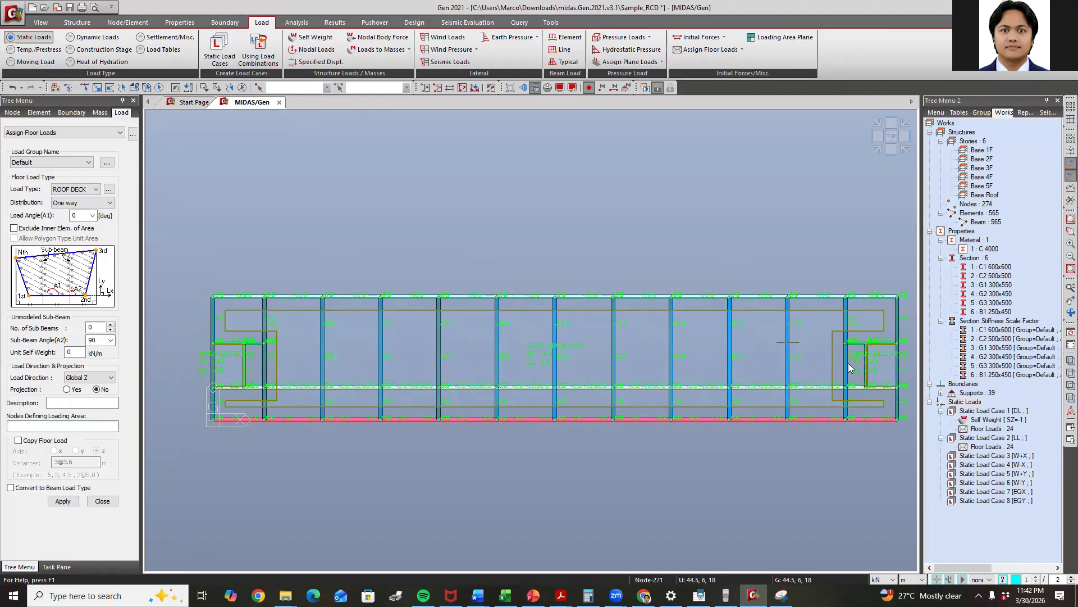
# Assign the one-way ROOF DECK load to the narrow inner right-end panel with corner nodes 269, 274, 273 and 252
pyautogui.click(848, 342)
pyautogui.click(866, 386)
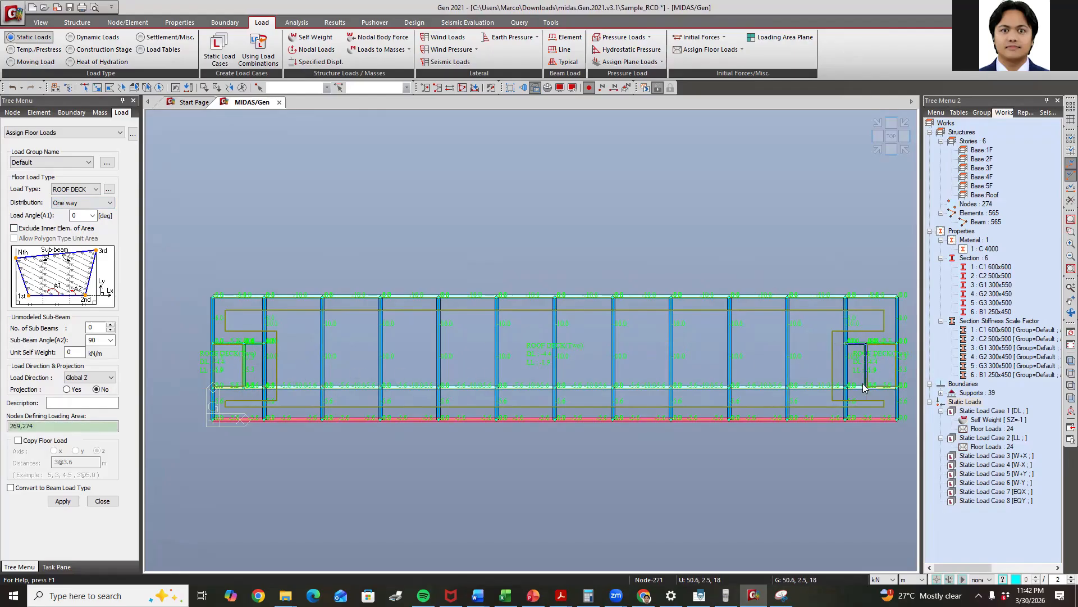
pyautogui.click(847, 387)
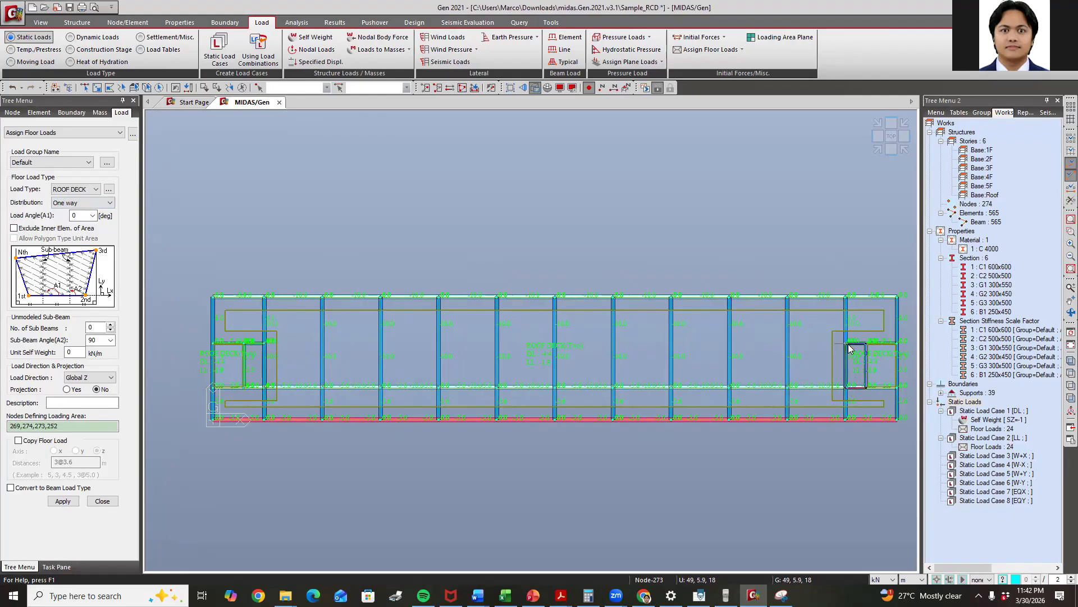
pyautogui.click(847, 343)
# Repeat the one-way ROOF DECK load assignment on the narrow inner panel of the right-end stair bay
pyautogui.scroll(4, 233, 371)
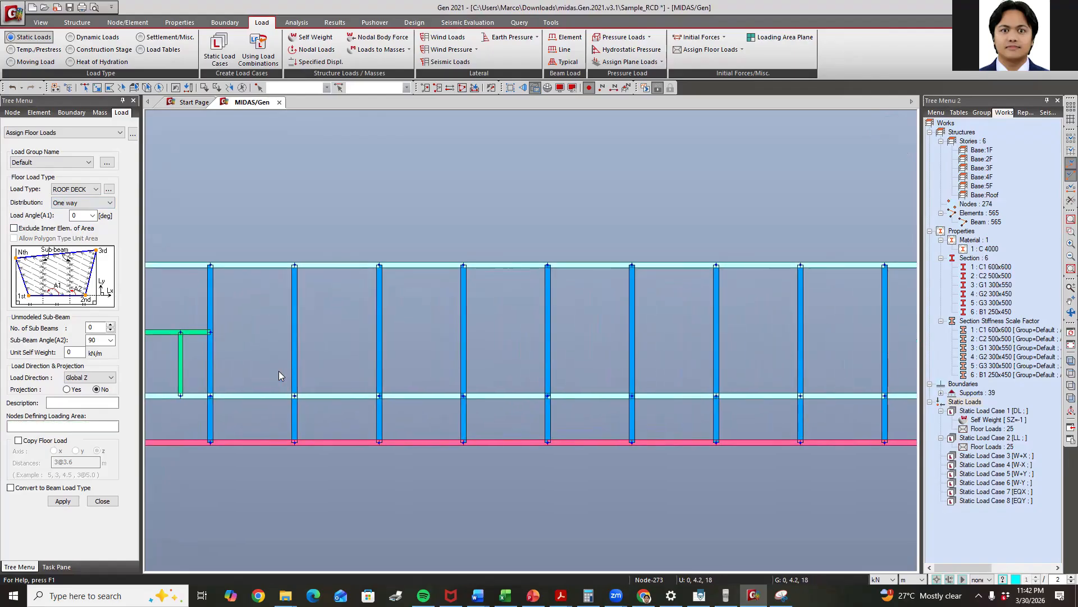
pyautogui.moveTo(717, 356); pyautogui.dragTo(262, 313, button='middle')
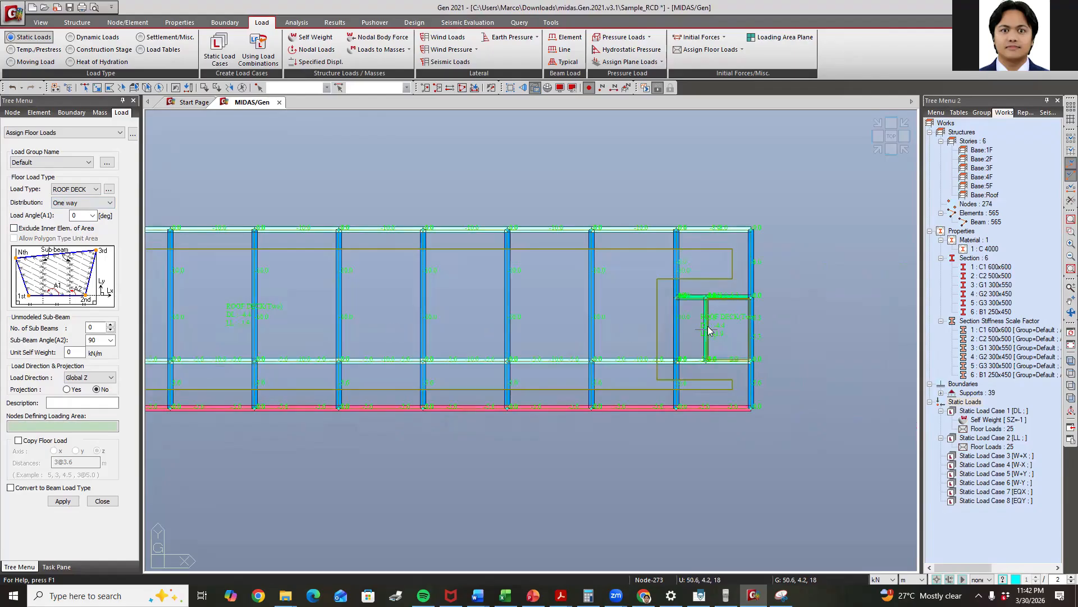
pyautogui.click(679, 298)
pyautogui.click(706, 296)
pyautogui.click(706, 359)
pyautogui.click(677, 359)
pyautogui.click(679, 297)
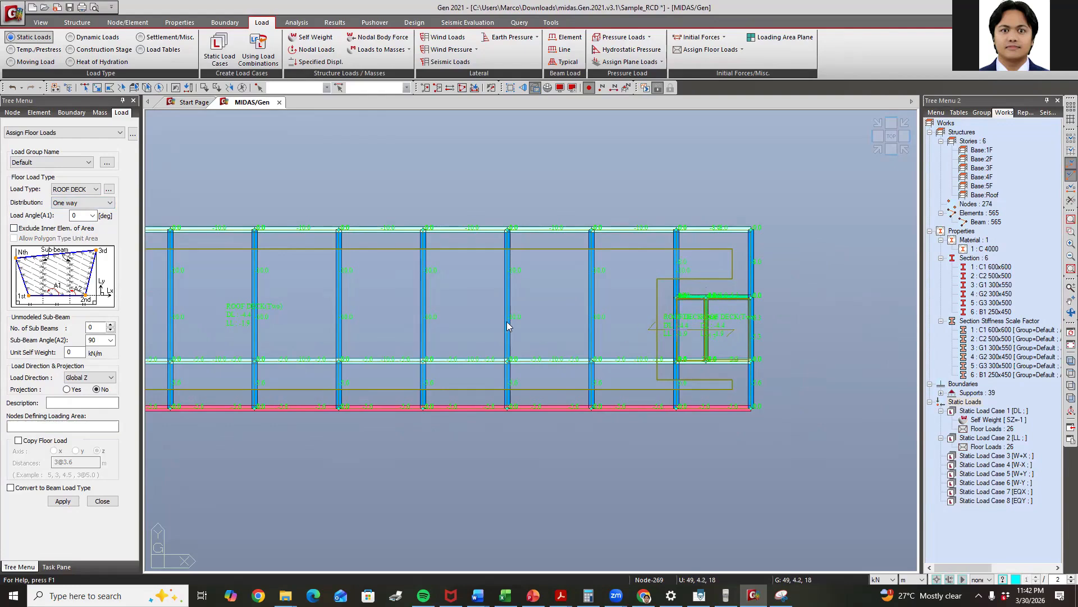
# Examine the assigned ROOF DECK floor loads along the roof and in both stair bays, in plan and isometric views
pyautogui.scroll(-3, 505, 317)
pyautogui.scroll(1, 427, 315)
pyautogui.moveTo(432, 315); pyautogui.dragTo(595, 323, button='middle')
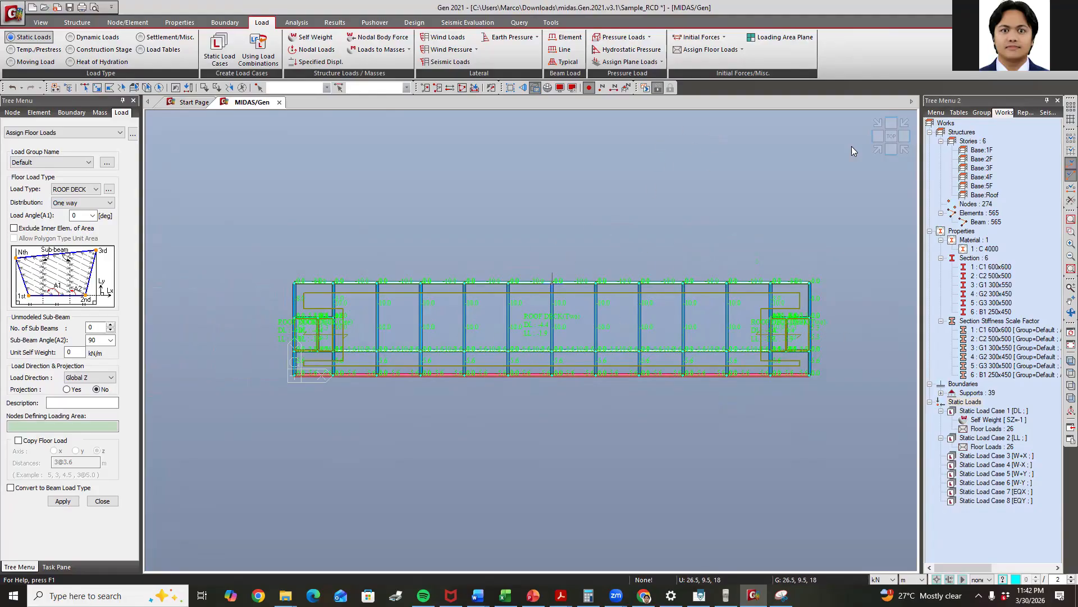
pyautogui.click(879, 149)
pyautogui.scroll(4, 816, 221)
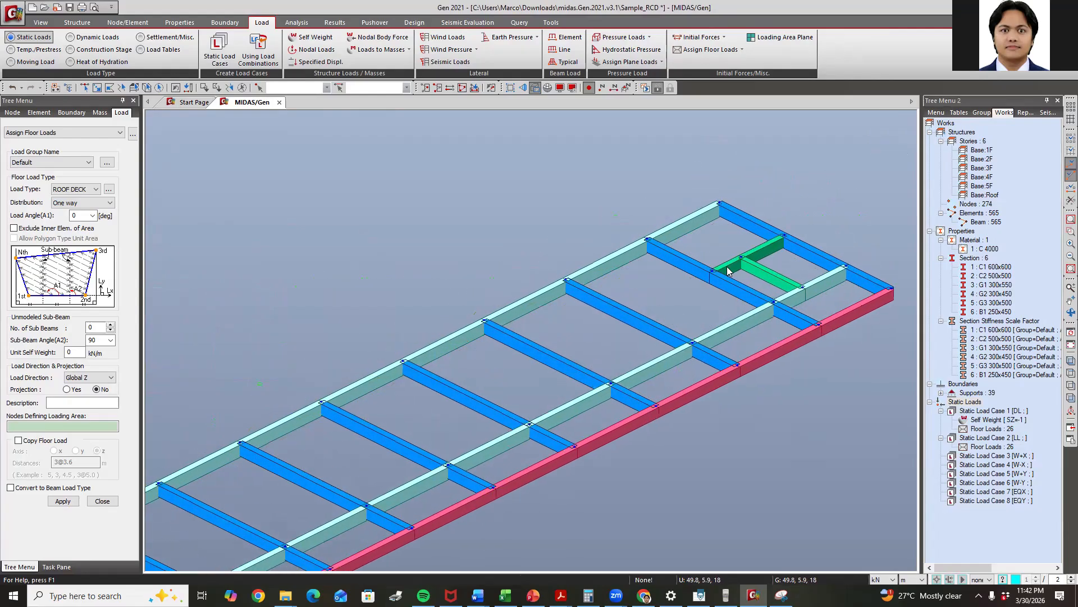
pyautogui.scroll(5, 724, 271)
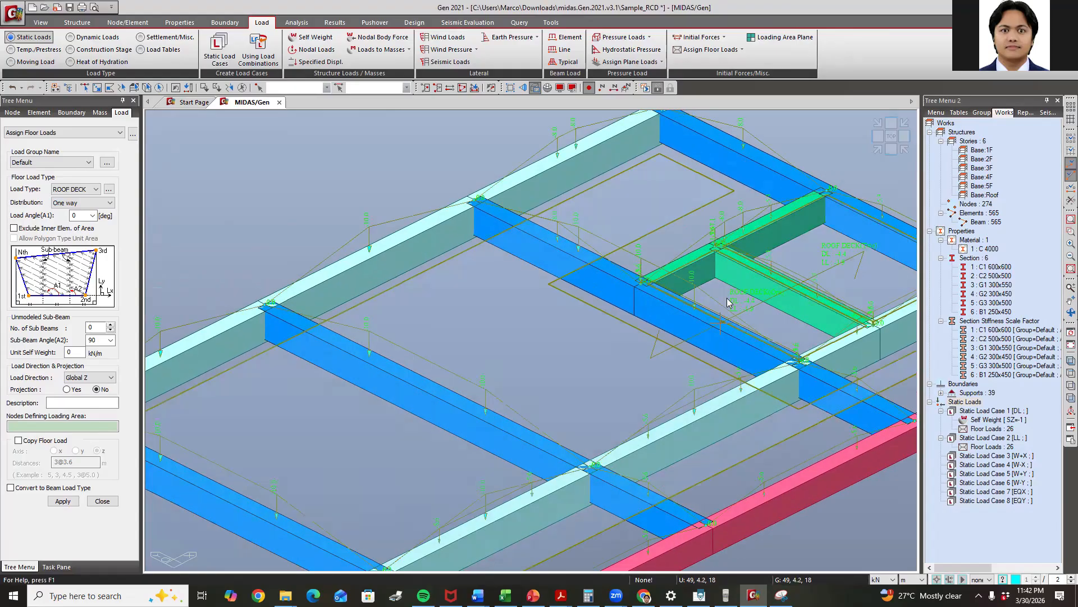
pyautogui.scroll(-10, 650, 319)
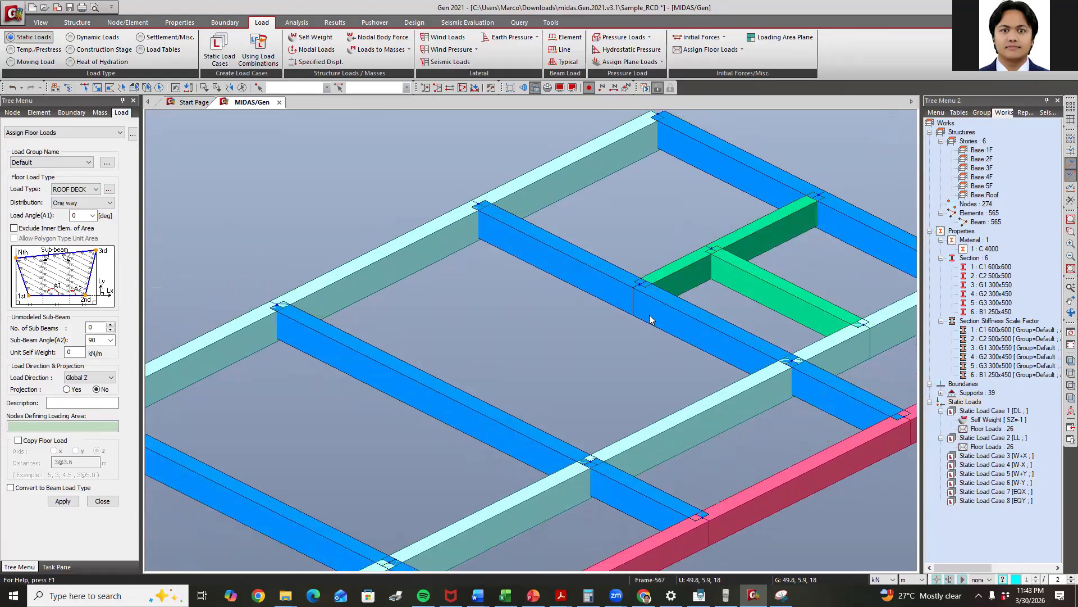
pyautogui.scroll(5, 640, 307)
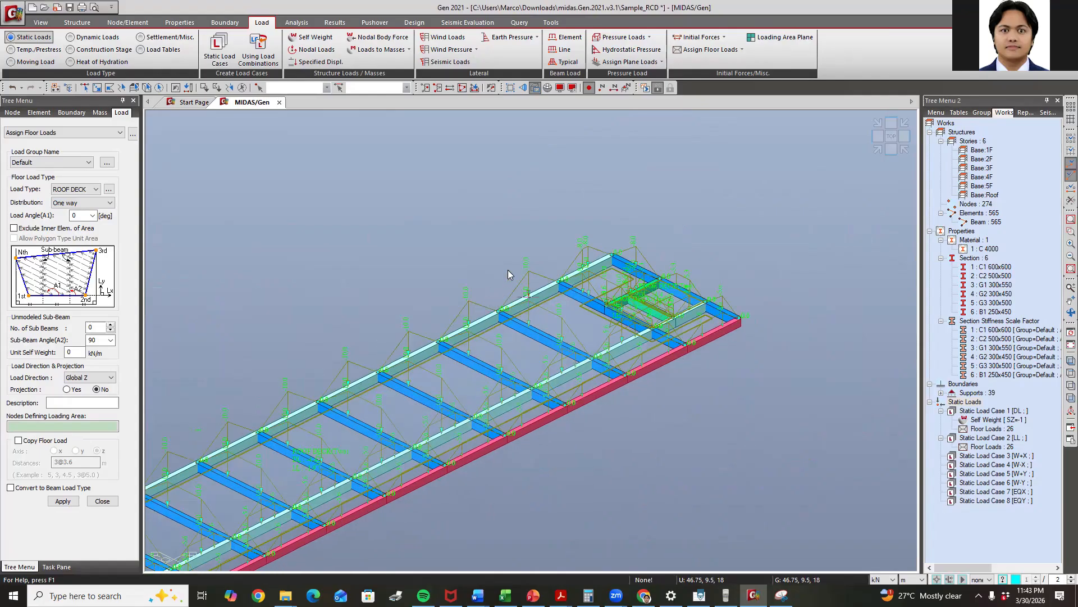
pyautogui.moveTo(509, 272); pyautogui.dragTo(682, 185, button='middle')
pyautogui.moveTo(416, 382); pyautogui.dragTo(598, 220, button='middle')
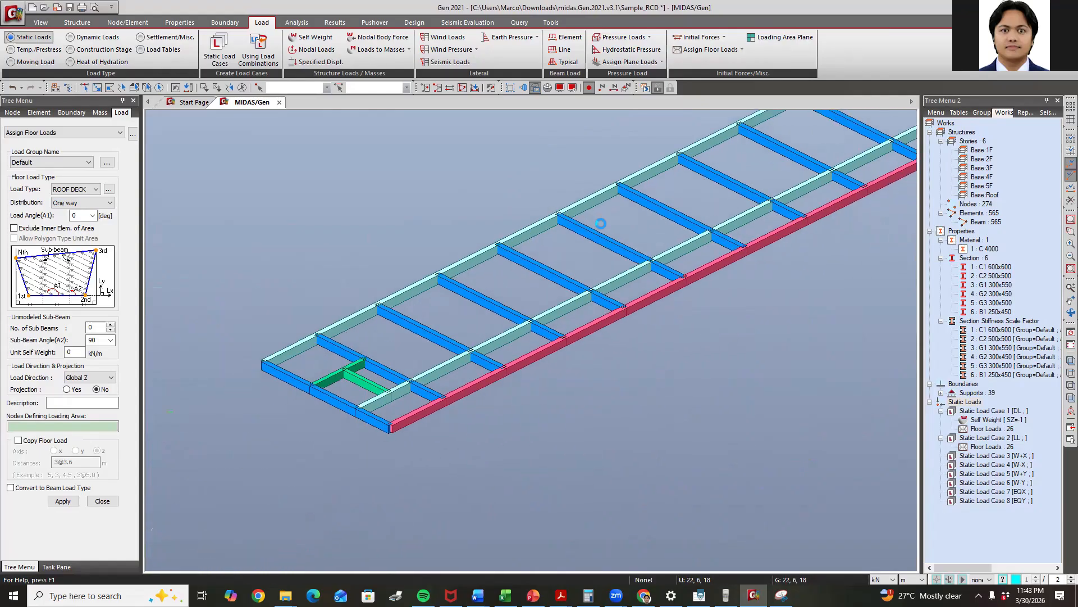
pyautogui.moveTo(539, 268); pyautogui.dragTo(553, 246, button='middle')
pyautogui.moveTo(668, 221); pyautogui.dragTo(602, 298, button='middle')
pyautogui.scroll(-1, 617, 280)
pyautogui.scroll(-3, 618, 283)
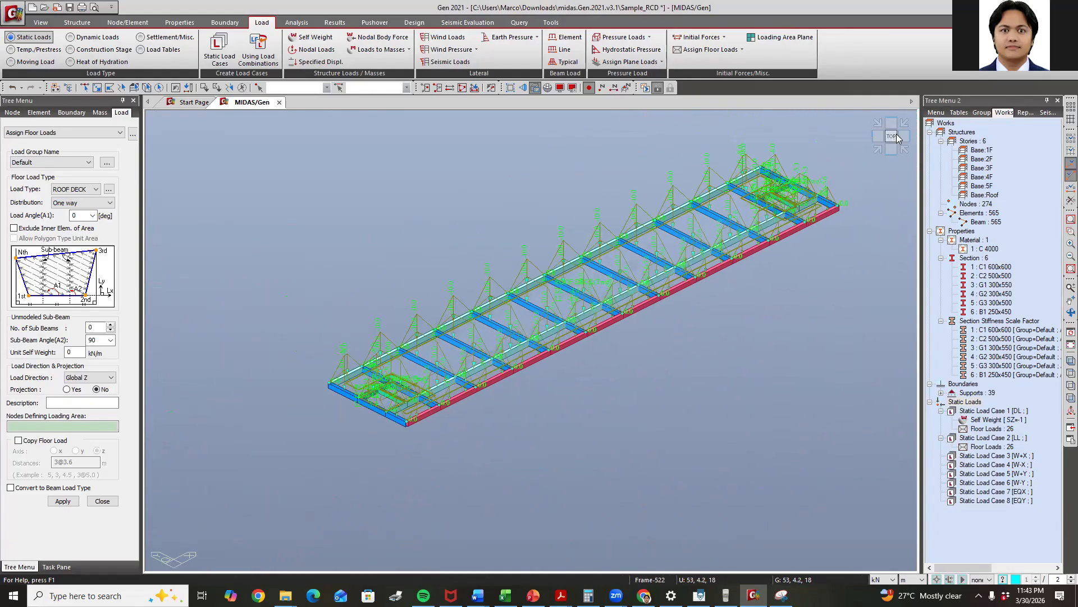
# Activate the entire building model and review its floor loads in isometric and plan views
pyautogui.click(461, 88)
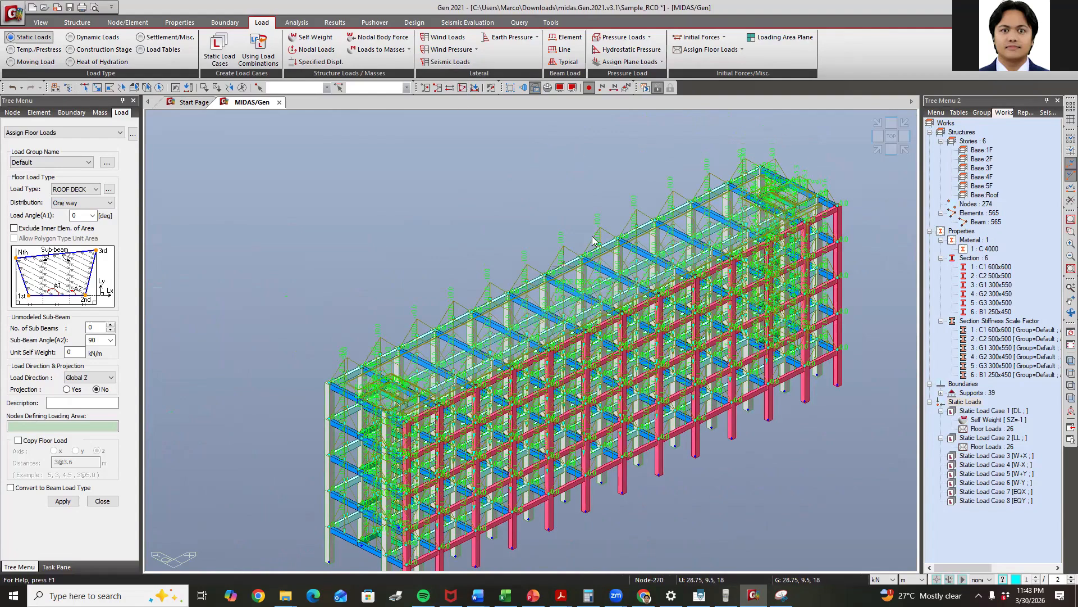
pyautogui.click(883, 147)
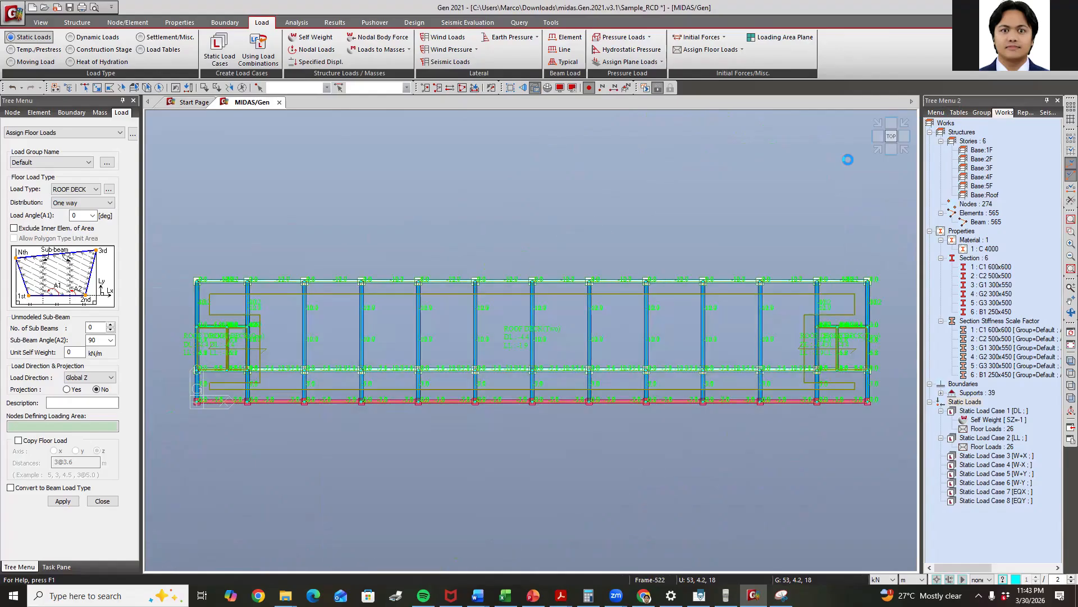
pyautogui.click(879, 150)
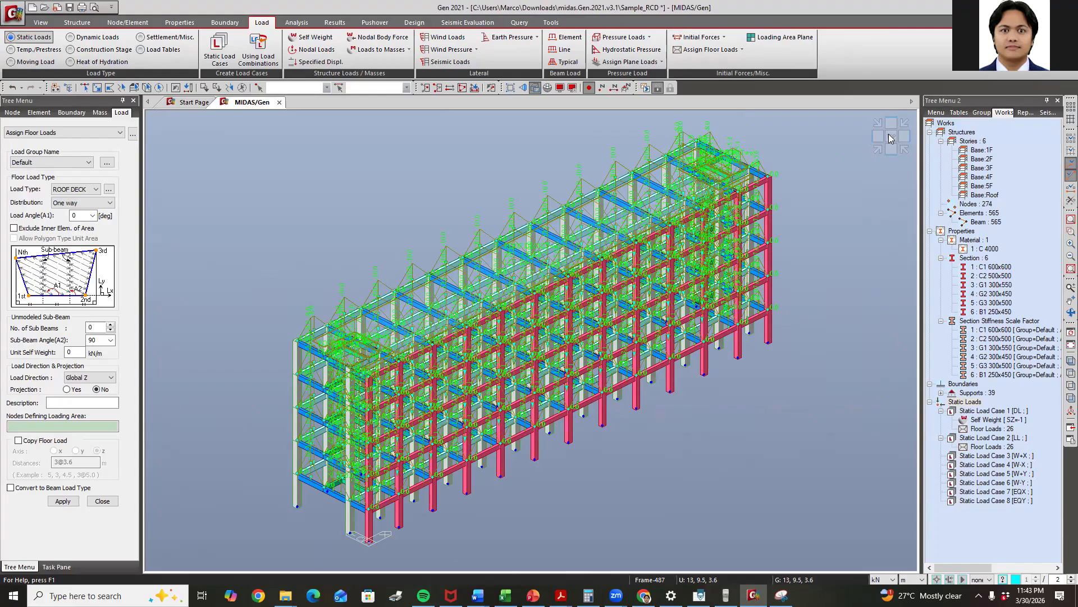
pyautogui.click(888, 133)
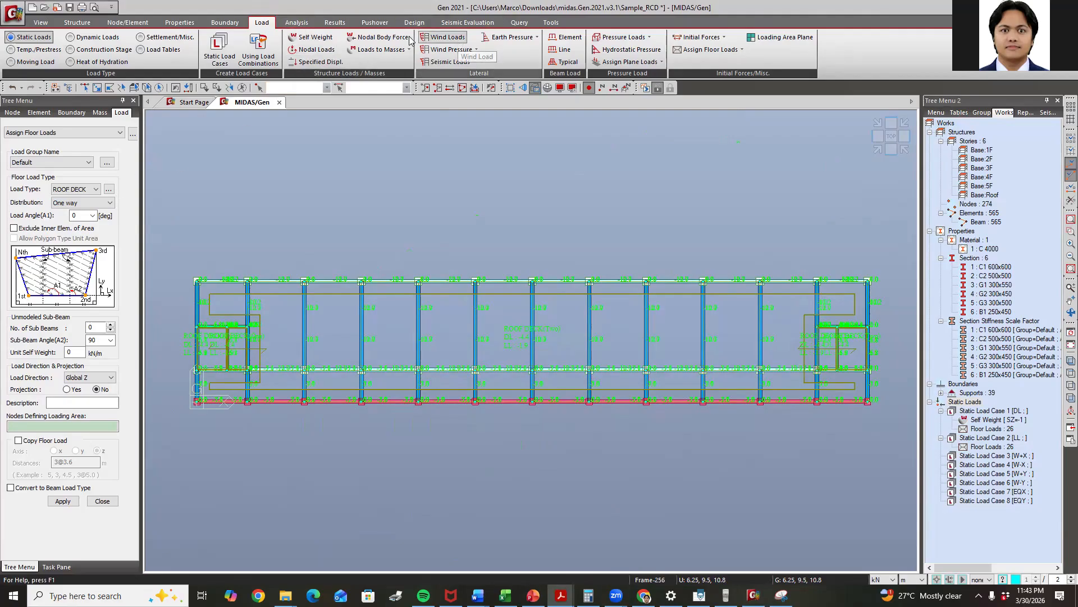
# Start assigning uniform element beam loads under the DL load case
pyautogui.click(565, 37)
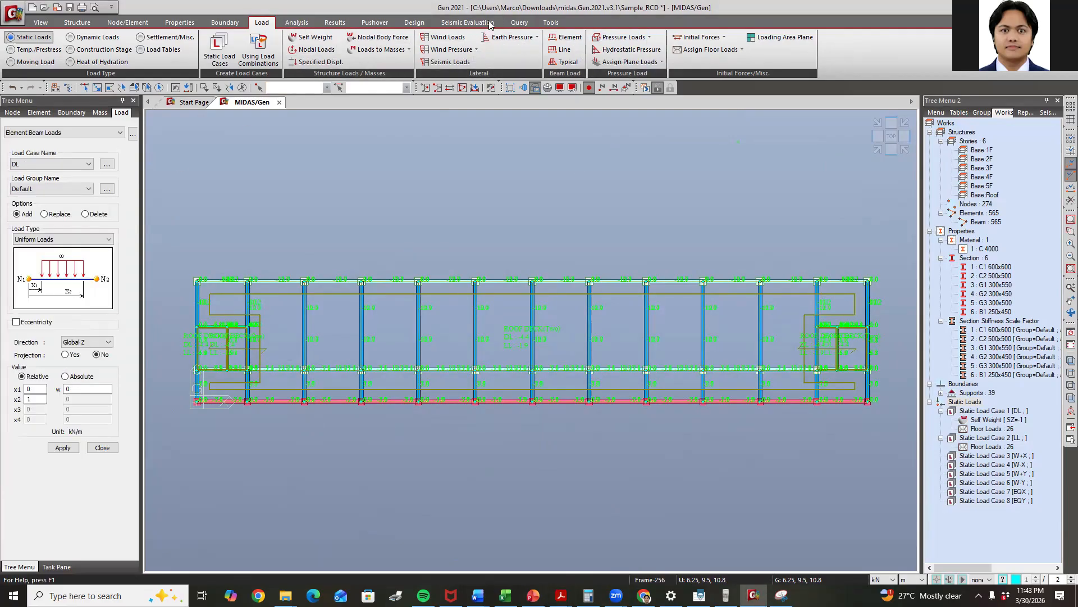
pyautogui.click(44, 164)
pyautogui.click(35, 176)
# Switch to the PowerPoint lecture and look through the slides from the section view to the building's design criteria
pyautogui.press('Tab')
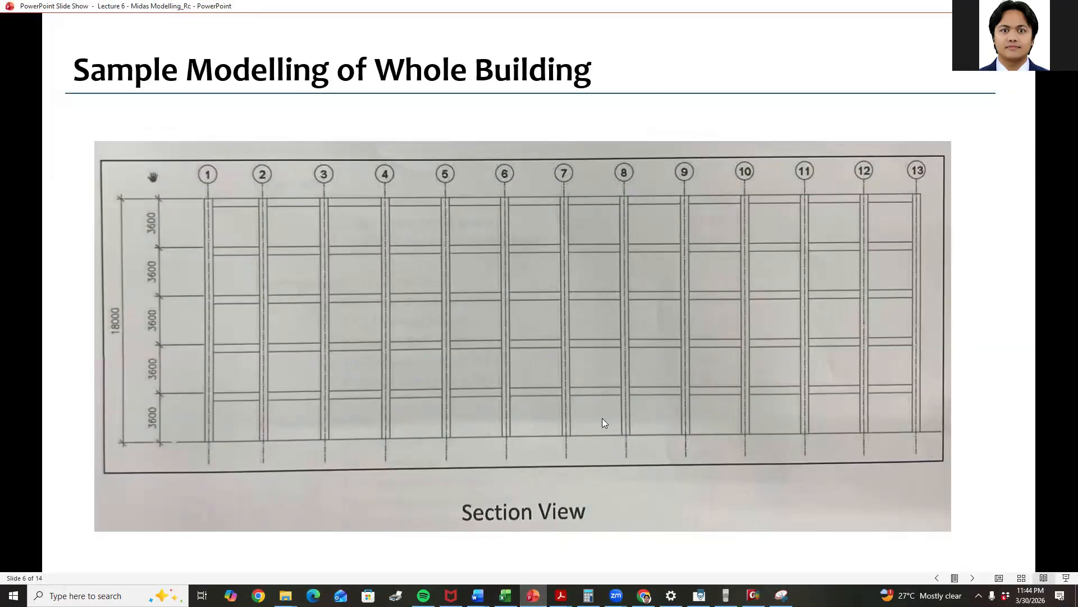
pyautogui.press('Right')
pyautogui.press('Right')
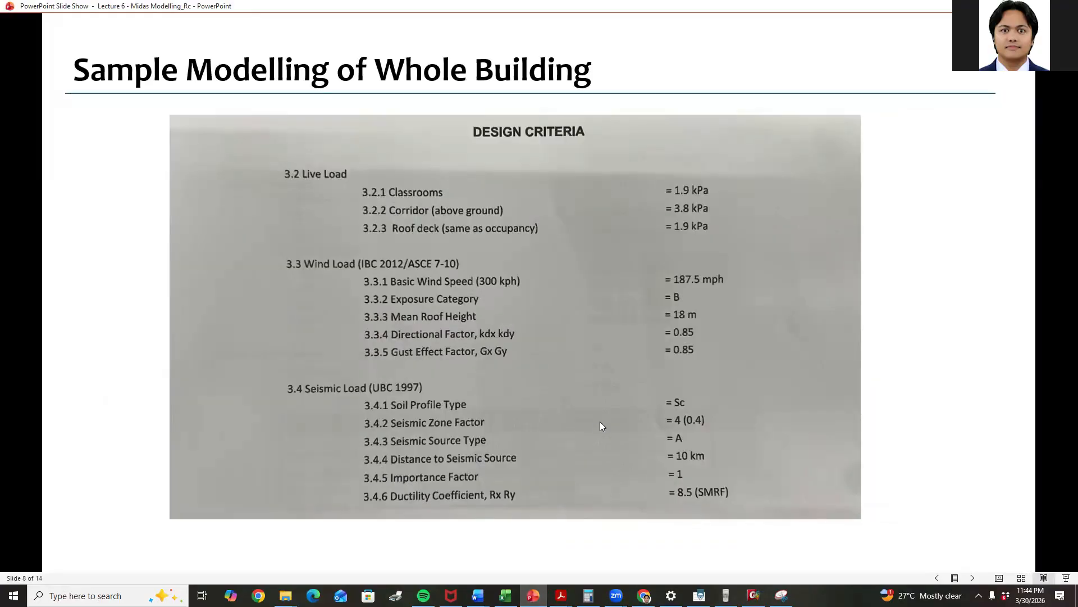
pyautogui.press('Left')
pyautogui.press('Left')
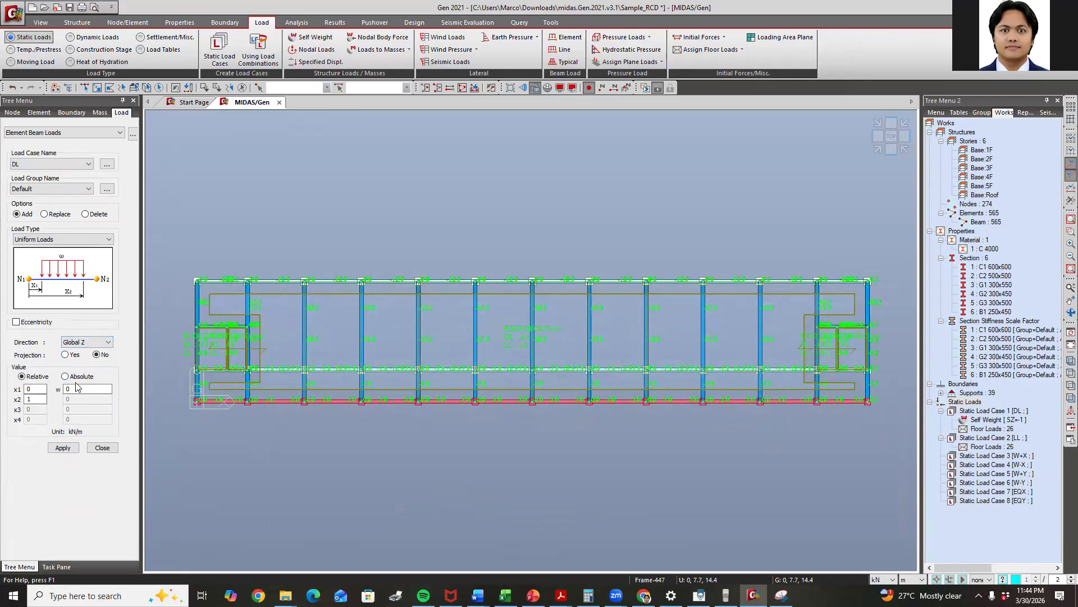
# Back in midas Gen, set the uniform beam load w to 10.87 kN/m
pyautogui.doubleClick(80, 386)
pyautogui.write('10.87')
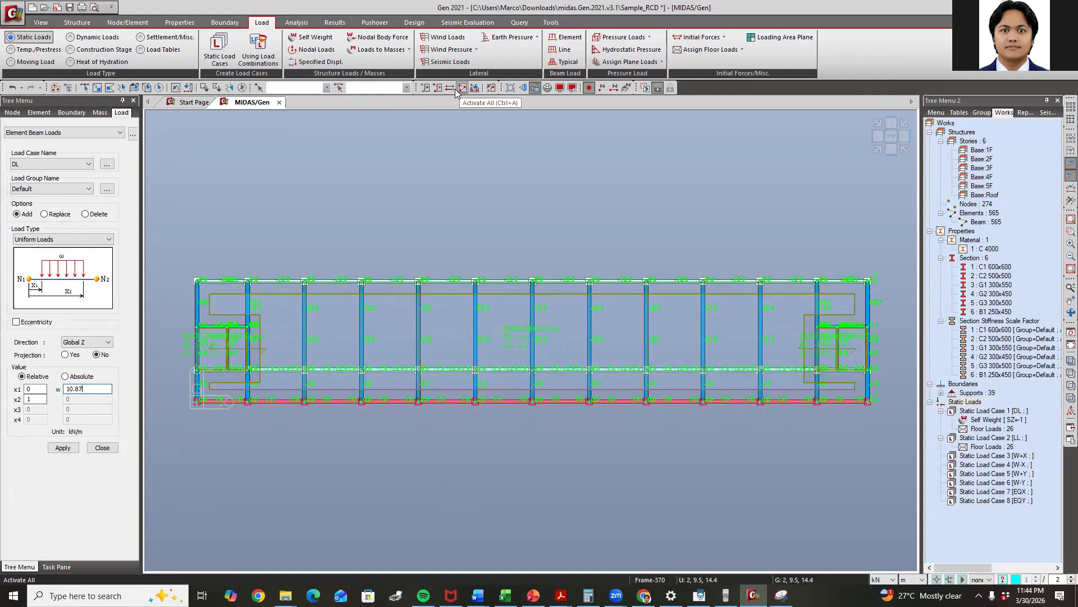
# Activate only the floor of storey 2F and check it in isometric and plan views
pyautogui.click(430, 91)
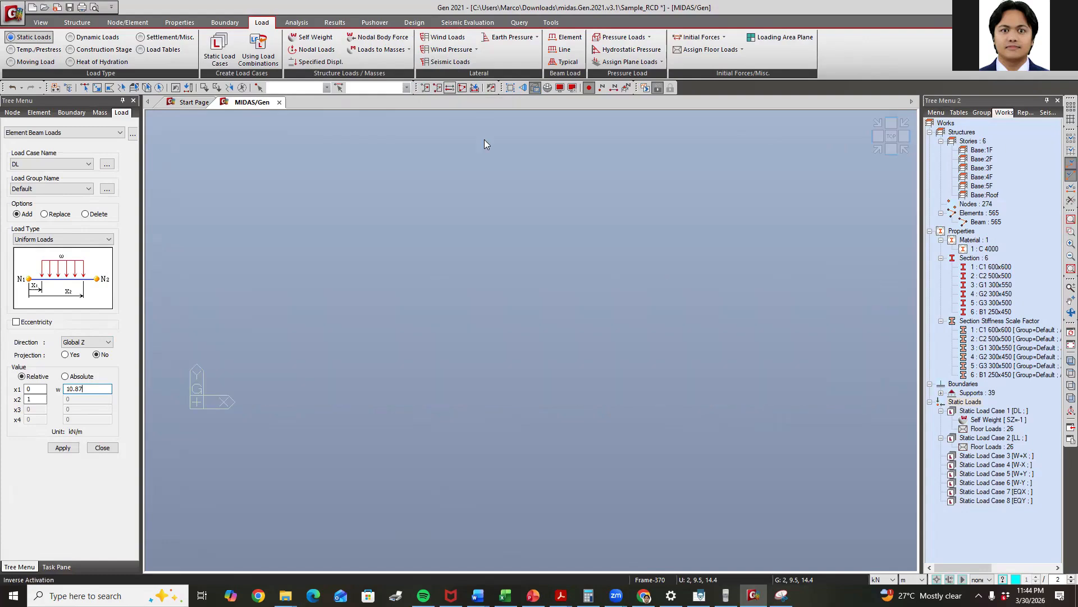
pyautogui.click(462, 88)
pyautogui.click(462, 90)
pyautogui.click(474, 91)
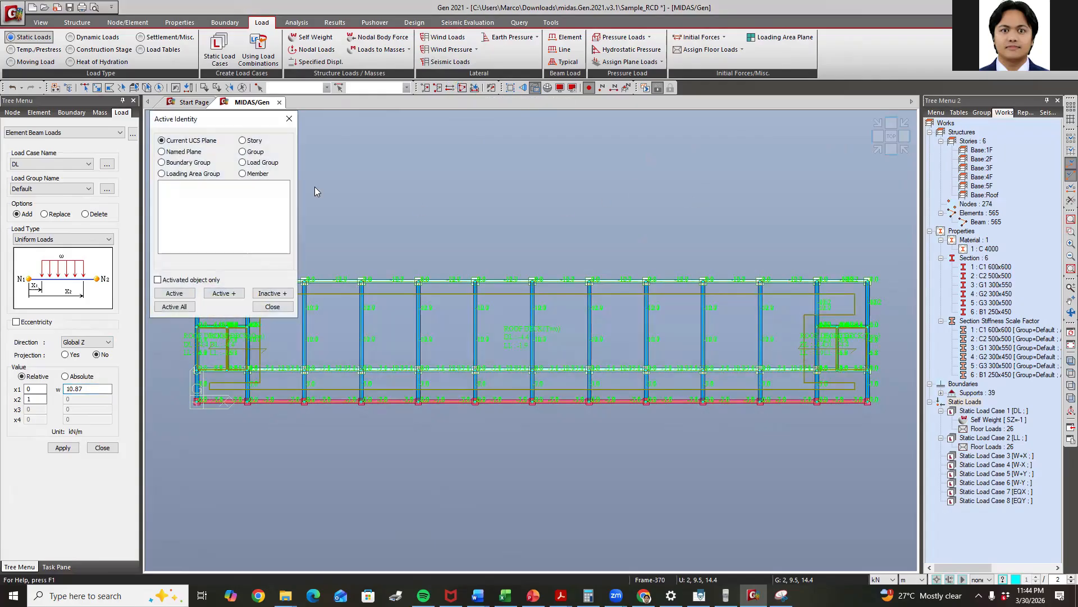
pyautogui.click(163, 192)
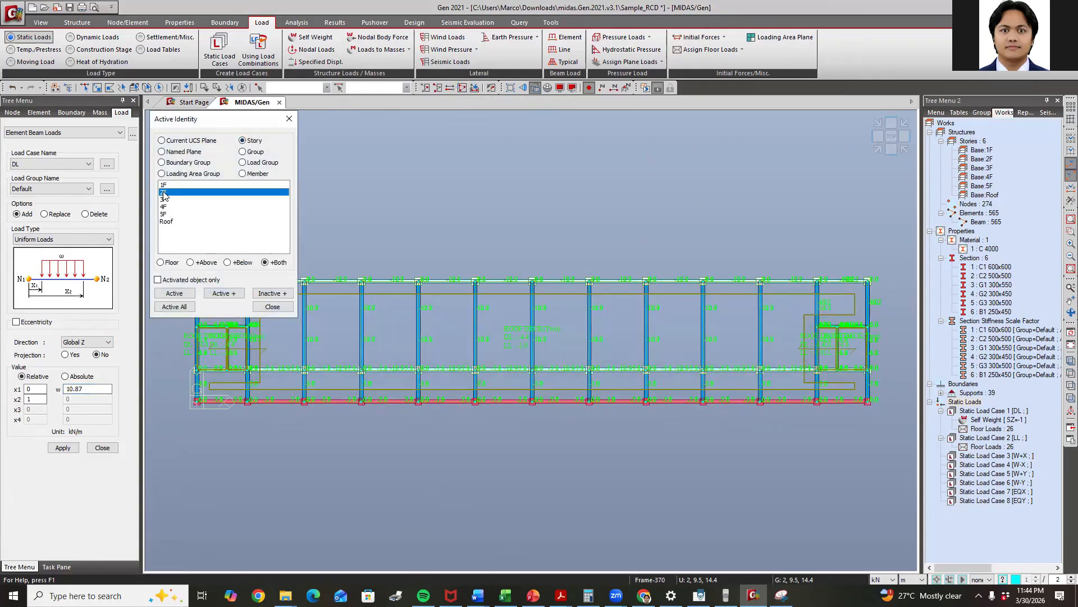
pyautogui.click(162, 263)
pyautogui.click(174, 293)
pyautogui.click(272, 306)
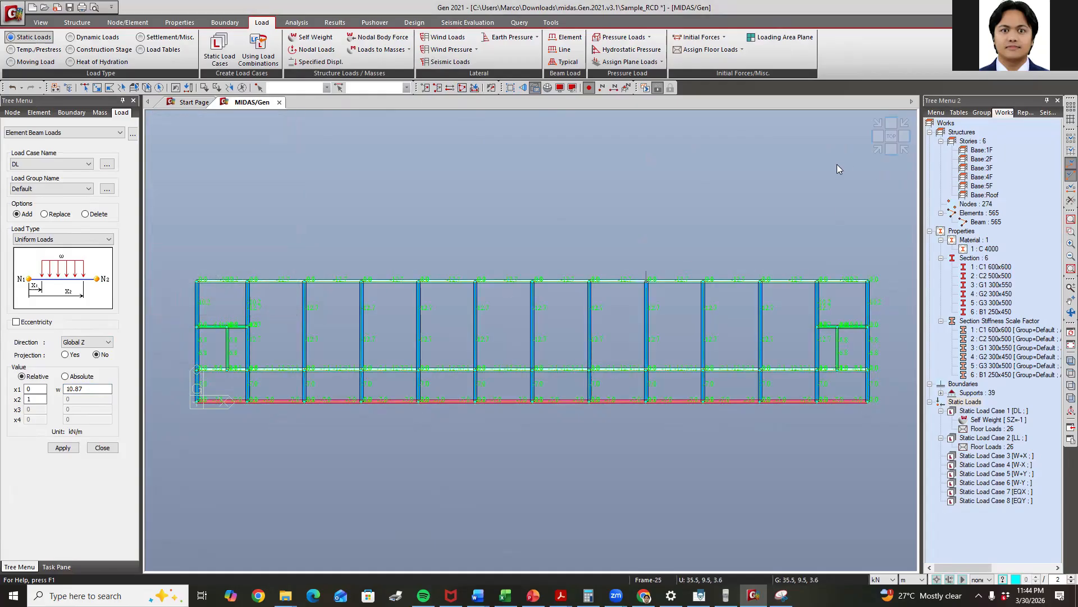
pyautogui.click(877, 149)
pyautogui.click(889, 135)
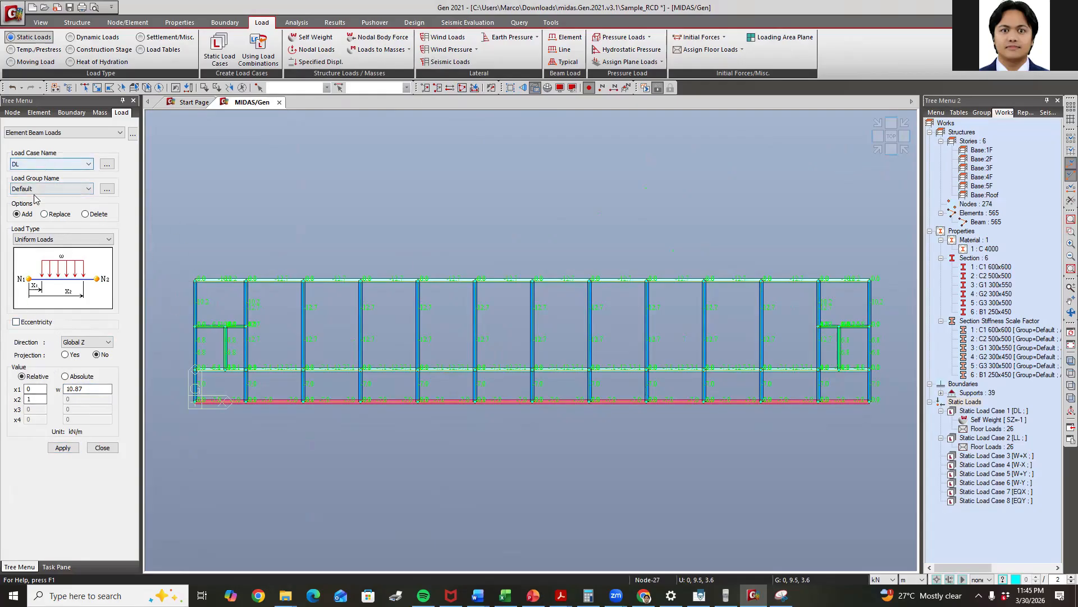
# Set the uniform beam load w to -10.87 kN/m in the Global Z direction and try to apply it
pyautogui.click(87, 389)
pyautogui.doubleClick(87, 388)
pyautogui.write('-1')
pyautogui.press('Return')
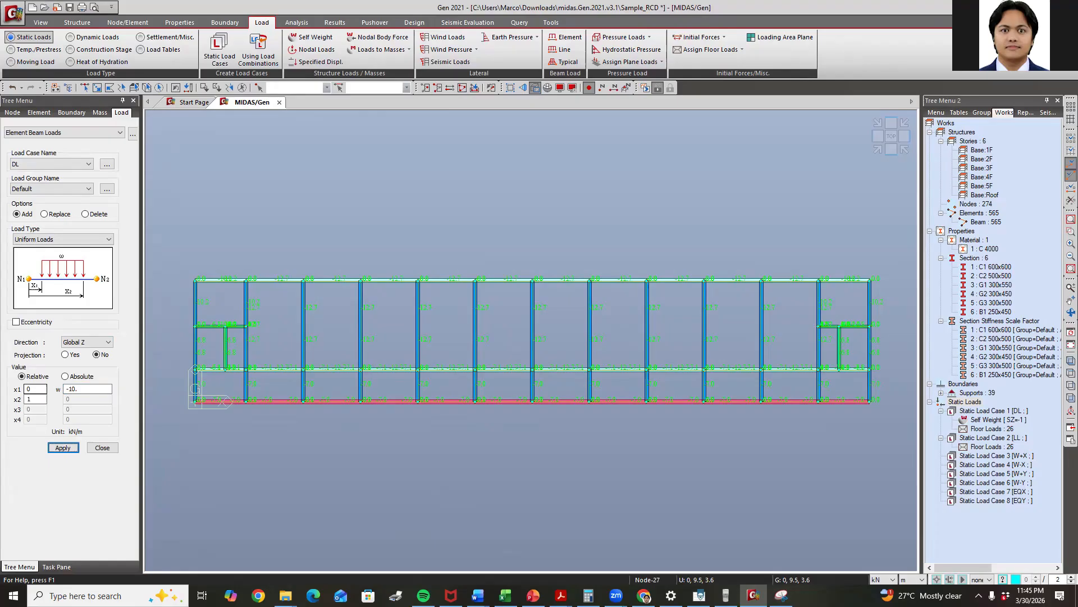
pyautogui.click(92, 388)
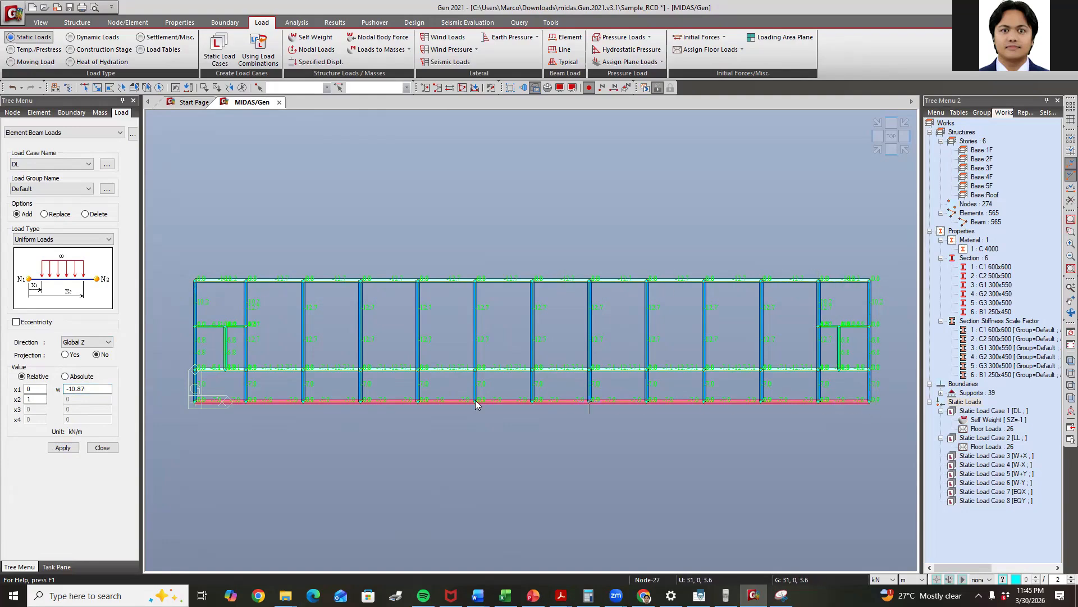
pyautogui.click(63, 448)
pyautogui.click(63, 448)
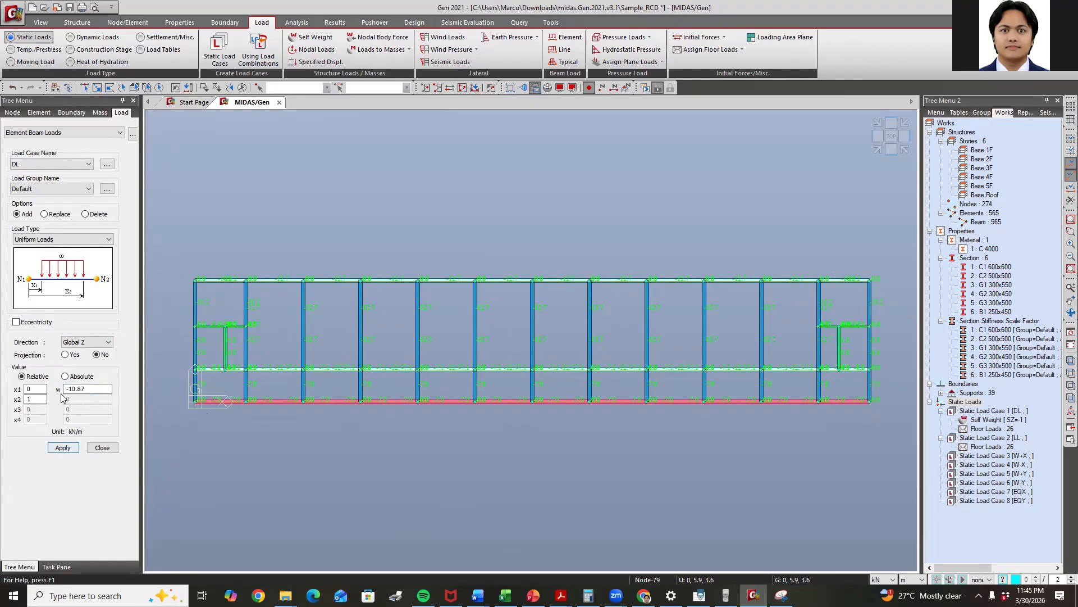
pyautogui.click(50, 241)
pyautogui.click(51, 264)
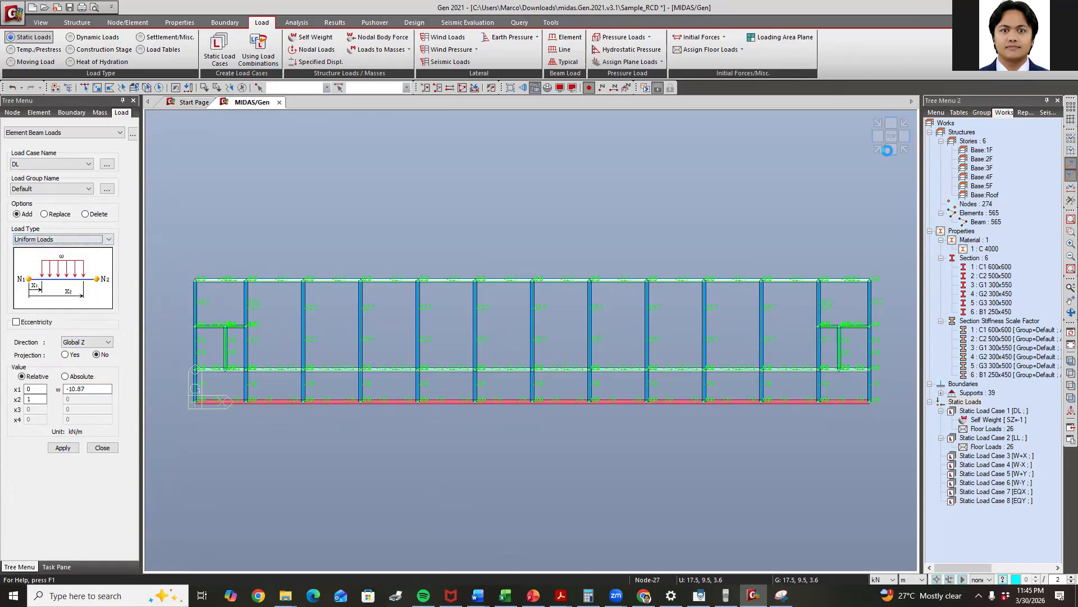
pyautogui.click(898, 149)
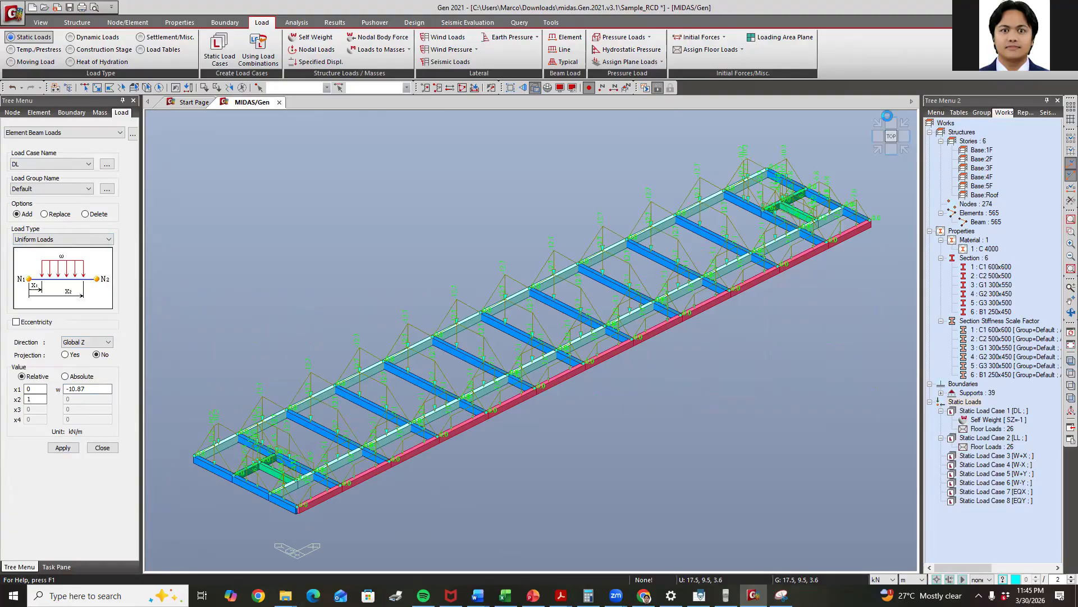
pyautogui.click(879, 138)
pyautogui.click(98, 342)
pyautogui.click(99, 342)
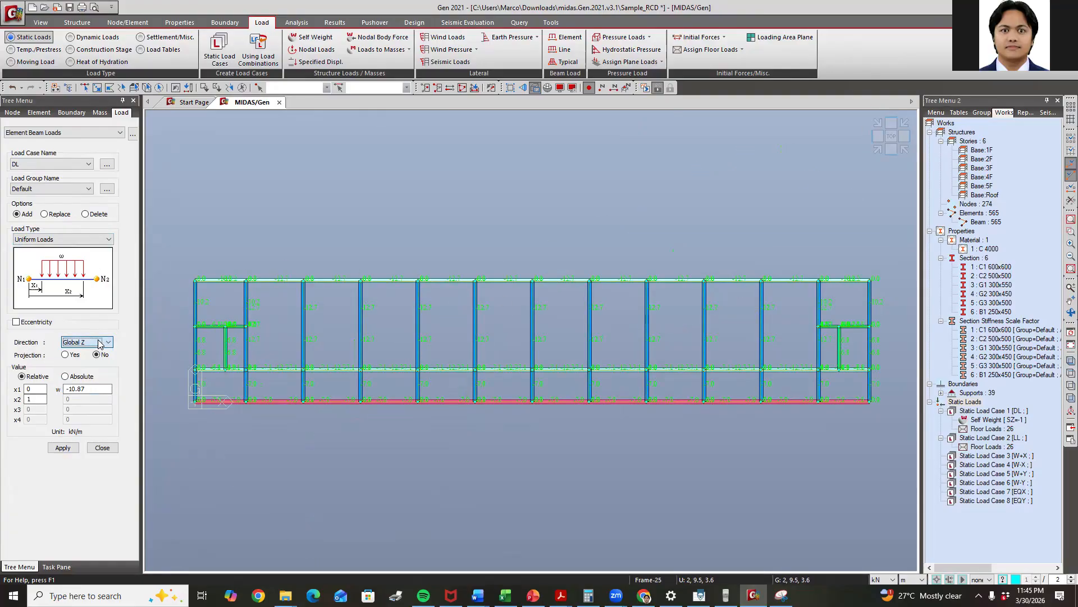
pyautogui.click(66, 377)
pyautogui.click(23, 376)
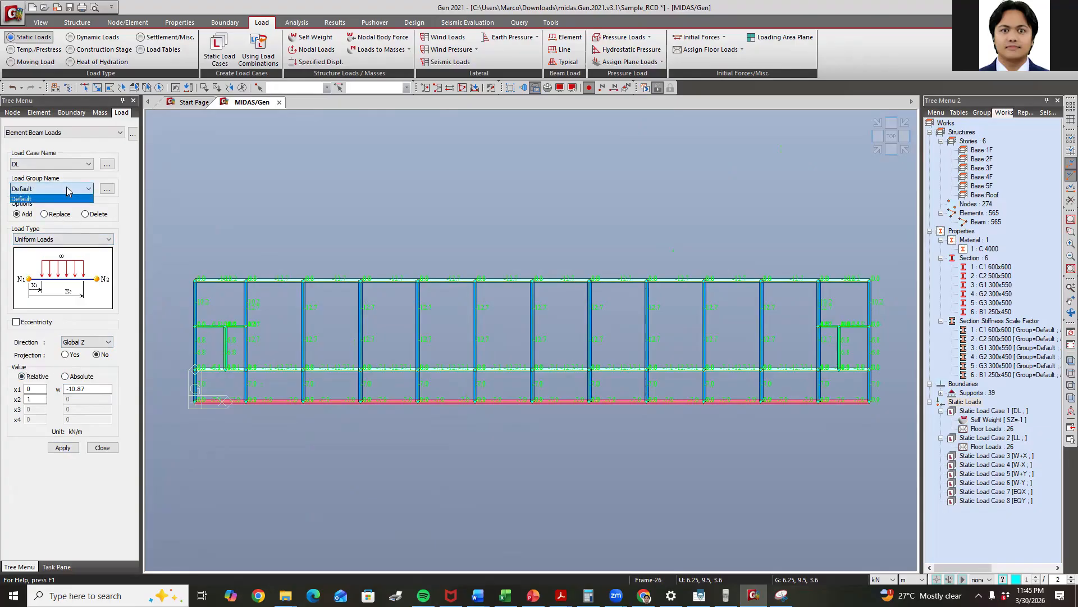
pyautogui.click(64, 164)
pyautogui.click(65, 171)
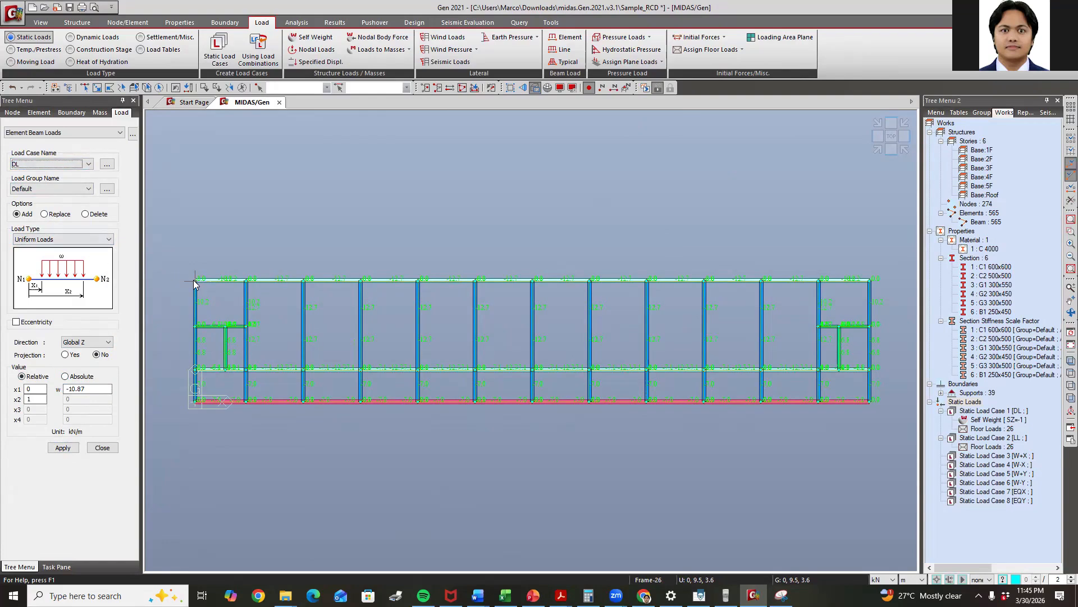
pyautogui.click(84, 87)
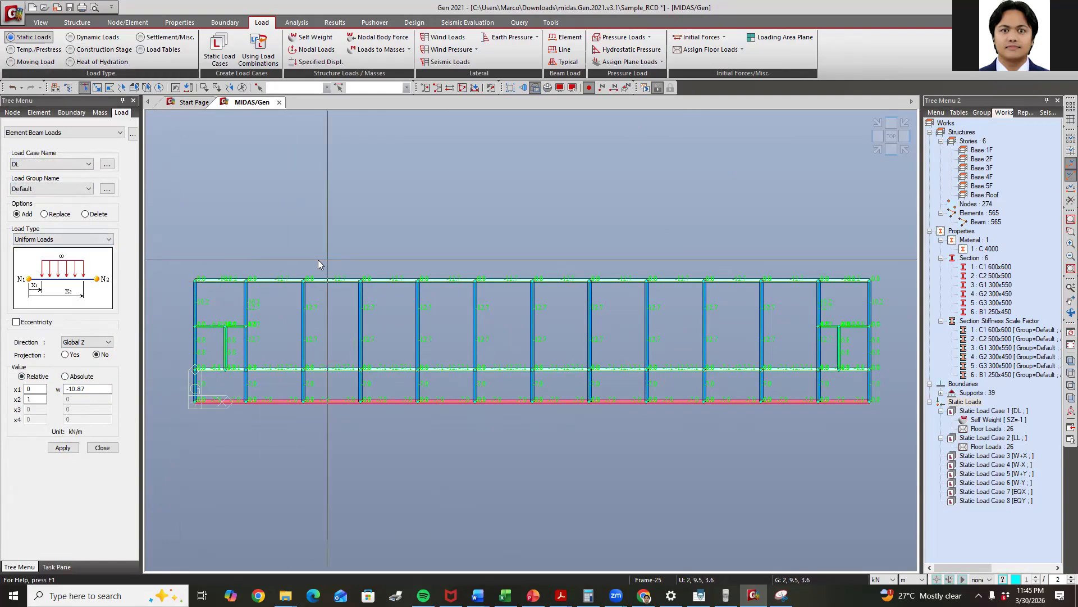
pyautogui.moveTo(186, 269); pyautogui.dragTo(890, 411)
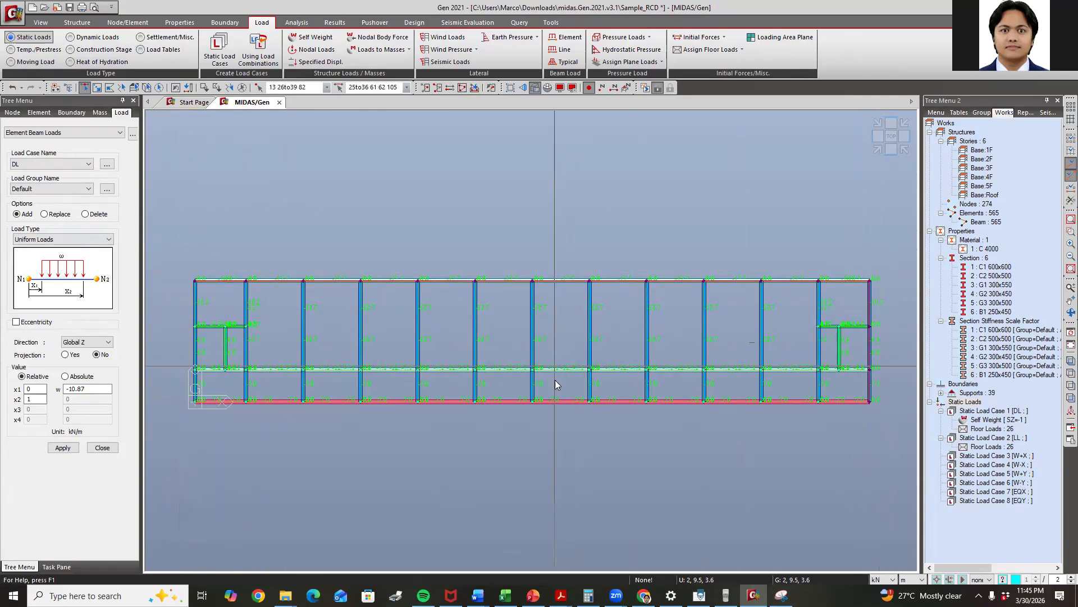
pyautogui.moveTo(165, 399)
pyautogui.mouseDown()
pyautogui.moveTo(695, 428)
pyautogui.moveTo(921, 417)
pyautogui.moveTo(888, 417)
pyautogui.mouseUp()
pyautogui.click(878, 150)
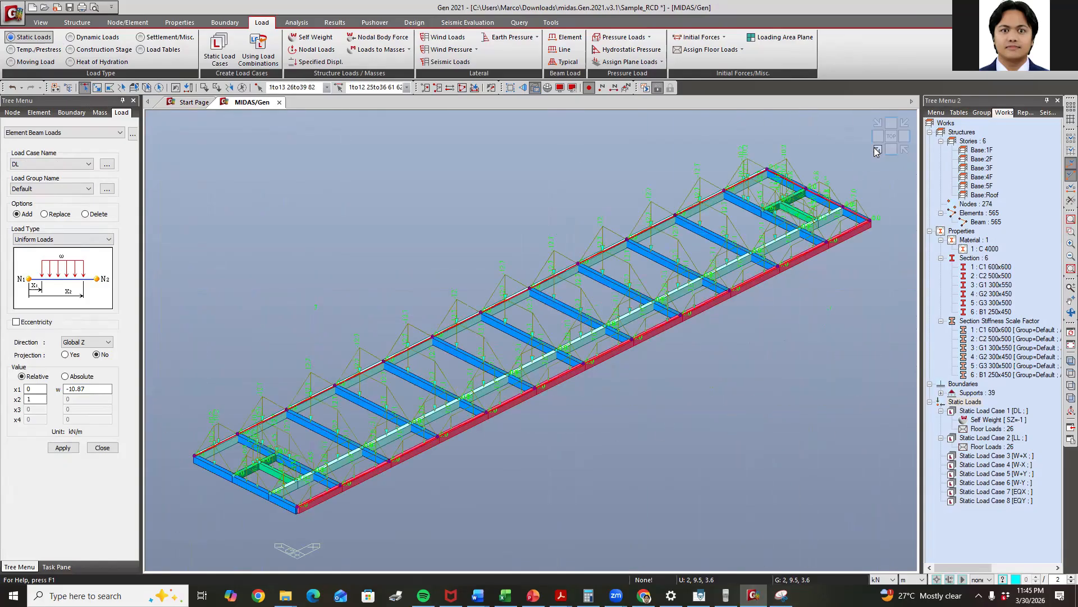
pyautogui.press('Escape')
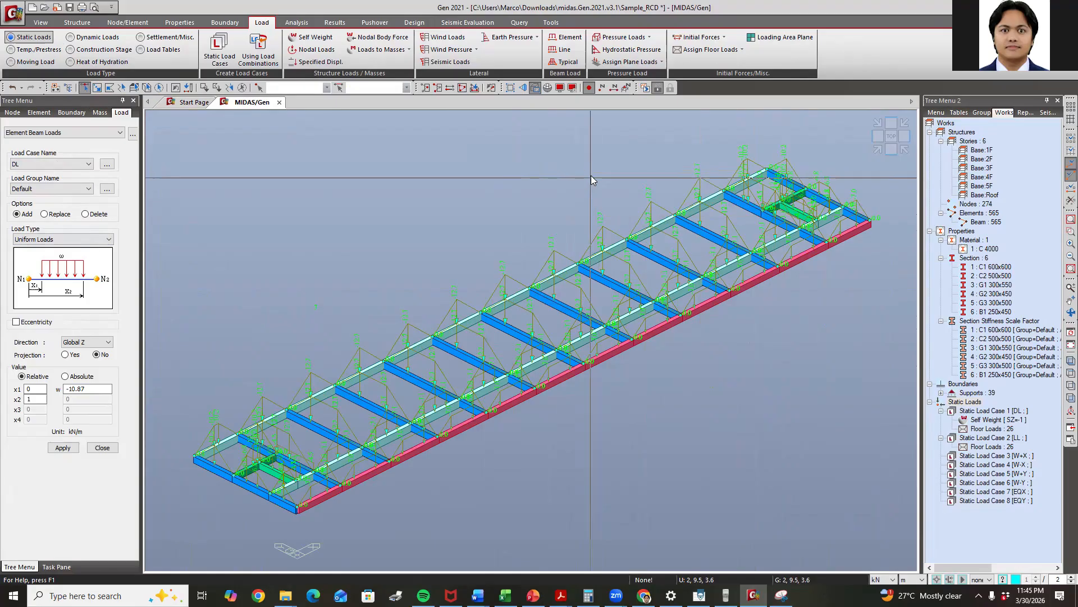
# Reactivate the whole model, then activate only the floors of storeys 2F to 5F
pyautogui.click(464, 90)
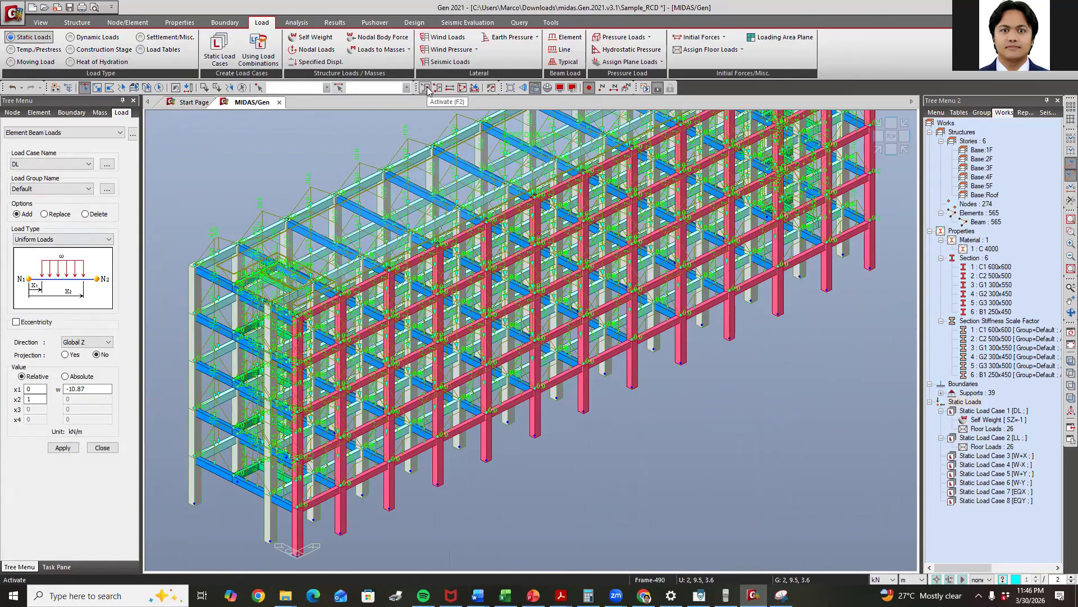
pyautogui.click(474, 89)
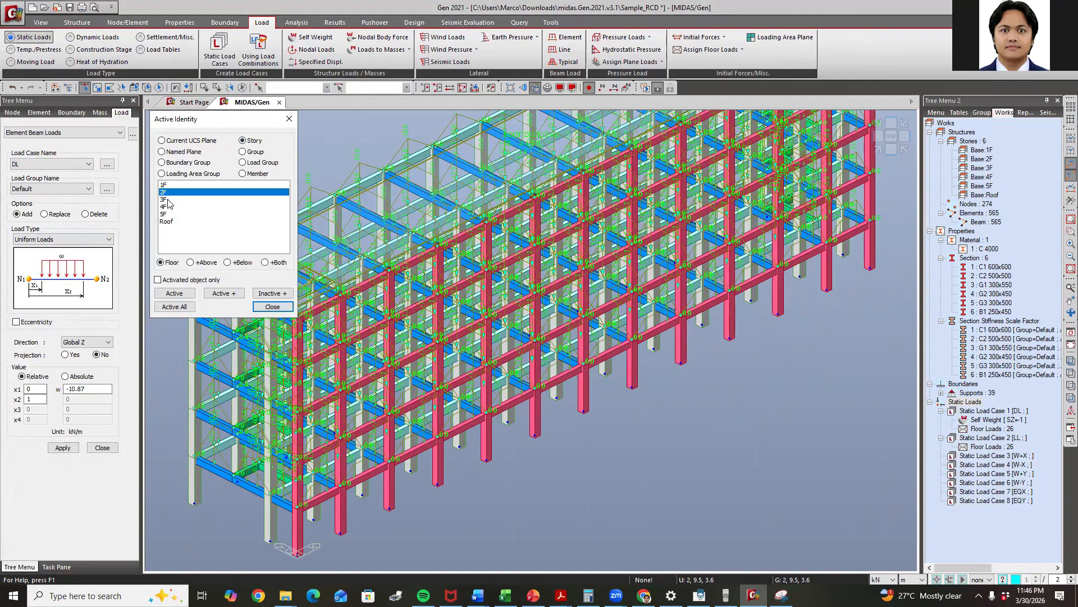
pyautogui.moveTo(167, 203); pyautogui.dragTo(167, 215)
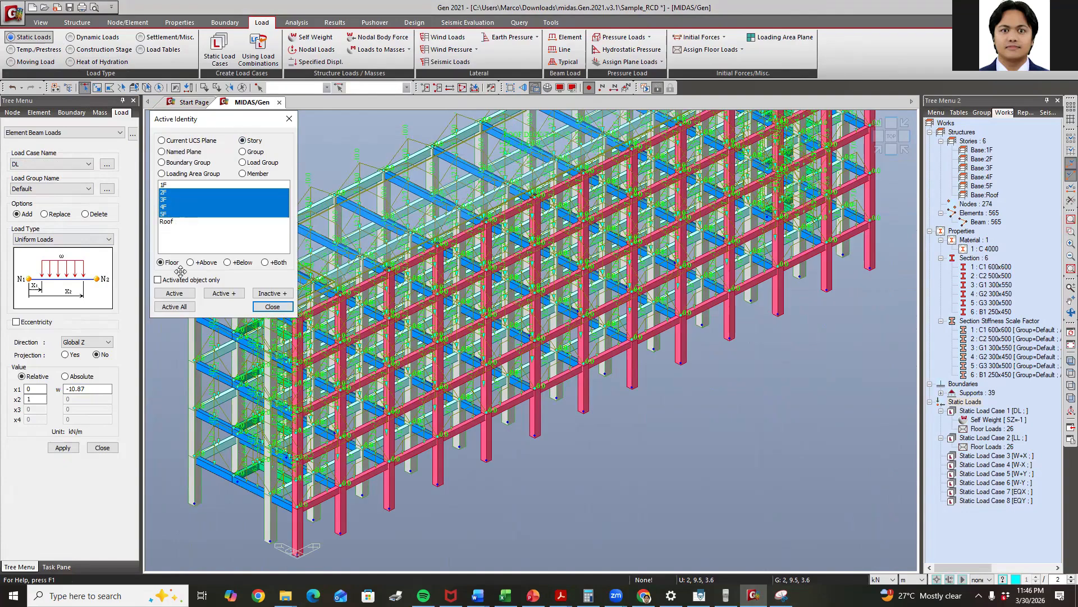
pyautogui.click(174, 292)
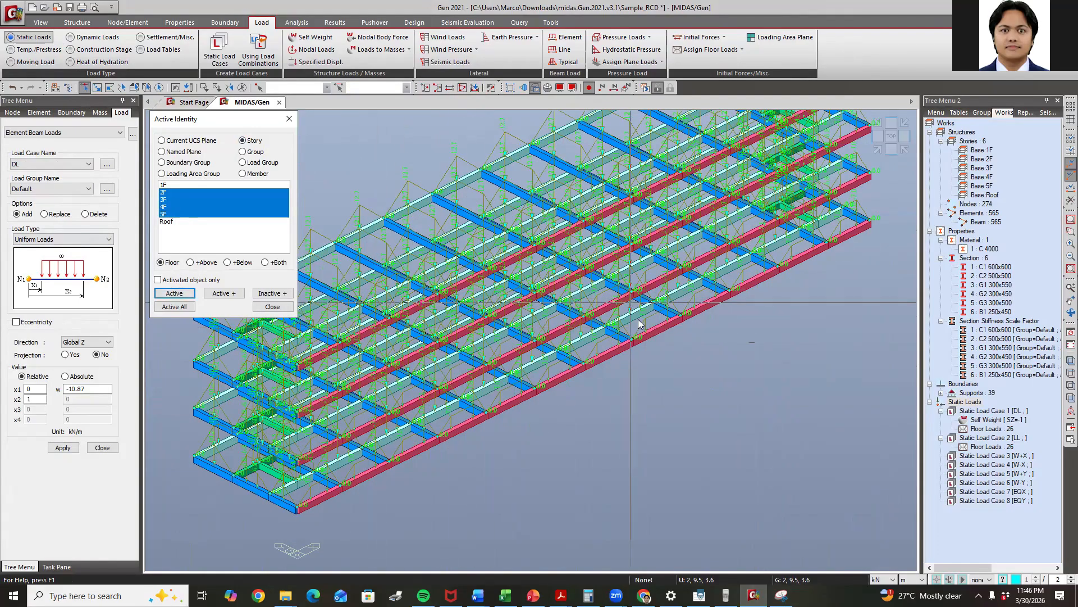
pyautogui.moveTo(630, 304); pyautogui.dragTo(697, 332, button='middle')
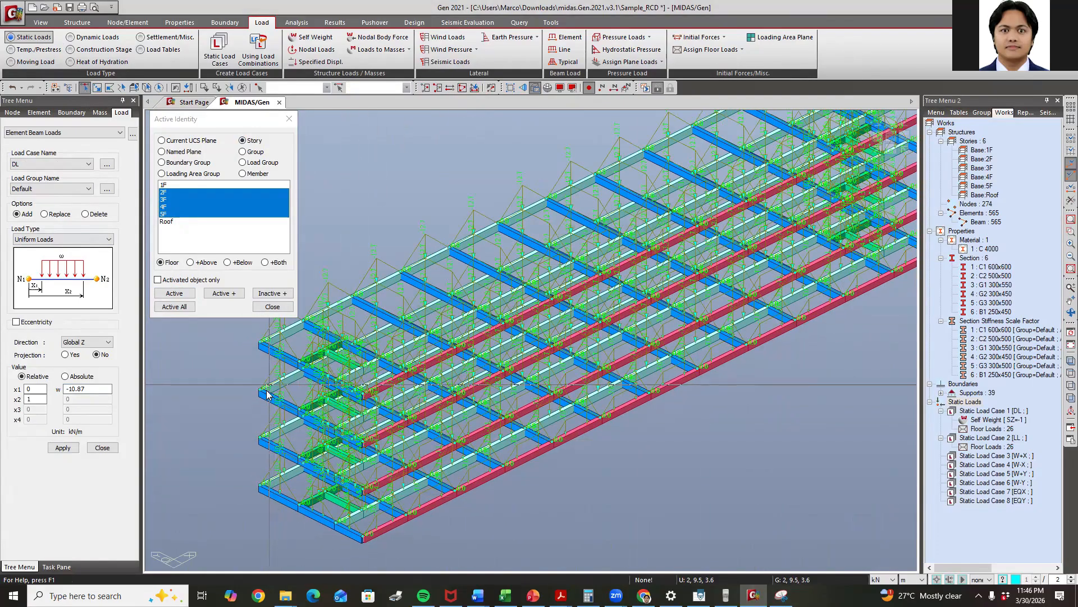
pyautogui.click(272, 306)
# In plan view, select the perimeter beams of floors 2F to 5F and apply the DL uniform beam load of -10.87 kN/m
pyautogui.click(889, 135)
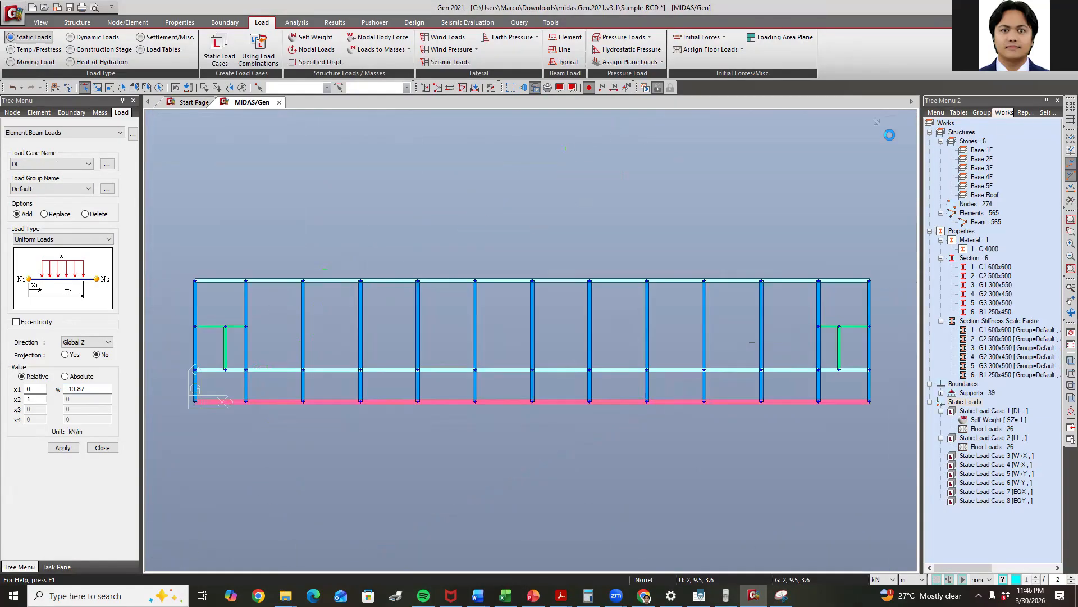
pyautogui.click(85, 91)
pyautogui.moveTo(164, 267); pyautogui.dragTo(879, 424)
pyautogui.moveTo(170, 390); pyautogui.dragTo(886, 432)
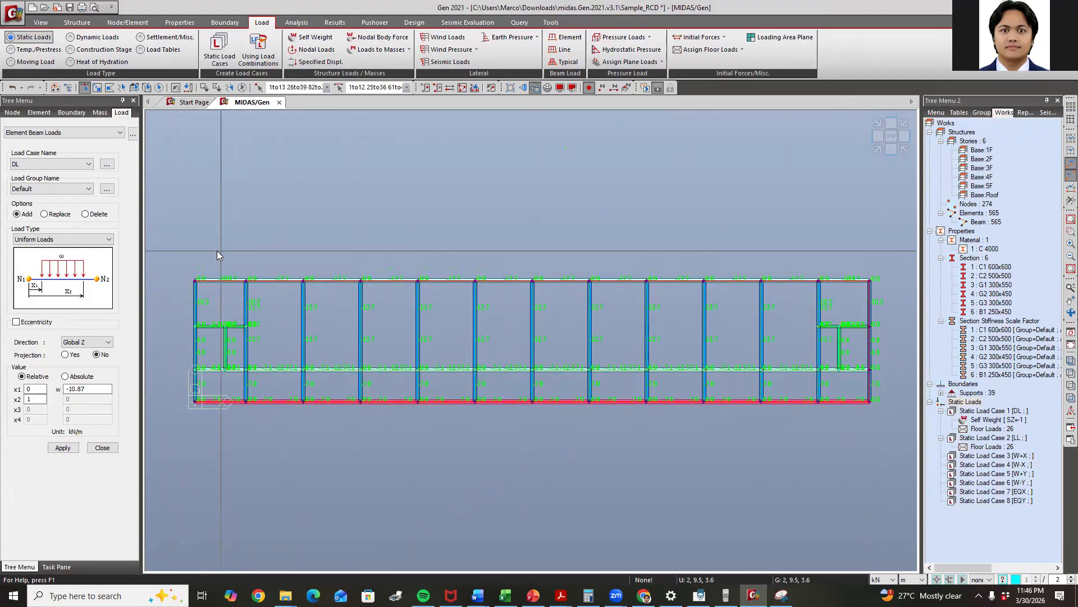
pyautogui.moveTo(171, 257); pyautogui.dragTo(203, 423)
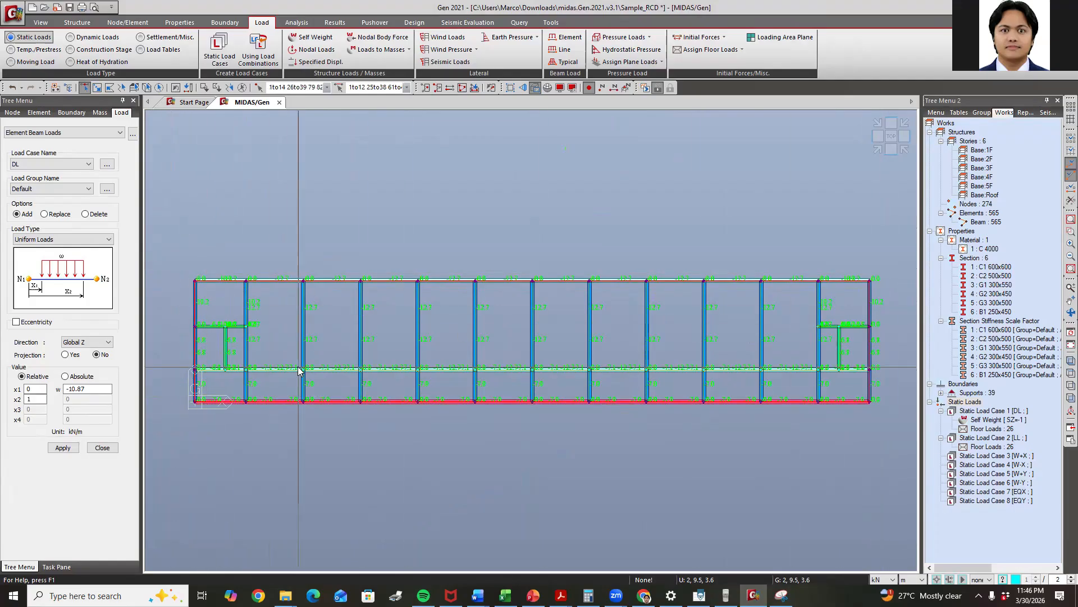
pyautogui.click(63, 449)
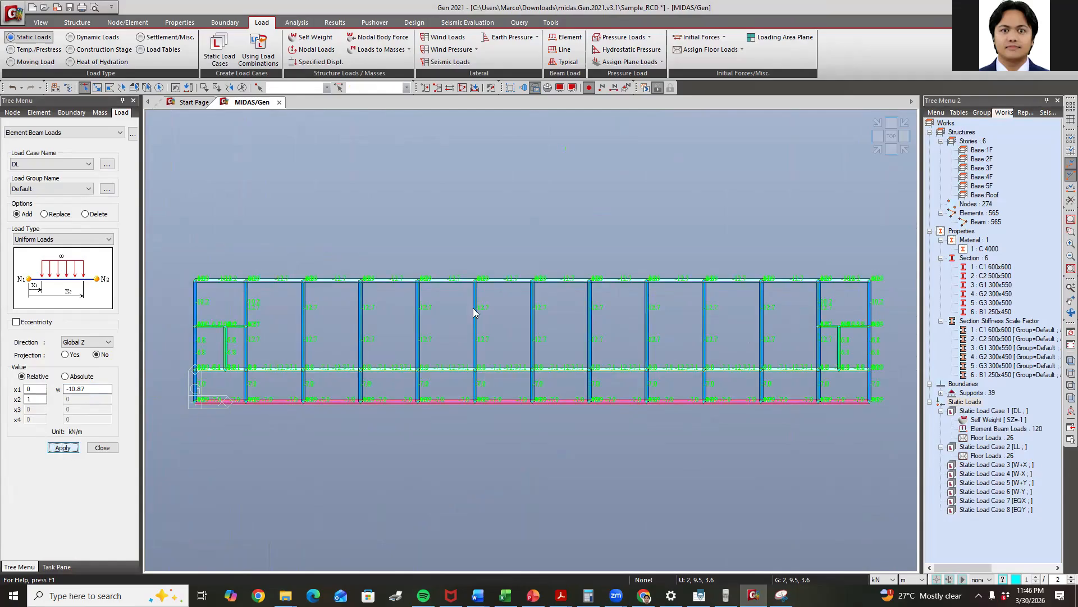
# Inspect the beam loads on floors 2F to 5F in isometric view and reactivate the whole model
pyautogui.click(876, 149)
pyautogui.scroll(3, 271, 410)
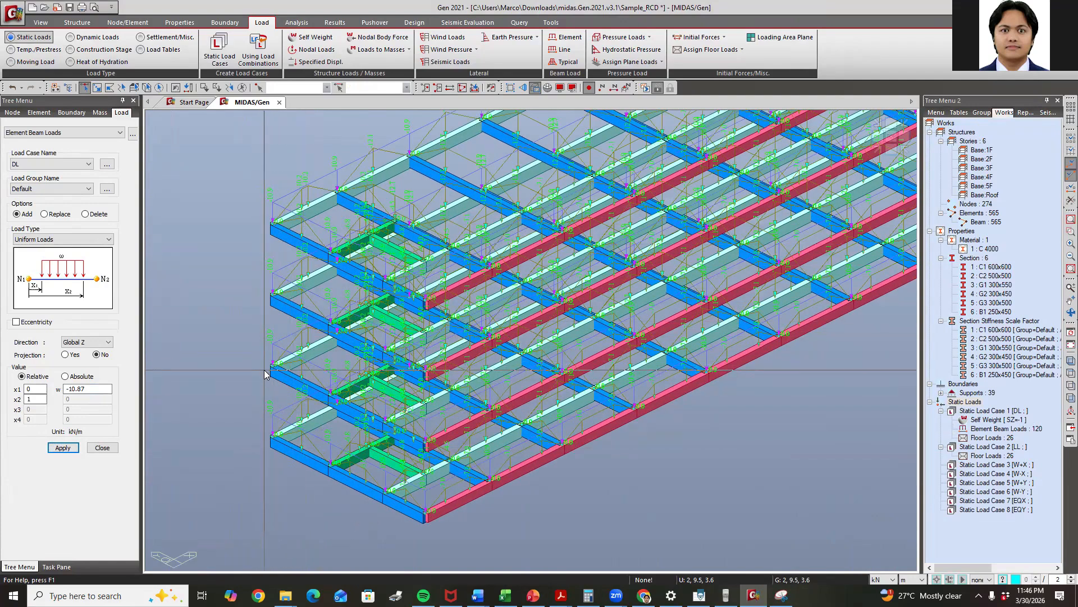
pyautogui.moveTo(620, 215); pyautogui.dragTo(496, 337, button='middle')
pyautogui.scroll(-5, 496, 337)
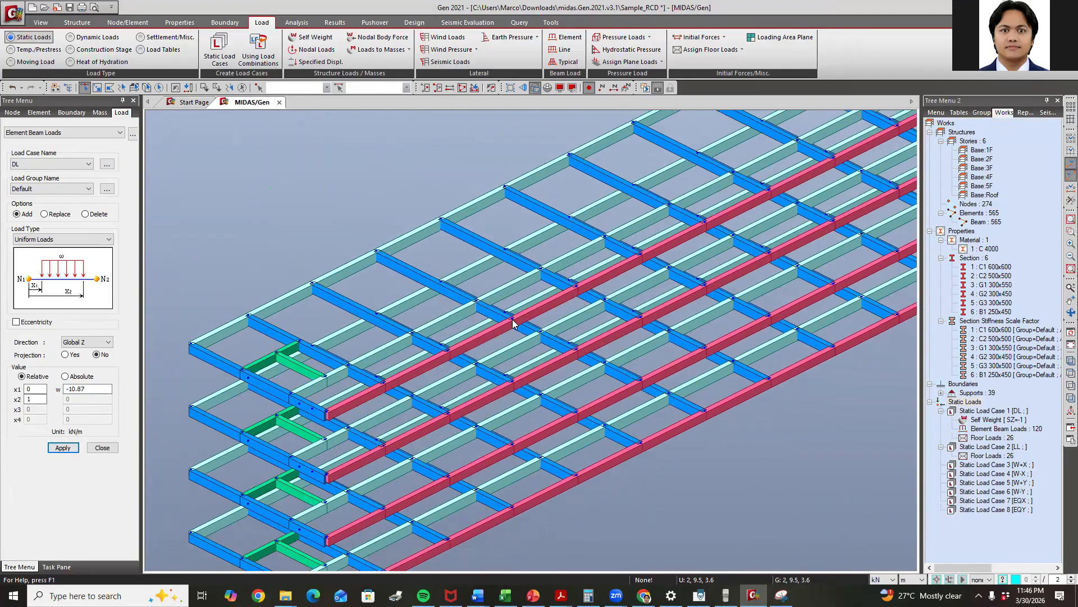
pyautogui.moveTo(727, 202); pyautogui.dragTo(657, 270, button='middle')
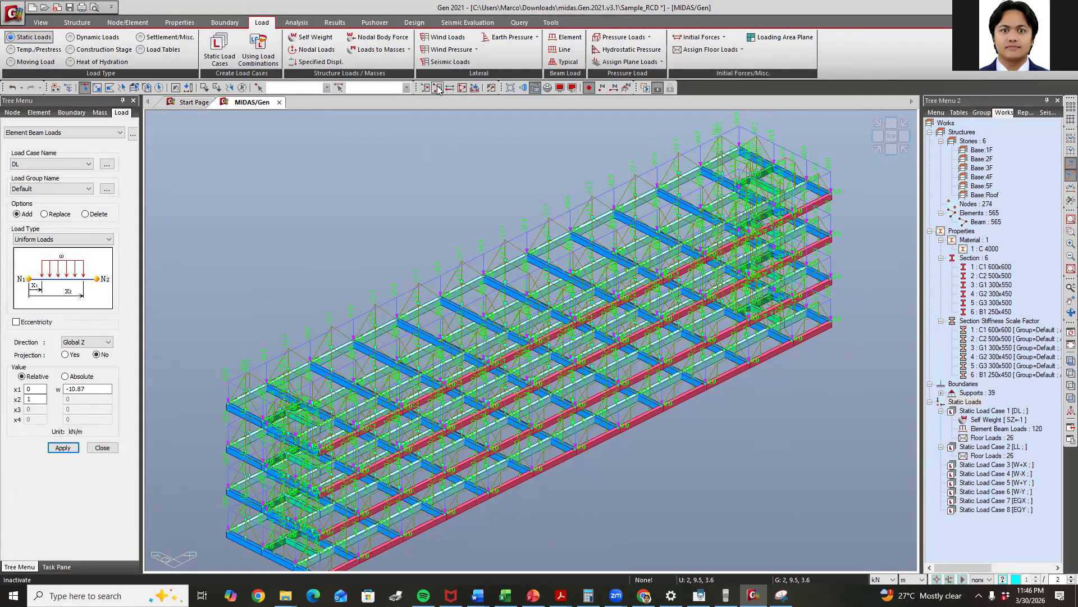
pyautogui.click(471, 89)
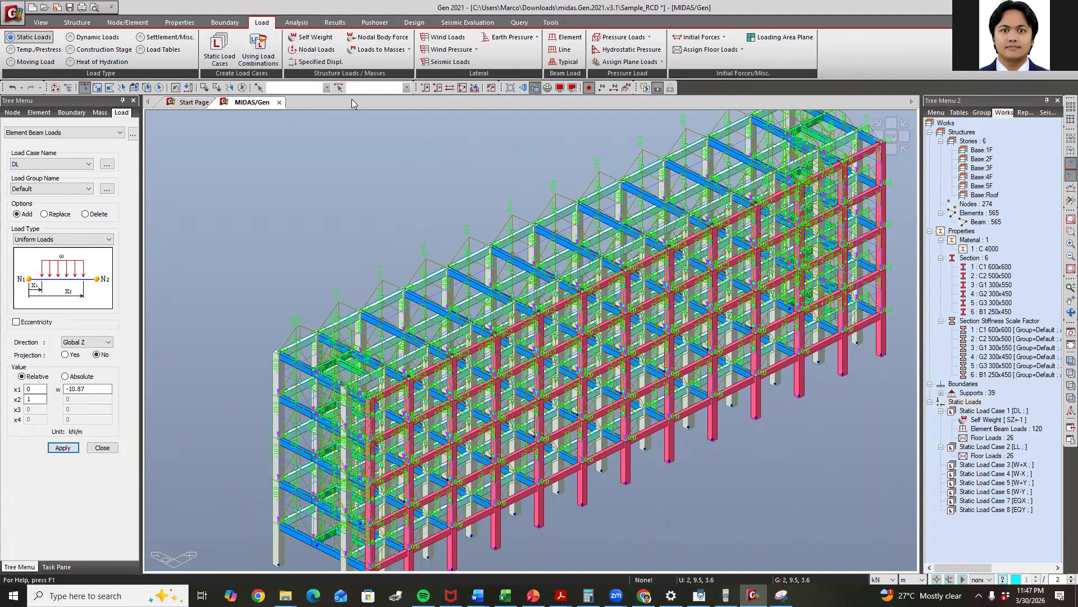
# Convert the DL nodal, beam, floor and pressure loads to masses in the X, Y directions with scale factor 1
pyautogui.click(380, 51)
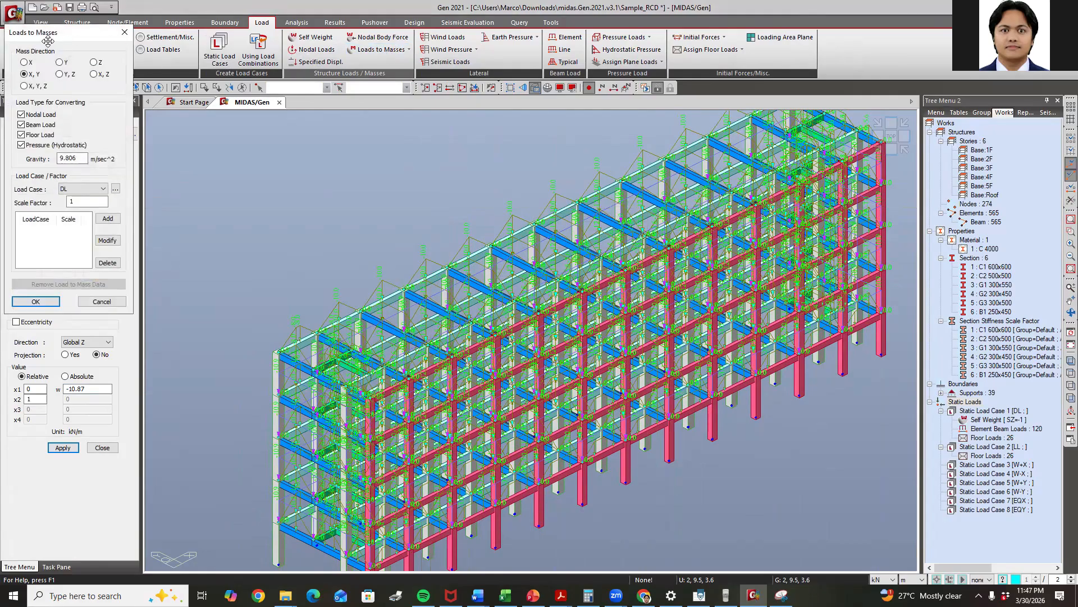
pyautogui.moveTo(54, 33); pyautogui.dragTo(505, 131)
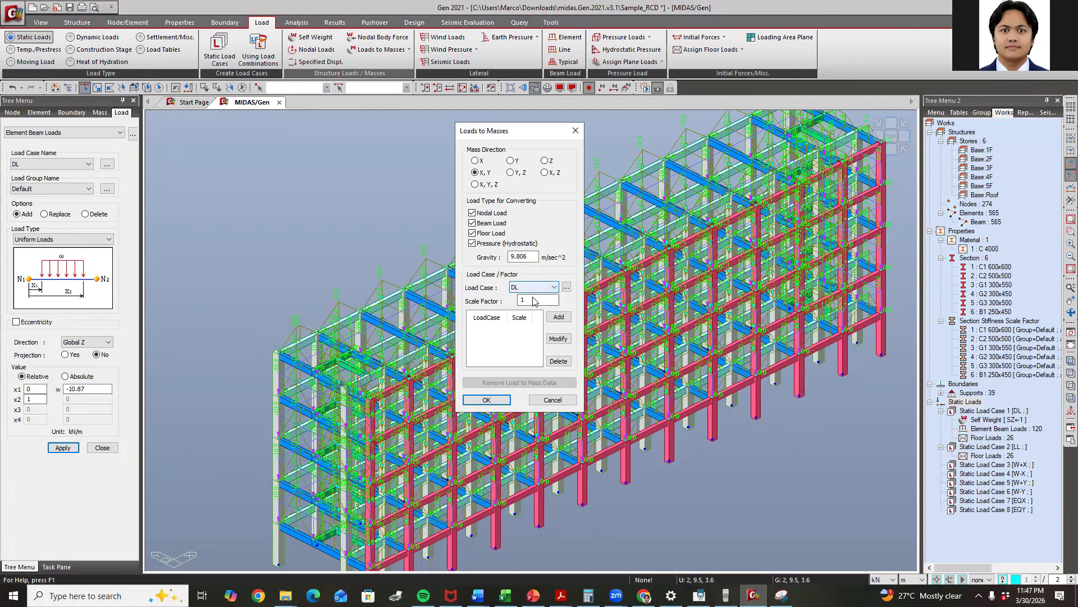
pyautogui.click(558, 317)
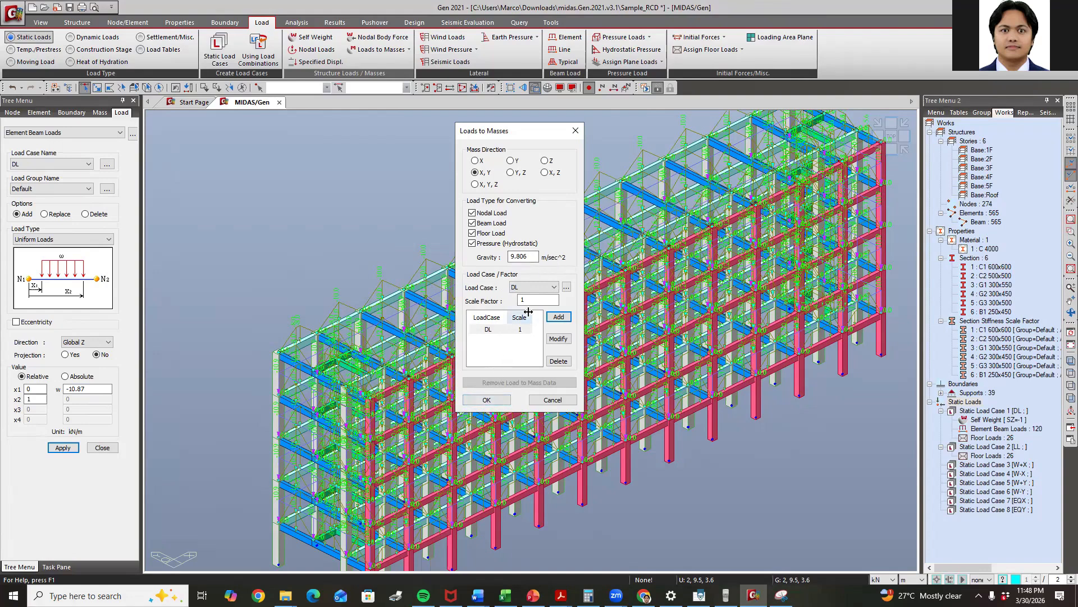
pyautogui.click(487, 400)
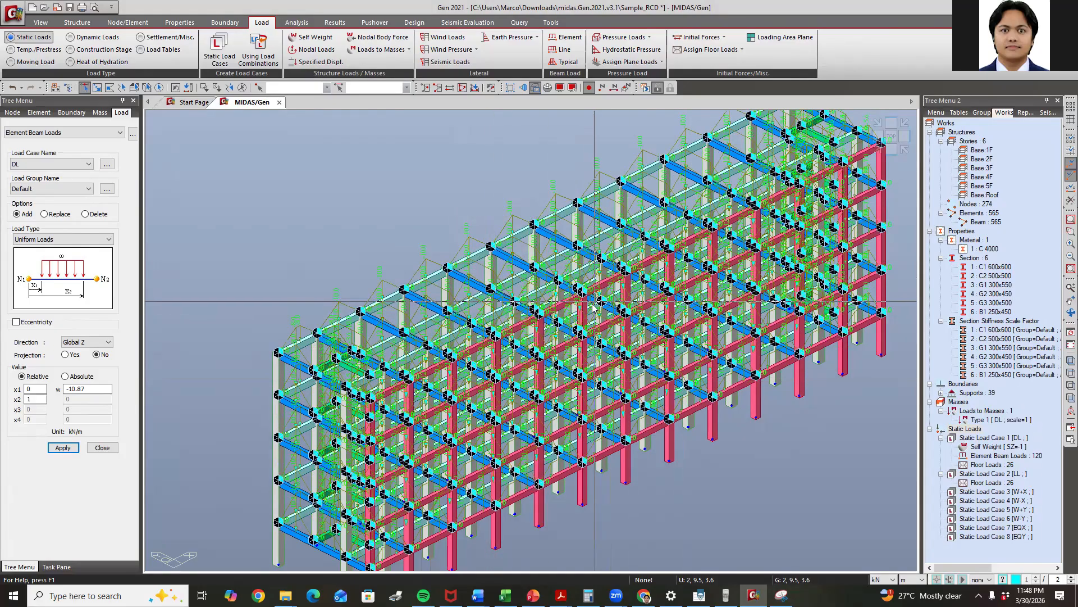
pyautogui.scroll(-2, 562, 284)
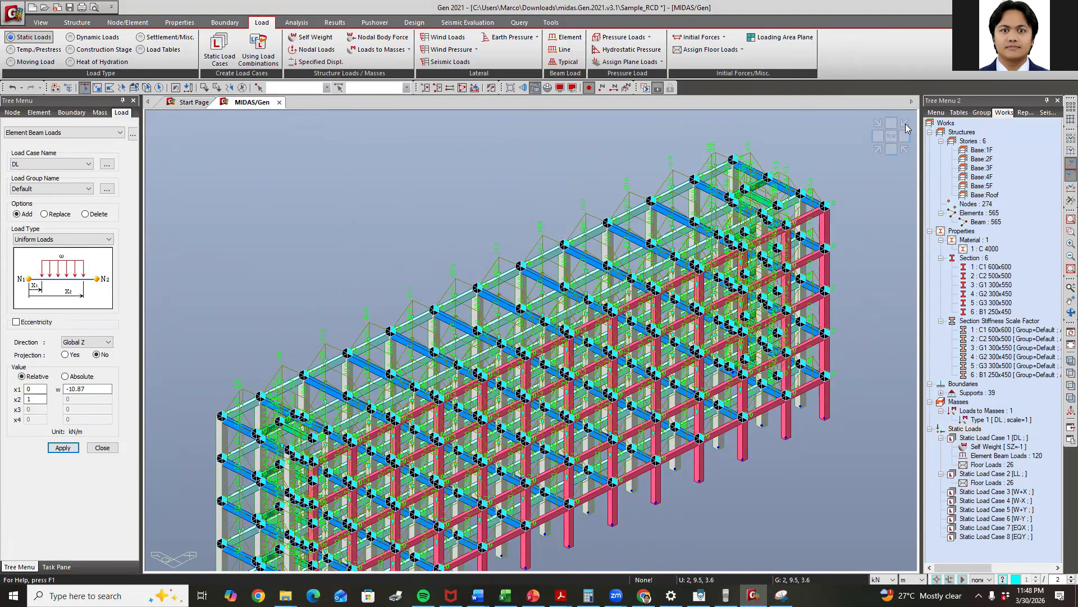
# Start a new wind load for load case W+X under IBC2012(ASCE7-10) using the Directional Procedure
pyautogui.click(444, 37)
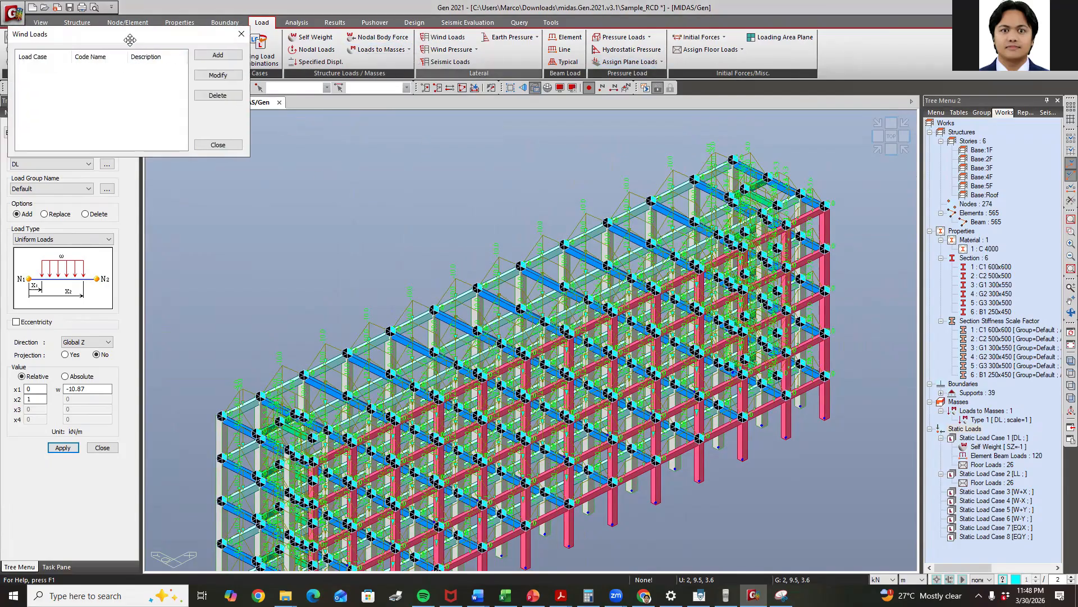
pyautogui.click(631, 196)
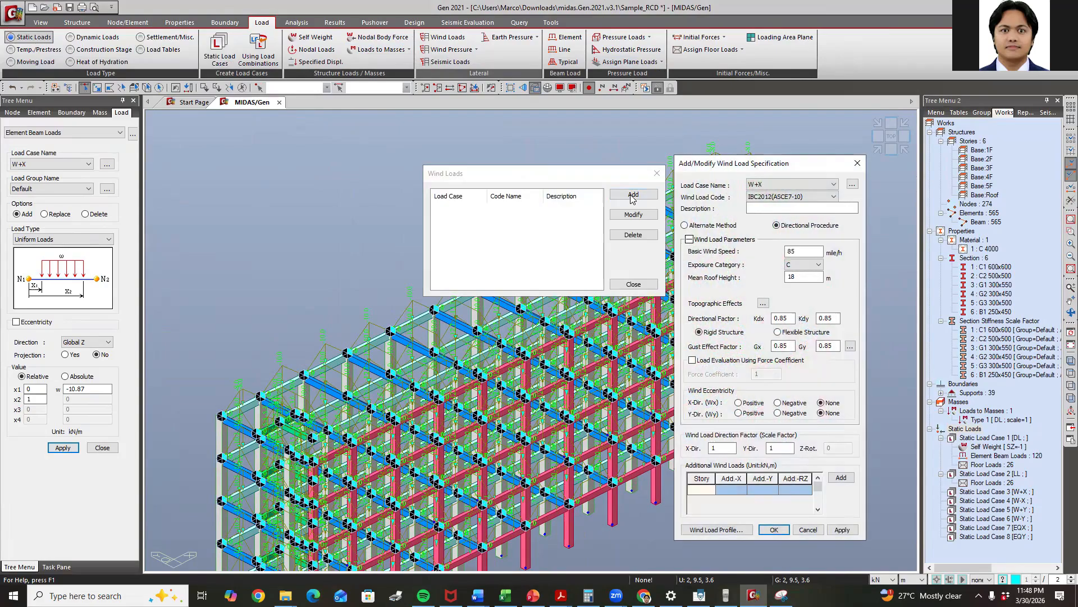
pyautogui.click(798, 184)
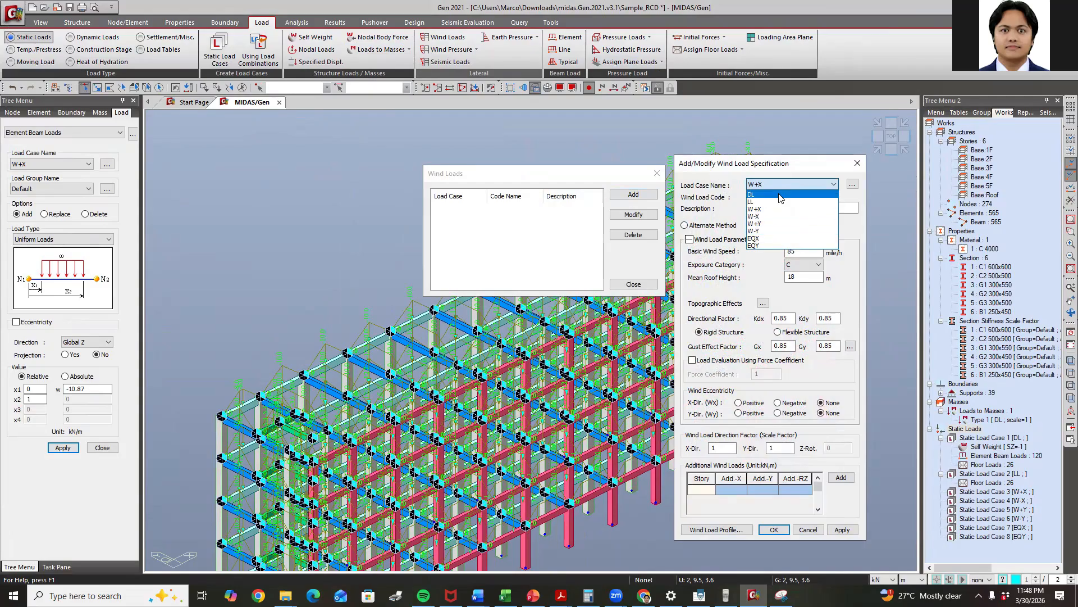
pyautogui.click(768, 209)
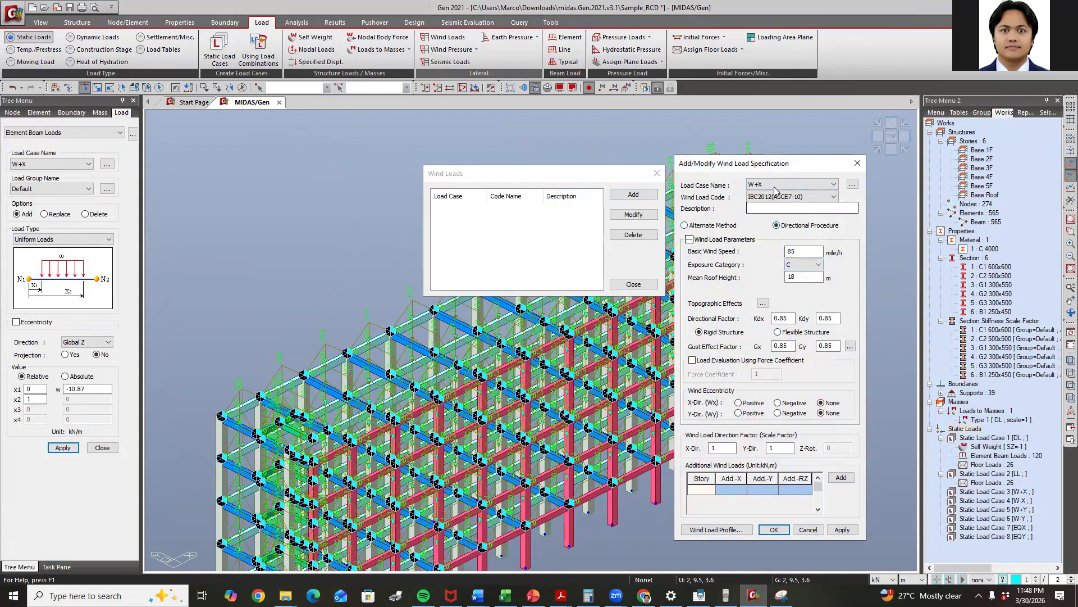
pyautogui.click(759, 228)
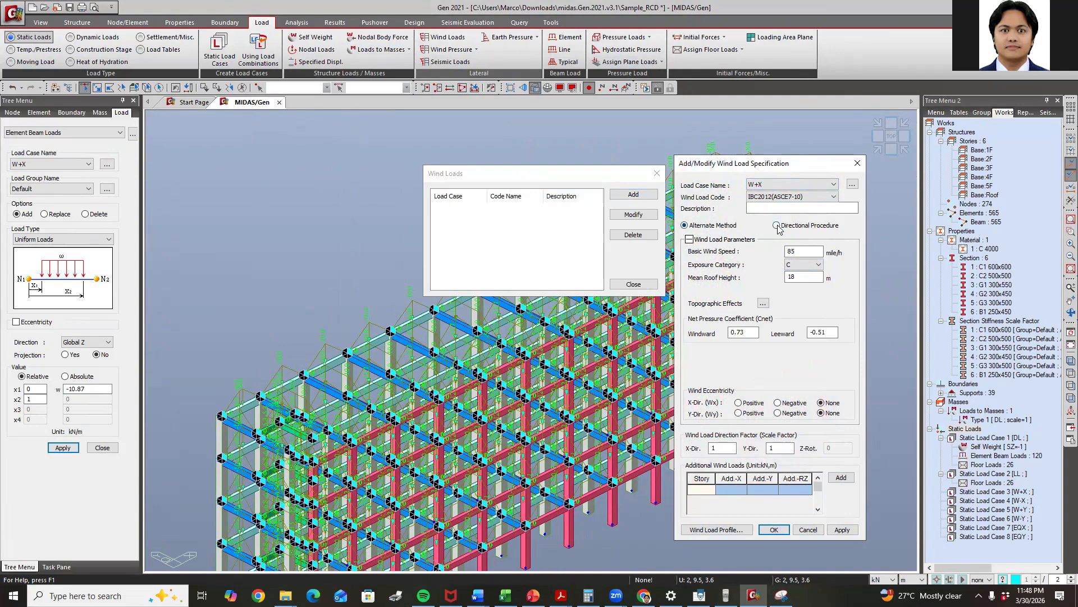
pyautogui.click(777, 225)
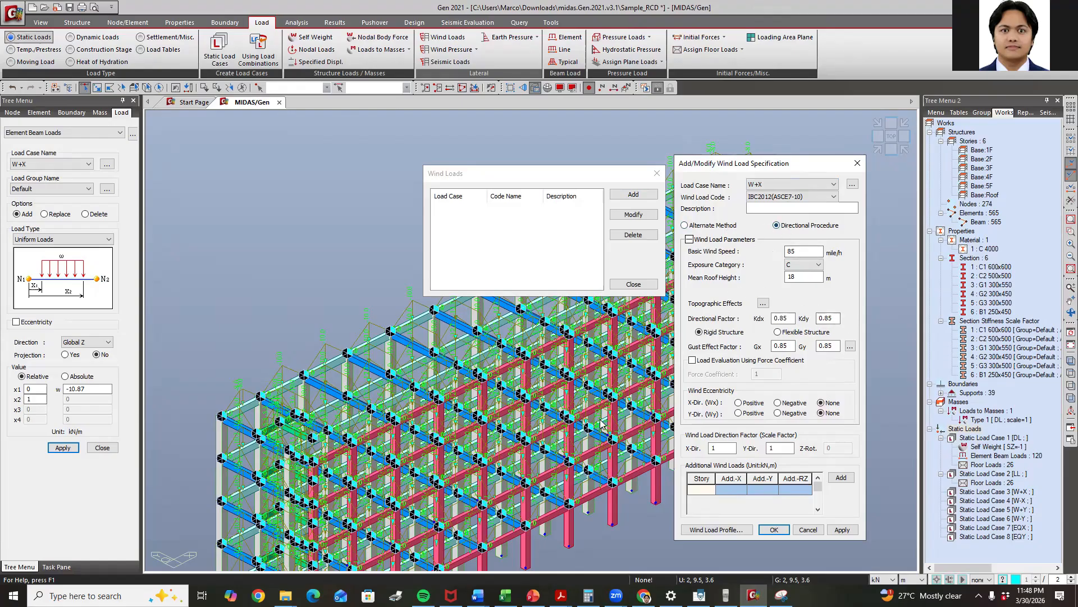
# Look up the wind load criteria in the PowerPoint lecture and, back in midas Gen, set the basic wind speed to 187.5 mile/h
pyautogui.click(533, 595)
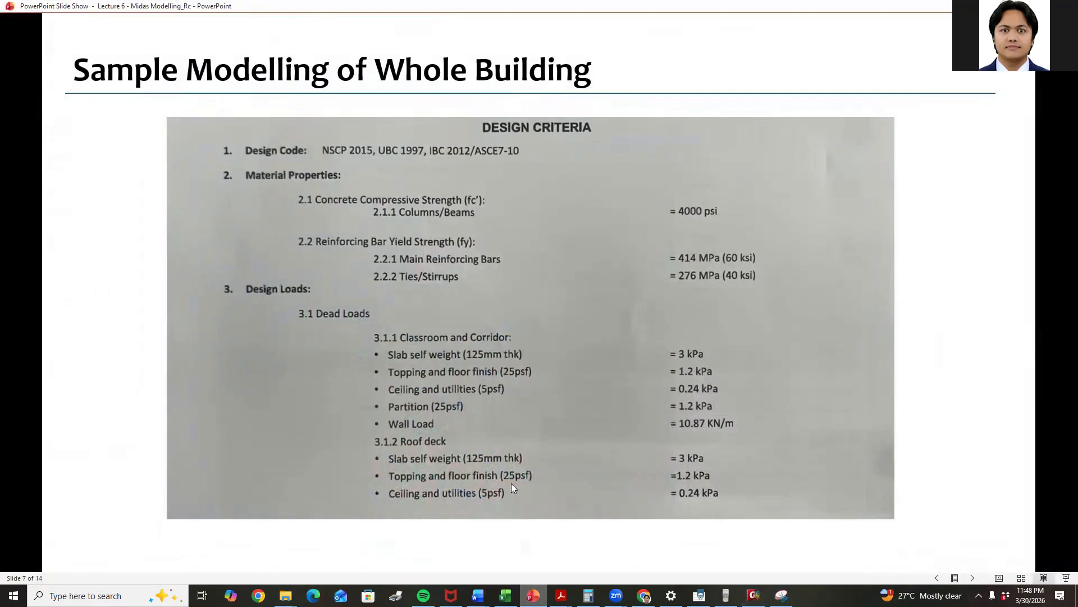
pyautogui.click(526, 287)
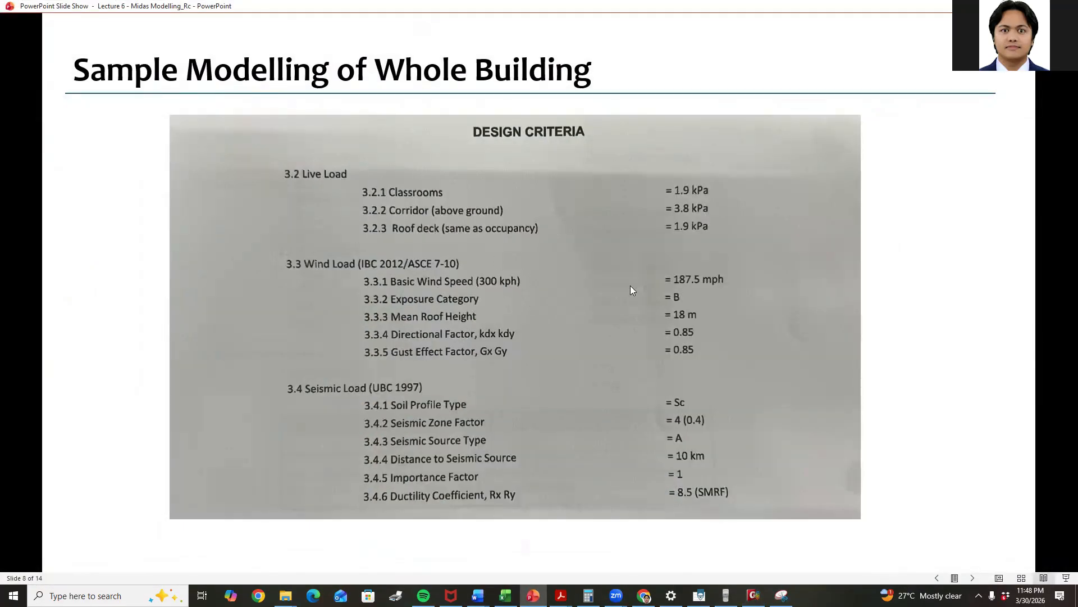
pyautogui.hotkey('alt', 'Tab')
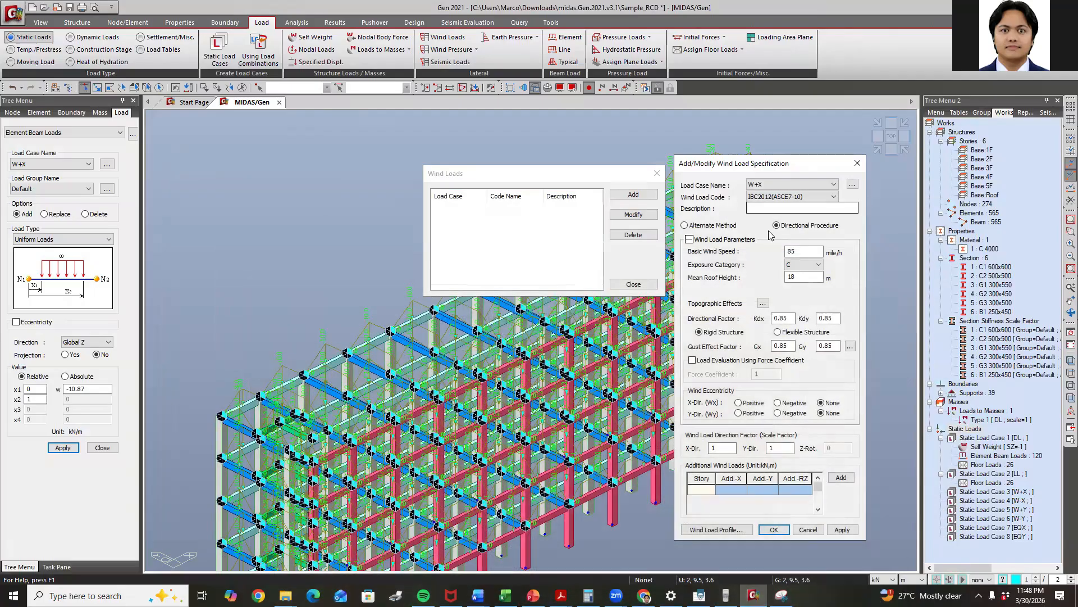
pyautogui.moveTo(802, 252); pyautogui.dragTo(746, 255)
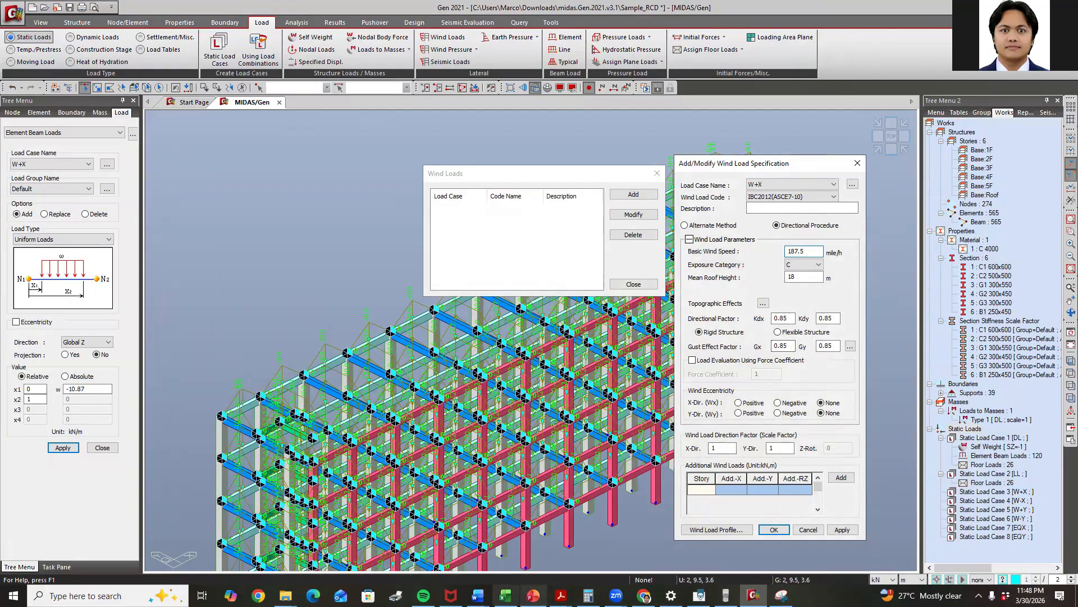
# Set the exposure category to B and compare the remaining wind parameters with the PowerPoint design criteria
pyautogui.click(533, 595)
pyautogui.hotkey('alt', 'Tab')
pyautogui.click(803, 264)
pyautogui.click(791, 279)
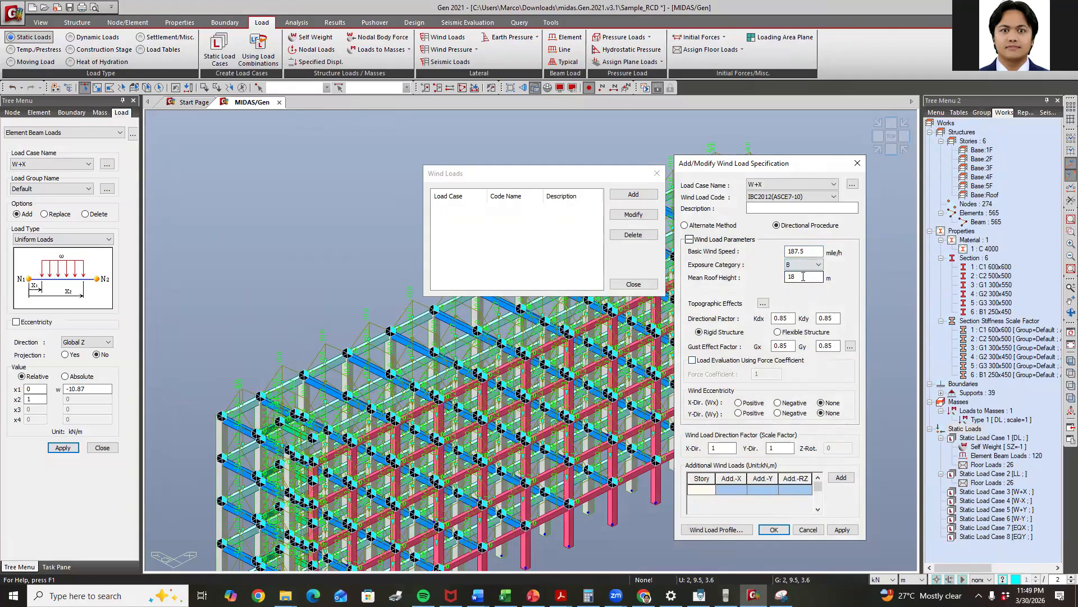
pyautogui.click(533, 596)
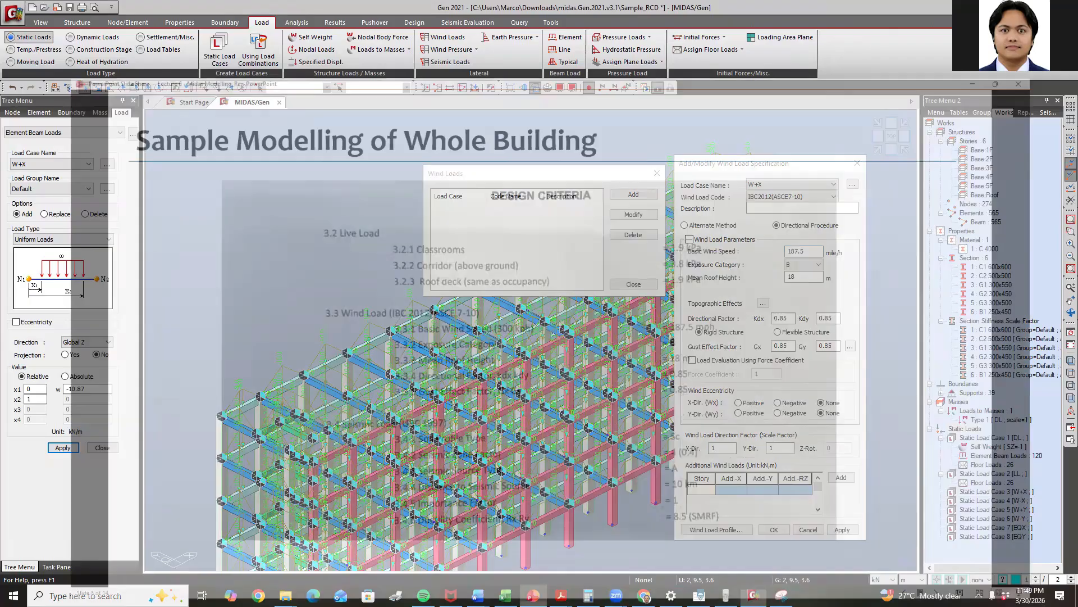
pyautogui.hotkey('alt', 'Tab')
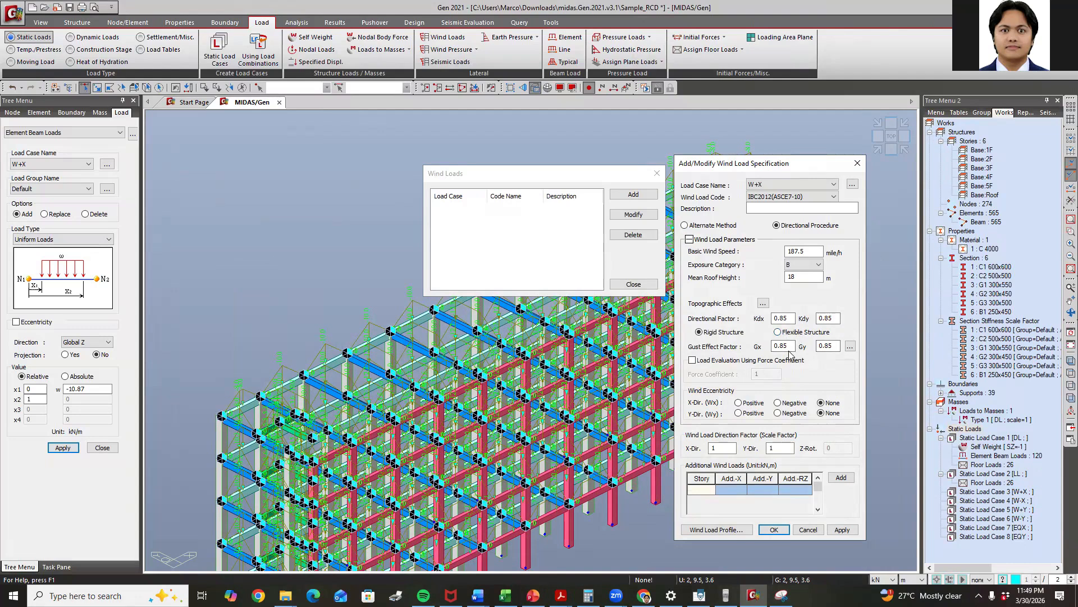
# Review the X-direction story force in the W+X wind load profile and close it
pyautogui.doubleClick(720, 448)
pyautogui.click(702, 530)
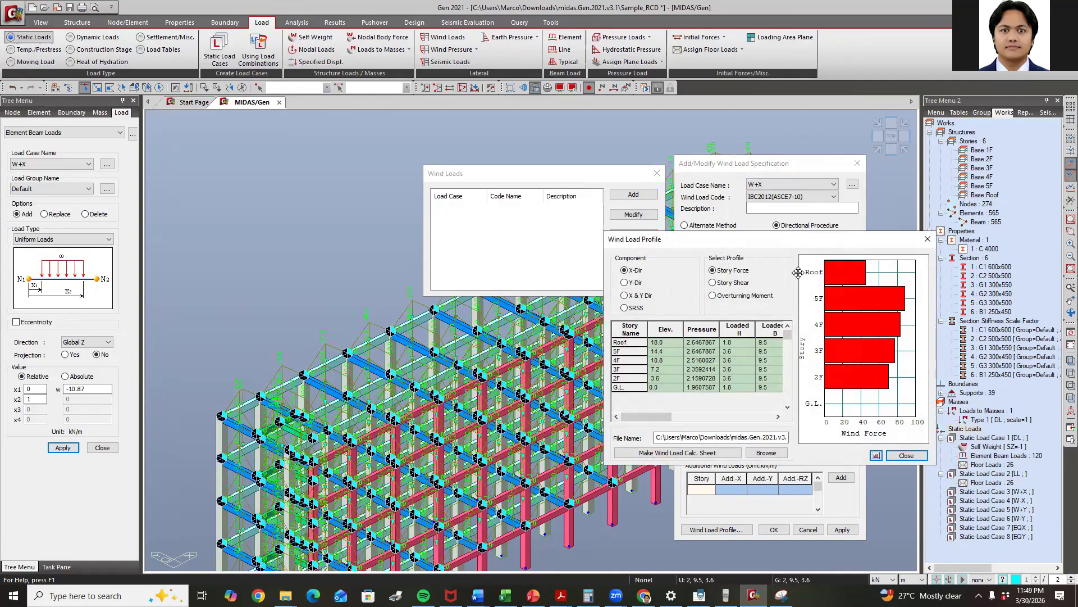
pyautogui.click(908, 455)
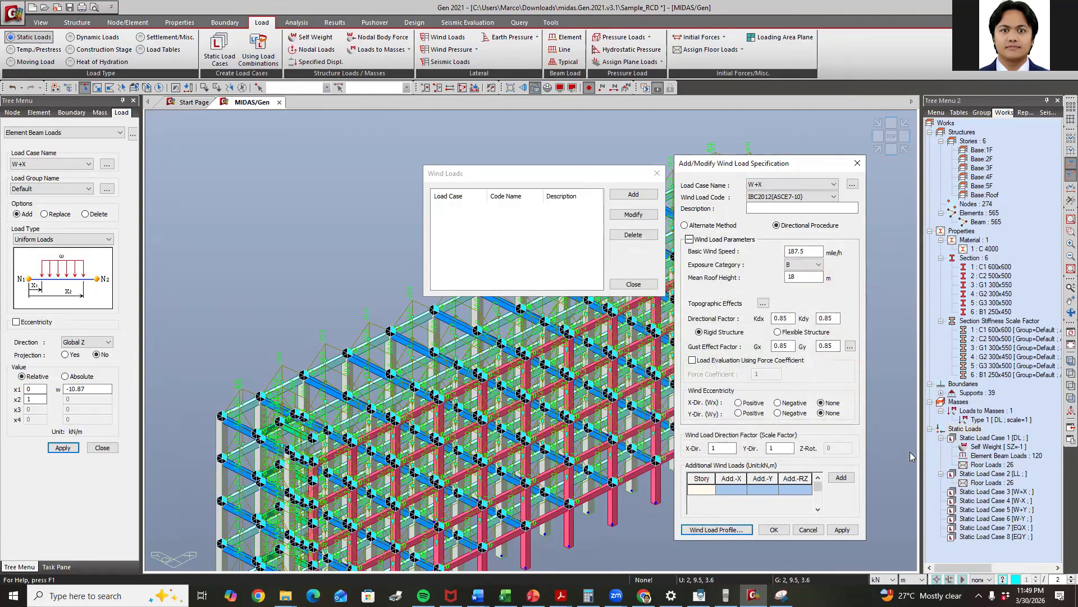
pyautogui.click(708, 530)
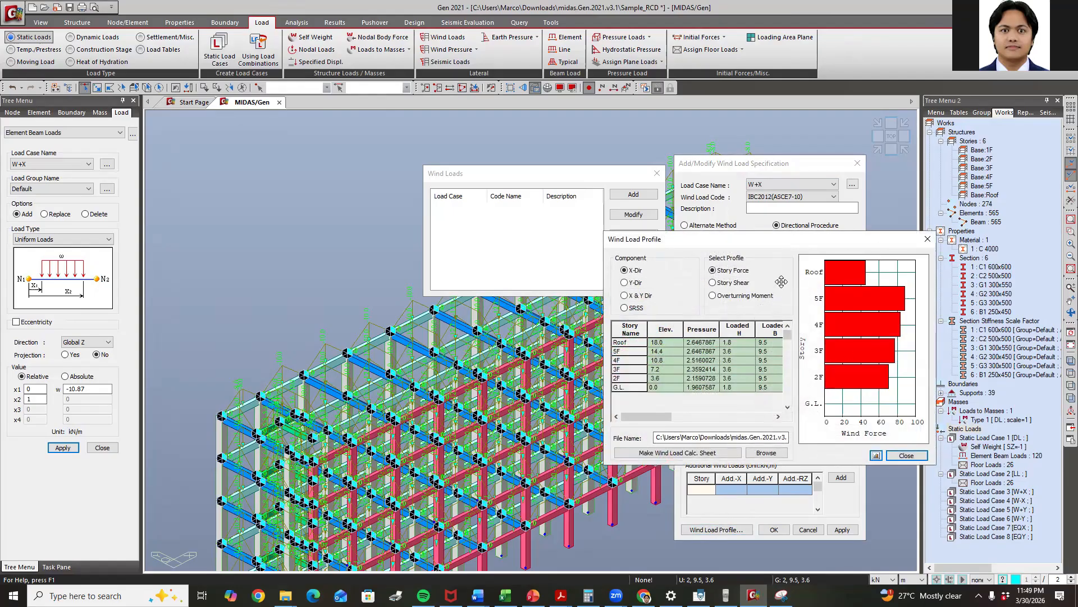
pyautogui.click(906, 455)
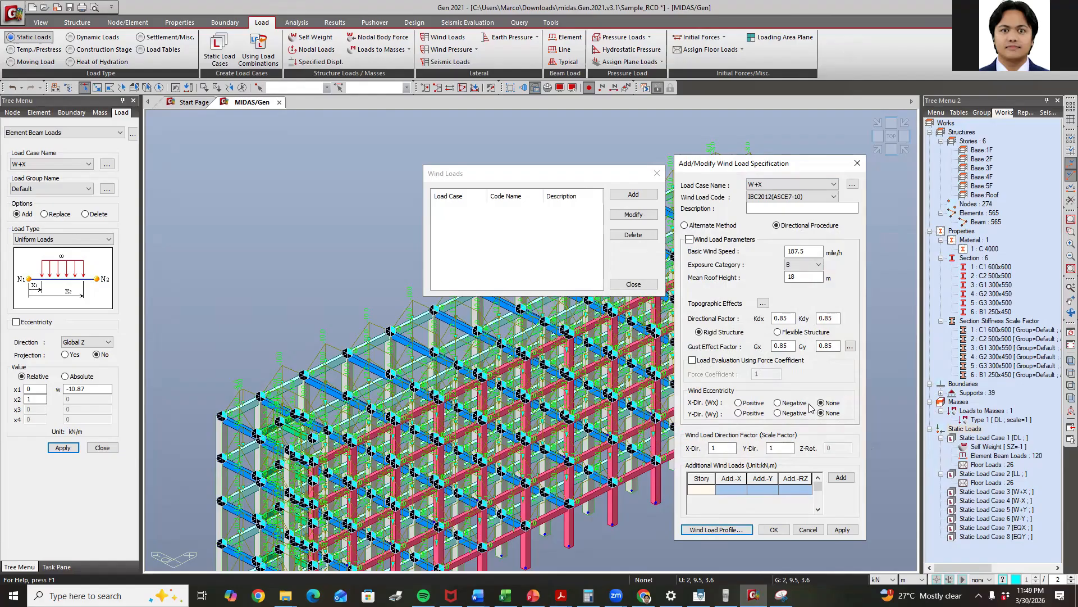
# Apply the W+X wind load specification to add it to the wind load list and close the specification
pyautogui.click(842, 530)
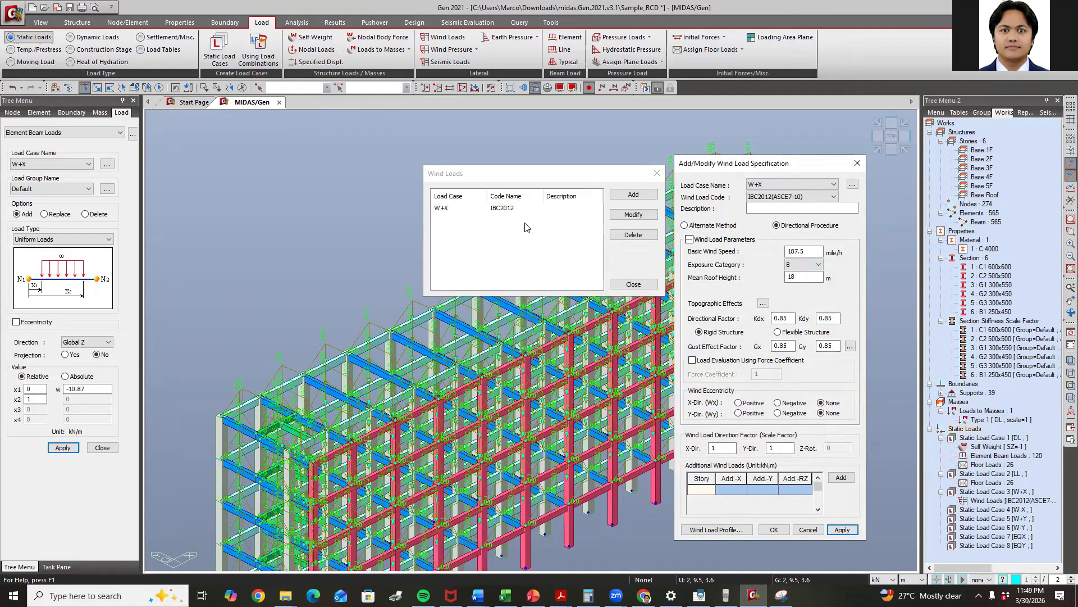
pyautogui.click(789, 186)
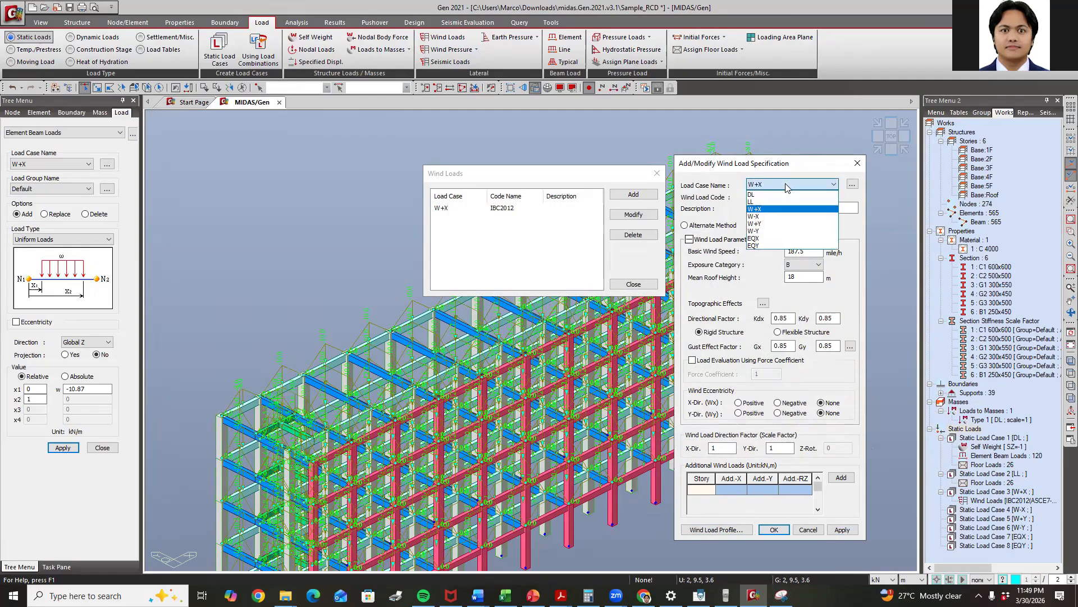
pyautogui.click(757, 216)
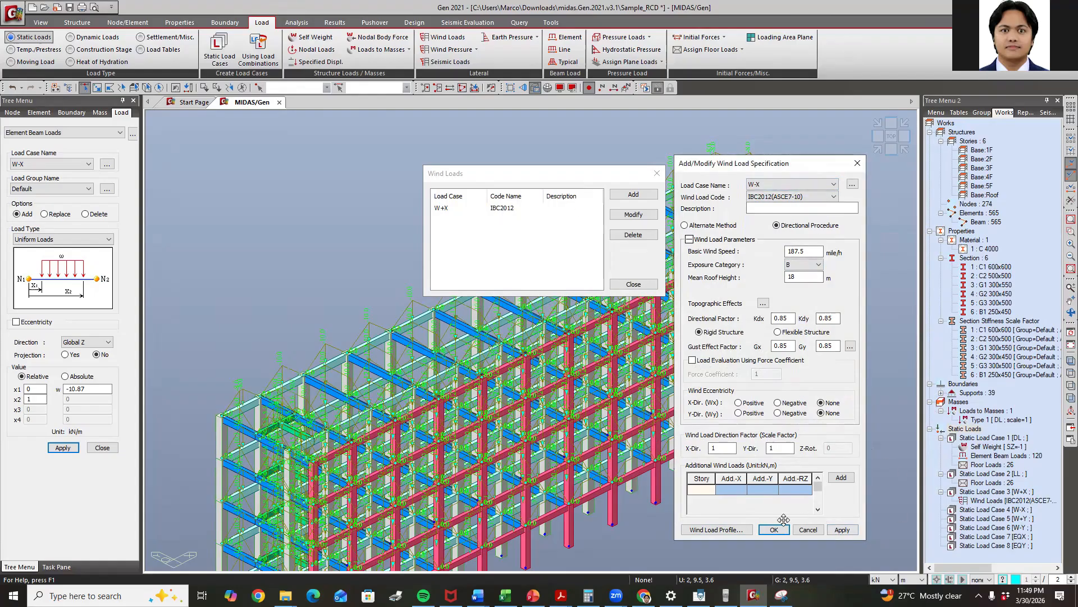
pyautogui.click(857, 163)
# Modify the W+X wind load so its direction scale factors are 1 in X and 0 in Y
pyautogui.click(494, 208)
pyautogui.click(621, 215)
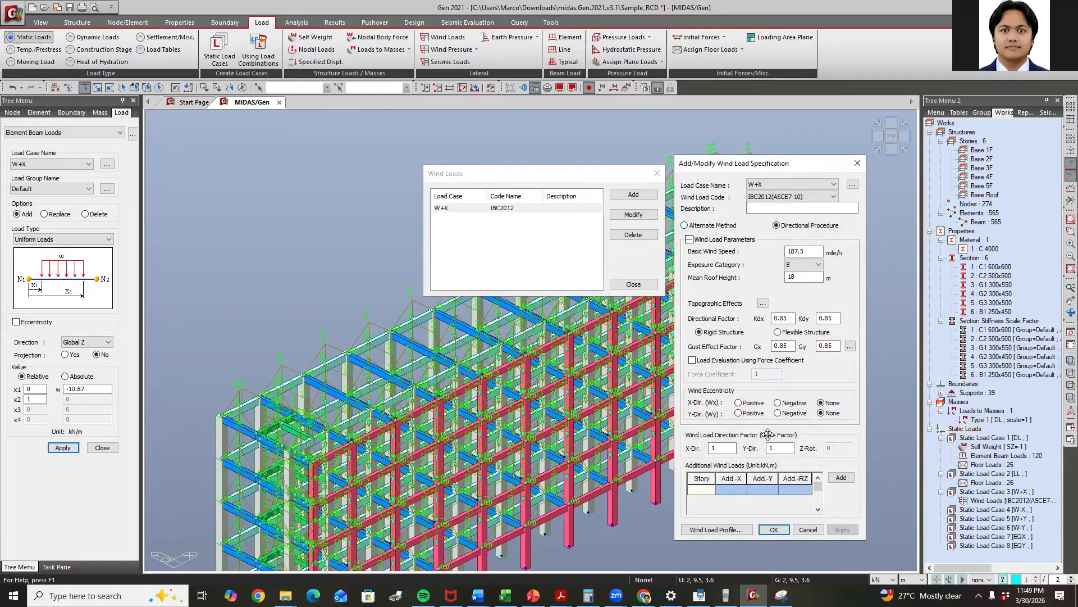
pyautogui.doubleClick(727, 447)
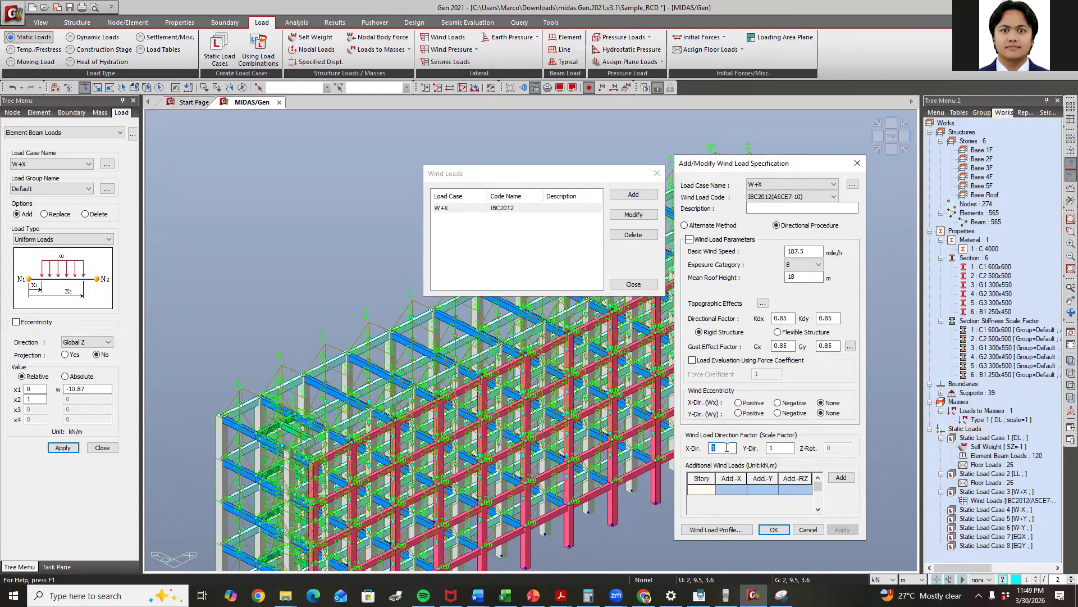
pyautogui.doubleClick(770, 449)
pyautogui.doubleClick(771, 448)
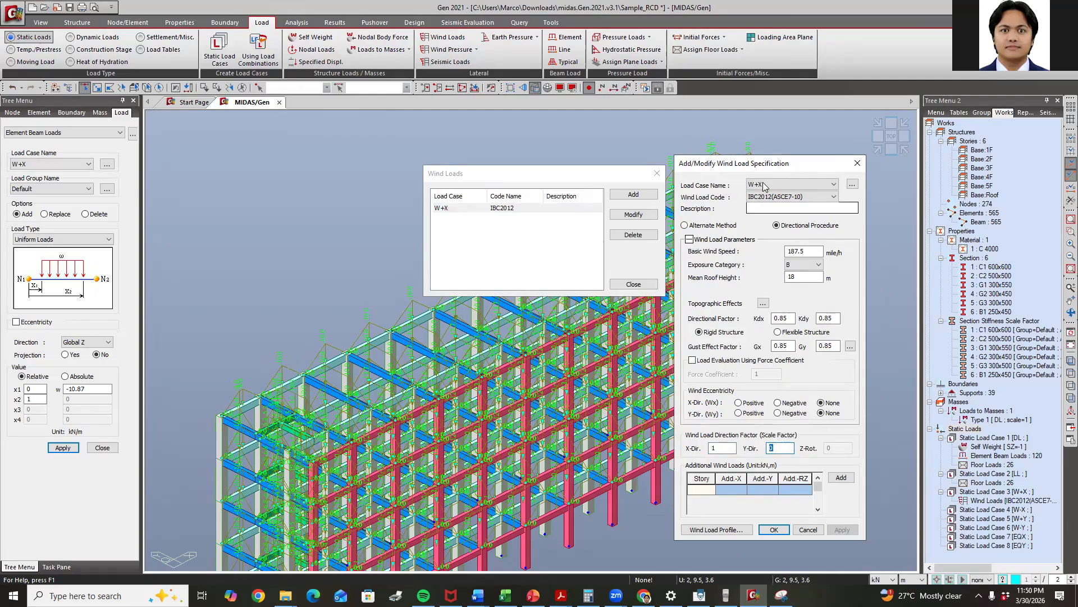
pyautogui.doubleClick(722, 450)
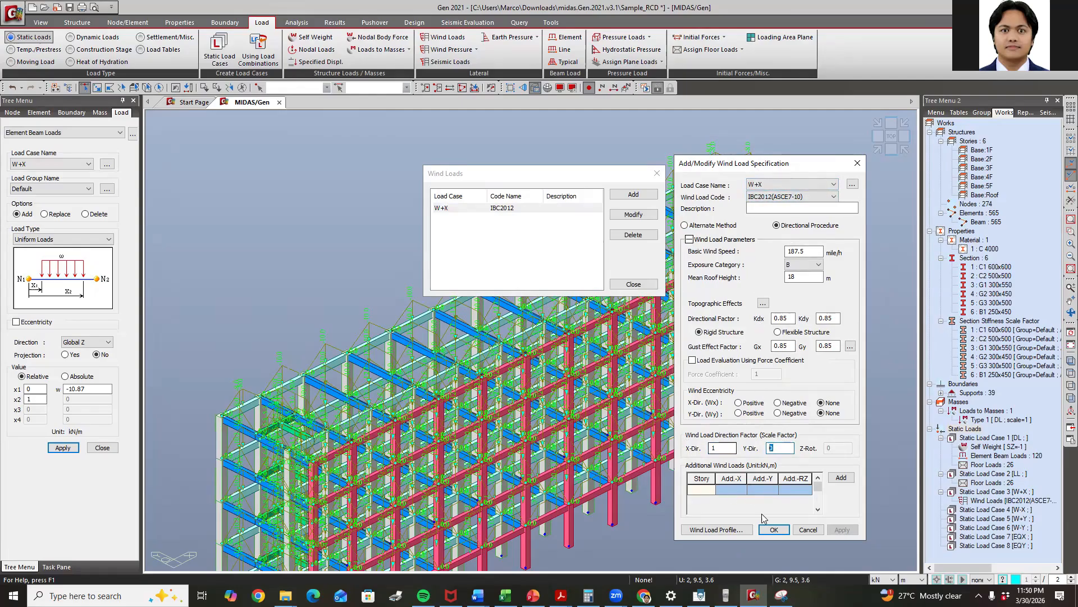
pyautogui.click(774, 530)
# Start a new IBC2012(ASCE7-10) wind load for load case W-X with a basic wind speed of 187.5 mile/h
pyautogui.click(633, 195)
pyautogui.click(796, 184)
pyautogui.click(759, 216)
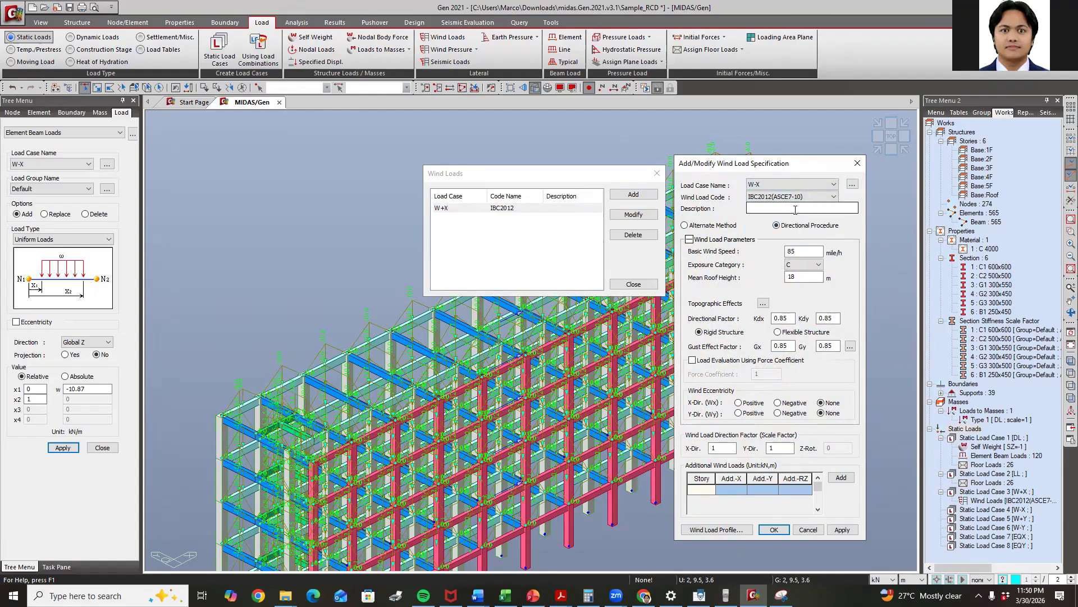
pyautogui.click(798, 197)
pyautogui.click(796, 206)
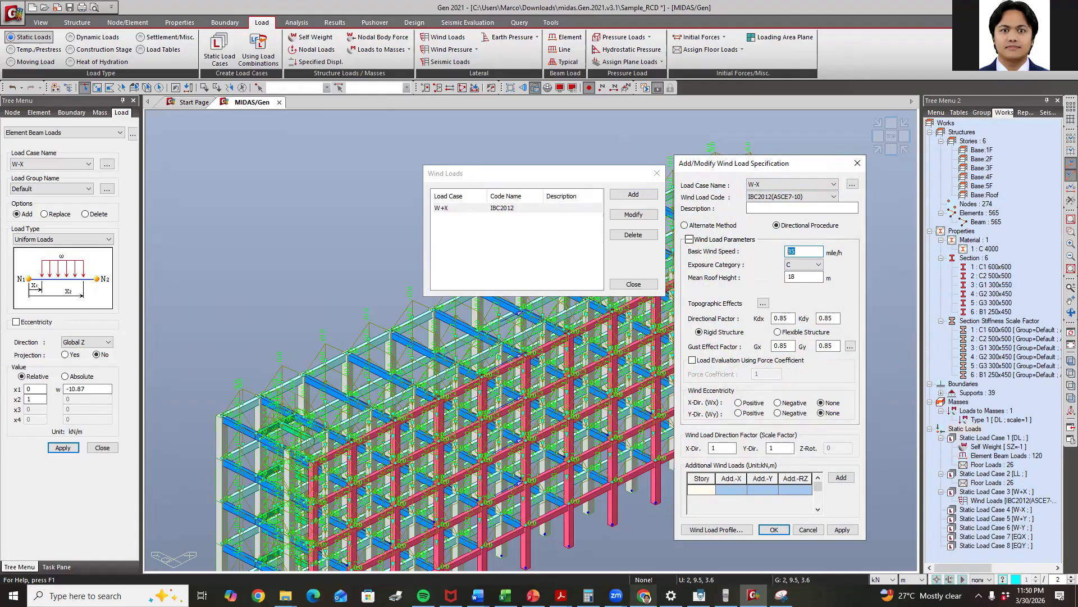
pyautogui.click(533, 595)
pyautogui.hotkey('alt', 'Tab')
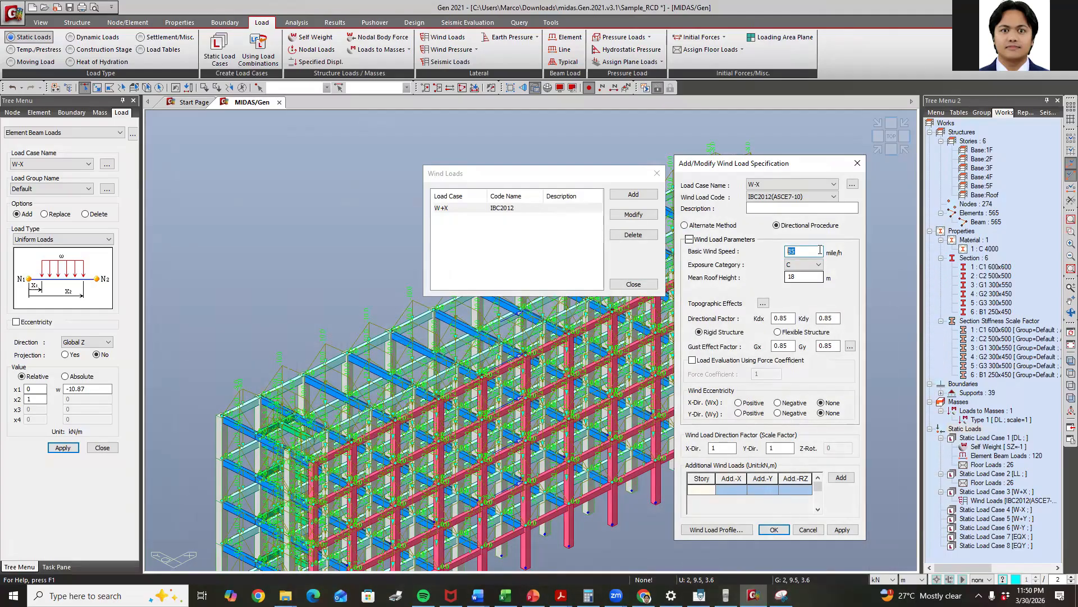
pyautogui.write('187.')
# Set the W-X exposure category to B and its wind load direction factors to -1 in X and 0 in Y
pyautogui.click(808, 266)
pyautogui.click(806, 280)
pyautogui.click(533, 594)
pyautogui.hotkey('alt', 'Tab')
pyautogui.click(808, 265)
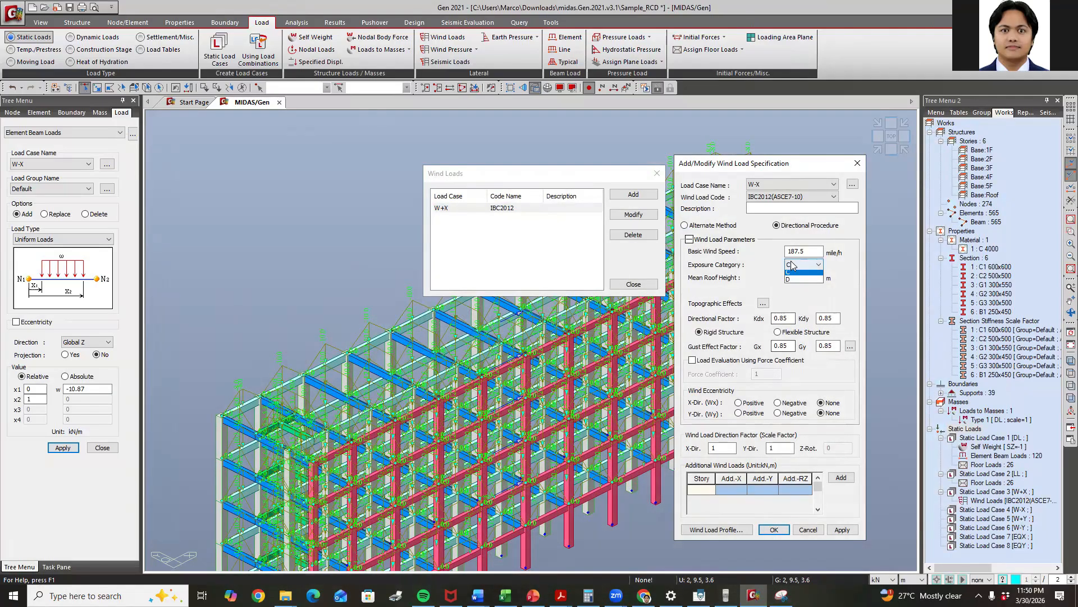
pyautogui.click(788, 275)
pyautogui.doubleClick(802, 277)
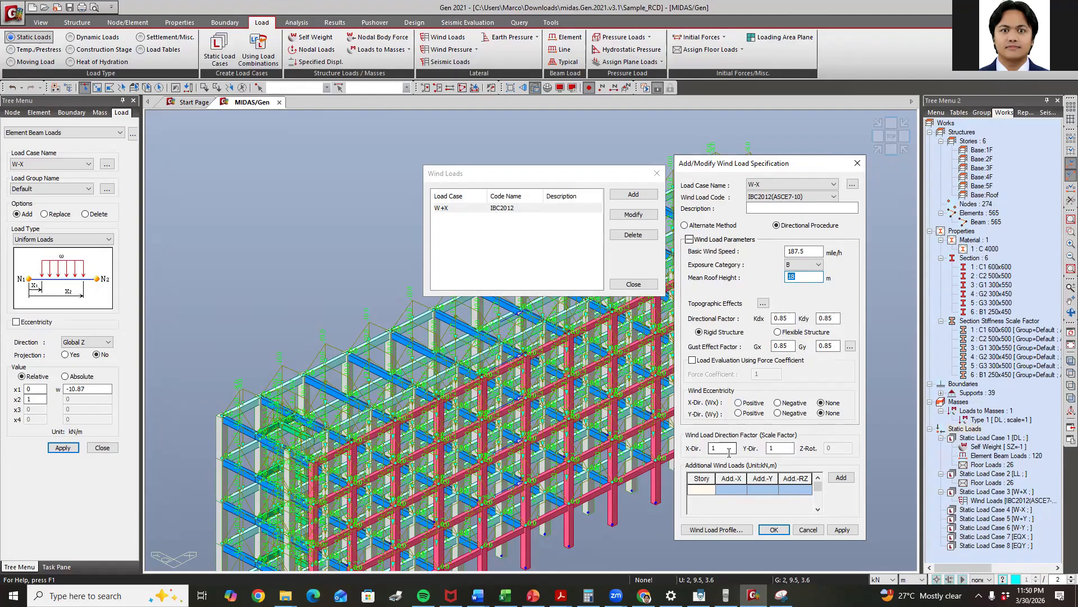
pyautogui.doubleClick(769, 449)
pyautogui.write('0')
pyautogui.hotkey('shift', 'Tab')
# Check the X- and Y-direction story forces in the W-X wind load profile and apply the wind load
pyautogui.click(720, 529)
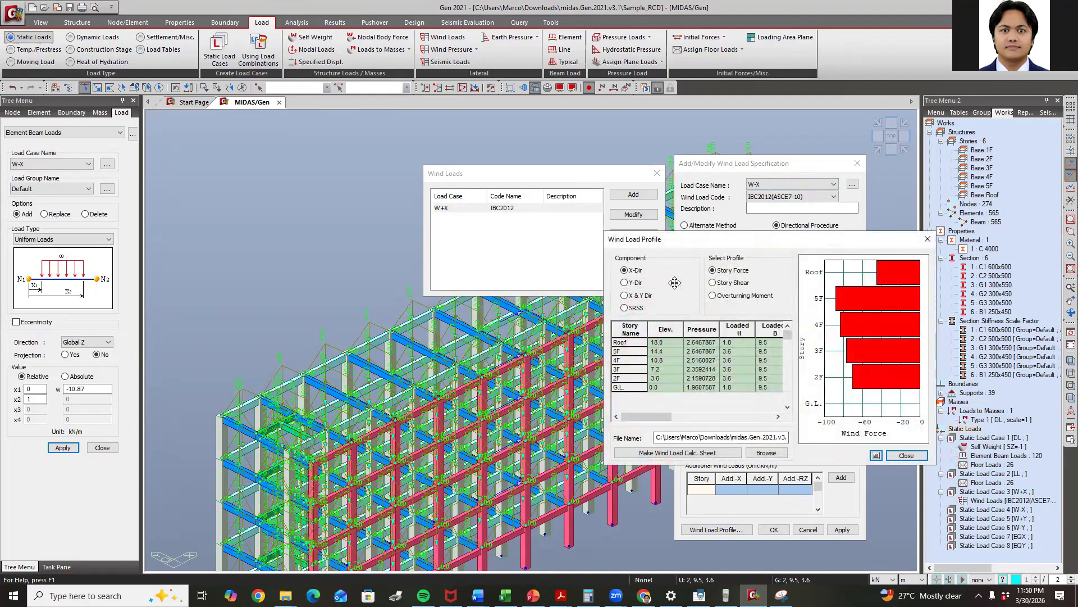
pyautogui.click(633, 283)
pyautogui.click(633, 272)
pyautogui.click(905, 456)
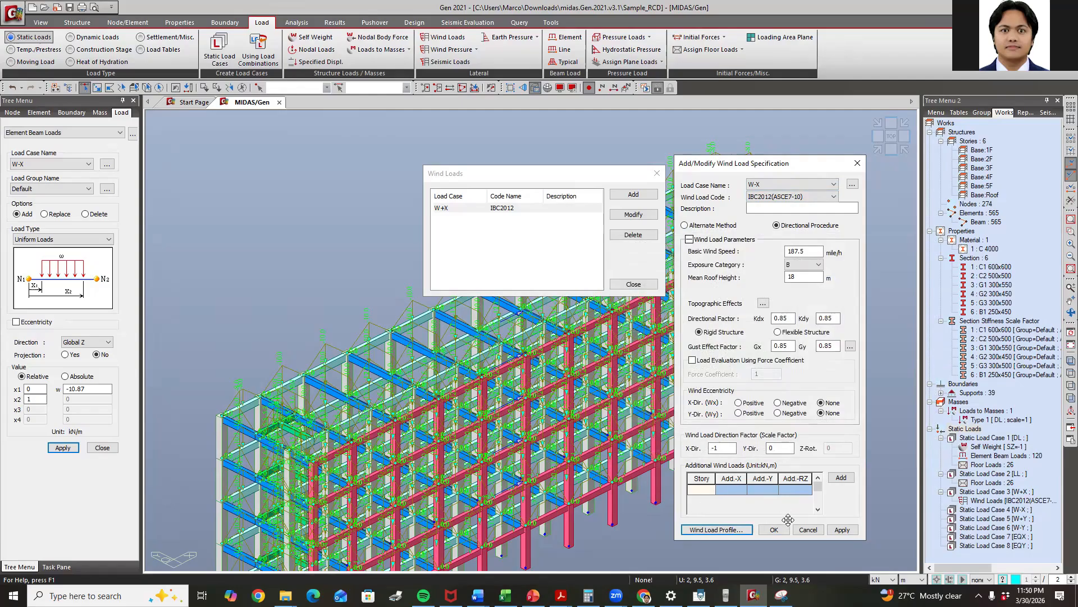
pyautogui.click(842, 529)
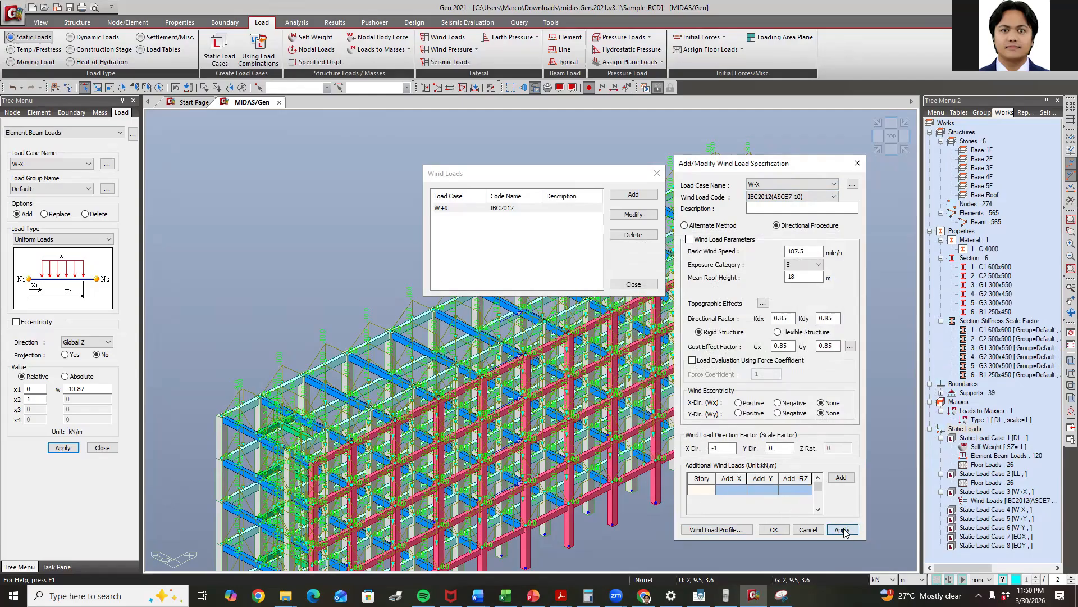
# Add a wind load for load case W+Y with direction factors of 0 in X and 1 in Y
pyautogui.click(783, 184)
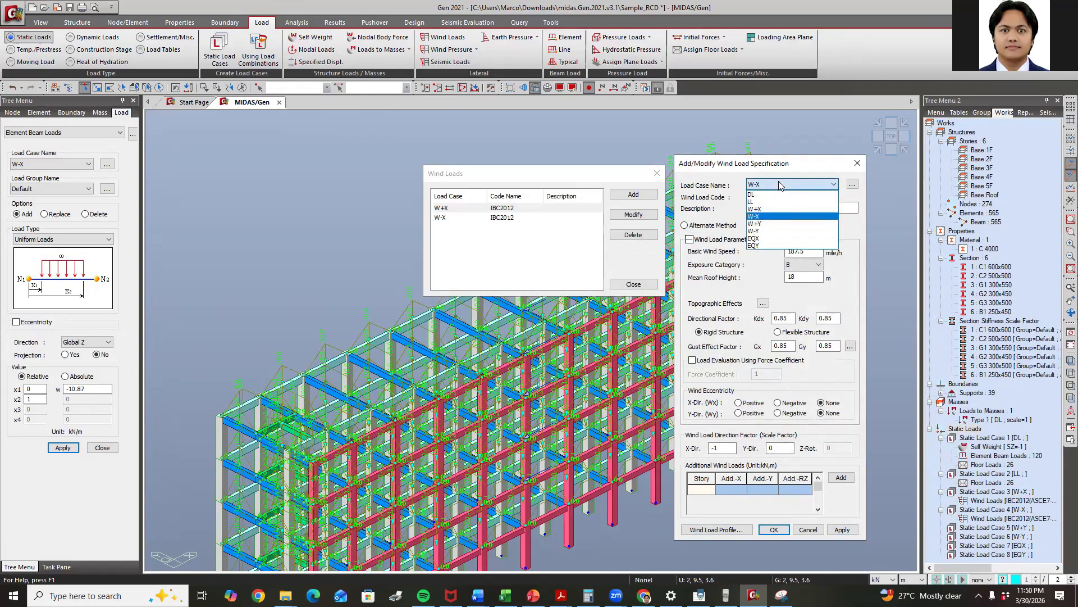
pyautogui.click(765, 226)
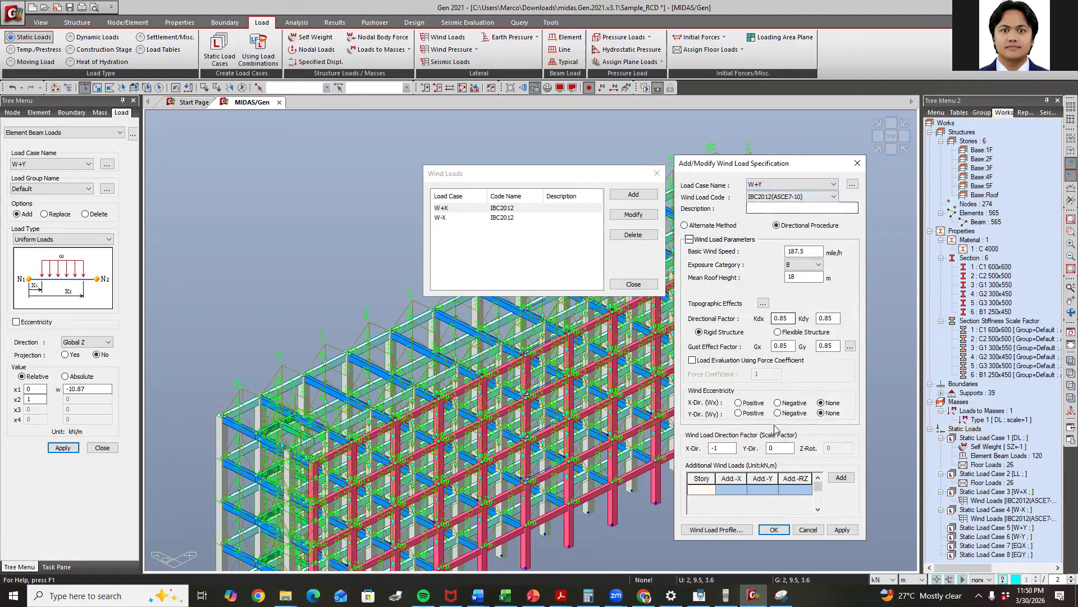
pyautogui.doubleClick(729, 449)
pyautogui.press('Tab')
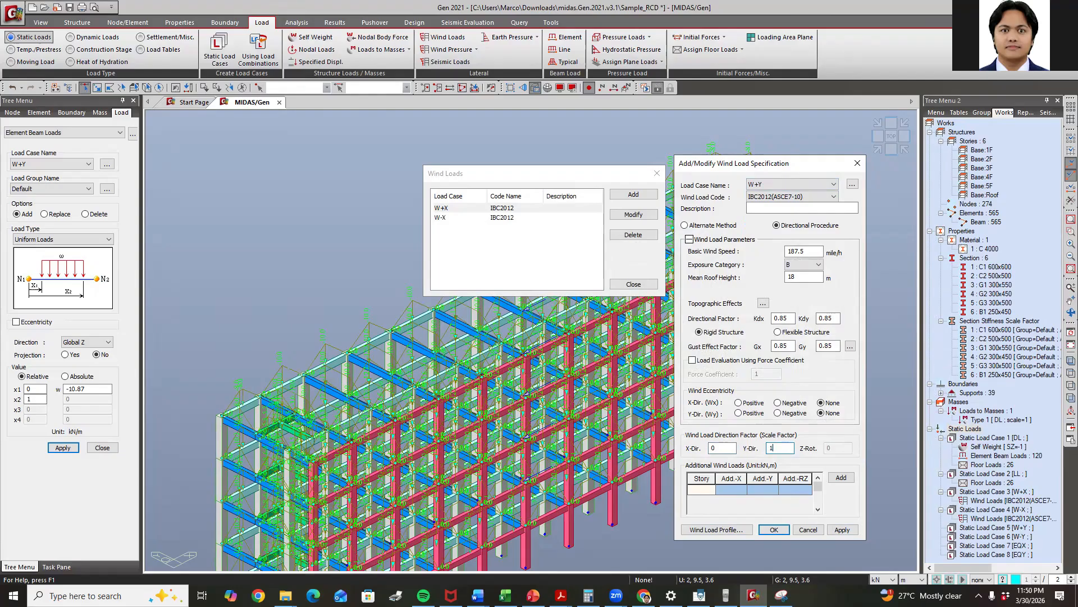
pyautogui.click(842, 529)
# Add a wind load for load case W-Y with direction factors of 0 in X and -1 in Y, and close the specification
pyautogui.click(764, 184)
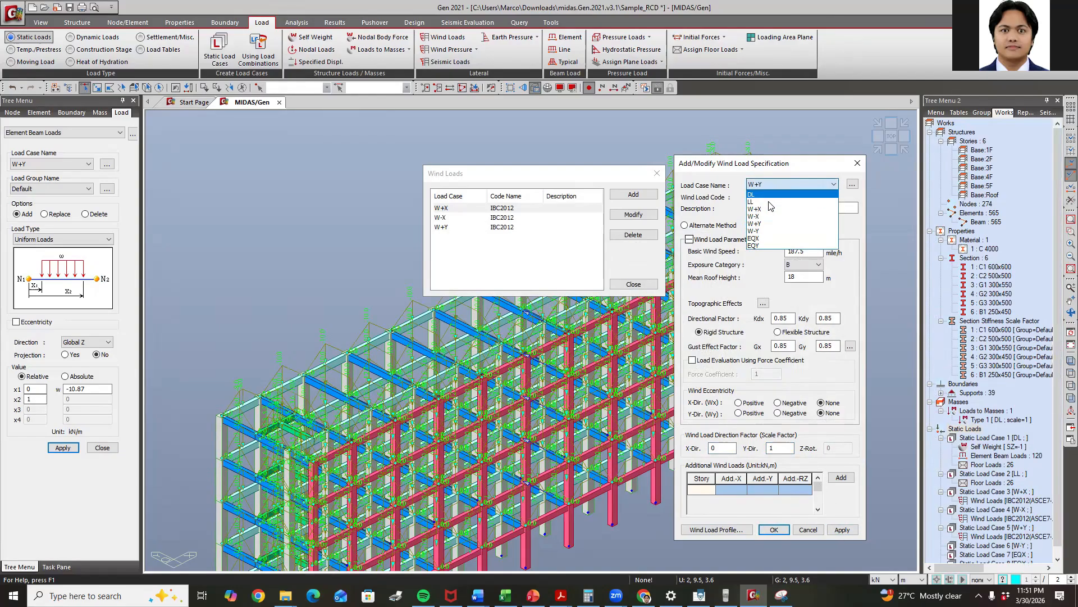
pyautogui.click(762, 230)
pyautogui.doubleClick(785, 449)
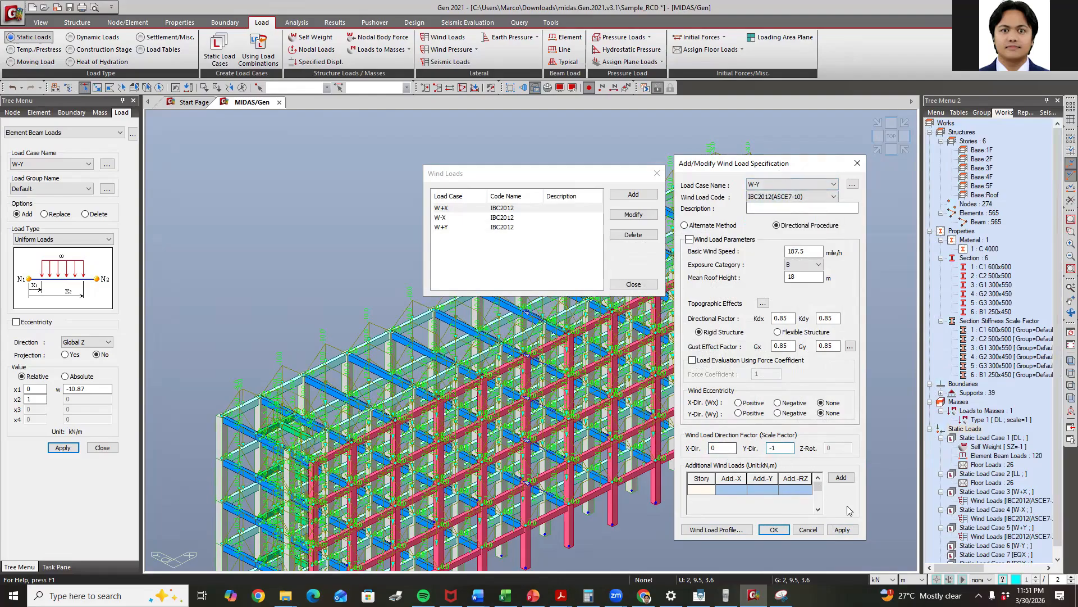
pyautogui.click(842, 530)
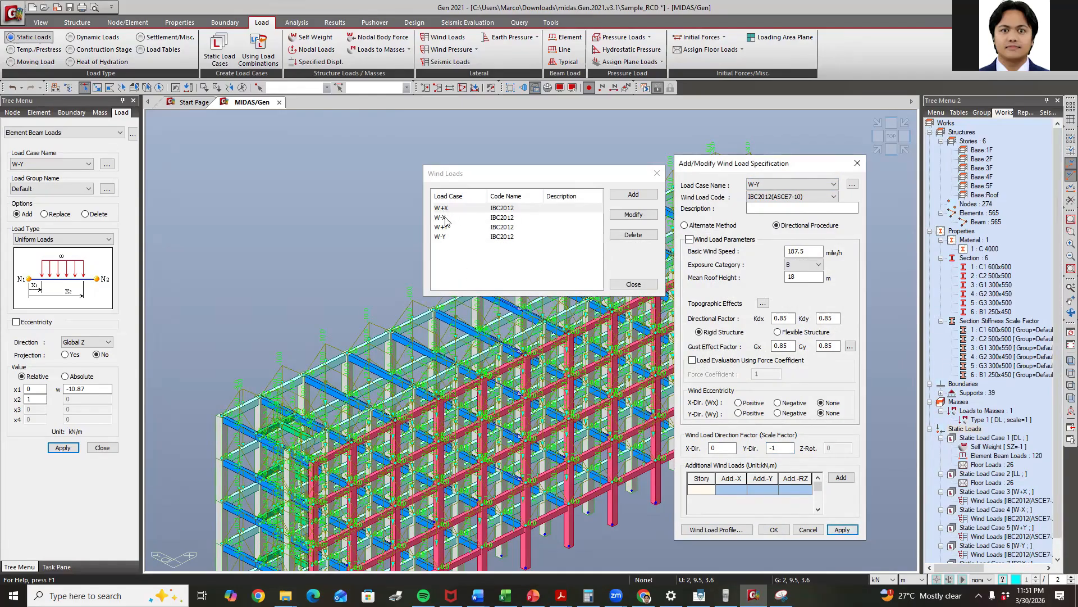
pyautogui.click(864, 163)
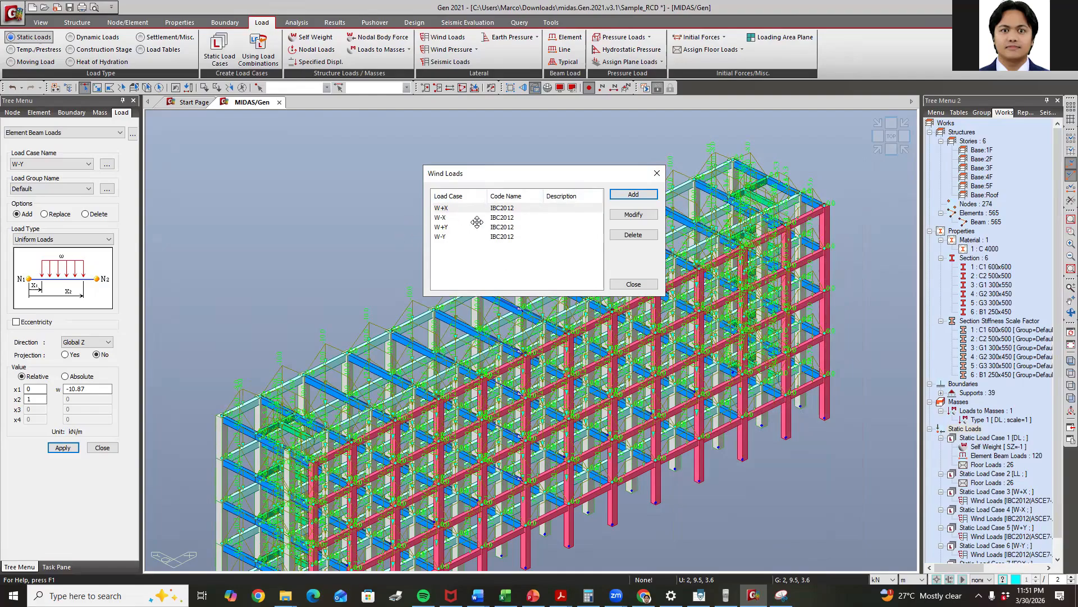
# Generate the wind load calculation sheet for W+X and examine its X- and Y-direction wind load generation data
pyautogui.click(504, 216)
pyautogui.click(503, 208)
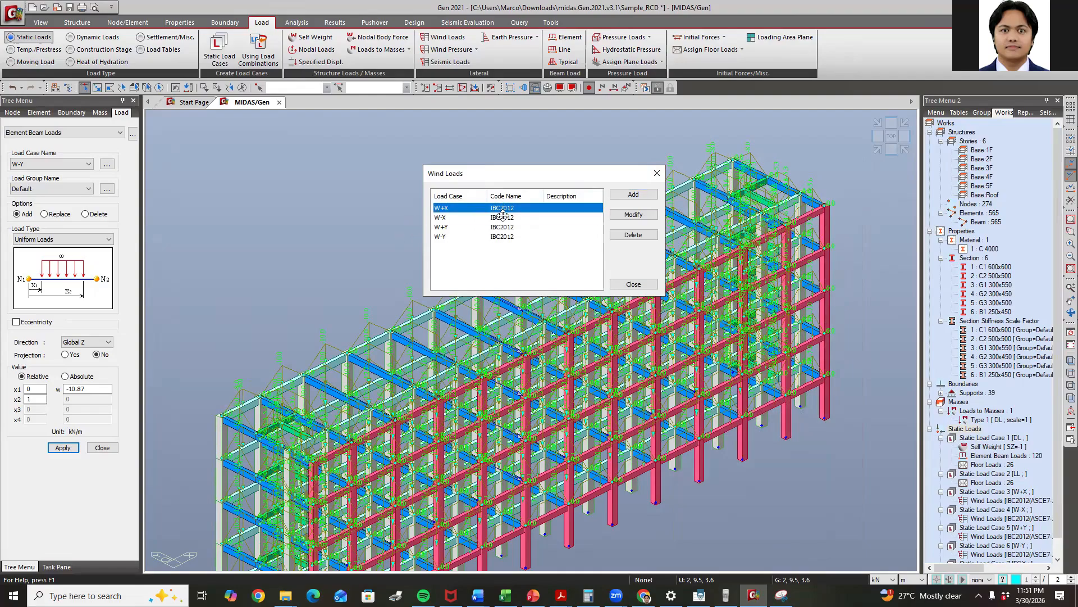
pyautogui.click(639, 216)
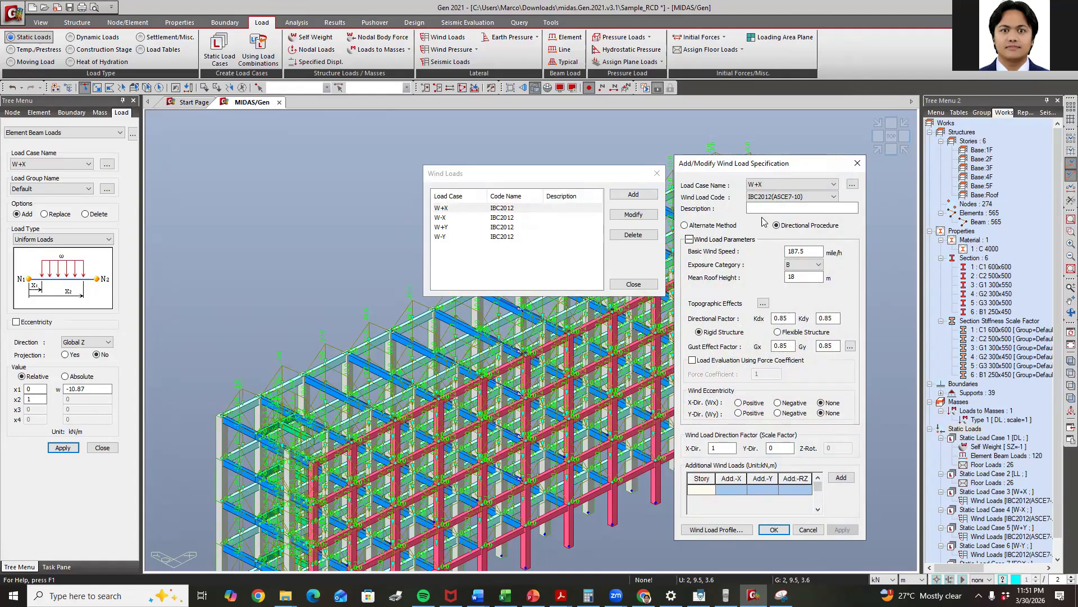
pyautogui.click(726, 529)
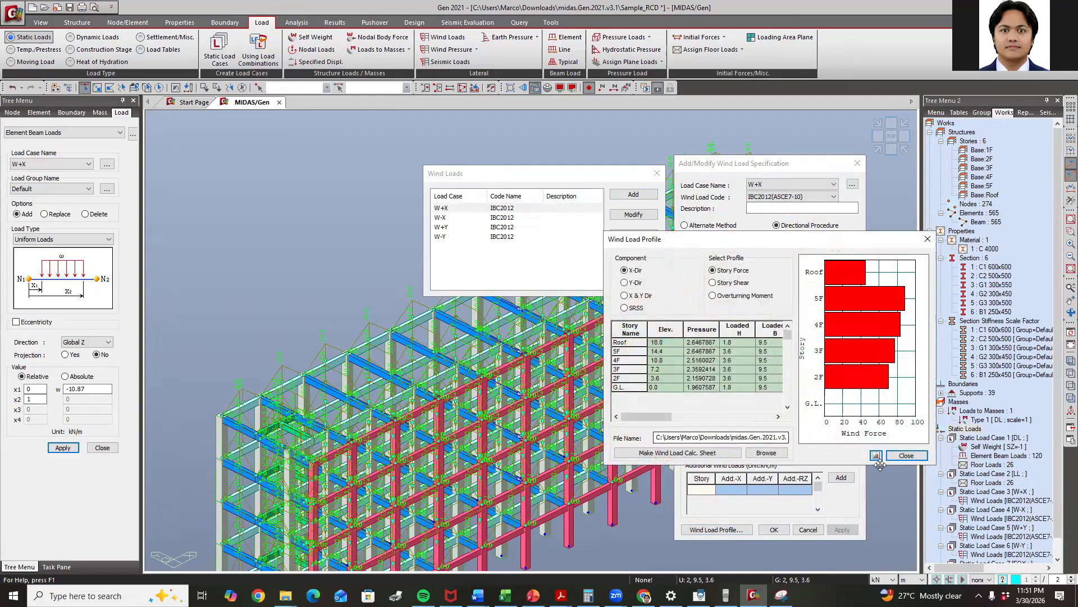
pyautogui.click(675, 453)
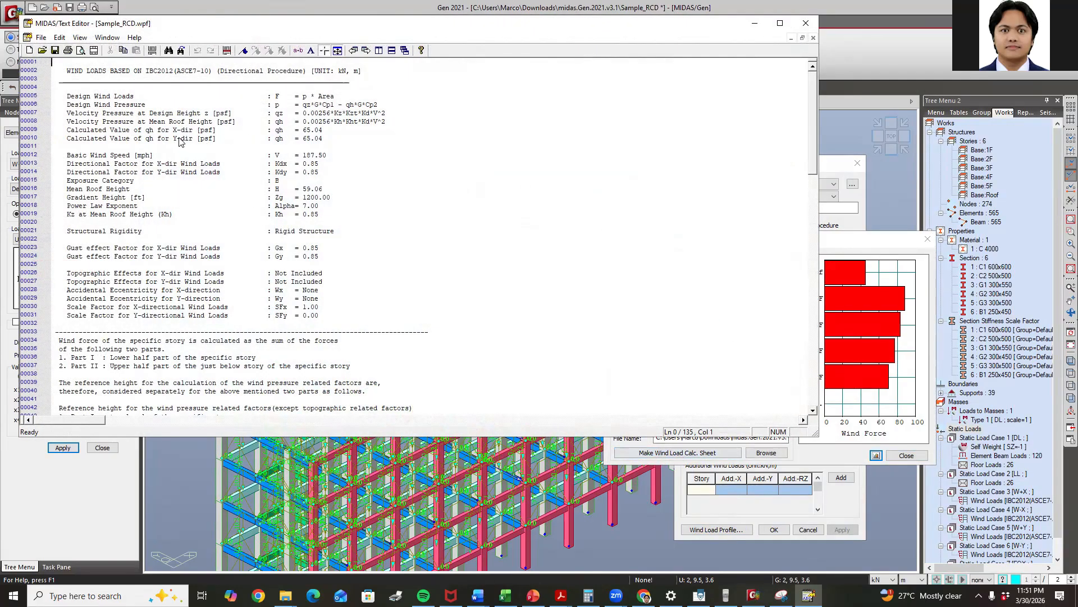
pyautogui.scroll(-20, 179, 140)
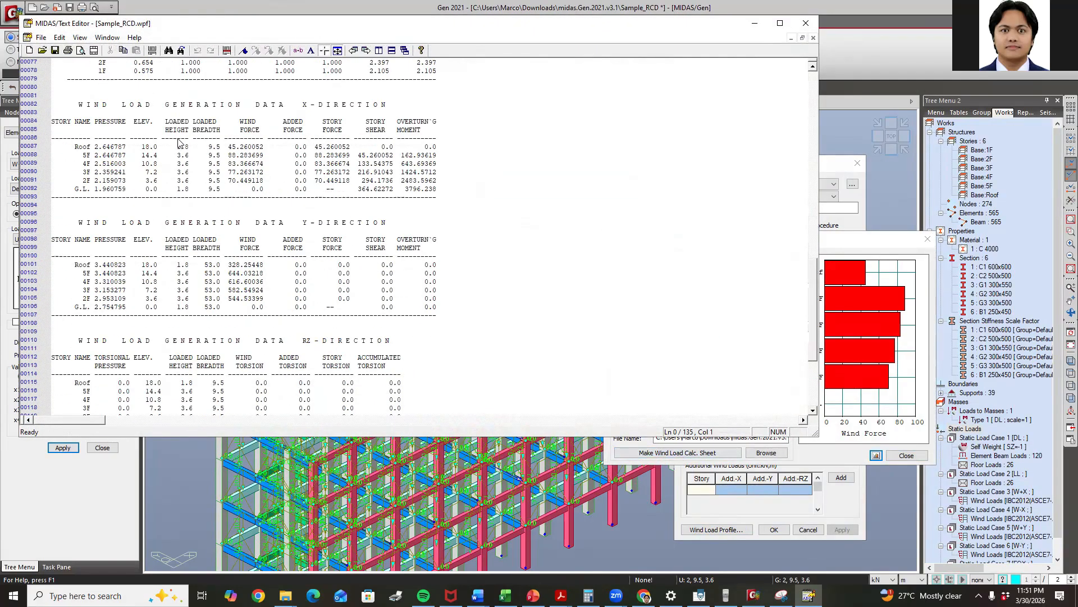
# Review the story forces and design parameters in the wind load calculation sheet, and close the sheet and the wind load dialogs
pyautogui.scroll(-8, 181, 136)
pyautogui.scroll(8, 190, 139)
pyautogui.moveTo(333, 150); pyautogui.dragTo(381, 191)
pyautogui.click(382, 191)
pyautogui.scroll(12, 382, 191)
pyautogui.scroll(14, 382, 191)
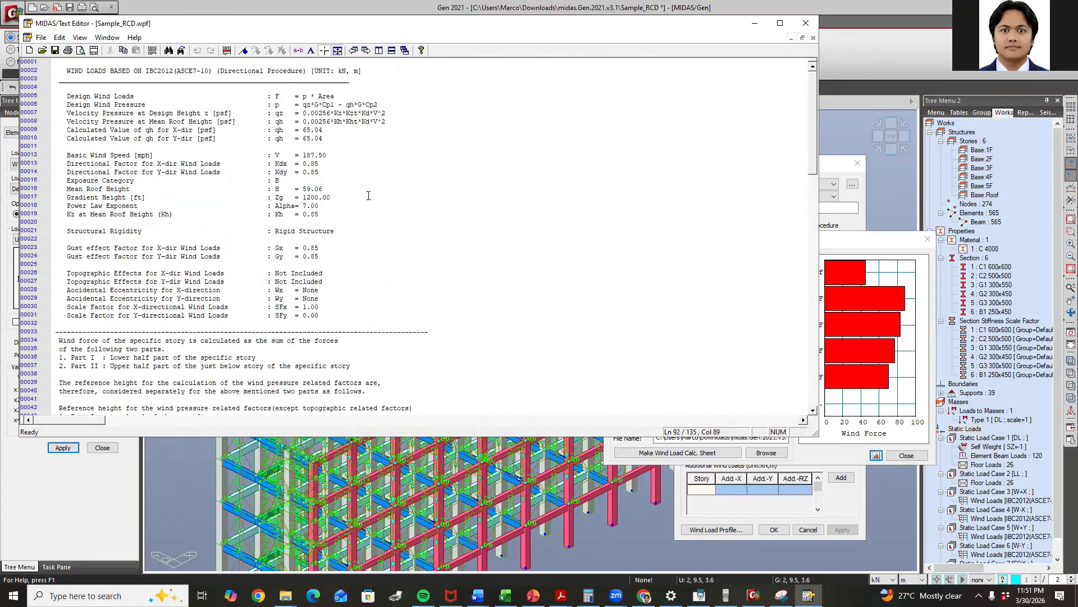
pyautogui.click(806, 23)
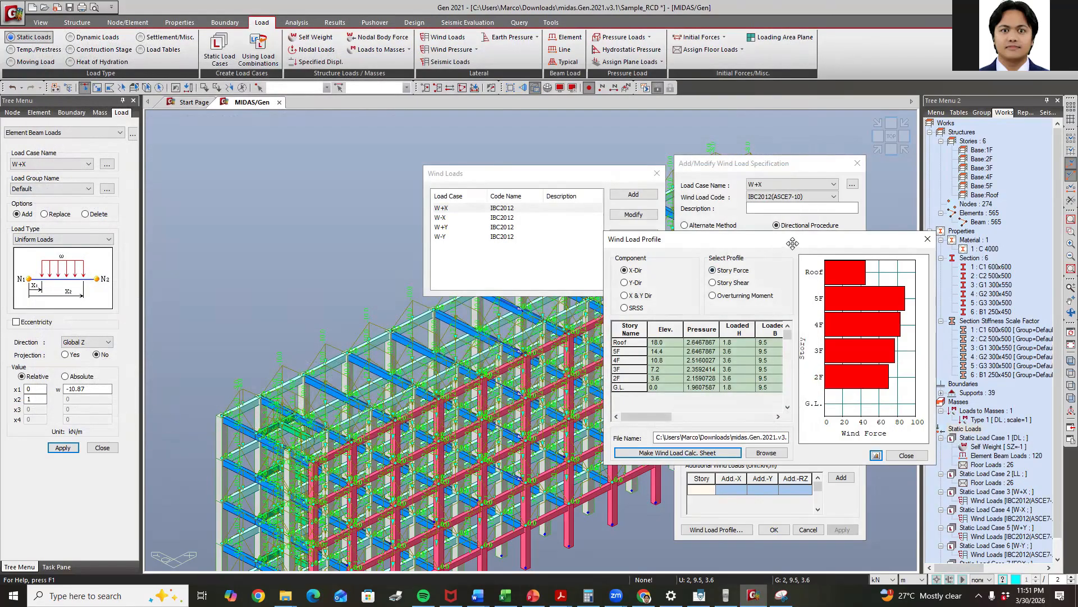
pyautogui.click(907, 455)
pyautogui.click(857, 163)
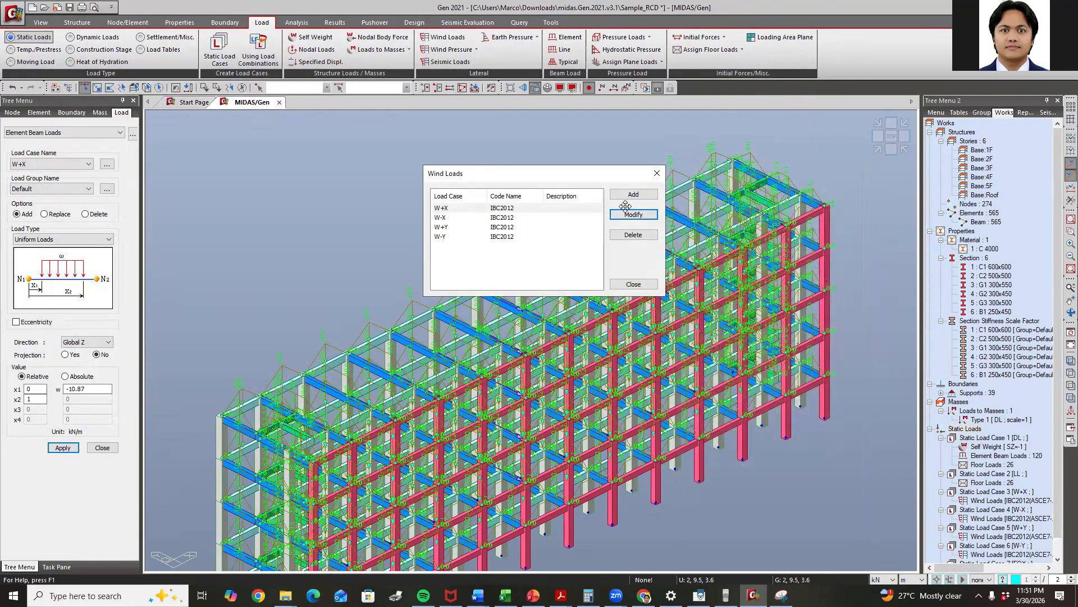
pyautogui.click(655, 174)
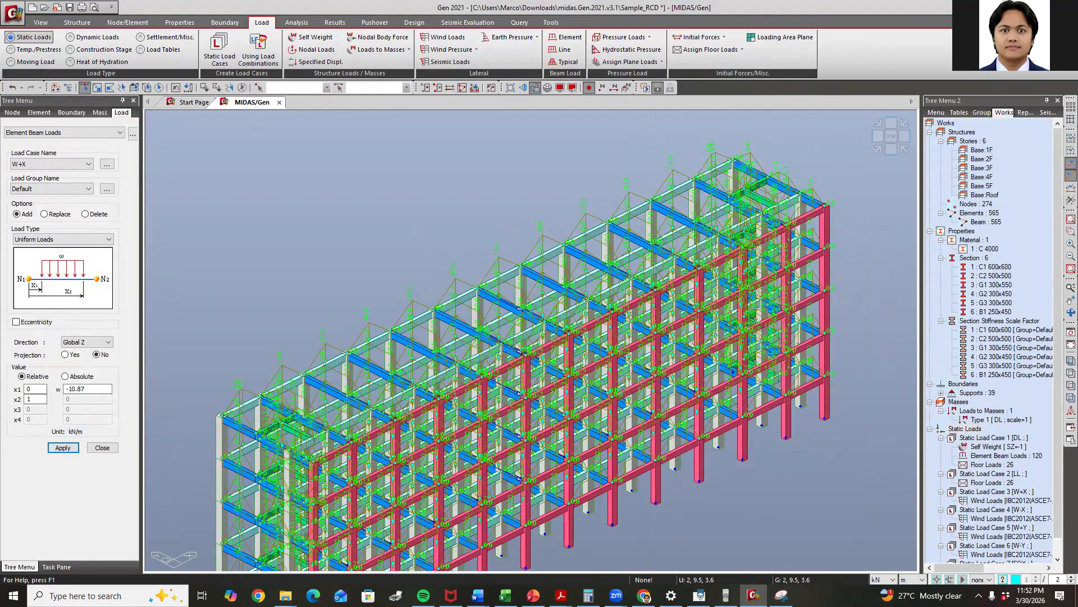
# Start a new static seismic load for load case EQX using the UBC(1997) seismic load code
pyautogui.click(447, 62)
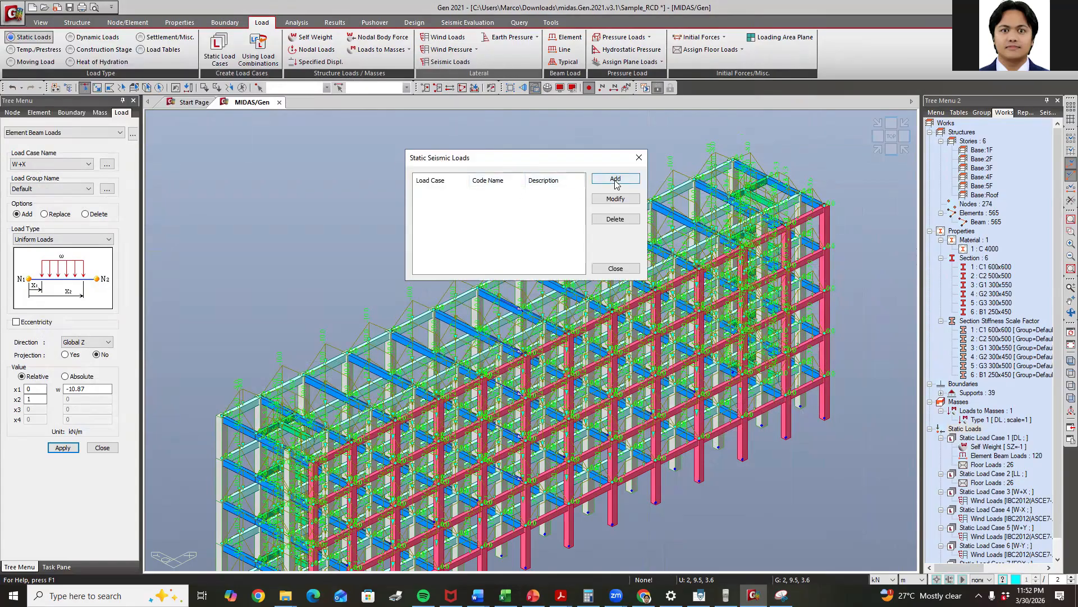
pyautogui.click(616, 179)
pyautogui.click(762, 178)
pyautogui.click(763, 178)
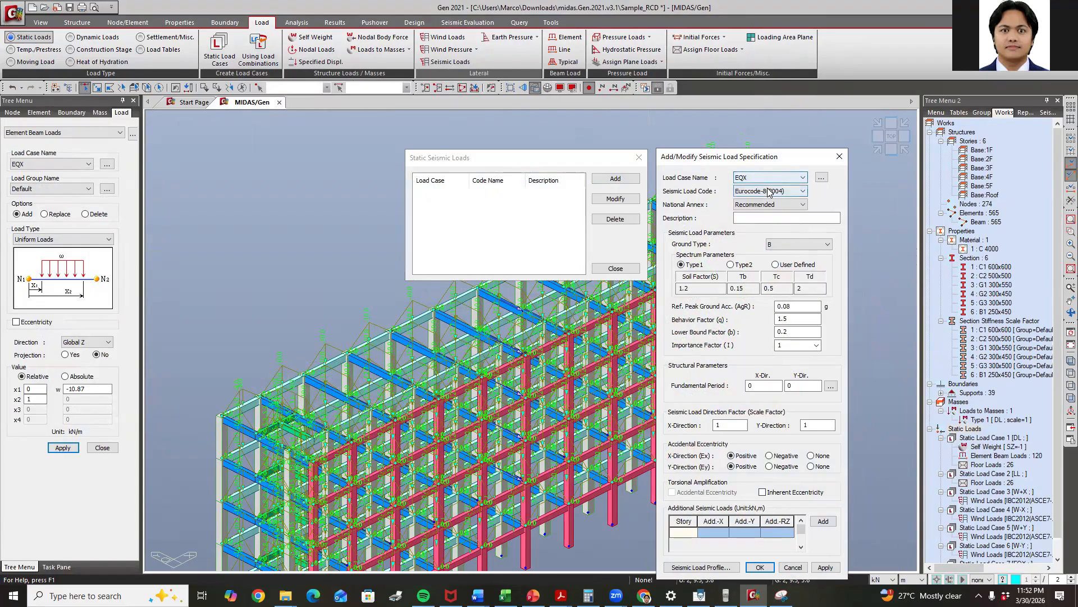
pyautogui.click(766, 191)
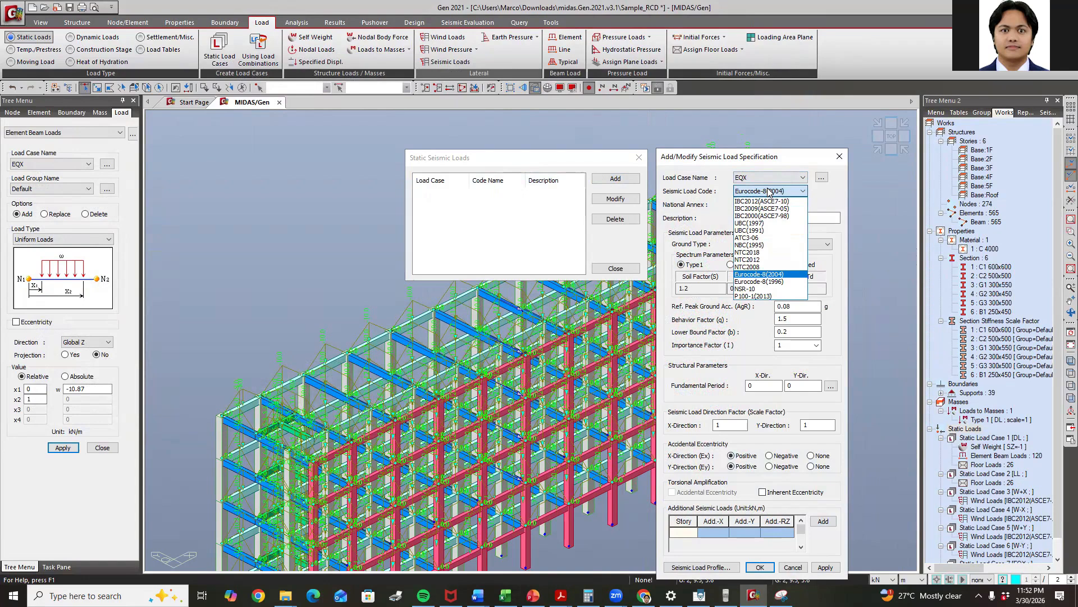
pyautogui.click(770, 224)
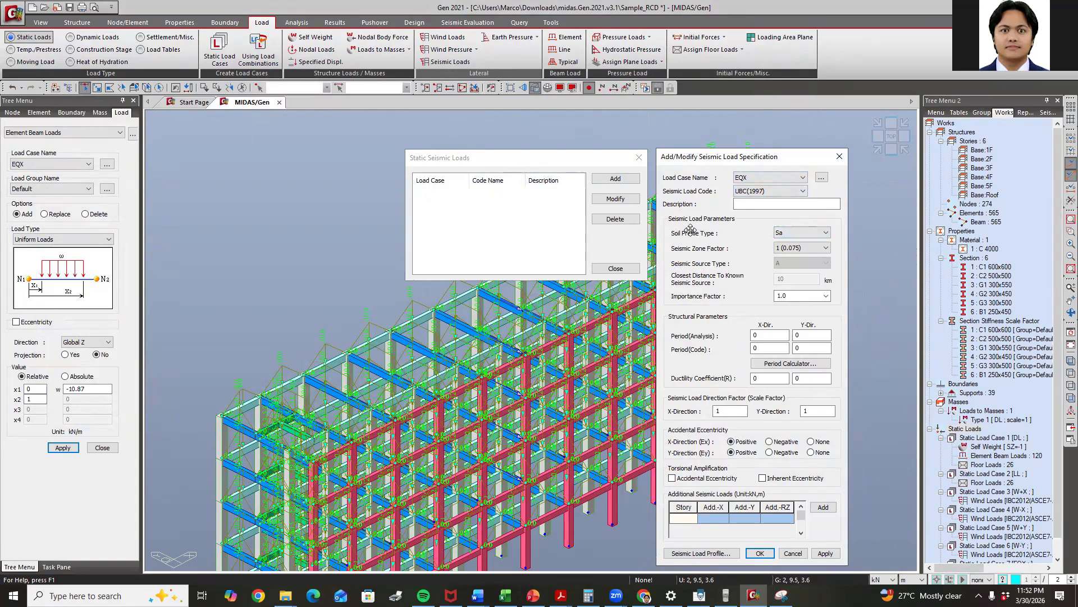
# Set the soil profile type to Sc and the seismic zone factor to 4 (0.40), following the design criteria slide
pyautogui.click(805, 233)
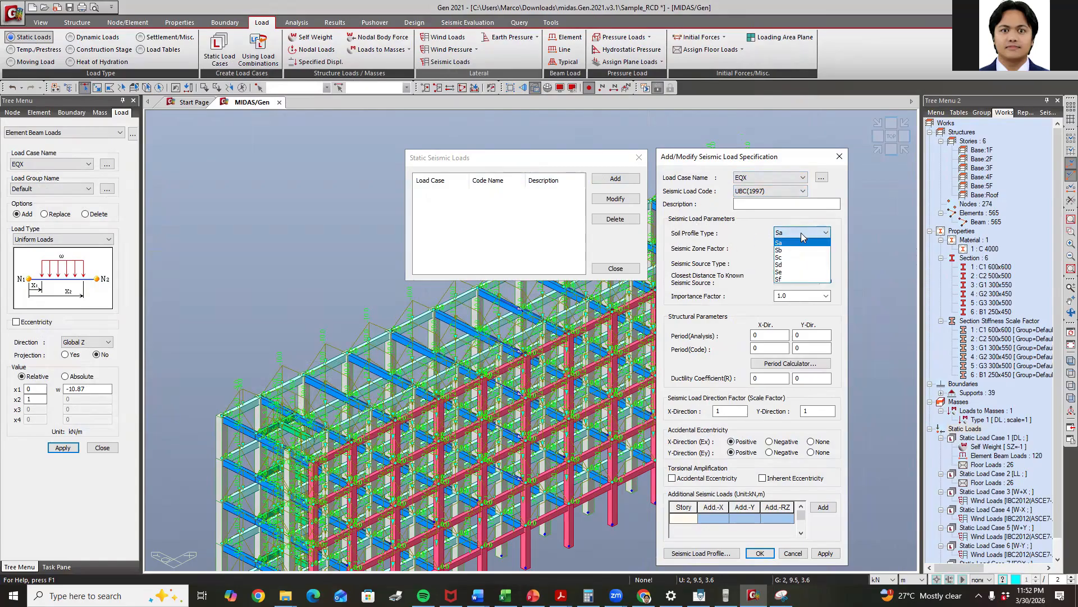
pyautogui.click(803, 236)
pyautogui.click(533, 595)
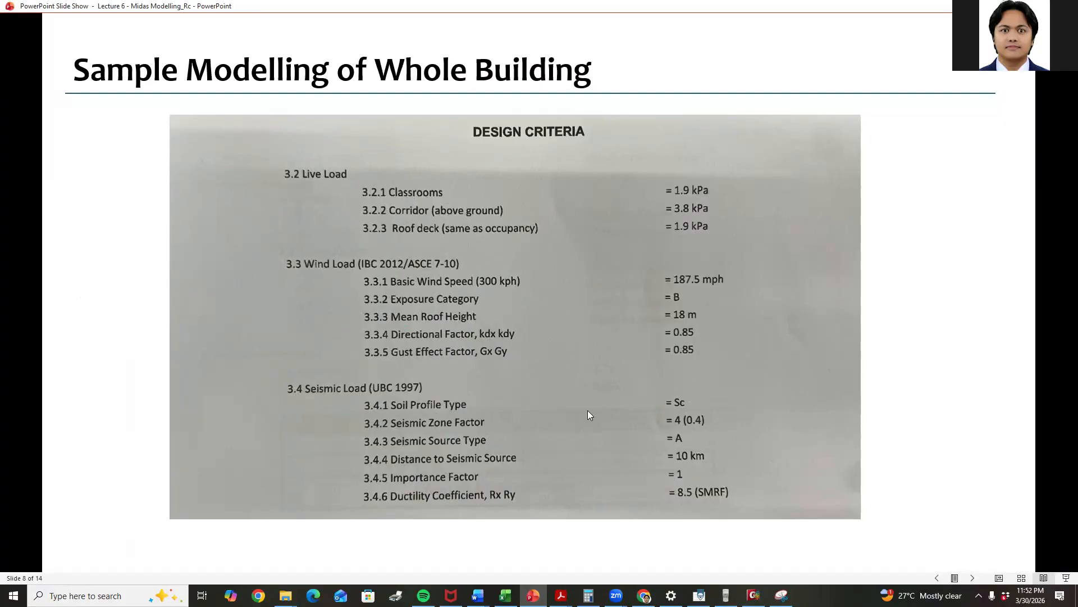
pyautogui.click(754, 595)
pyautogui.click(802, 248)
pyautogui.click(795, 254)
pyautogui.click(798, 250)
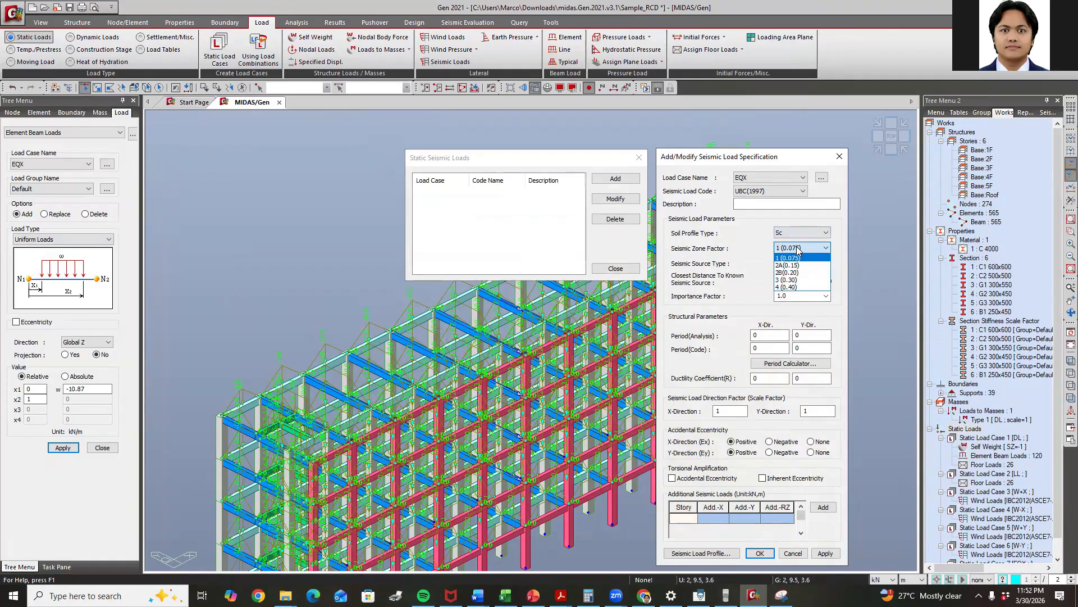
pyautogui.click(798, 250)
pyautogui.click(797, 249)
pyautogui.click(793, 286)
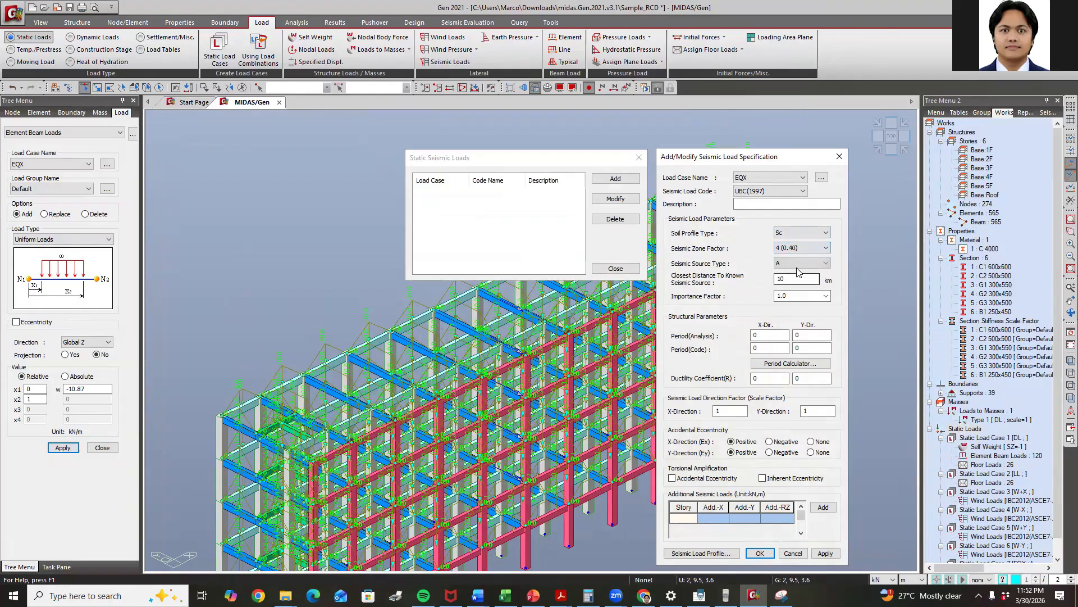
# Keep seismic source type A and the 10 km source distance per the design criteria, and set the ductility coefficient to 8.5 in both directions
pyautogui.click(800, 263)
pyautogui.click(792, 272)
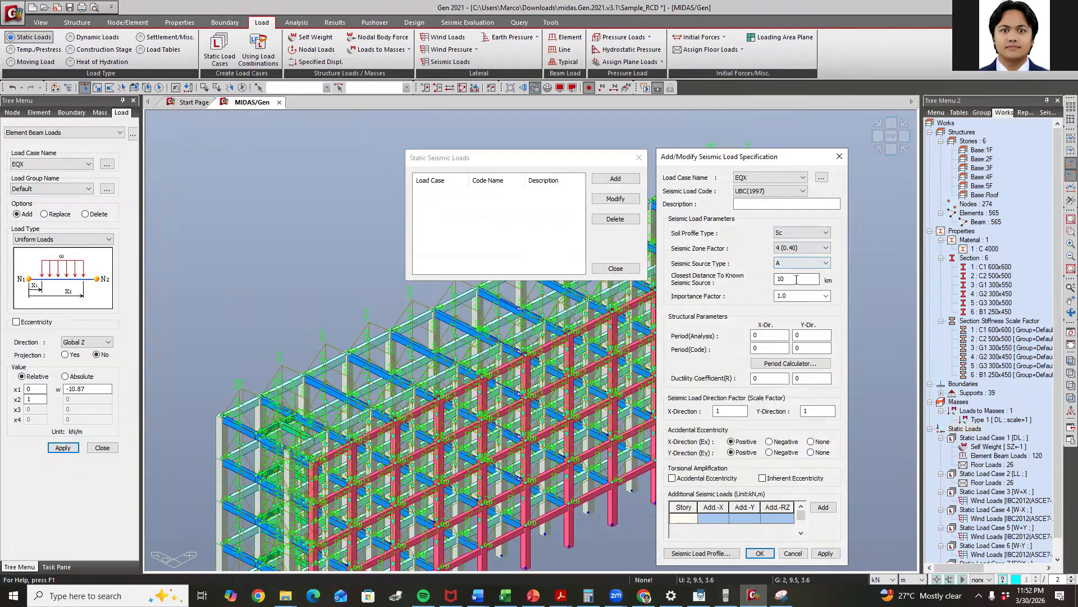
pyautogui.click(533, 595)
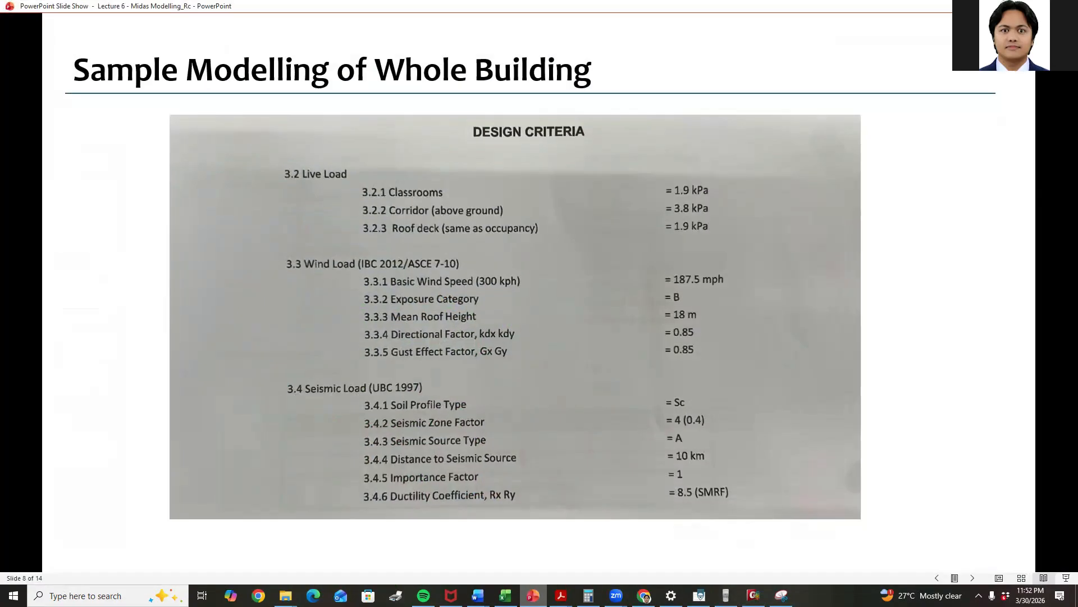
pyautogui.click(754, 595)
pyautogui.click(789, 279)
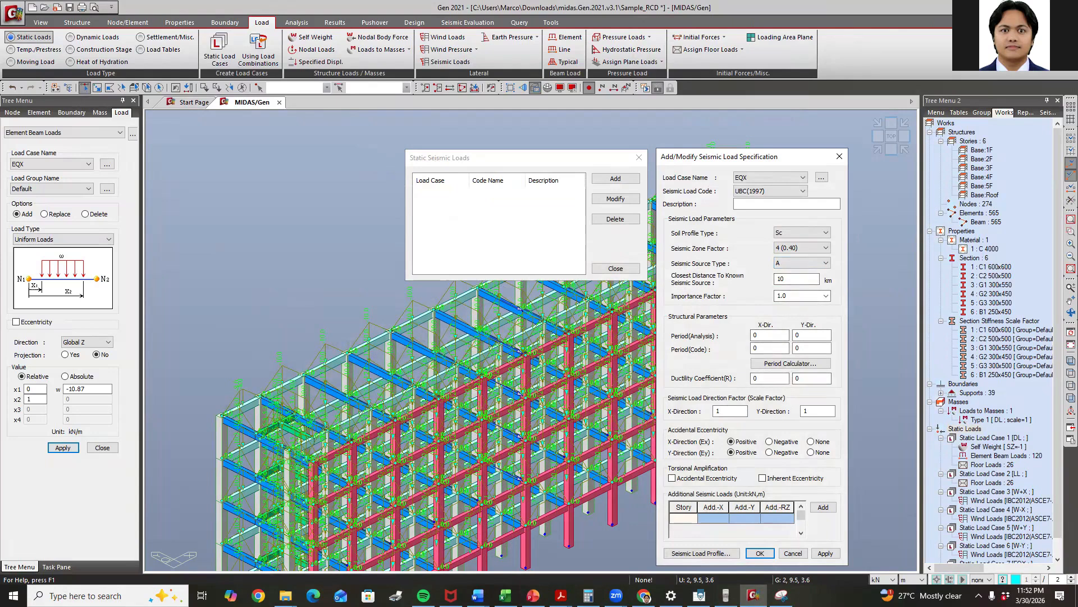
pyautogui.doubleClick(771, 378)
pyautogui.press('Tab')
# Calculate the UBC code period with T = 0.030Hn^(3/4) in both directions, after consulting the structure period slide
pyautogui.click(790, 364)
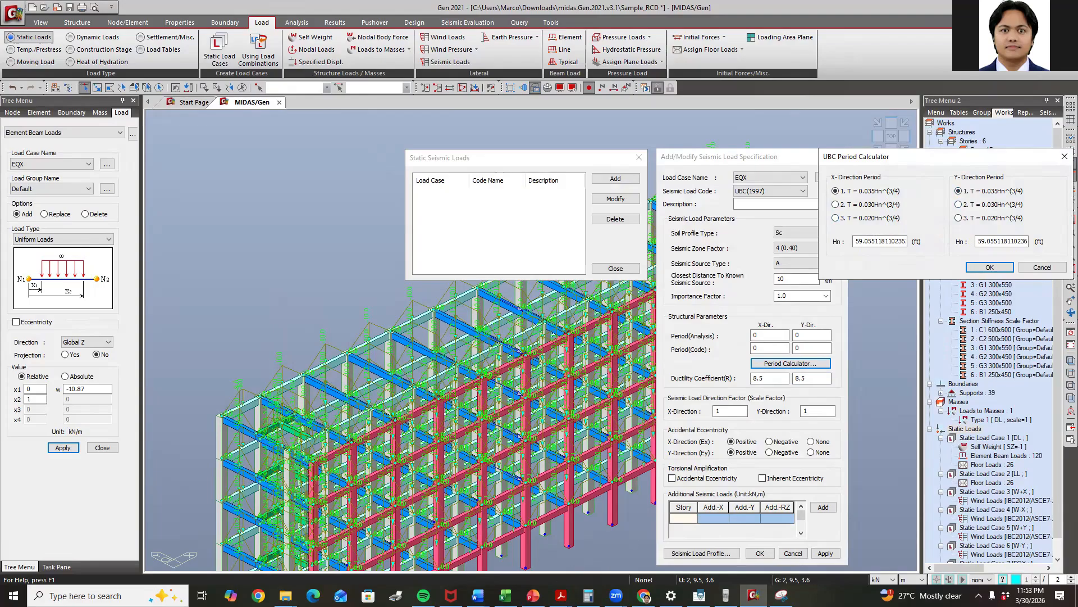
pyautogui.click(533, 595)
pyautogui.scroll(-4, 496, 397)
pyautogui.scroll(-2, 496, 400)
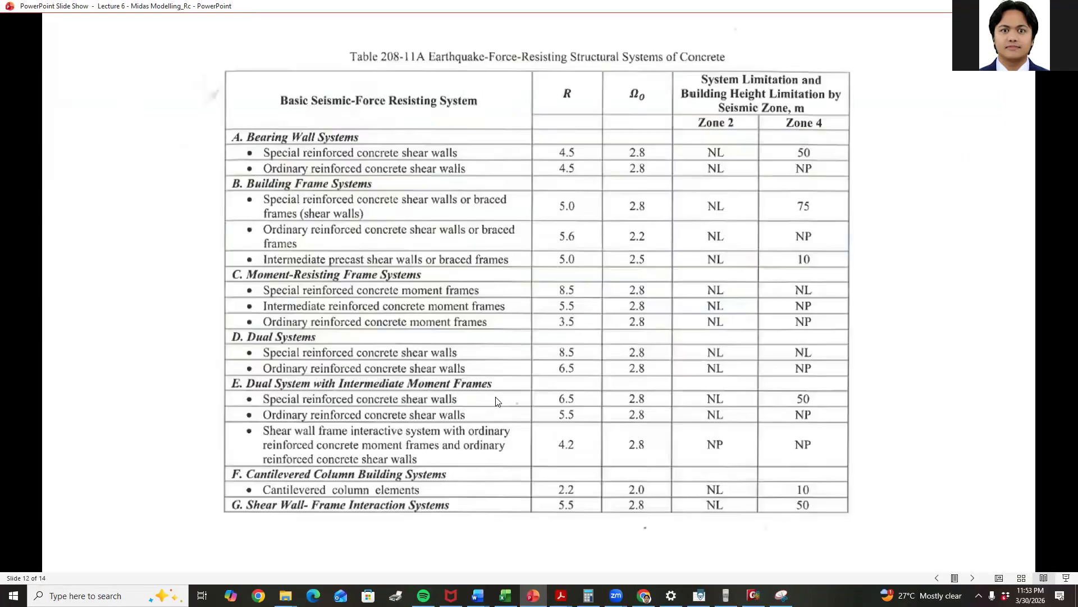
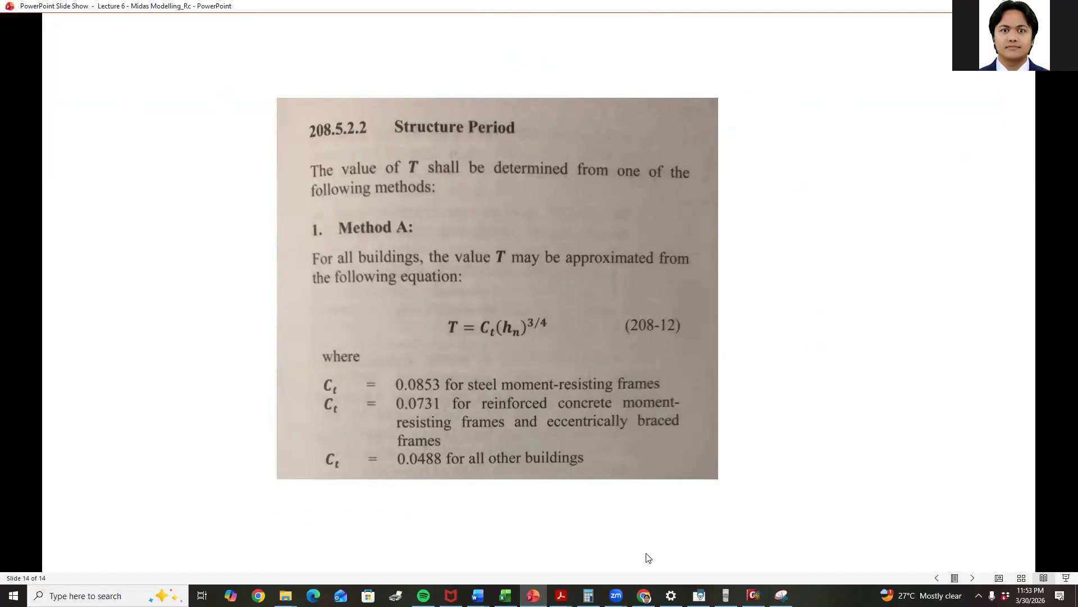
pyautogui.click(754, 595)
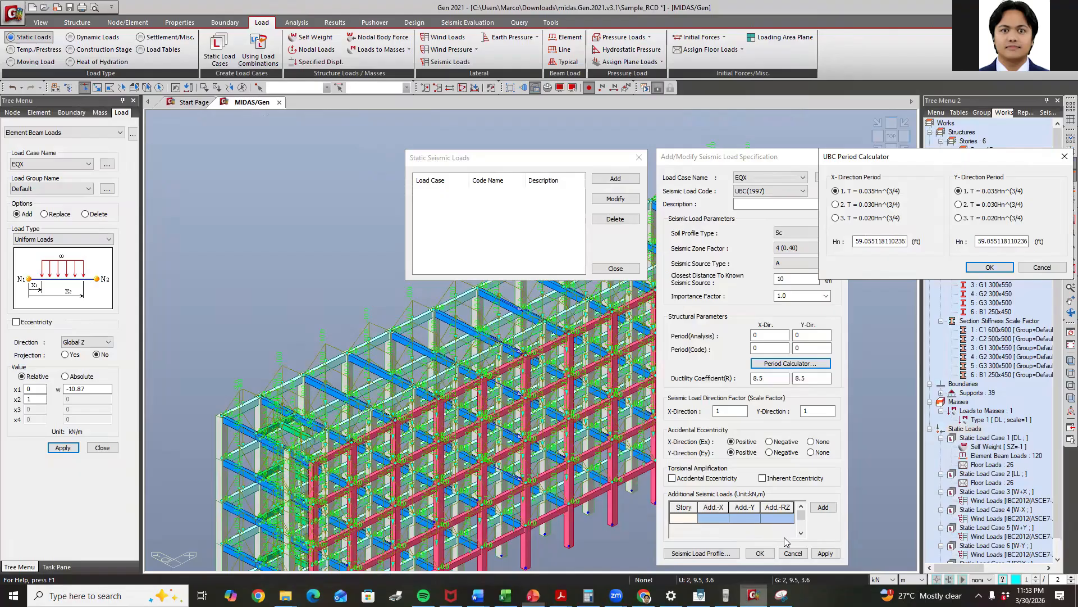
pyautogui.click(836, 205)
pyautogui.click(1003, 269)
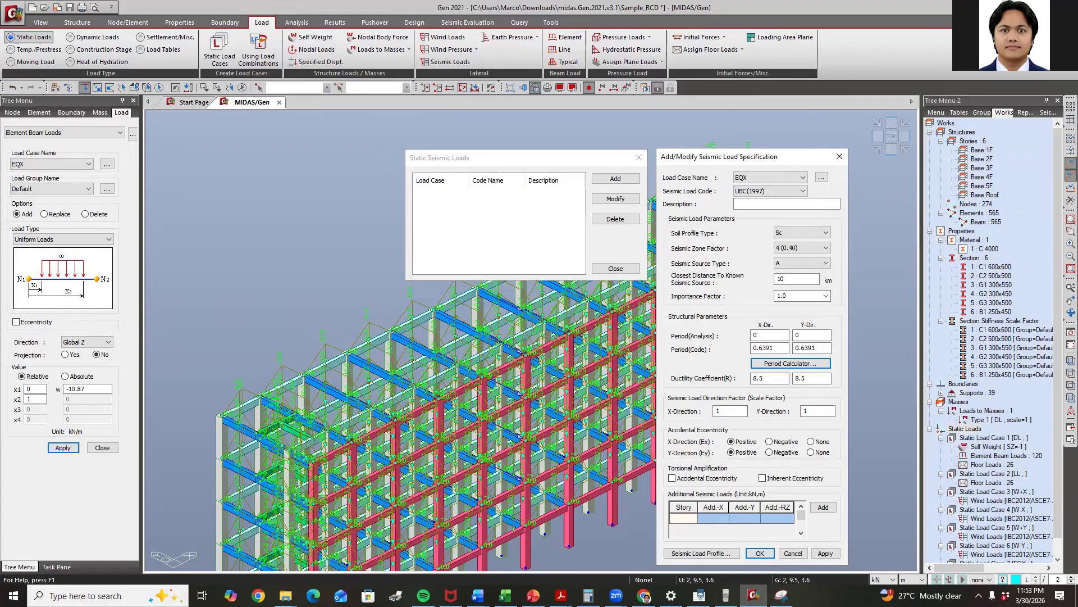
# Set the EQX seismic direction scale factors to 1 in X and 0 in Y, and apply the load
pyautogui.click(713, 411)
pyautogui.press('Tab')
pyautogui.write('0')
pyautogui.click(825, 553)
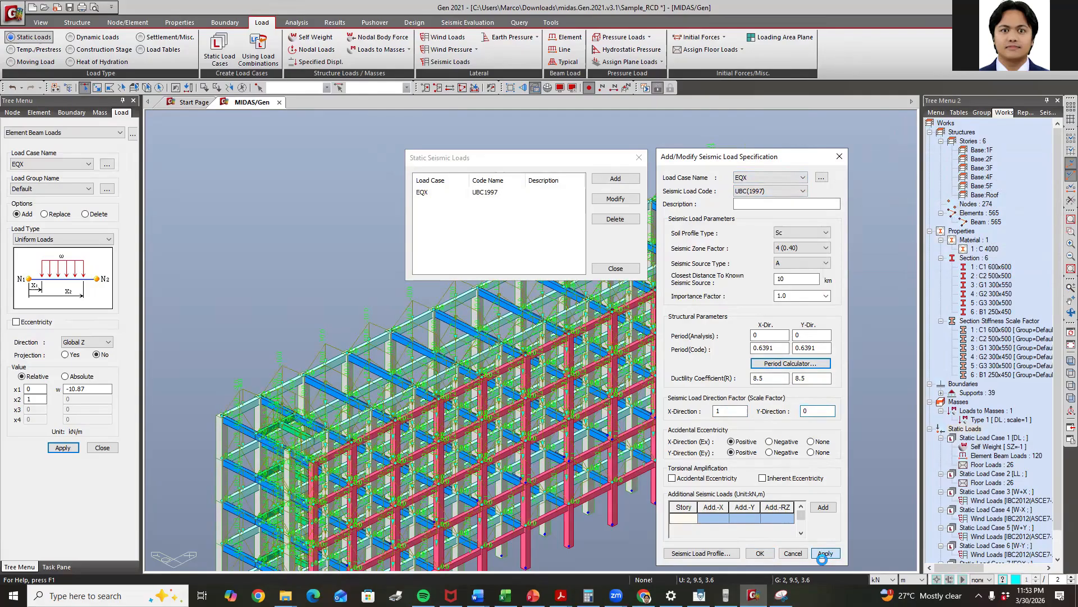
# Add the EQY seismic load with direction scale factors of 0 in X and 1 in Y
pyautogui.click(757, 178)
pyautogui.click(748, 238)
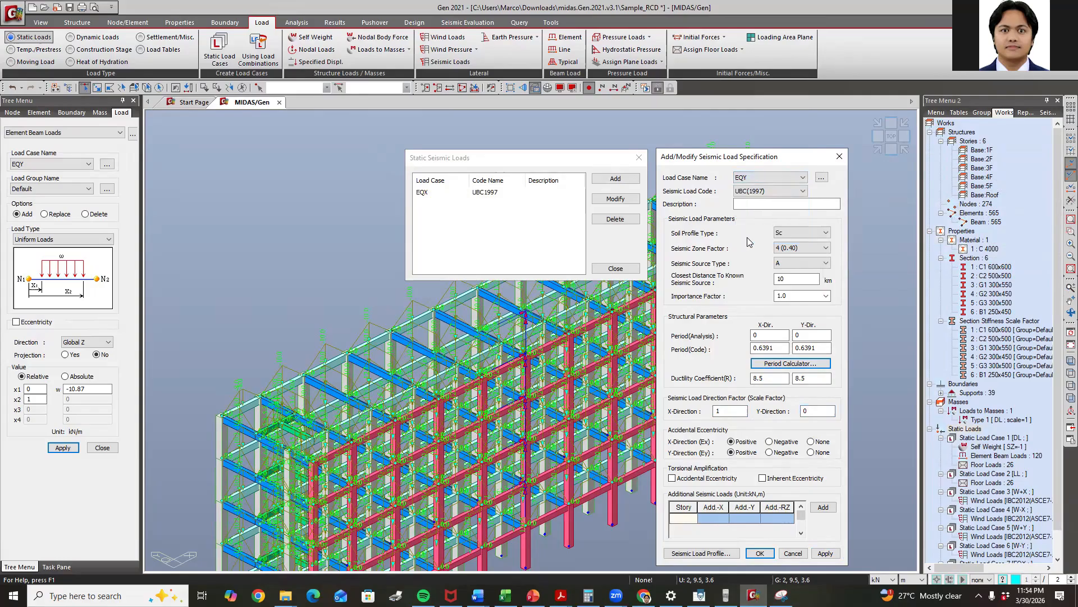
pyautogui.click(722, 412)
pyautogui.doubleClick(722, 411)
pyautogui.write('0')
pyautogui.press('Tab')
pyautogui.write('1')
pyautogui.click(825, 553)
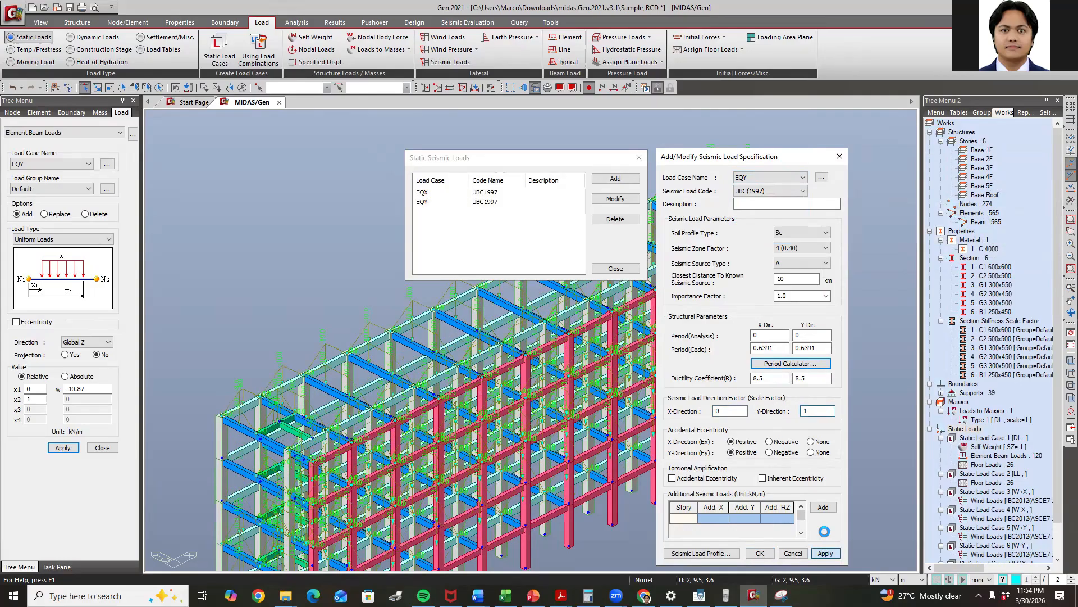
# Generate and review the seismic load calculation sheet from the EQY load profile, and close the sheet and all seismic load dialogs
pyautogui.click(713, 555)
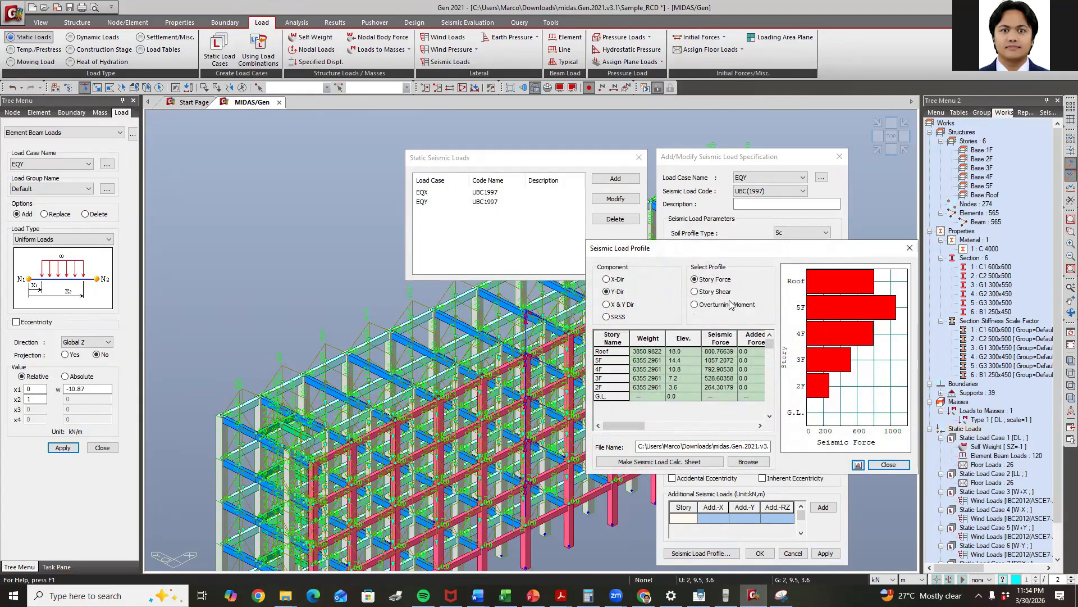
pyautogui.click(683, 461)
pyautogui.scroll(-10, 400, 224)
pyautogui.scroll(-4, 399, 223)
pyautogui.scroll(-20, 400, 221)
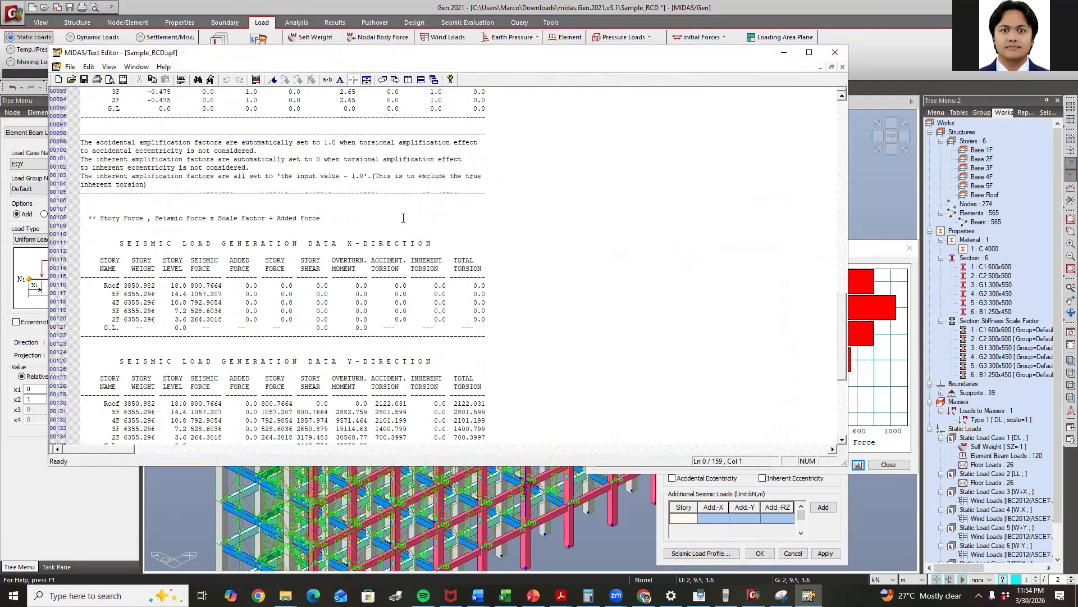
pyautogui.scroll(20, 406, 215)
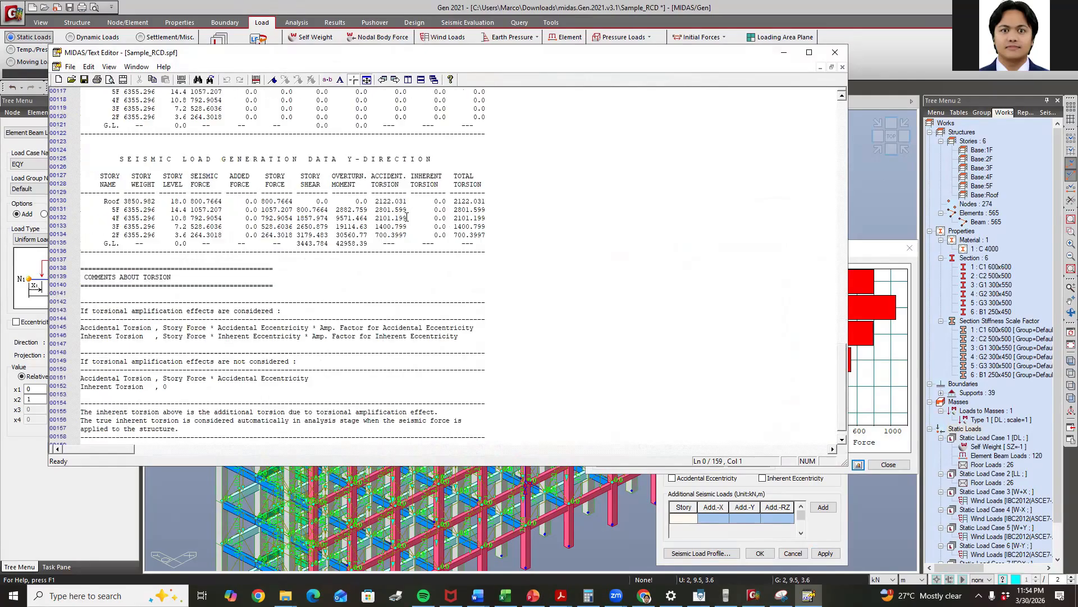
pyautogui.scroll(10, 411, 218)
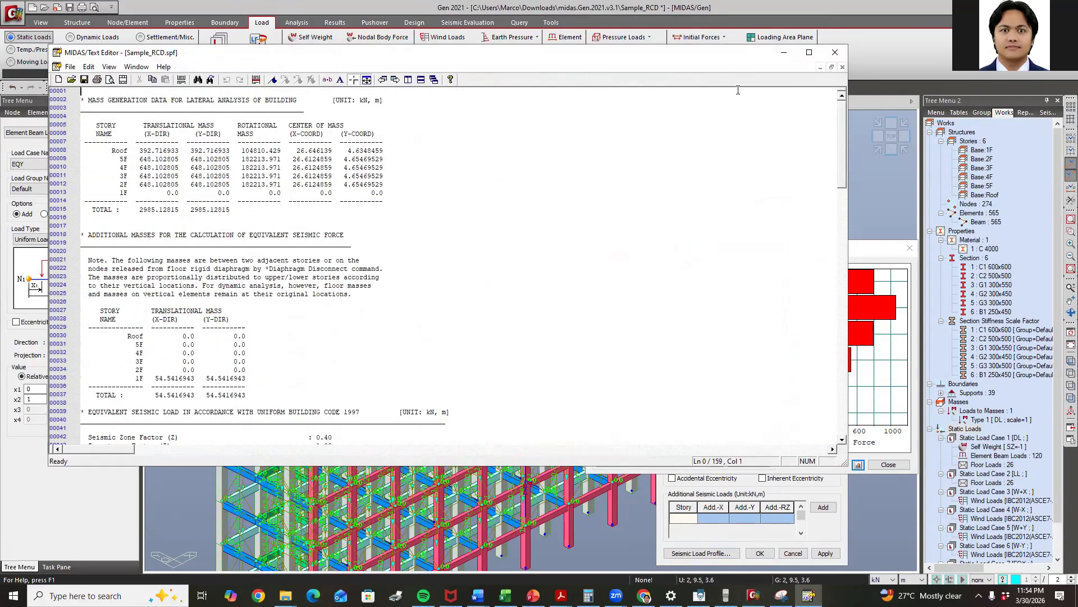
pyautogui.click(835, 52)
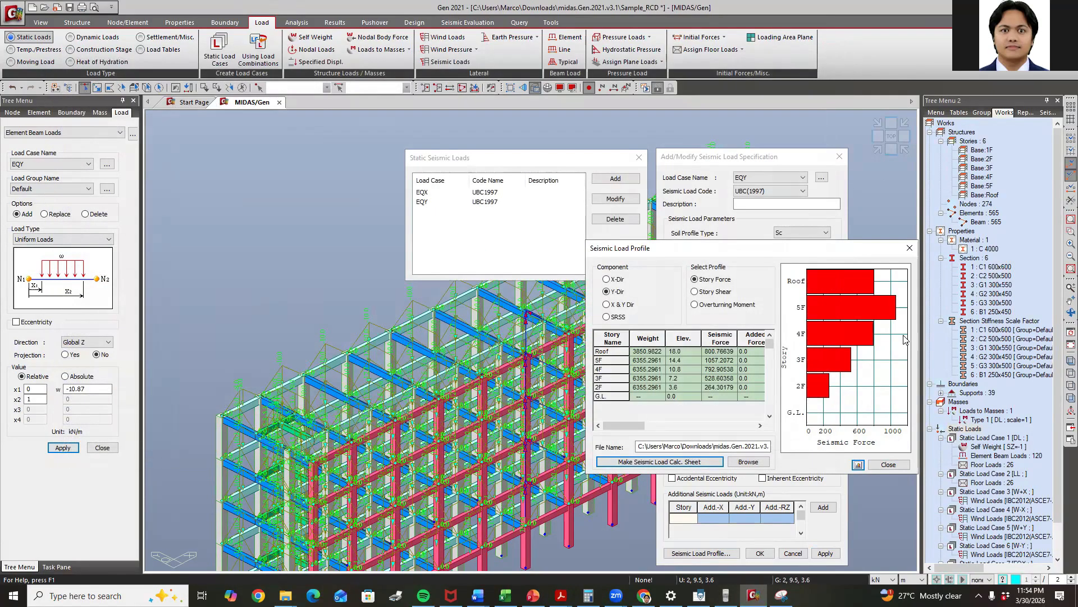
pyautogui.click(888, 463)
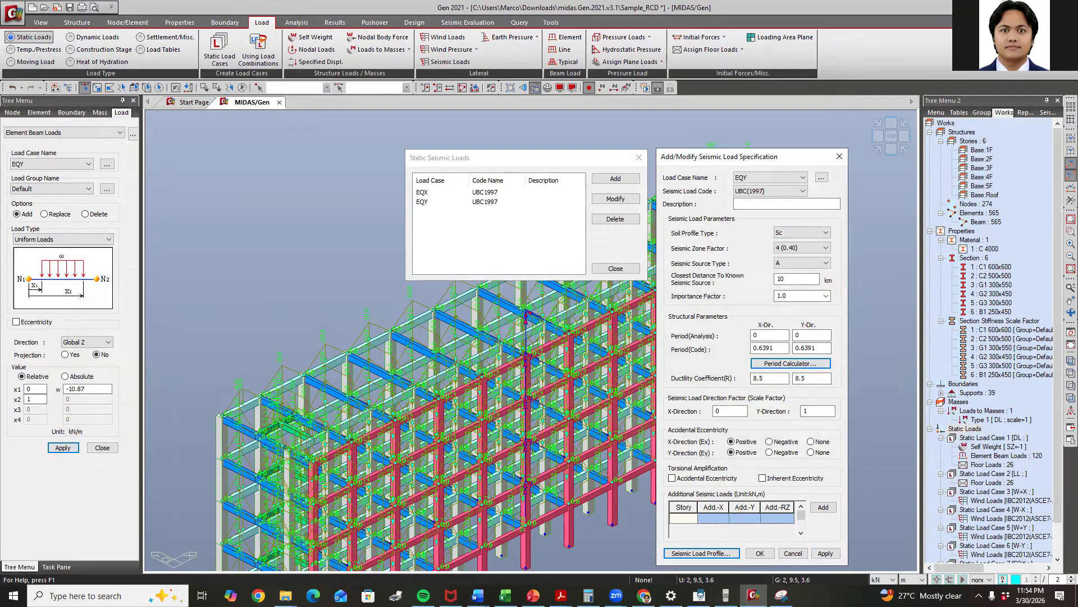
pyautogui.click(840, 158)
pyautogui.click(639, 158)
# Start a new response spectrum function among the dynamic loads
pyautogui.moveTo(490, 225); pyautogui.dragTo(555, 146, button='middle')
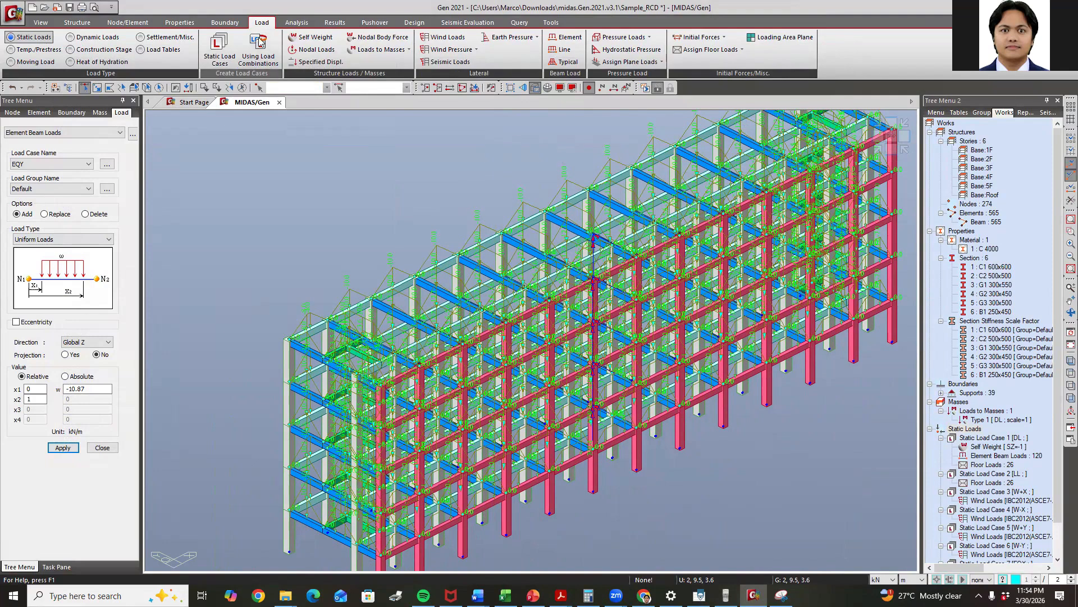
pyautogui.click(78, 40)
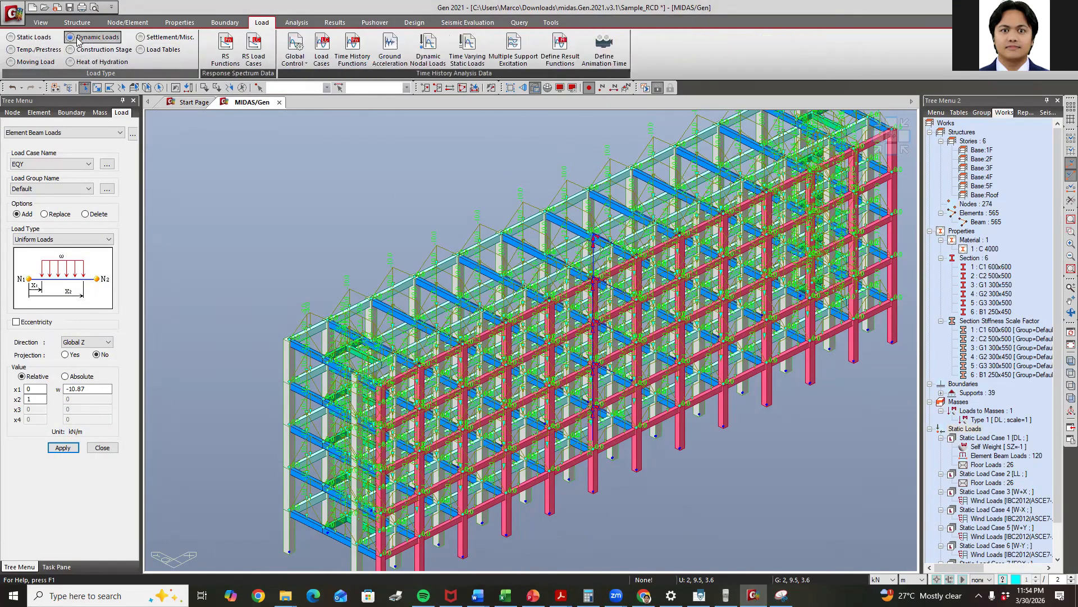
pyautogui.click(227, 50)
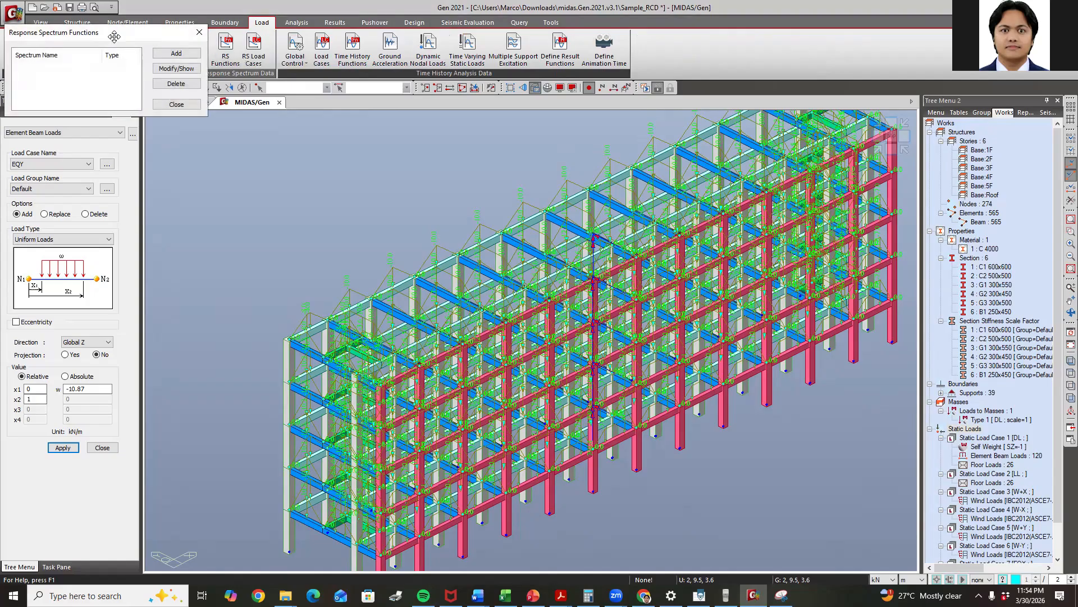
pyautogui.moveTo(116, 36); pyautogui.dragTo(353, 187)
pyautogui.click(373, 195)
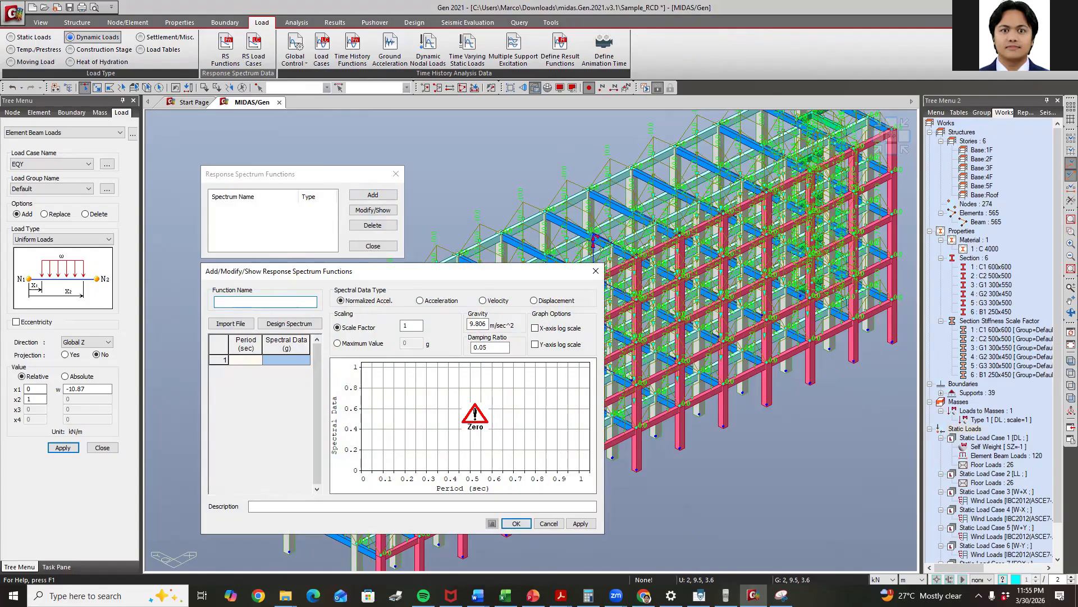
# Start generating a design spectrum for the function based on UBC(1997)
pyautogui.click(281, 324)
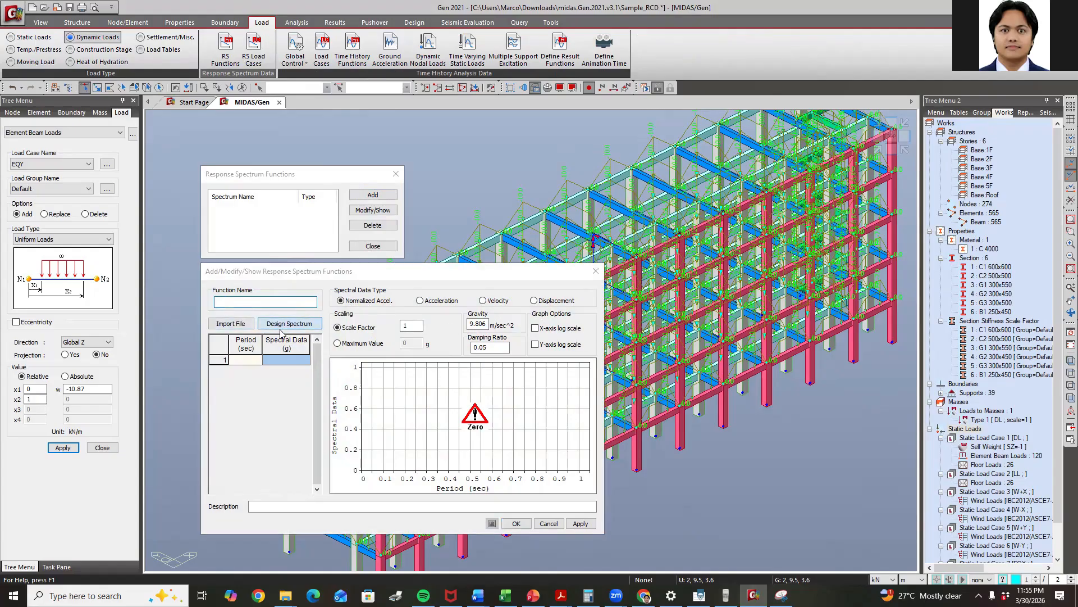
pyautogui.click(445, 321)
pyautogui.click(429, 320)
pyautogui.click(412, 321)
pyautogui.click(437, 320)
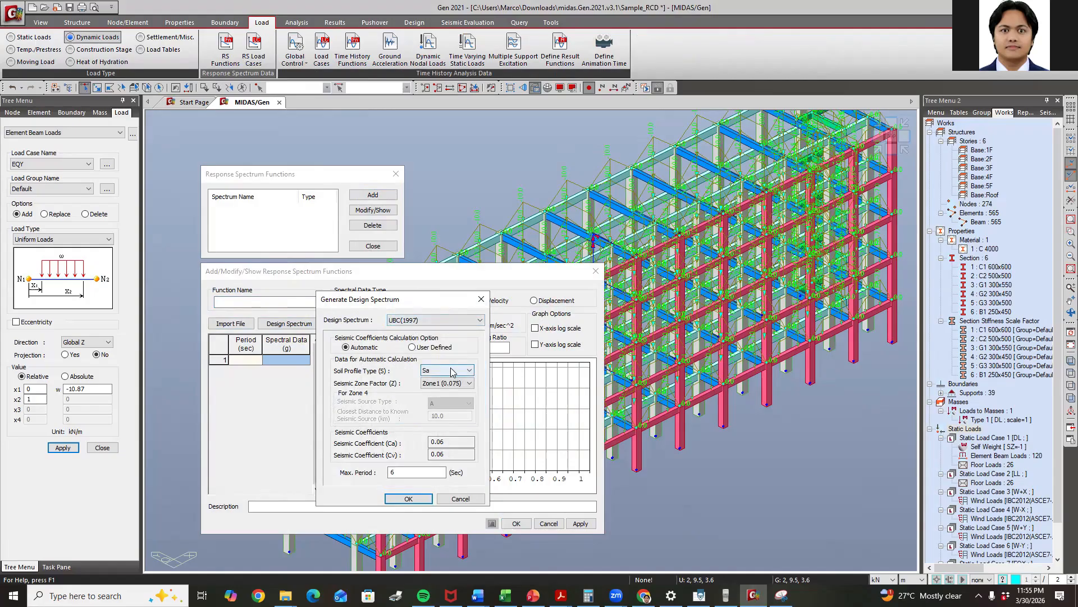
# Set the soil profile type to Sc and consult the UBC 1997 seismic load criteria in the PowerPoint slides
pyautogui.click(425, 371)
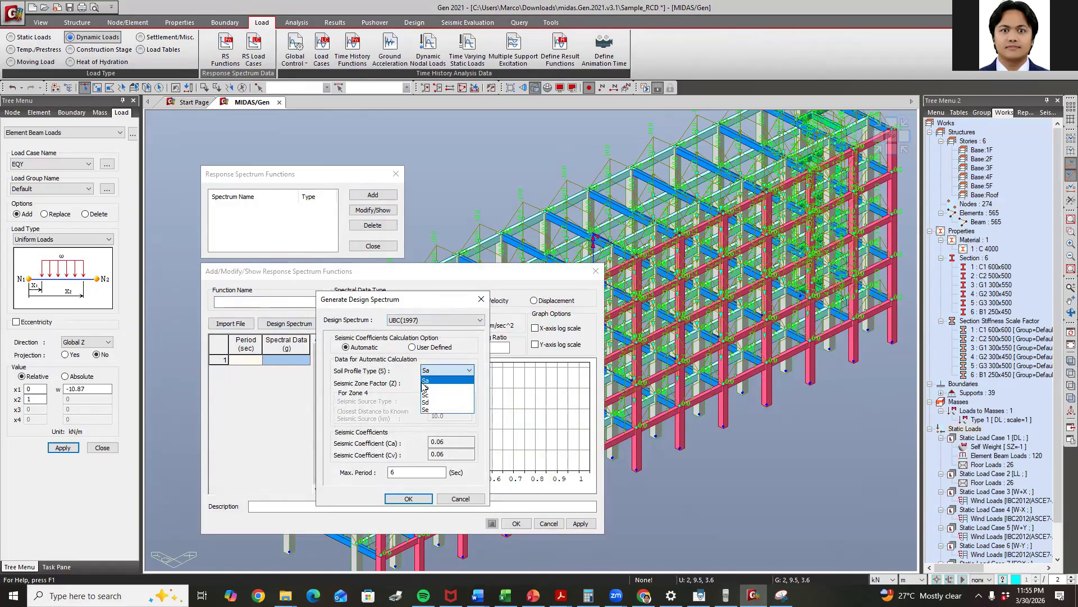
pyautogui.click(427, 395)
pyautogui.click(533, 595)
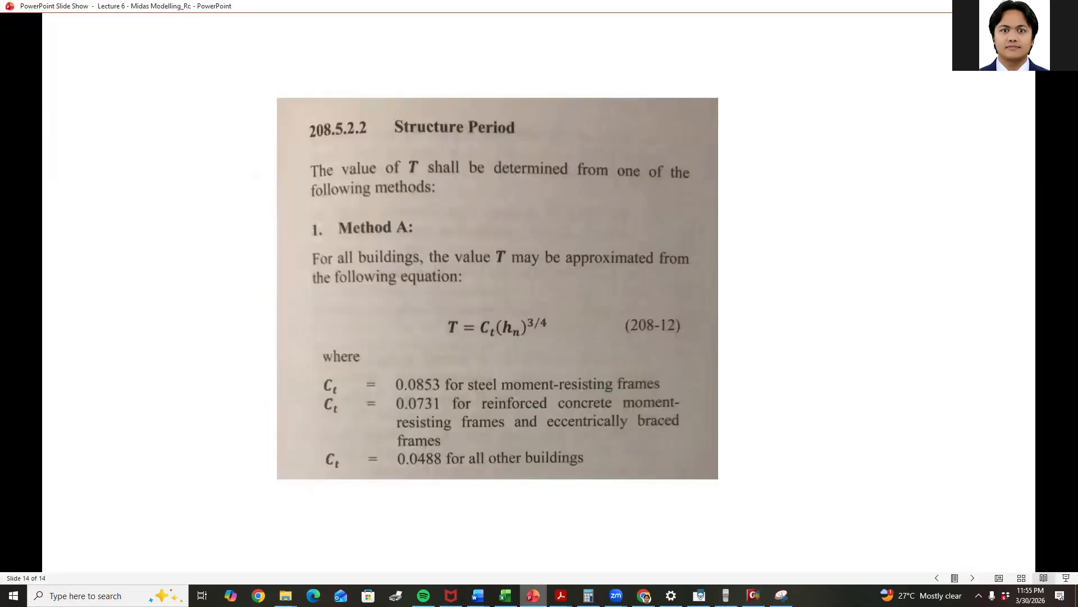
pyautogui.scroll(4, 557, 488)
pyautogui.scroll(1, 557, 488)
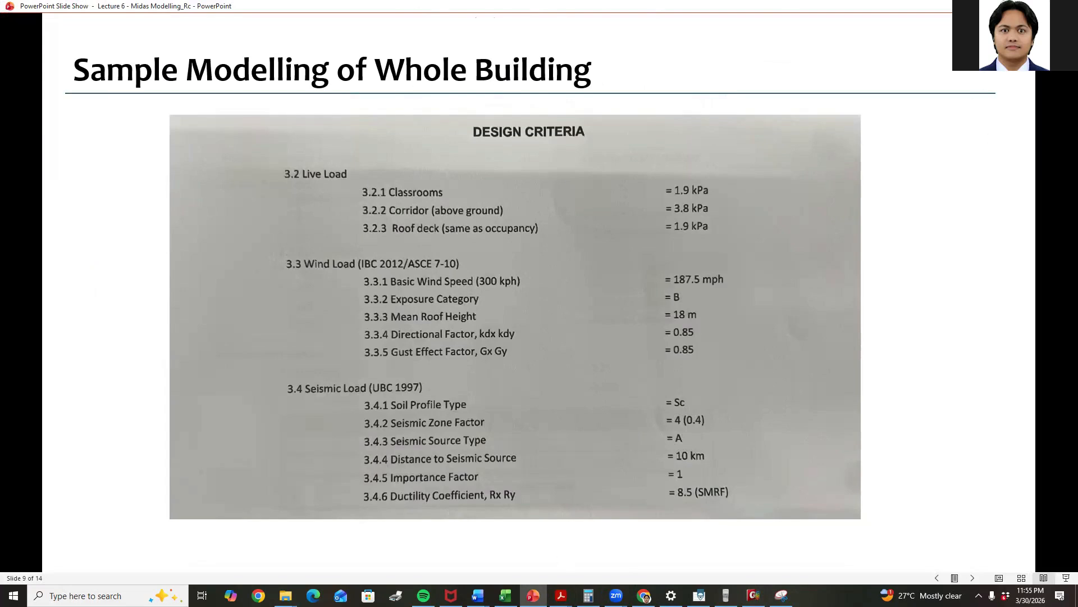
pyautogui.hotkey('alt', 'Tab')
# Generate the design spectrum with seismic zone factor Zone4 (0.40), seismic source type A and a 10.0 km distance to the known source
pyautogui.click(455, 382)
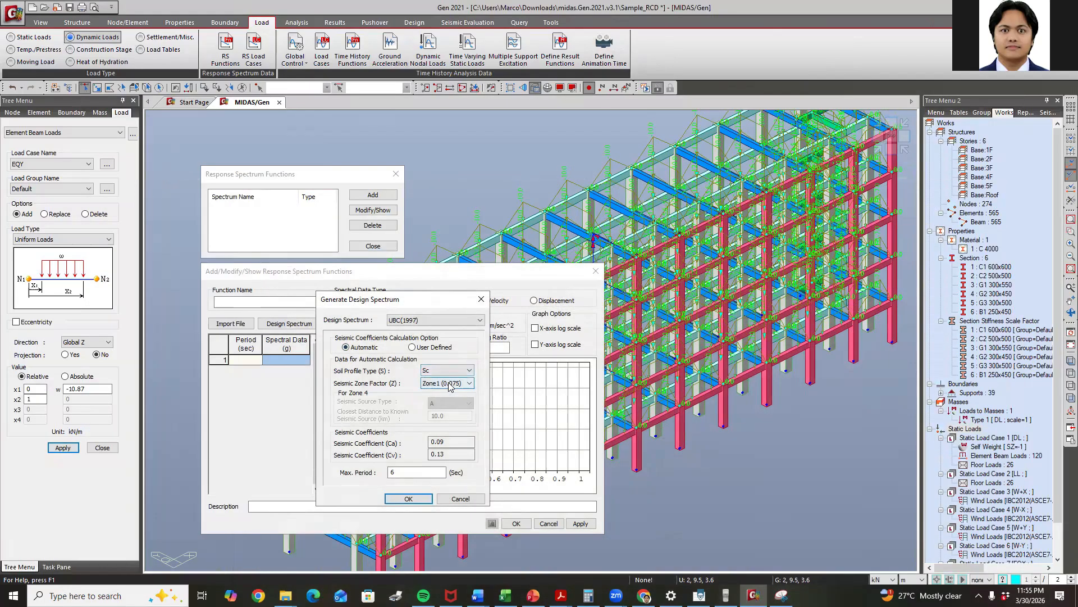
pyautogui.click(437, 422)
pyautogui.click(447, 404)
pyautogui.click(447, 413)
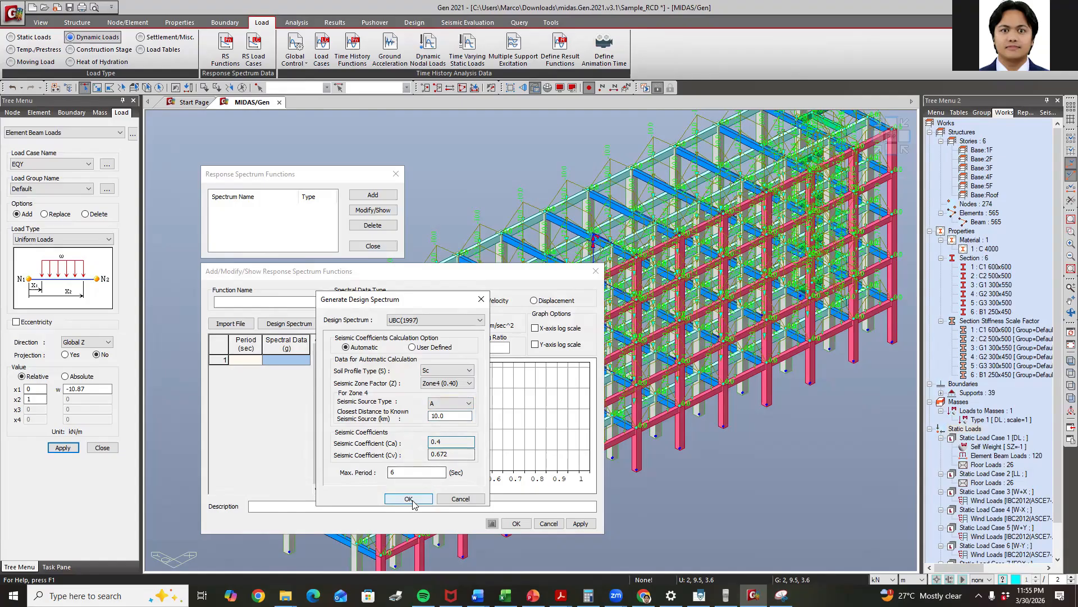
pyautogui.click(410, 499)
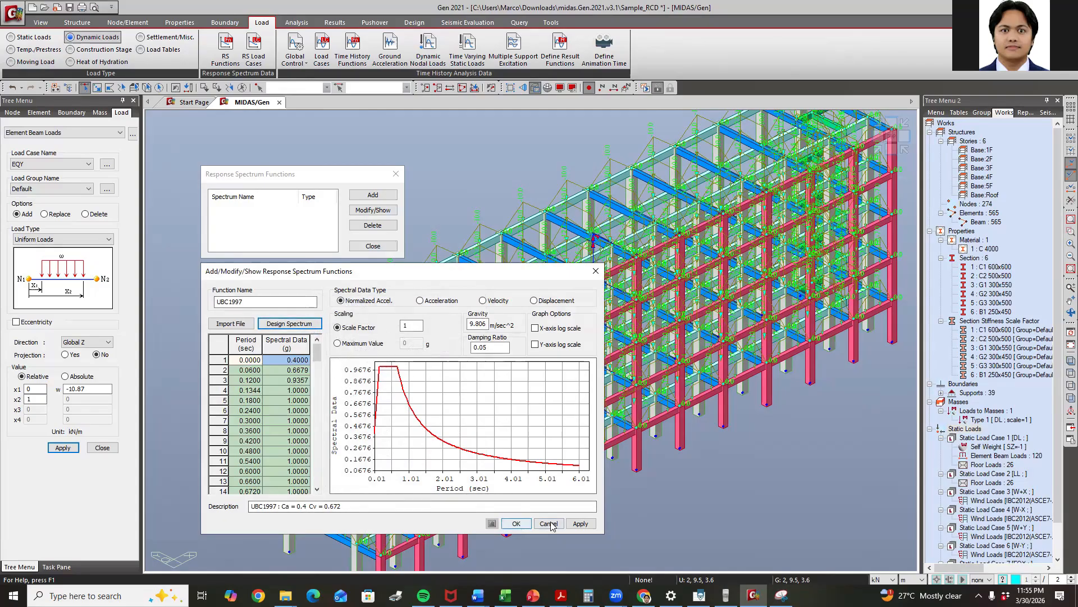
# Add the UBC1997 response spectrum function to the list and close the response spectrum function dialogs
pyautogui.click(514, 524)
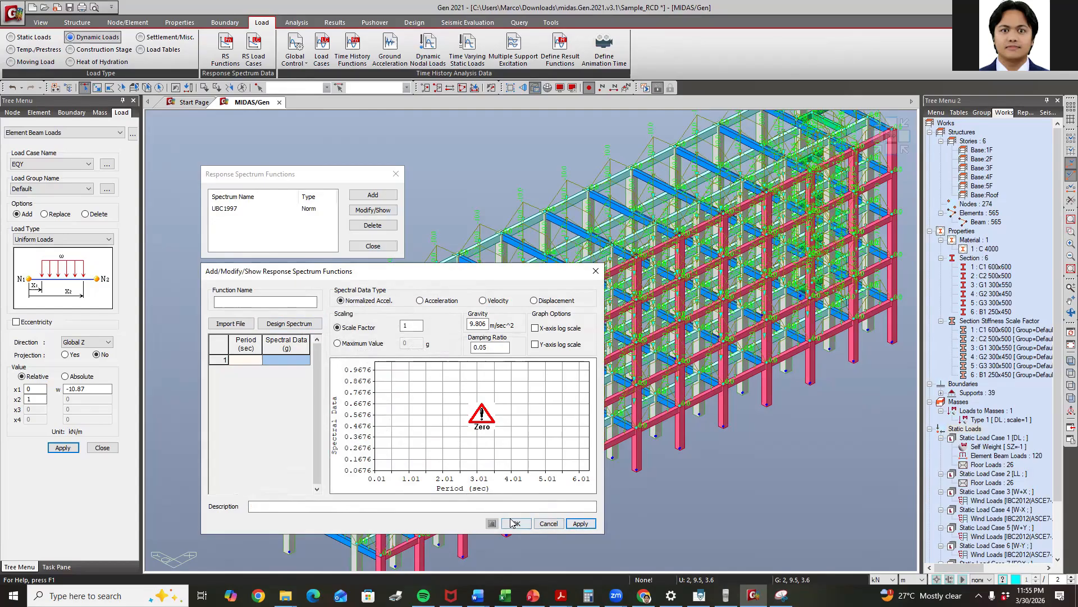
pyautogui.click(596, 271)
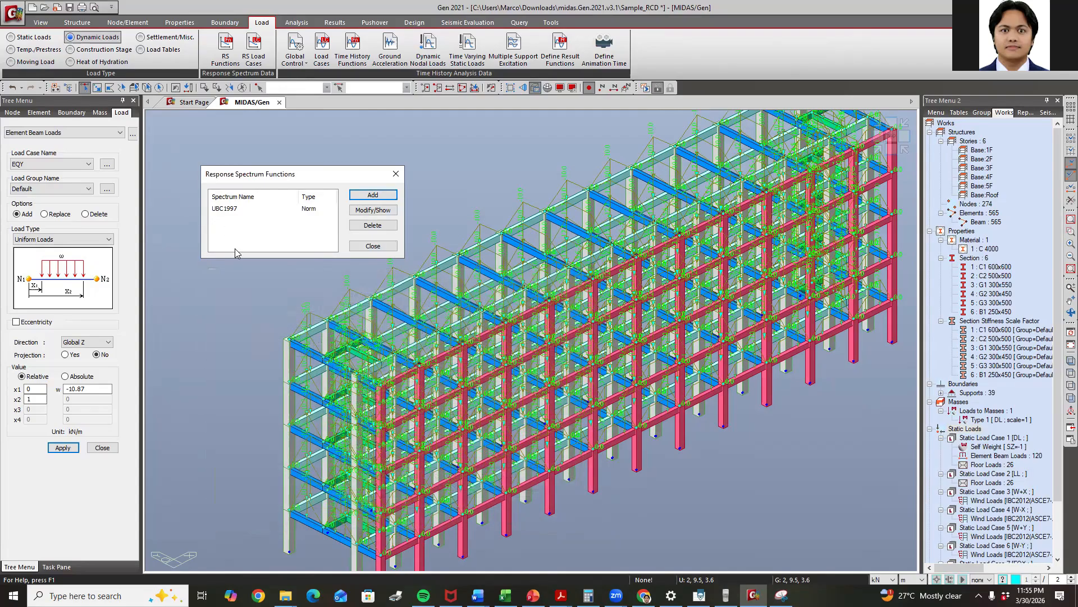
pyautogui.click(240, 209)
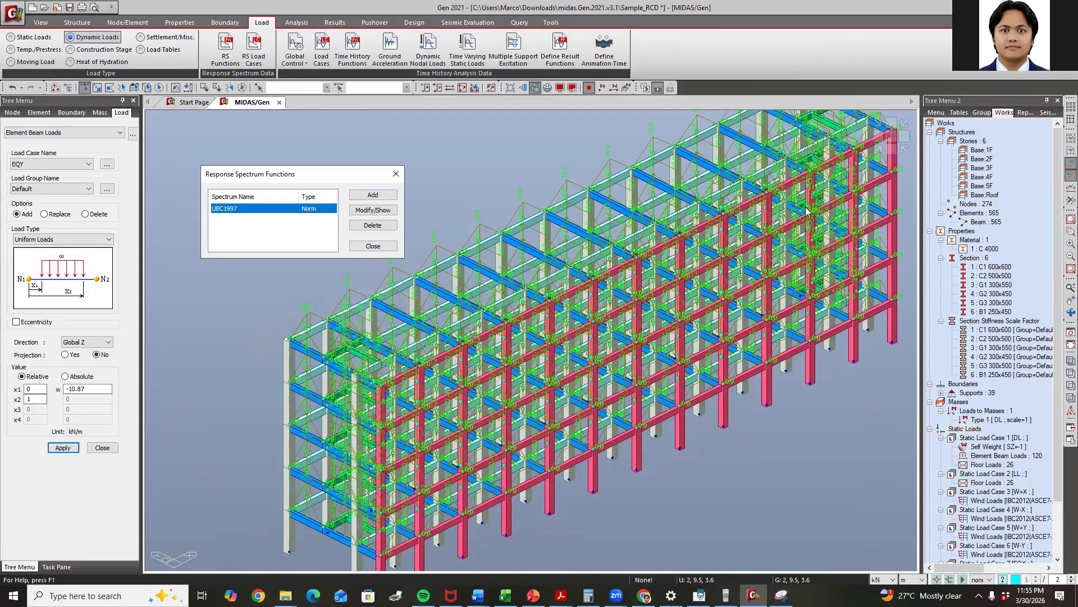
pyautogui.click(375, 246)
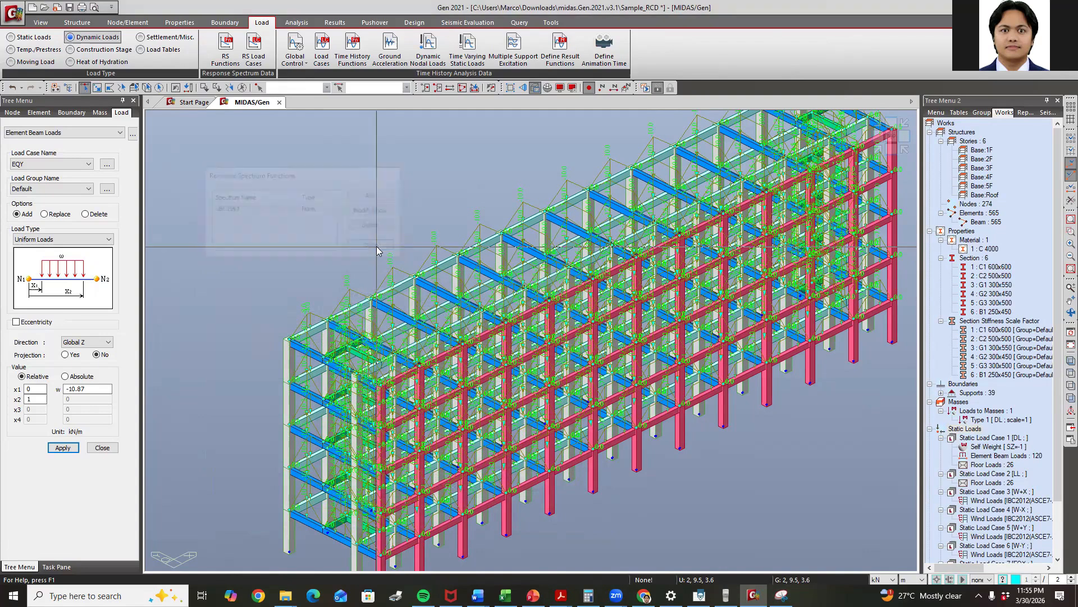
# Start a response spectrum load case named RS MAJOR in the X-Y direction with the auto-search angle set to Major
pyautogui.click(253, 49)
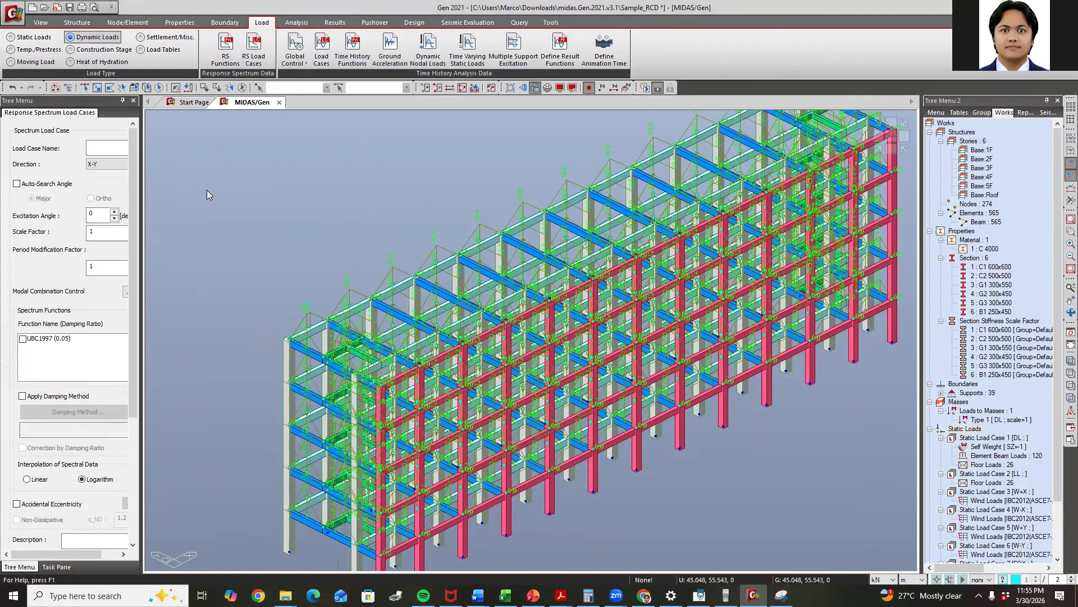
pyautogui.moveTo(140, 124); pyautogui.dragTo(230, 124)
pyautogui.click(101, 147)
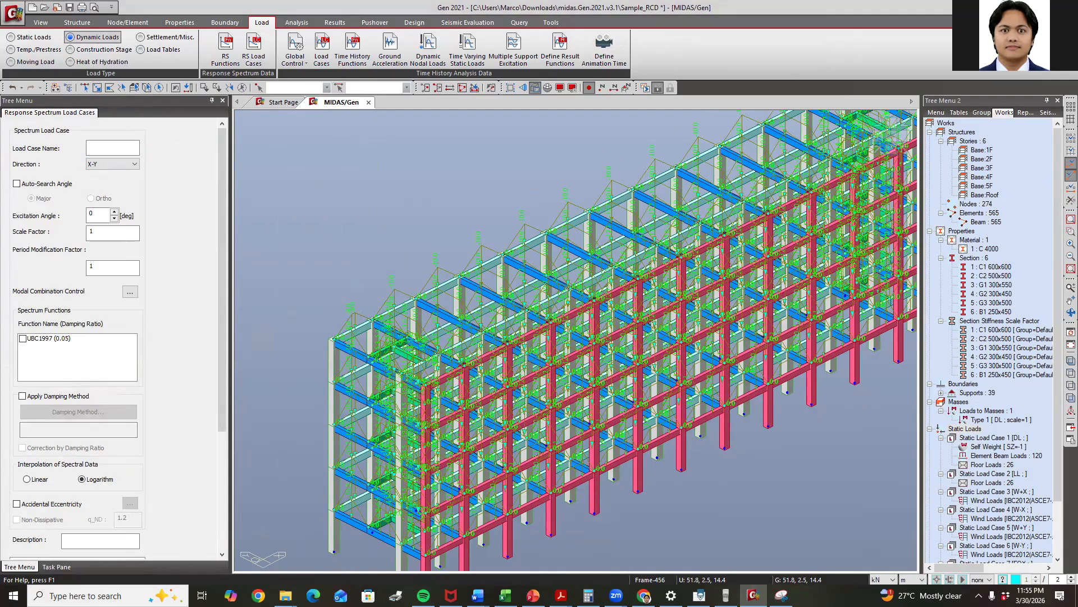
pyautogui.click(90, 145)
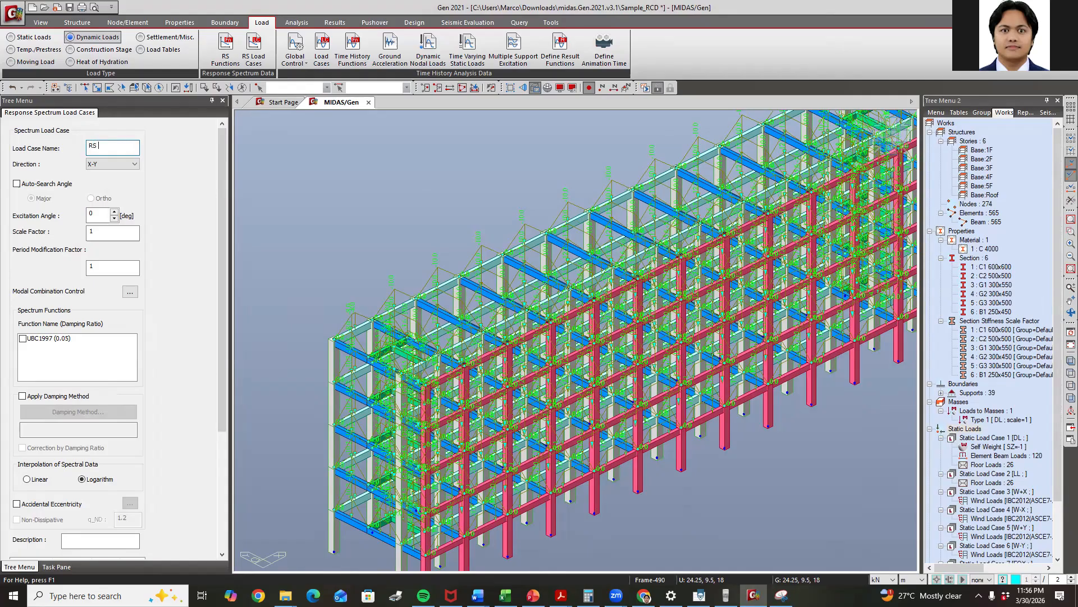
pyautogui.click(112, 164)
pyautogui.click(113, 167)
pyautogui.click(32, 186)
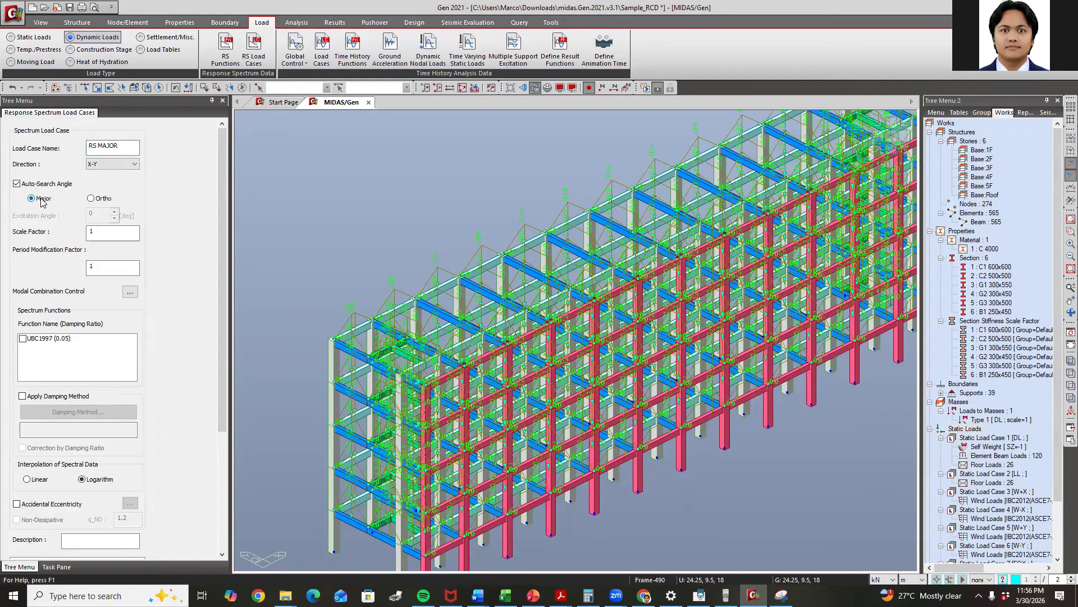
# Set the scale factor to 1/8.5, assign the UBC1997 (0.05) spectrum function, and add the RS MAJOR load case
pyautogui.click(93, 233)
pyautogui.moveTo(94, 233); pyautogui.dragTo(109, 233)
pyautogui.click(109, 234)
pyautogui.click(24, 338)
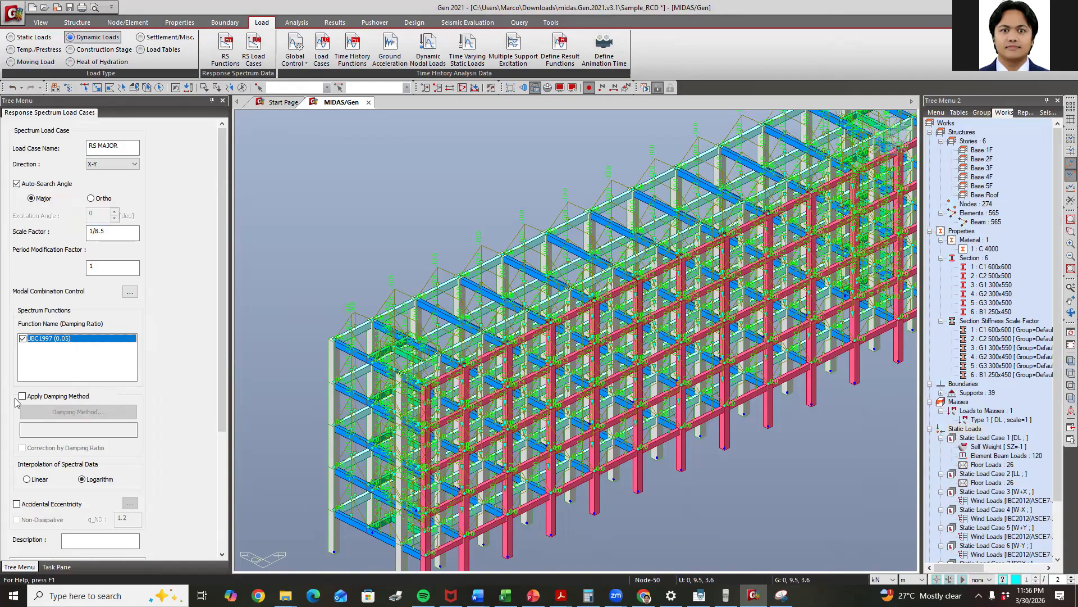
pyautogui.scroll(-3, 90, 404)
pyautogui.scroll(-4, 90, 403)
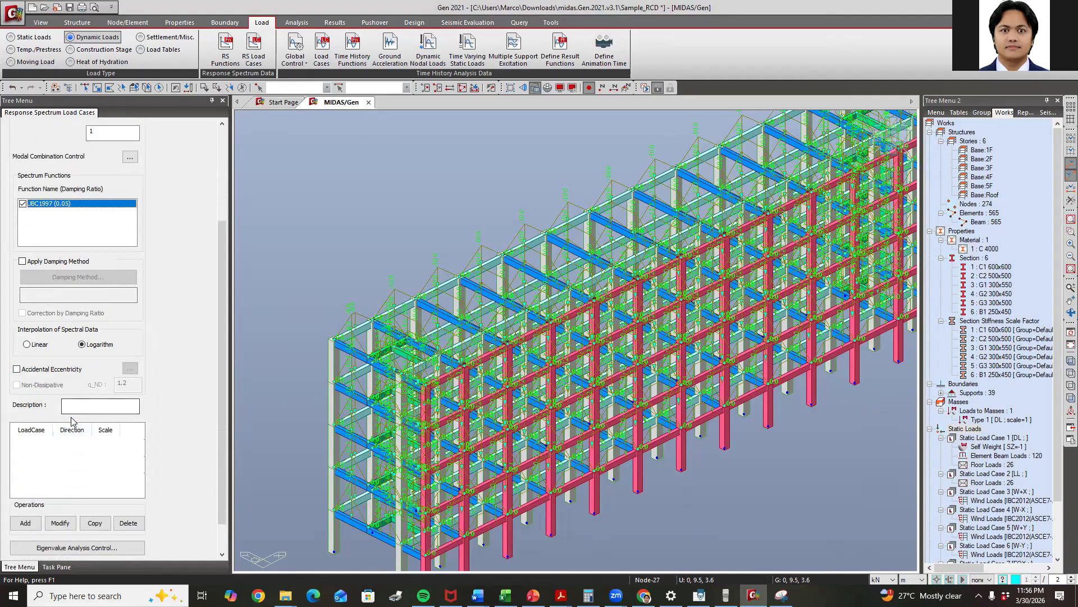
pyautogui.click(25, 505)
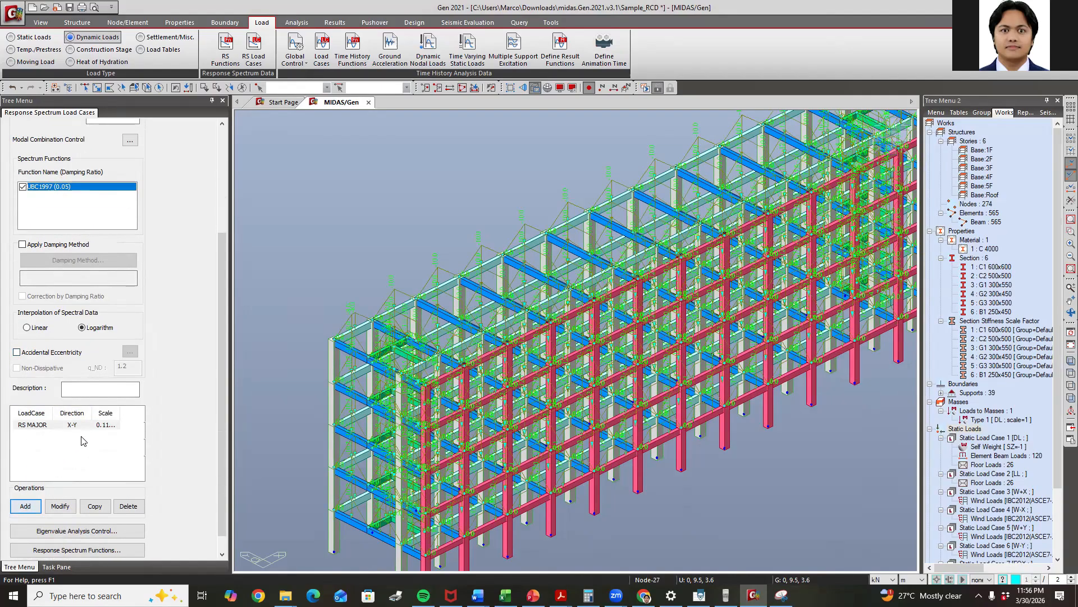
# Add a second spectrum load case named RS ORTHO, based on RS MAJOR with the auto-search angle set to Ortho, and close the load case settings
pyautogui.click(96, 427)
pyautogui.scroll(7, 34, 174)
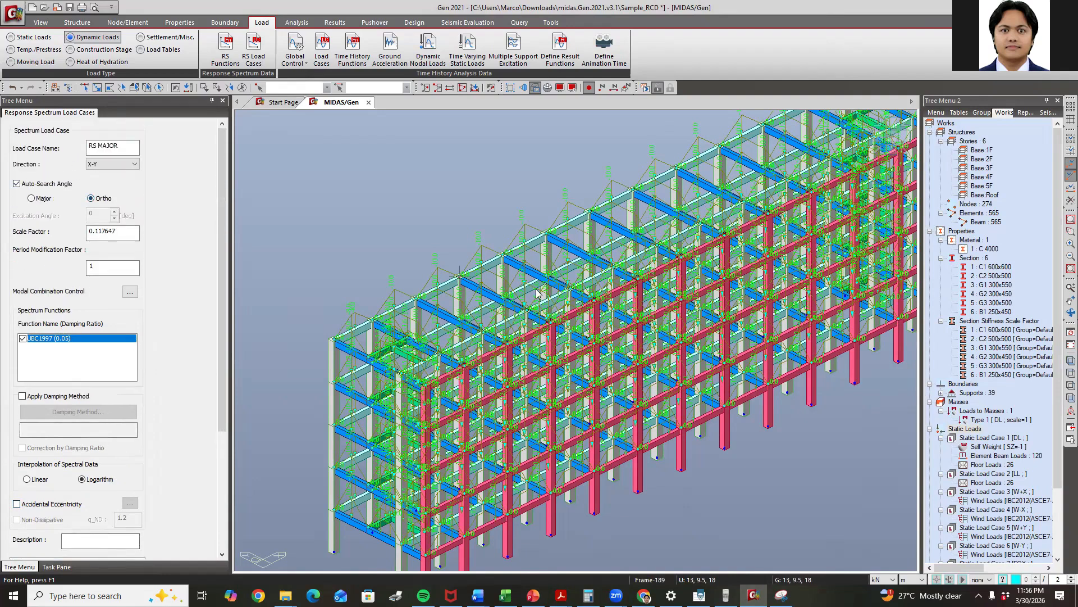
pyautogui.doubleClick(108, 146)
pyautogui.write('O')
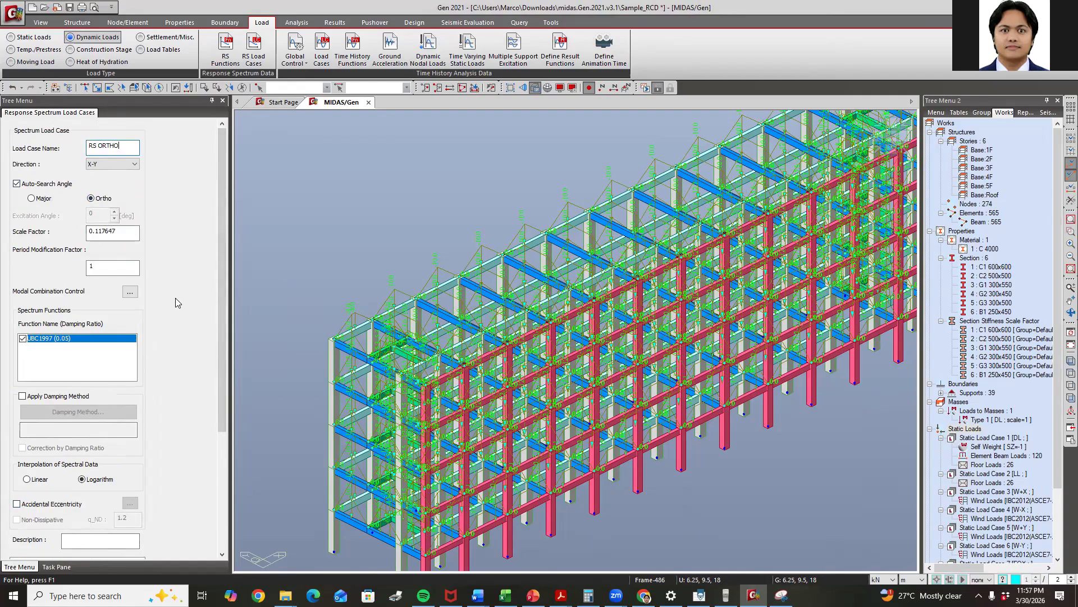
pyautogui.scroll(-5, 179, 303)
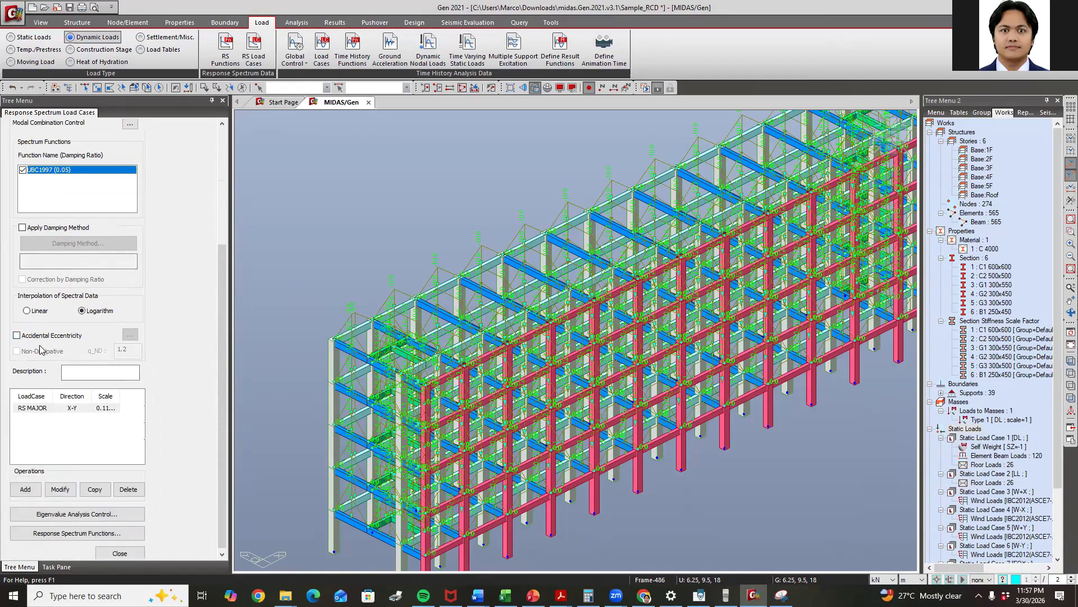
pyautogui.scroll(-1, 170, 342)
pyautogui.click(25, 486)
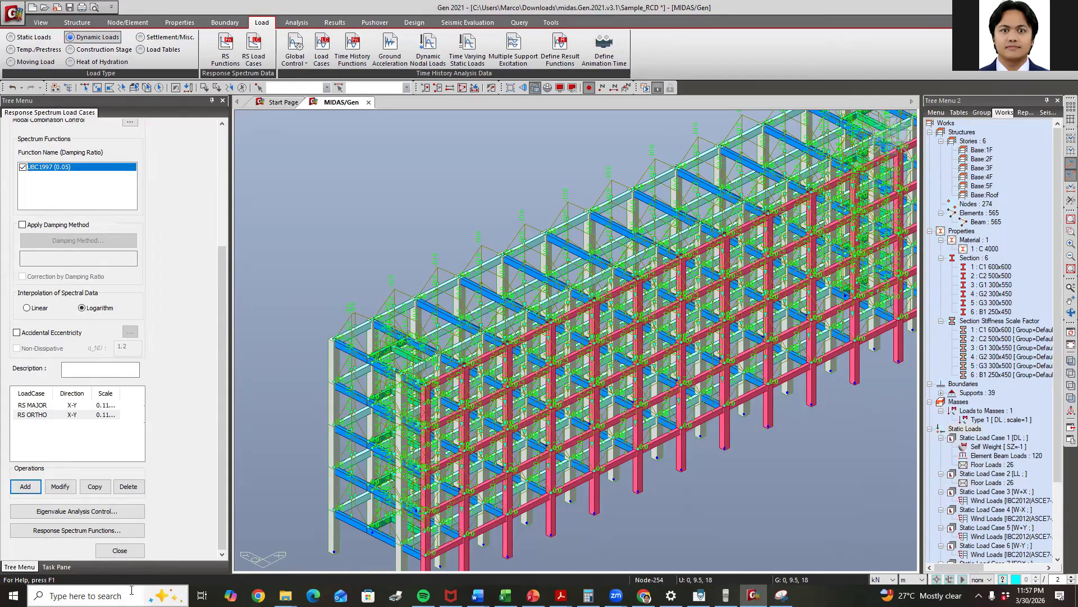
pyautogui.click(120, 550)
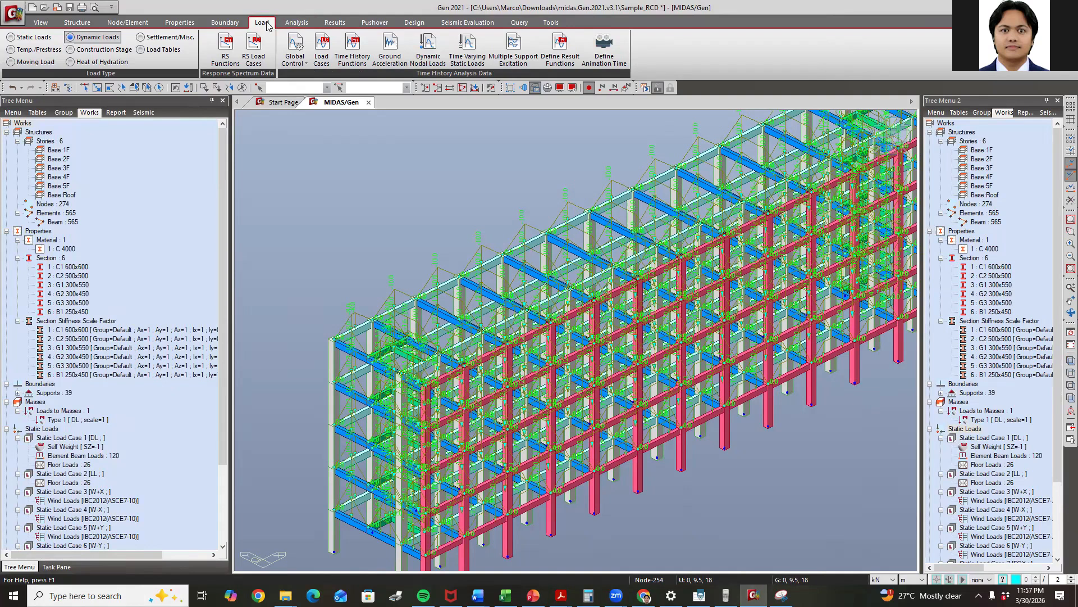
# Set up the eigenvalue analysis control with eigenvectors by Subspace Iteration and 10 frequencies
pyautogui.click(307, 24)
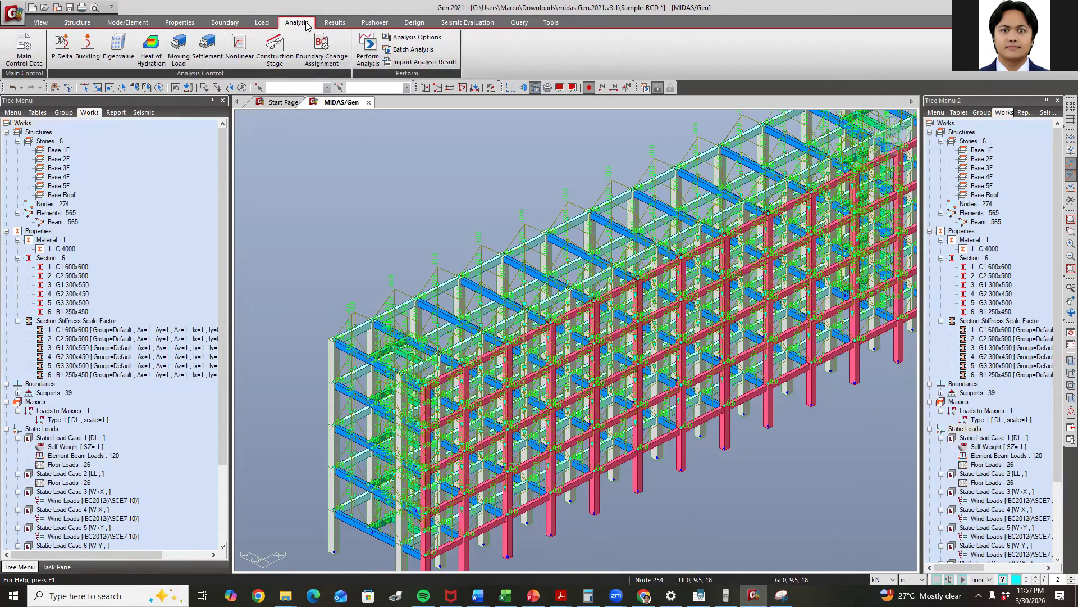
pyautogui.click(117, 48)
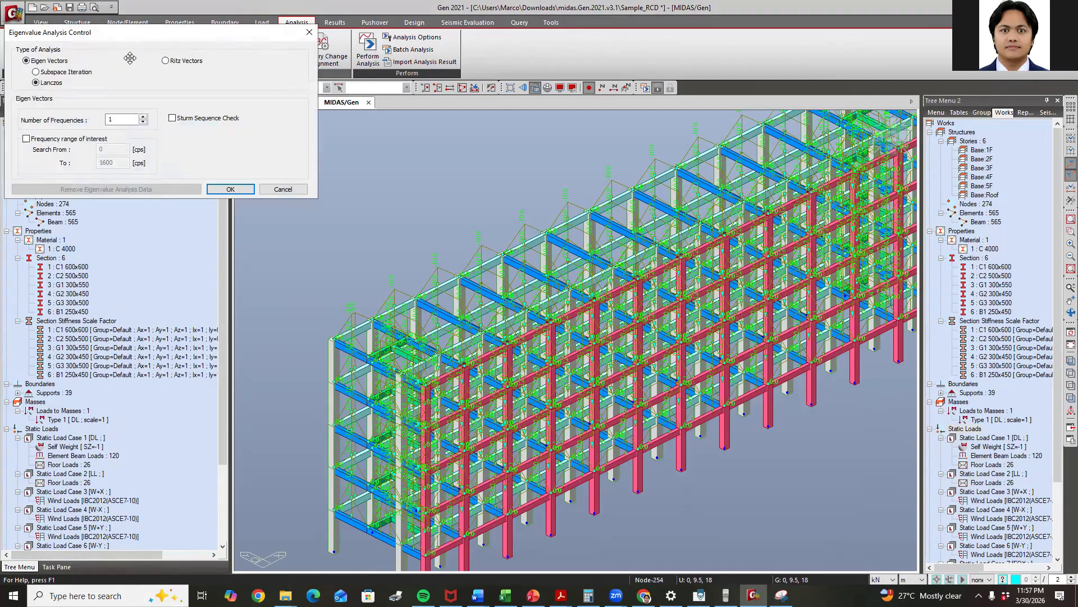
pyautogui.moveTo(135, 28); pyautogui.dragTo(449, 144)
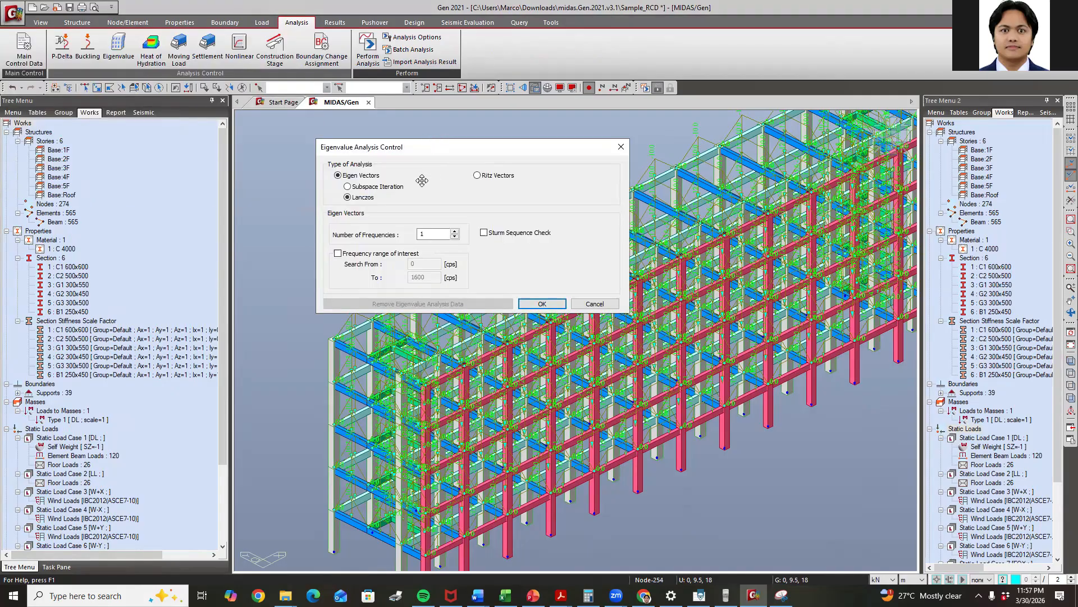
pyautogui.click(365, 187)
pyautogui.moveTo(430, 235); pyautogui.dragTo(356, 227)
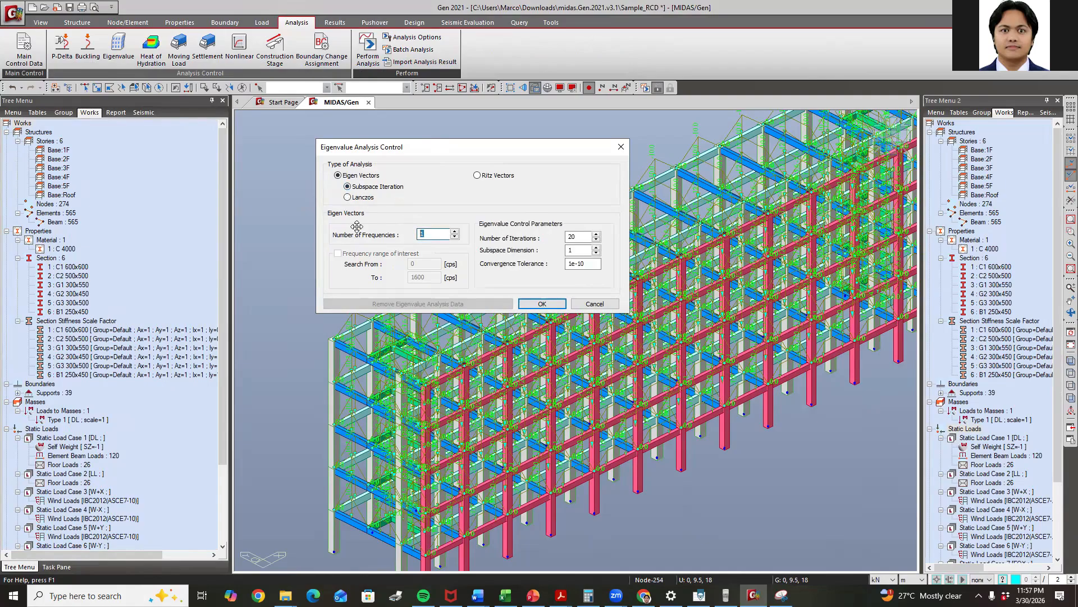
pyautogui.write('10')
pyautogui.click(542, 304)
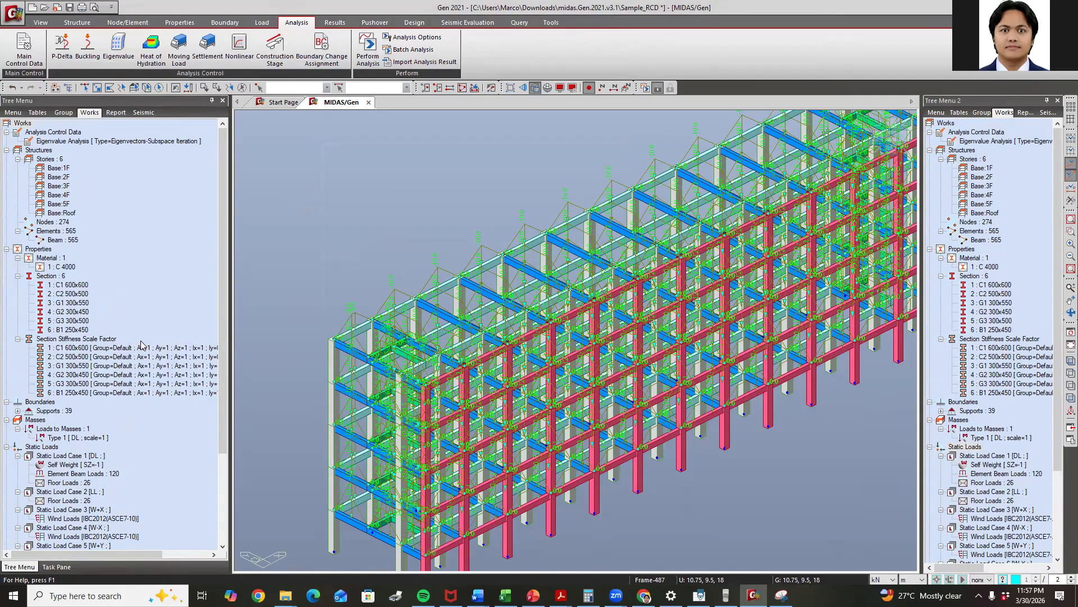
# Perform the structural analysis of the building model
pyautogui.scroll(-1, 141, 344)
pyautogui.scroll(1, 142, 344)
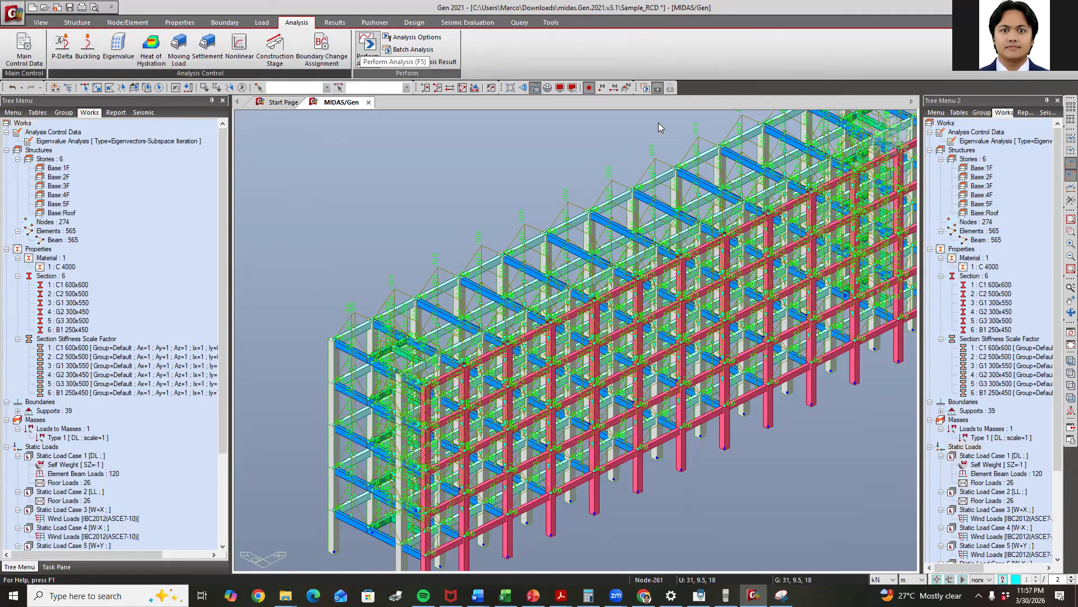
pyautogui.click(367, 51)
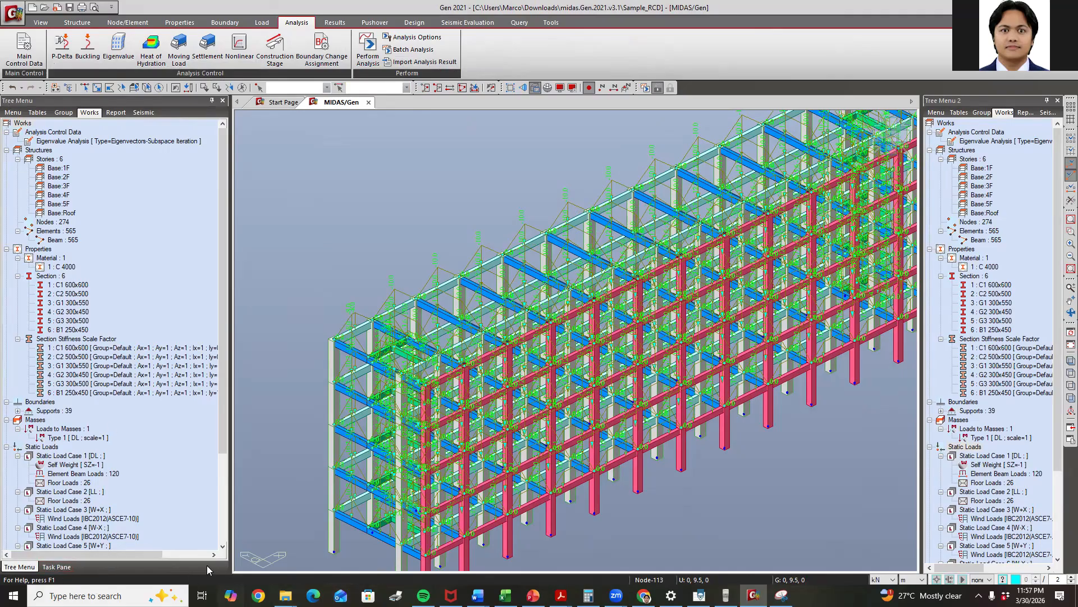
# Show the Message Window and examine the error message from the analysis run
pyautogui.rightClick(7, 100)
pyautogui.rightClick(4, 88)
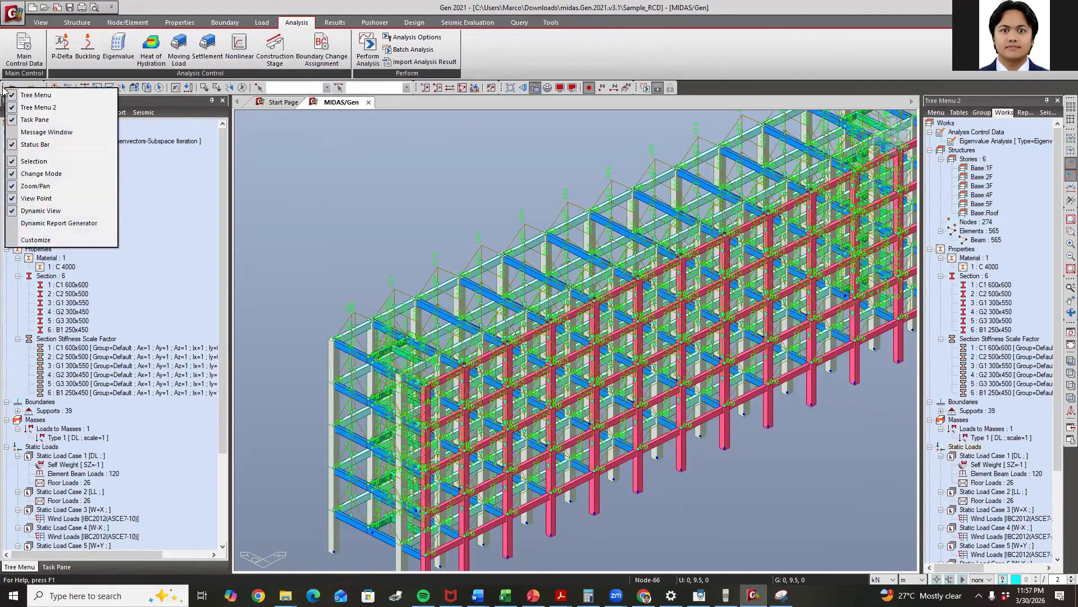
pyautogui.click(46, 132)
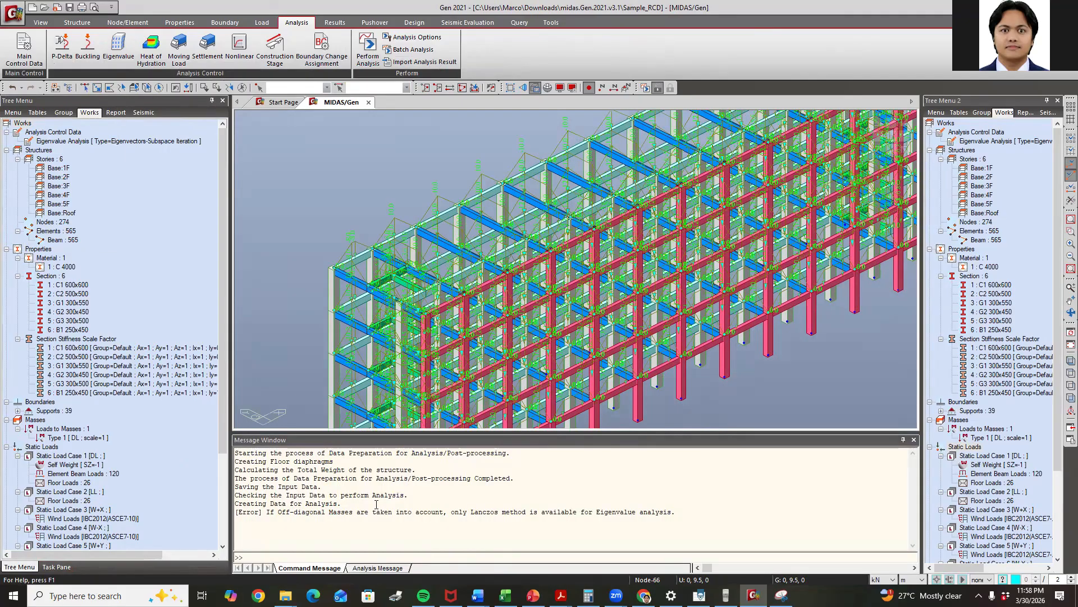
pyautogui.moveTo(266, 512); pyautogui.dragTo(679, 512)
pyautogui.click(591, 516)
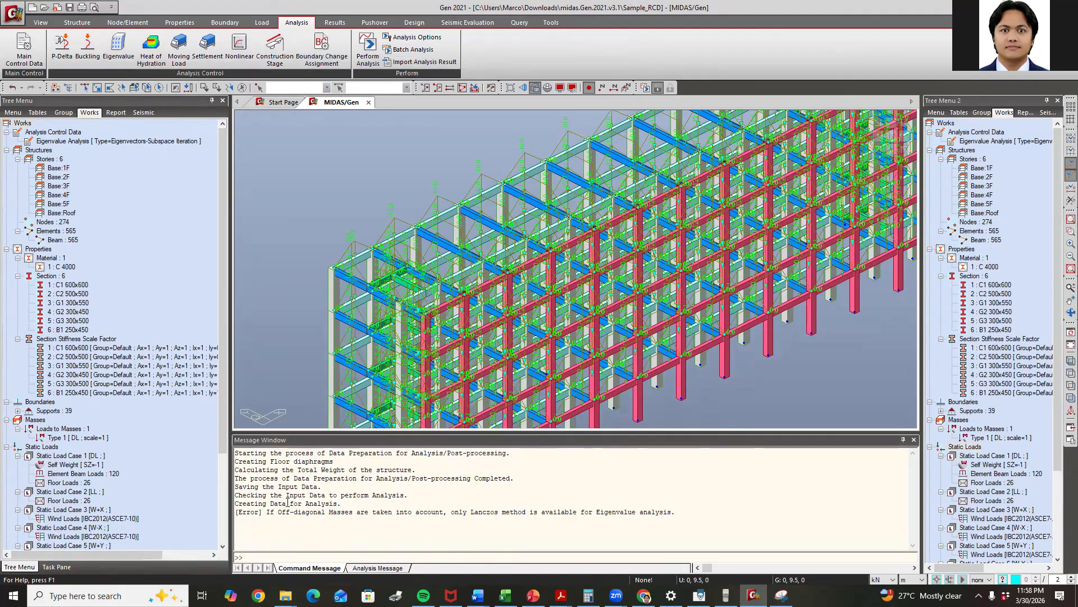
pyautogui.moveTo(279, 513); pyautogui.dragTo(650, 516)
pyautogui.click(650, 516)
pyautogui.moveTo(336, 514); pyautogui.dragTo(734, 515)
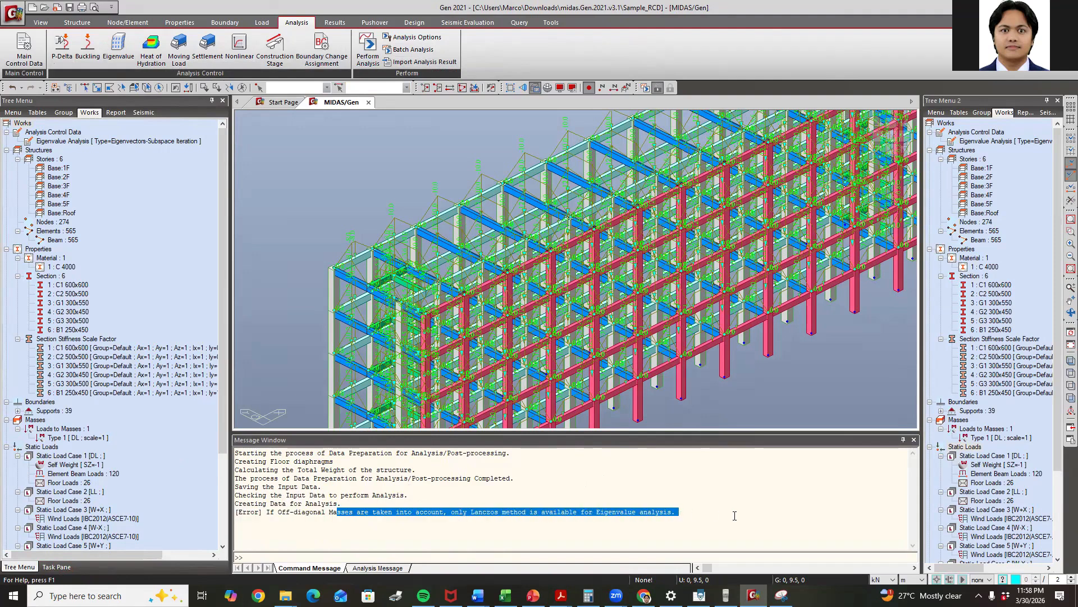
# Close the Message Window and bring the whole building frame into view
pyautogui.moveTo(693, 377); pyautogui.dragTo(669, 379, button='middle')
pyautogui.scroll(-2, 607, 342)
pyautogui.scroll(-4, 607, 341)
pyautogui.scroll(2, 585, 390)
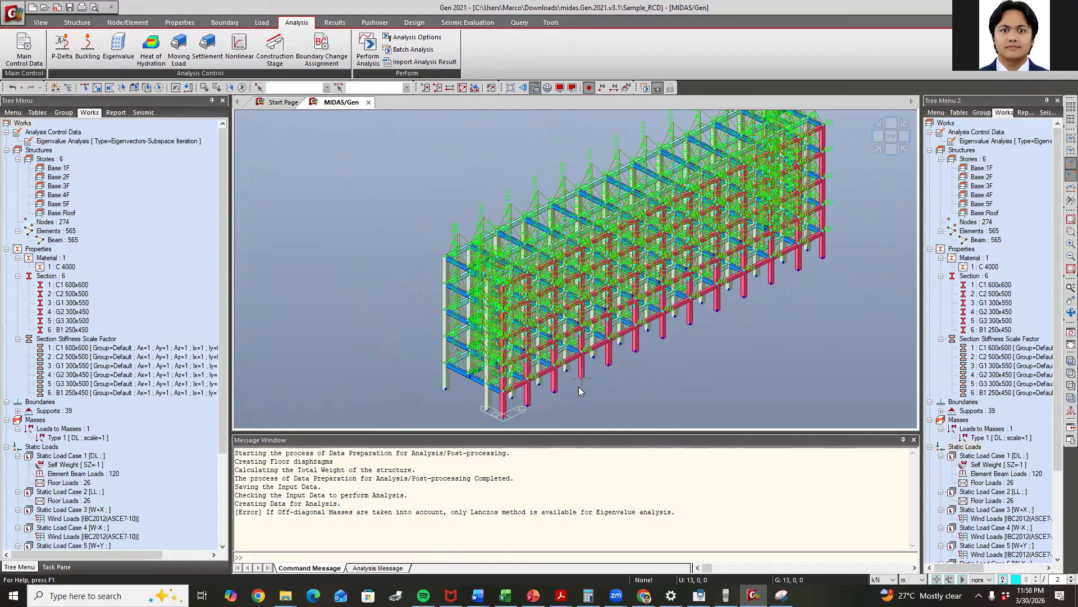
pyautogui.click(914, 440)
pyautogui.moveTo(552, 230); pyautogui.dragTo(515, 246, button='middle')
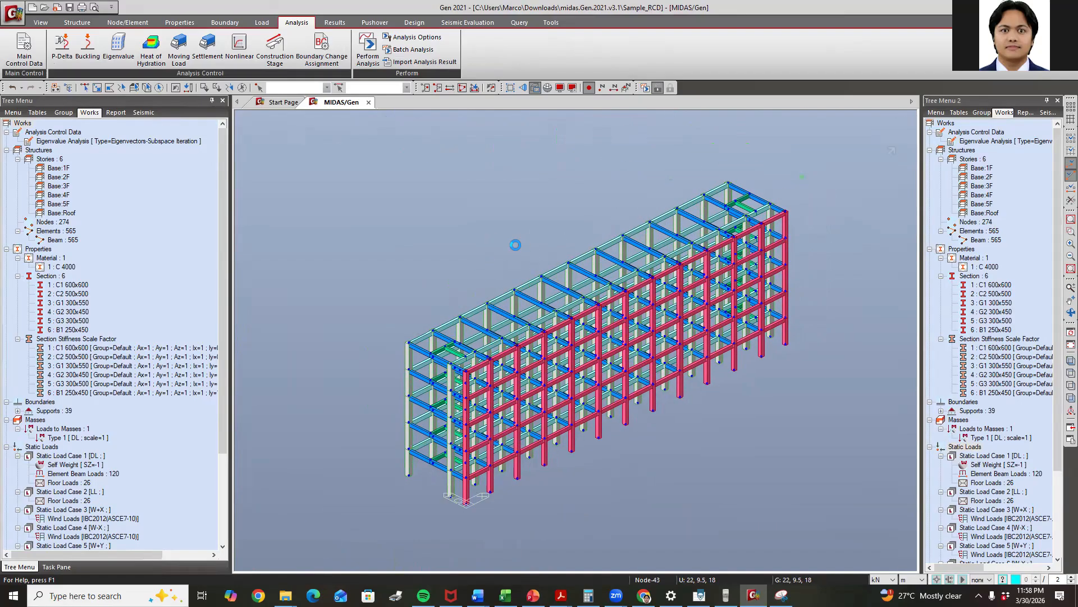
pyautogui.click(262, 23)
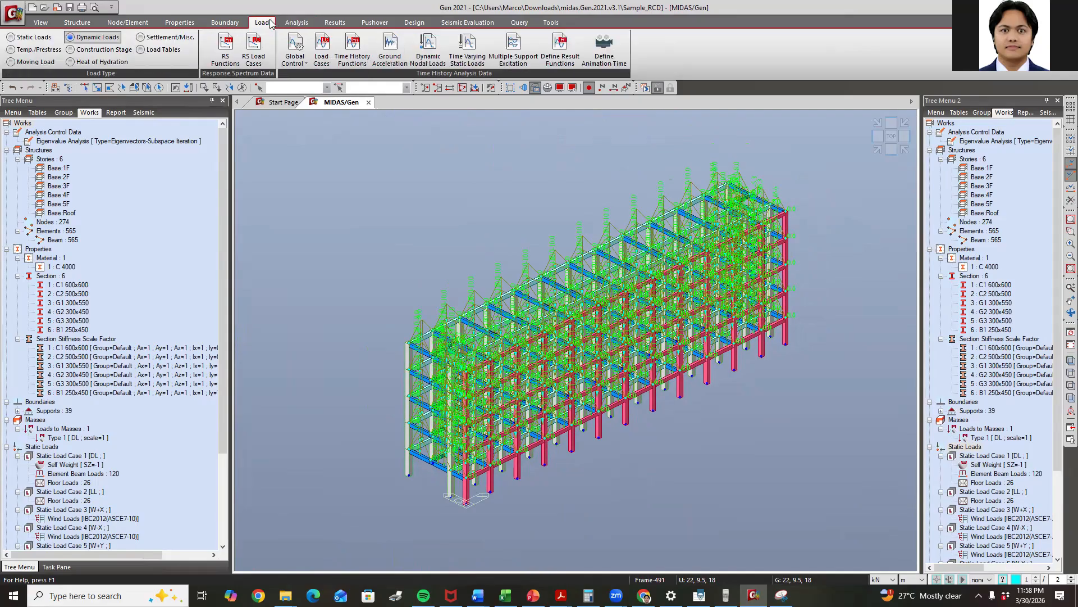
pyautogui.click(70, 37)
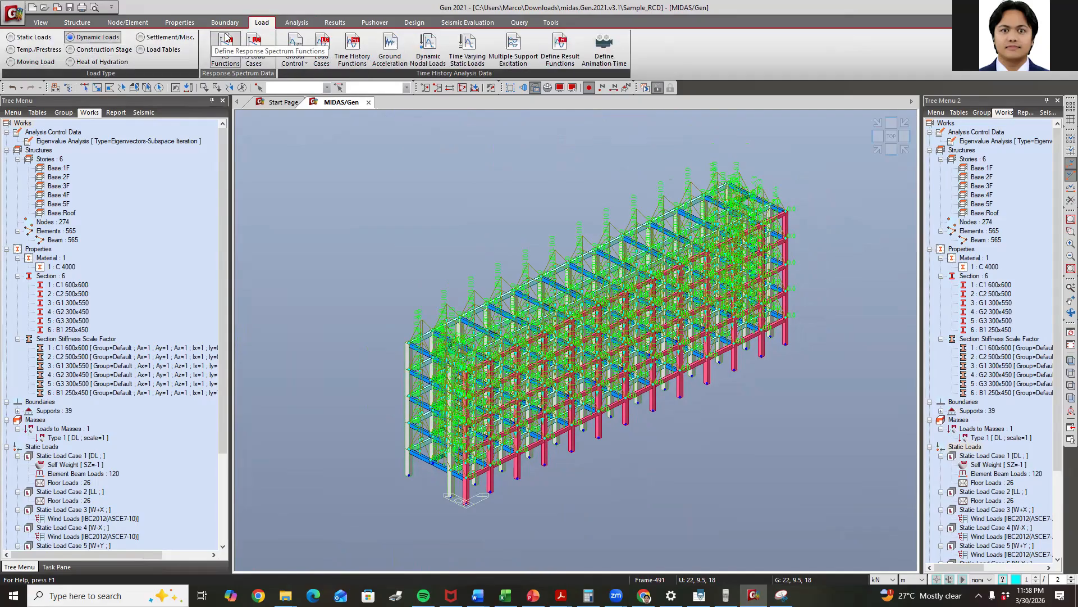
pyautogui.click(297, 23)
pyautogui.click(333, 23)
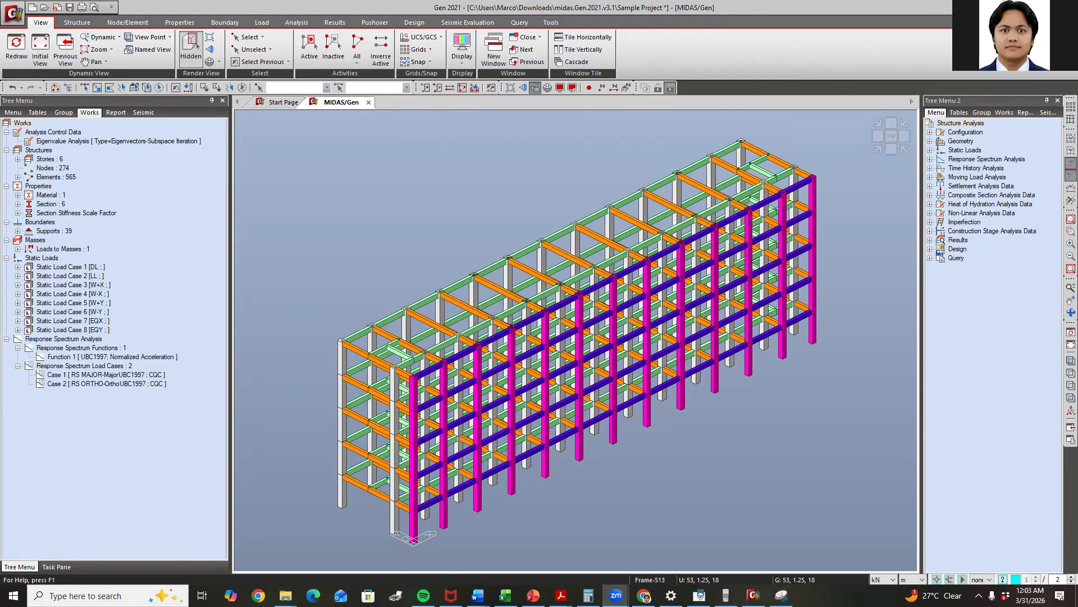
pyautogui.moveTo(616, 195); pyautogui.dragTo(606, 198, button='middle')
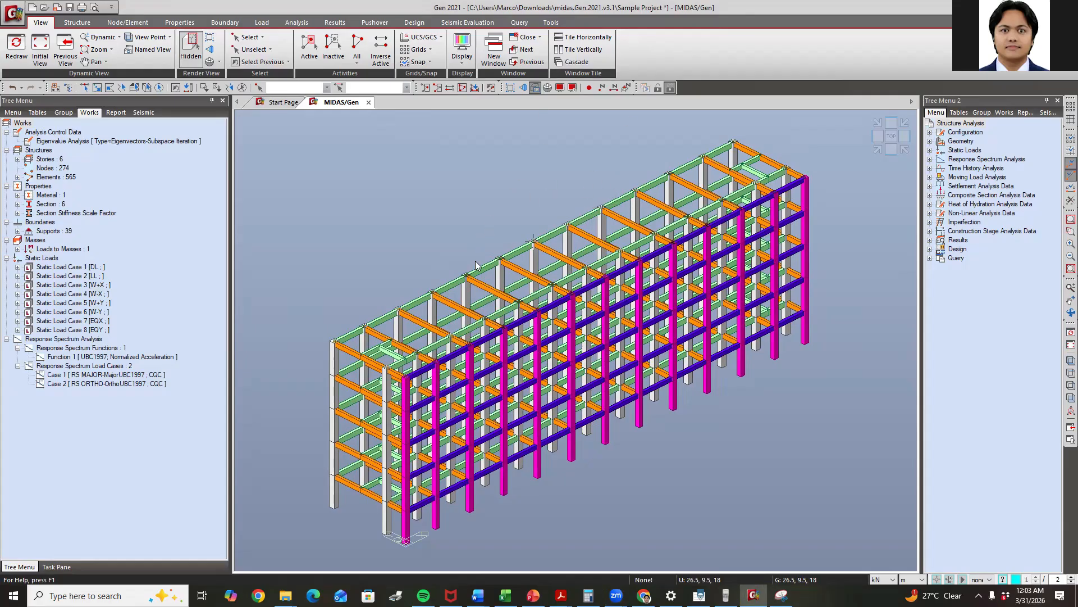
pyautogui.click(296, 22)
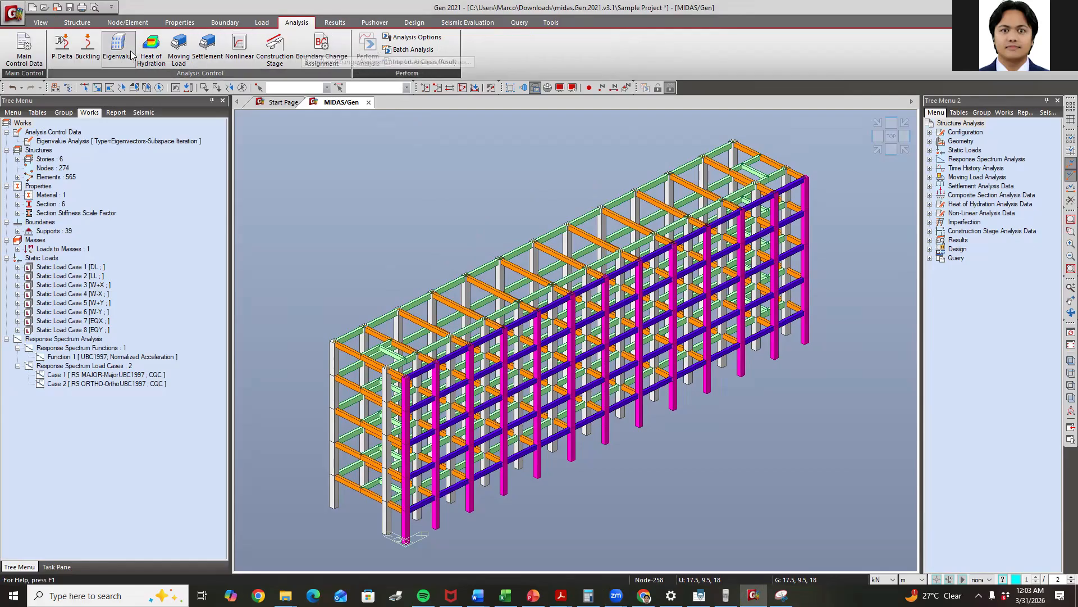
pyautogui.click(129, 23)
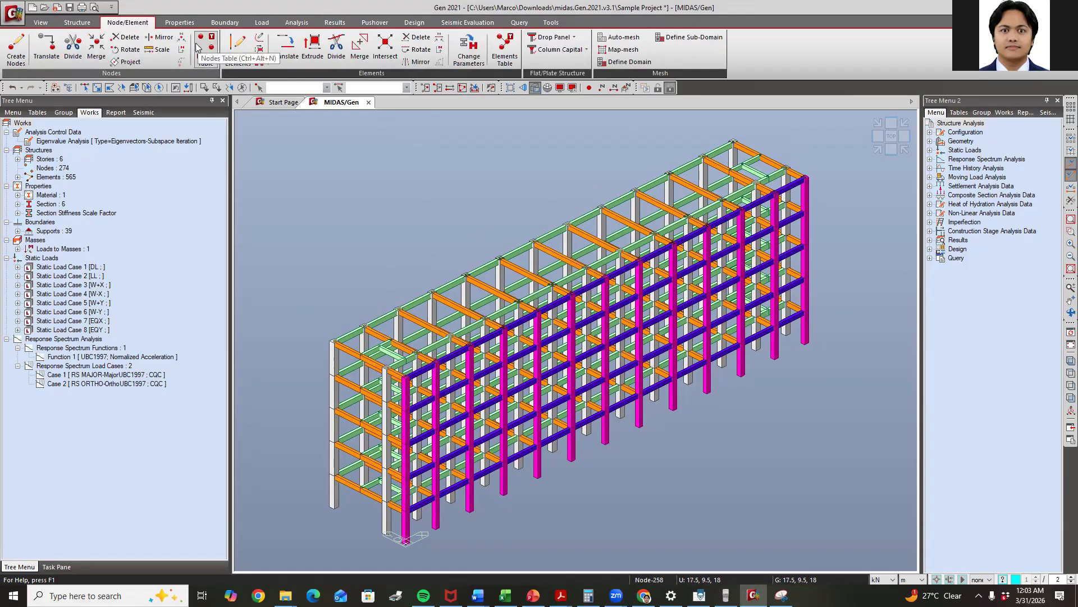
pyautogui.scroll(2, 85, 25)
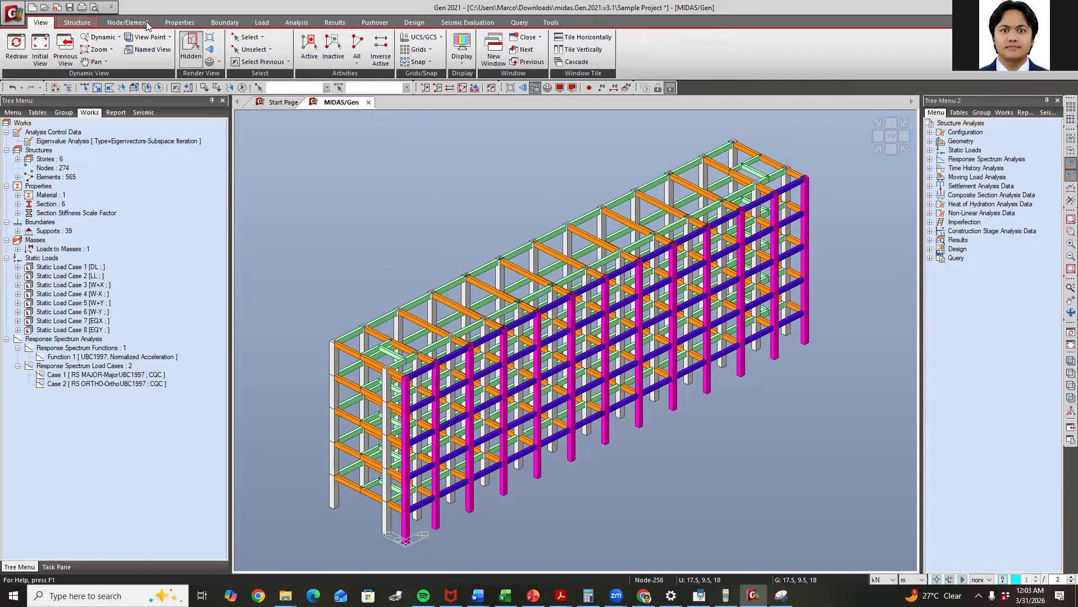
pyautogui.scroll(-2, 85, 26)
# Unlock the analysed model by switching it back to preprocessing mode
pyautogui.click(658, 88)
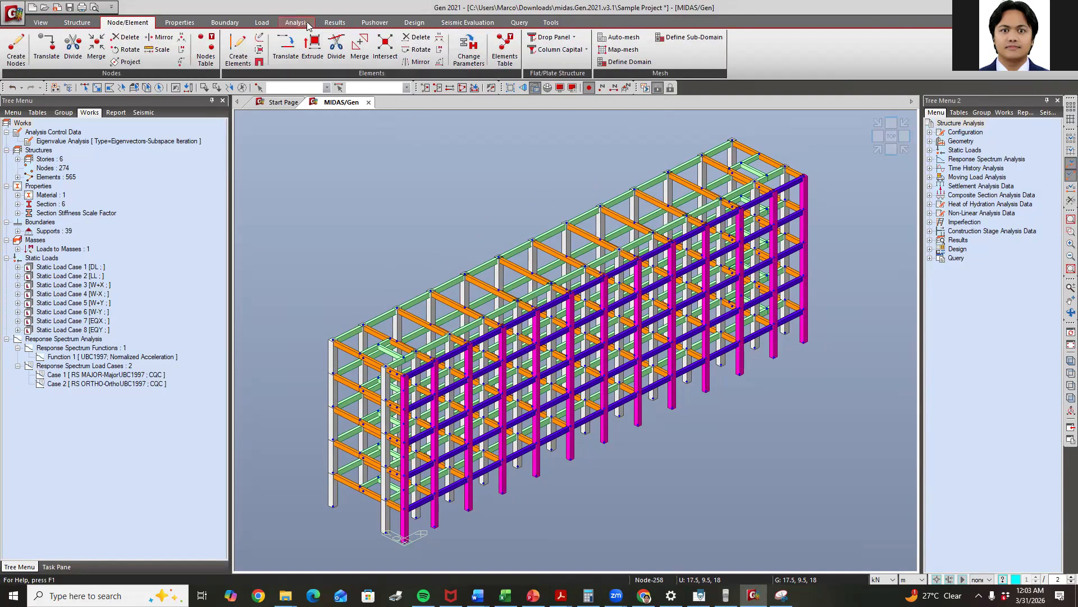
pyautogui.click(307, 24)
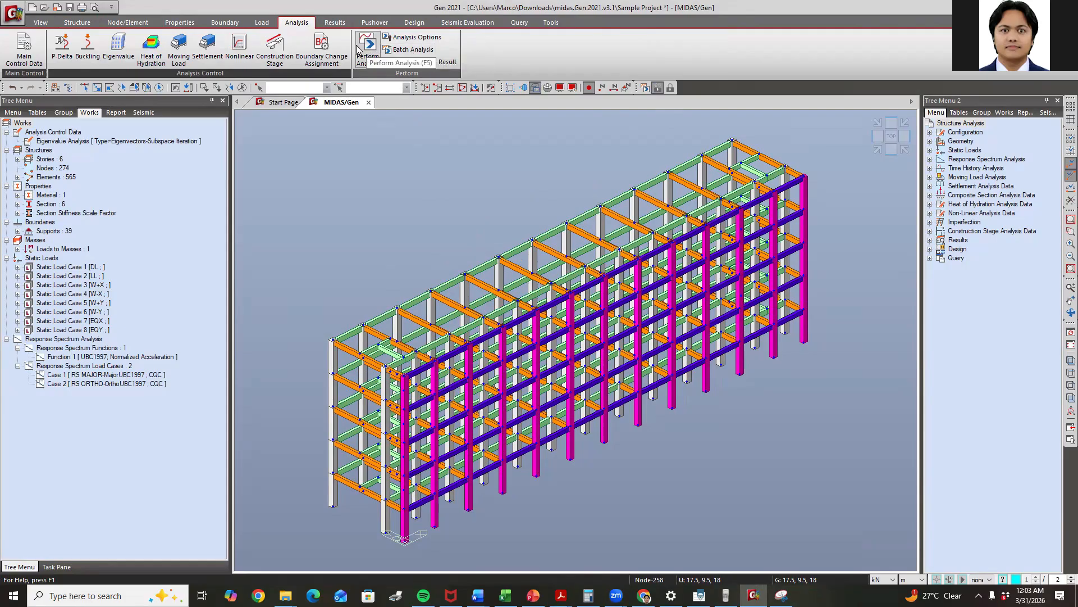
pyautogui.click(262, 23)
pyautogui.click(297, 24)
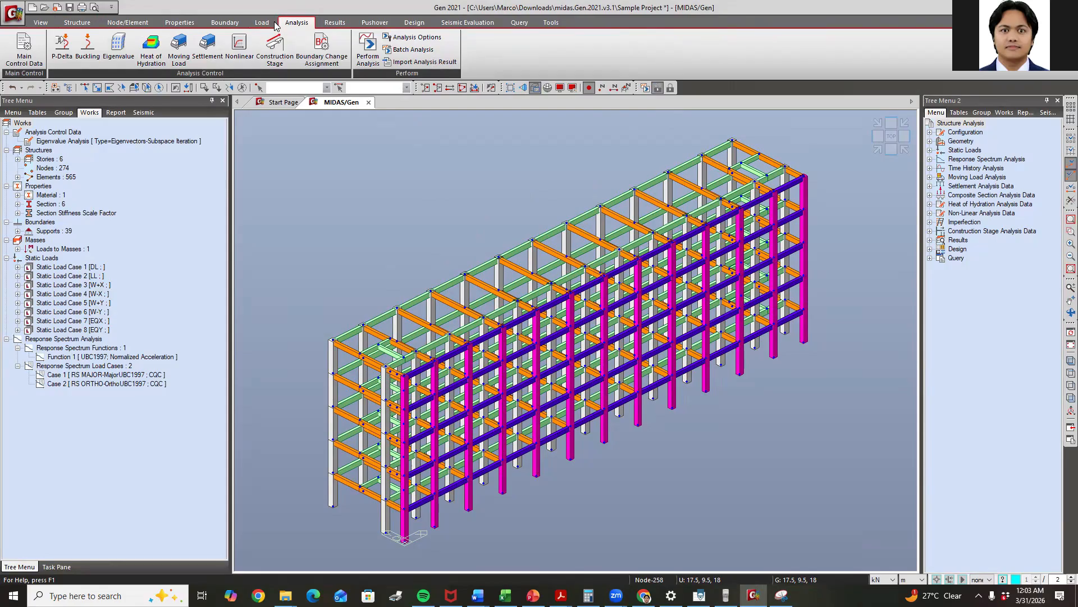
pyautogui.click(269, 24)
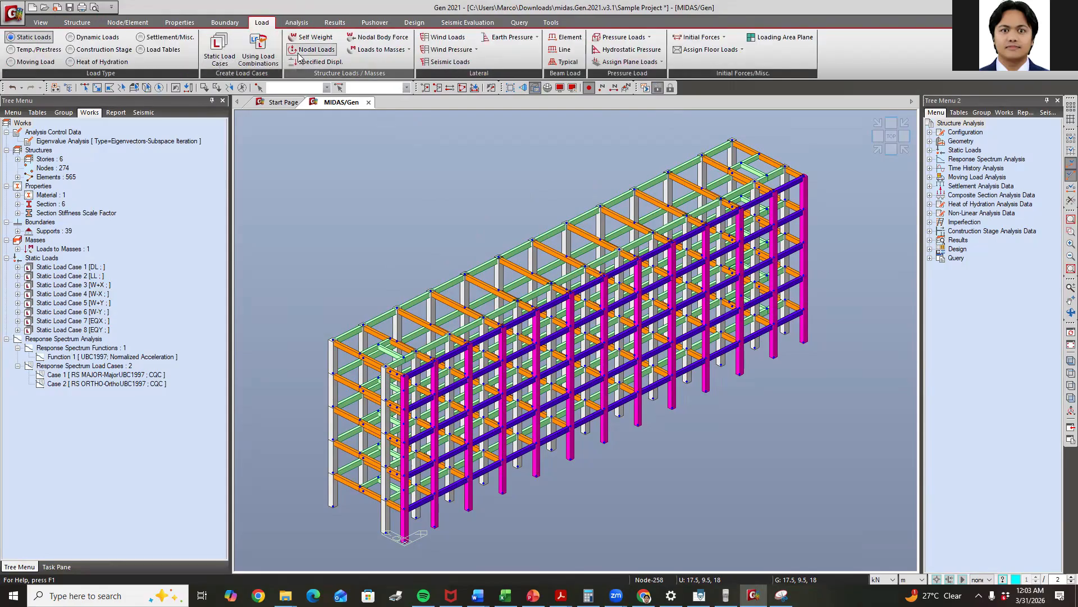
pyautogui.click(296, 22)
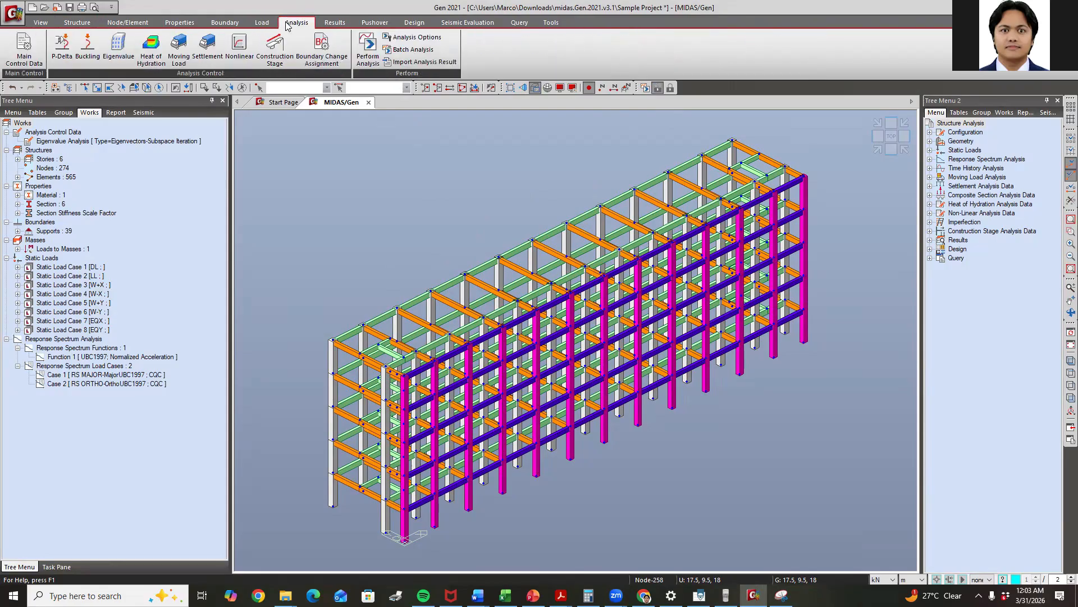
# Reconfirm the eigenvalue control with Subspace Iteration and 10 frequencies, accept deleting the existing results, and rerun the analysis
pyautogui.click(118, 48)
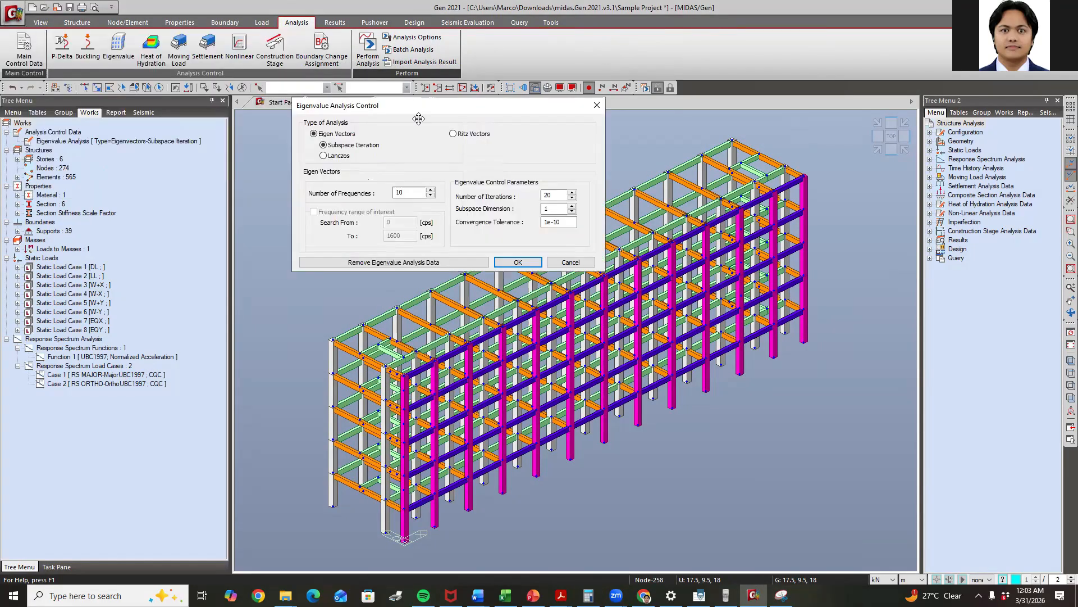
pyautogui.doubleClick(401, 192)
pyautogui.click(514, 262)
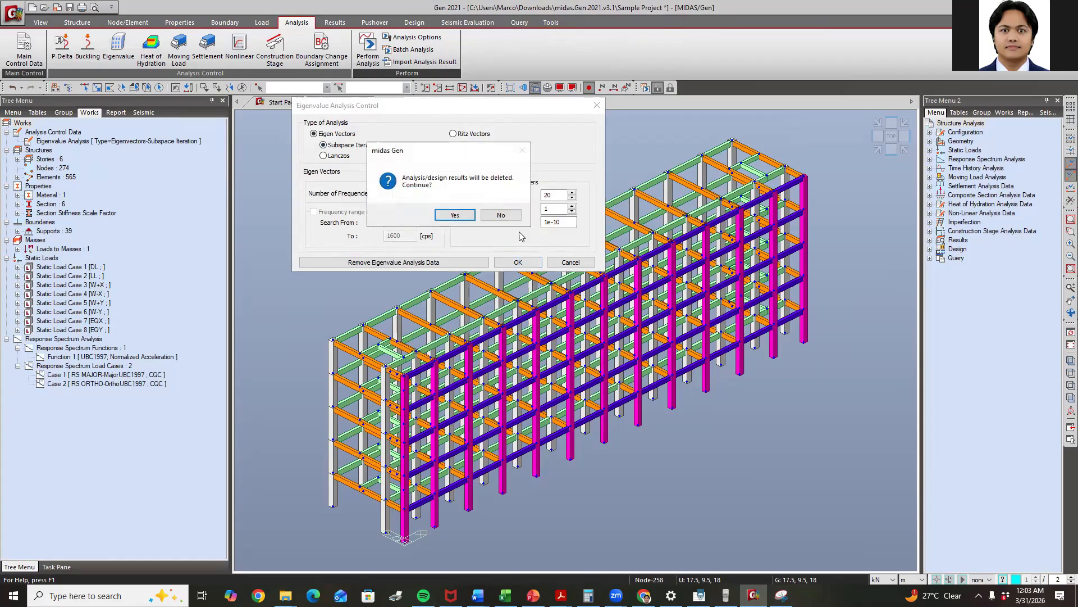
pyautogui.click(459, 217)
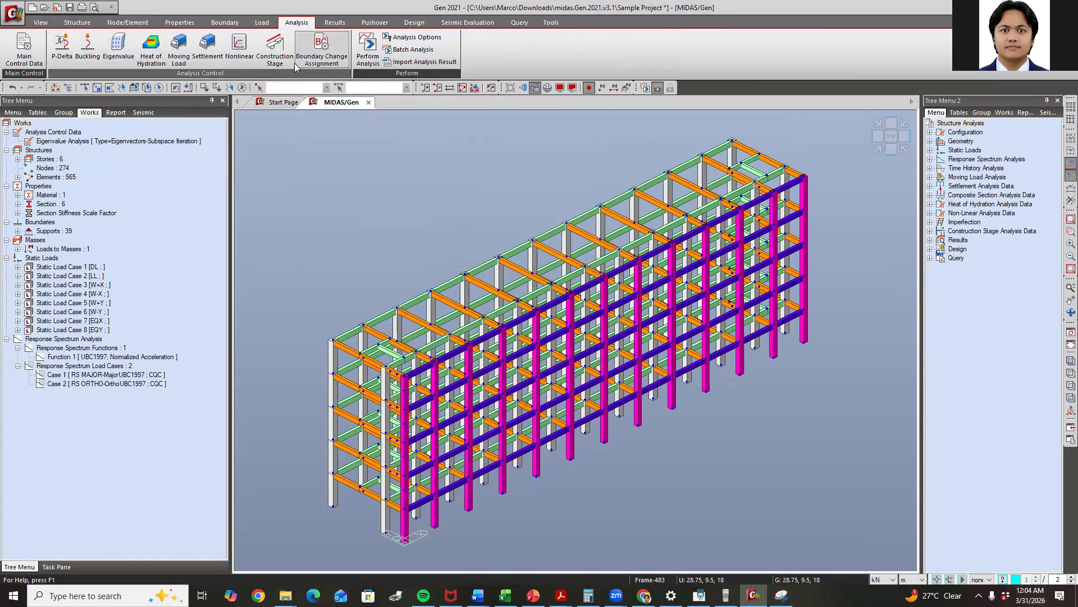
pyautogui.click(366, 45)
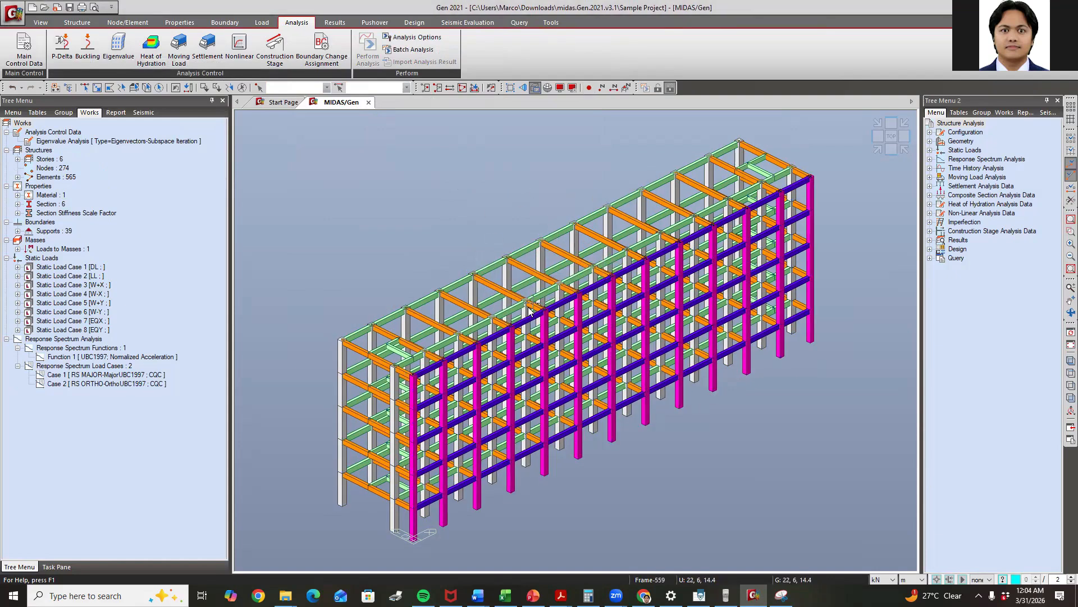
# Show the Message Window, check the analysis messages for how the run ended, and close the window
pyautogui.rightClick(3, 88)
pyautogui.click(25, 133)
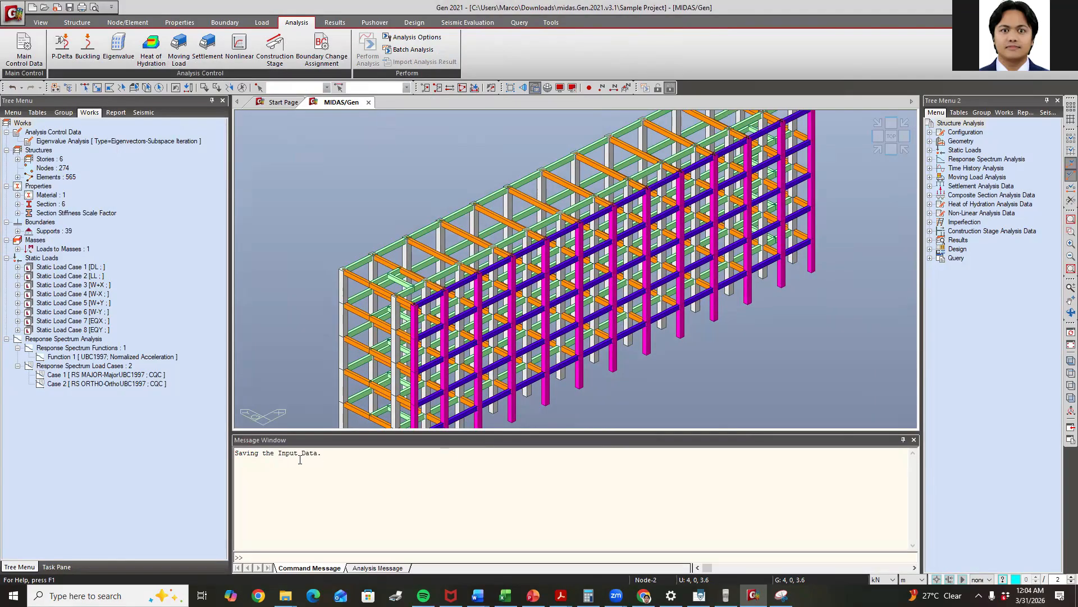
pyautogui.click(375, 568)
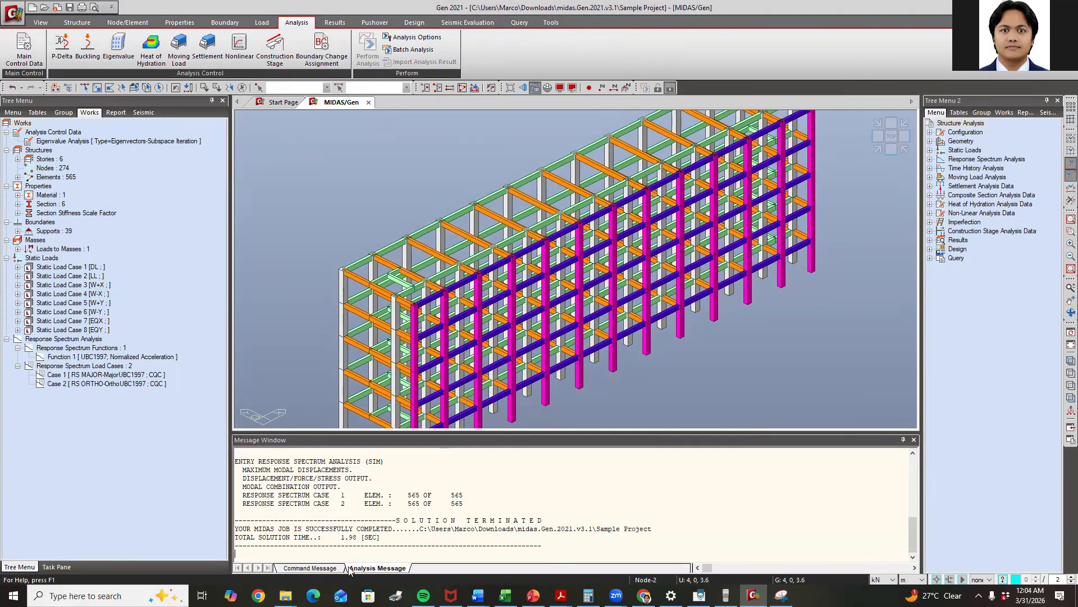
pyautogui.moveTo(278, 532); pyautogui.dragTo(665, 532)
pyautogui.click(463, 498)
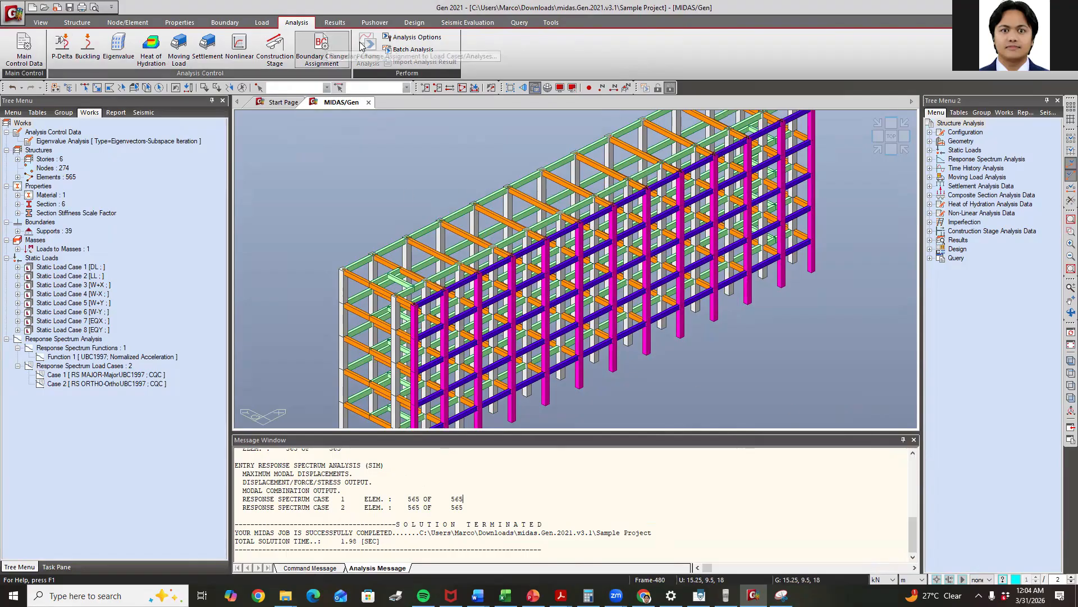
pyautogui.click(335, 22)
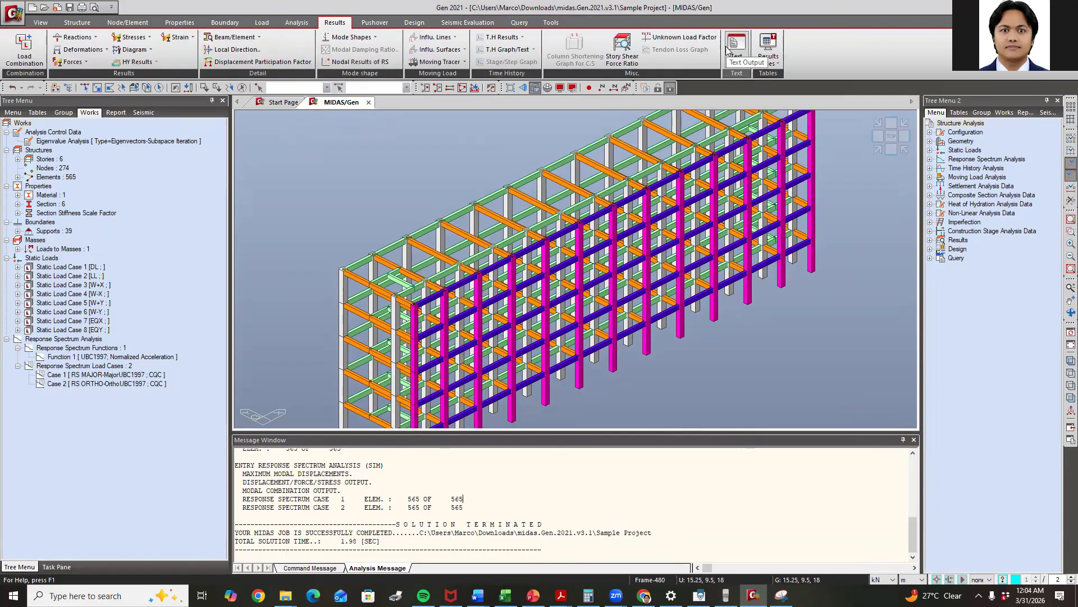
pyautogui.click(914, 440)
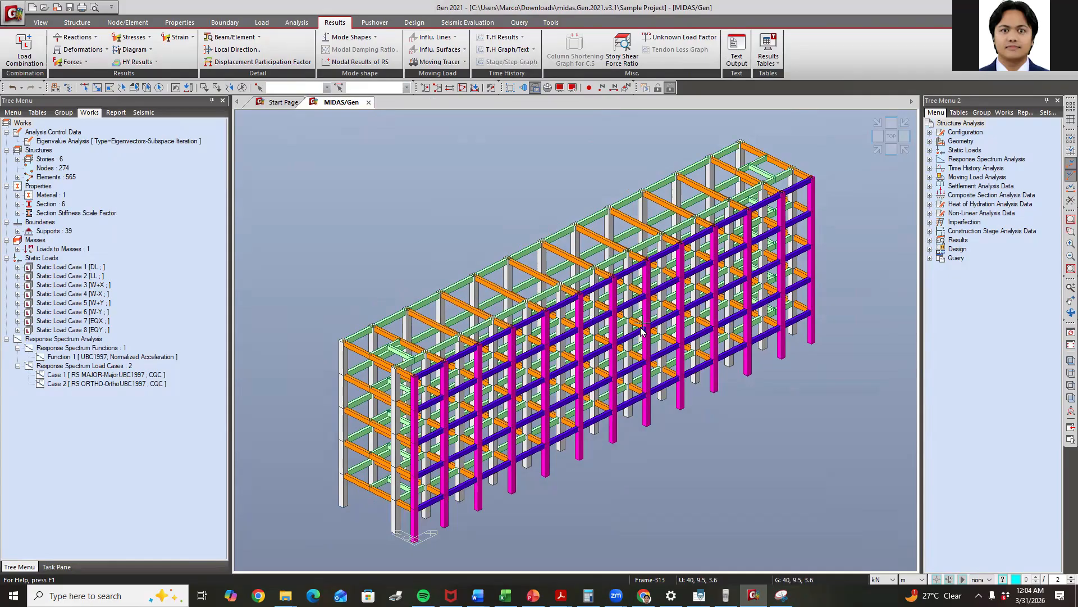
# Display the vibration mode shape for Mode 1 with Md-XYZ components and inspect it in side and isometric views
pyautogui.scroll(-1, 622, 318)
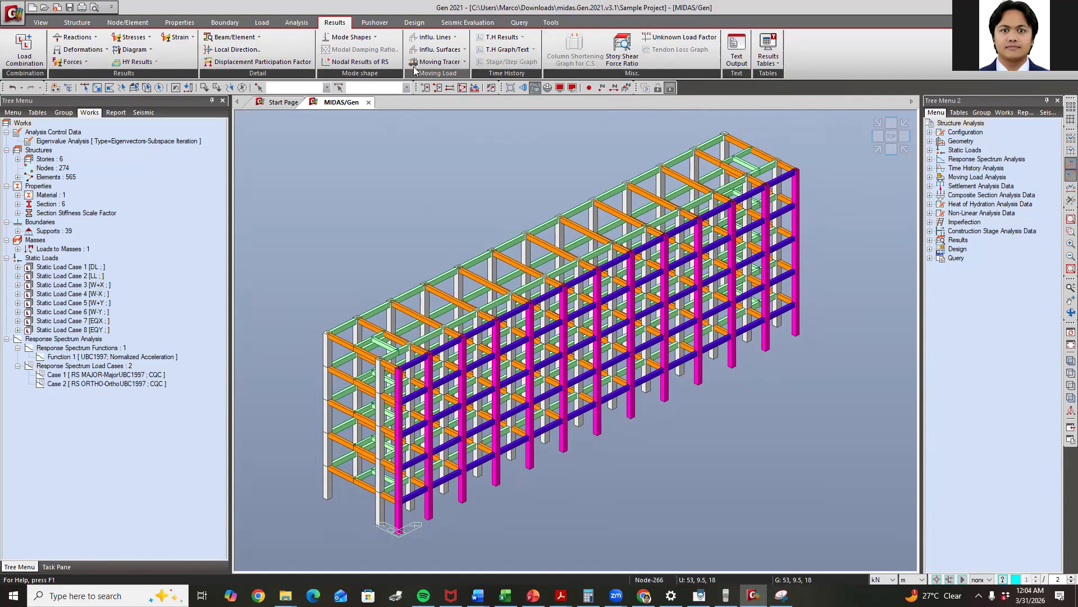
pyautogui.click(354, 41)
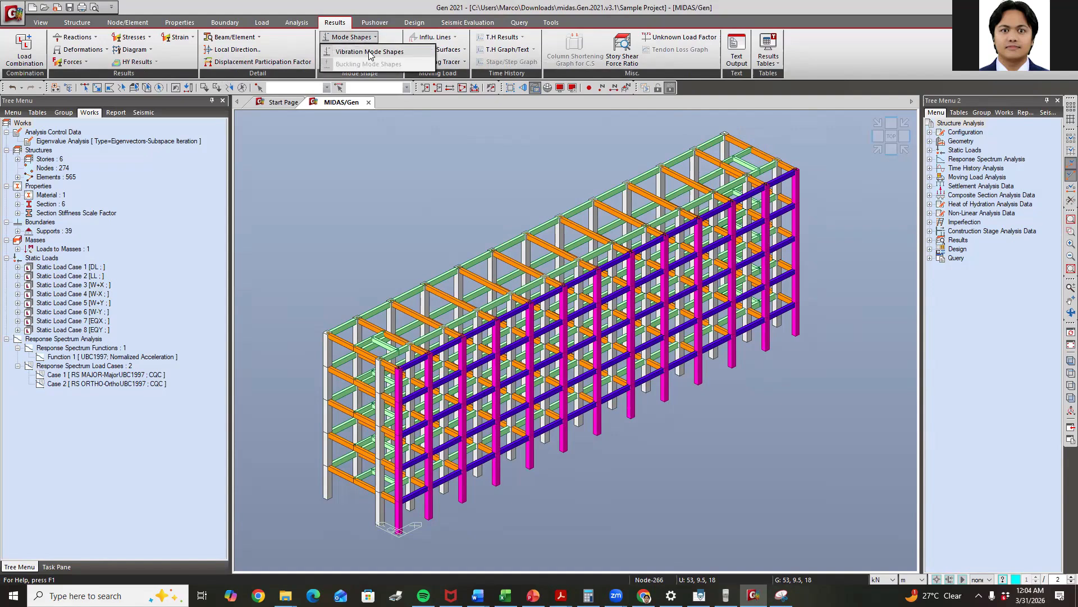
pyautogui.click(369, 52)
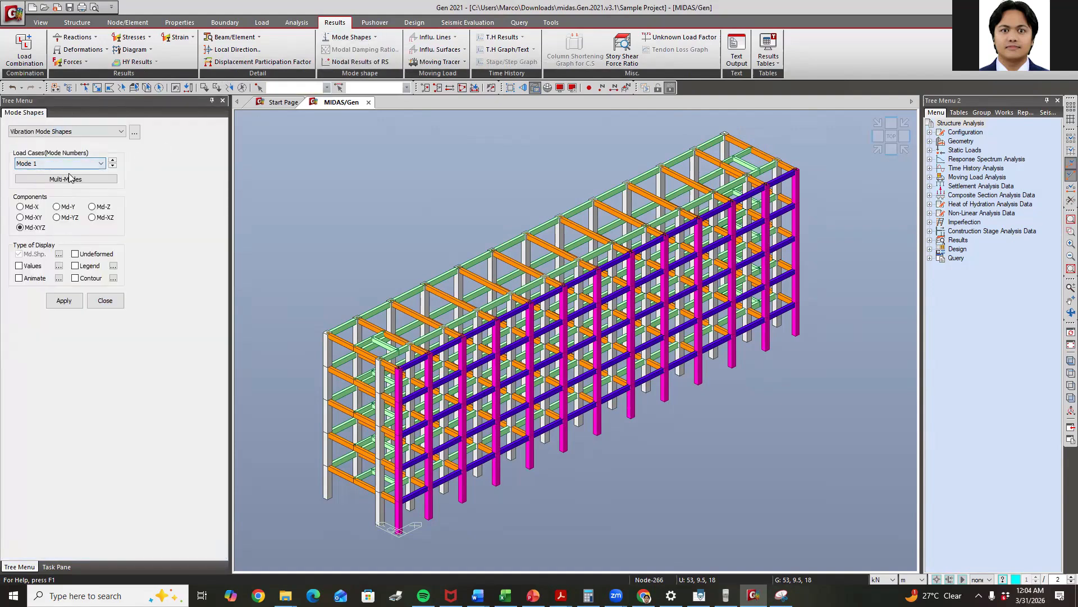
pyautogui.click(64, 302)
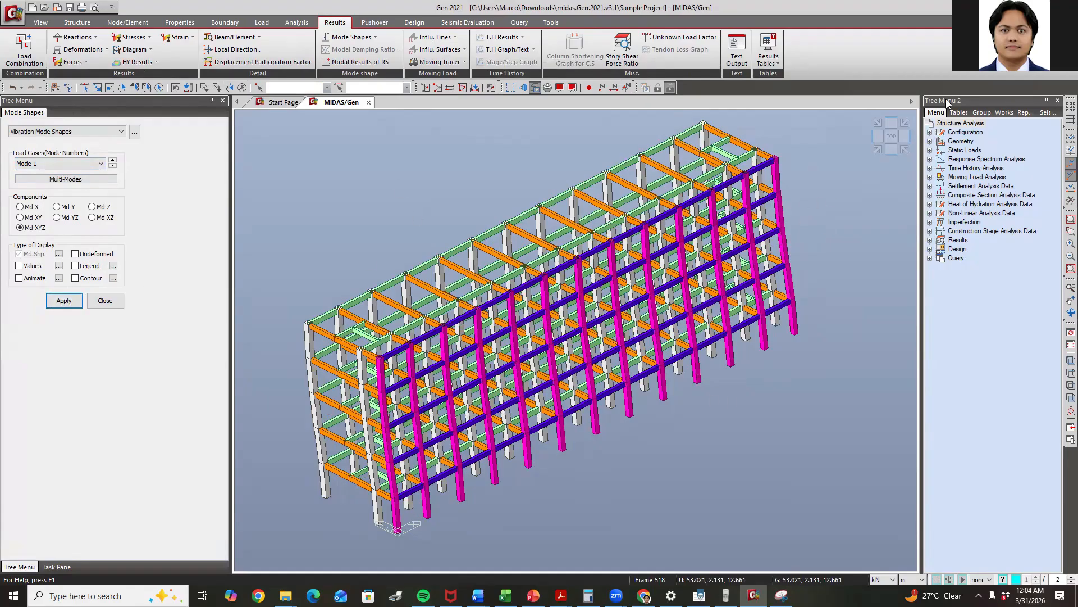
pyautogui.click(891, 136)
pyautogui.click(877, 138)
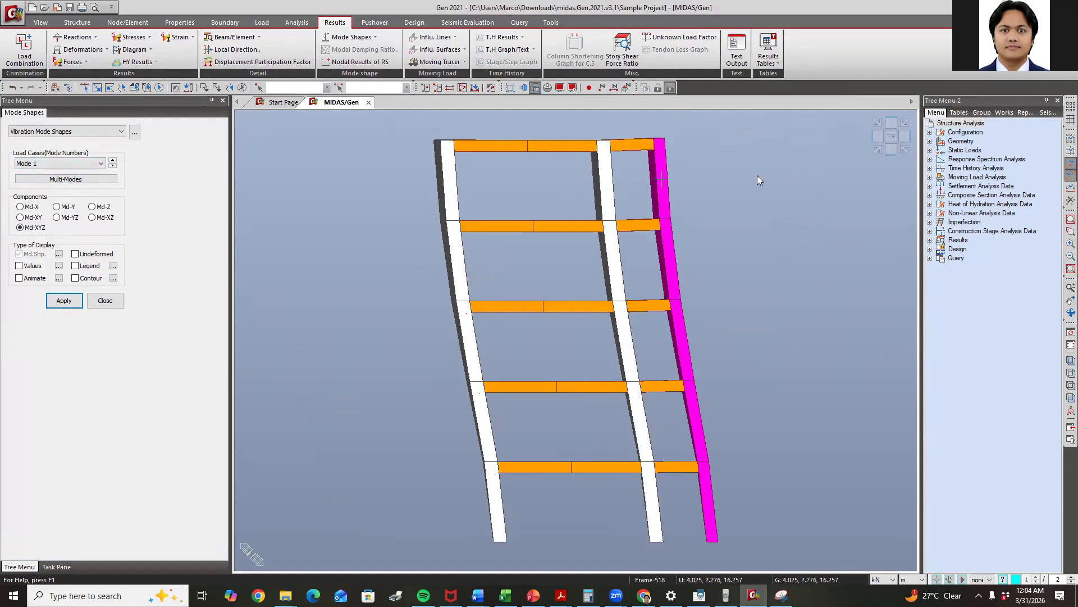
pyautogui.click(876, 149)
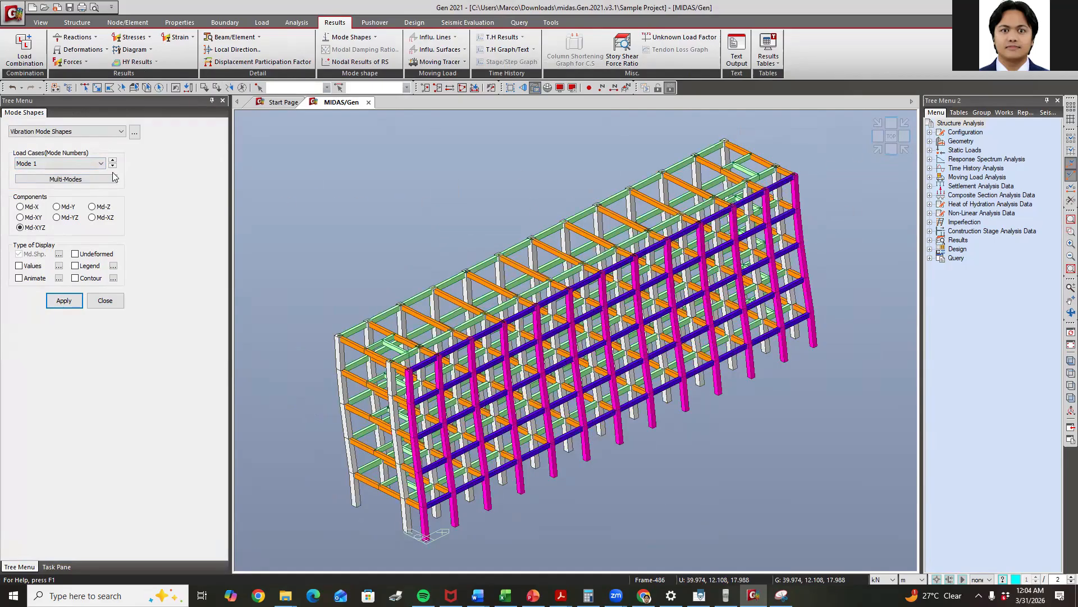
# Display the Mode 2 vibration shape and inspect it in front and isometric views
pyautogui.click(81, 163)
pyautogui.scroll(3, 56, 186)
pyautogui.click(33, 178)
pyautogui.click(64, 301)
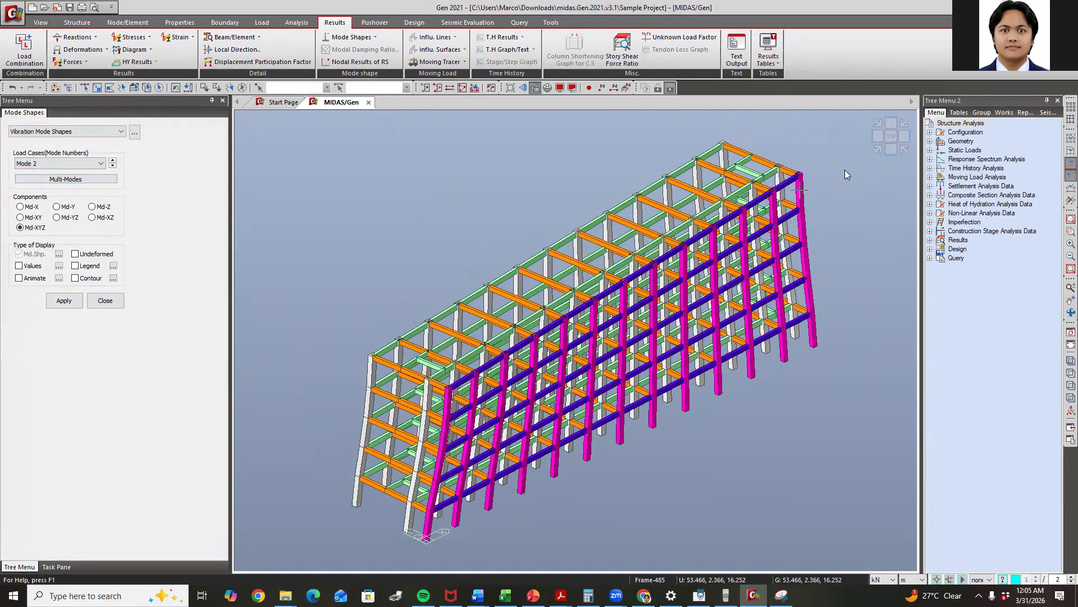
pyautogui.click(890, 150)
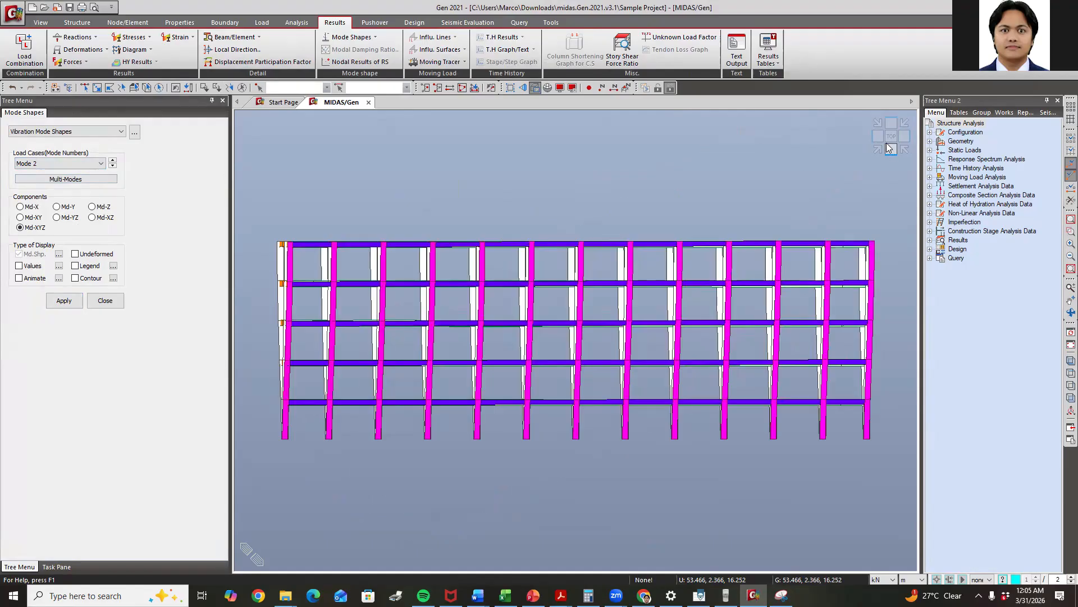
pyautogui.click(879, 150)
# Display the Mode 3 vibration shape and inspect it in front and isometric views
pyautogui.click(50, 164)
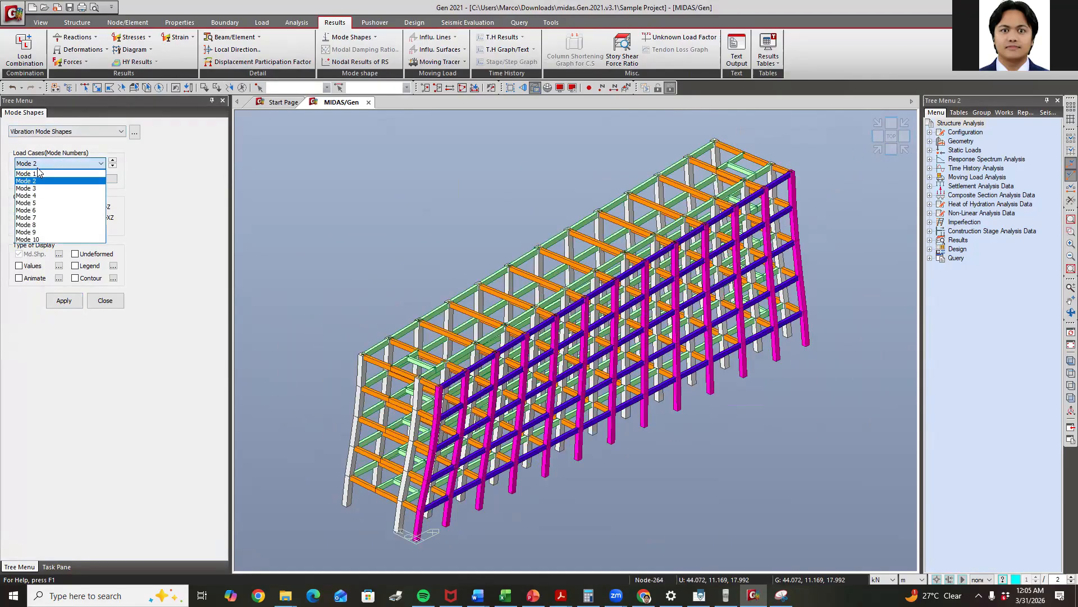
pyautogui.click(50, 188)
pyautogui.click(64, 301)
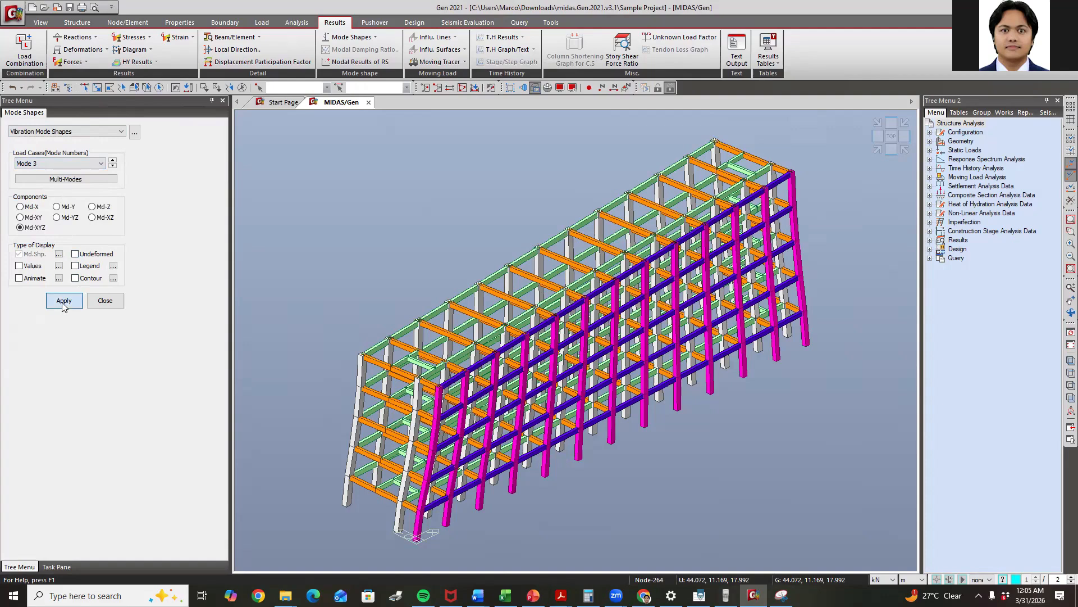
pyautogui.click(892, 151)
pyautogui.click(877, 149)
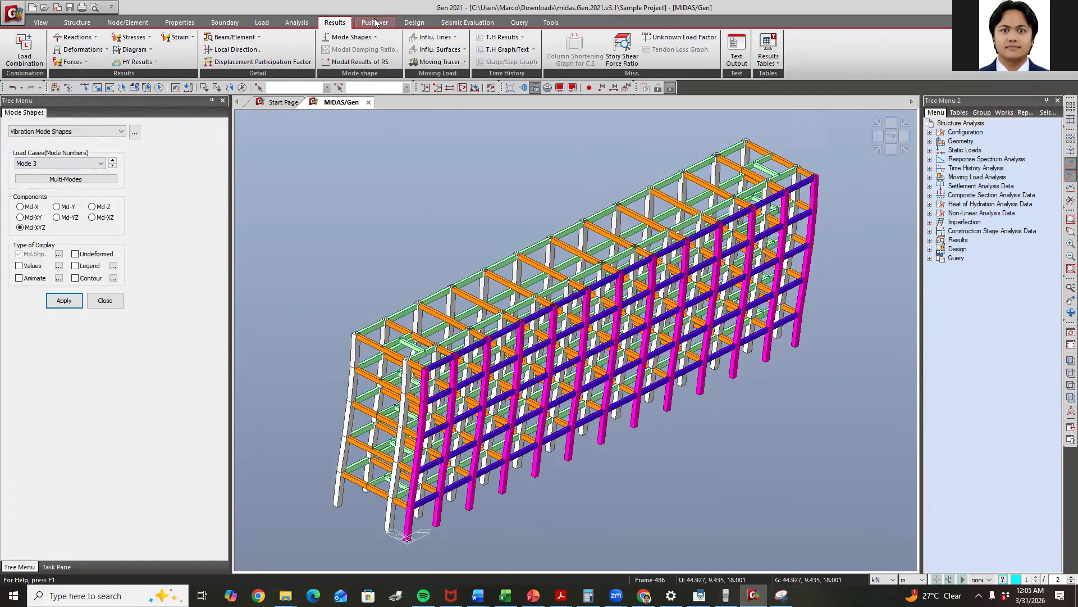
pyautogui.click(423, 24)
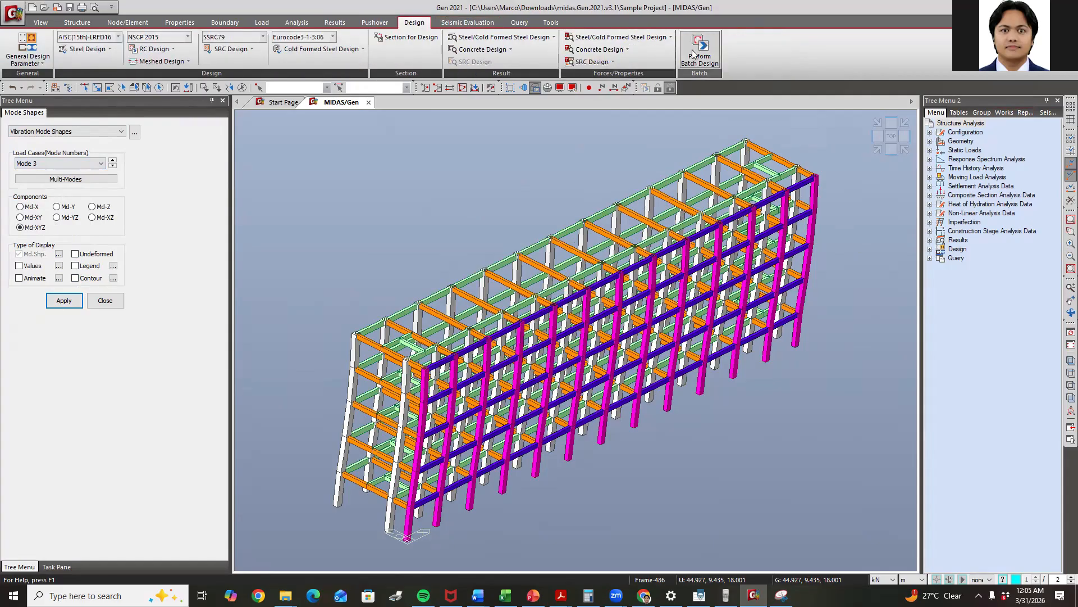
pyautogui.click(615, 50)
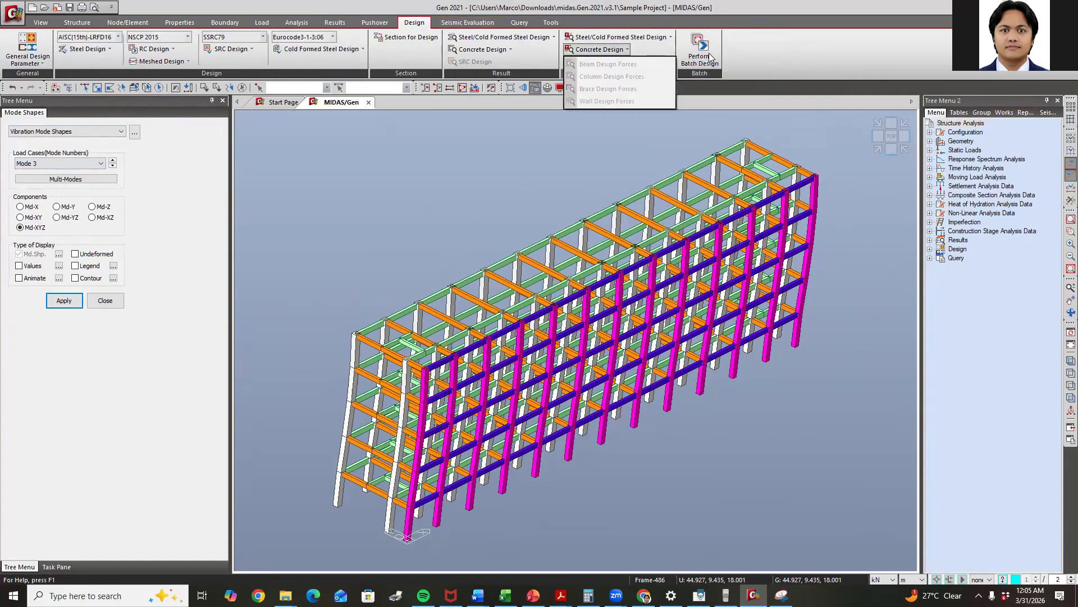
pyautogui.click(736, 108)
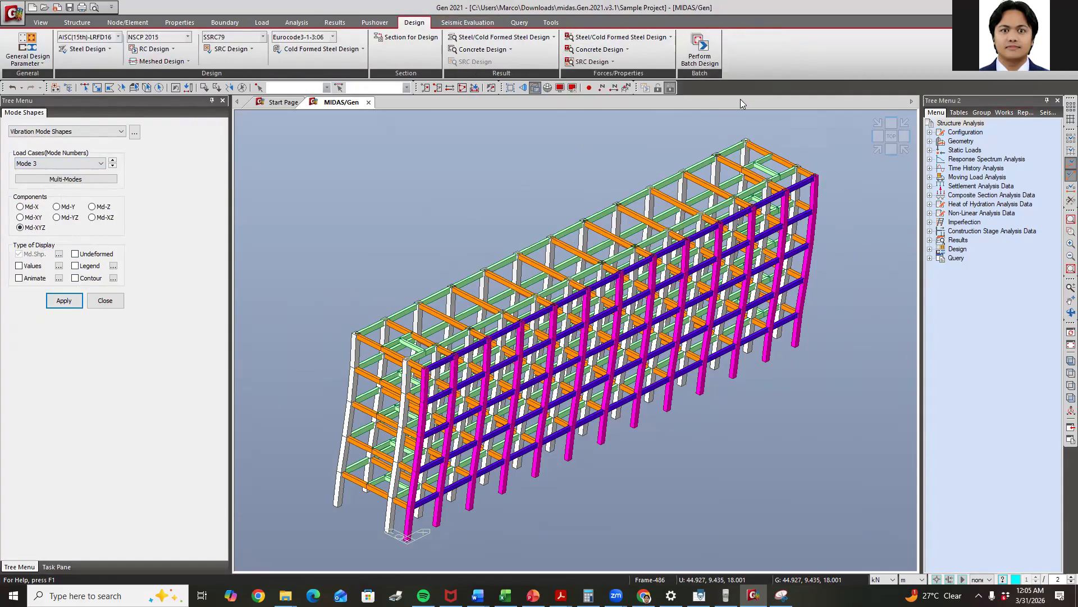
# Open the Story Mode Shape results table with eigenvalue Modes 1 to 10 activated
pyautogui.click(338, 24)
pyautogui.click(769, 48)
pyautogui.moveTo(817, 278)
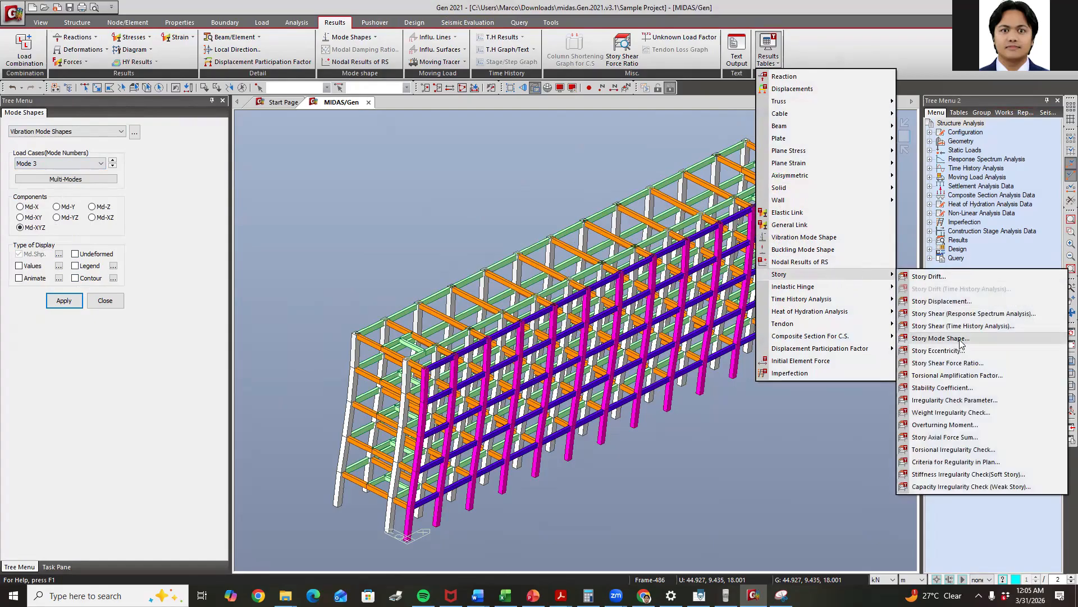
pyautogui.click(941, 338)
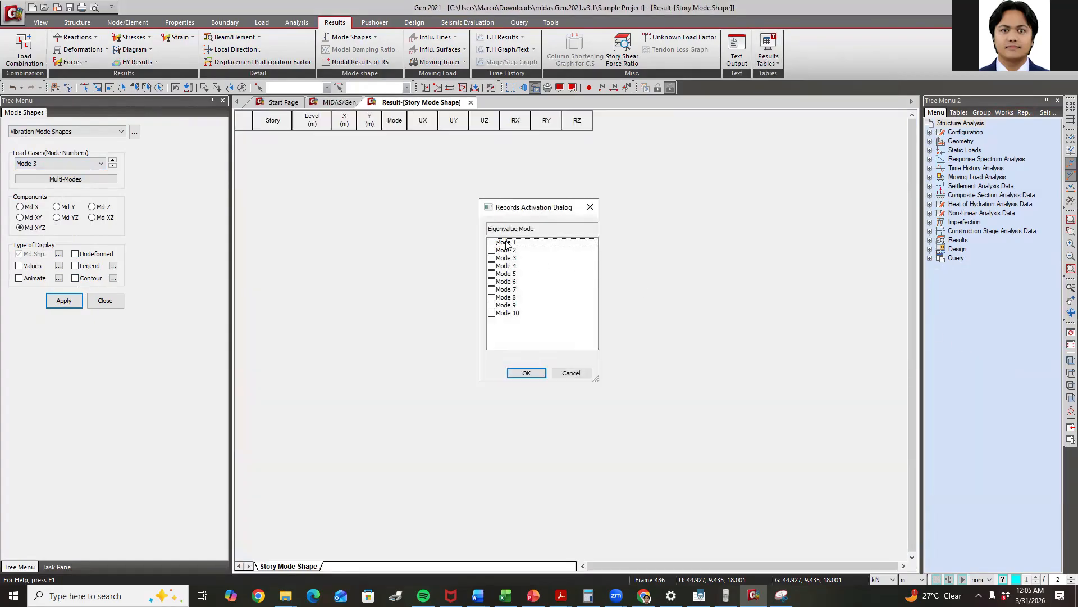
pyautogui.click(492, 242)
pyautogui.click(492, 251)
pyautogui.click(492, 258)
pyautogui.click(492, 266)
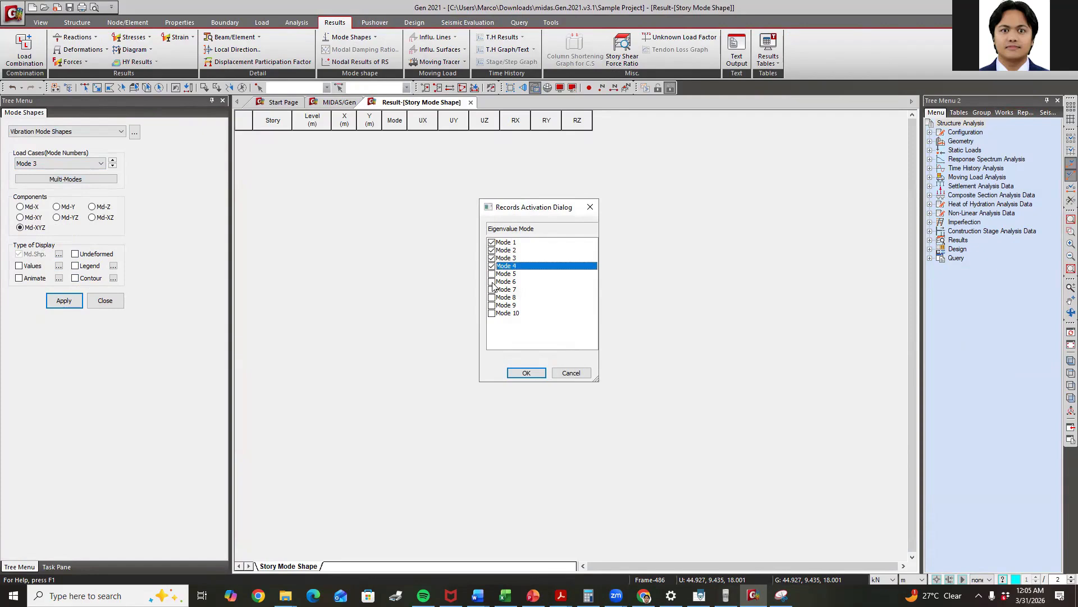
pyautogui.click(492, 274)
pyautogui.click(492, 282)
pyautogui.click(492, 290)
pyautogui.click(492, 298)
pyautogui.click(492, 306)
pyautogui.click(492, 313)
pyautogui.click(527, 372)
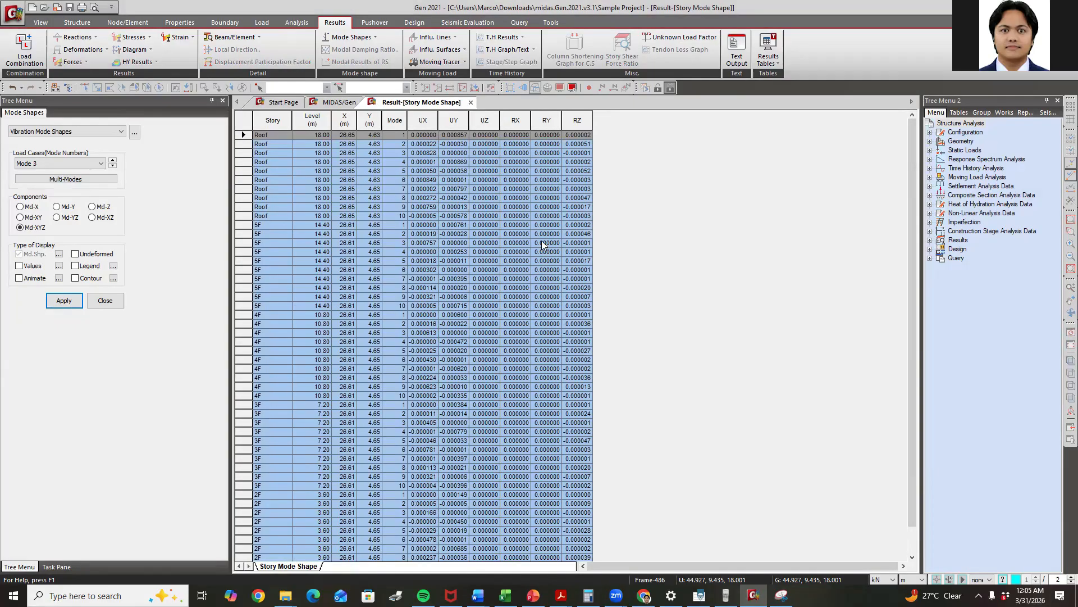
# Review the story mode shape values for each storey and close the table
pyautogui.scroll(1, 584, 274)
pyautogui.scroll(-1, 546, 222)
pyautogui.scroll(1, 545, 221)
pyautogui.click(470, 103)
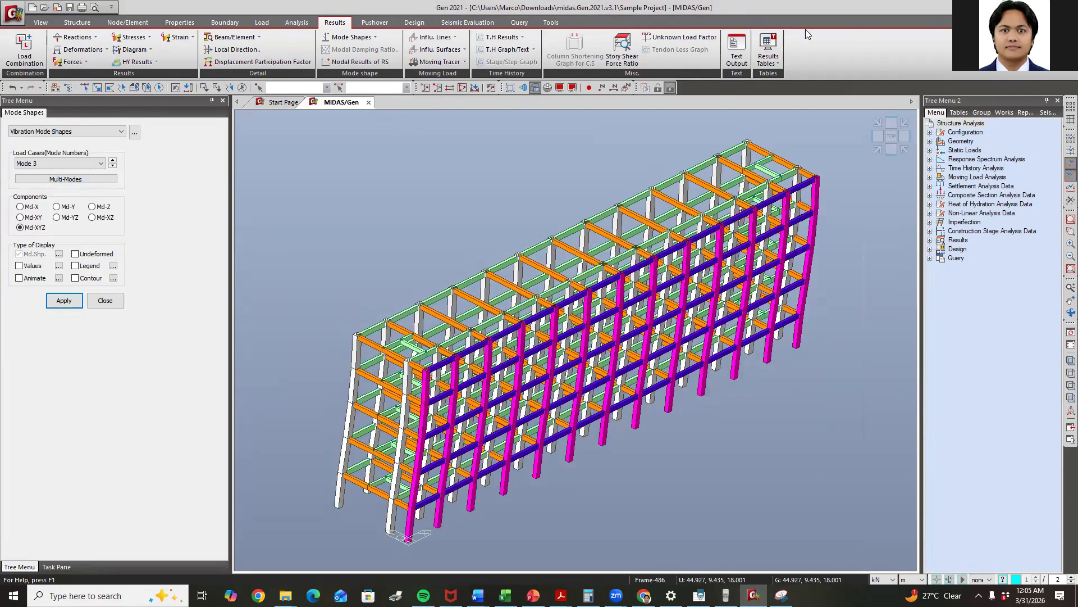
# Open the Vibration Mode Shape results table with eigenvalue Modes 1 to 10 activated
pyautogui.click(768, 49)
pyautogui.moveTo(844, 278)
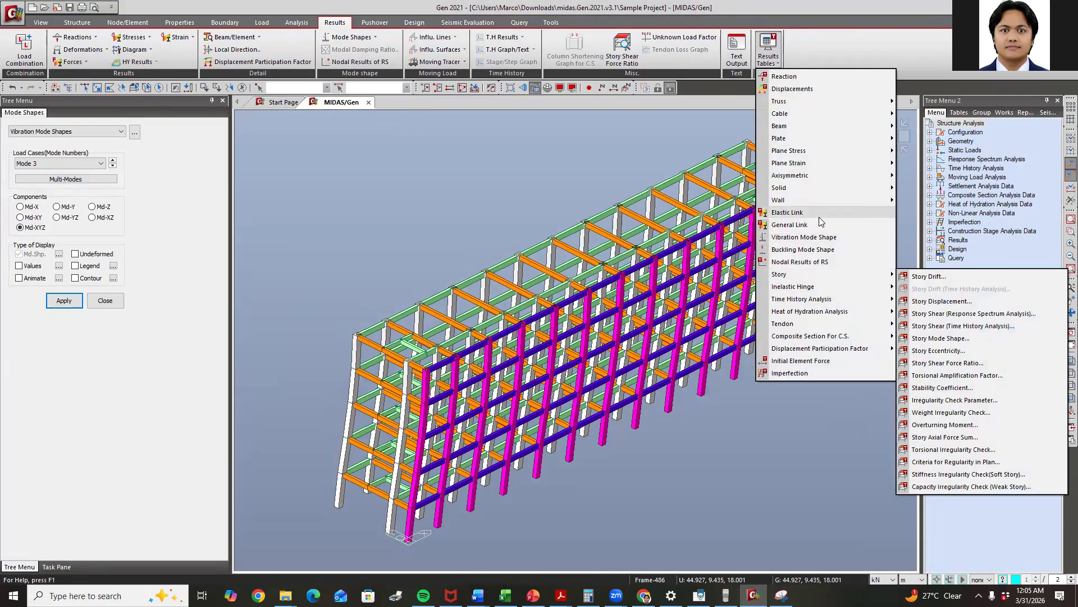
pyautogui.click(821, 238)
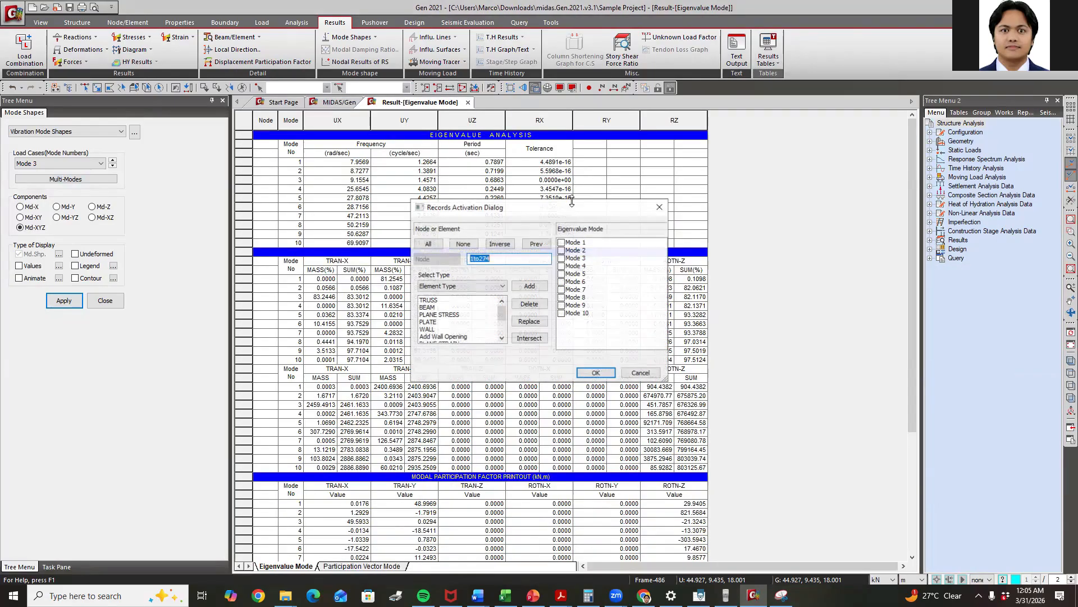
pyautogui.click(562, 243)
pyautogui.click(562, 250)
pyautogui.click(563, 259)
pyautogui.click(562, 266)
pyautogui.click(562, 274)
pyautogui.click(562, 282)
pyautogui.click(561, 289)
pyautogui.click(562, 298)
pyautogui.click(562, 305)
pyautogui.click(561, 313)
pyautogui.click(596, 373)
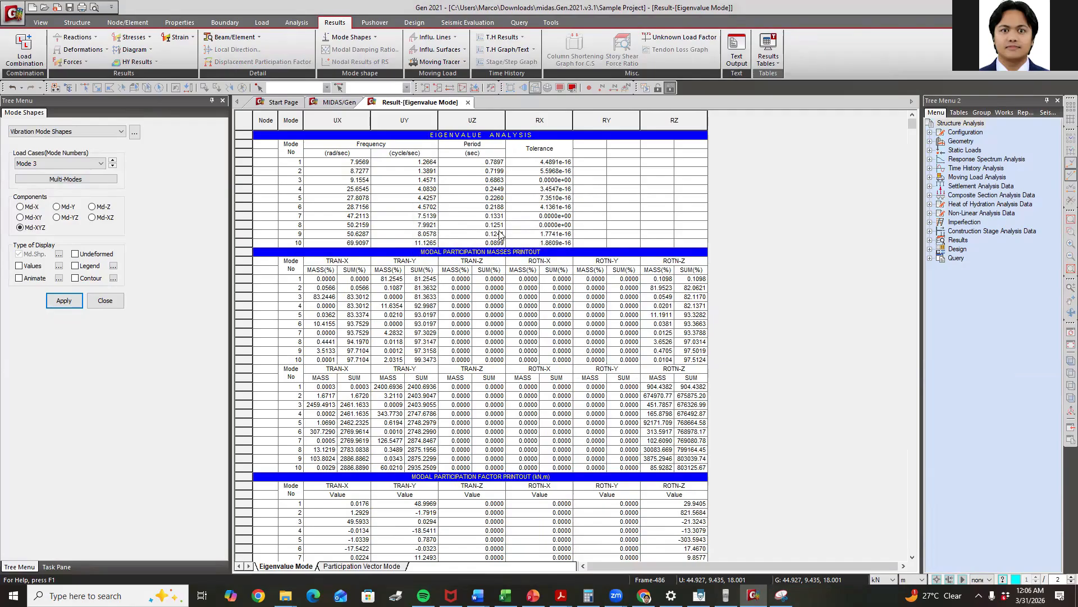
# Examine the cumulative TRAN-X and TRAN-Y modal participation masses at Mode 10, and close the Eigenvalue Mode table
pyautogui.moveTo(352, 323); pyautogui.dragTo(416, 360)
pyautogui.click(415, 359)
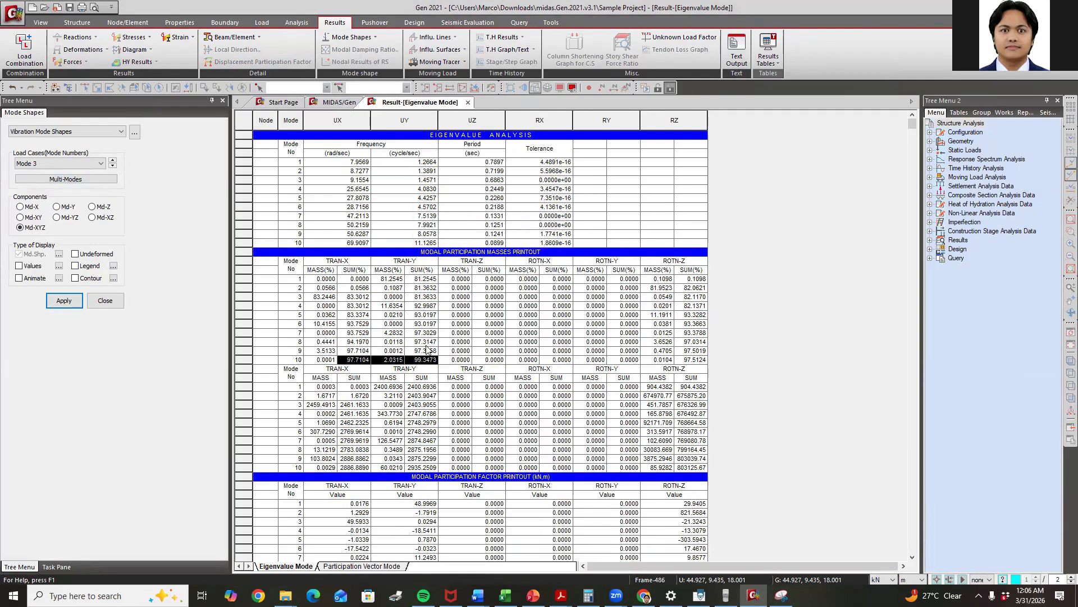
pyautogui.click(362, 356)
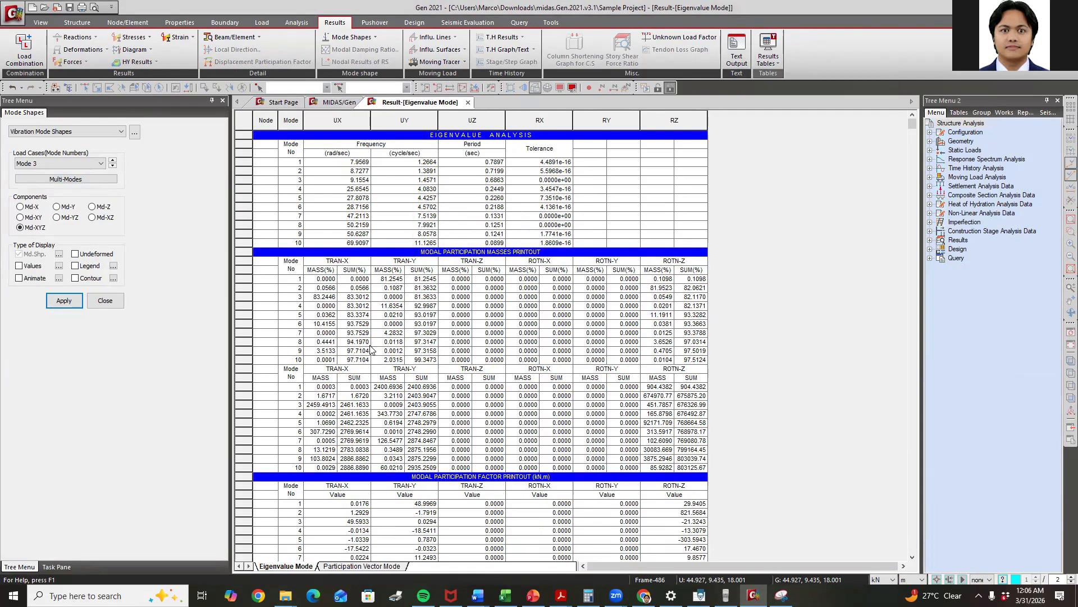
pyautogui.click(425, 362)
pyautogui.moveTo(355, 362); pyautogui.dragTo(431, 362)
pyautogui.click(346, 361)
pyautogui.moveTo(343, 359); pyautogui.dragTo(416, 356)
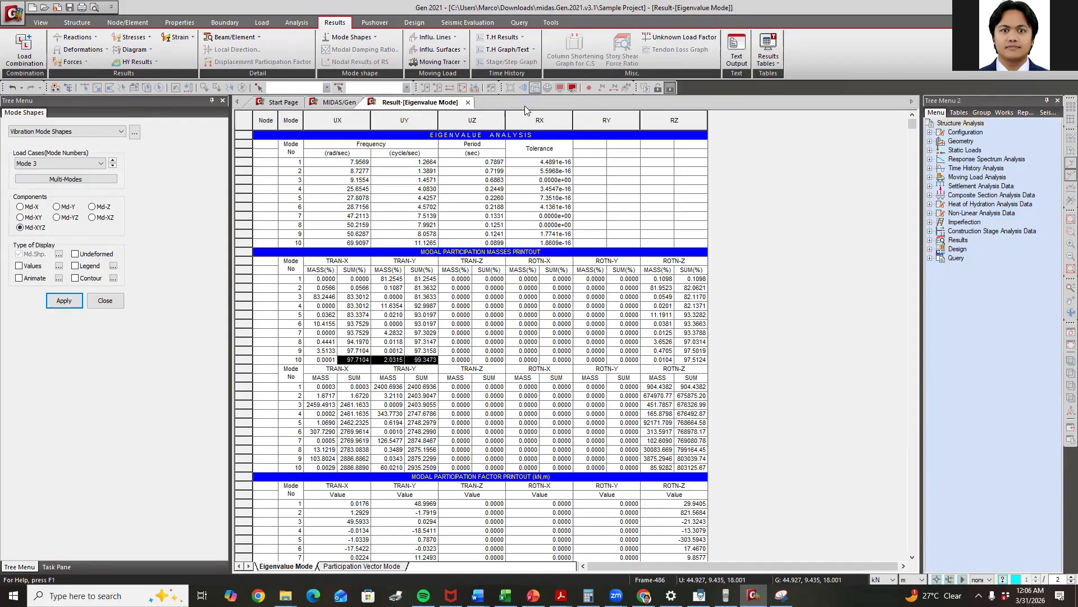
pyautogui.click(468, 104)
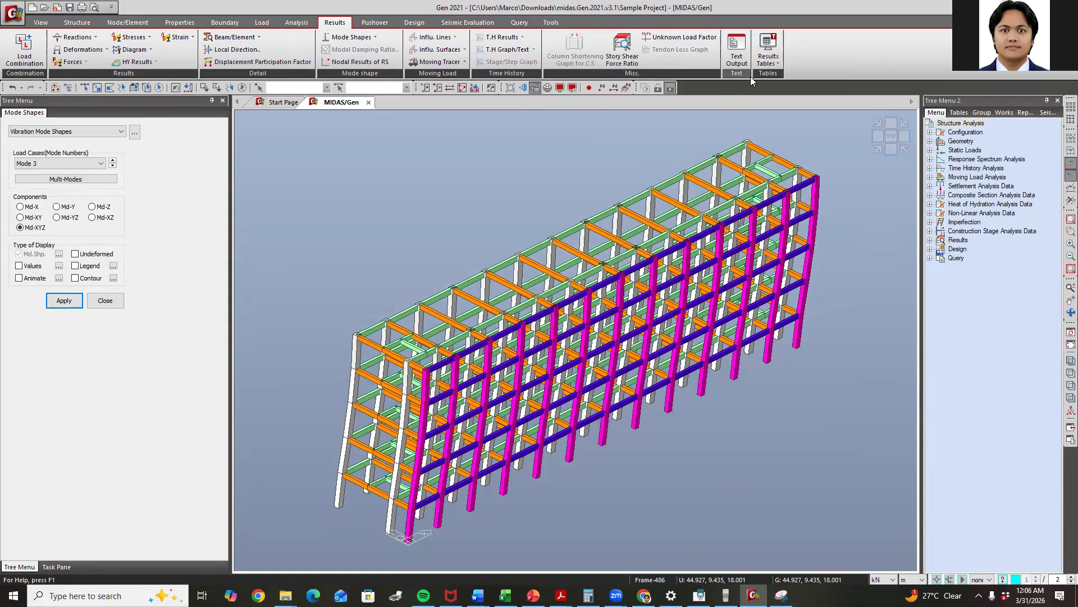
# Open the Reaction results table for load cases EQX(ST) and EQY(ST) and examine the summation of reaction forces
pyautogui.click(769, 56)
pyautogui.click(777, 78)
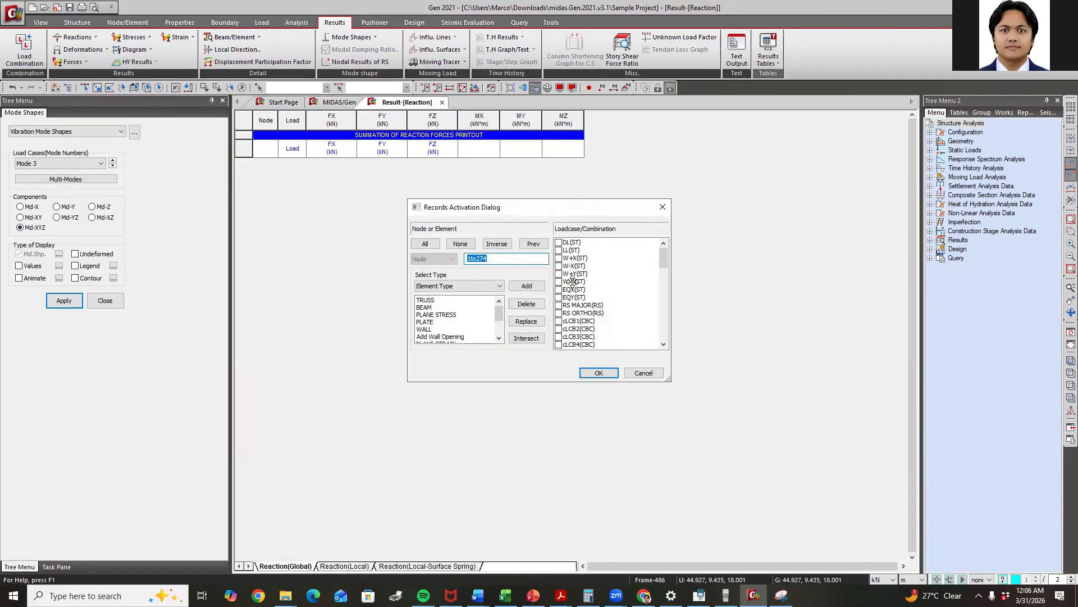
pyautogui.click(558, 289)
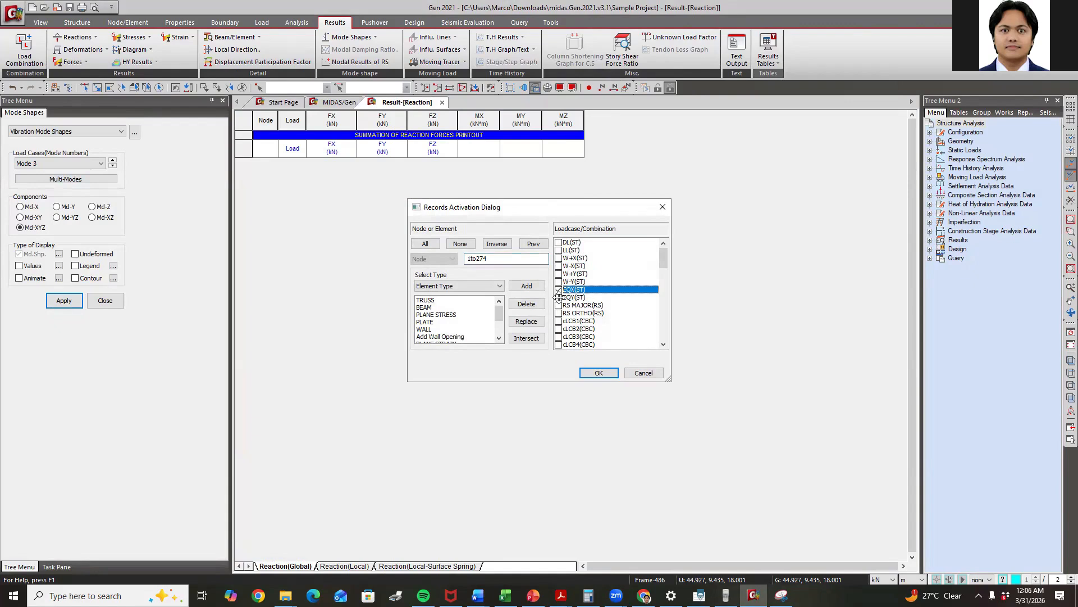
pyautogui.click(558, 297)
pyautogui.click(604, 376)
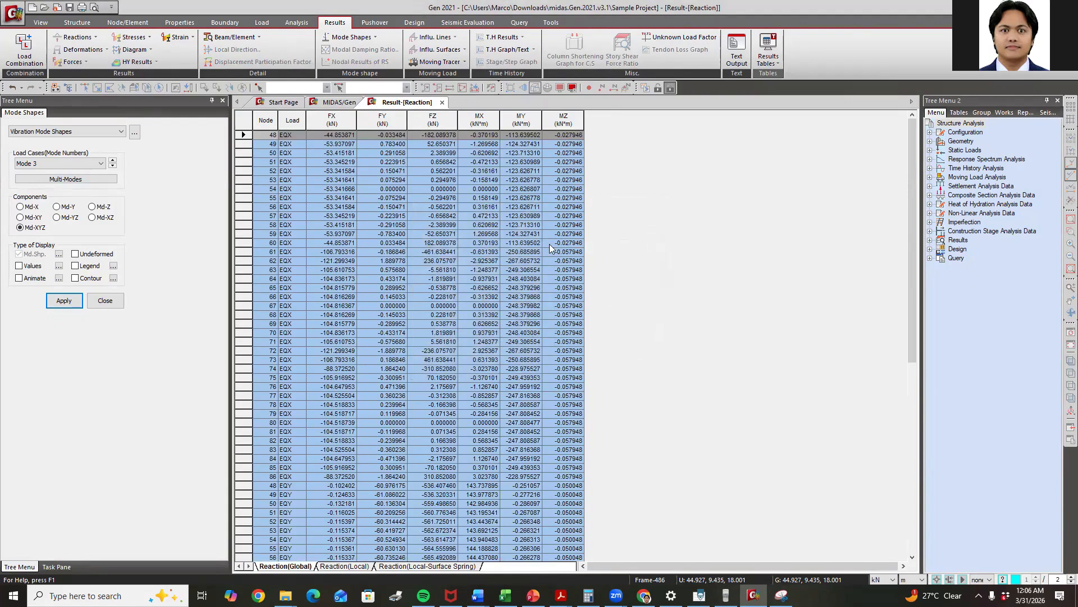
pyautogui.scroll(-10, 544, 269)
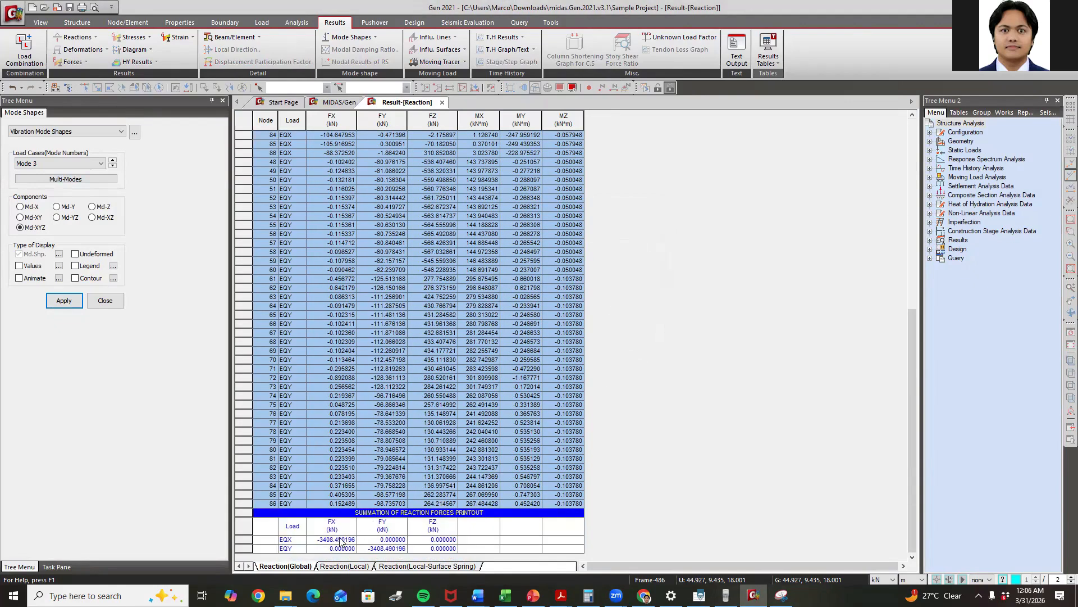
pyautogui.moveTo(348, 538); pyautogui.dragTo(386, 549)
pyautogui.click(351, 543)
# Switch to the blank Excel workbook and enter the labels EQX in cell D4 and EQY in D5
pyautogui.moveTo(505, 595)
pyautogui.click(505, 595)
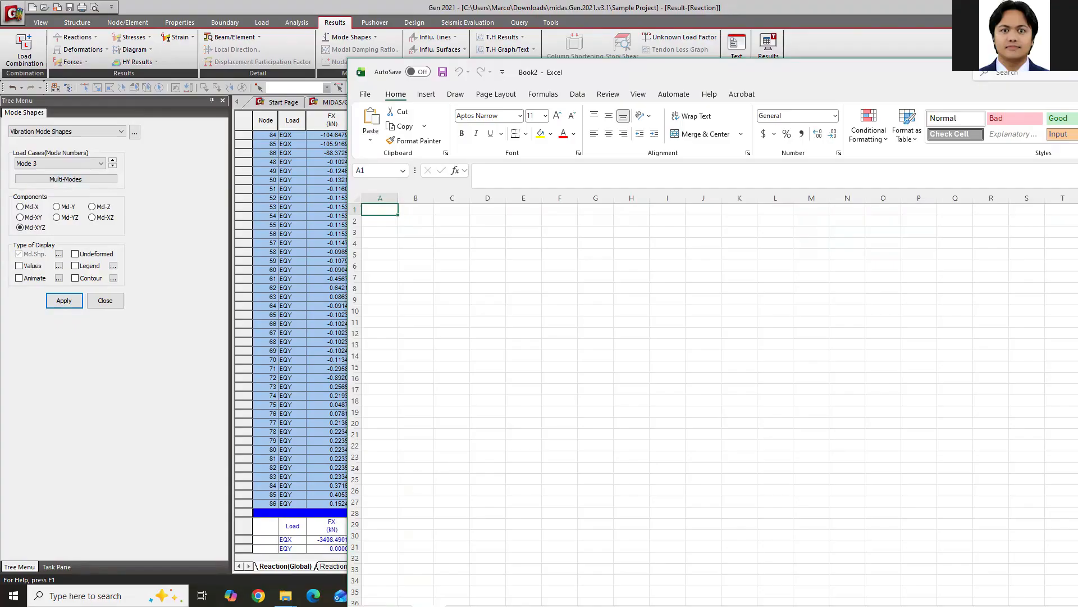
pyautogui.click(478, 242)
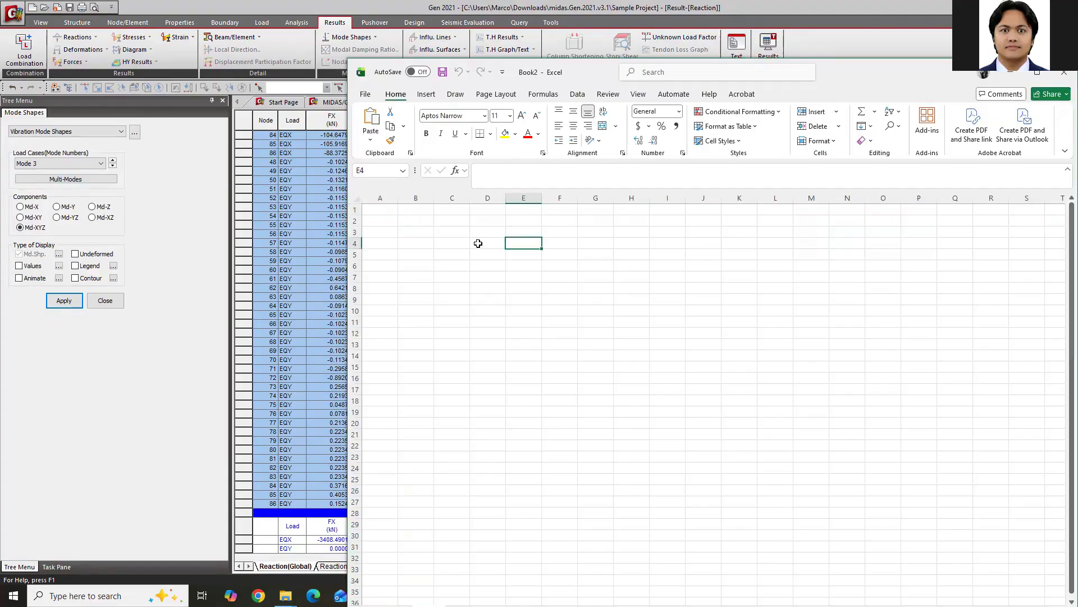
pyautogui.write('FX')
pyautogui.press('Return')
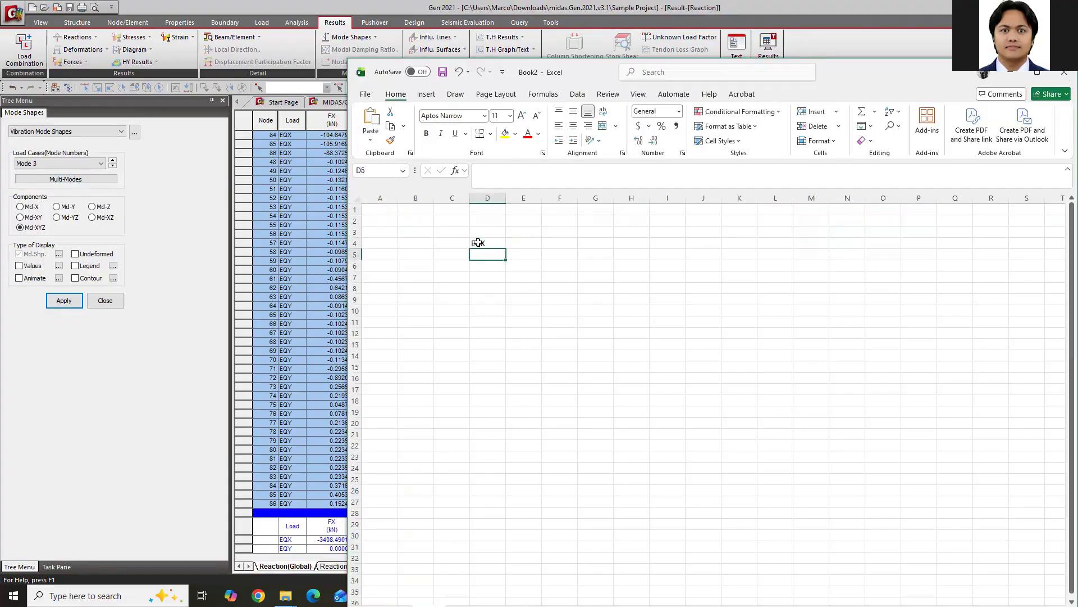
pyautogui.write('EQY')
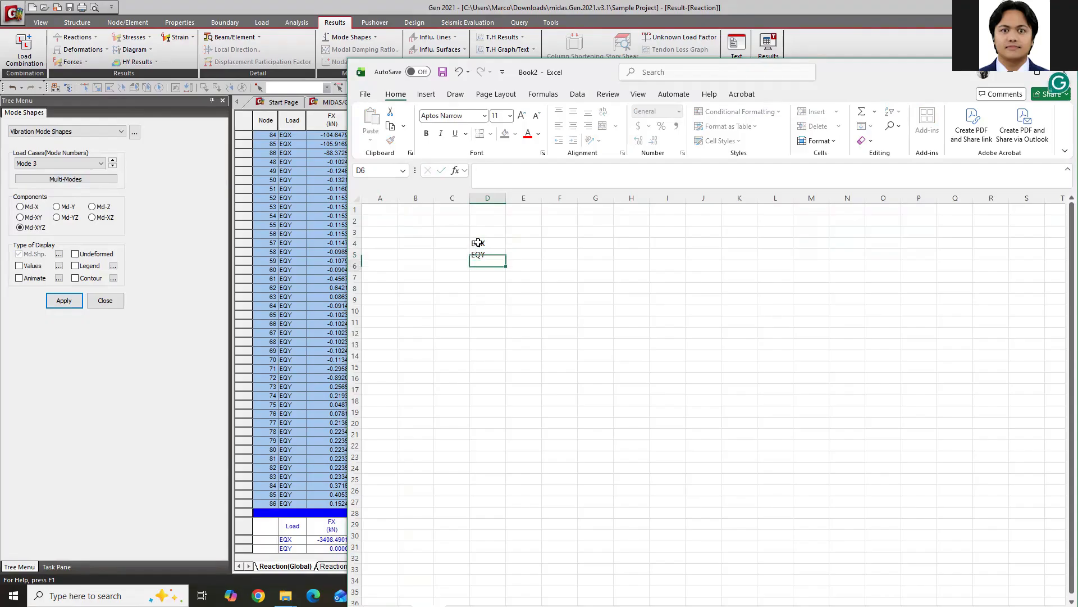
# Enter the base shear 3408.490196 beside EQX in cell E4 and copy it beside EQY in E5
pyautogui.click(478, 242)
pyautogui.press('Tab')
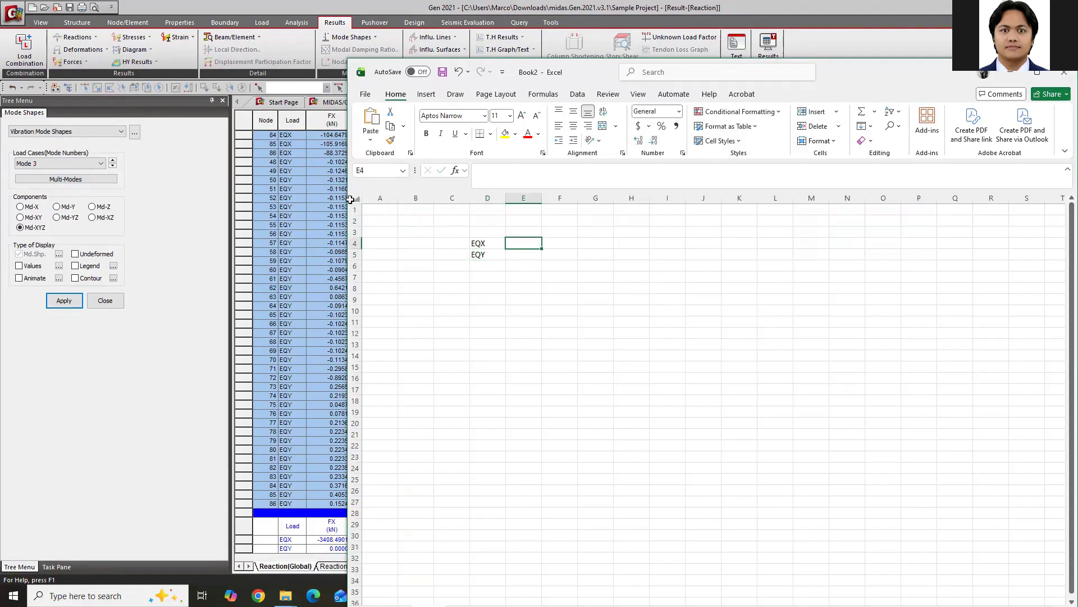
pyautogui.moveTo(347, 193); pyautogui.dragTo(454, 202)
pyautogui.write('3408.490196')
pyautogui.press('Return')
pyautogui.press('Up')
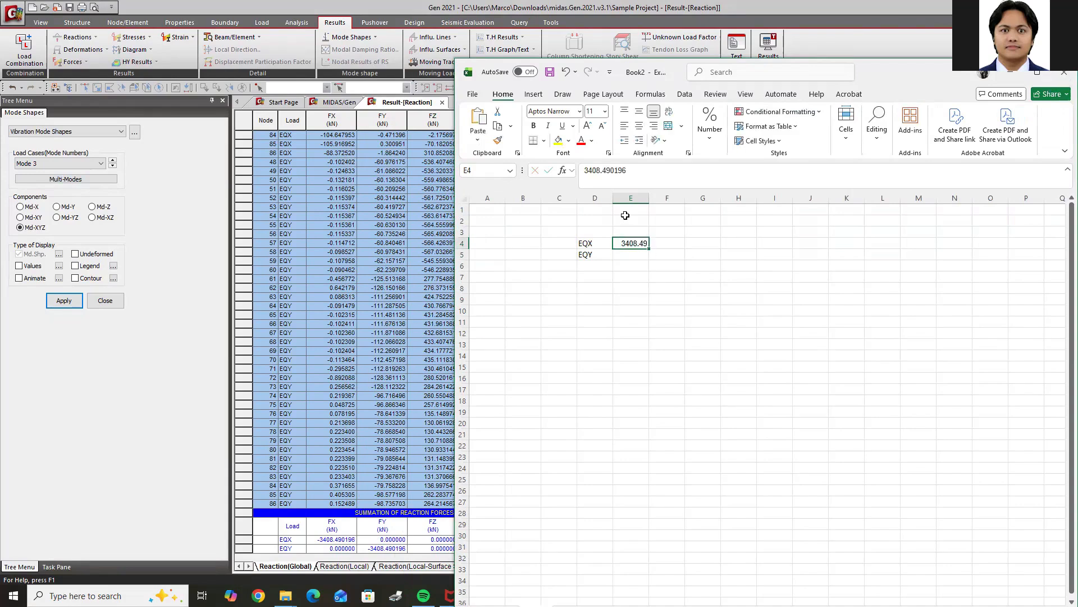
pyautogui.hotkey('ctrl', 'c')
pyautogui.click(637, 257)
pyautogui.hotkey('ctrl', 'v')
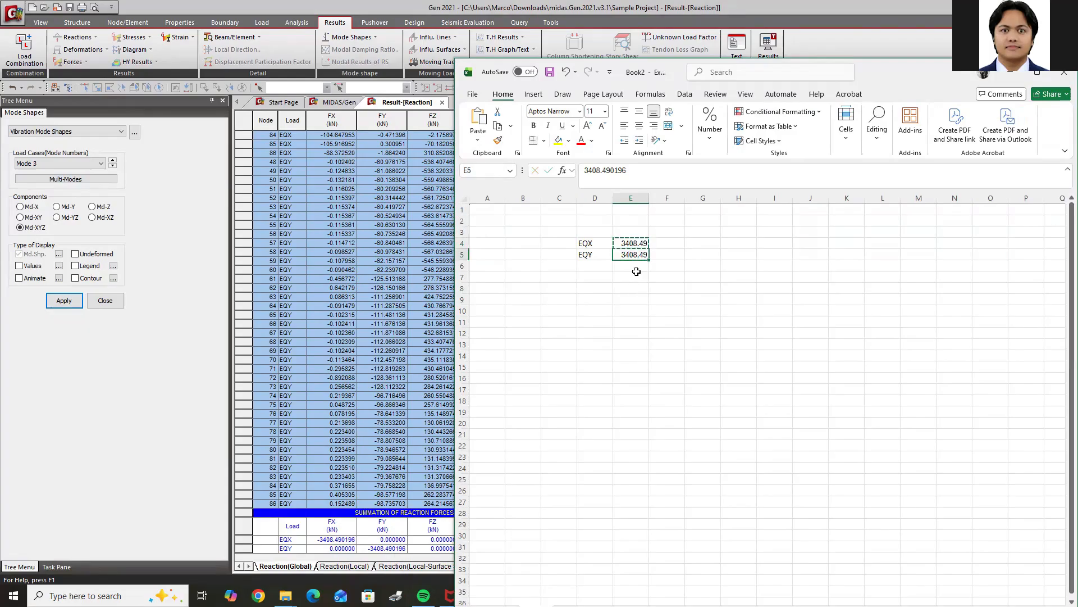
pyautogui.press('Escape')
# Enter the labels RSX in cell D7 and RSY in D8
pyautogui.click(597, 279)
pyautogui.write('RSX')
pyautogui.press('Return')
pyautogui.write('RSY')
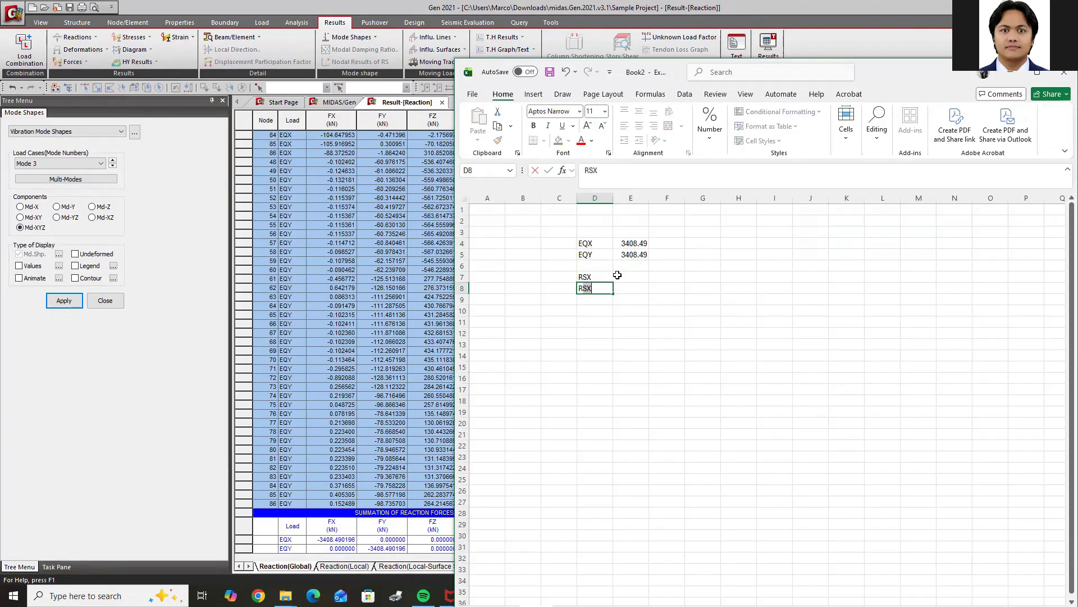
pyautogui.press('Return')
pyautogui.click(584, 280)
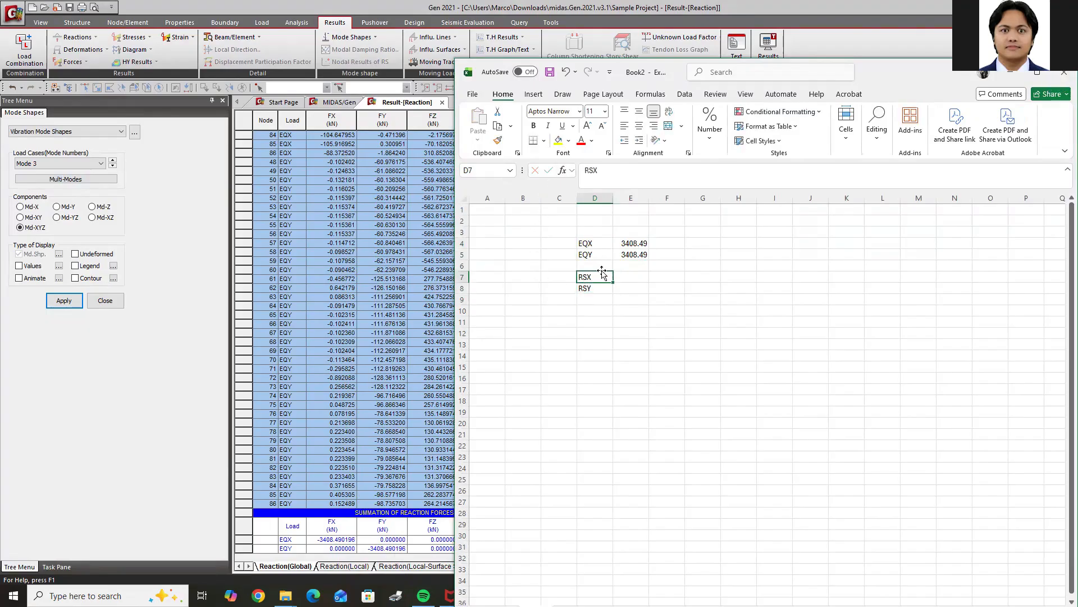
# Switch back to MIDAS/Gen and open the Story Shear (Response Spectrum Analysis) table for RS MAJOR(RS) and RS ORTHO(RS)
pyautogui.click(418, 8)
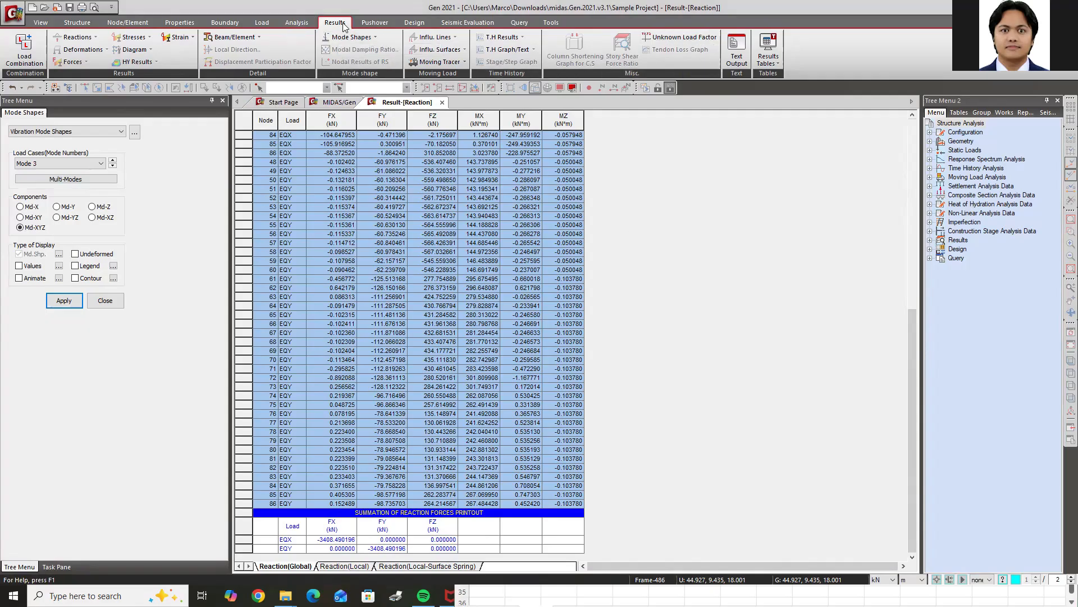
pyautogui.click(772, 63)
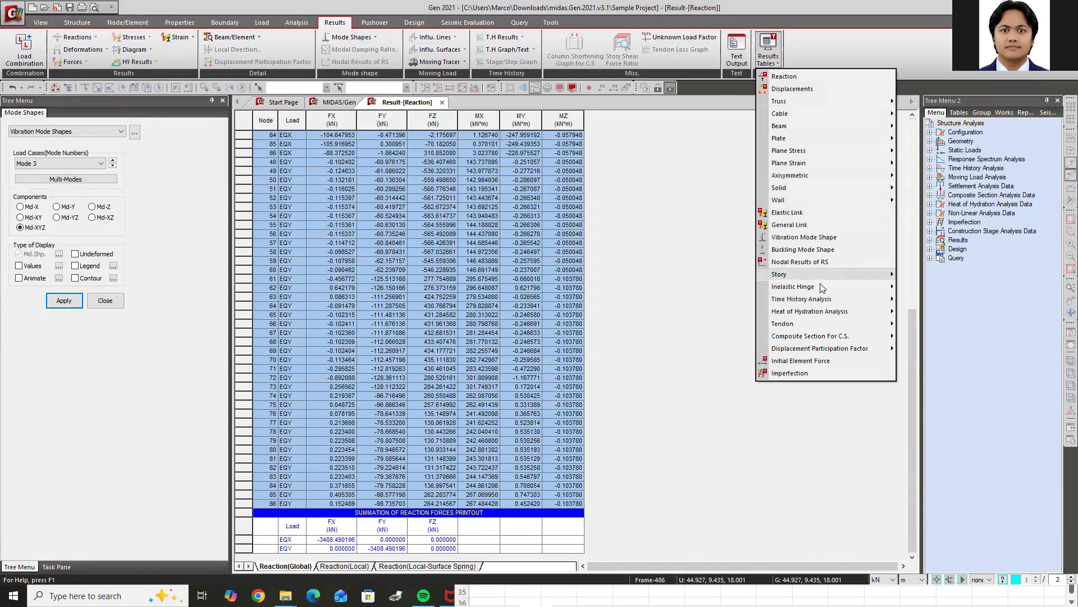
pyautogui.moveTo(830, 274)
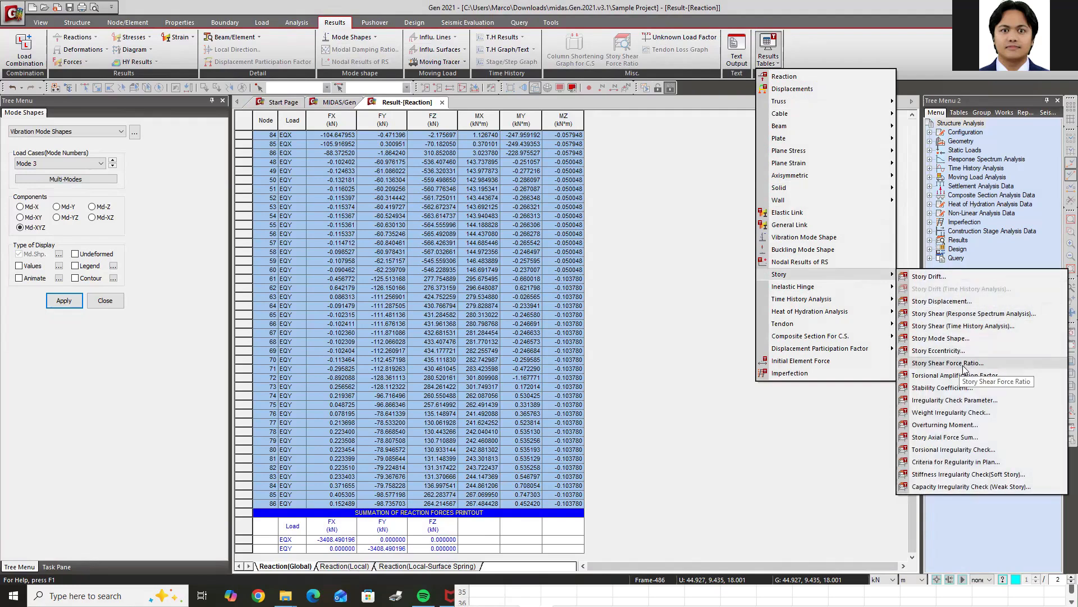
pyautogui.click(987, 315)
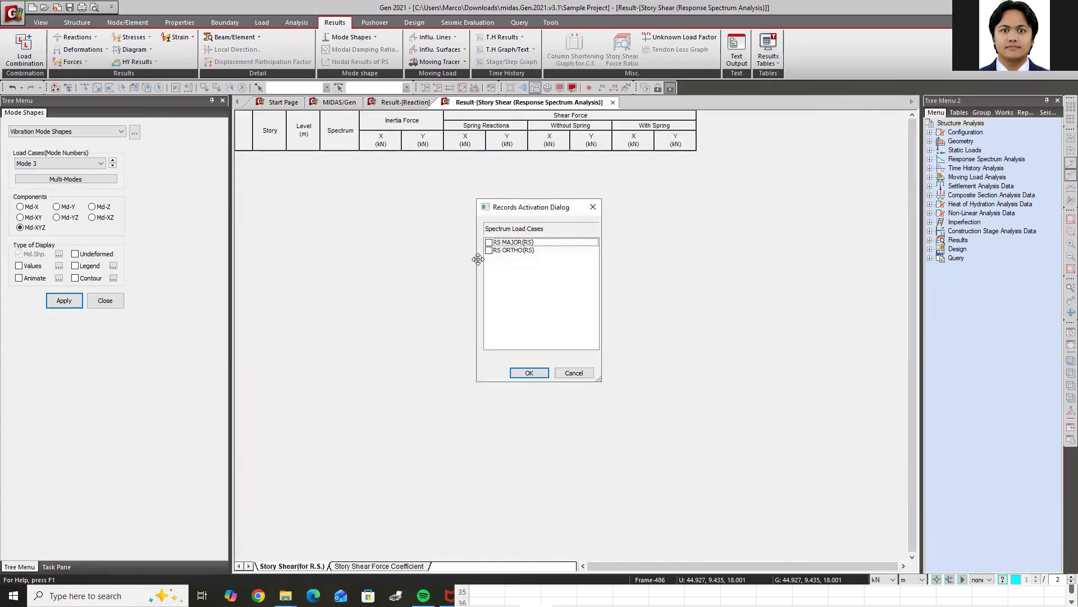
pyautogui.click(490, 243)
pyautogui.click(488, 251)
pyautogui.click(531, 373)
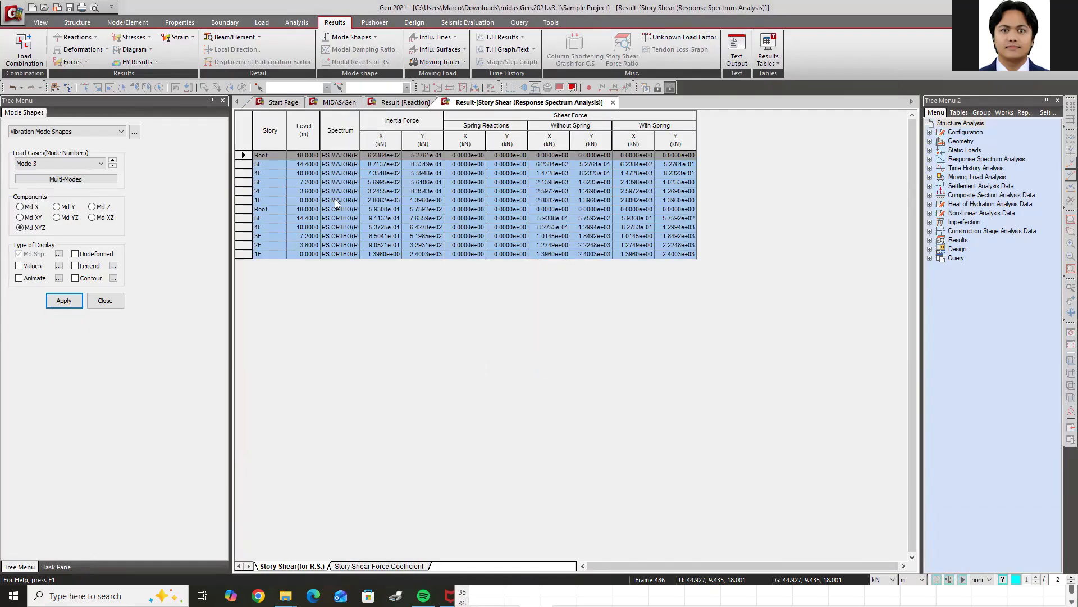
pyautogui.moveTo(382, 164); pyautogui.dragTo(384, 254)
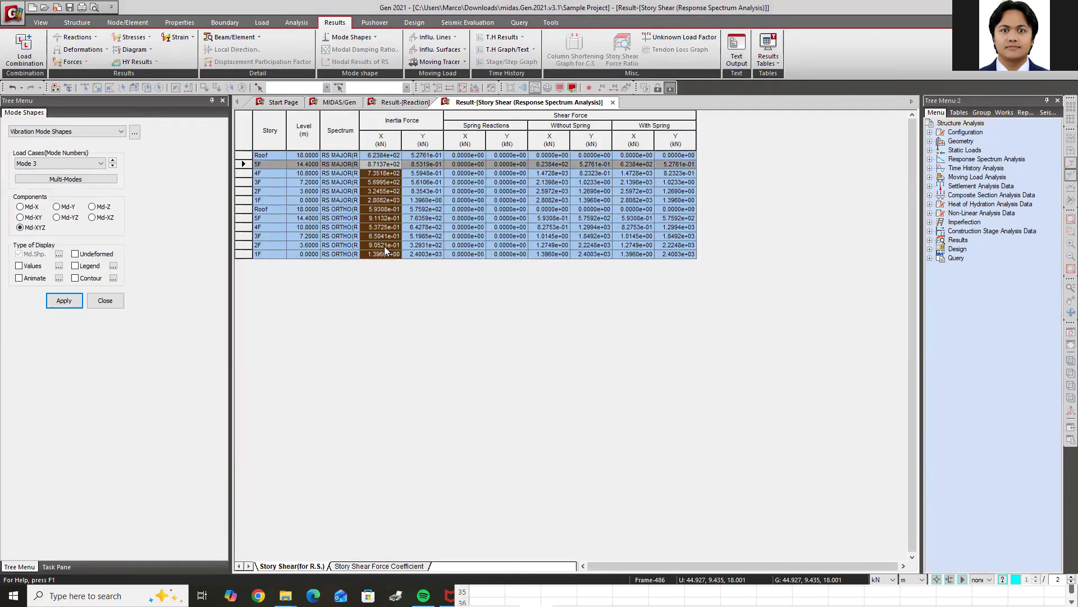
pyautogui.click(378, 173)
pyautogui.rightClick(386, 285)
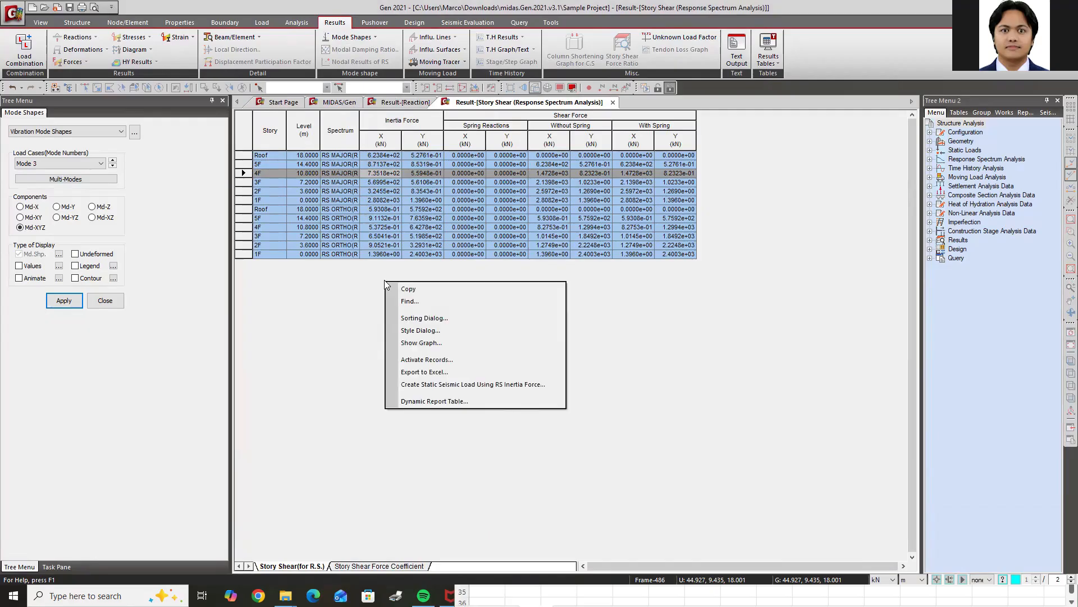
pyautogui.click(438, 332)
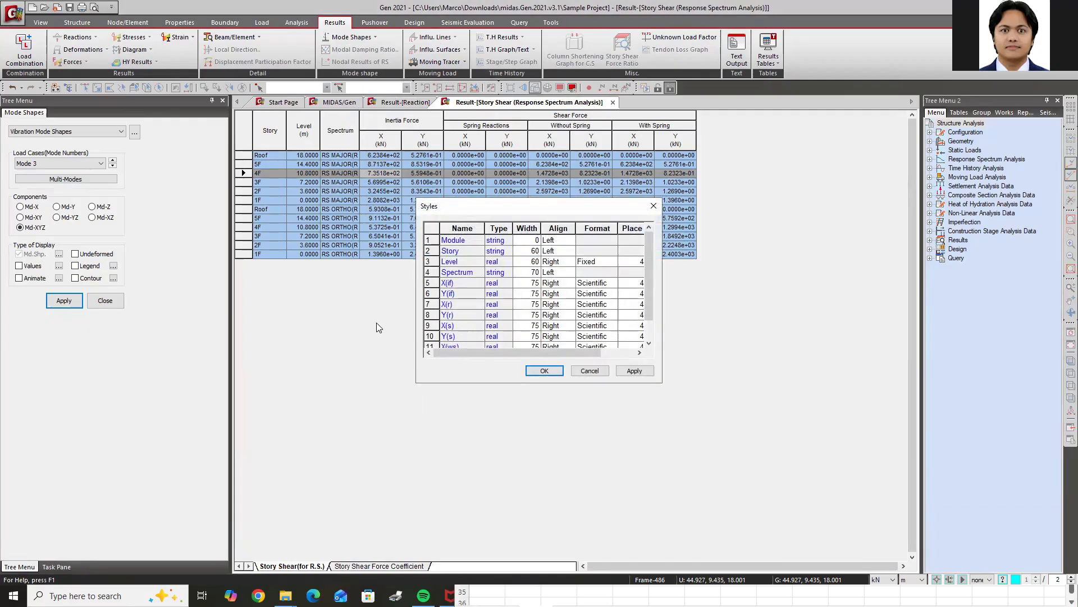
pyautogui.click(653, 205)
# Change the X and Y inertia force columns of the Story Shear table from scientific to fixed decimal format
pyautogui.rightClick(434, 310)
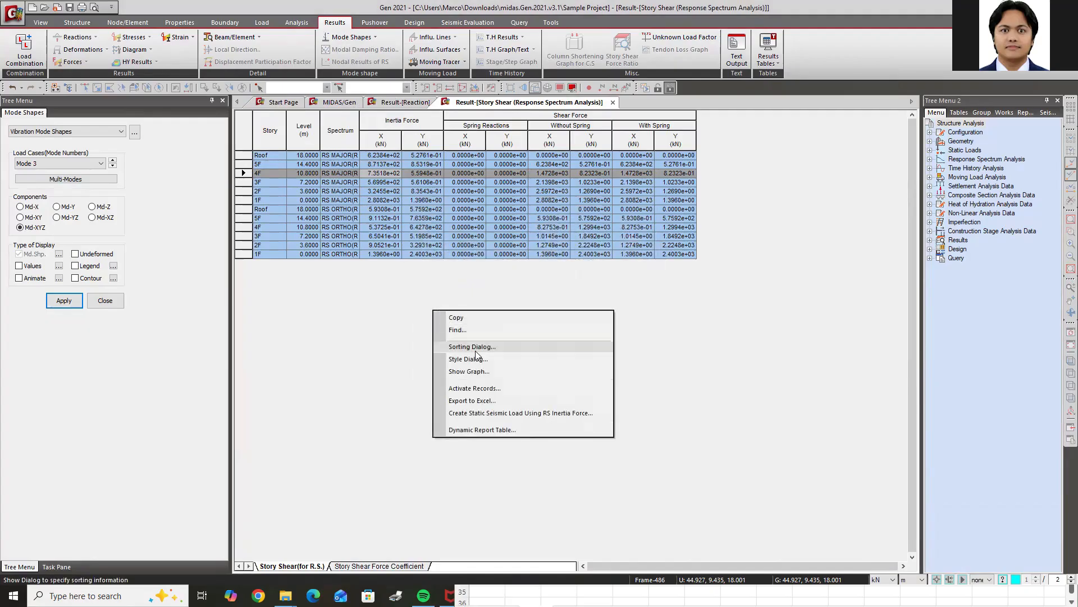
pyautogui.click(473, 360)
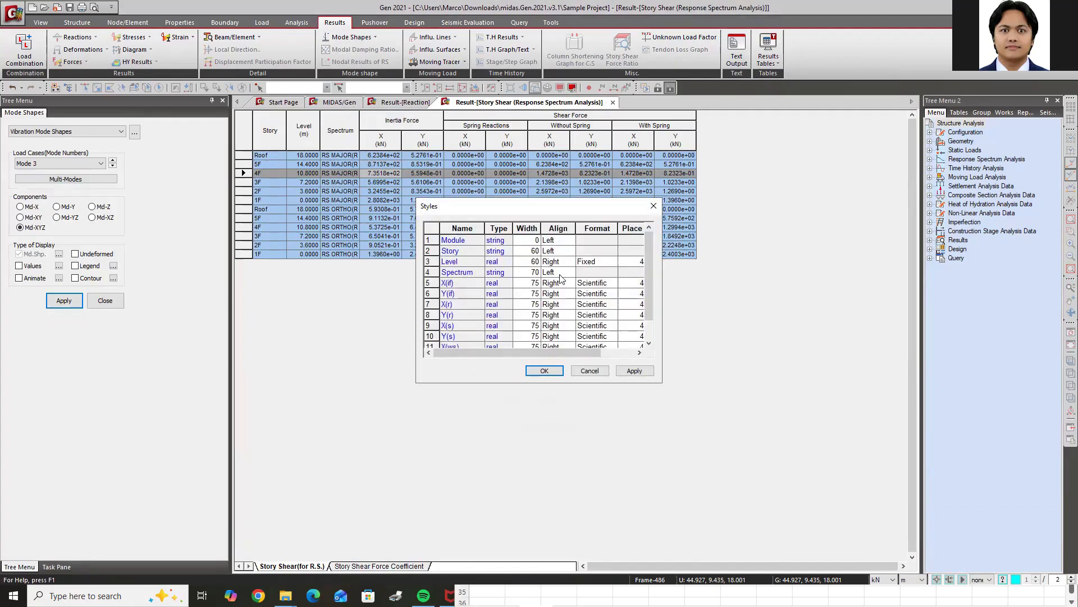
pyautogui.click(603, 284)
pyautogui.click(612, 283)
pyautogui.click(598, 304)
pyautogui.click(612, 294)
pyautogui.click(612, 293)
pyautogui.click(589, 315)
pyautogui.click(545, 371)
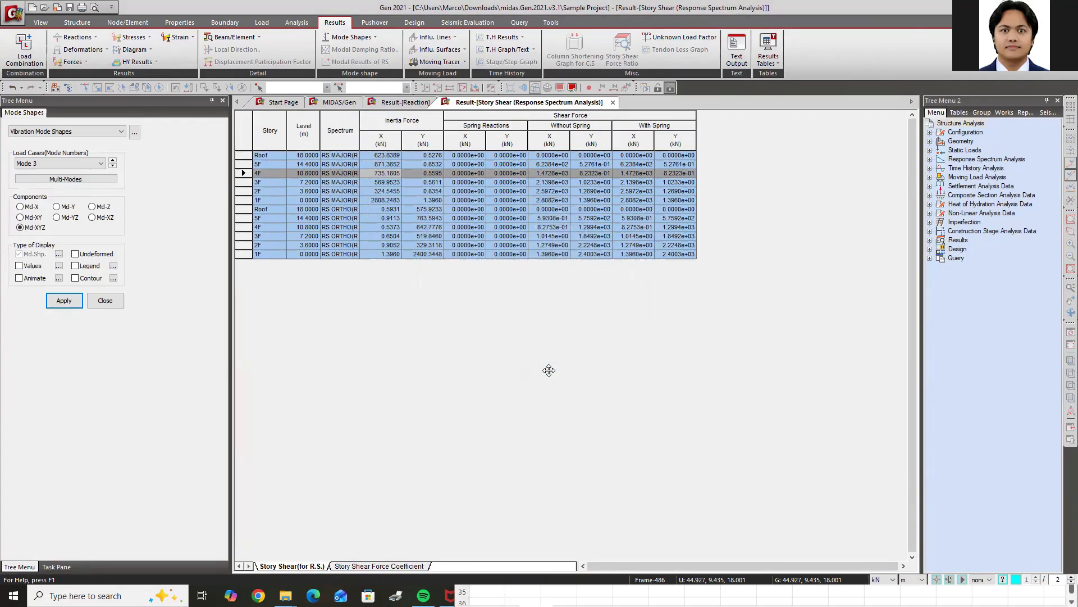
# Switch to Excel and enter the 1F inertia forces: RS MAJOR's X value 2808.248 in E7 and RS ORTHO's Y value 2400.345 in E8
pyautogui.click(403, 200)
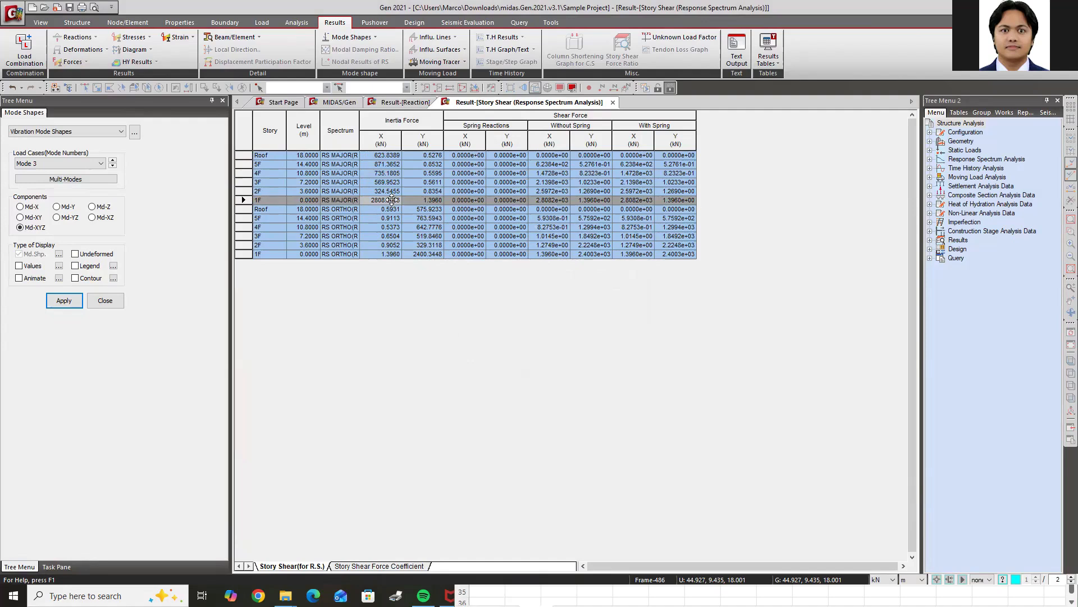
pyautogui.click(435, 256)
pyautogui.click(383, 201)
pyautogui.click(430, 256)
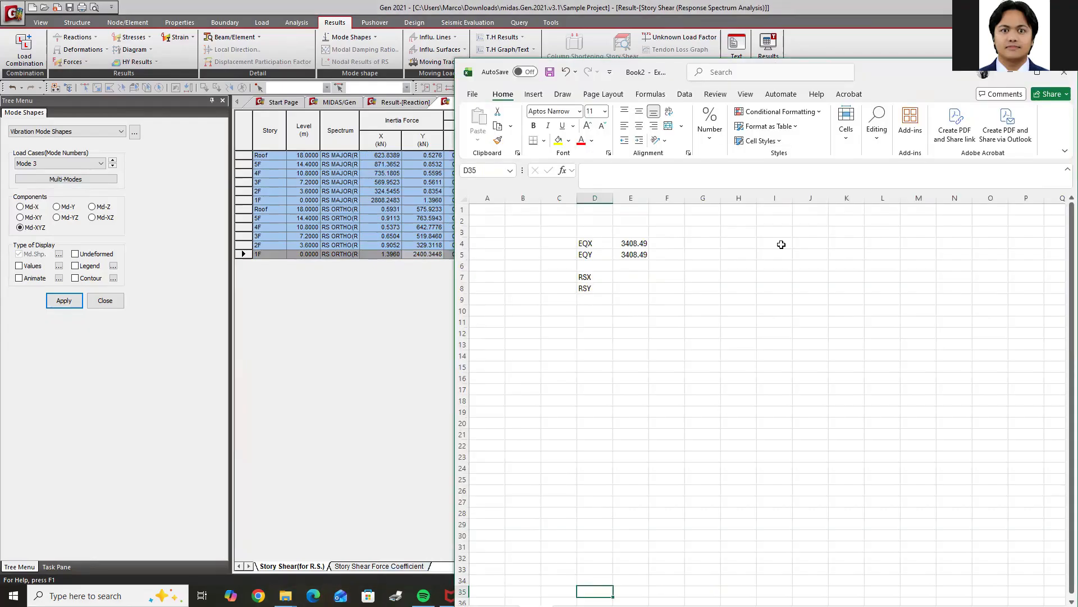
pyautogui.click(625, 278)
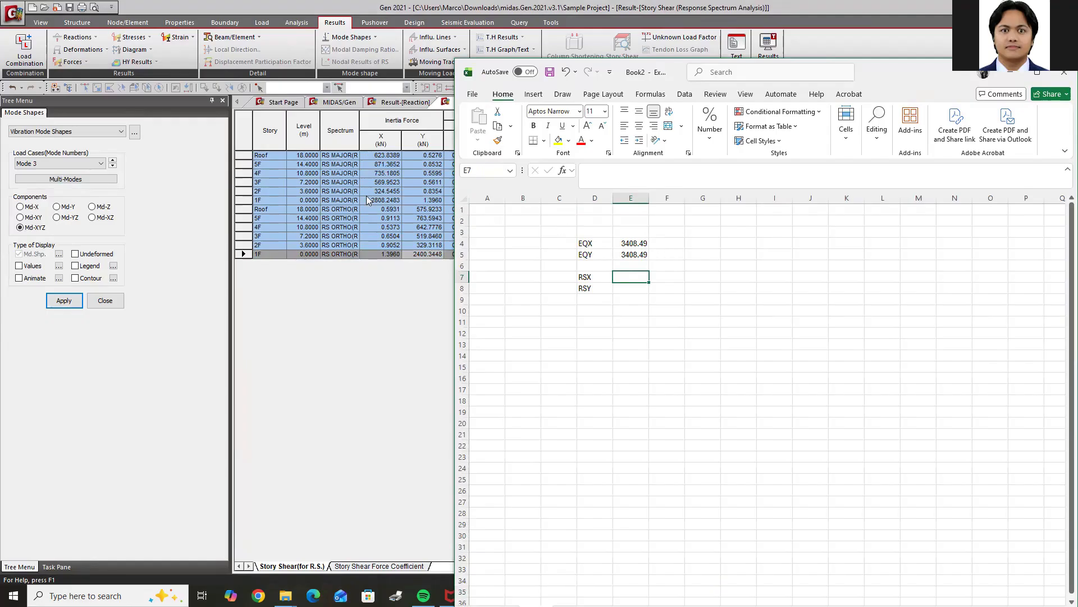
pyautogui.write('280')
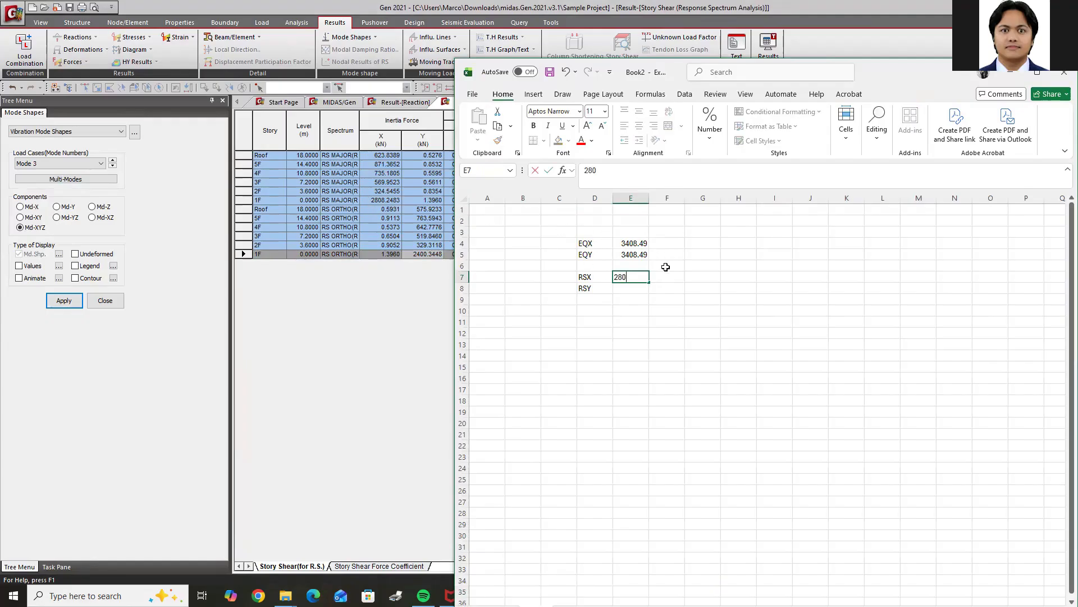
pyautogui.write('8.248')
pyautogui.press('Return')
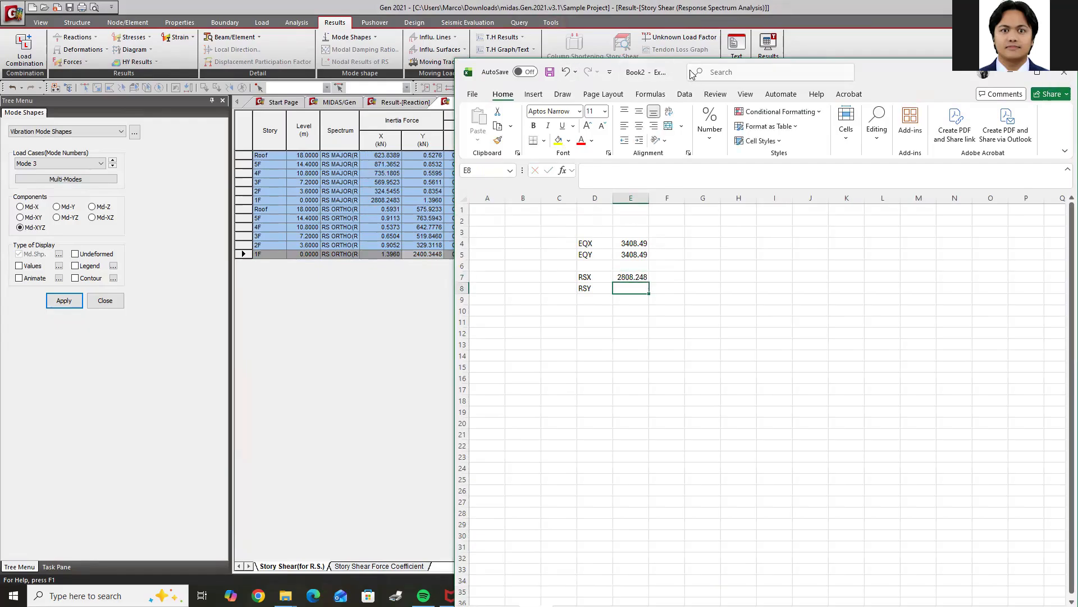
pyautogui.moveTo(680, 64); pyautogui.dragTo(745, 65)
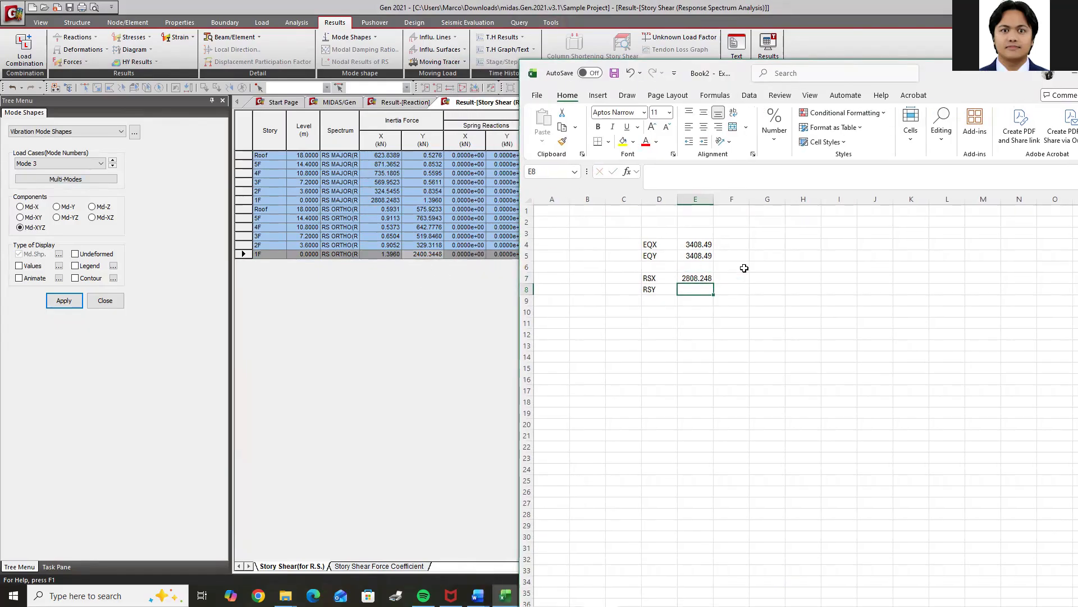
pyautogui.write('2400.345')
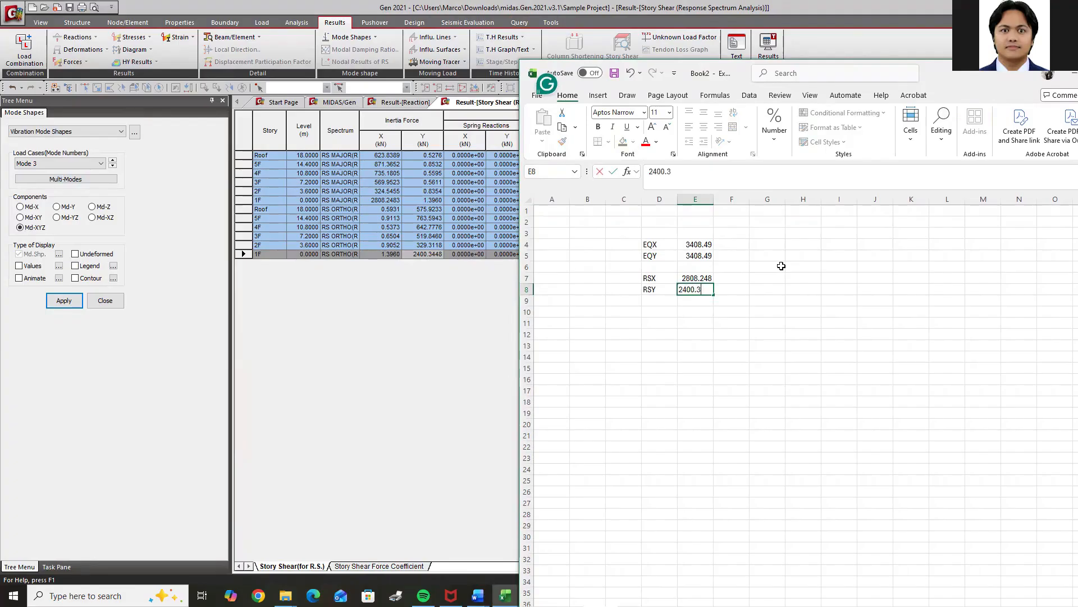
pyautogui.press('Return')
# Enter the heading Scale Factor in cell D10, with the labels X in D11 and Y in D12
pyautogui.click(660, 314)
pyautogui.write('Scale Fac')
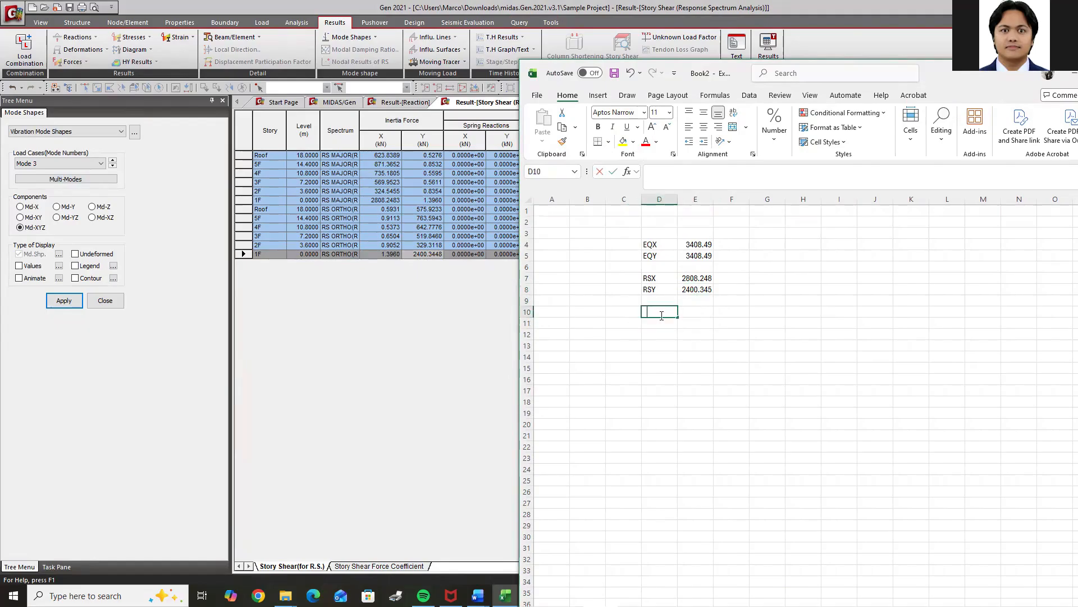
pyautogui.write('tor')
pyautogui.press('Return')
pyautogui.write('X')
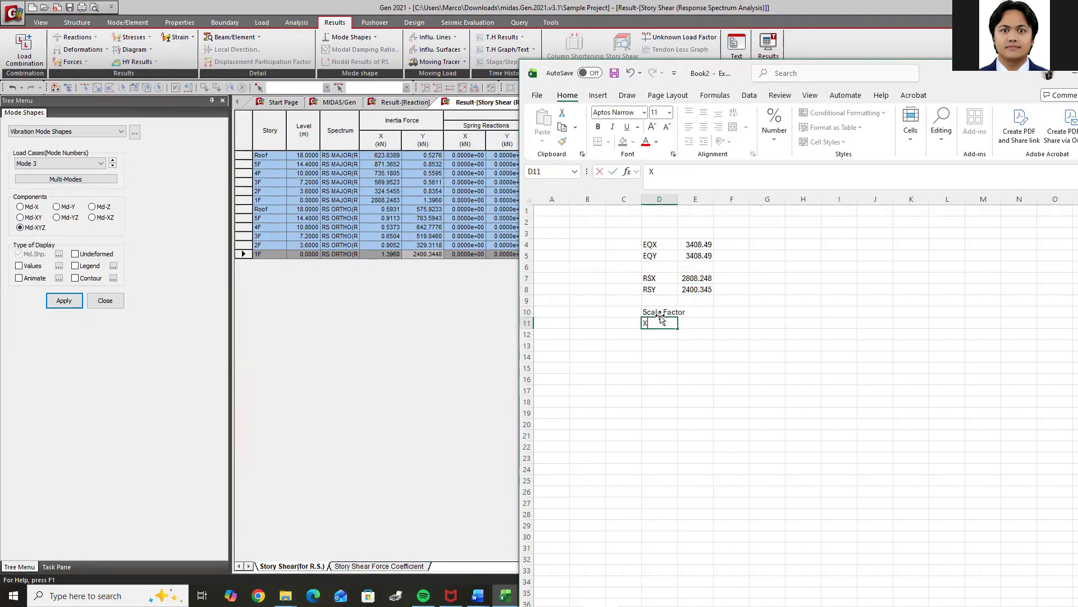
pyautogui.press('Return')
pyautogui.write('Y')
# Calculate the X scale factor in cell E11 by dividing the EQX base shear by RSX with =E4/E7
pyautogui.press('Tab')
pyautogui.press('Up')
pyautogui.write('=')
pyautogui.press('Up')
pyautogui.press('Up')
pyautogui.press('Up')
pyautogui.press('Up')
pyautogui.press('Up')
pyautogui.press('Up')
pyautogui.press('Up')
pyautogui.write('/')
pyautogui.press('Up')
pyautogui.press('Up')
pyautogui.press('Up')
pyautogui.press('Up')
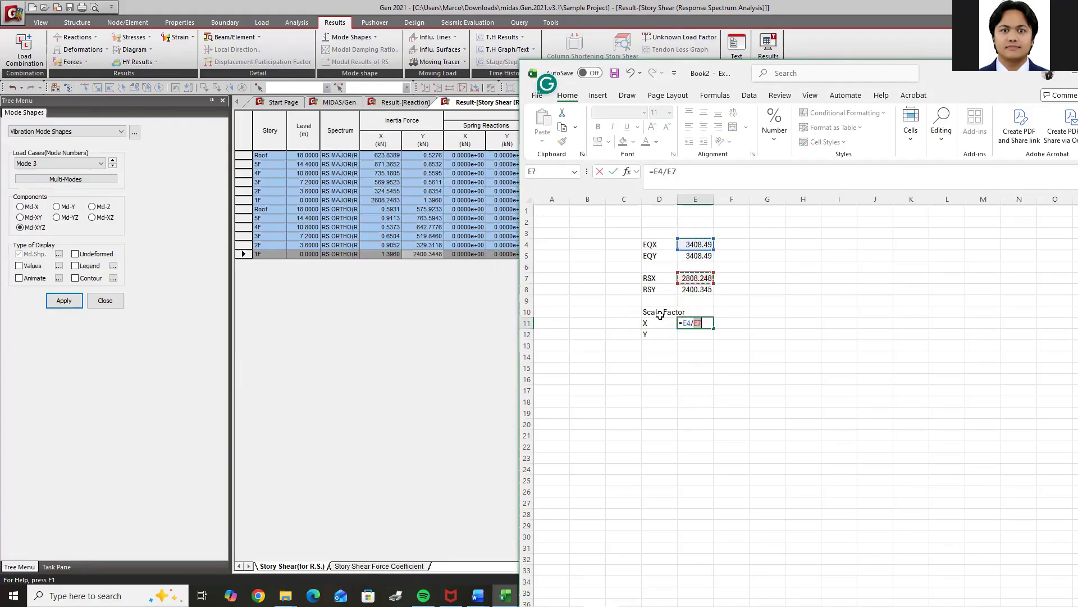
pyautogui.press('Return')
# Calculate the Y scale factor in cell E12 by dividing the EQY base shear by RSY with =E5/E8
pyautogui.press('Up')
pyautogui.press('Up')
pyautogui.press('Up')
pyautogui.press('Up')
pyautogui.press('Up')
pyautogui.press('Up')
pyautogui.press('Up')
pyautogui.press('Down')
pyautogui.press('Down')
pyautogui.press('Down')
pyautogui.press('Down')
pyautogui.press('Down')
pyautogui.press('Down')
pyautogui.press('Down')
pyautogui.write('=')
pyautogui.press('Up')
pyautogui.press('Up')
pyautogui.press('Up')
pyautogui.press('Up')
pyautogui.press('Up')
pyautogui.press('Up')
pyautogui.press('Up')
pyautogui.write('/')
pyautogui.press('Up')
pyautogui.press('Up')
pyautogui.press('Up')
pyautogui.press('Up')
pyautogui.press('Return')
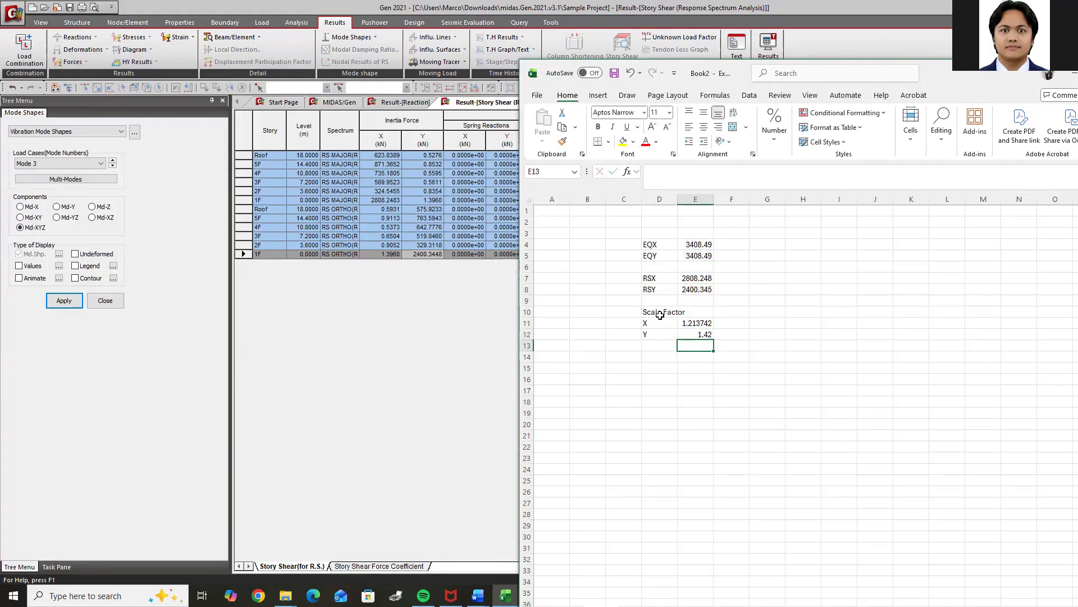
# Switch back to MIDAS/Gen and close the Story Shear and Reaction result tables to return to the model view
pyautogui.moveTo(699, 323); pyautogui.dragTo(700, 336)
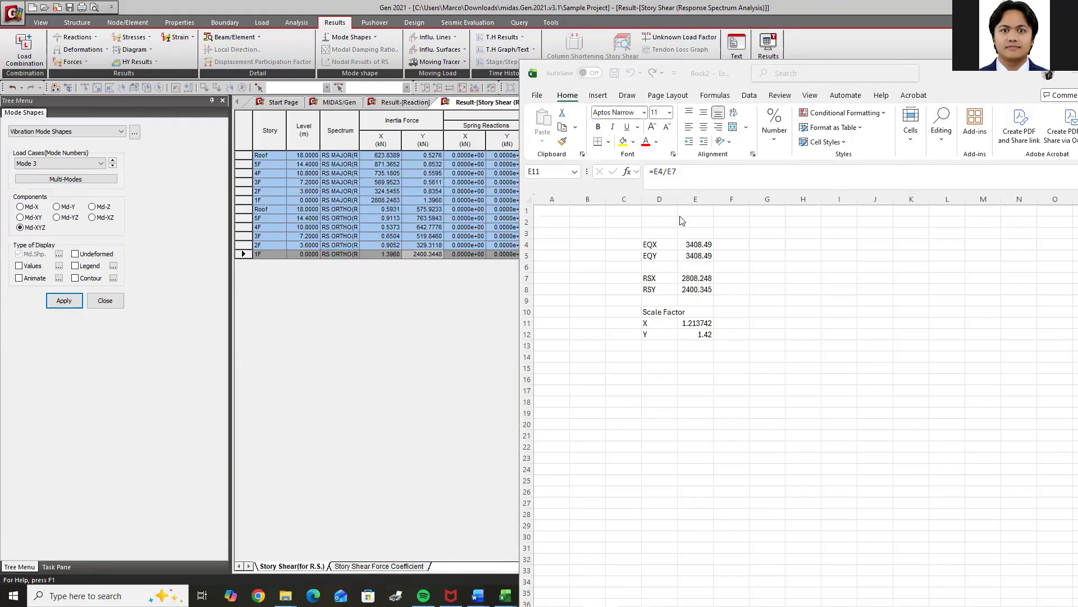
pyautogui.moveTo(743, 66); pyautogui.dragTo(775, 75)
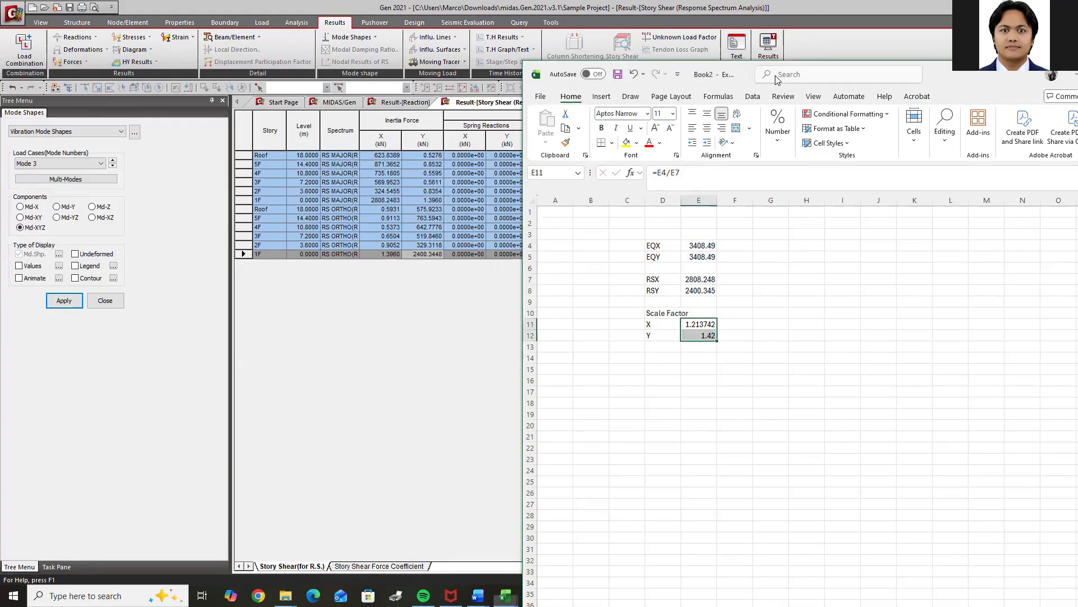
pyautogui.click(483, 314)
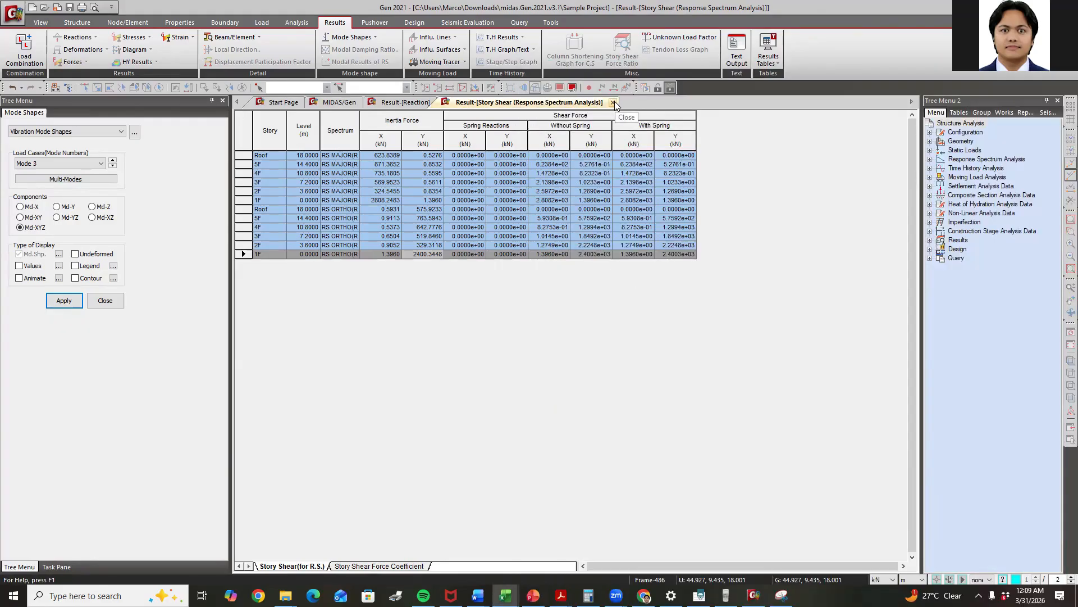
pyautogui.click(613, 102)
pyautogui.click(442, 103)
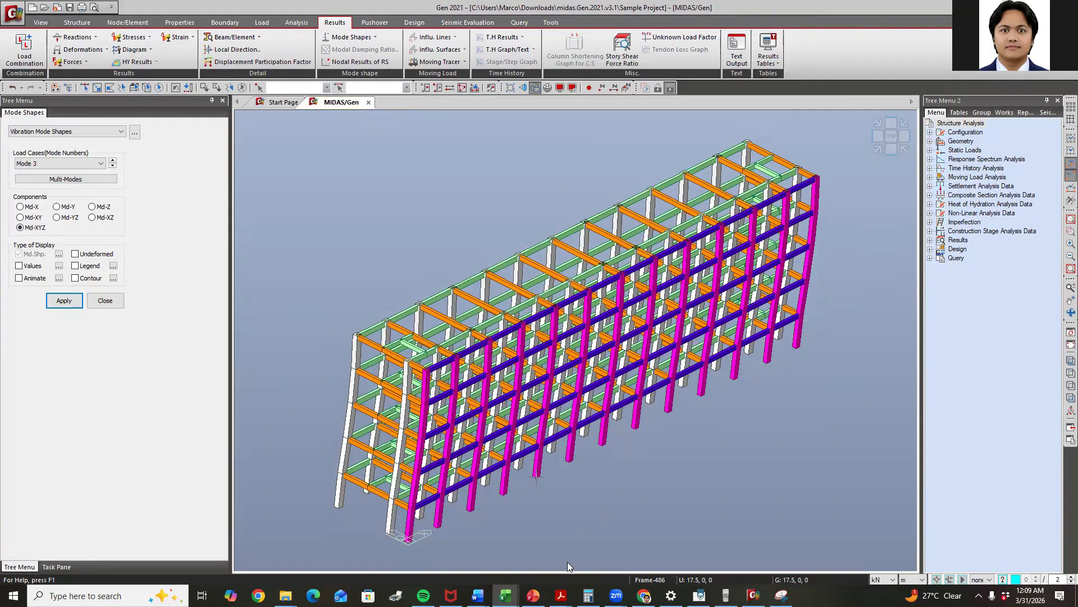
# Switch to the PowerPoint lecture and advance to the slide with Section 208.6.5, Storey Drift Limitation
pyautogui.click(533, 596)
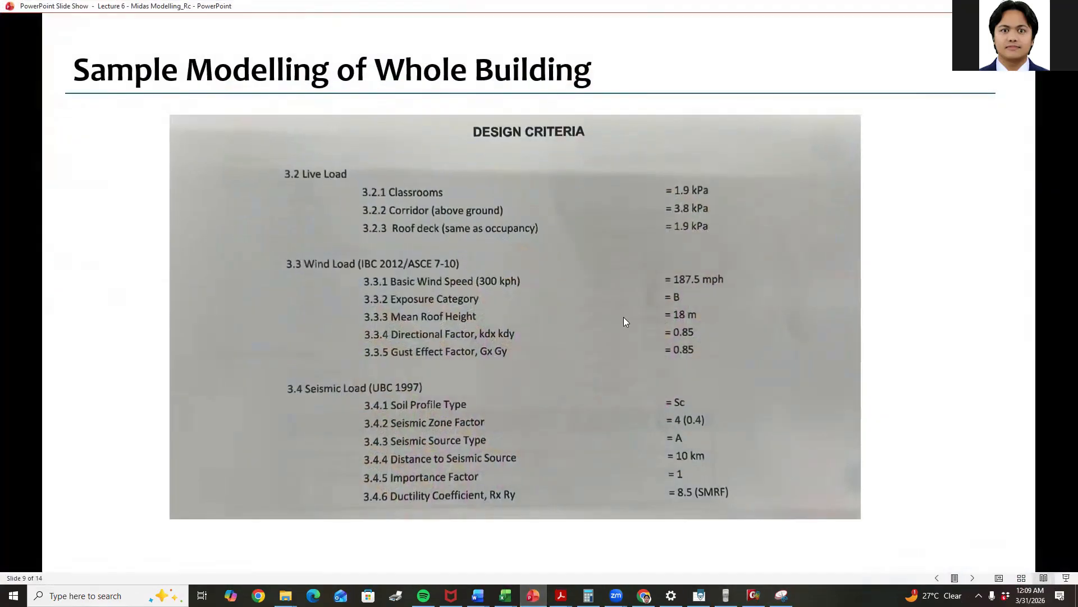
pyautogui.click(613, 365)
pyautogui.click(613, 365)
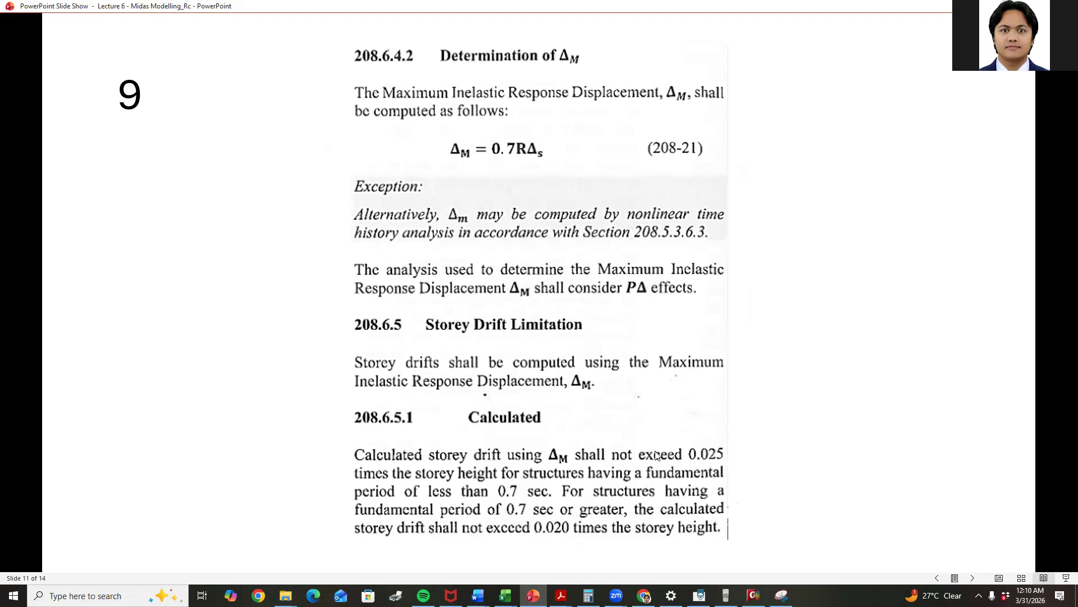
# Switch back to MIDAS/Gen and open the Vibration Mode Shape results table, dismissing the record activation options
pyautogui.hotkey('alt', 'Tab')
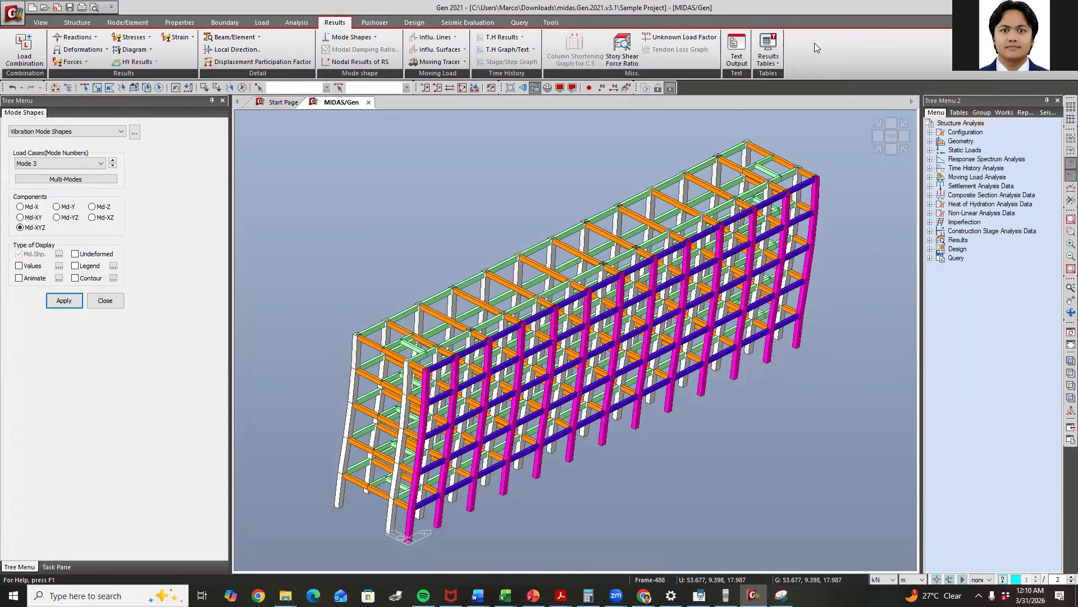
pyautogui.click(768, 59)
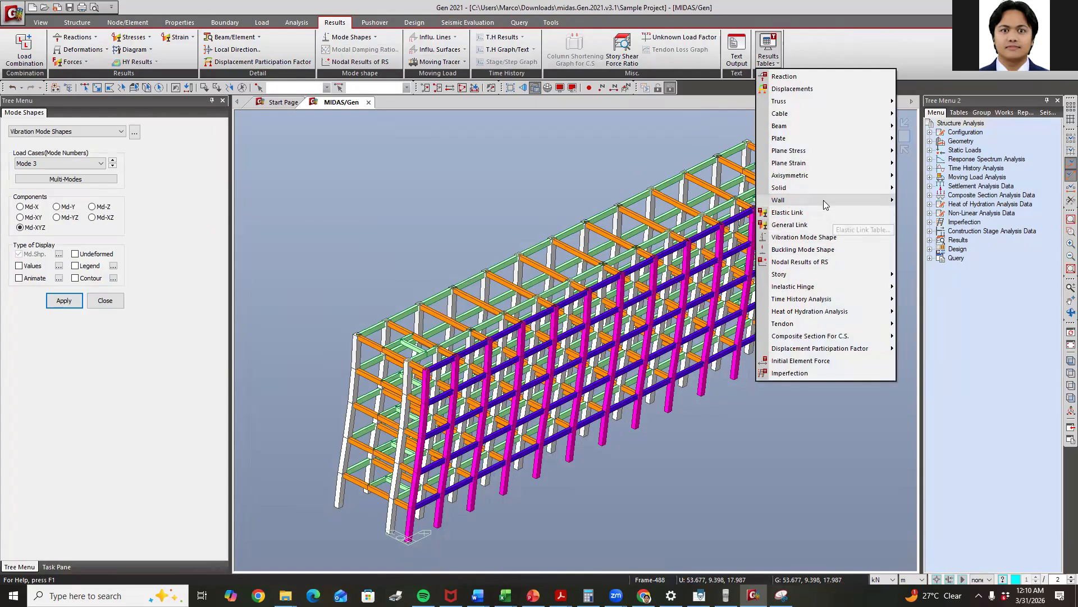
pyautogui.click(808, 237)
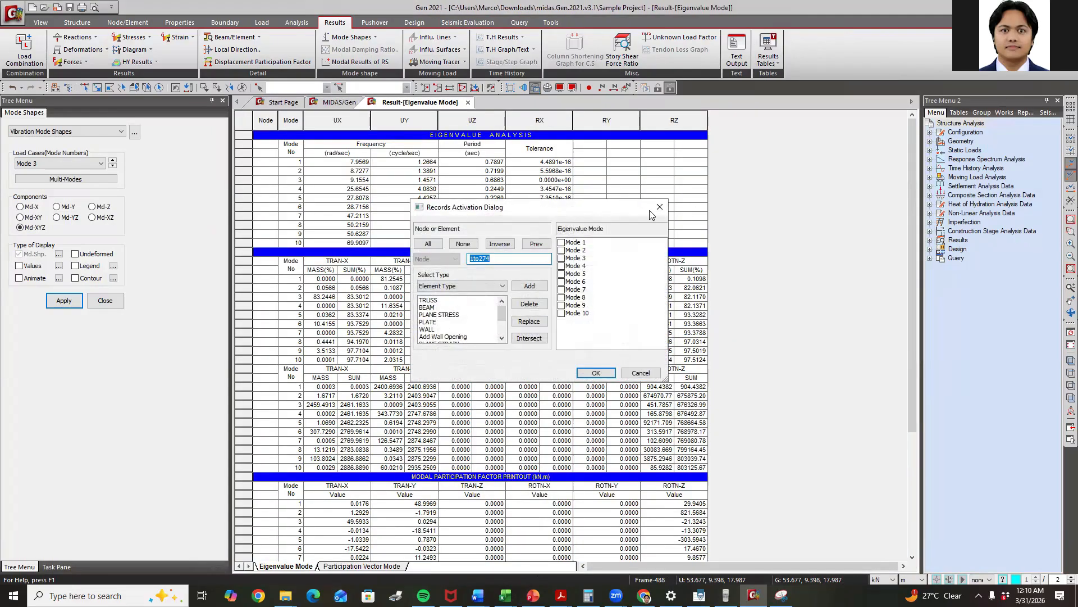
pyautogui.click(659, 207)
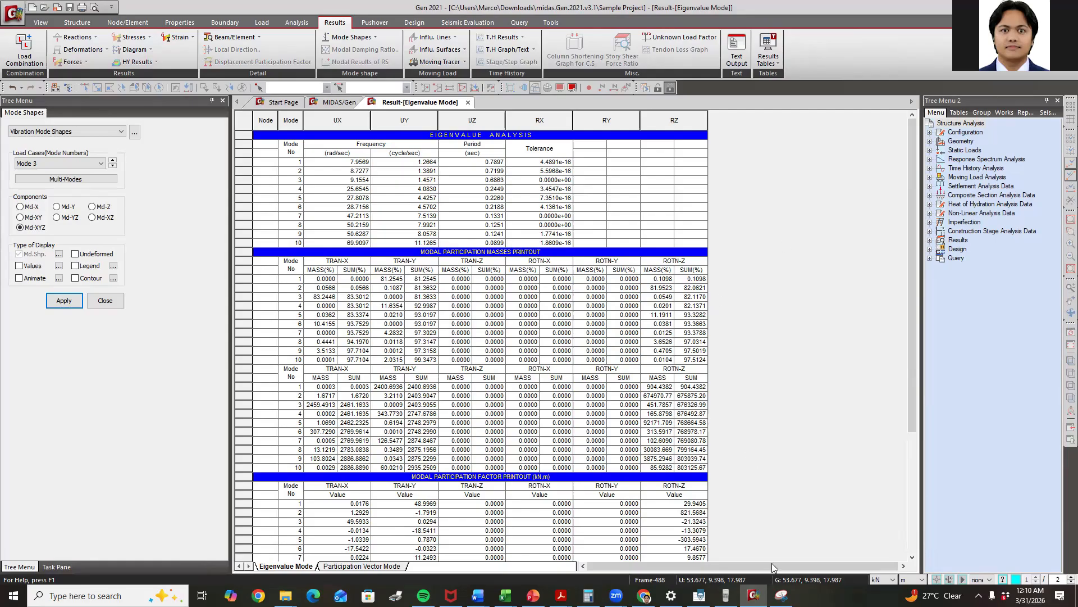
# Check the mode periods in the Eigenvalue Mode table against the period-based drift limits on the PowerPoint slide
pyautogui.moveTo(479, 147); pyautogui.dragTo(488, 248)
pyautogui.click(493, 173)
pyautogui.moveTo(505, 595)
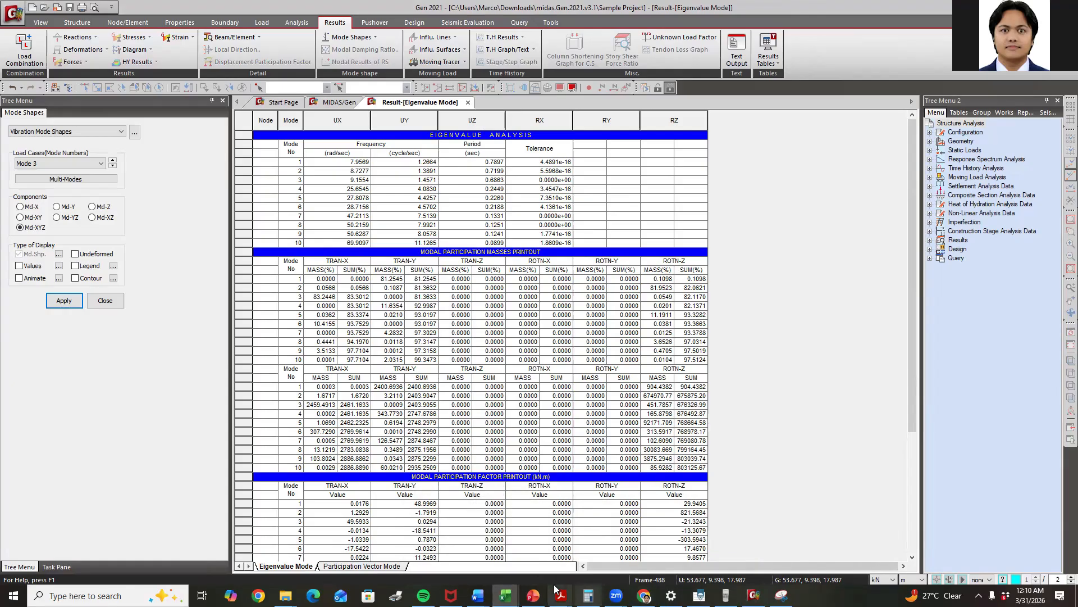
pyautogui.click(533, 595)
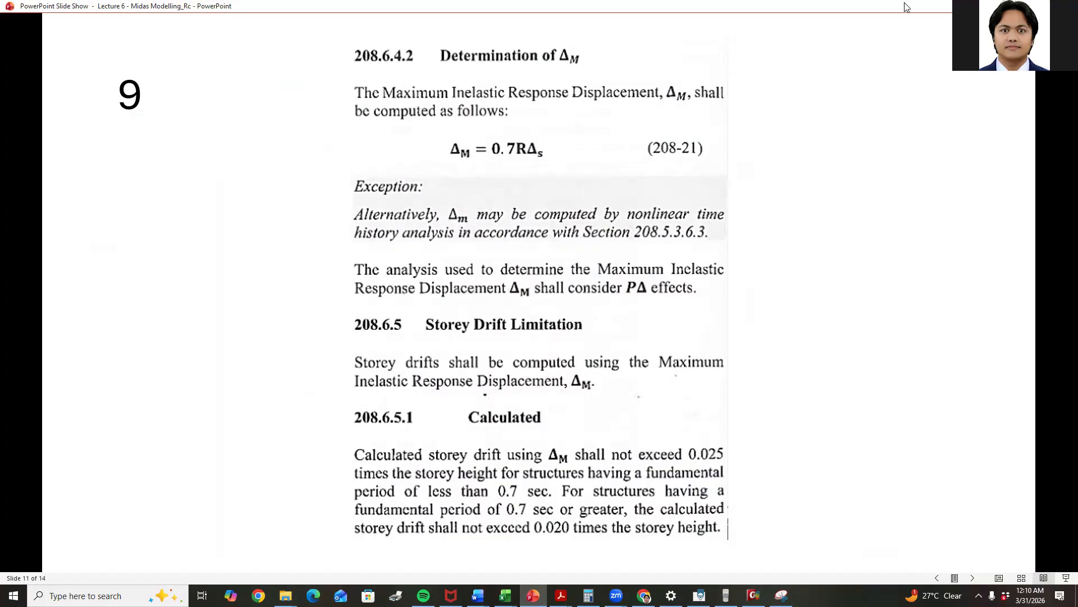
pyautogui.hotkey('alt', 'Tab')
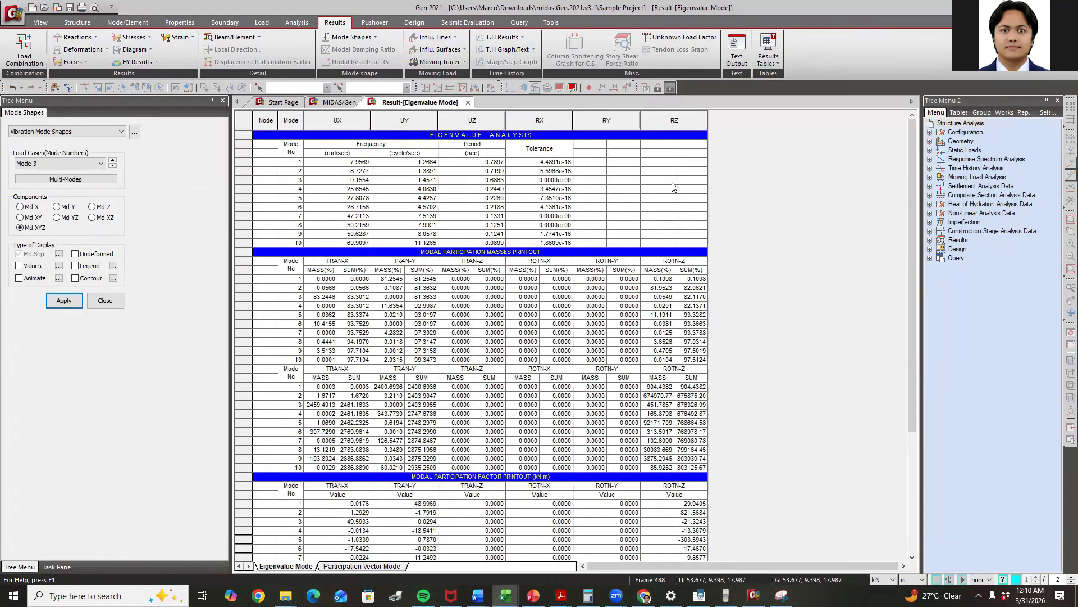
# Open the Story Drift results table for the load cases EQX(ST), EQY(ST), RS MAJOR(RS) and RS ORTHO(RS)
pyautogui.click(772, 56)
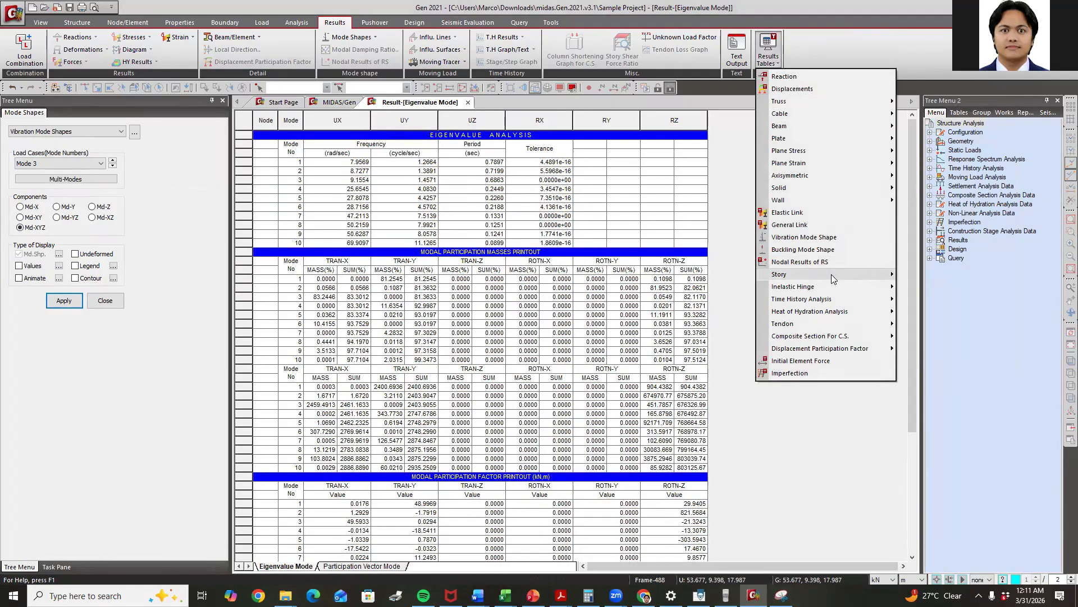
pyautogui.moveTo(830, 274)
pyautogui.click(927, 277)
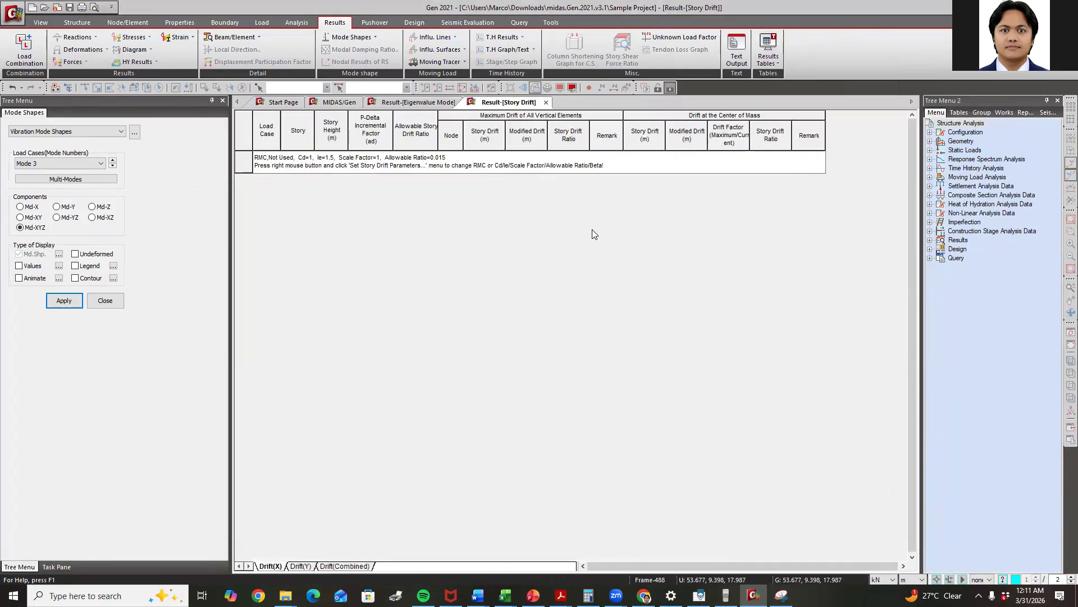
pyautogui.click(489, 289)
pyautogui.click(488, 297)
pyautogui.click(488, 305)
pyautogui.click(489, 313)
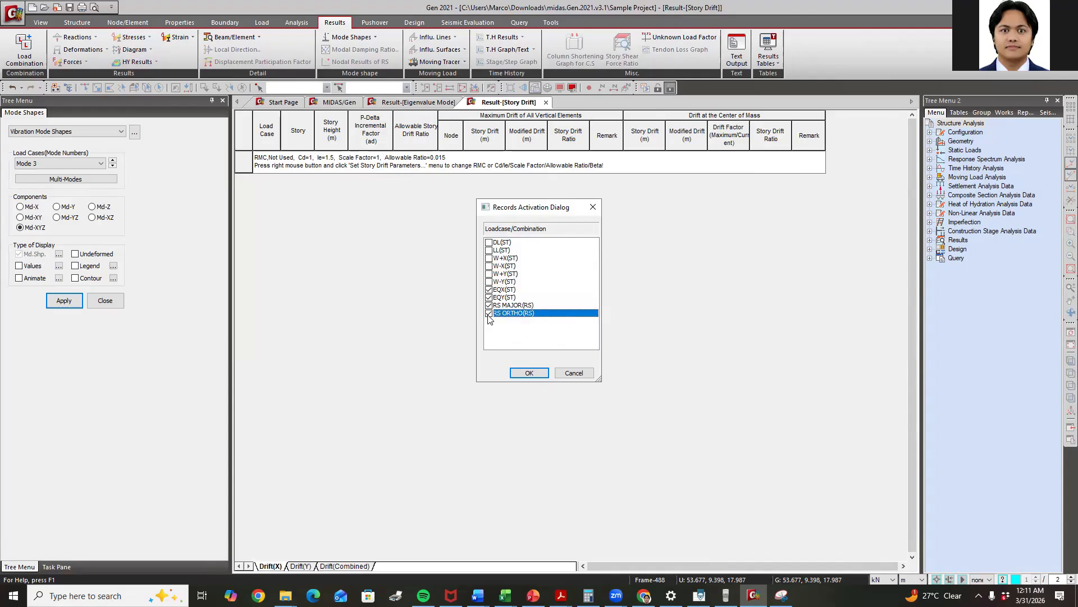
pyautogui.click(540, 374)
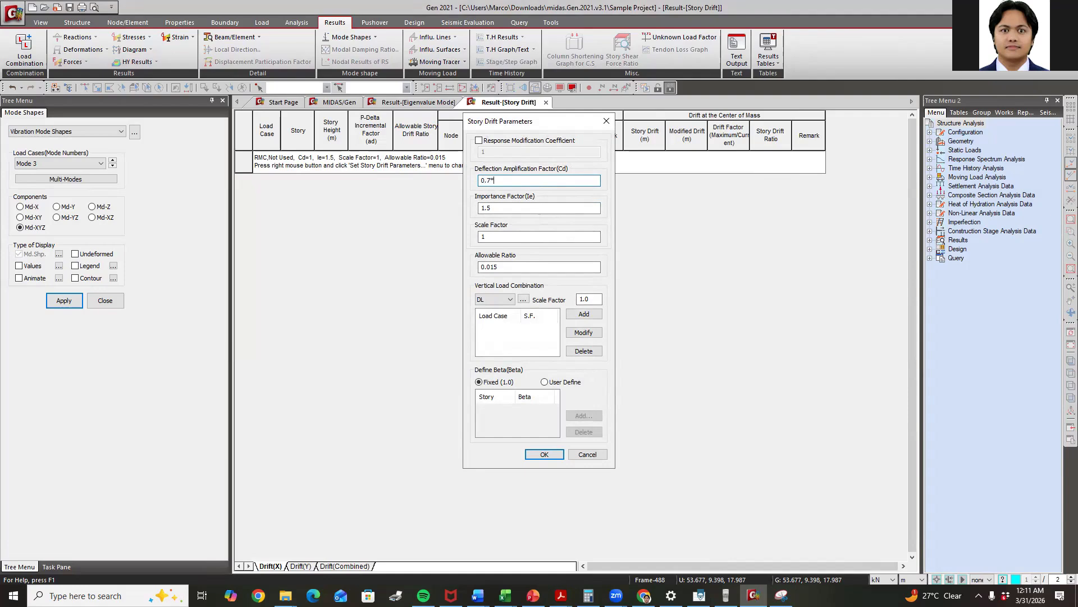
# Apply story drift parameters with deflection amplification factor 0.7*8.5, checked against the PowerPoint slide, importance factor 1 and allowable ratio 0.02
pyautogui.hotkey('alt', 'Tab')
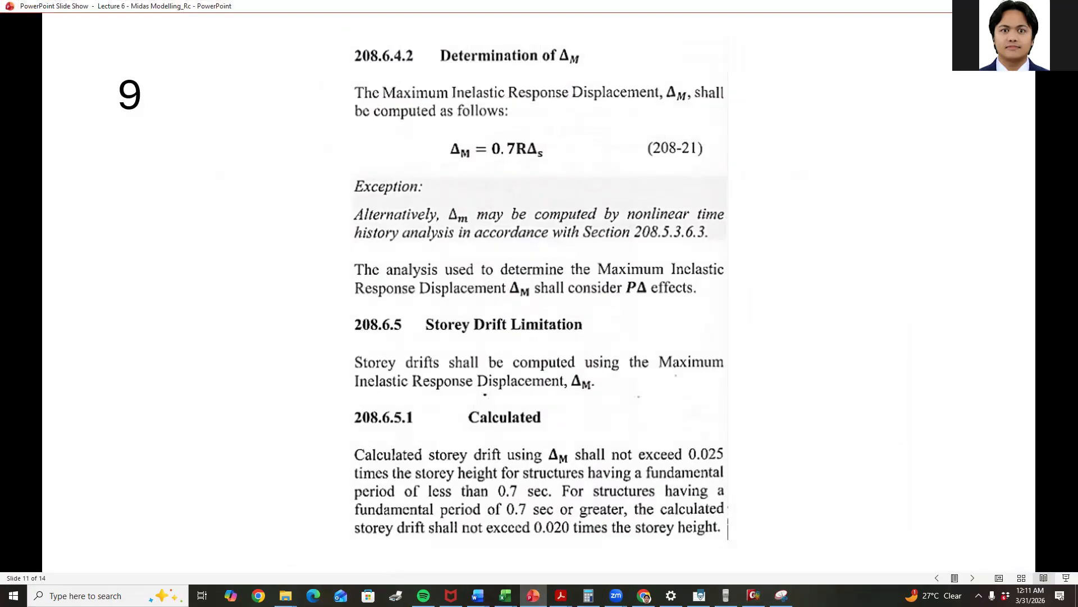
pyautogui.hotkey('alt', 'Tab')
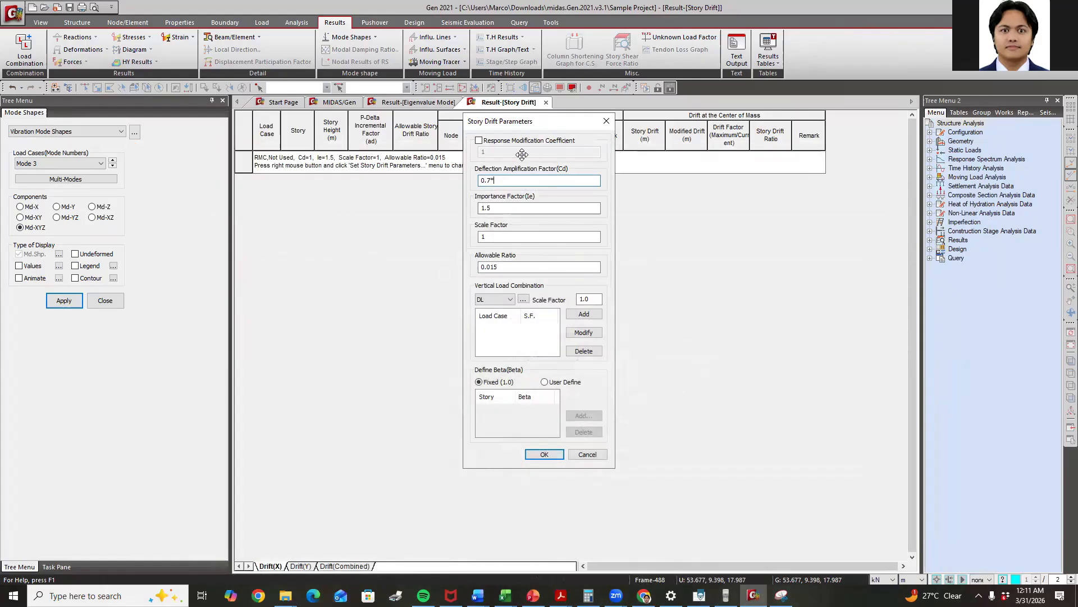
pyautogui.write('8.')
pyautogui.moveTo(500, 210); pyautogui.dragTo(450, 197)
pyautogui.write('1')
pyautogui.press('Tab')
pyautogui.press('Tab')
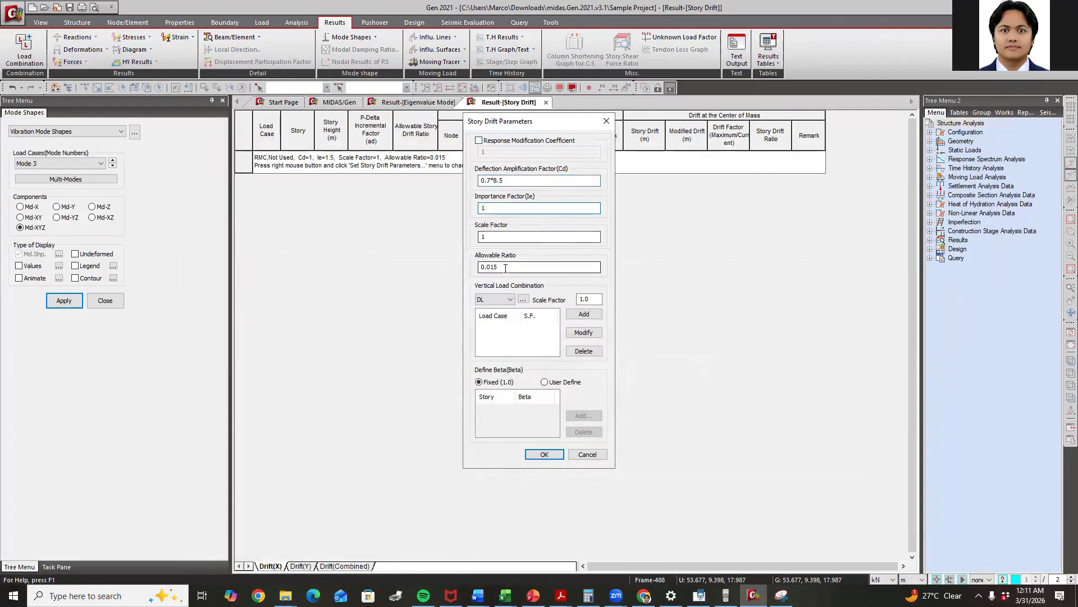
pyautogui.write('0.0')
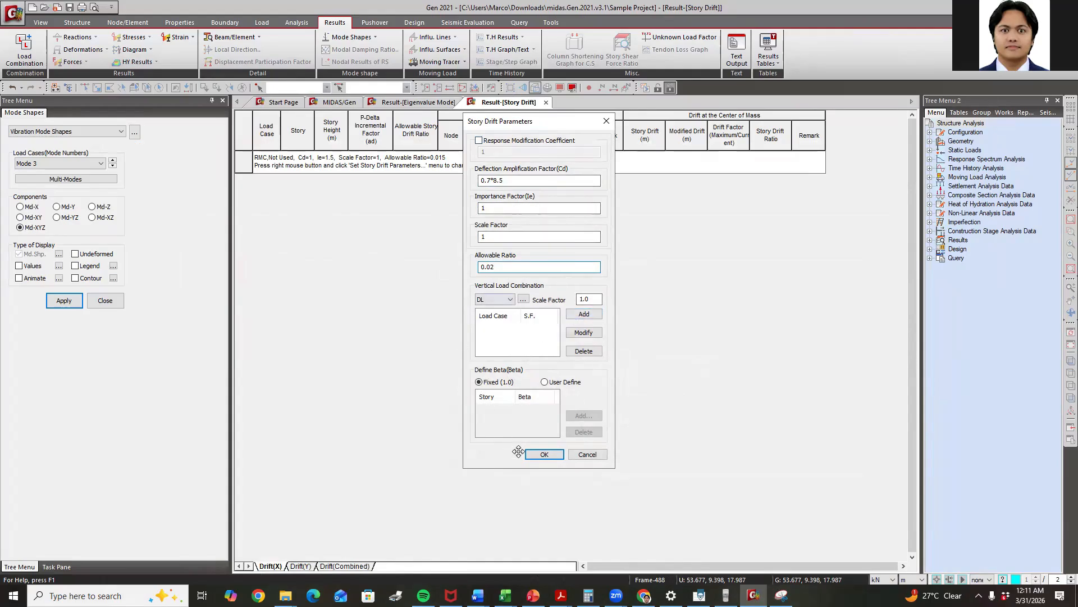
pyautogui.click(544, 454)
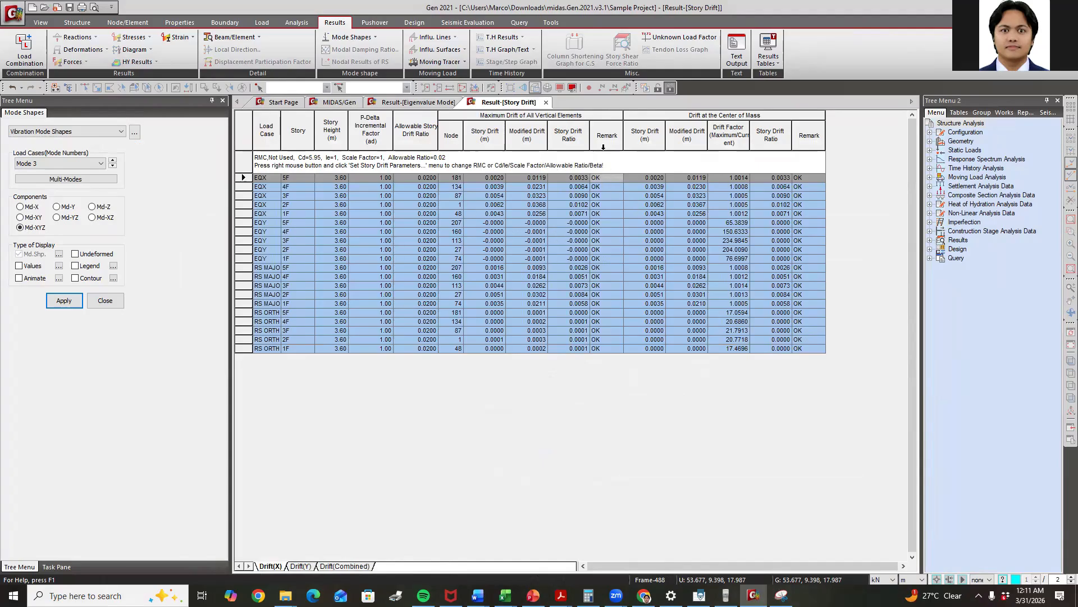
# Review the drift ratios and remarks for every load case and story in the X-direction drift table
pyautogui.moveTo(597, 231); pyautogui.dragTo(601, 349)
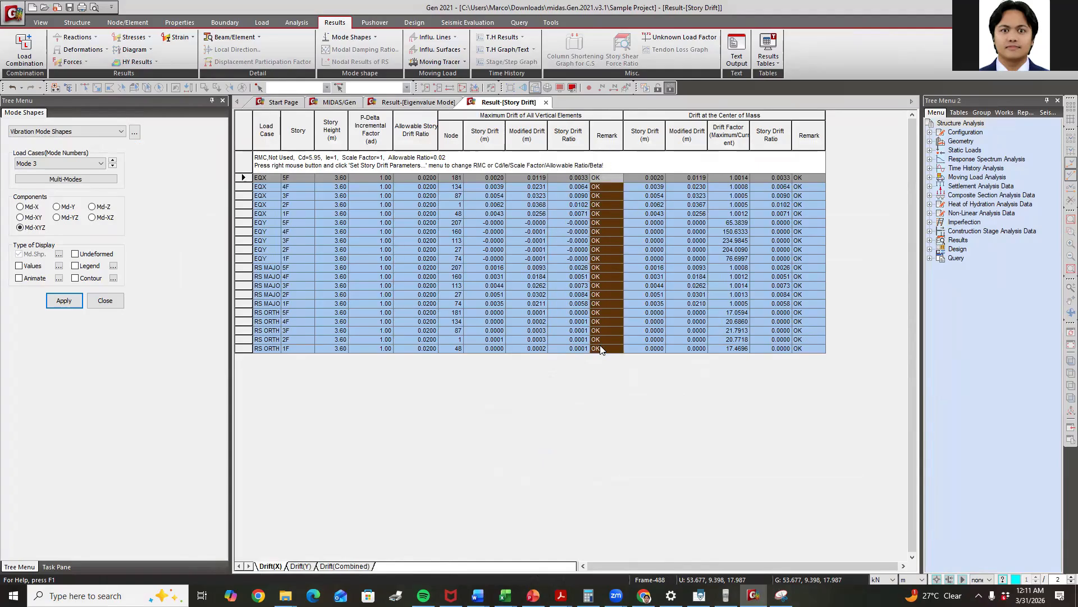
pyautogui.moveTo(815, 186); pyautogui.dragTo(773, 339)
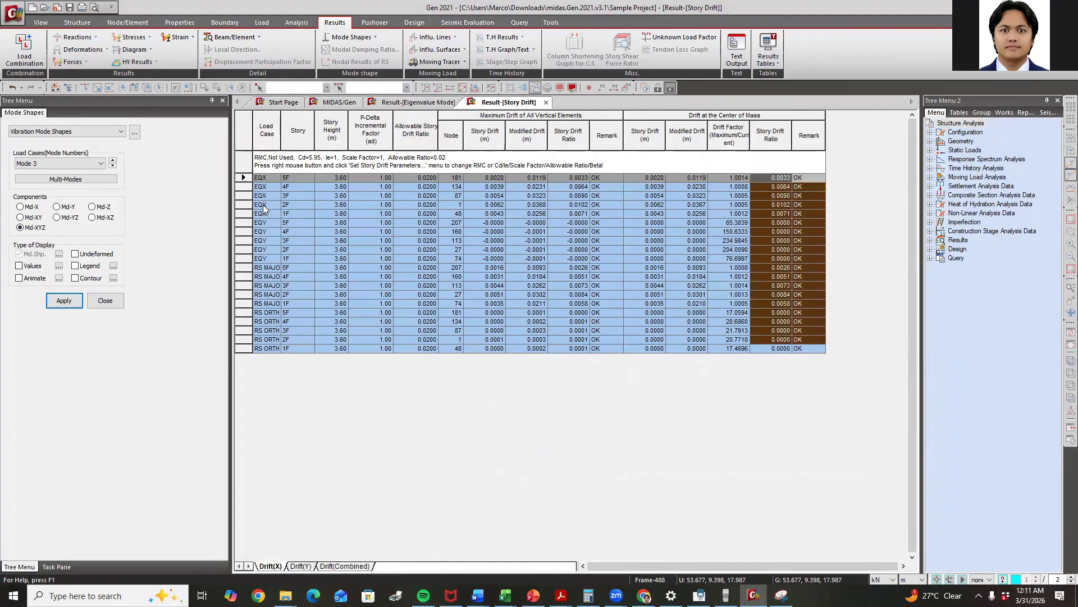
pyautogui.moveTo(289, 178); pyautogui.dragTo(294, 323)
pyautogui.moveTo(289, 188); pyautogui.dragTo(553, 245)
pyautogui.click(570, 194)
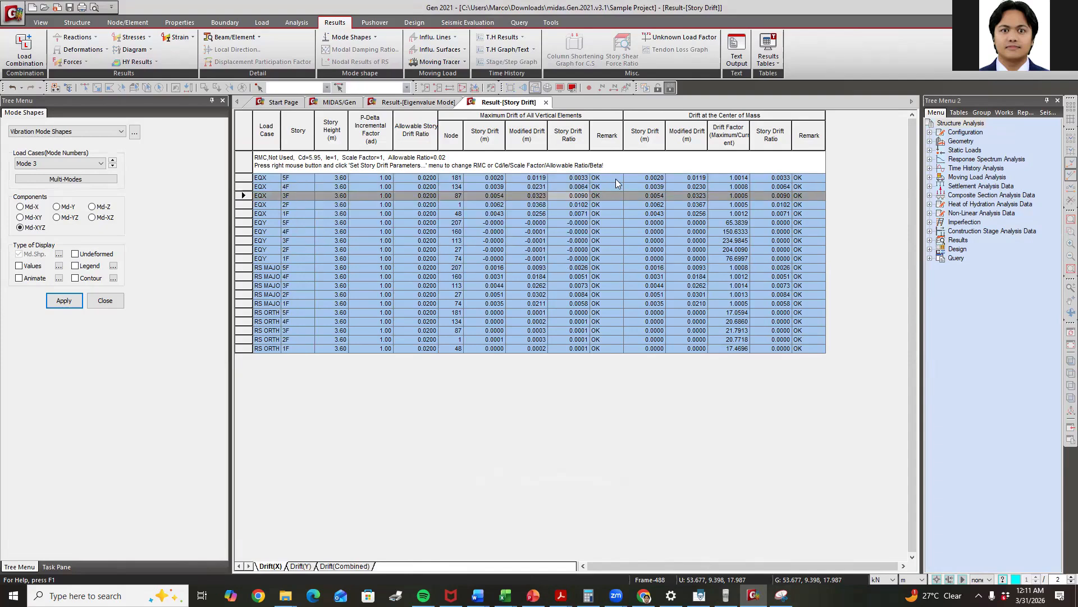
pyautogui.click(576, 178)
pyautogui.moveTo(577, 187); pyautogui.dragTo(579, 348)
pyautogui.moveTo(778, 186); pyautogui.dragTo(762, 339)
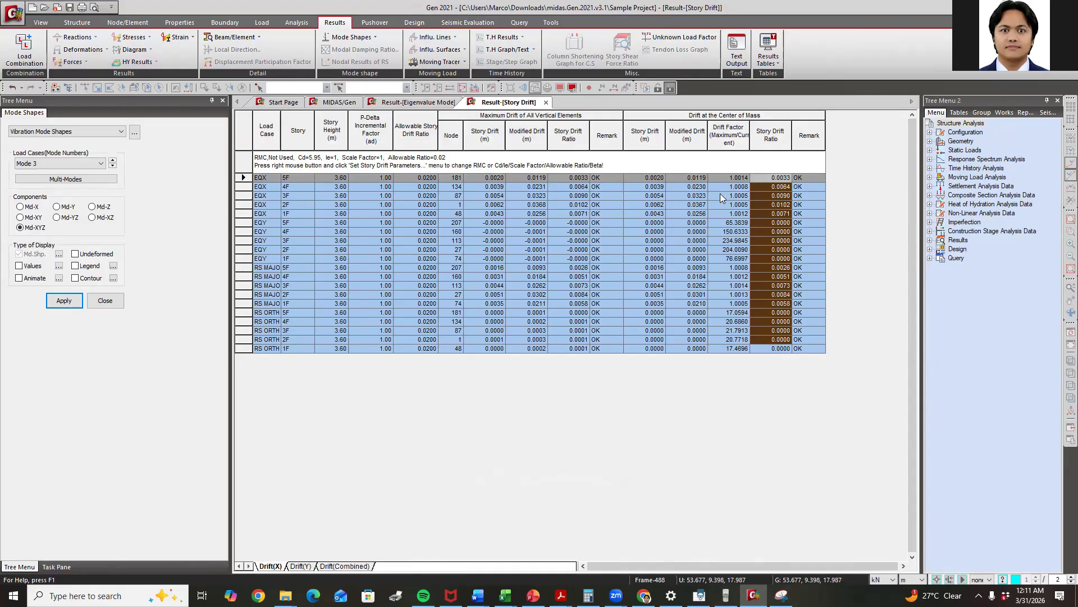
pyautogui.moveTo(810, 188); pyautogui.dragTo(809, 349)
pyautogui.click(706, 329)
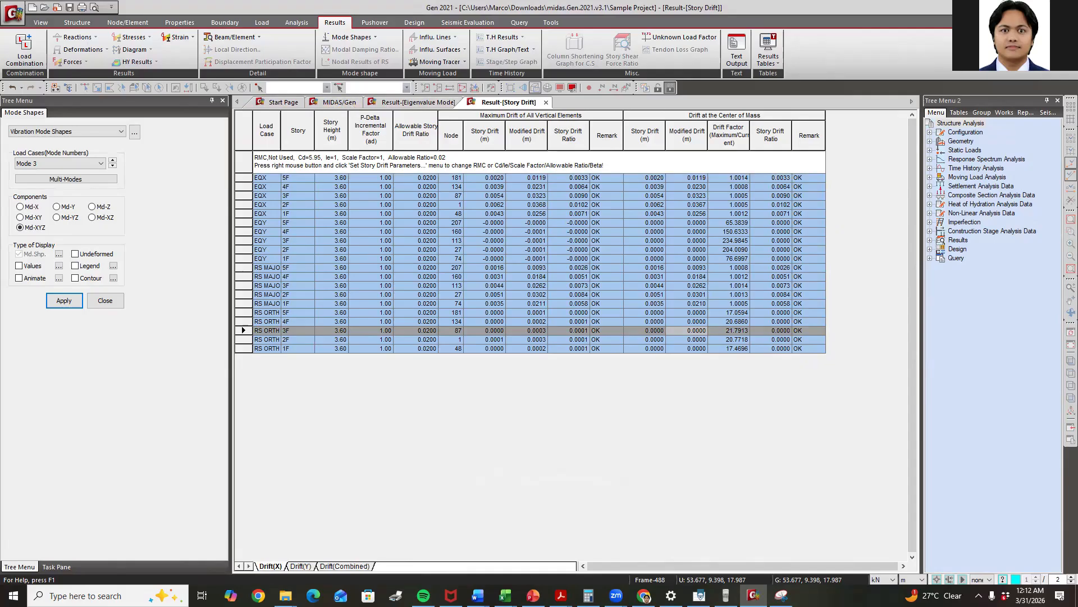
# Open the load combinations from the model view and delete every existing concrete design combination
pyautogui.hotkey('alt', 'Tab')
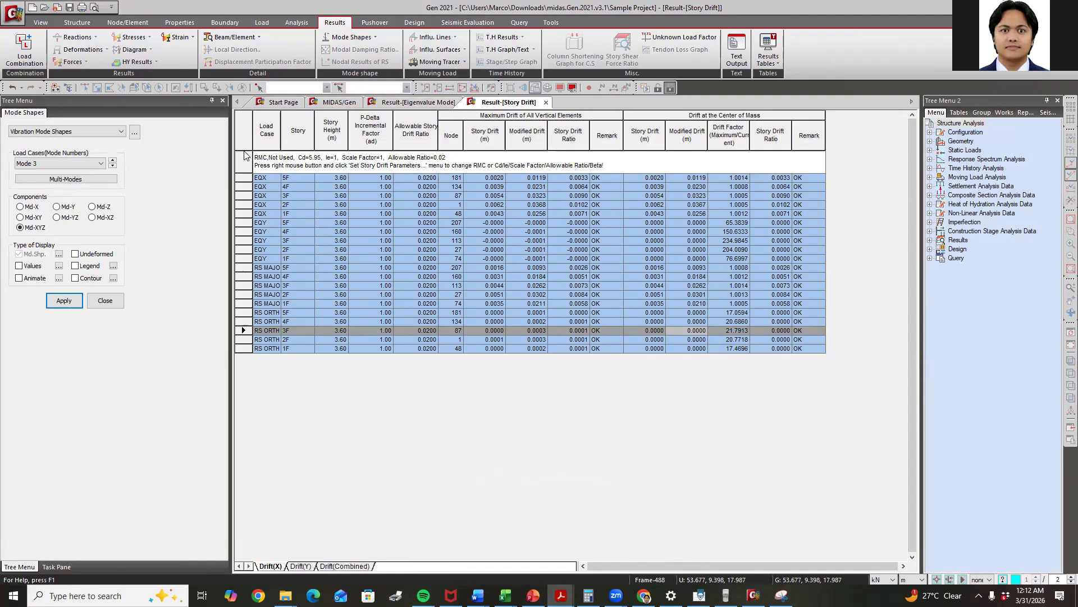
pyautogui.click(336, 102)
pyautogui.click(24, 51)
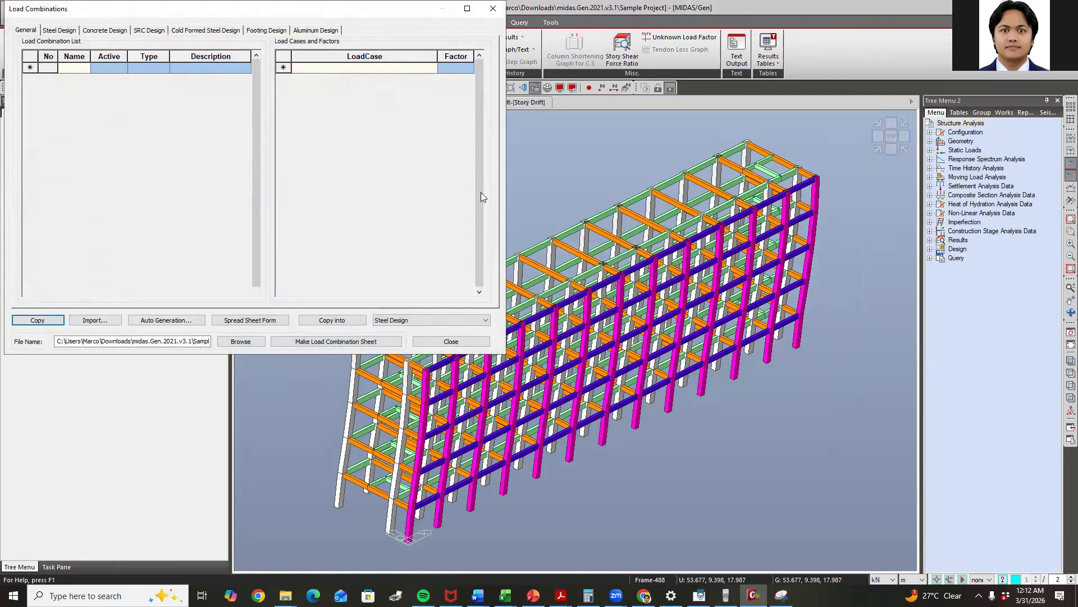
pyautogui.moveTo(200, 8); pyautogui.dragTo(435, 80)
pyautogui.click(342, 102)
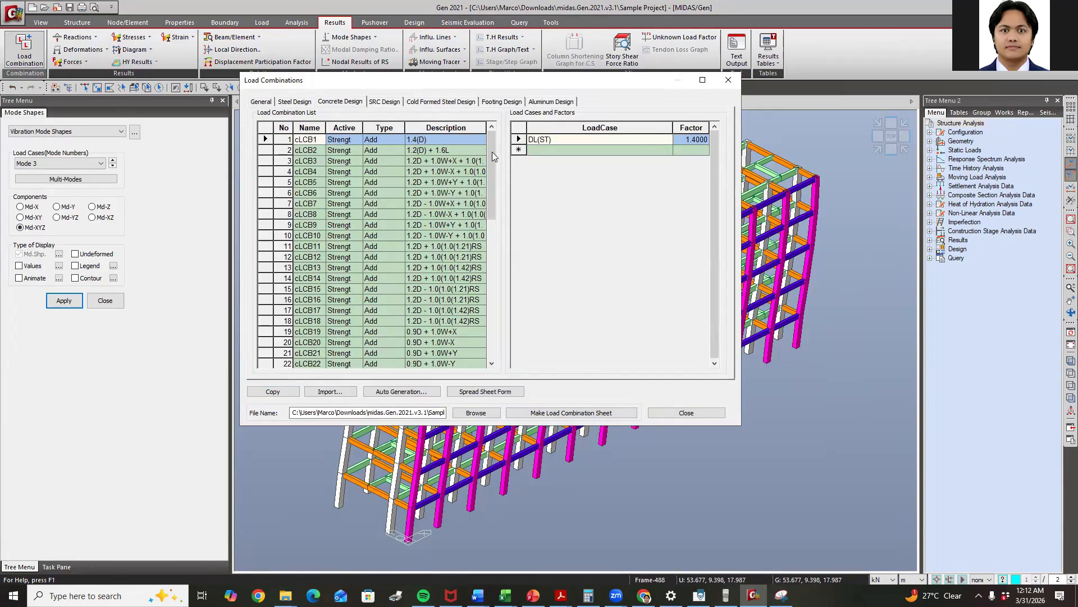
pyautogui.moveTo(265, 139); pyautogui.dragTo(311, 464)
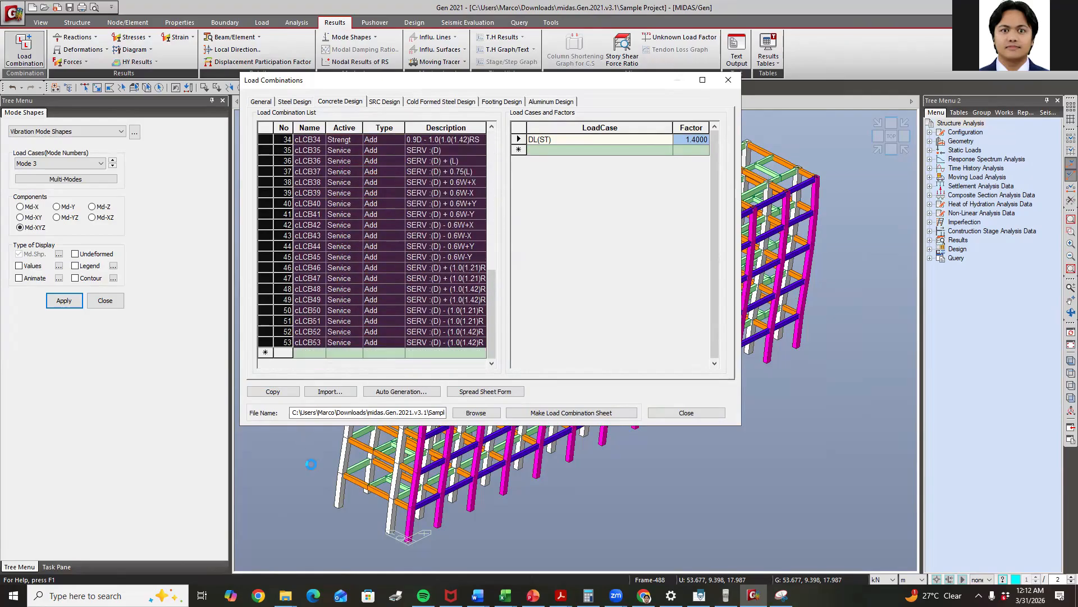
pyautogui.press('Delete')
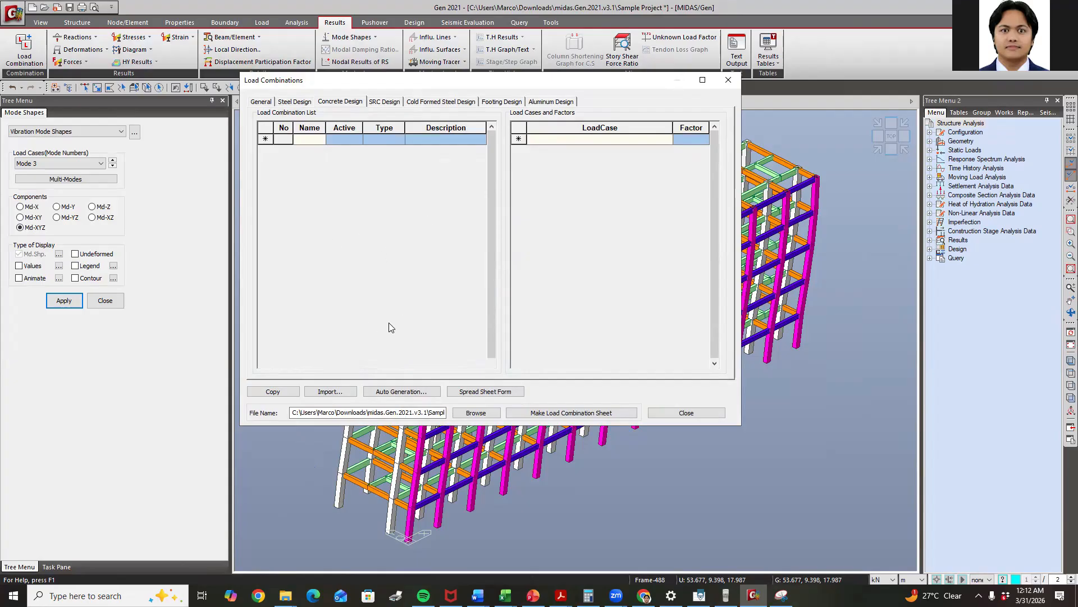
# Start automatic load combination generation with NSCP 2015 and remove the existing RS MAJOR and RS ORTHO scale-up factors
pyautogui.click(407, 395)
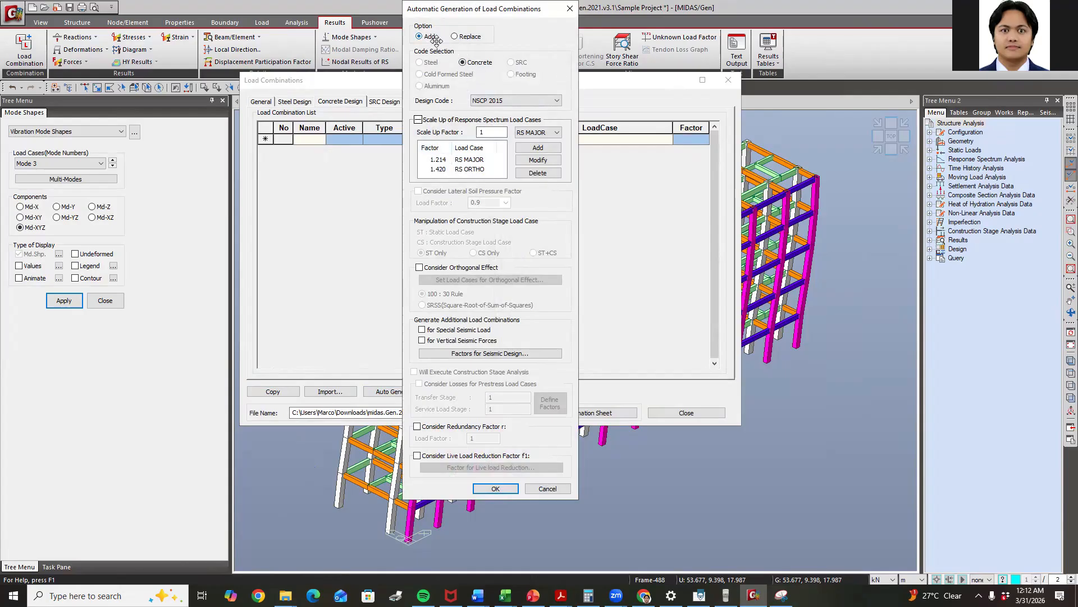
pyautogui.click(510, 103)
pyautogui.click(510, 102)
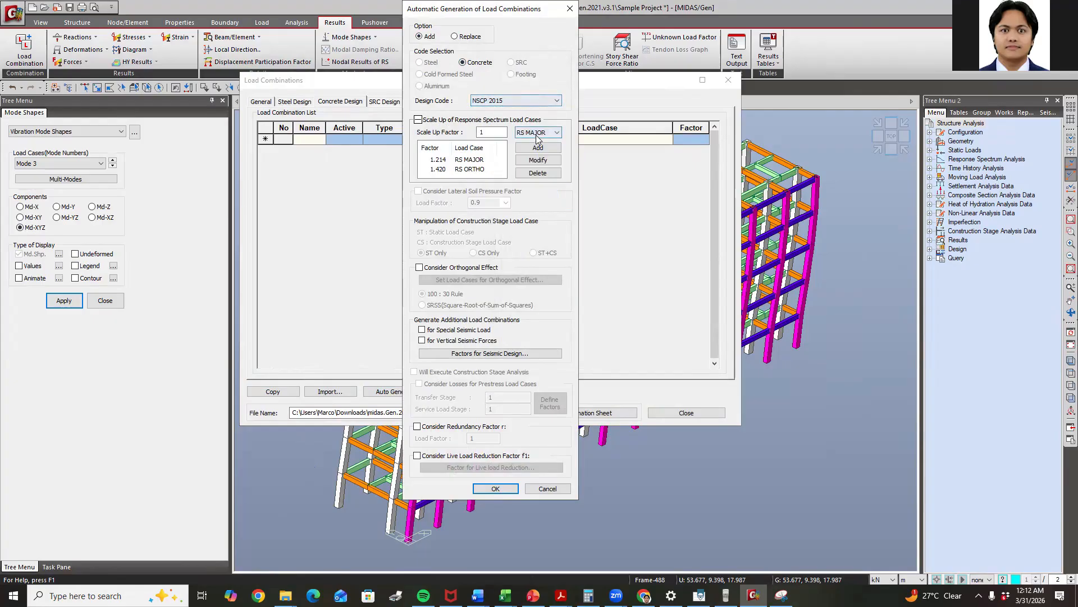
pyautogui.click(486, 160)
pyautogui.click(534, 174)
pyautogui.click(477, 161)
pyautogui.click(545, 174)
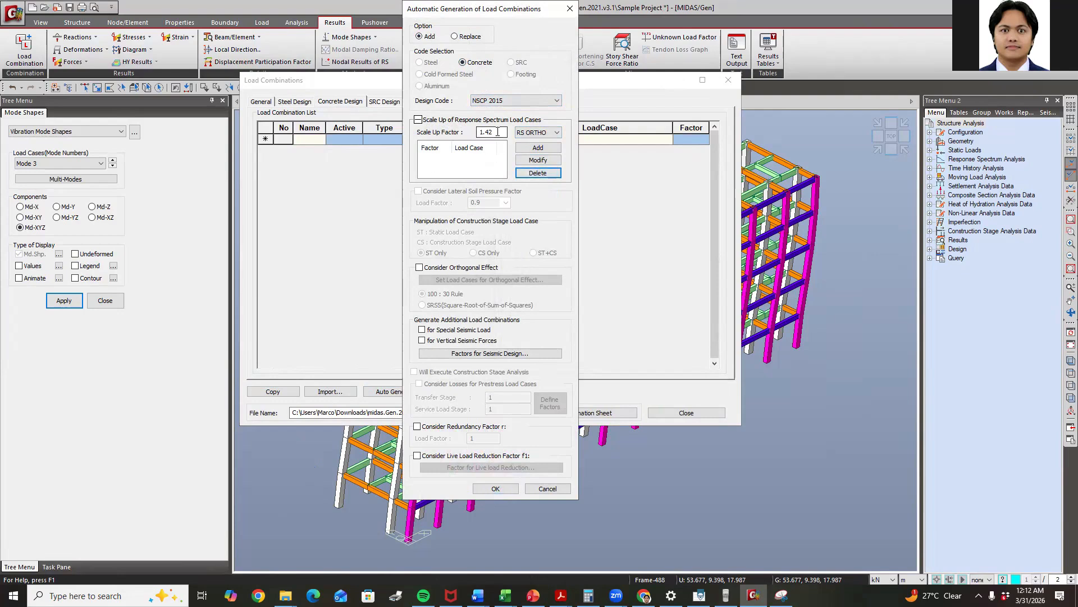
# Add a scale-up factor of 1.214 for RS MAJOR, based on the X scale factor in the Excel workbook Book2
pyautogui.click(539, 133)
pyautogui.click(533, 141)
pyautogui.click(505, 595)
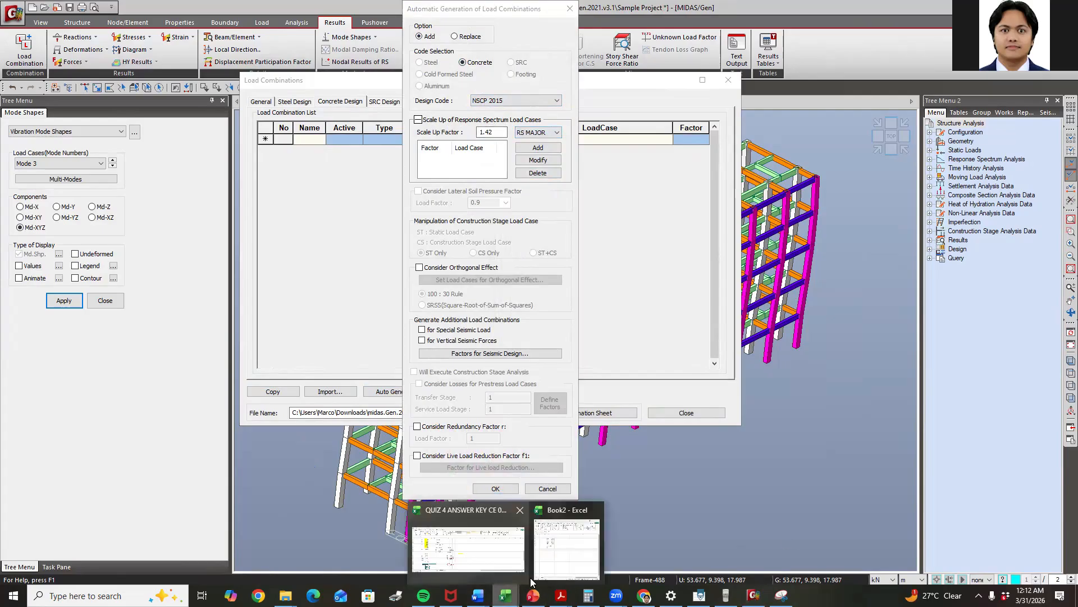
pyautogui.click(574, 546)
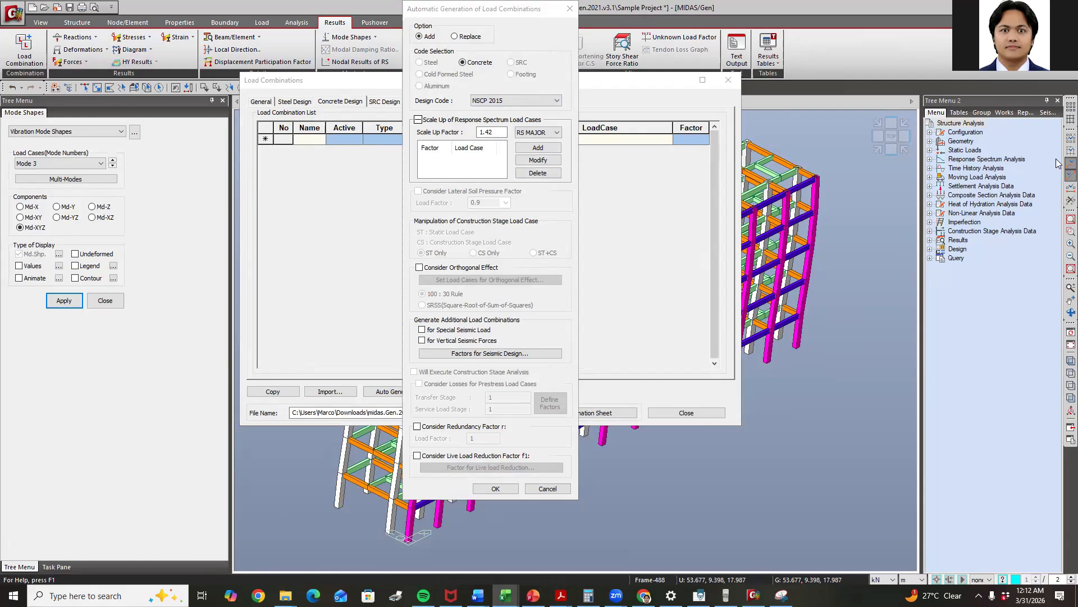
pyautogui.hotkey('alt', 'Tab')
pyautogui.click(870, 367)
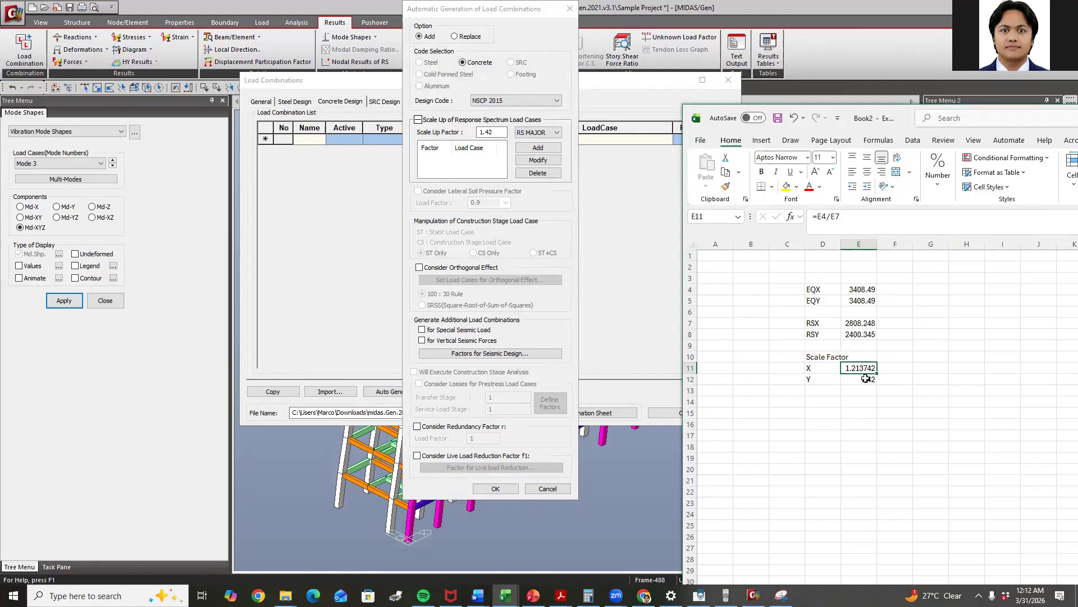
pyautogui.moveTo(497, 132); pyautogui.dragTo(410, 132)
pyautogui.write('1')
pyautogui.press('BackSpace')
pyautogui.hotkey('alt', 'Tab')
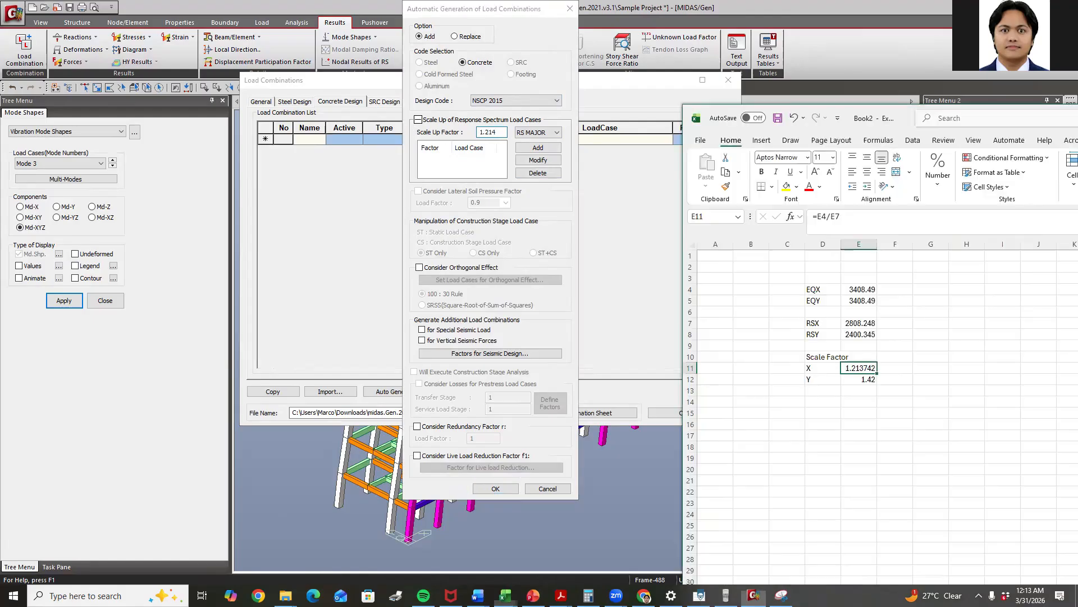
pyautogui.click(536, 136)
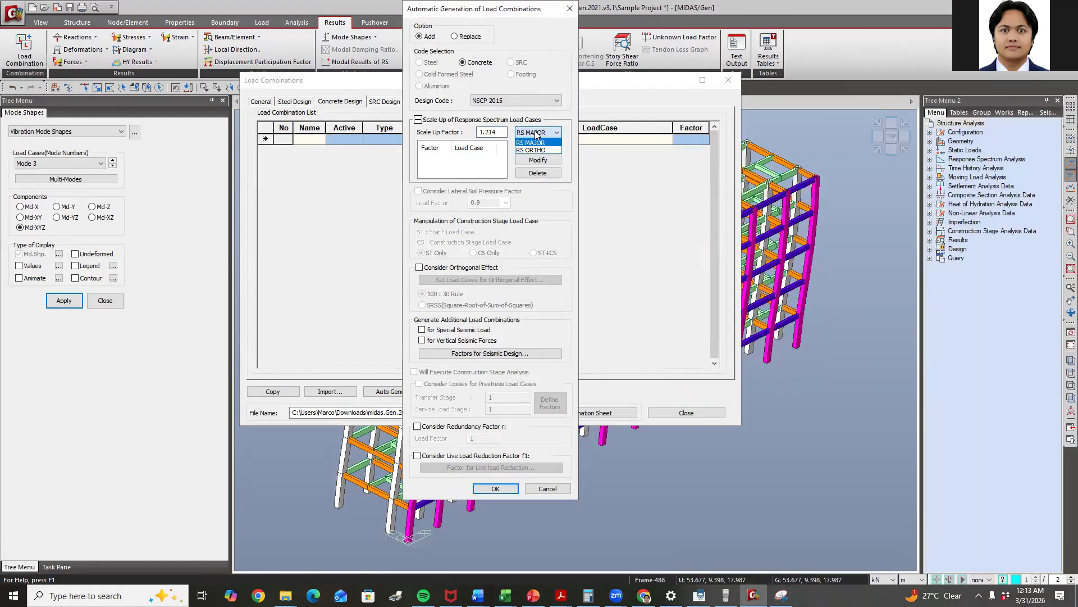
pyautogui.click(539, 146)
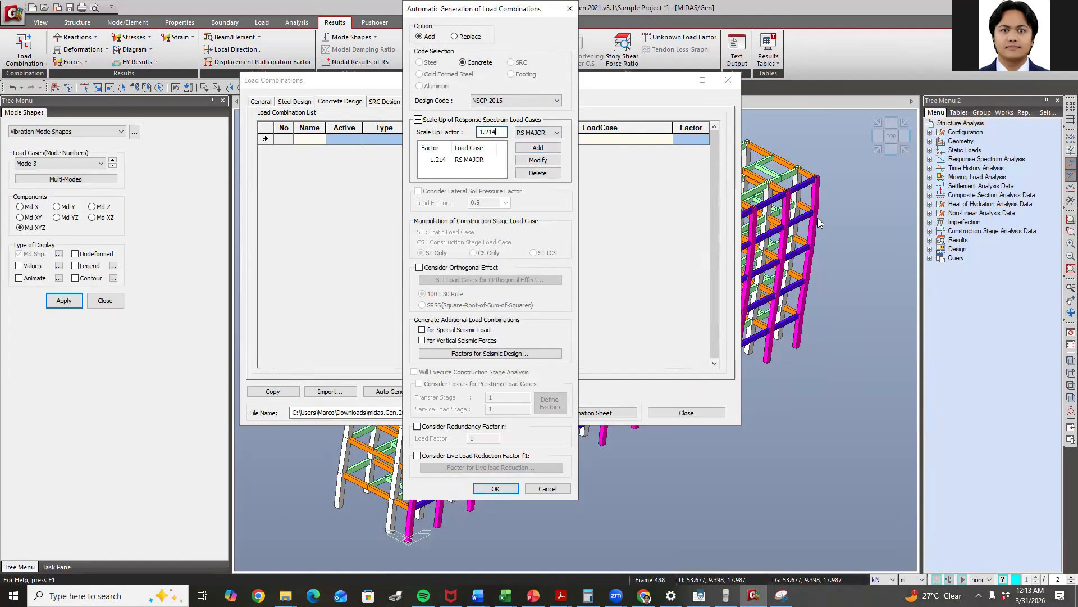
# Add a scale-up factor of 1.42 for RS ORTHO, based on the Y scale factor in the Excel sheet
pyautogui.hotkey('alt', 'Tab')
pyautogui.click(865, 379)
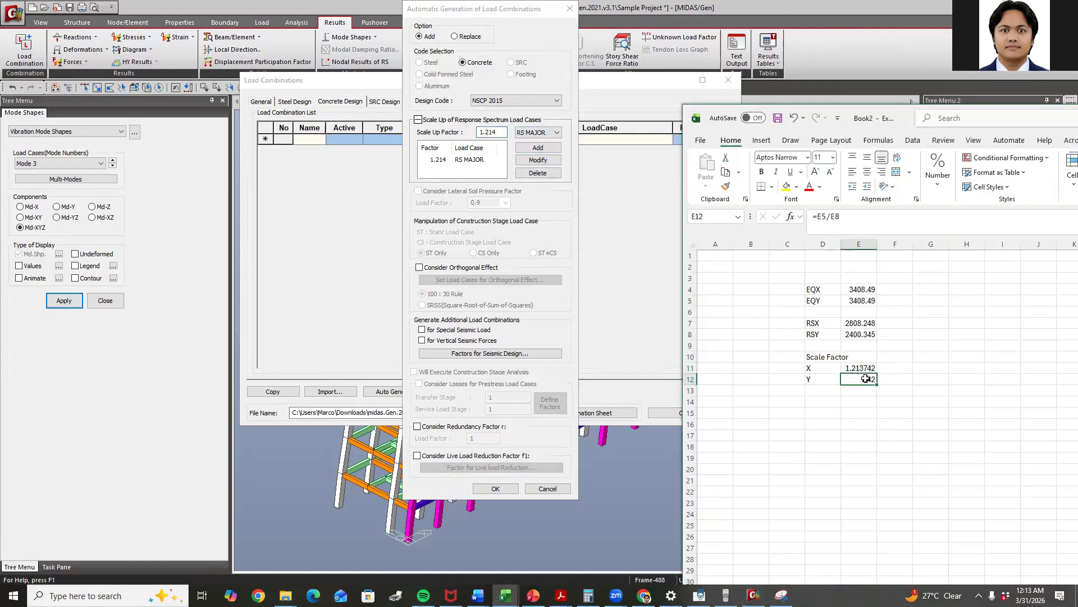
pyautogui.click(490, 133)
pyautogui.doubleClick(489, 133)
pyautogui.write('1.42')
pyautogui.click(538, 132)
pyautogui.click(538, 149)
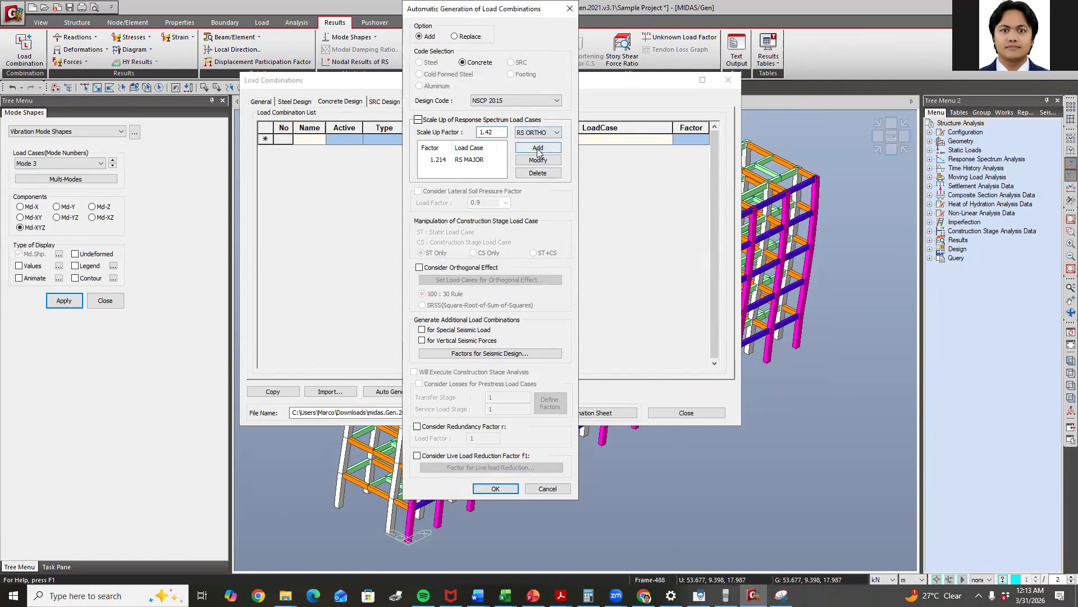
pyautogui.click(538, 149)
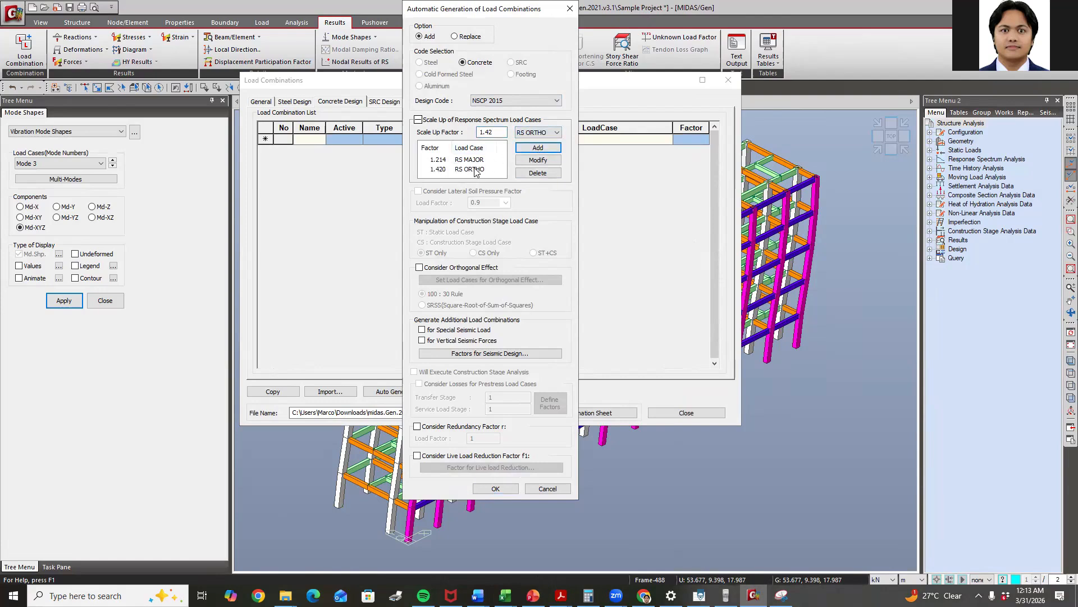
# Switch to Excel and highlight the X and Y scale factor cells E11:E12 in yellow
pyautogui.hotkey('alt', 'Tab')
pyautogui.moveTo(859, 289); pyautogui.dragTo(859, 379)
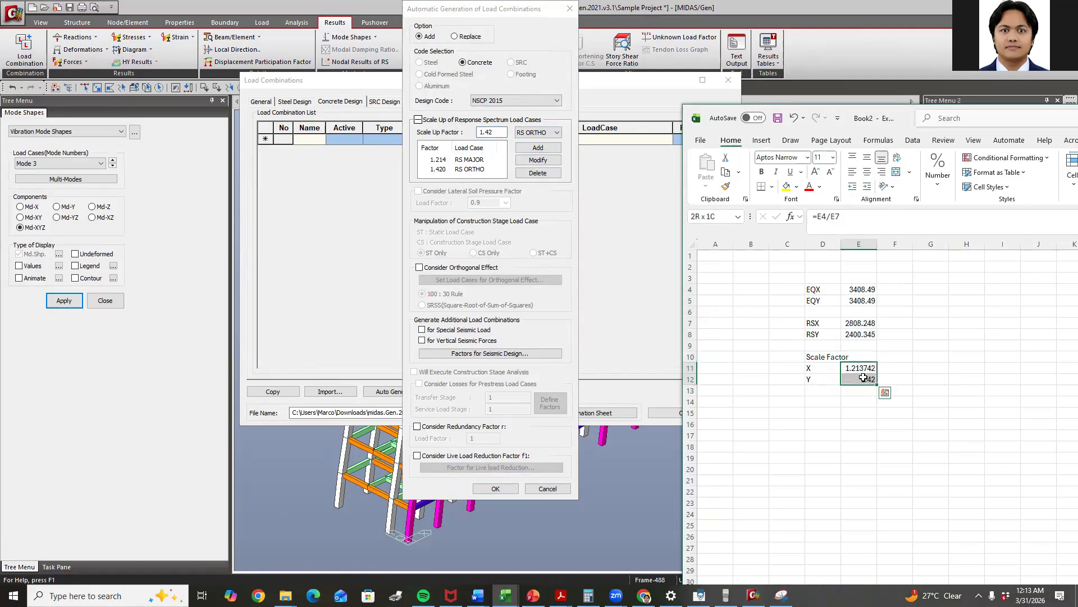
pyautogui.click(786, 187)
pyautogui.click(931, 424)
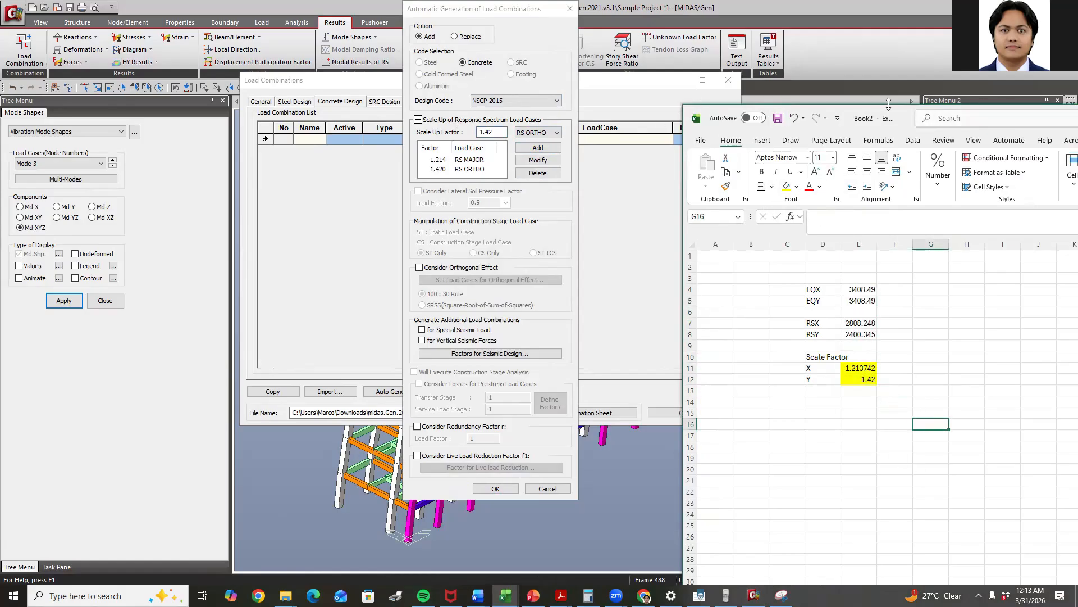
pyautogui.hotkey('alt', 'Tab')
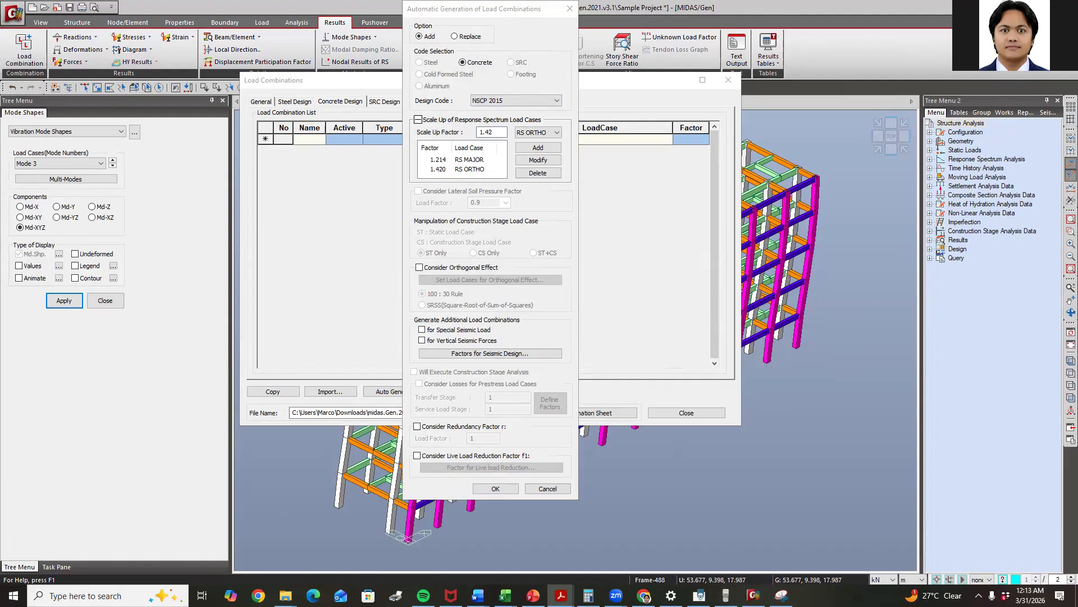
# Enable the orthogonal effect with the 100:30 rule in MIDAS/Gen and delete the existing orthogonal load group
pyautogui.click(418, 119)
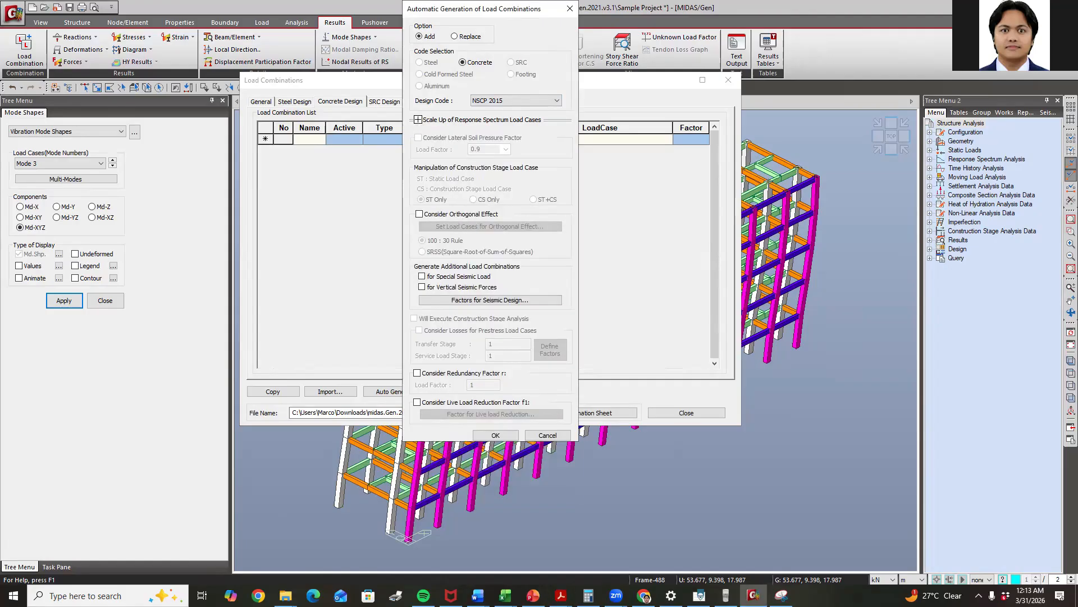
pyautogui.click(420, 215)
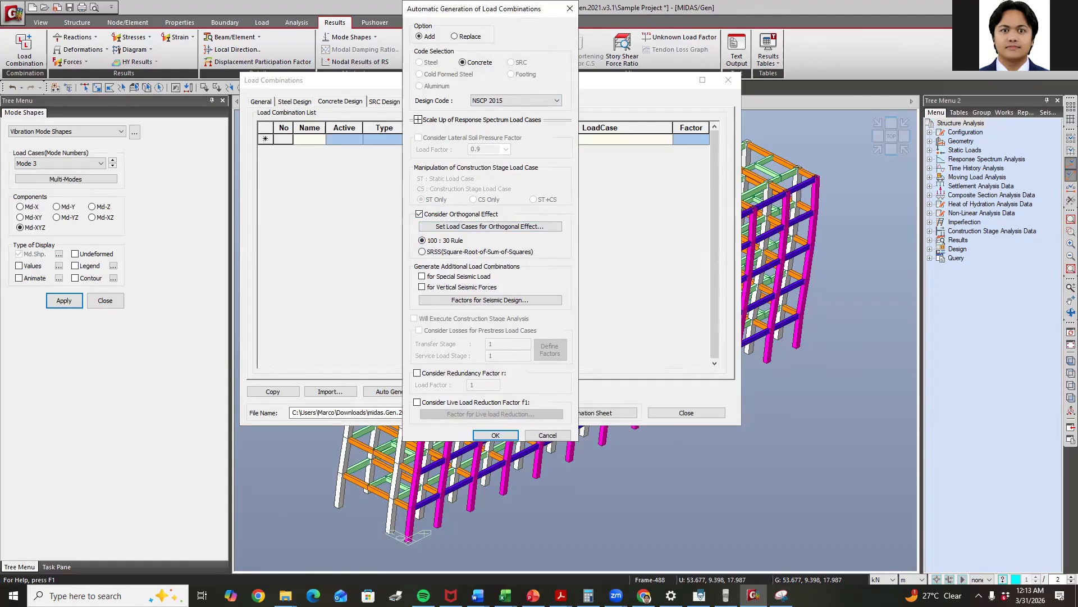
pyautogui.click(481, 227)
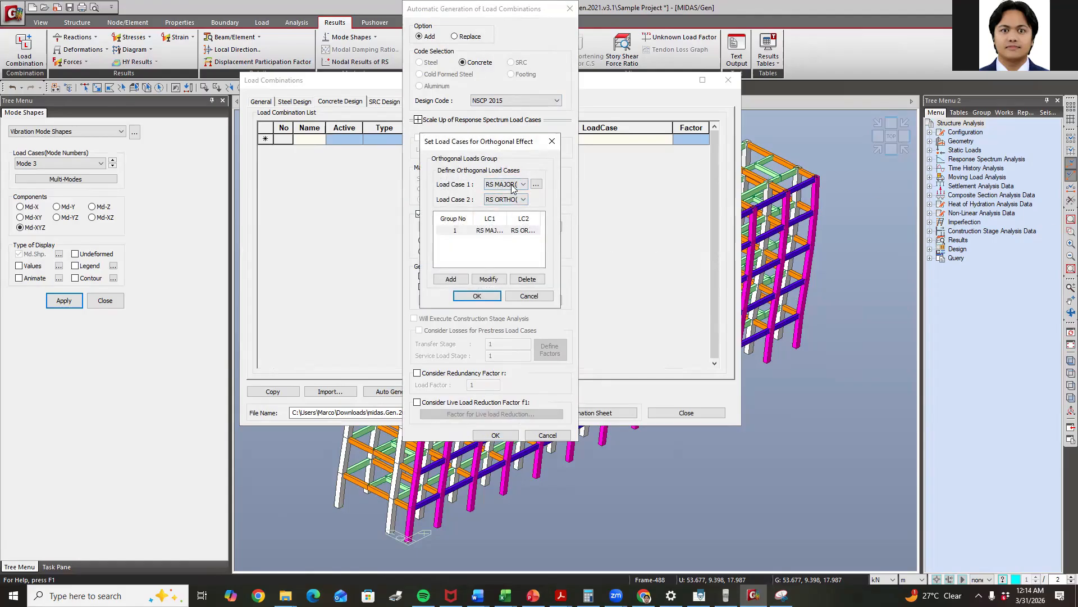
pyautogui.click(513, 185)
pyautogui.click(505, 209)
pyautogui.click(513, 199)
pyautogui.click(518, 231)
pyautogui.click(483, 230)
pyautogui.click(522, 280)
# Add an orthogonal load group with RS MAJOR(RS) as load case 1 and RS ORTHO(RS) as load case 2
pyautogui.click(495, 189)
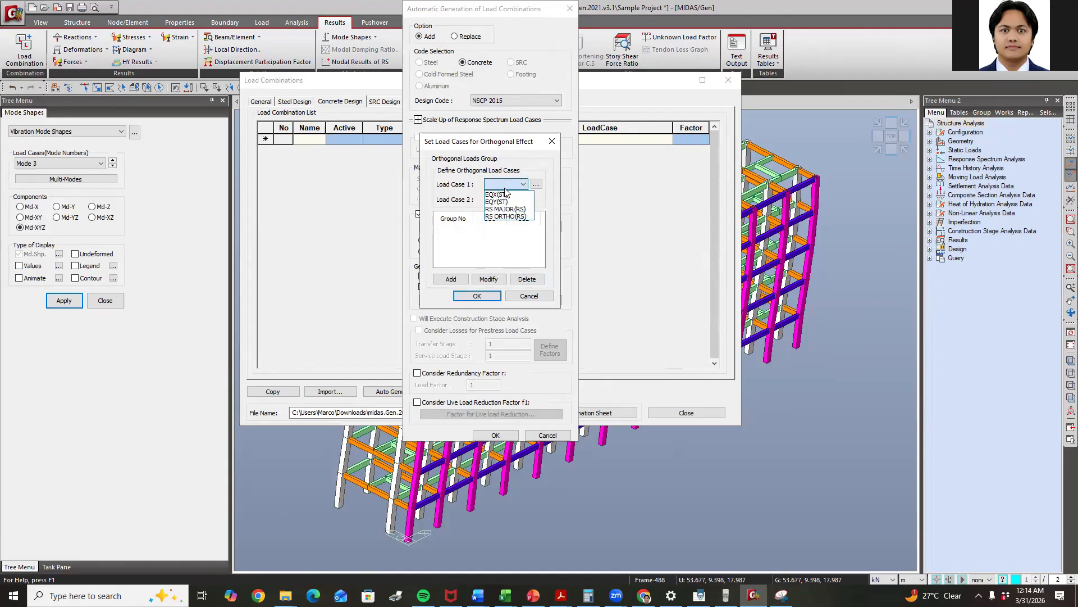
pyautogui.click(505, 208)
pyautogui.click(512, 200)
pyautogui.click(509, 231)
pyautogui.click(452, 279)
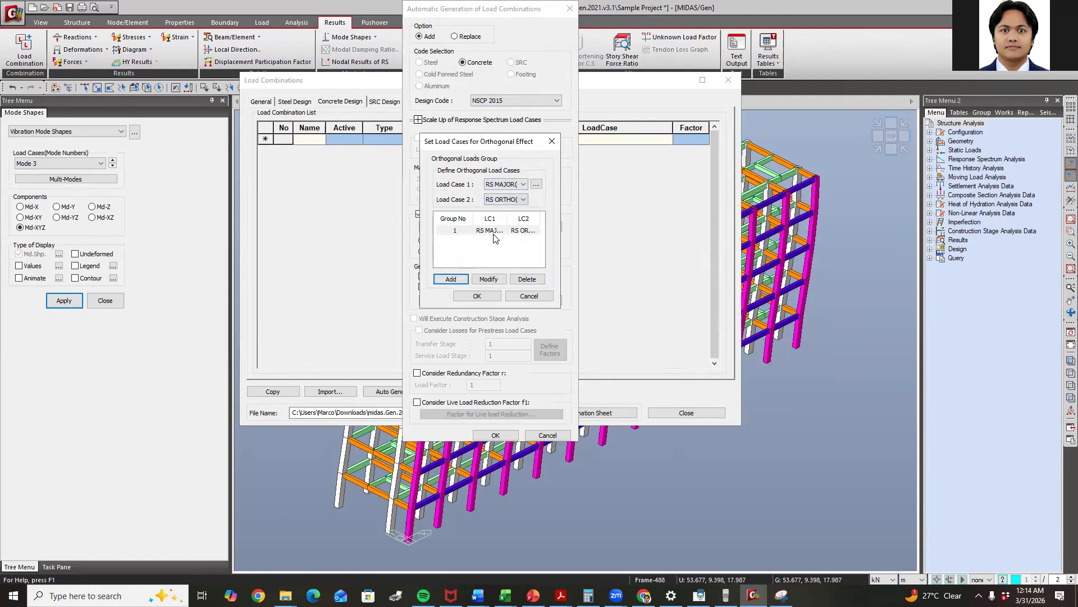
# Accept the orthogonal load group and recheck its RS MAJOR and RS ORTHO load case pairing
pyautogui.click(477, 296)
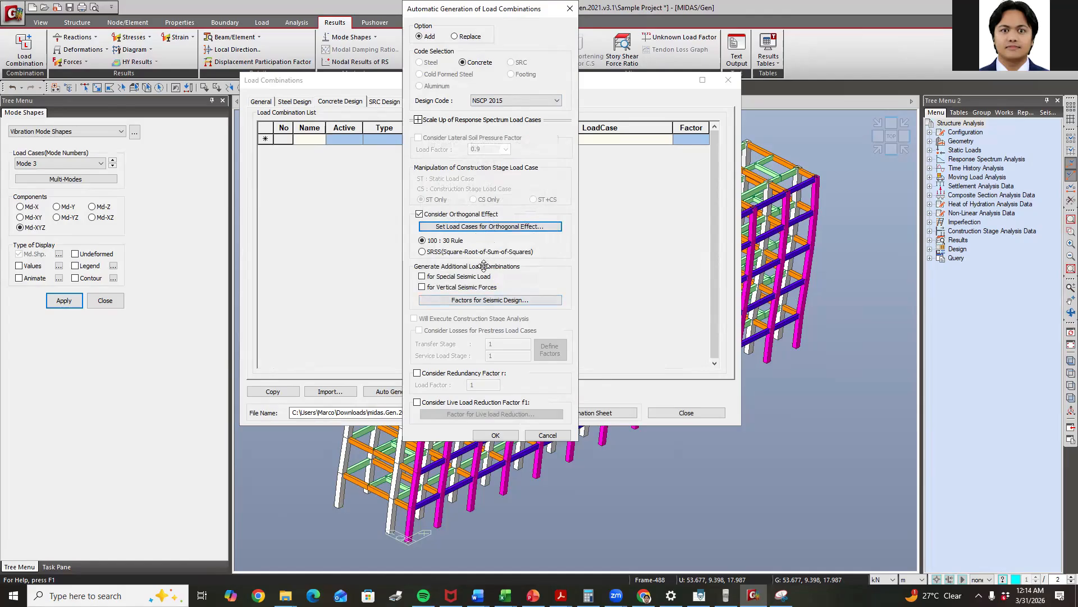
pyautogui.click(501, 227)
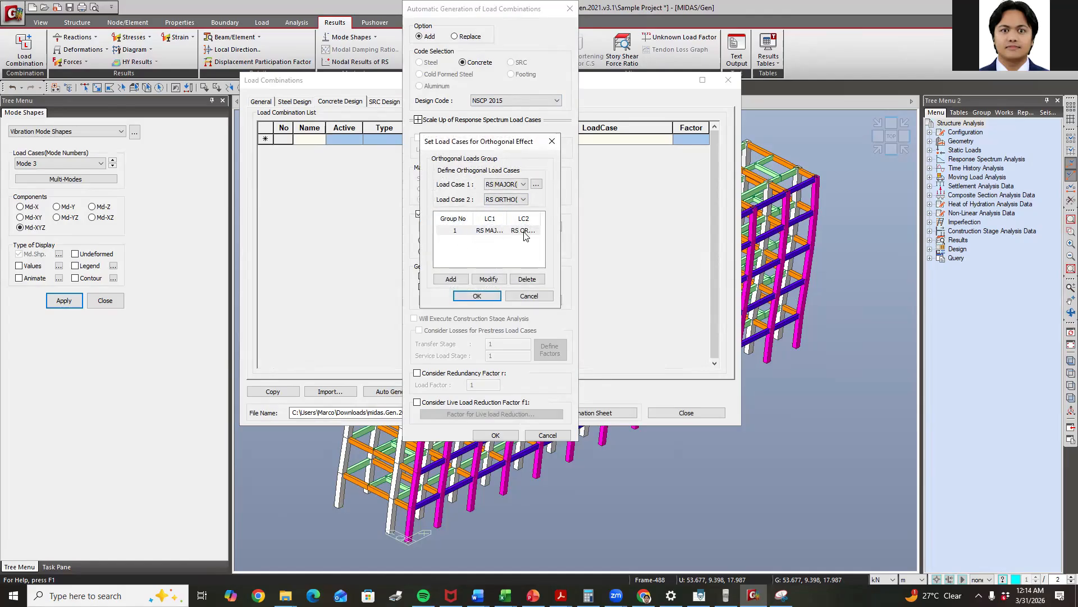
pyautogui.click(477, 296)
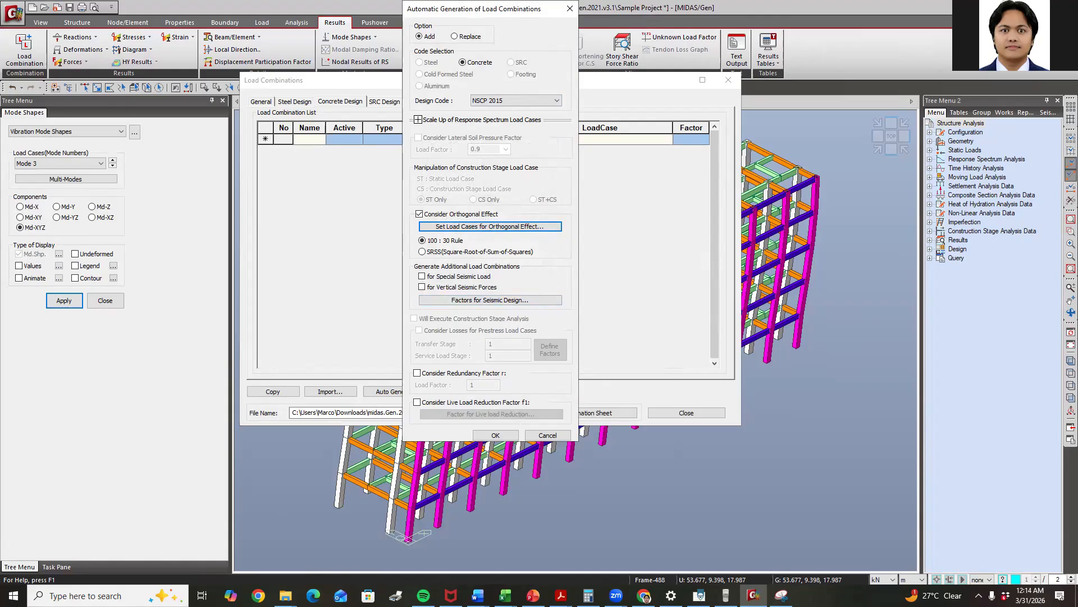
# Enable additional load combinations for special seismic load and look over the seismic design factors without changing them
pyautogui.click(433, 276)
pyautogui.click(501, 301)
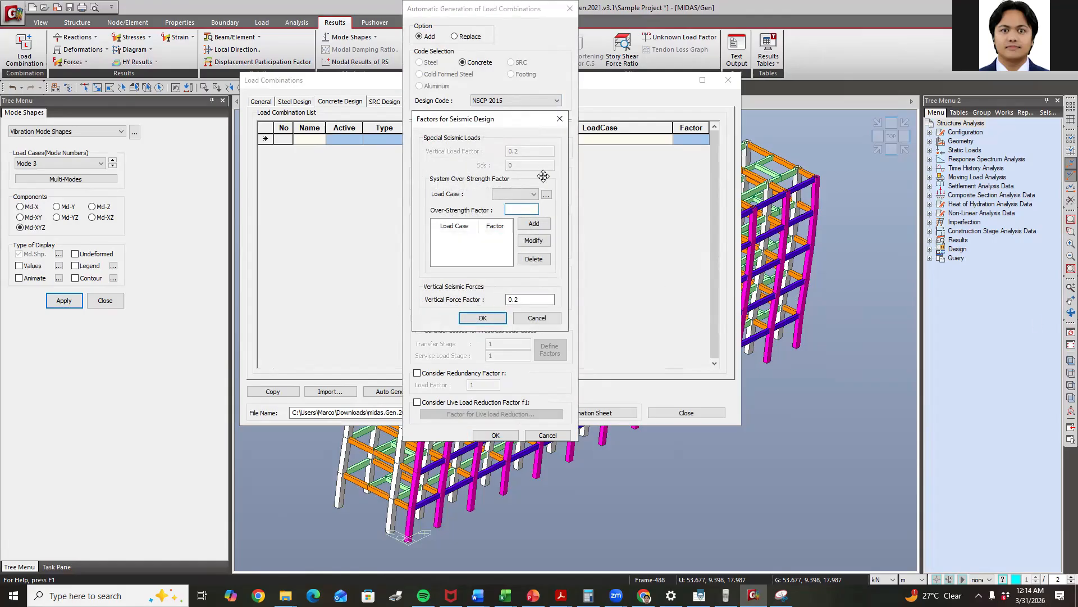
pyautogui.click(532, 193)
pyautogui.click(525, 196)
pyautogui.click(560, 119)
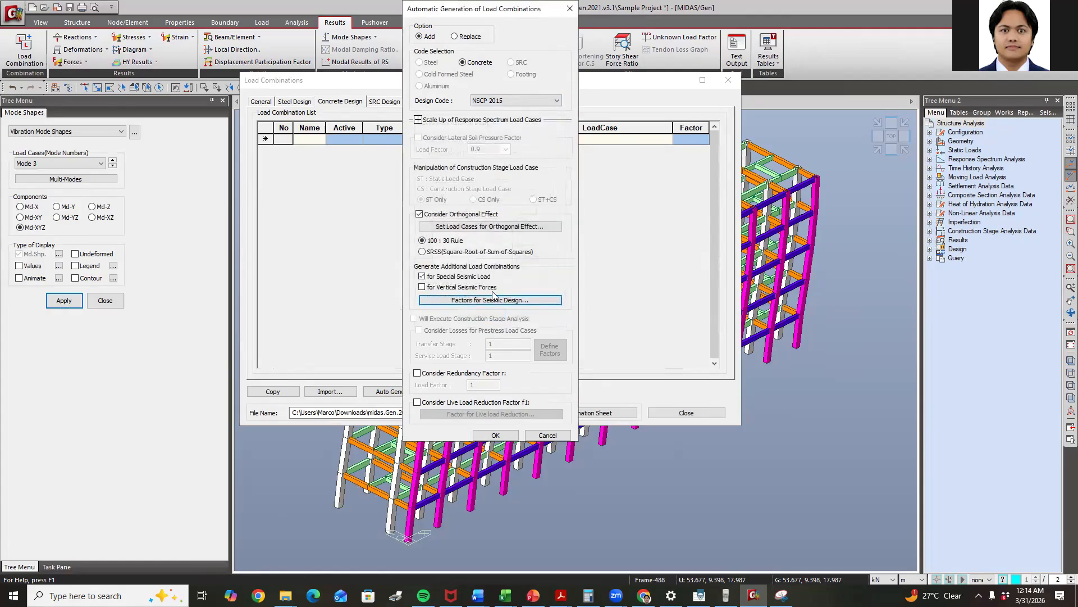
# Try the additional combinations for vertical seismic forces and review the seismic design factors with the option on and off
pyautogui.click(430, 289)
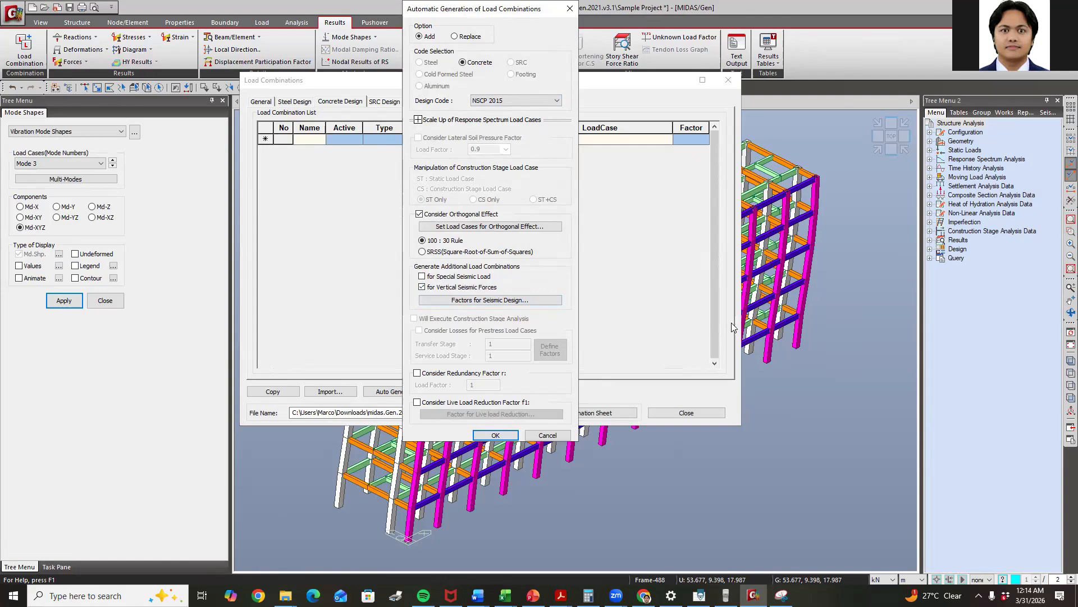
pyautogui.click(422, 277)
pyautogui.click(488, 300)
pyautogui.click(531, 193)
pyautogui.click(530, 193)
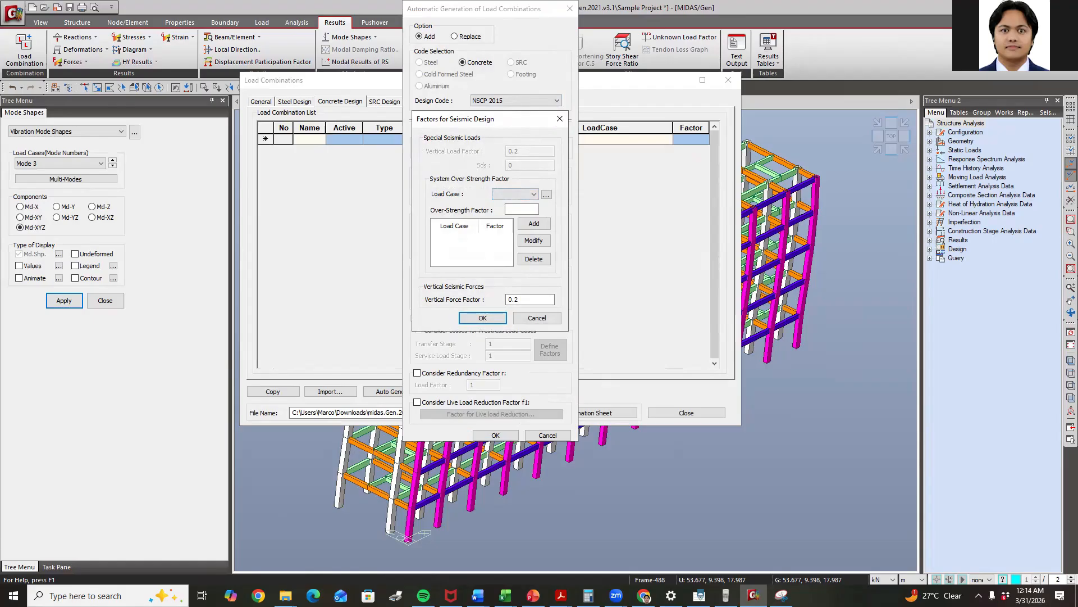
pyautogui.click(537, 318)
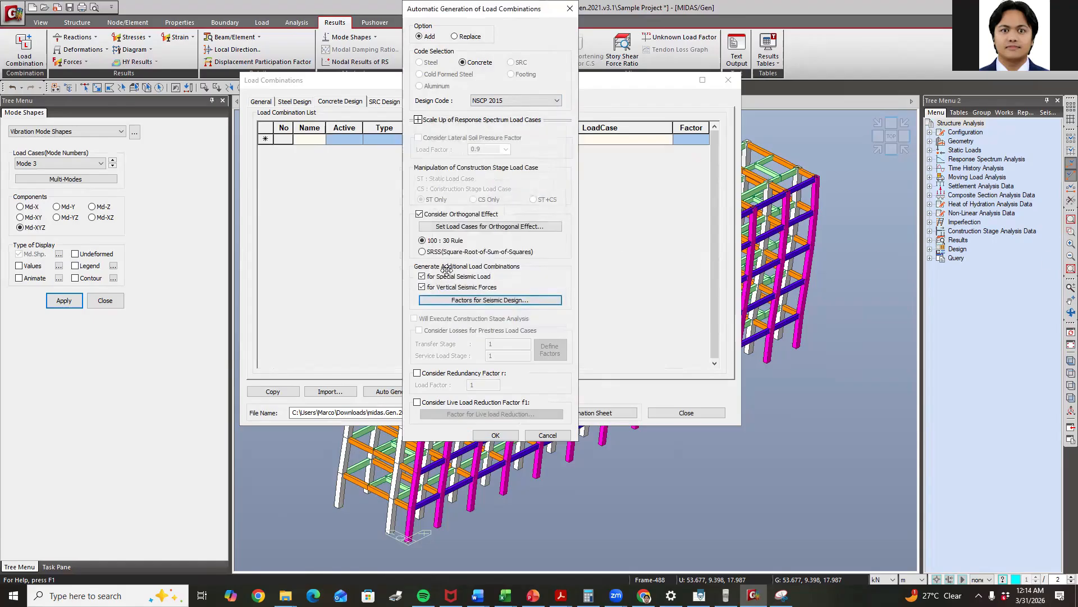
pyautogui.click(474, 300)
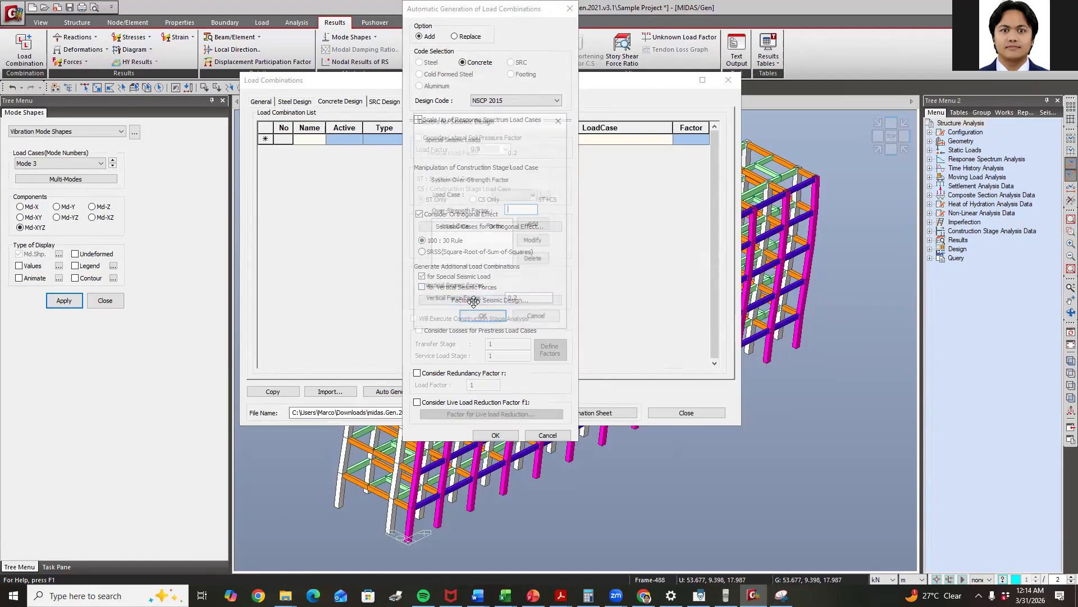
pyautogui.click(537, 318)
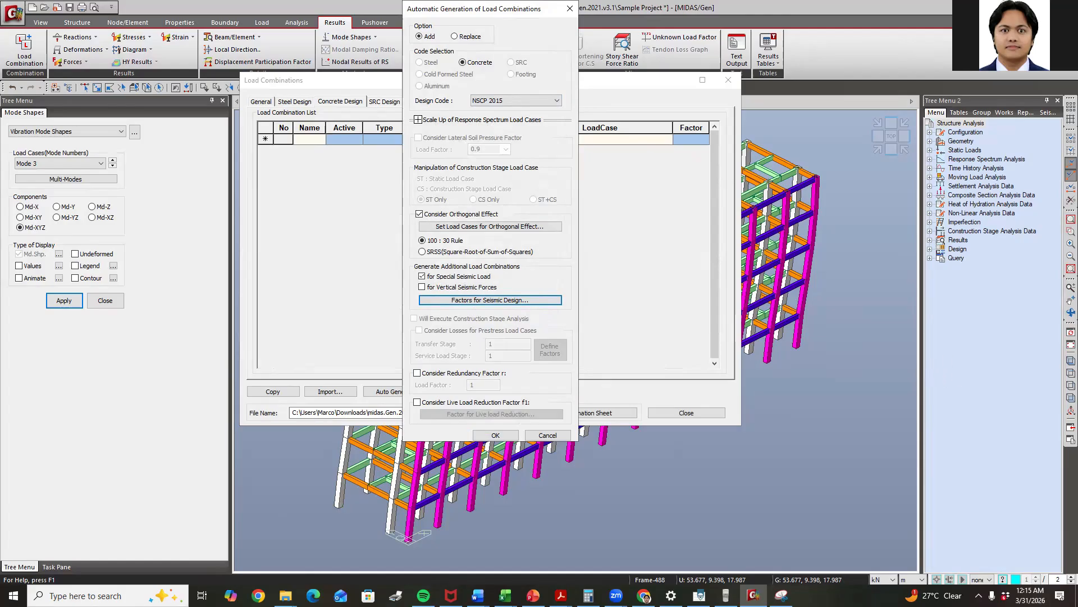
# Leave the redundancy factor off and enable live load reduction factor f1 with a factor of 0.5 for load case LL
pyautogui.click(433, 374)
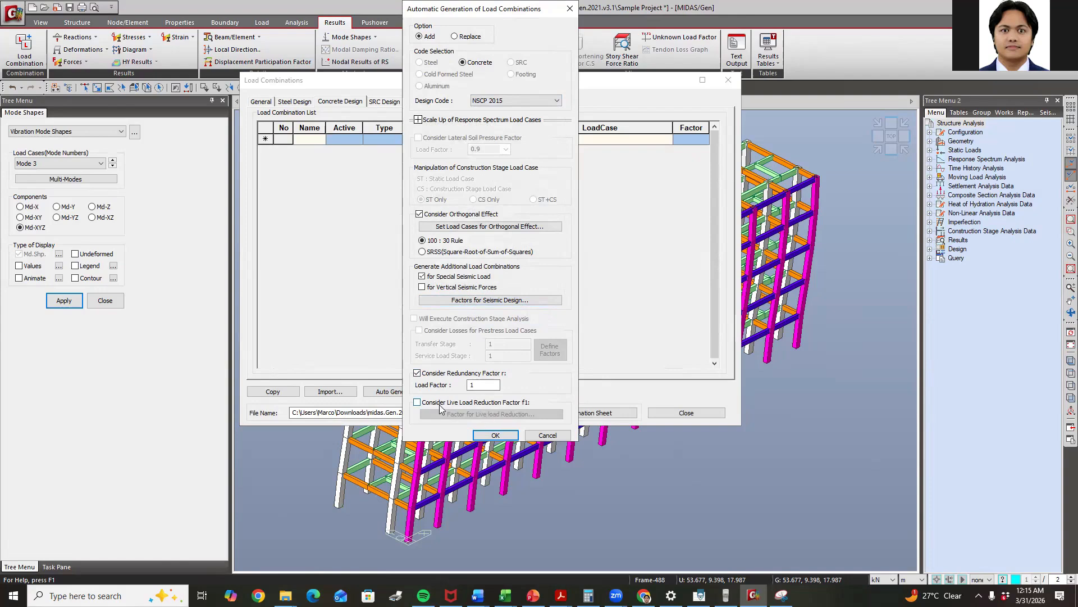
pyautogui.click(422, 375)
pyautogui.click(467, 404)
pyautogui.click(469, 413)
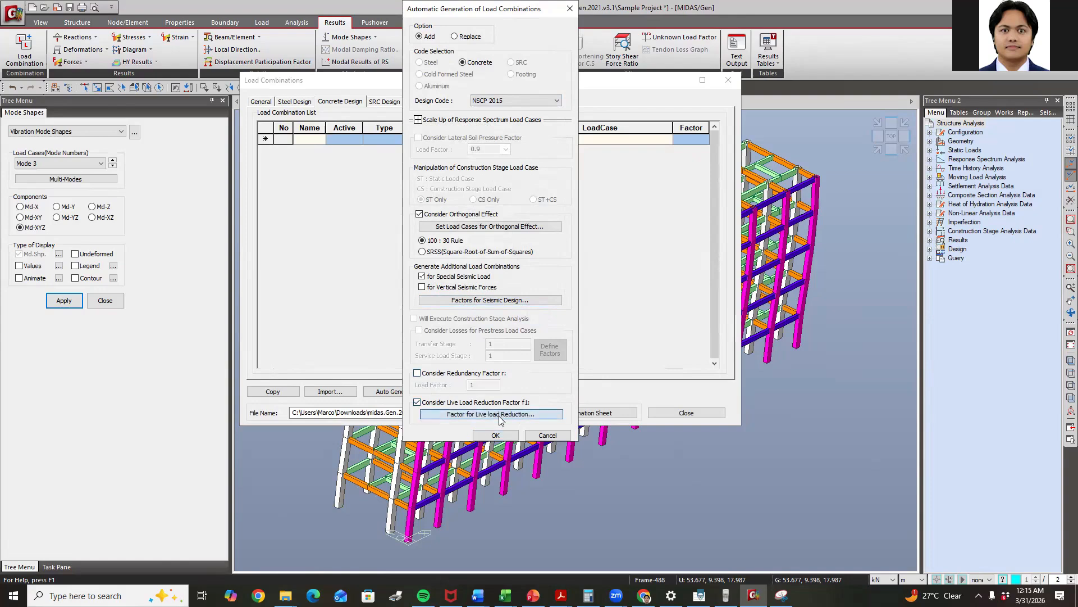
pyautogui.click(492, 232)
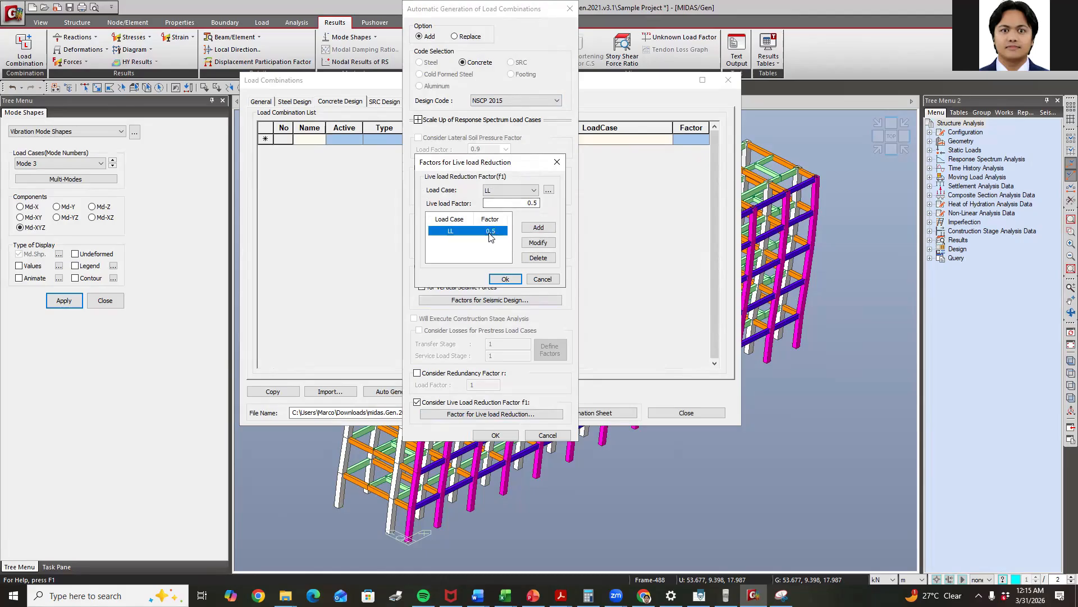
pyautogui.click(506, 190)
pyautogui.click(506, 199)
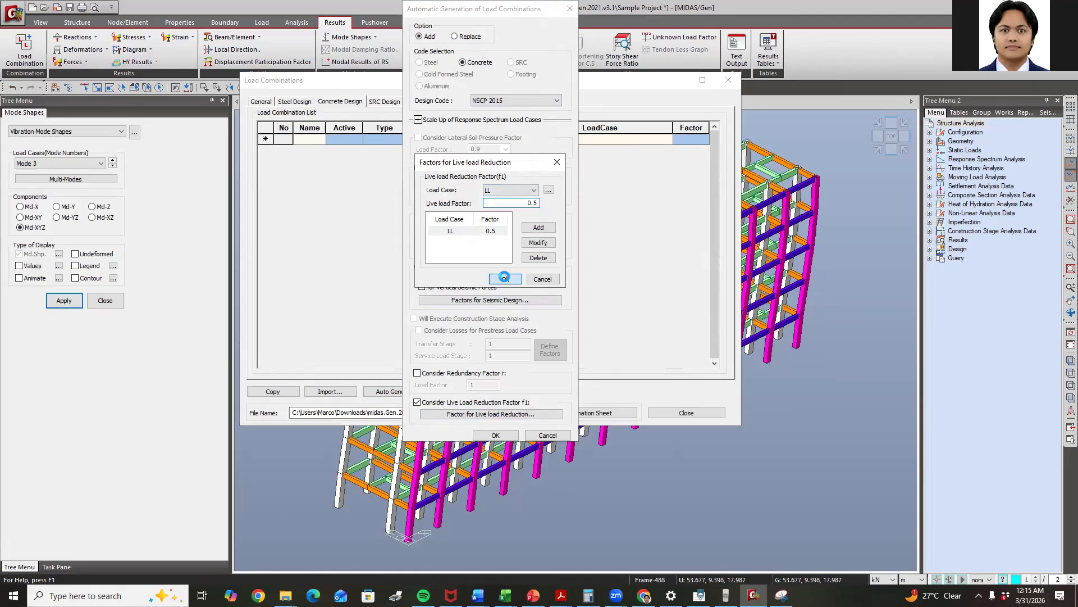
pyautogui.click(505, 279)
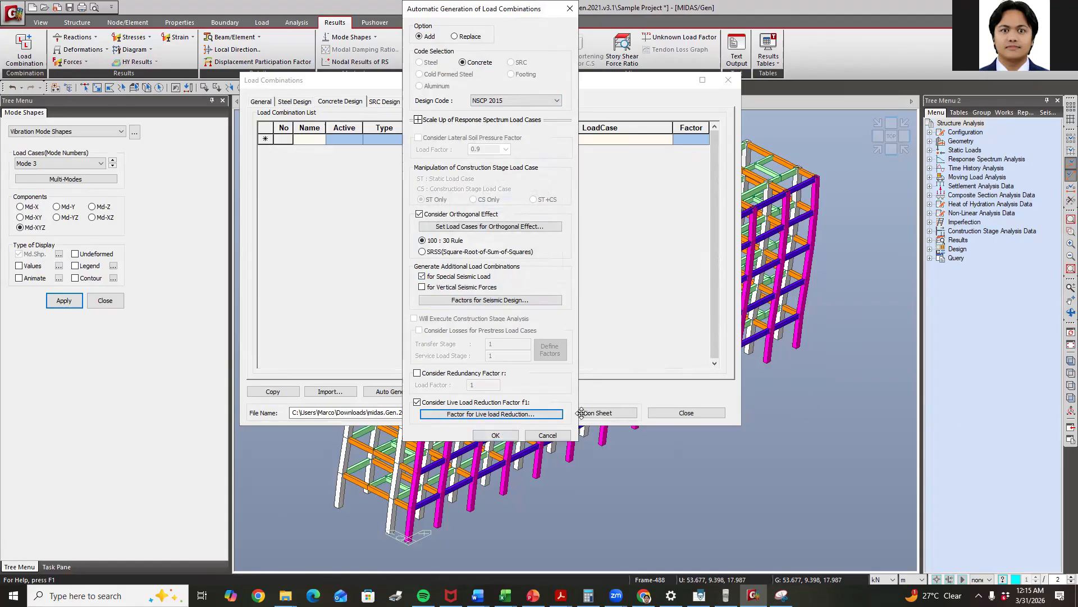
# Generate the NSCP 2015 concrete load combinations, review the strength and service entries in the list, and close the load combinations dialog
pyautogui.click(495, 436)
pyautogui.scroll(-11, 385, 174)
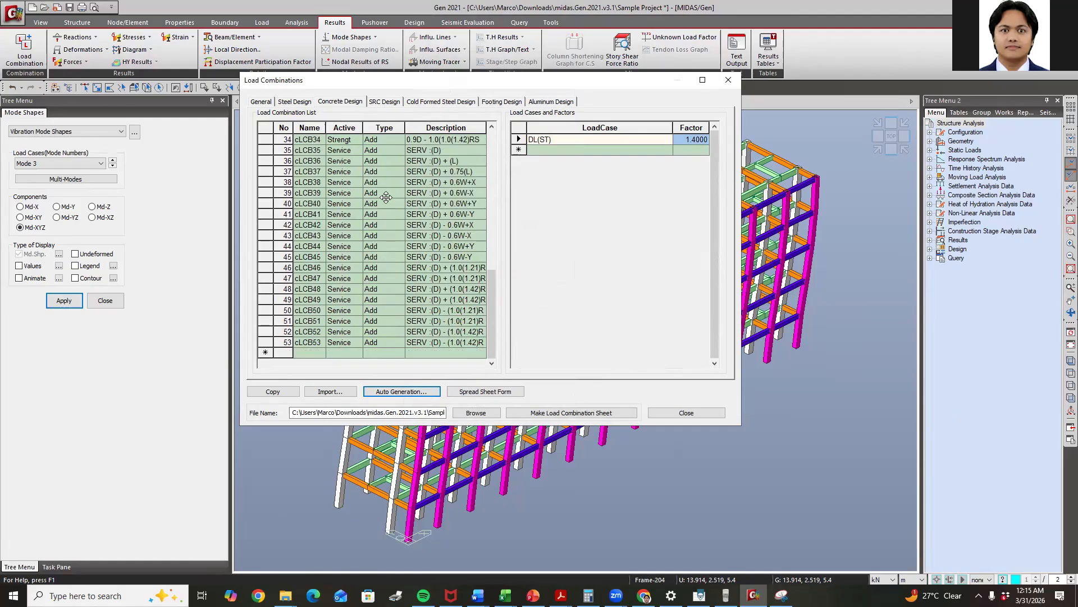
pyautogui.scroll(11, 385, 191)
pyautogui.click(402, 162)
pyautogui.moveTo(404, 165); pyautogui.dragTo(456, 419)
pyautogui.scroll(7, 441, 300)
pyautogui.scroll(4, 441, 300)
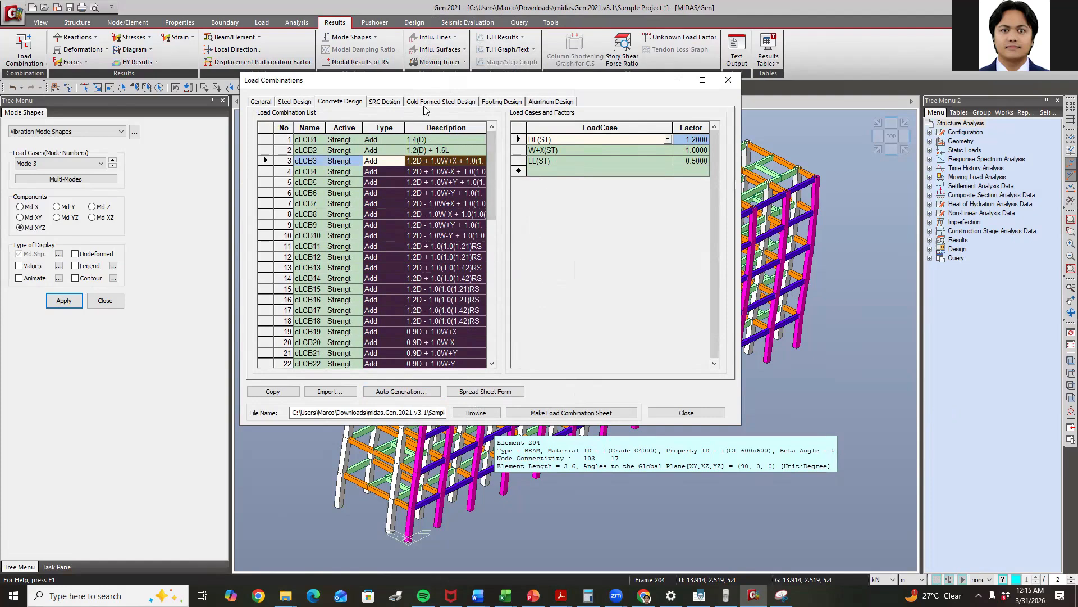
pyautogui.click(686, 412)
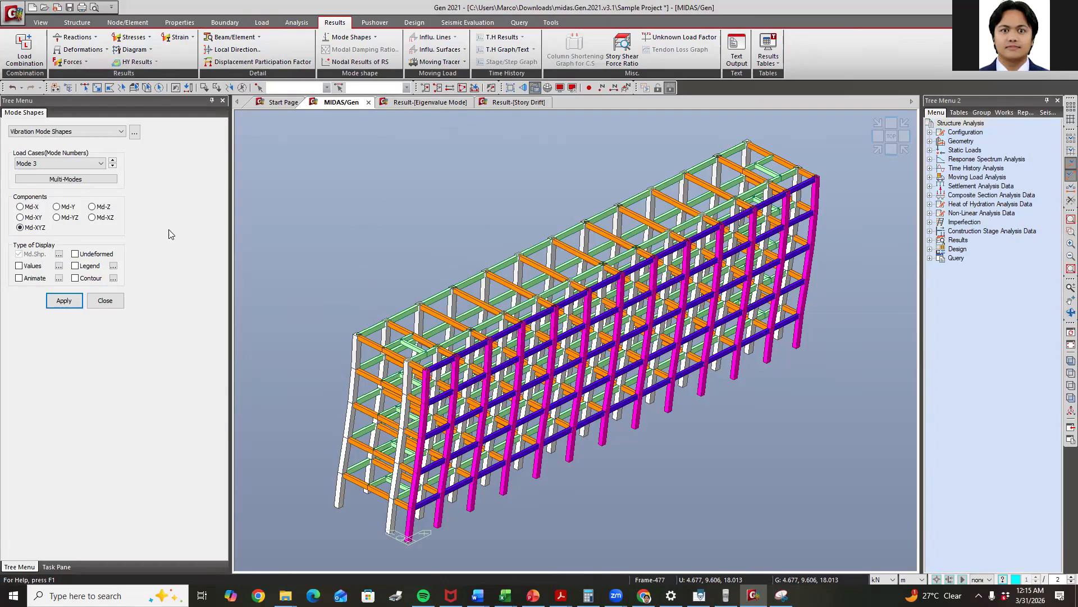
# Display the My beam forces/moments contour for load case ST: DL
pyautogui.click(130, 37)
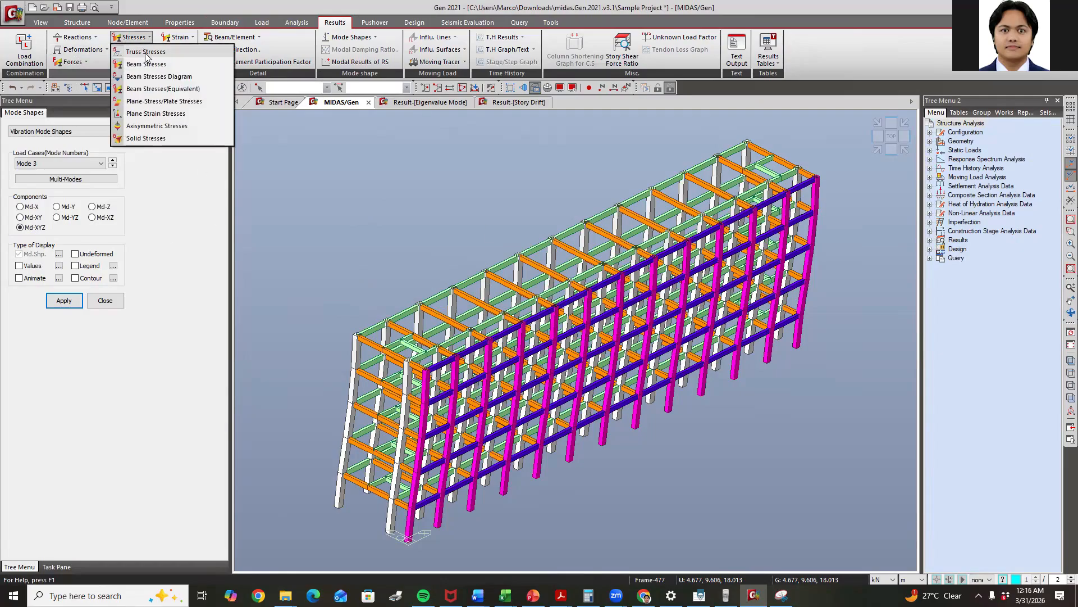
pyautogui.click(68, 52)
pyautogui.click(74, 52)
pyautogui.click(74, 62)
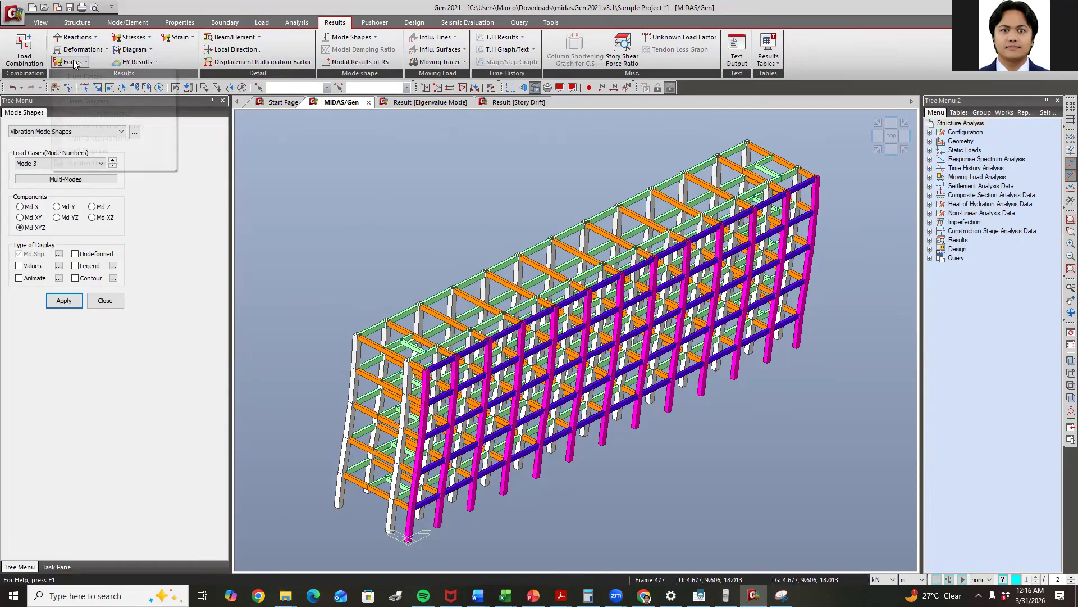
pyautogui.click(88, 89)
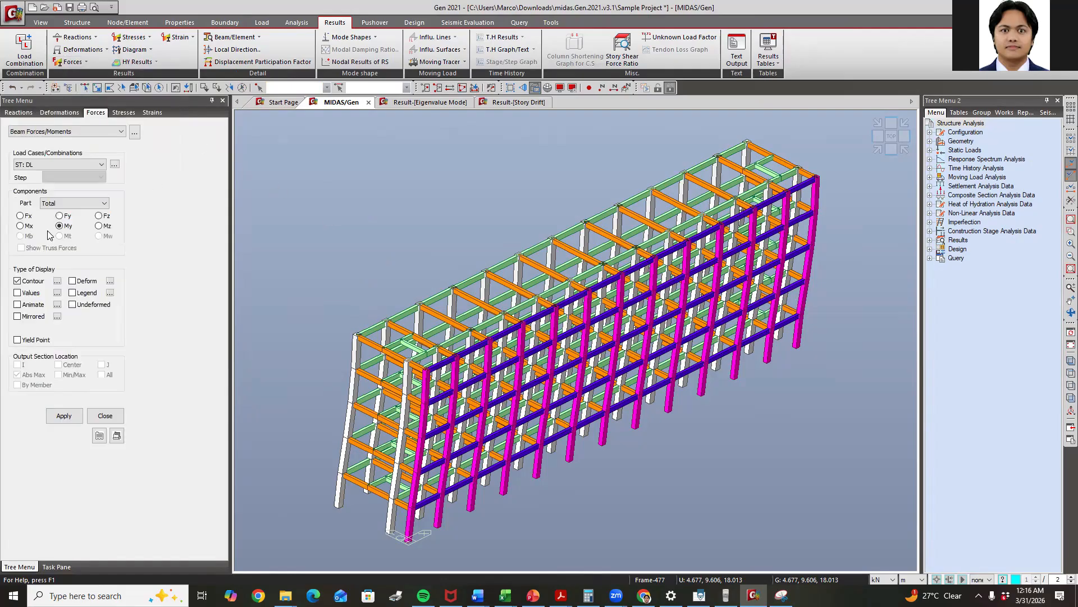
pyautogui.click(62, 418)
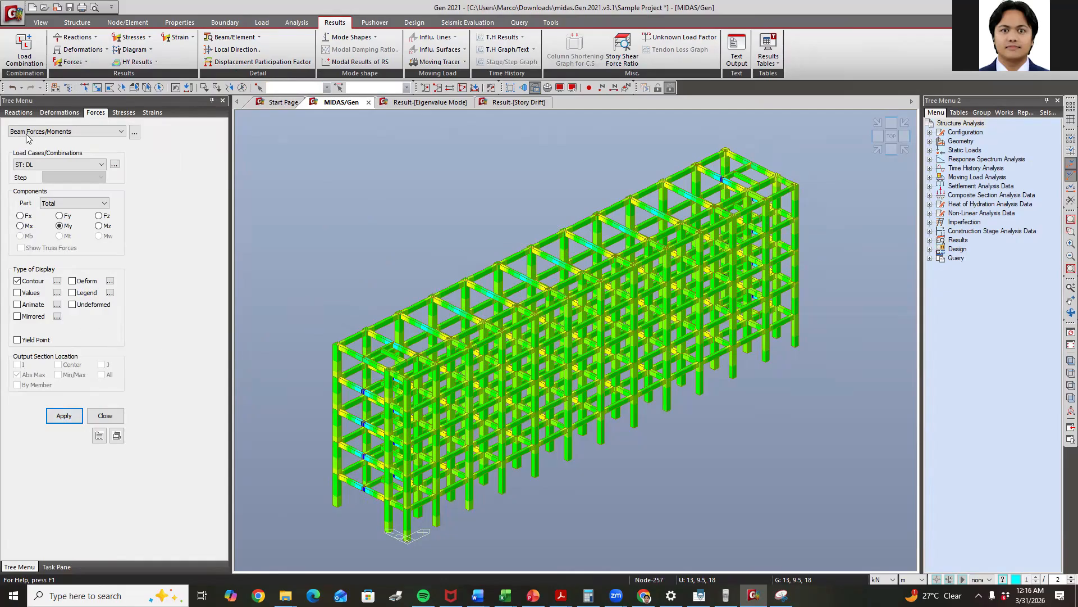
# Display the My beam diagrams with line fill for load case ST: LL
pyautogui.click(51, 164)
pyautogui.click(51, 183)
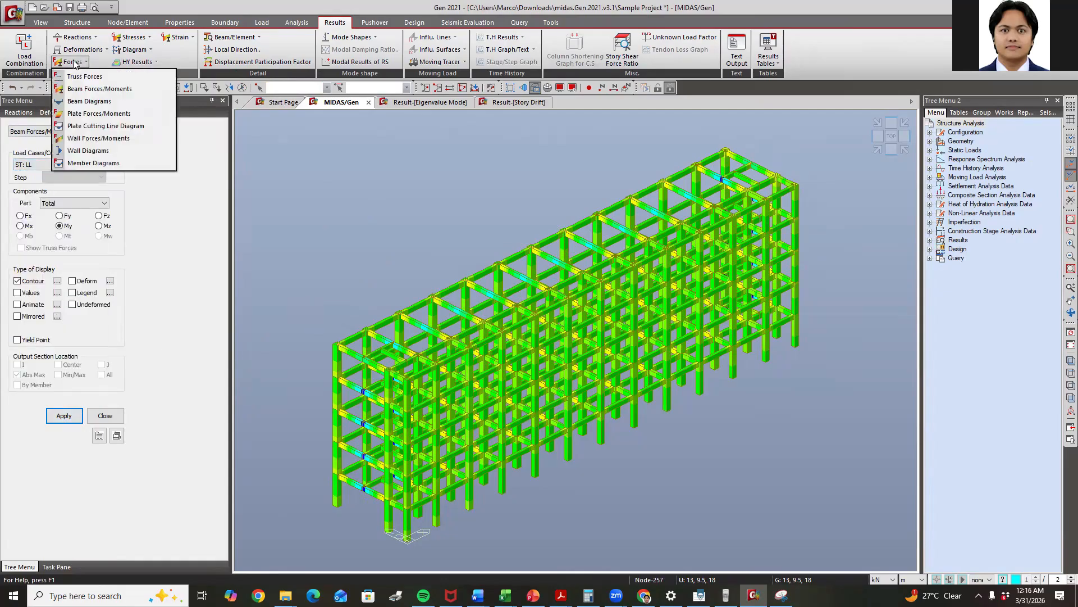
pyautogui.click(88, 101)
pyautogui.click(63, 483)
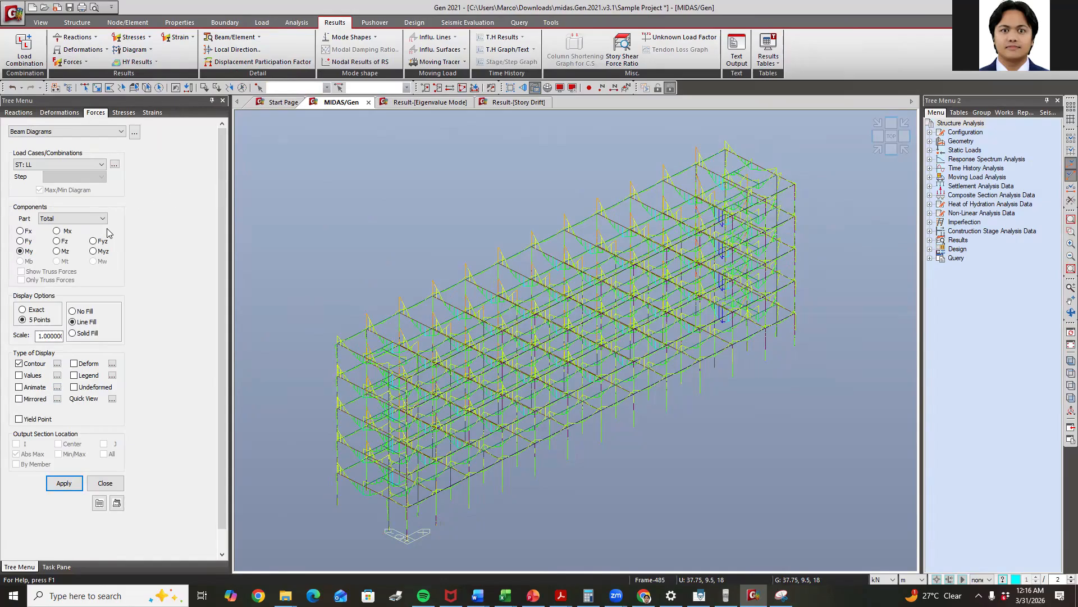
# Display the My beam diagrams for load case ST: EQX and inspect them along the building's long elevation
pyautogui.click(60, 164)
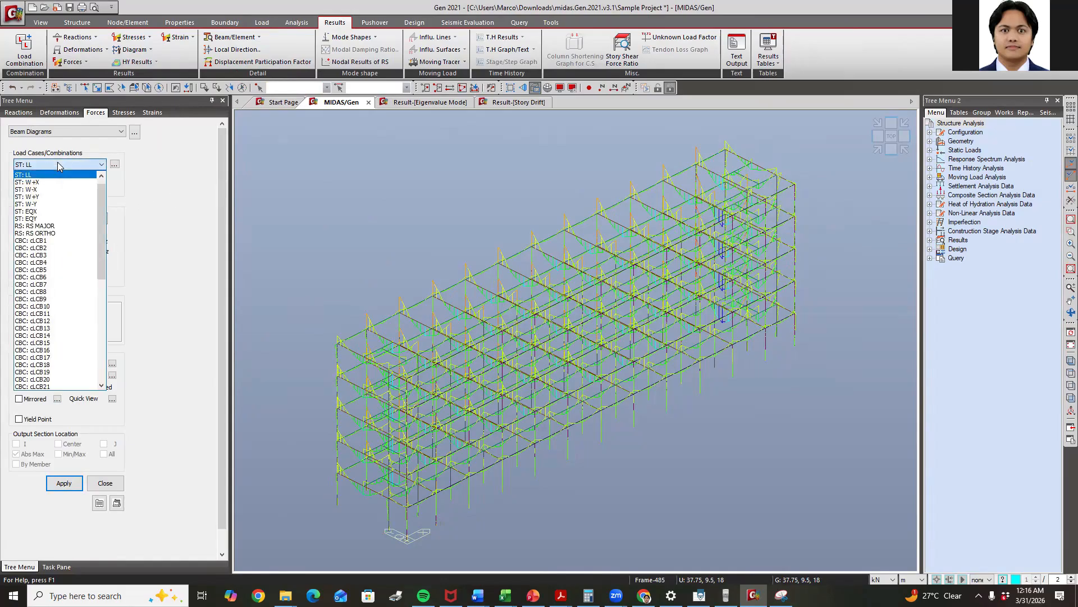
pyautogui.click(33, 219)
pyautogui.click(64, 483)
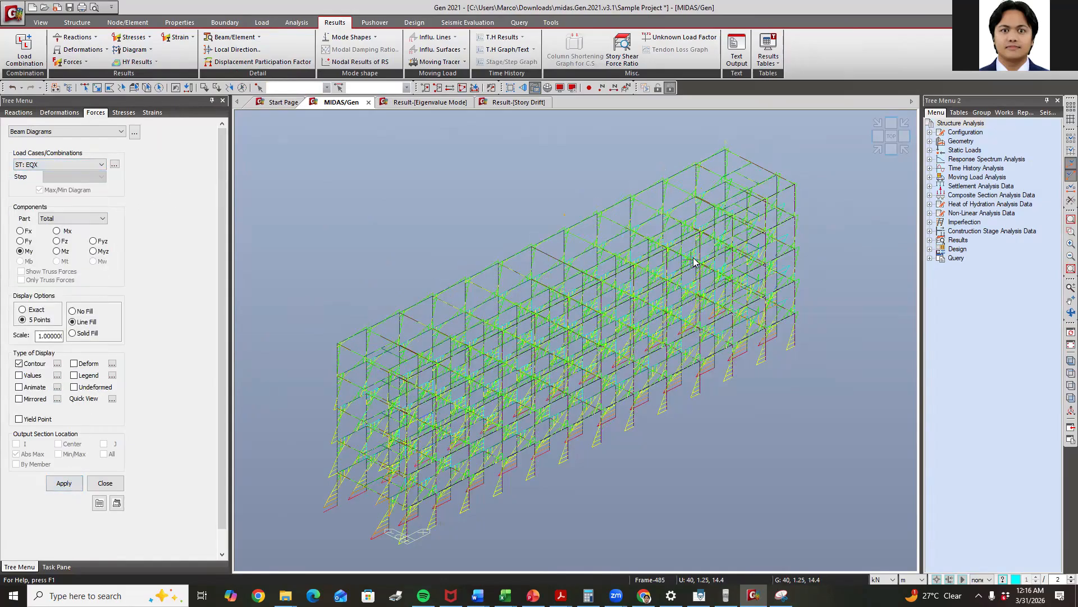
pyautogui.click(891, 149)
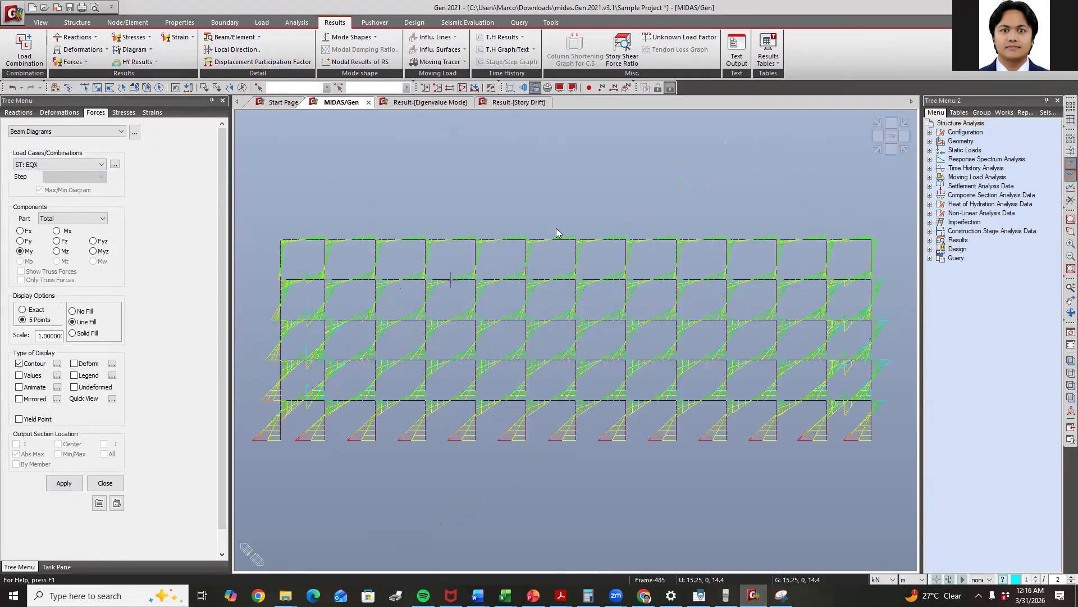
pyautogui.click(876, 150)
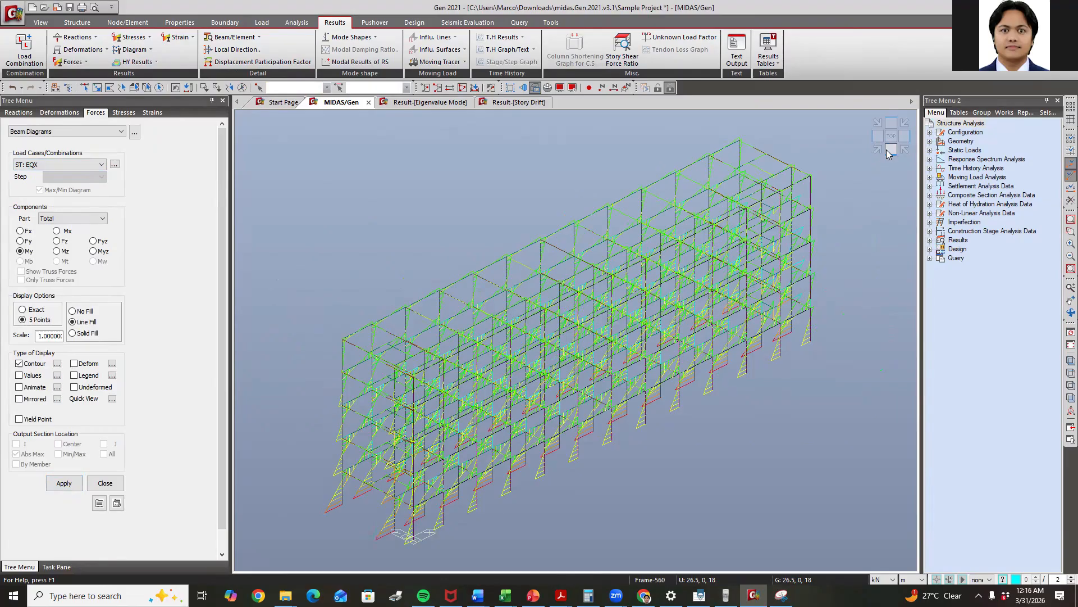
pyautogui.click(887, 150)
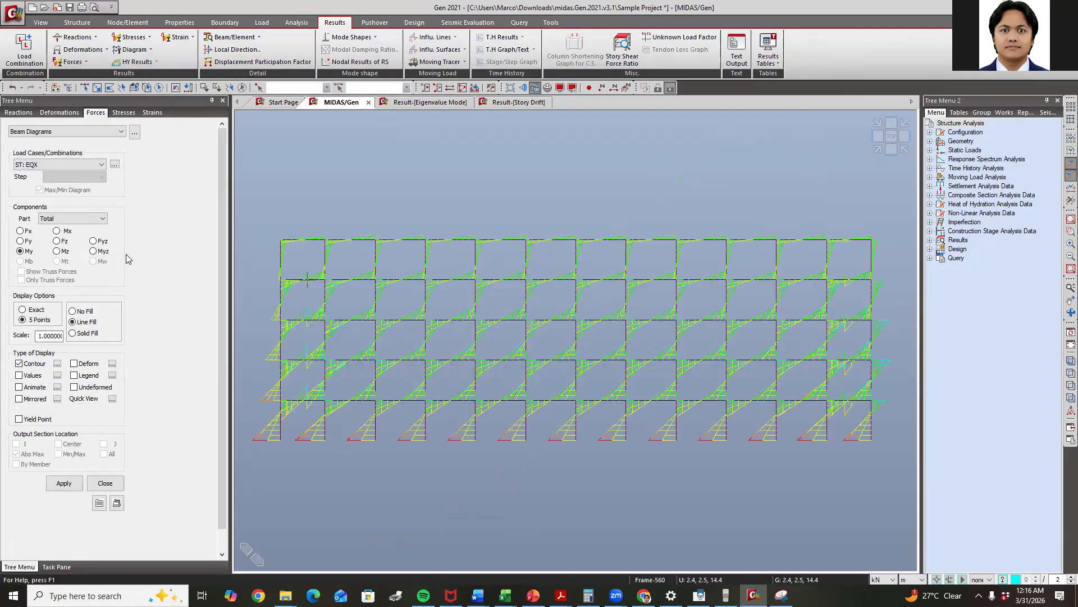
# Display the My beam diagrams for load case ST: EQY and inspect them on the building's short elevation
pyautogui.click(66, 166)
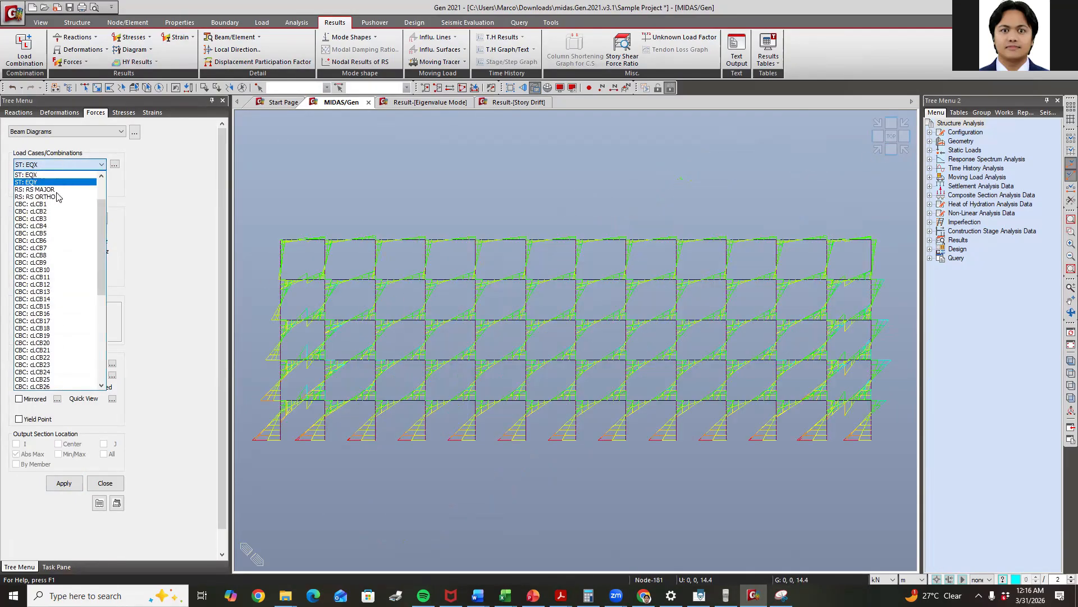
pyautogui.click(42, 182)
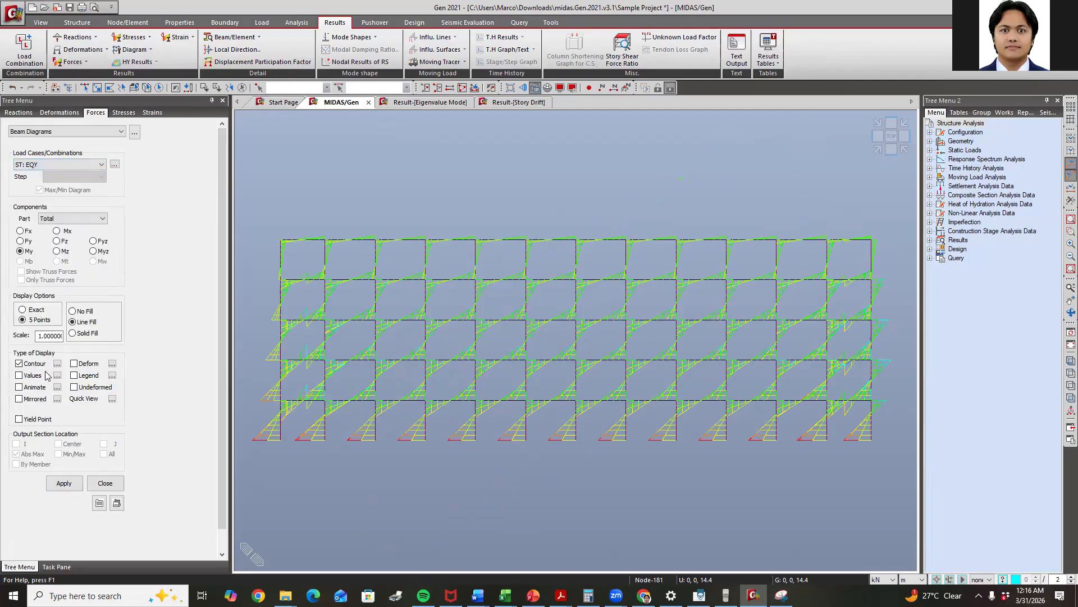
pyautogui.click(64, 482)
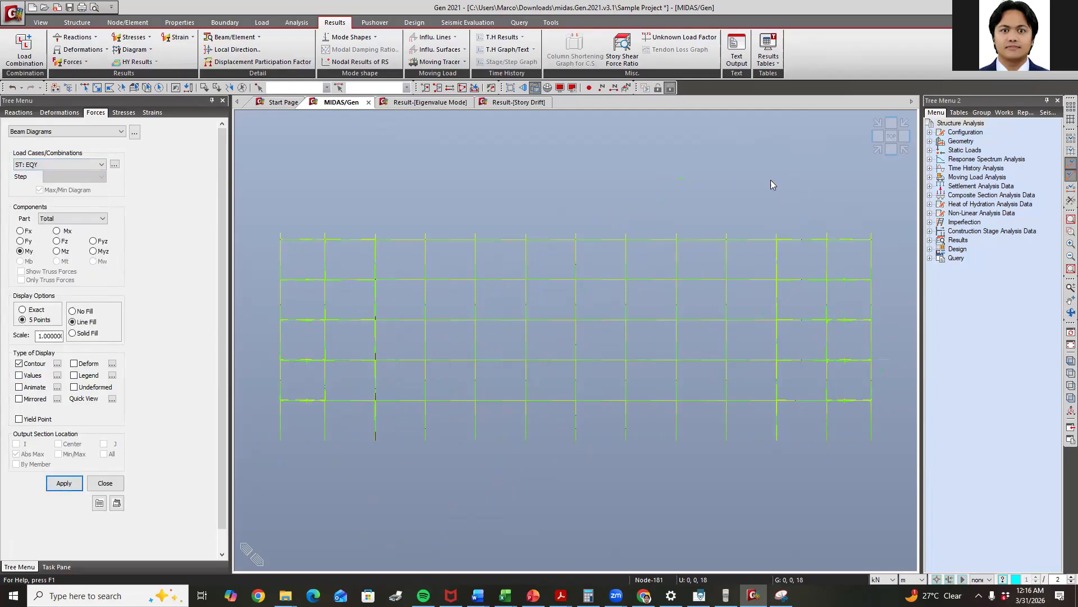
pyautogui.click(890, 145)
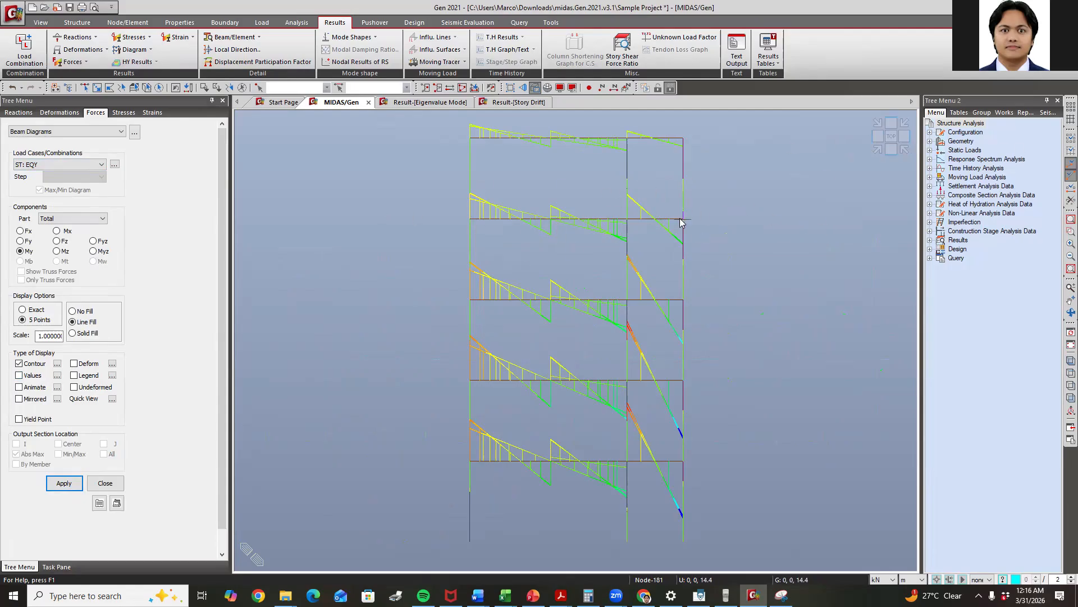
pyautogui.click(877, 150)
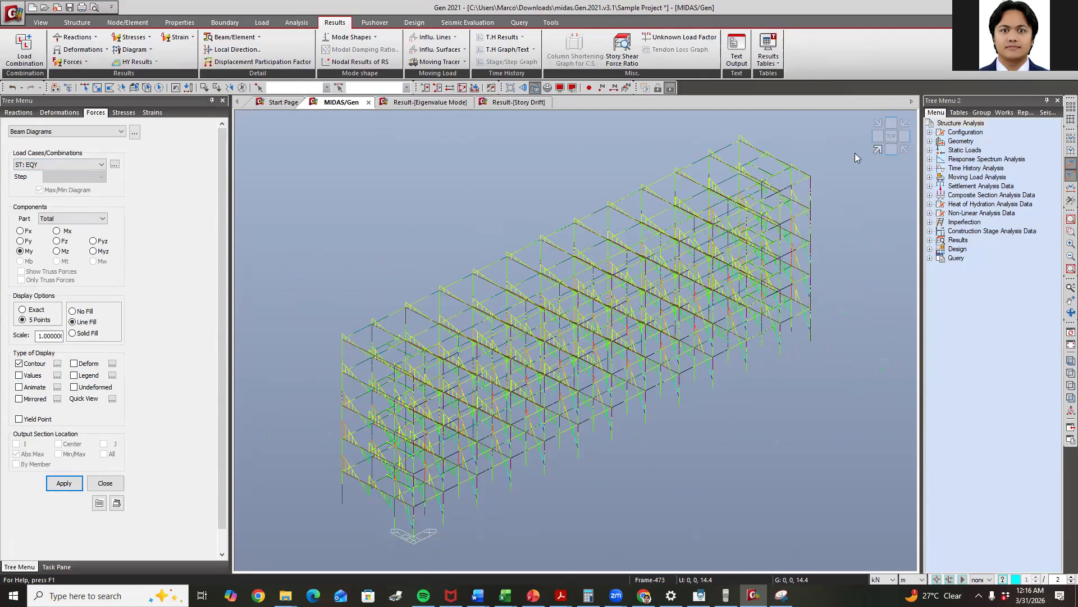
# Display the My beam diagrams for load case ST: LL on the whole building
pyautogui.click(48, 164)
pyautogui.scroll(3, 40, 185)
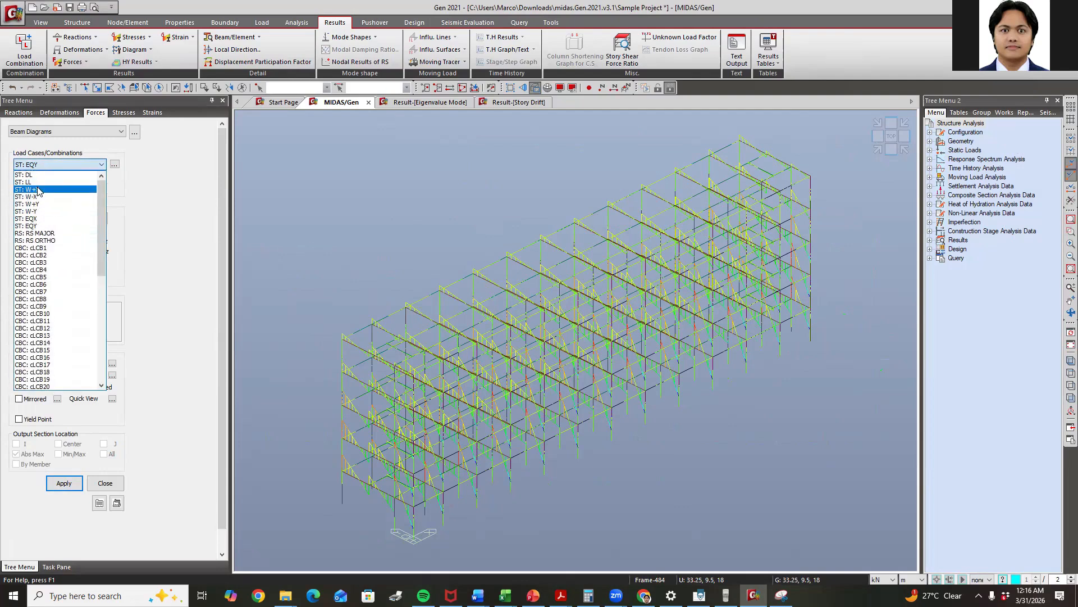
pyautogui.click(40, 182)
pyautogui.click(64, 482)
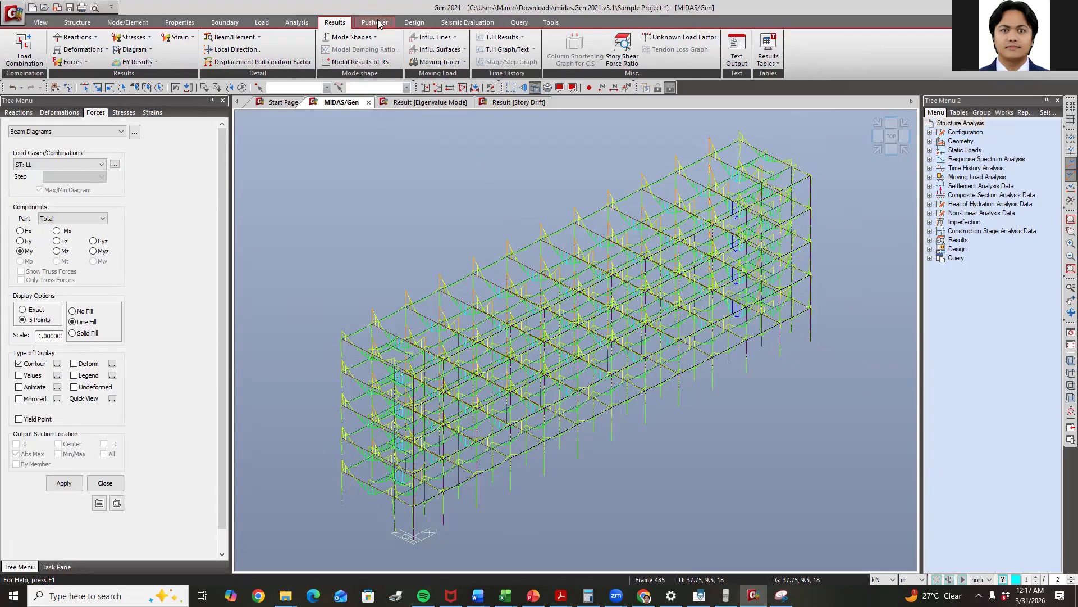
# Open the concrete design code settings and confirm NSCP 2015 as the RC design code
pyautogui.click(397, 23)
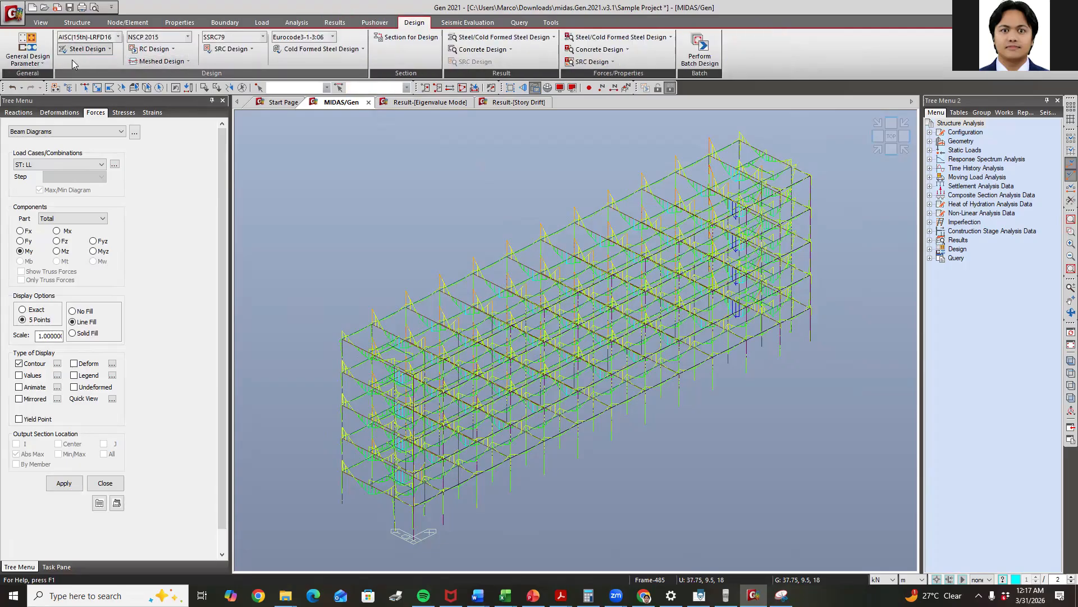
pyautogui.click(160, 49)
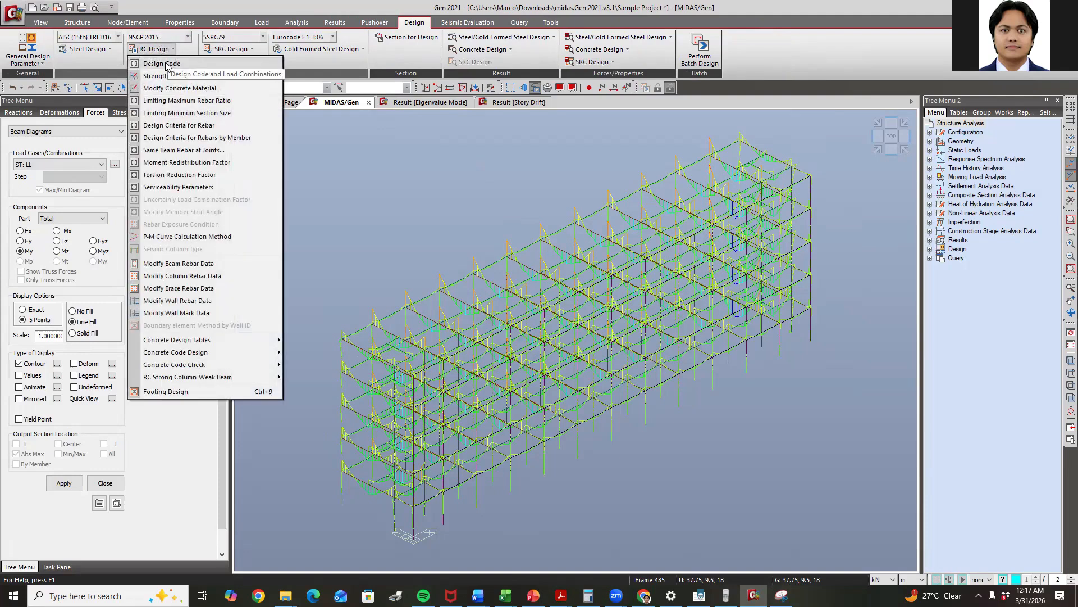
pyautogui.click(166, 64)
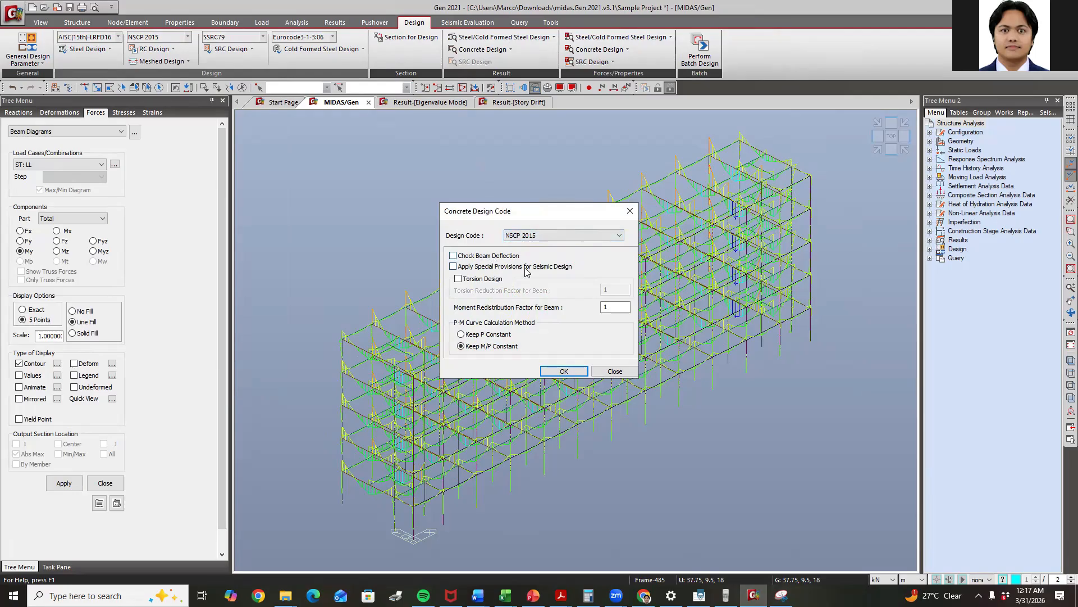
pyautogui.click(551, 236)
pyautogui.click(550, 237)
pyautogui.click(614, 371)
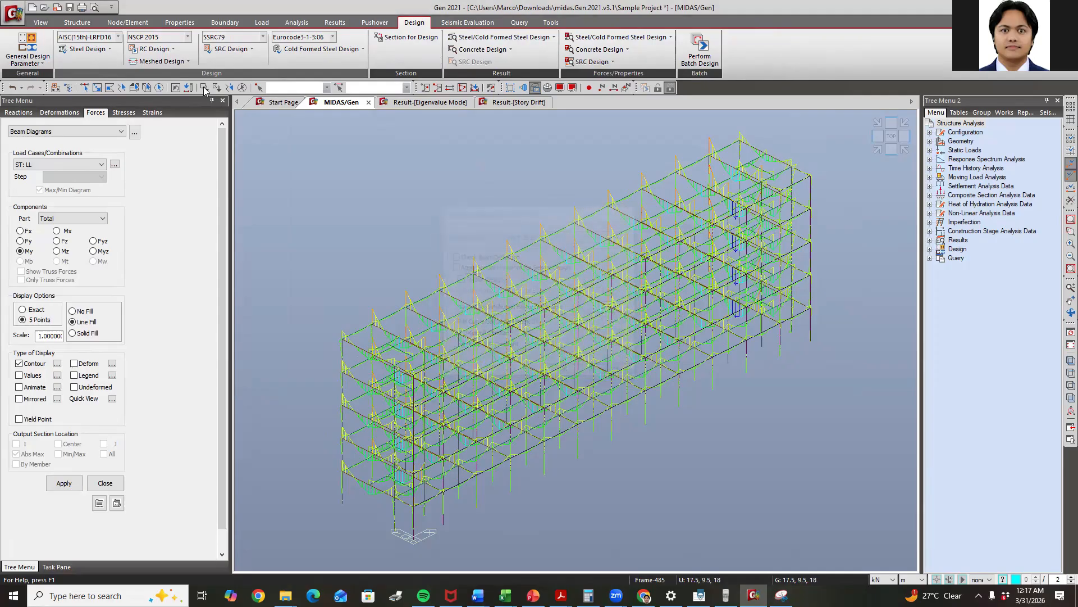
pyautogui.click(171, 50)
pyautogui.click(177, 60)
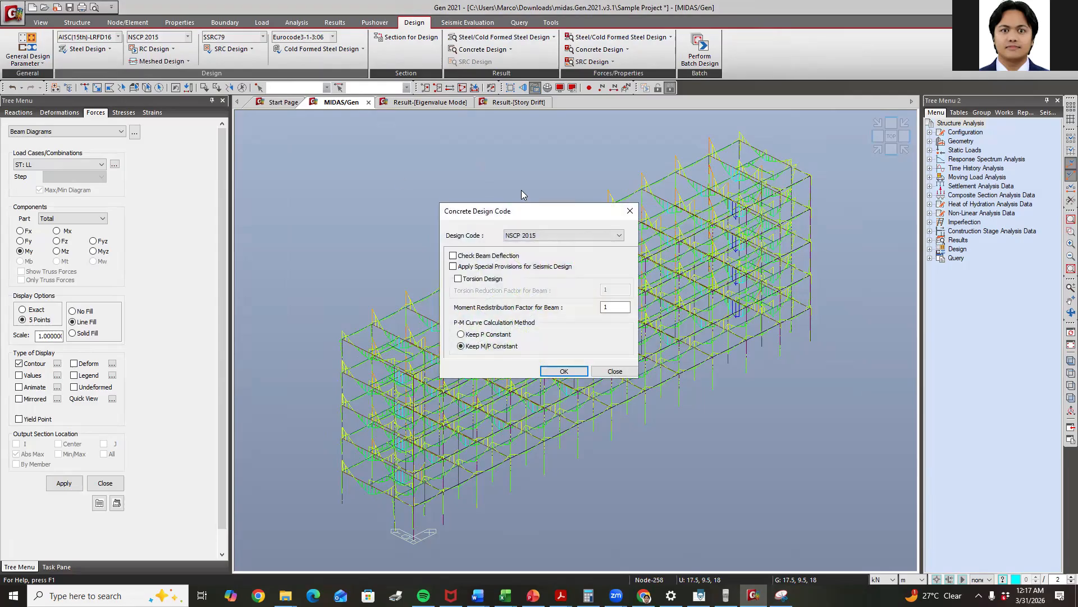
pyautogui.click(561, 375)
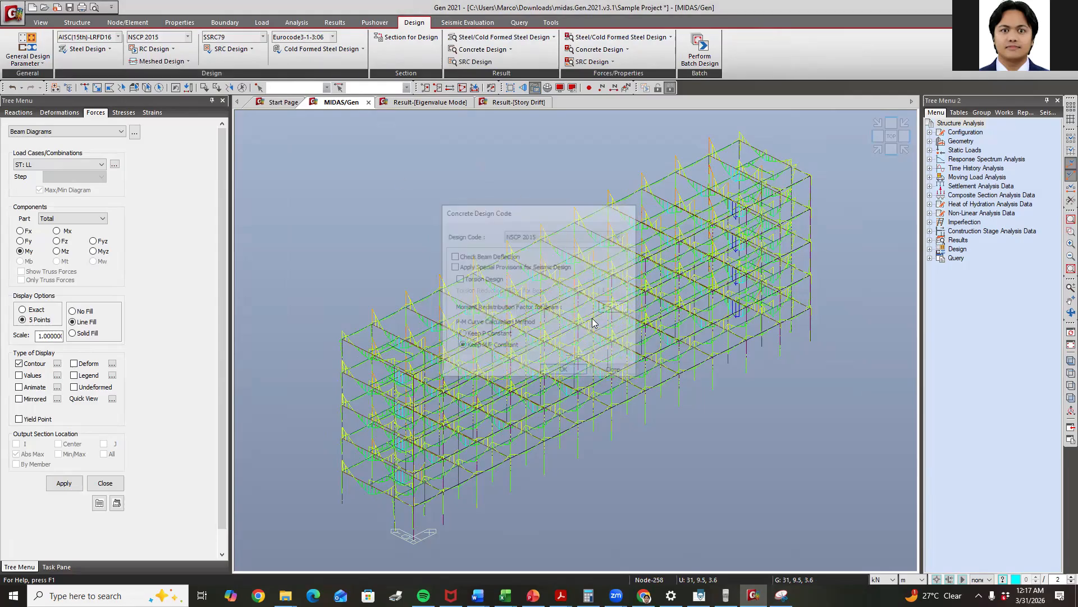
# Enable the beam deflection check and the special provisions for seismic design in the concrete design code settings
pyautogui.click(162, 50)
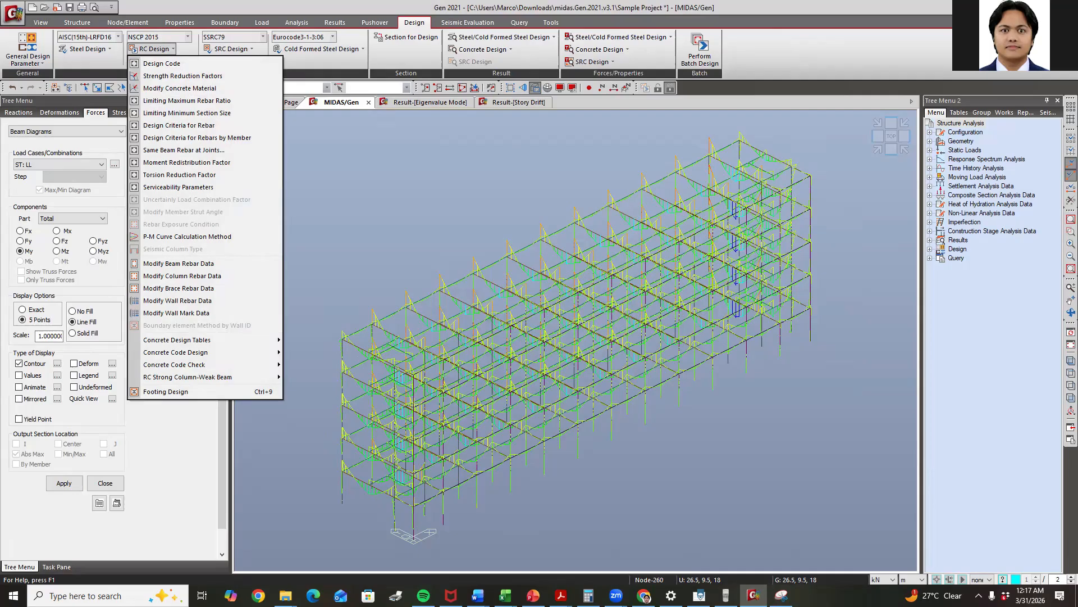
pyautogui.click(162, 64)
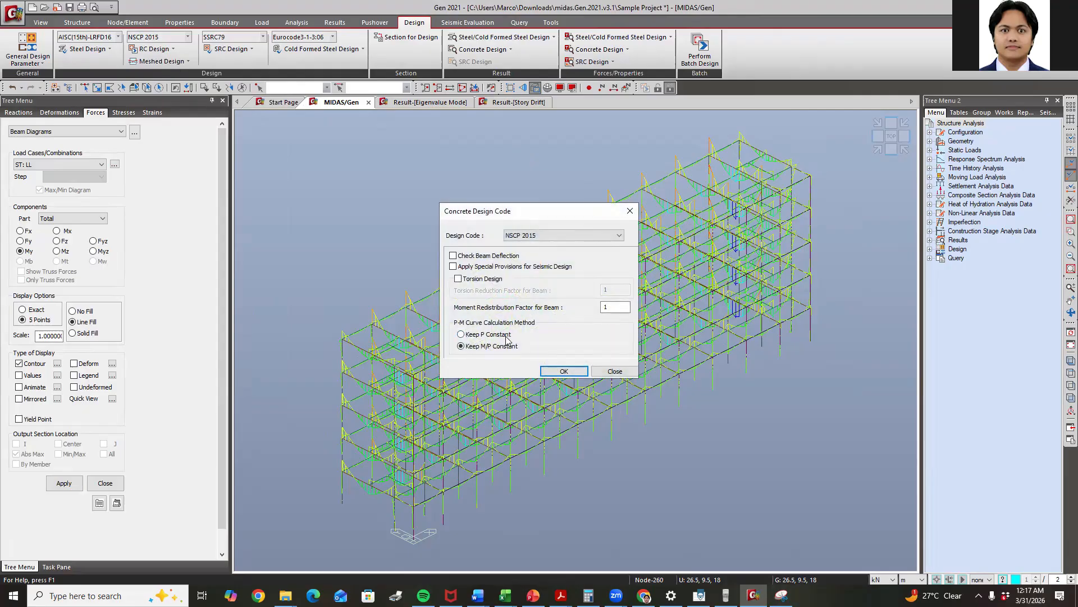
pyautogui.click(491, 267)
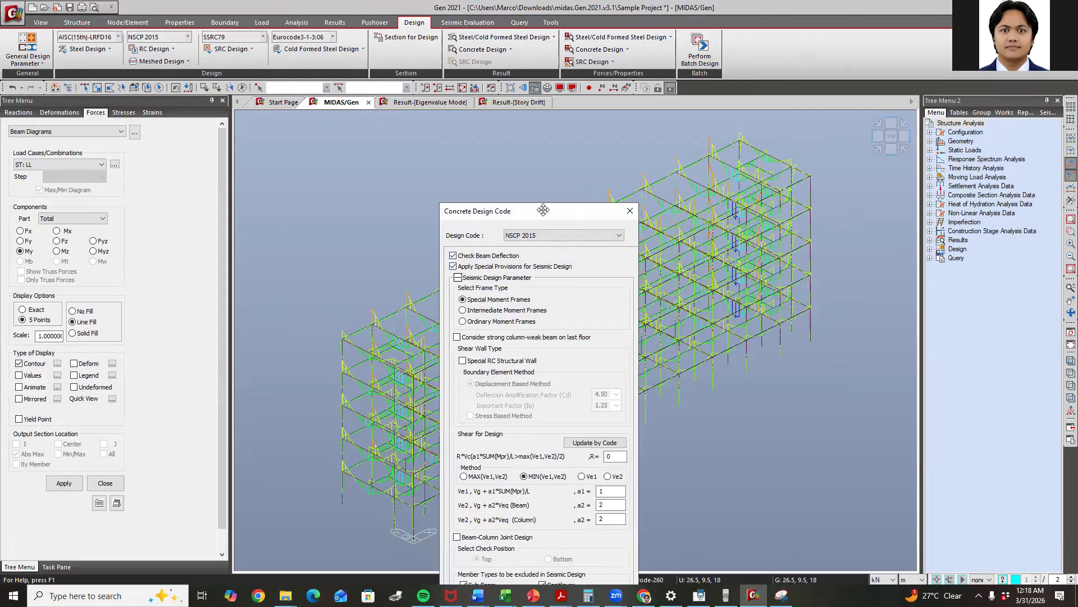
pyautogui.moveTo(543, 209); pyautogui.dragTo(622, 56)
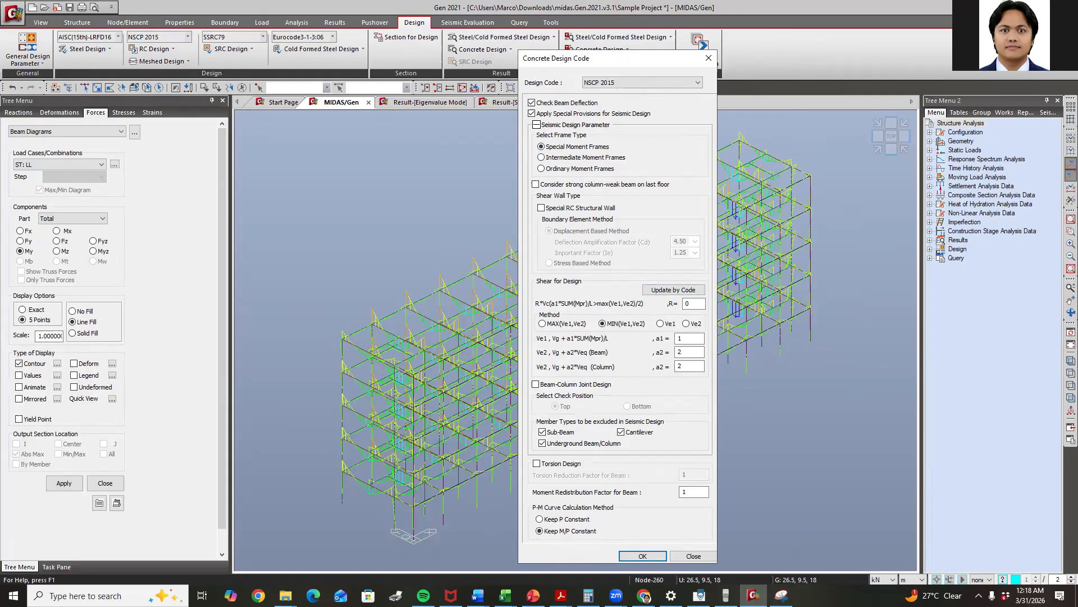
# Update the shear-for-design parameters by code, enable Beam-Column Joint Design, and accept the concrete design code settings
pyautogui.click(671, 289)
pyautogui.click(671, 289)
pyautogui.click(549, 385)
pyautogui.click(642, 556)
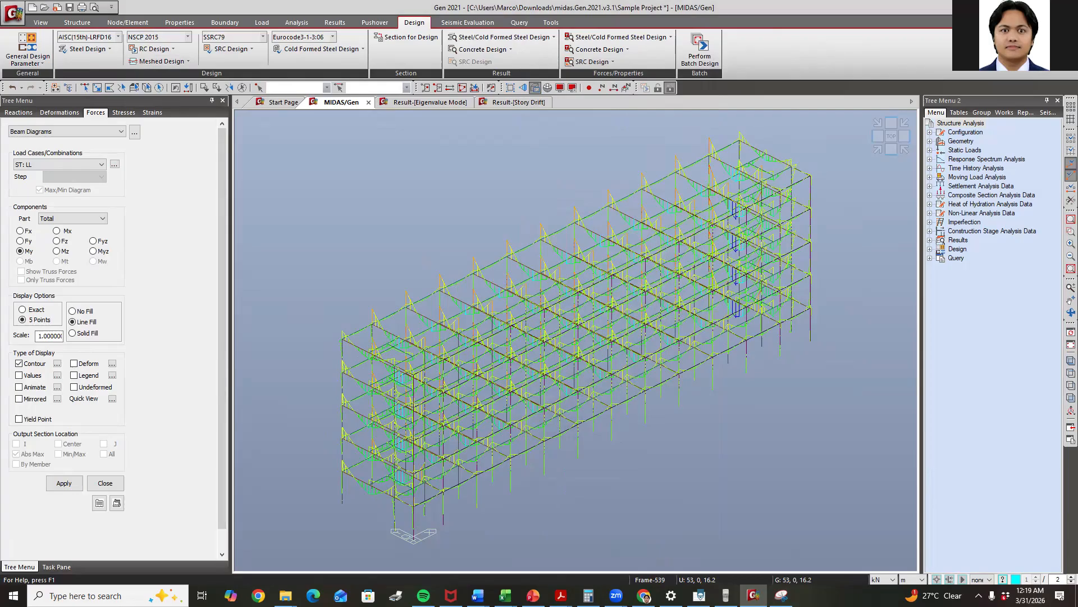
# Select the Grade C4000 material for concrete design modification, keeping ASTM(RC) as its concrete code
pyautogui.click(152, 49)
pyautogui.click(189, 88)
pyautogui.click(492, 226)
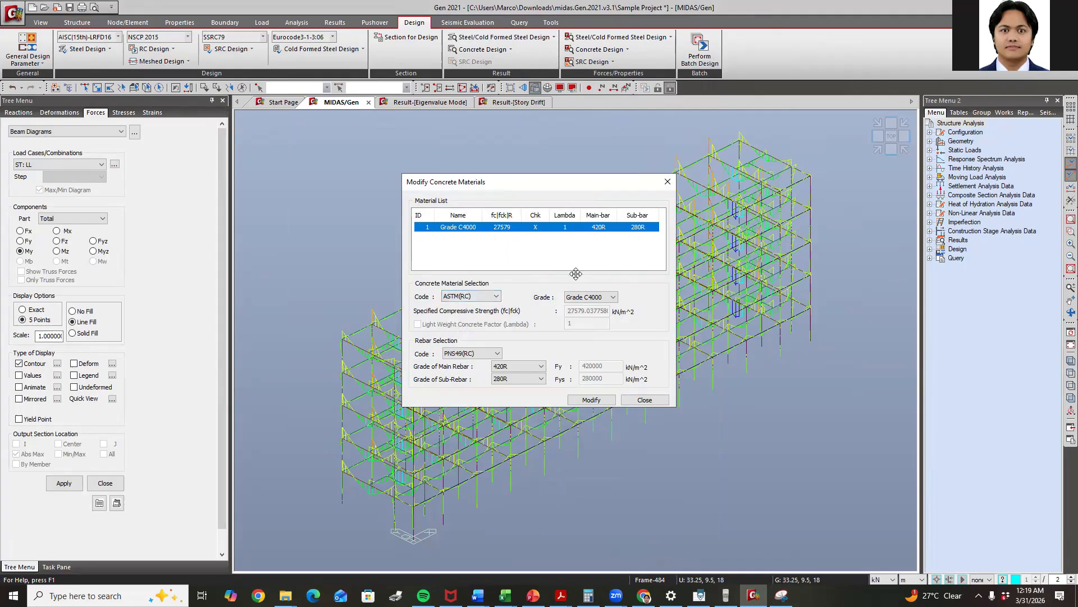
pyautogui.click(474, 296)
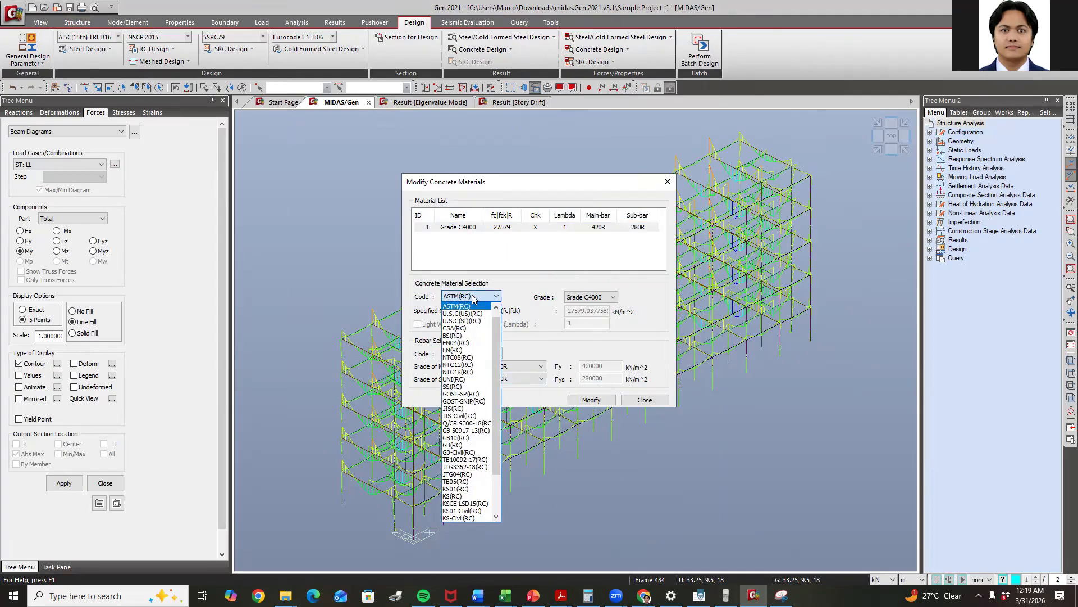
pyautogui.click(495, 296)
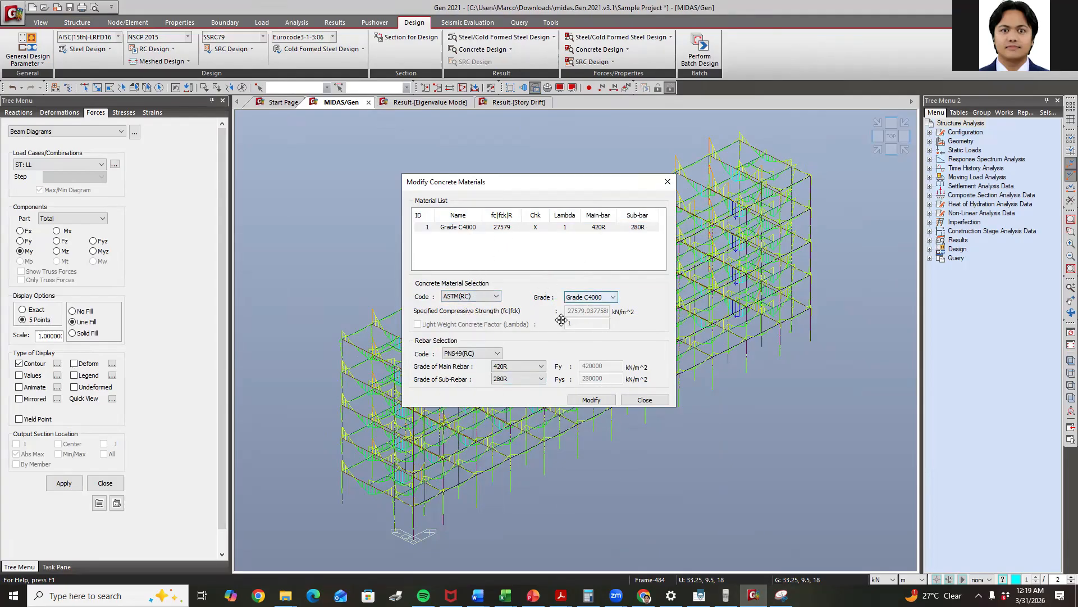
# Assign PNS49(RC) rebar to the material with grade 420R main bars and 280R sub-rebar, and apply the modification
pyautogui.click(481, 354)
pyautogui.click(482, 355)
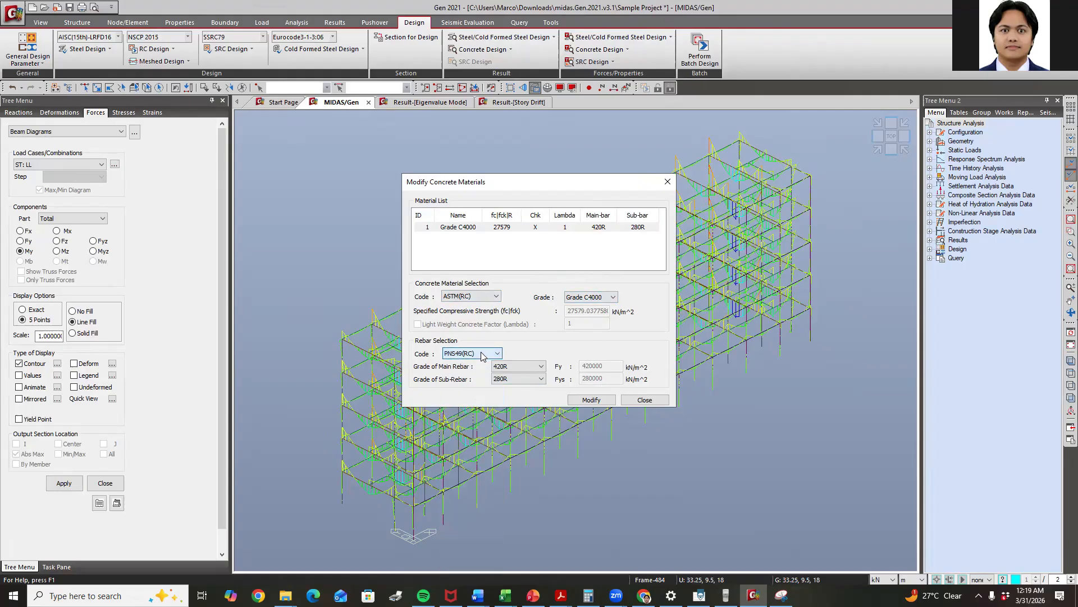
pyautogui.click(481, 354)
pyautogui.click(470, 533)
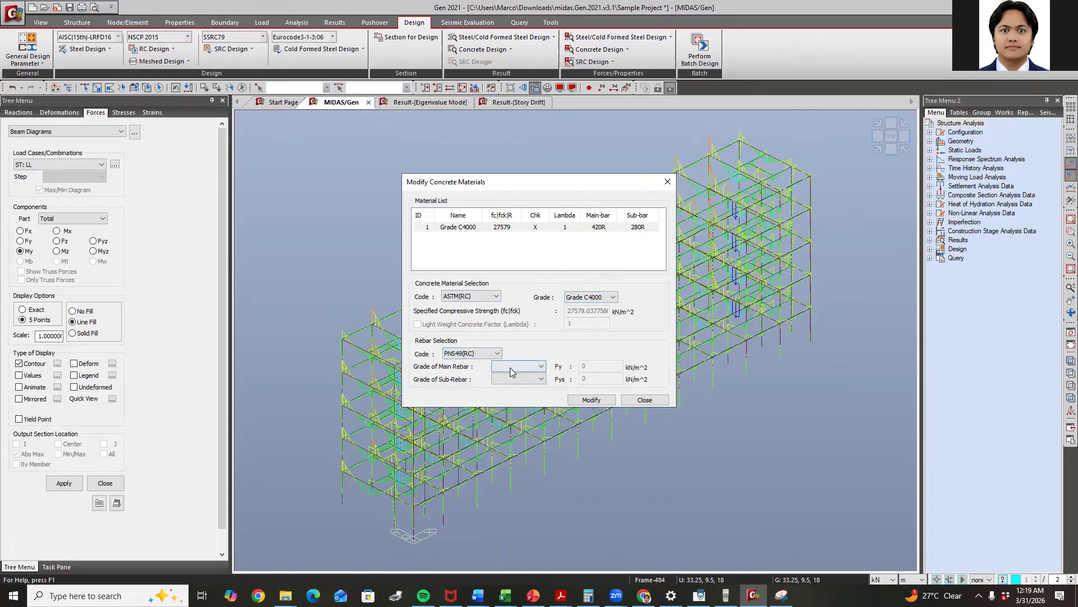
pyautogui.click(505, 371)
pyautogui.click(530, 381)
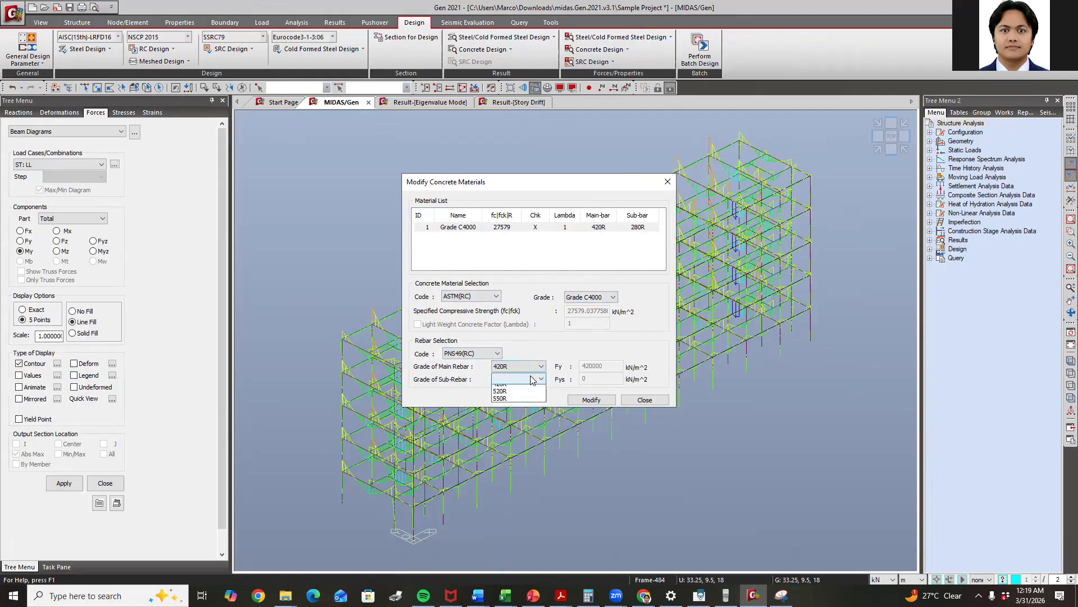
pyautogui.click(533, 379)
pyautogui.click(515, 400)
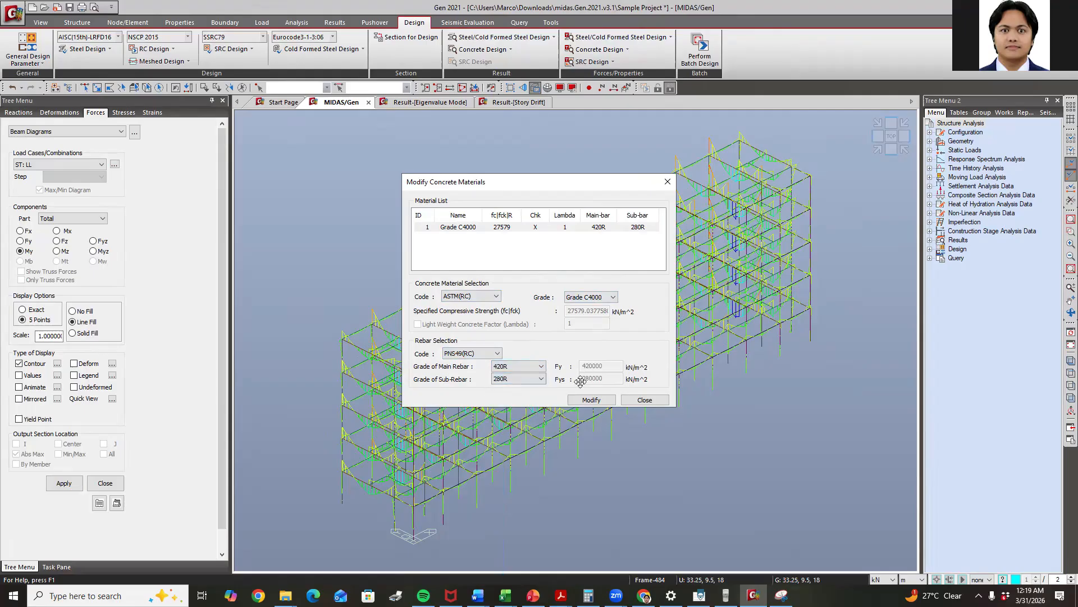
pyautogui.click(599, 399)
pyautogui.click(603, 400)
pyautogui.click(644, 400)
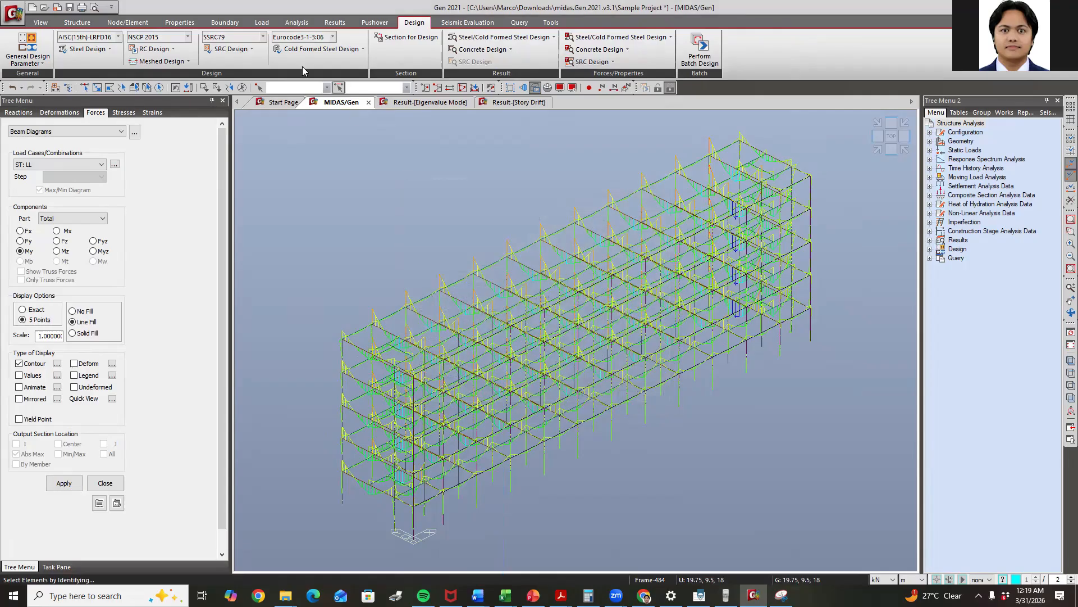
# Open the rebar design criteria and examine the beam main rebar, stirrup, side bar and dT settings
pyautogui.click(163, 49)
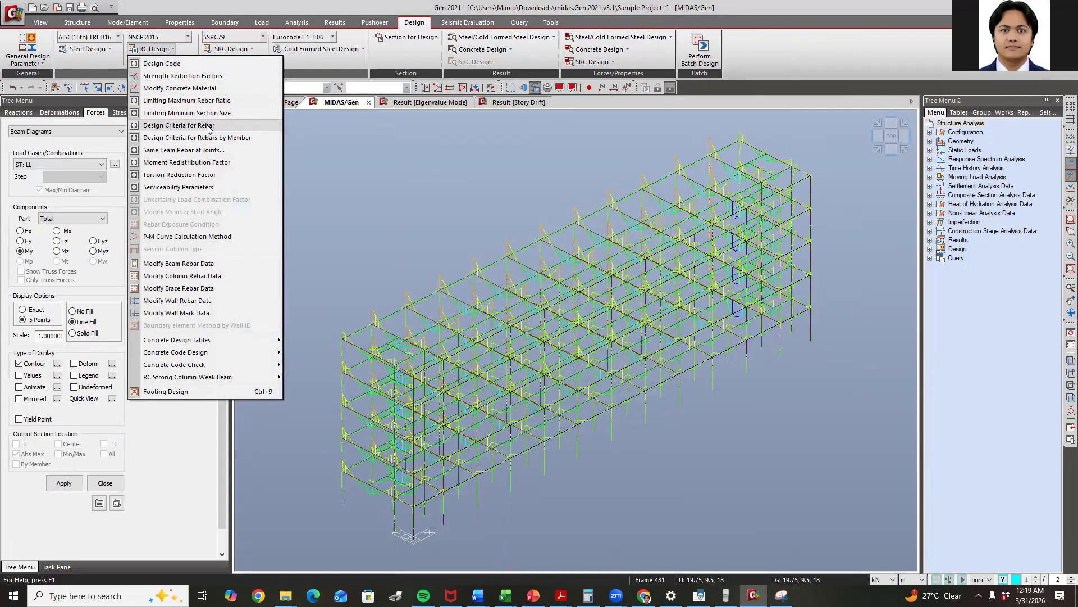
pyautogui.click(180, 125)
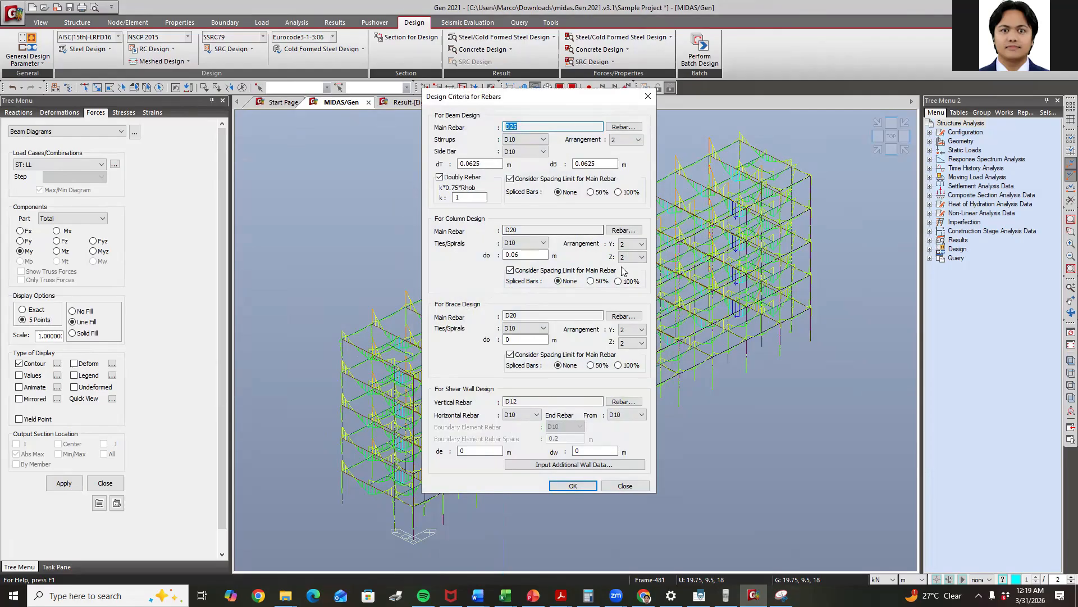
pyautogui.click(528, 126)
pyautogui.moveTo(528, 126); pyautogui.dragTo(493, 125)
pyautogui.click(527, 140)
pyautogui.click(527, 141)
pyautogui.click(522, 152)
pyautogui.click(522, 155)
pyautogui.moveTo(486, 163); pyautogui.dragTo(438, 165)
pyautogui.click(495, 163)
pyautogui.click(483, 165)
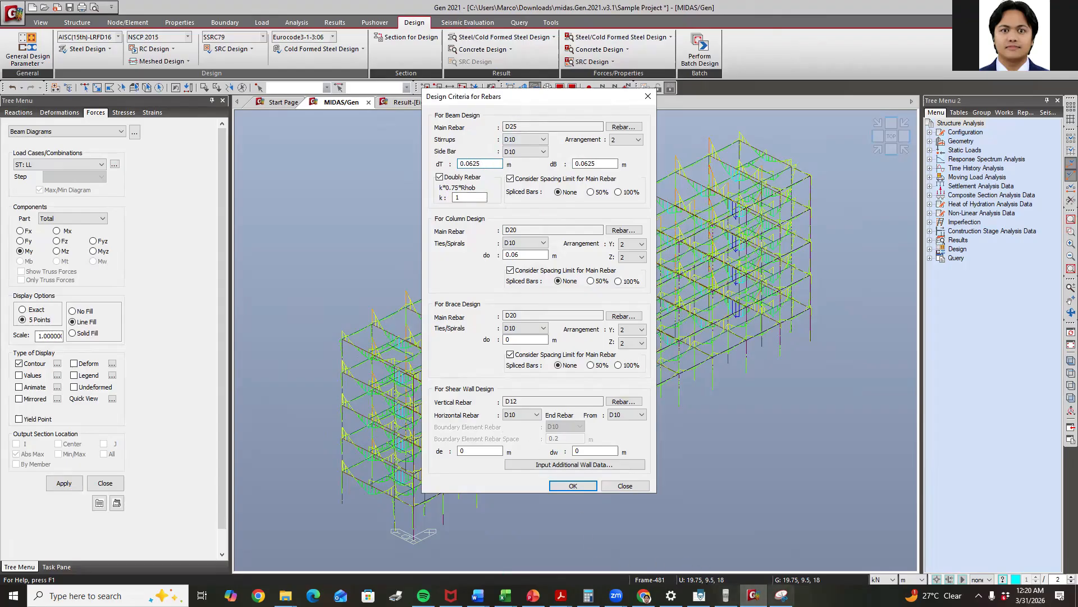
# Switch to Snipping Tool and handwrite the dt calculation beginning with 40+10+ above the warnings snip
pyautogui.hotkey('alt', 'Tab')
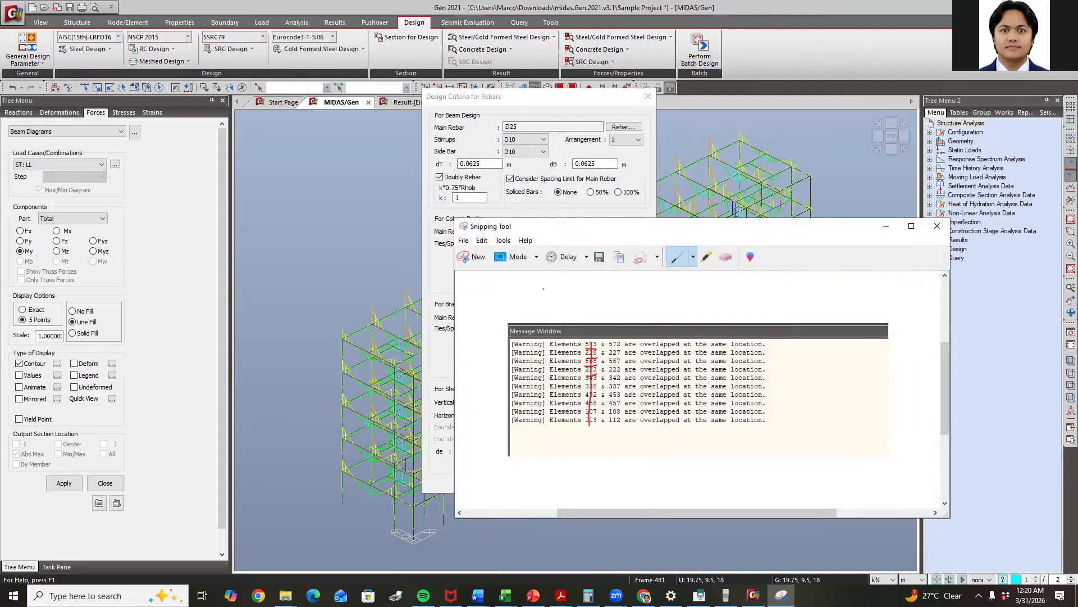
pyautogui.moveTo(545, 287)
pyautogui.mouseDown()
pyautogui.moveTo(547, 276)
pyautogui.moveTo(543, 301)
pyautogui.mouseUp()
pyautogui.moveTo(593, 290); pyautogui.dragTo(601, 290)
pyautogui.moveTo(641, 291); pyautogui.dragTo(641, 292)
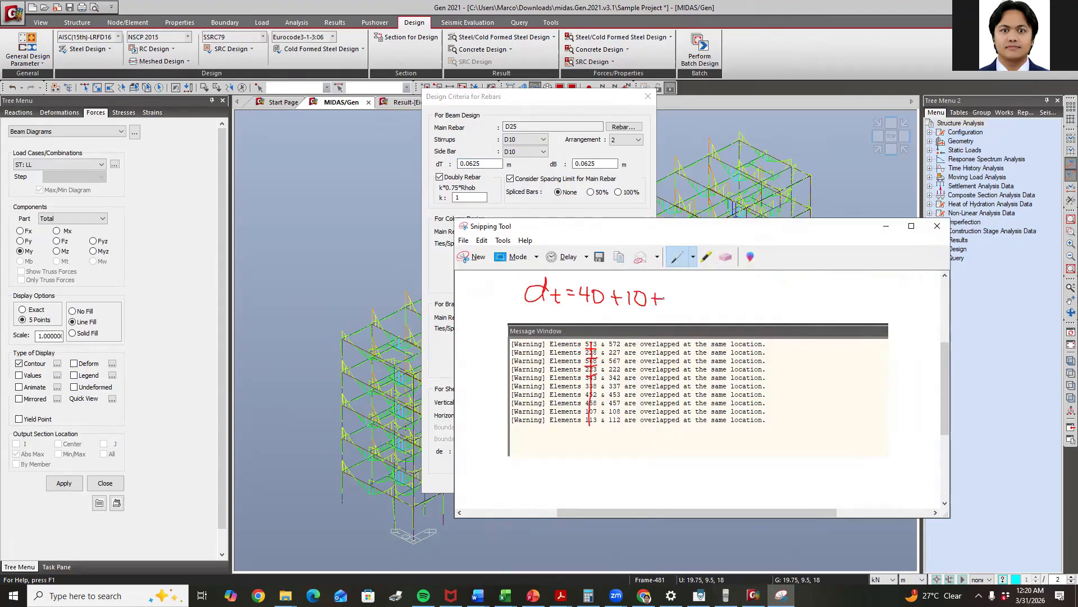
pyautogui.moveTo(681, 290); pyautogui.dragTo(687, 291)
pyautogui.moveTo(696, 283)
pyautogui.mouseDown()
pyautogui.moveTo(699, 299)
pyautogui.moveTo(741, 301)
pyautogui.mouseUp()
pyautogui.click(885, 225)
# Check the beam dT and dB distances and the column main rebar, ties and do settings in the rebar criteria
pyautogui.moveTo(470, 165); pyautogui.dragTo(465, 165)
pyautogui.moveTo(598, 164); pyautogui.dragTo(574, 164)
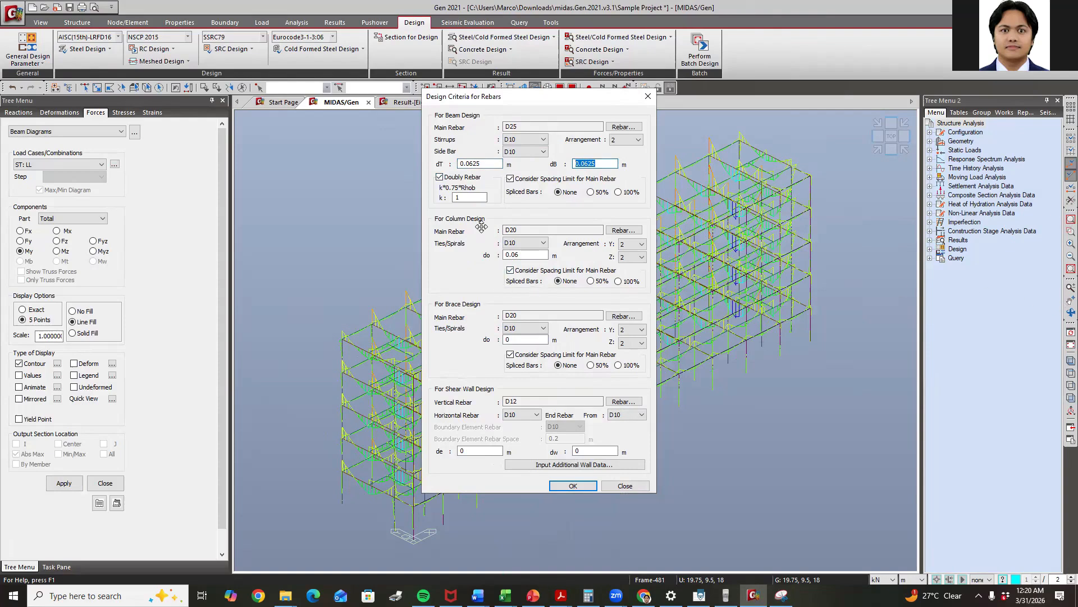
pyautogui.click(525, 230)
pyautogui.click(529, 244)
pyautogui.click(529, 252)
pyautogui.press('Tab')
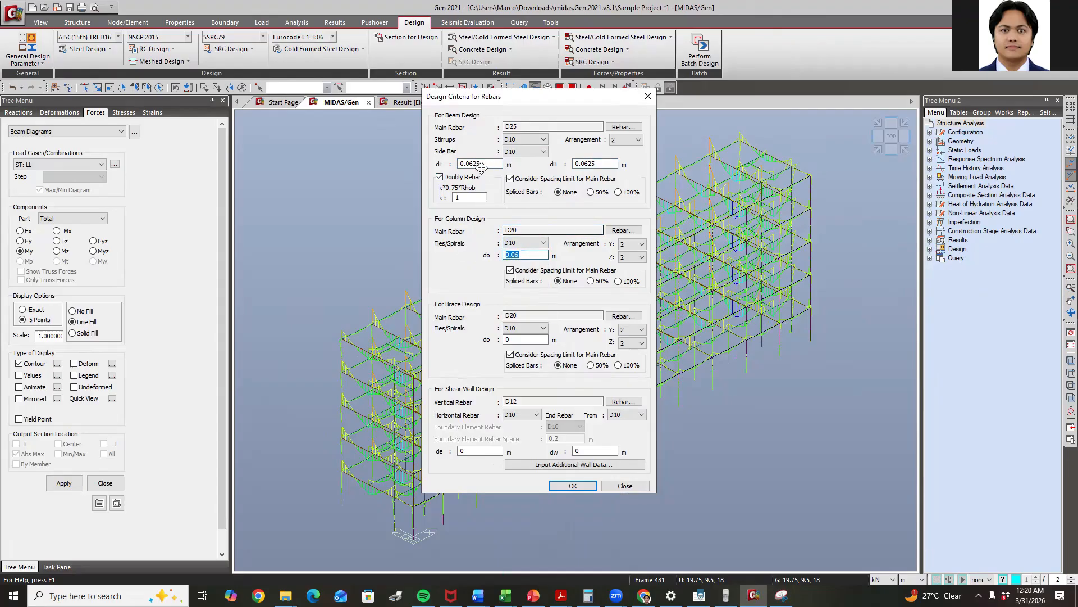
pyautogui.click(531, 255)
pyautogui.doubleClick(536, 255)
# Set the column rebar arrangement to 6 in both Y and Z and accept the rebar design criteria
pyautogui.click(640, 244)
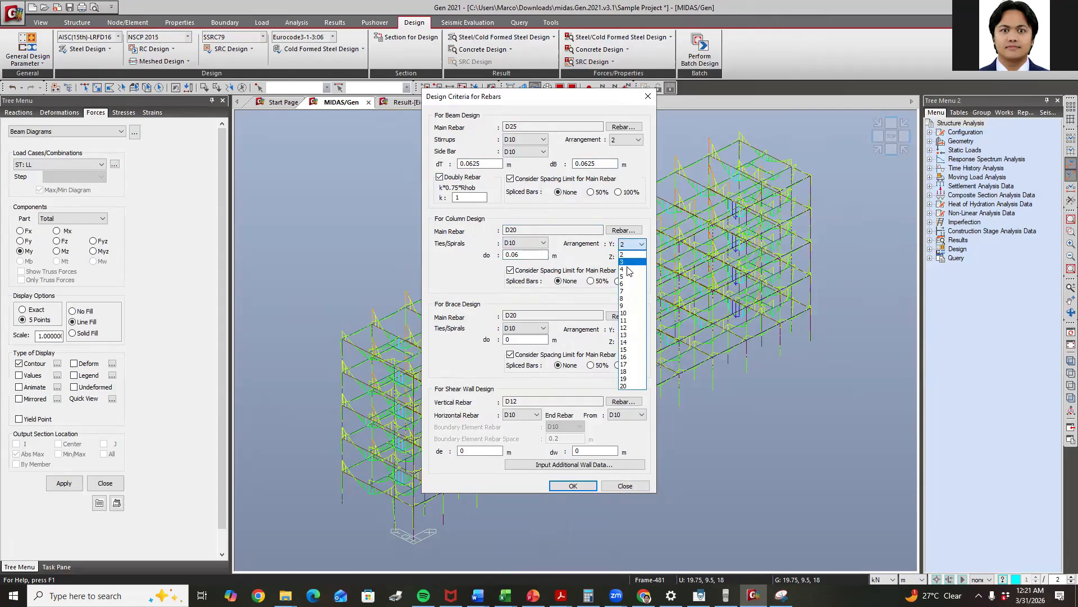
pyautogui.click(626, 283)
pyautogui.click(633, 257)
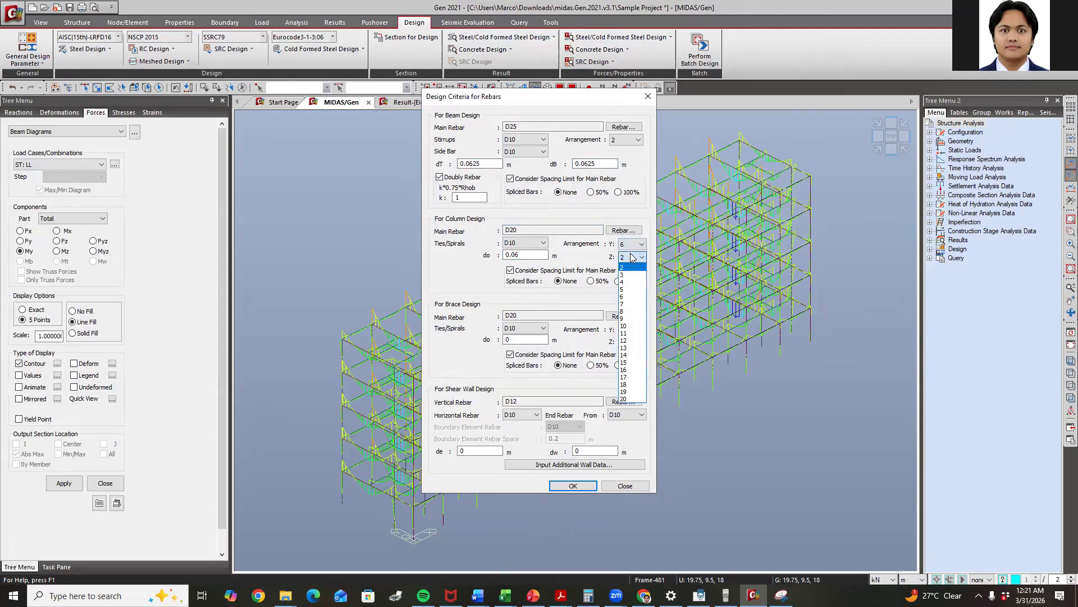
pyautogui.click(626, 296)
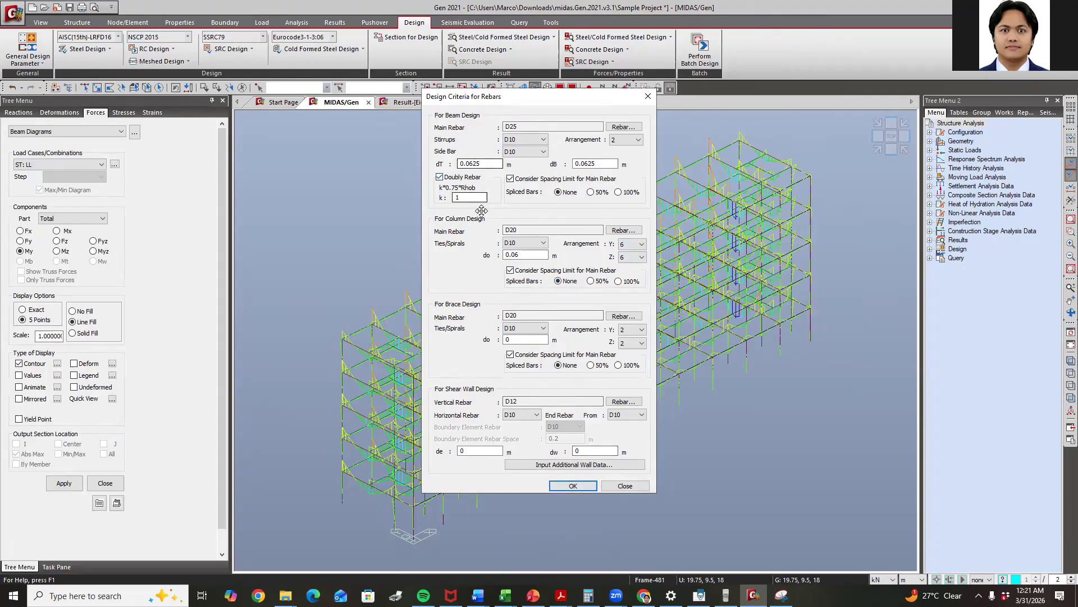
pyautogui.click(573, 485)
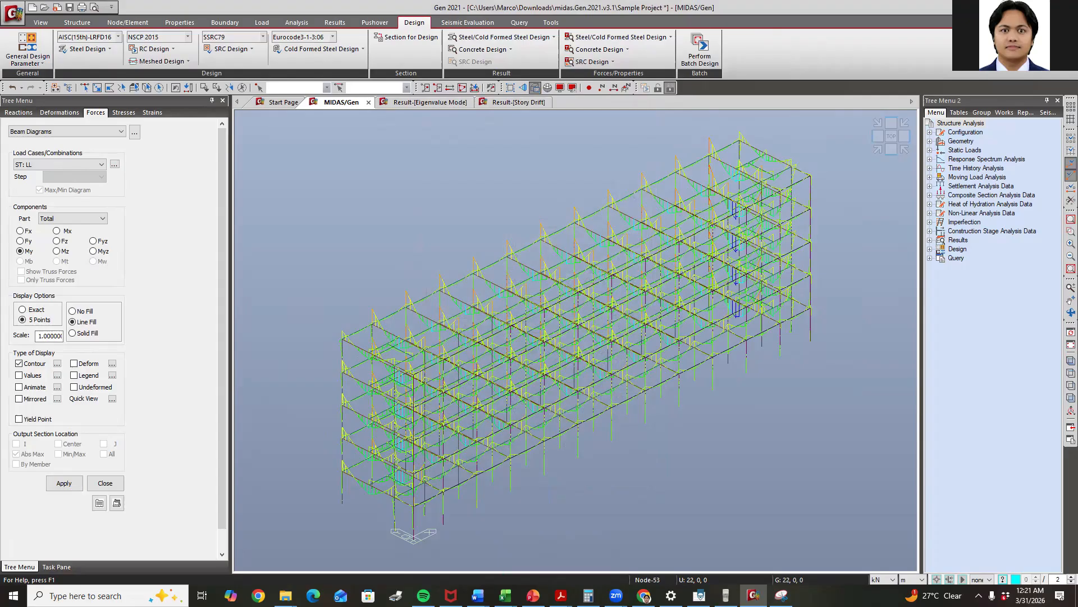
# Assign design members automatically for all elements with the Member Assignment add/replace option
pyautogui.click(28, 56)
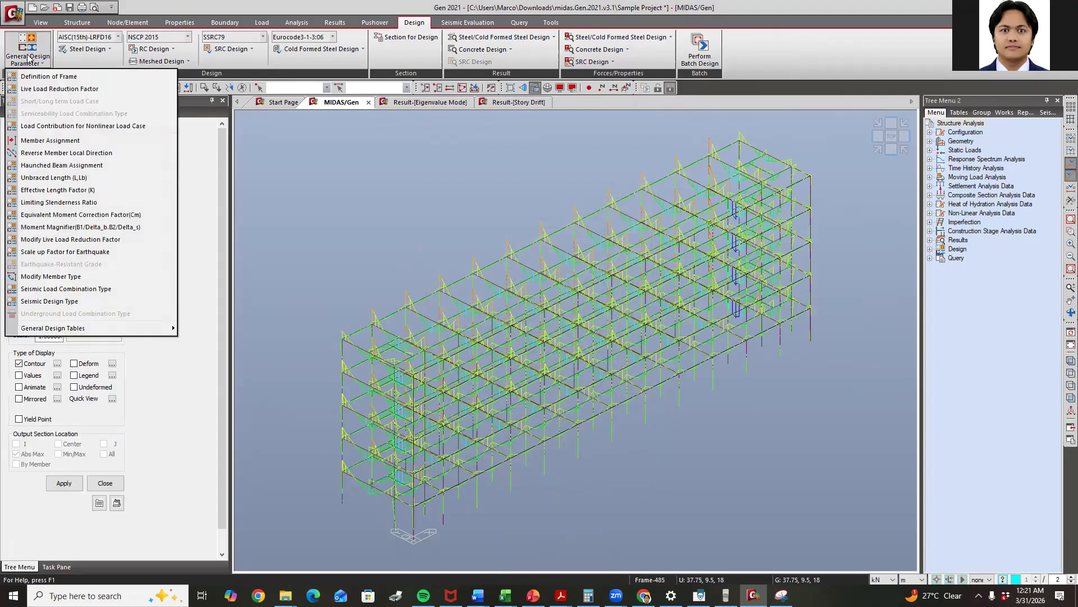
pyautogui.click(46, 141)
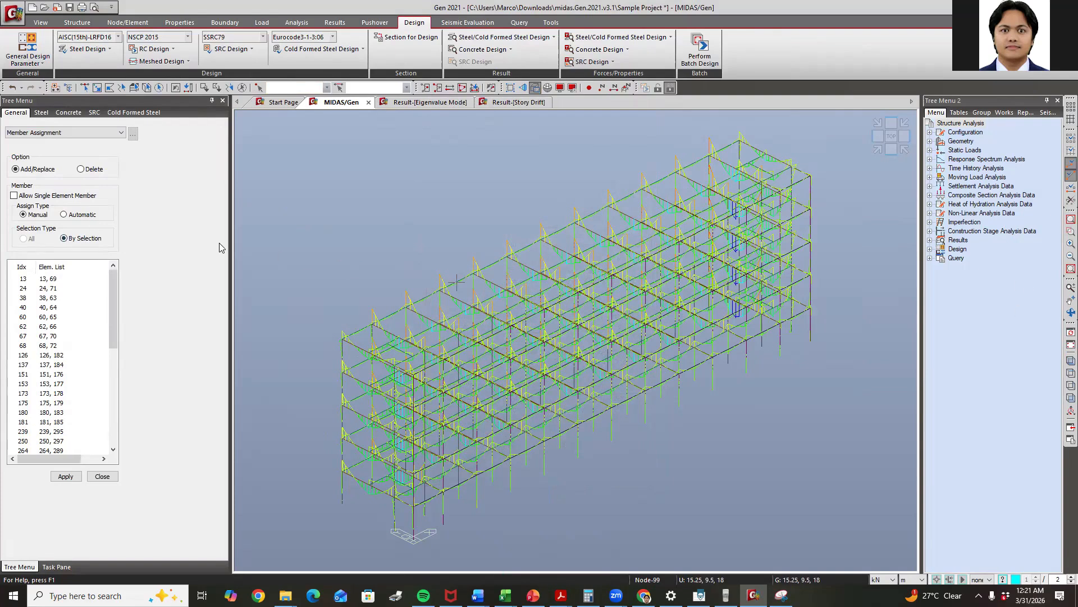
pyautogui.click(63, 214)
pyautogui.click(23, 238)
pyautogui.click(65, 477)
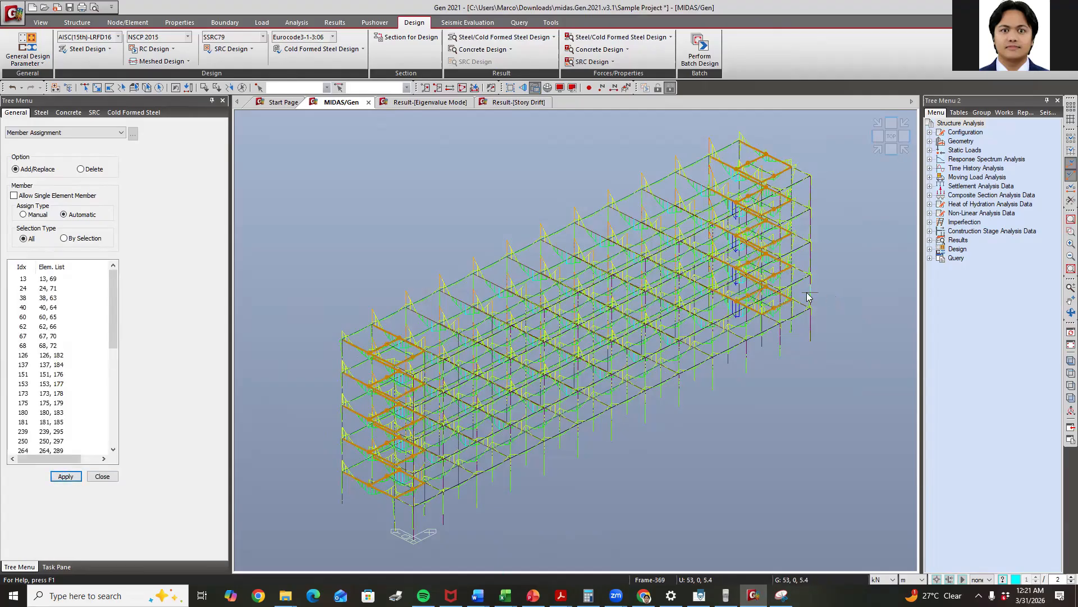
# Run a batch design of the building with Concrete Beam Design and Concrete Column Design enabled
pyautogui.moveTo(811, 289); pyautogui.dragTo(775, 304, button='middle')
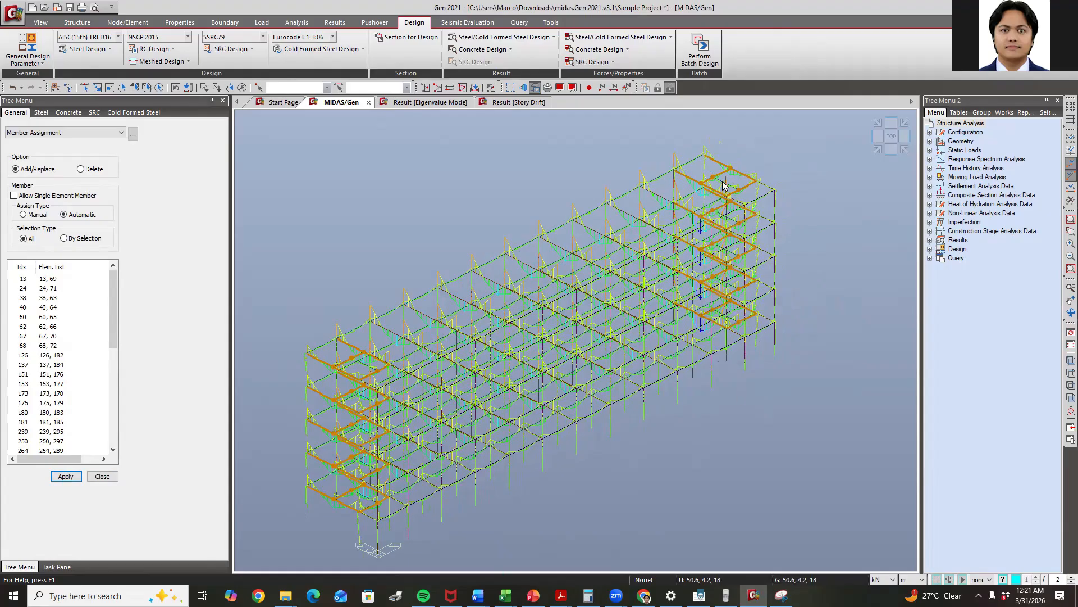
pyautogui.scroll(3, 706, 255)
pyautogui.scroll(1, 706, 256)
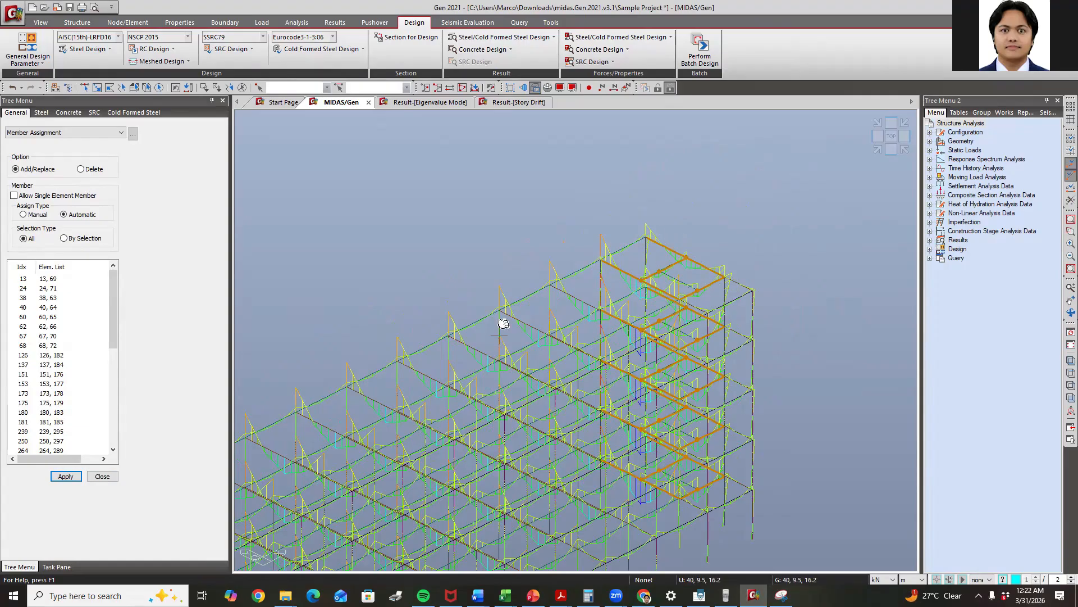
pyautogui.moveTo(489, 331); pyautogui.dragTo(704, 131, button='middle')
pyautogui.keyDown('ctrl'); pyautogui.moveTo(361, 202); pyautogui.dragTo(402, 219, button='middle'); pyautogui.keyUp('ctrl')
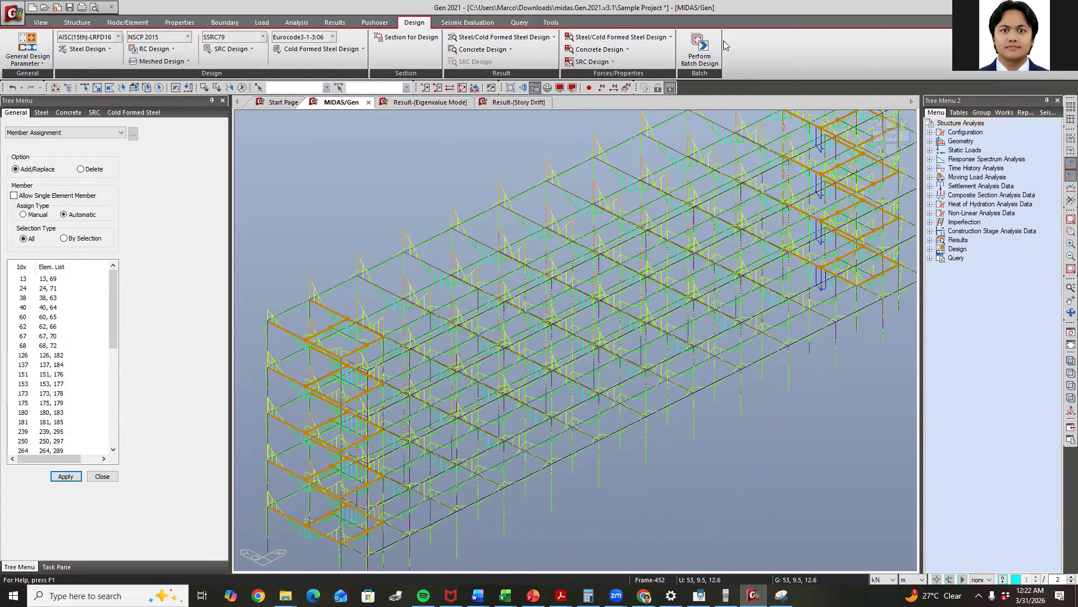
pyautogui.click(699, 49)
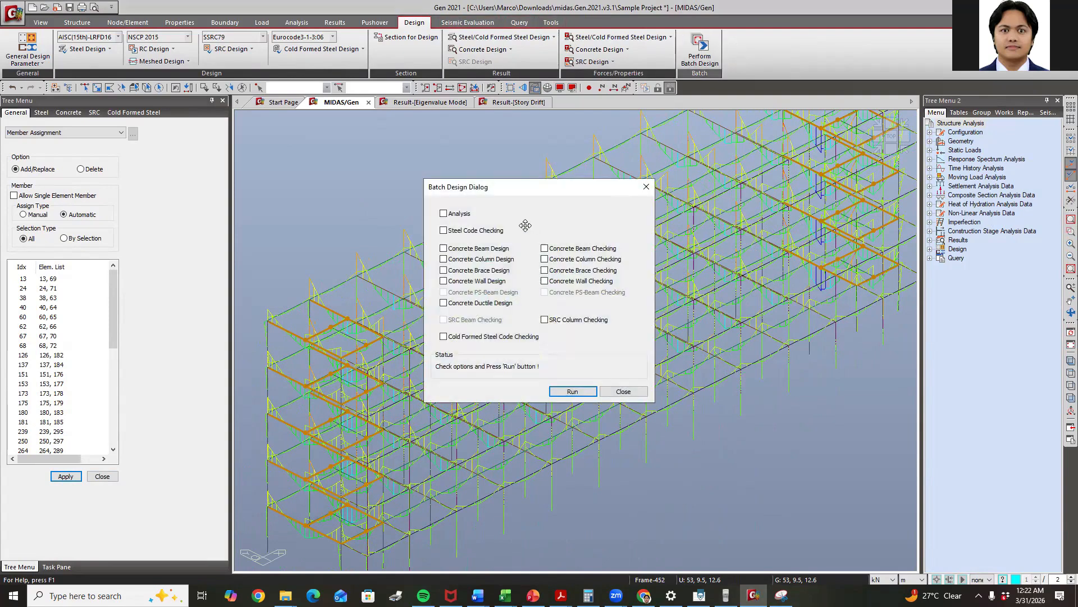
pyautogui.click(489, 250)
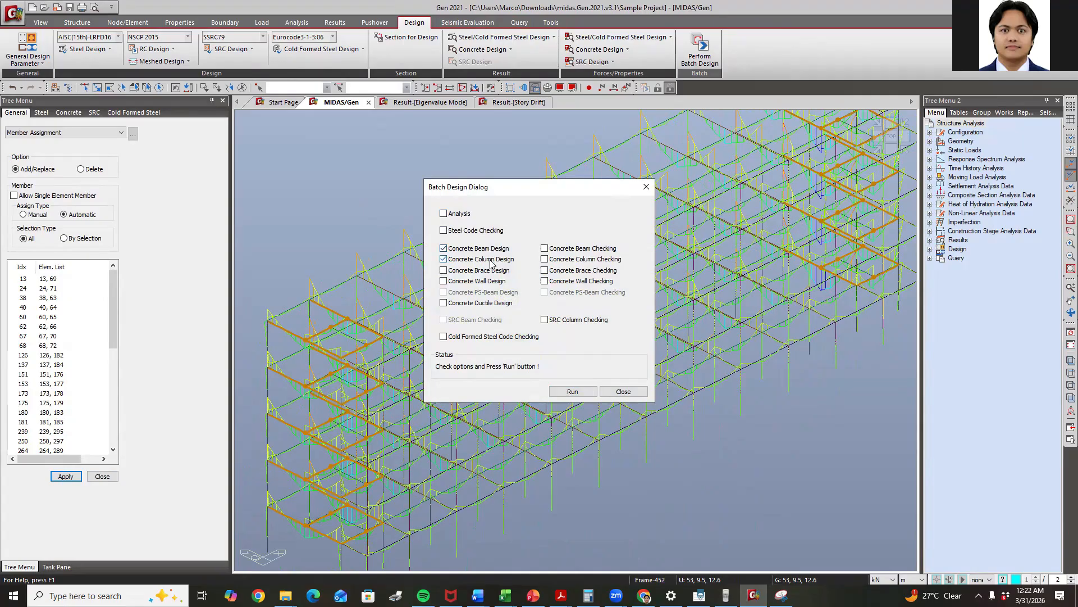
pyautogui.click(572, 391)
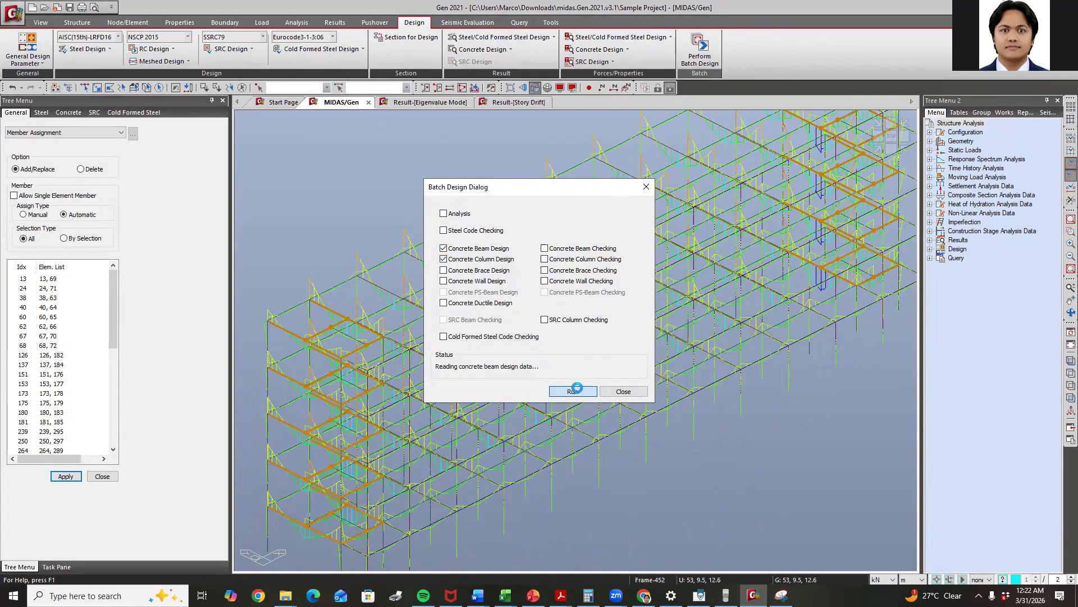
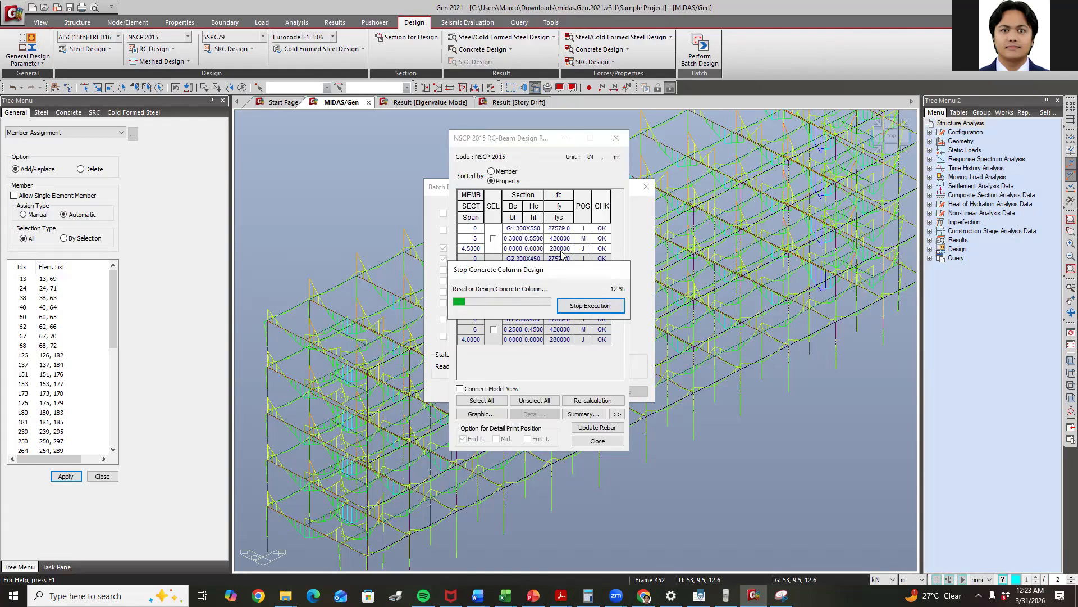
pyautogui.moveTo(543, 270); pyautogui.dragTo(745, 266)
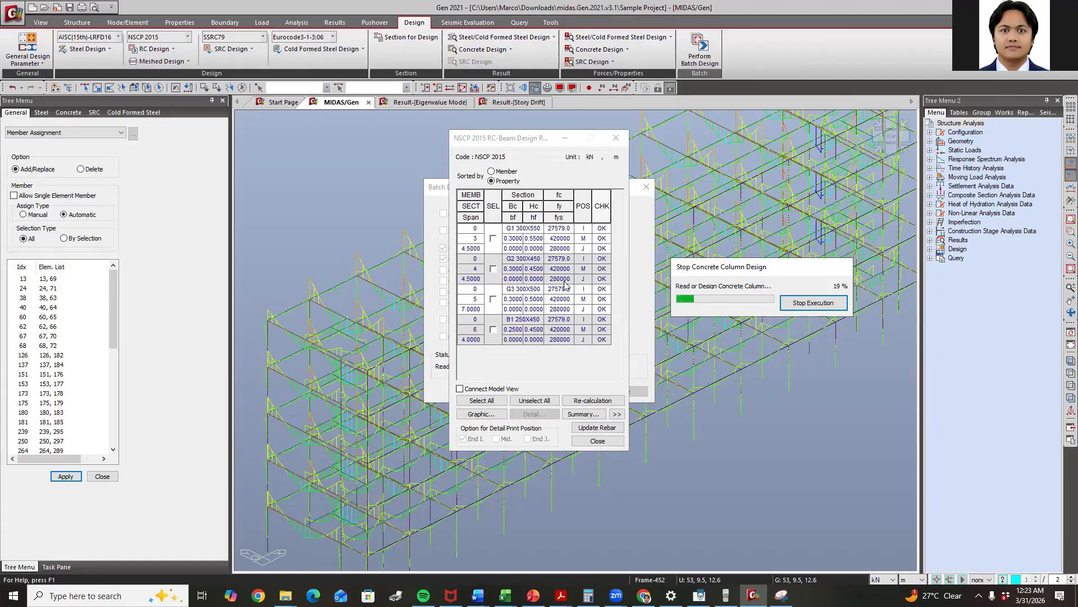
# Review the graphic design report of beam section G1 300X550, including its rebar layout, bending moment and shear capacity
pyautogui.click(493, 238)
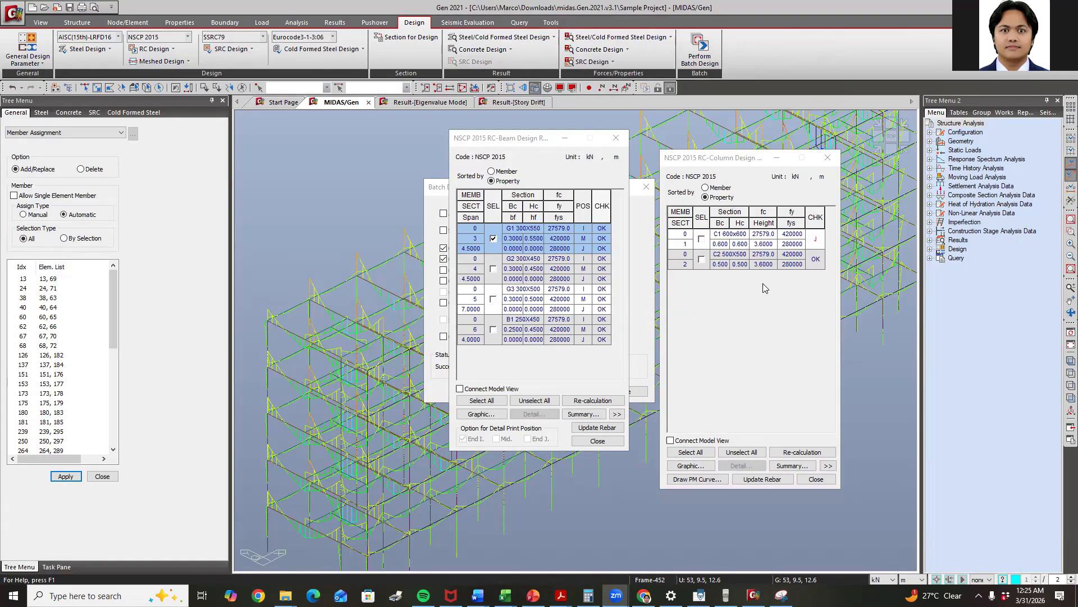
pyautogui.click(494, 269)
pyautogui.click(494, 240)
pyautogui.click(493, 270)
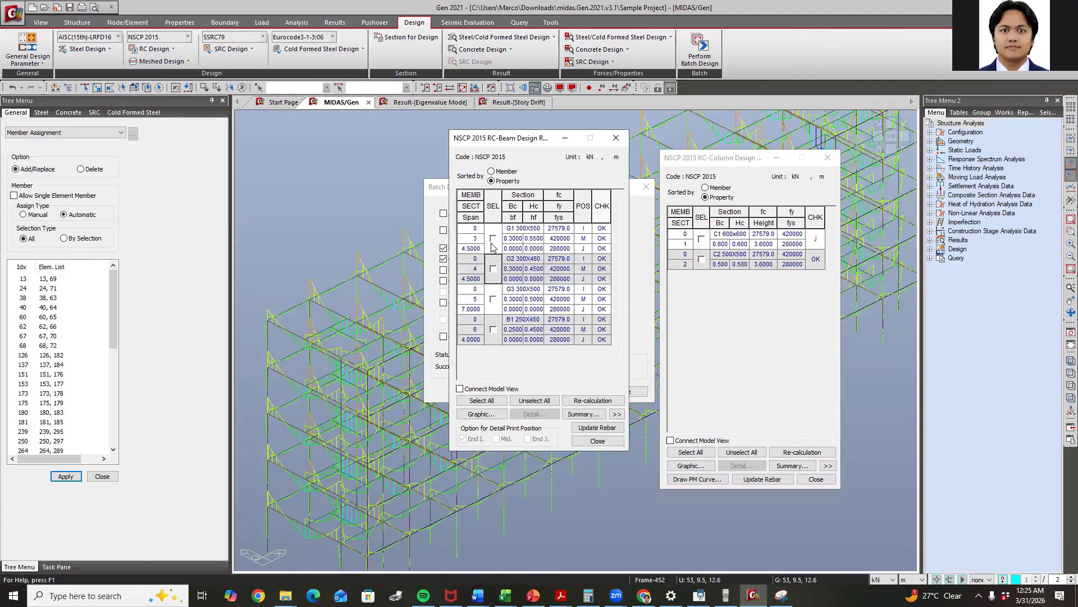
pyautogui.click(492, 241)
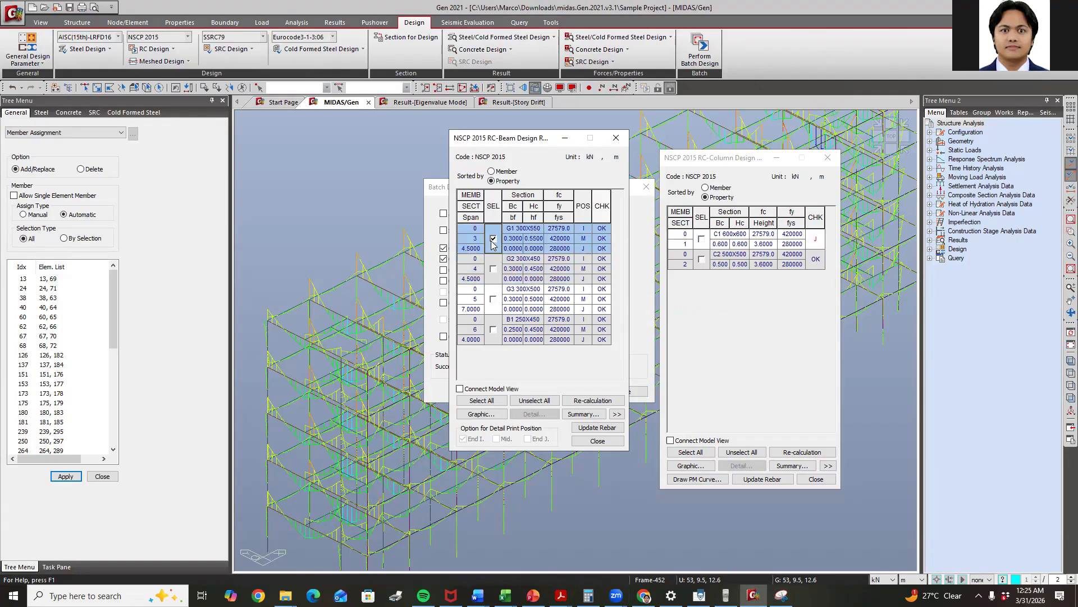
pyautogui.click(482, 414)
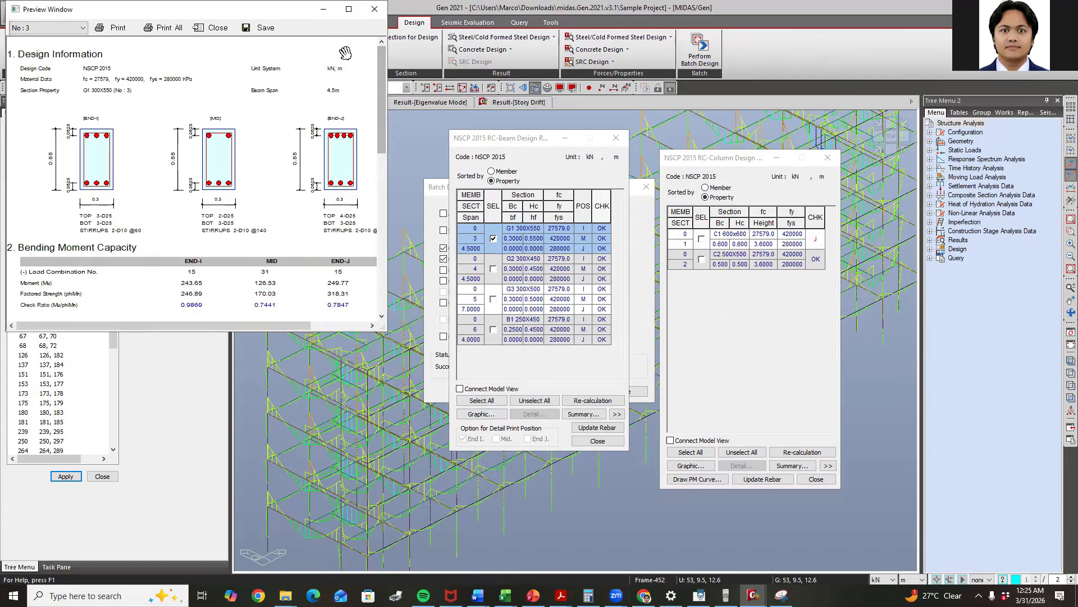
pyautogui.click(348, 9)
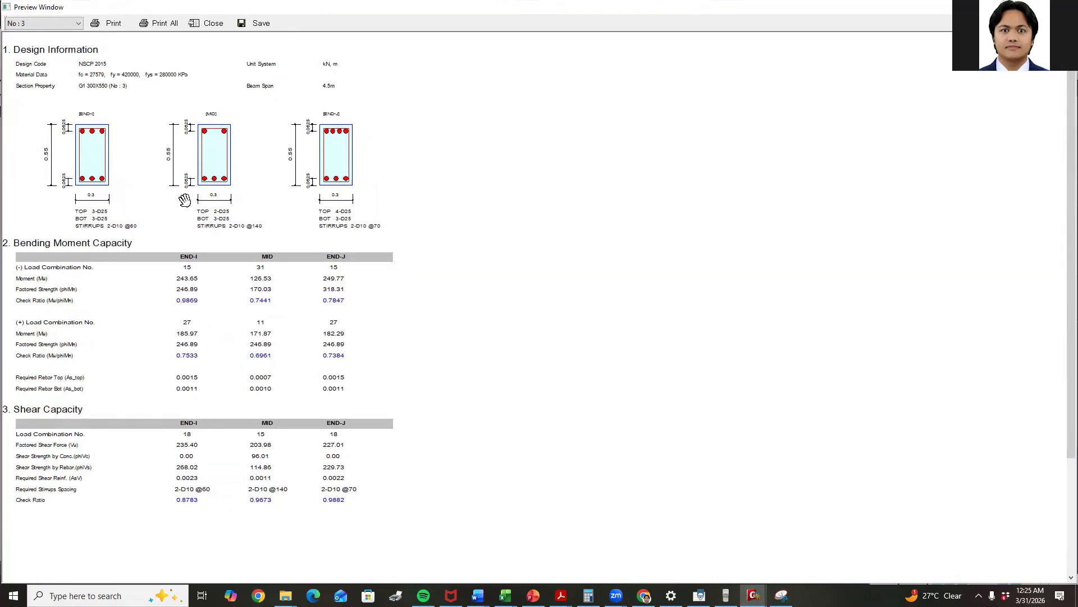
pyautogui.doubleClick(198, 7)
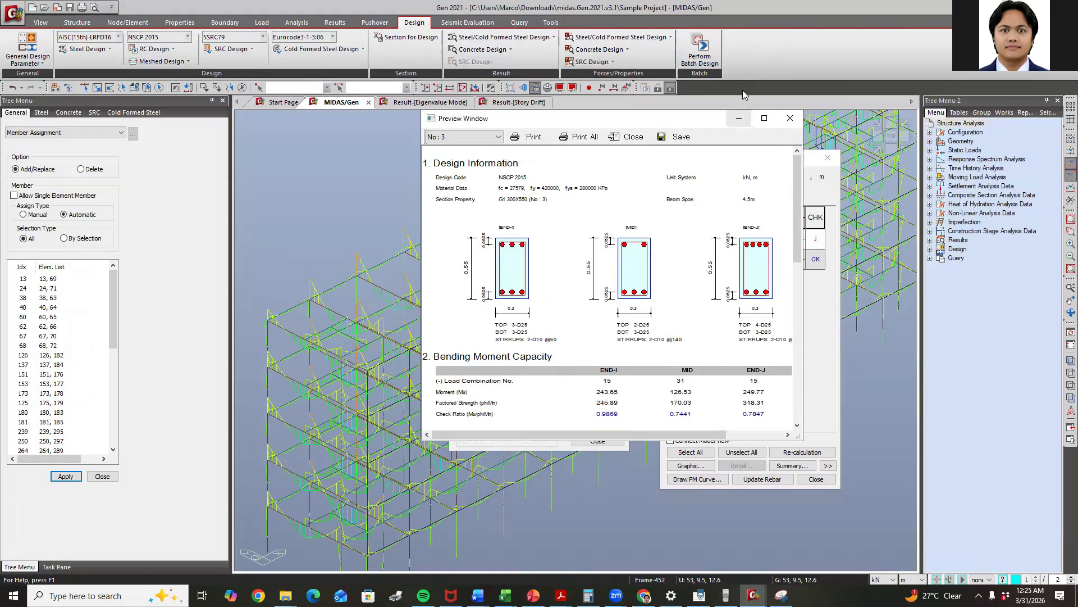
pyautogui.click(767, 120)
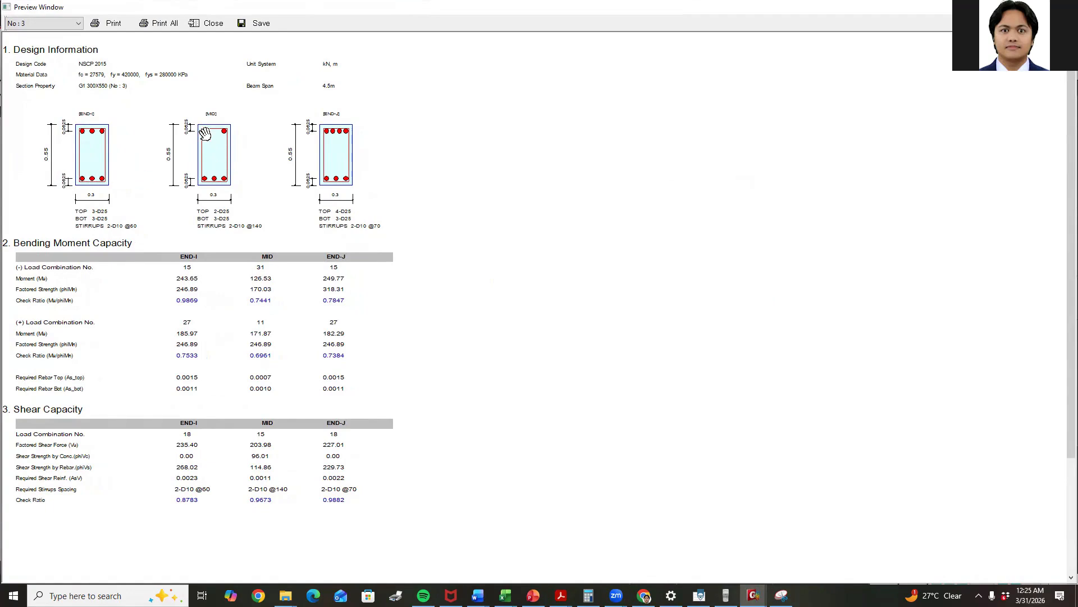
pyautogui.doubleClick(365, 9)
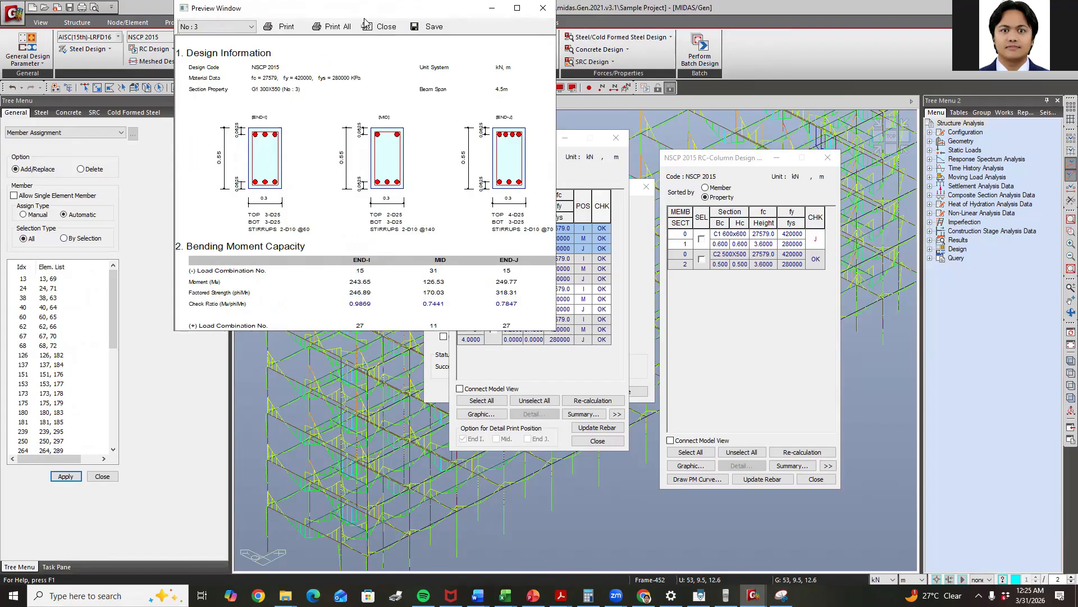
pyautogui.doubleClick(362, 5)
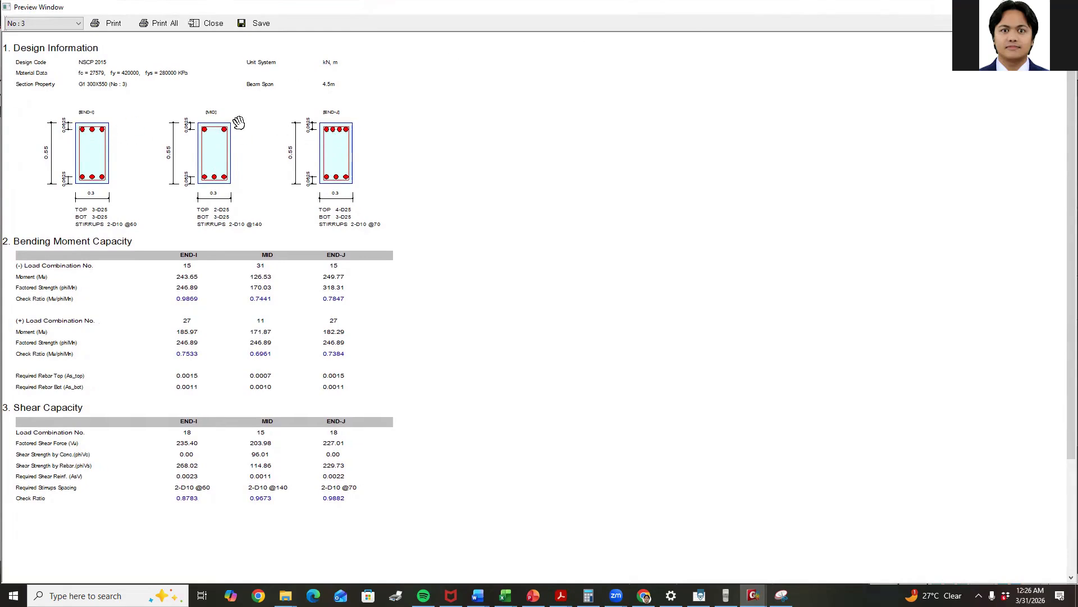
pyautogui.click(1065, 8)
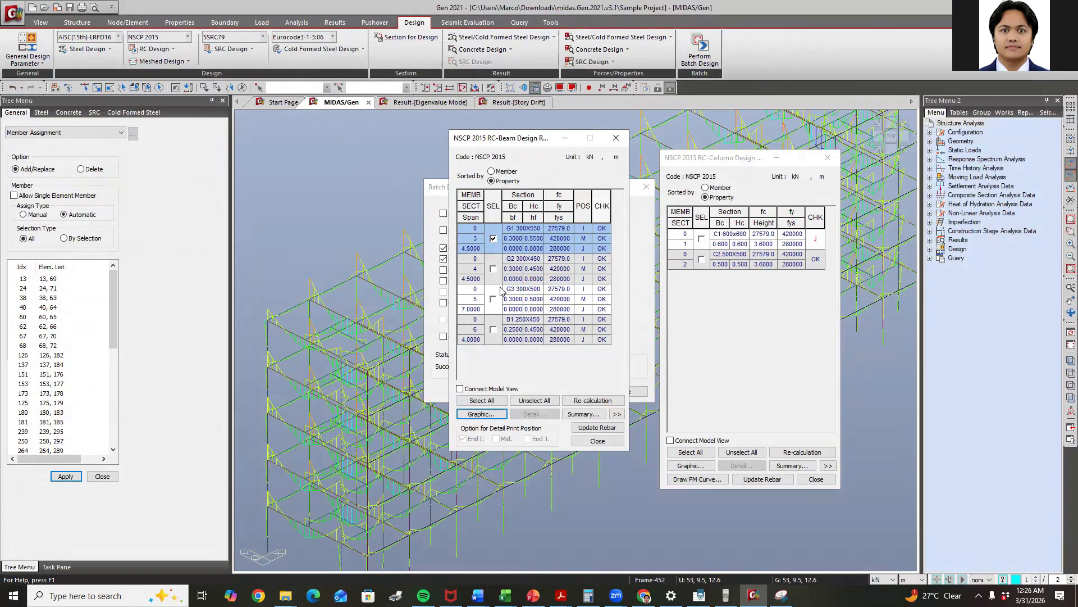
# View the graphic design report of beam section G2 300X450 in place of G1
pyautogui.click(493, 238)
pyautogui.click(493, 269)
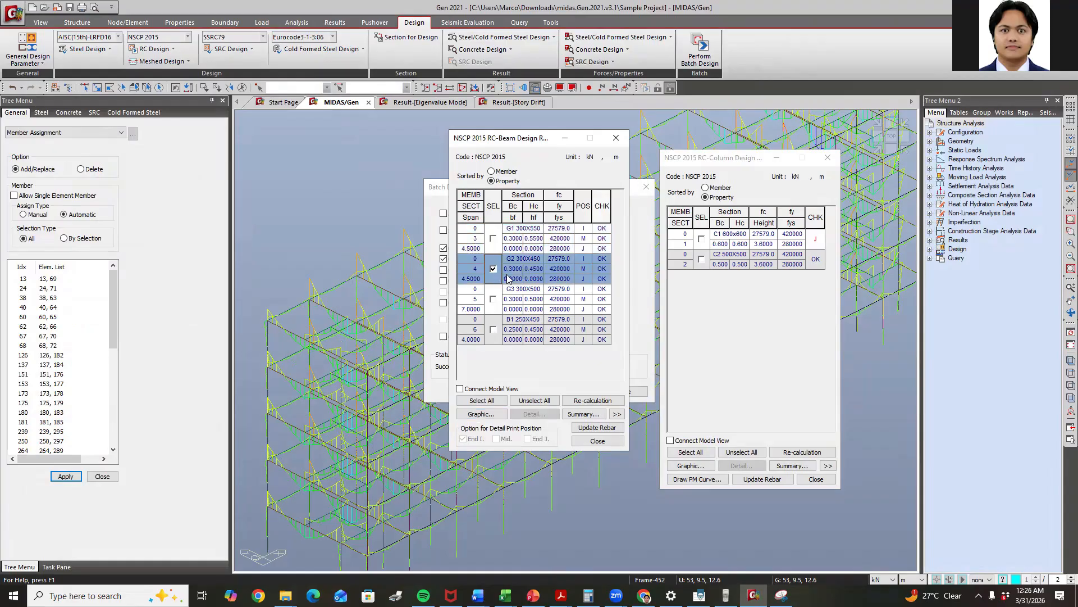
pyautogui.click(479, 417)
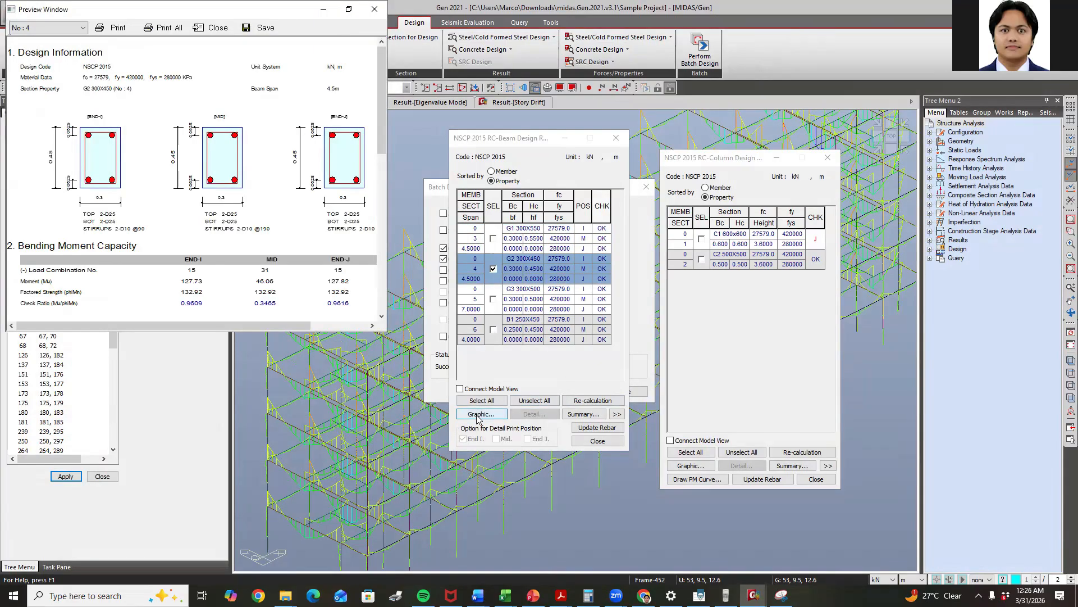
pyautogui.click(377, 9)
# Review the graphic design report of beam section G3 300X500, including its moment and shear capacity tables
pyautogui.click(493, 269)
pyautogui.click(494, 298)
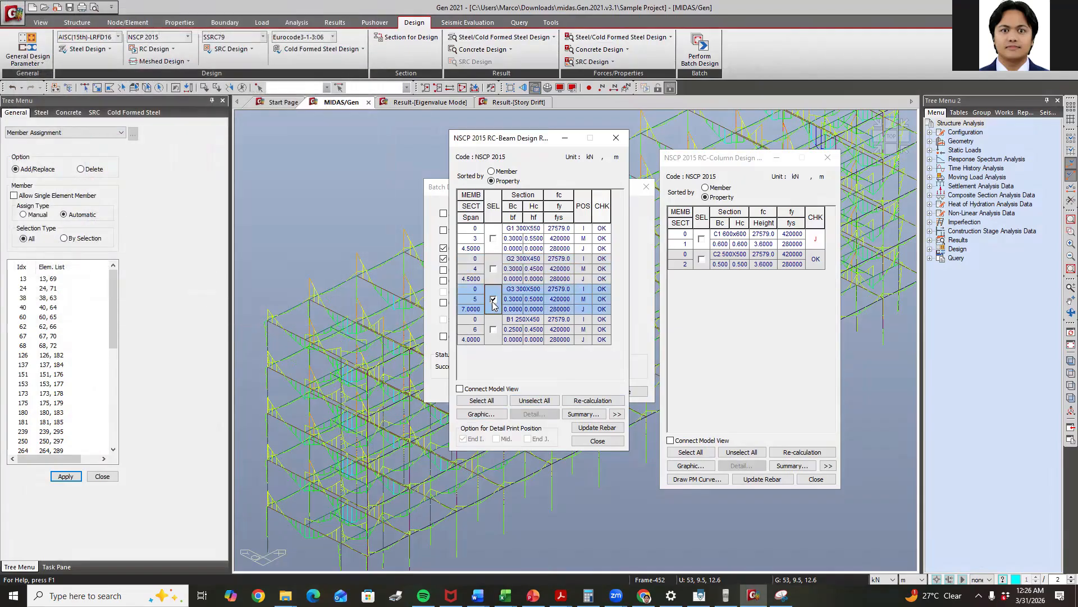
pyautogui.click(482, 414)
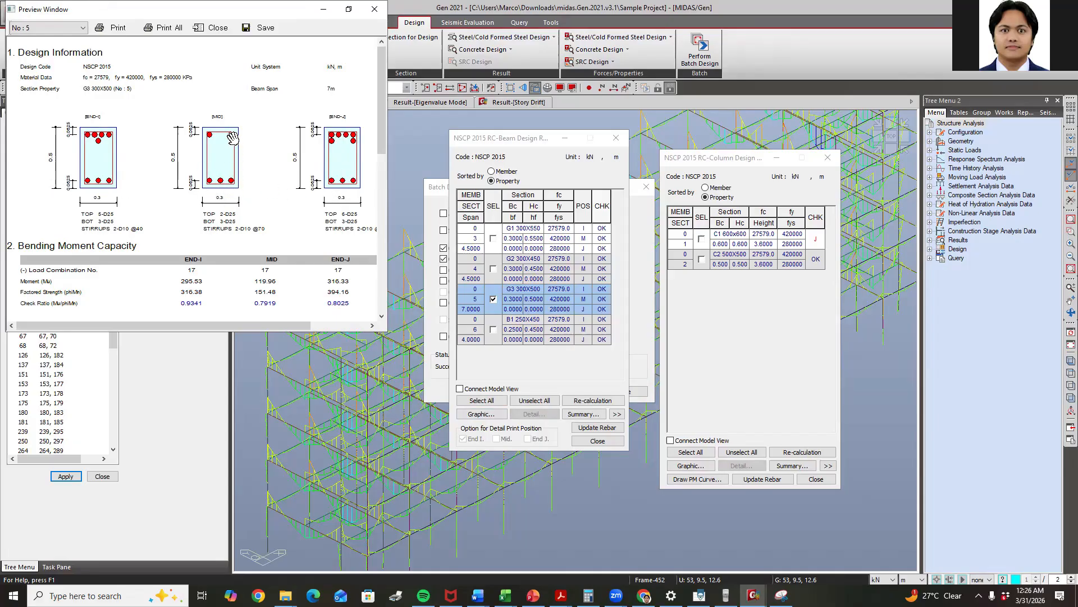
pyautogui.scroll(-5, 284, 143)
pyautogui.scroll(3, 289, 153)
pyautogui.scroll(-4, 290, 153)
pyautogui.scroll(2, 288, 148)
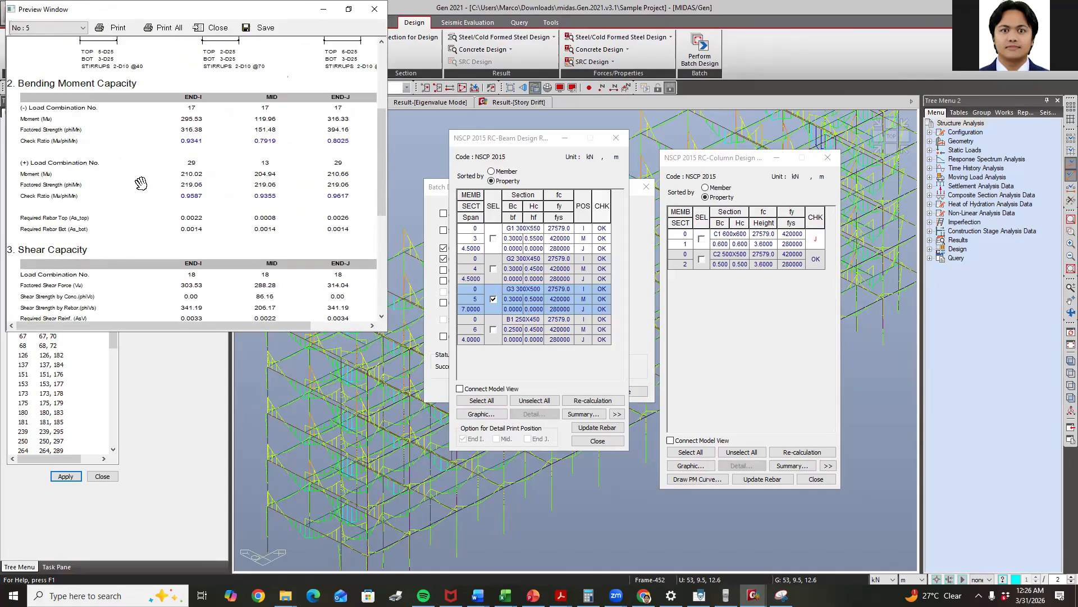
pyautogui.scroll(-3, 172, 169)
pyautogui.click(375, 9)
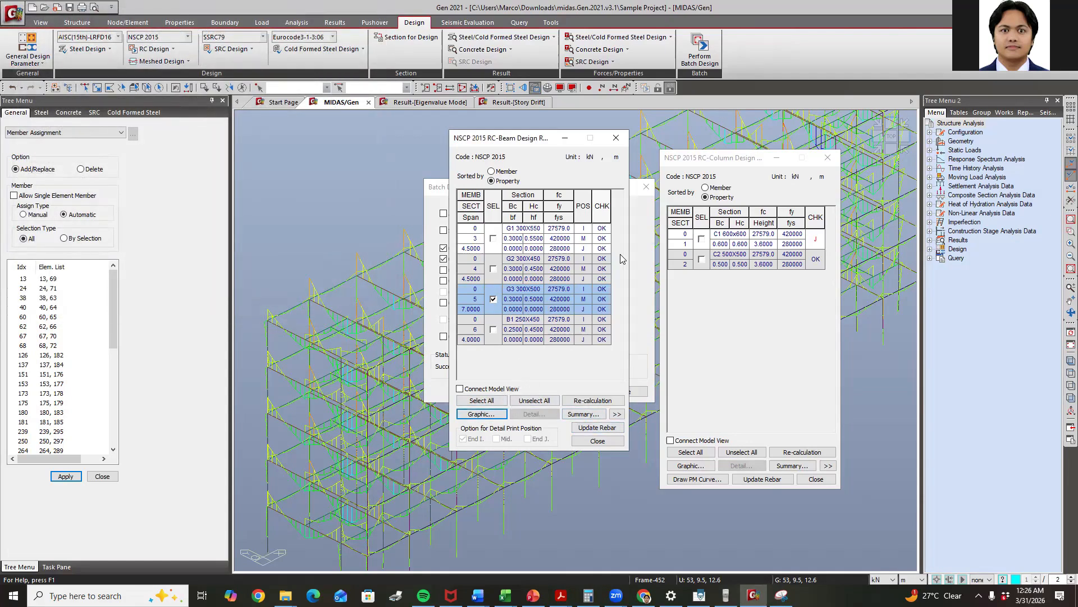
# Expand the beam design results to the full table, sort them by member, and look through the individual beams
pyautogui.click(617, 414)
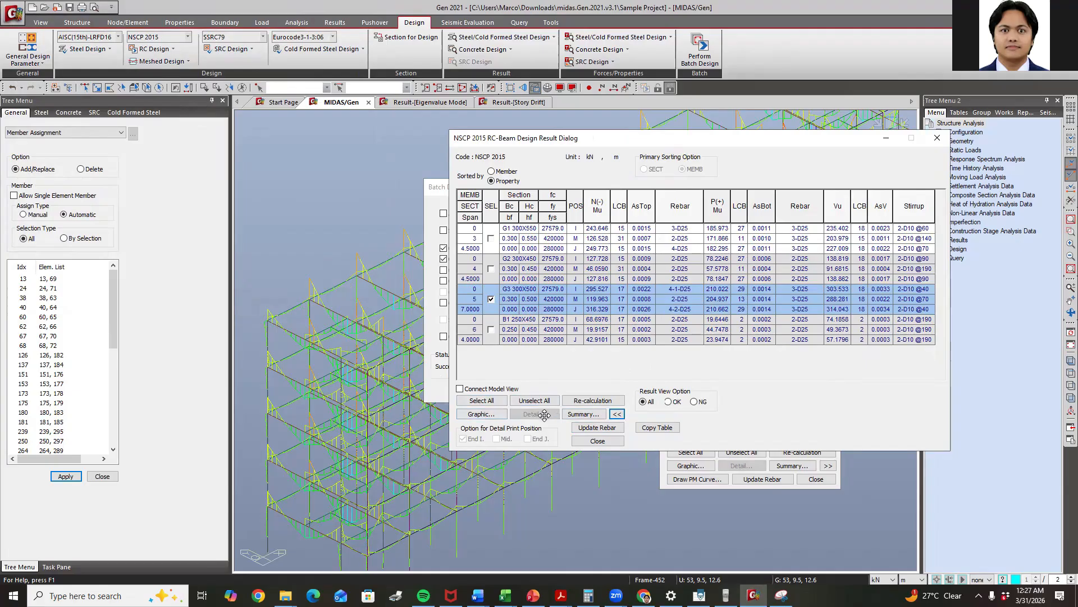
pyautogui.click(491, 299)
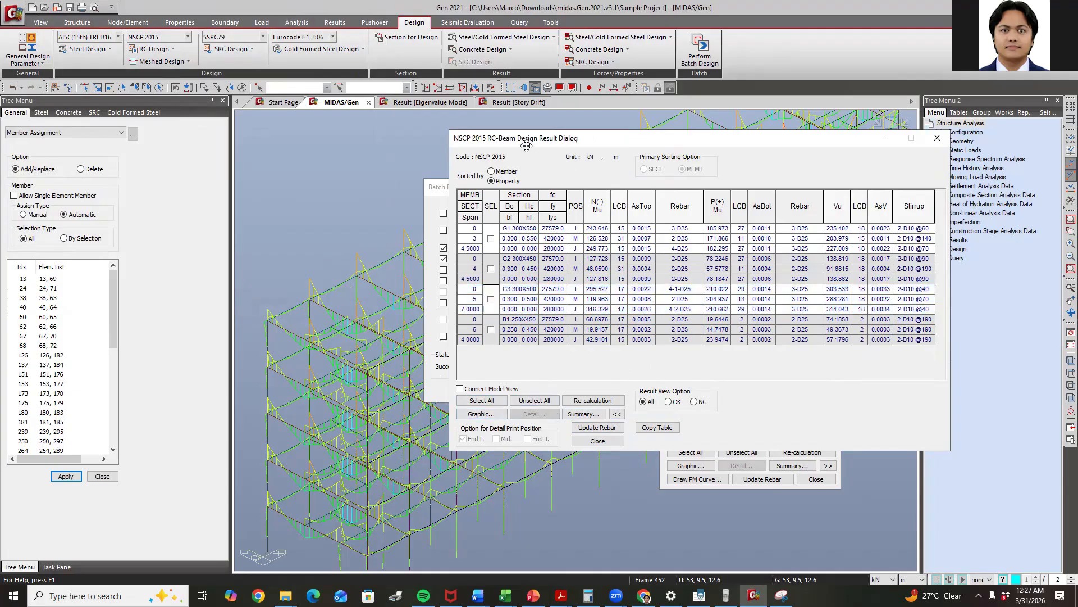
pyautogui.click(491, 171)
pyautogui.click(491, 238)
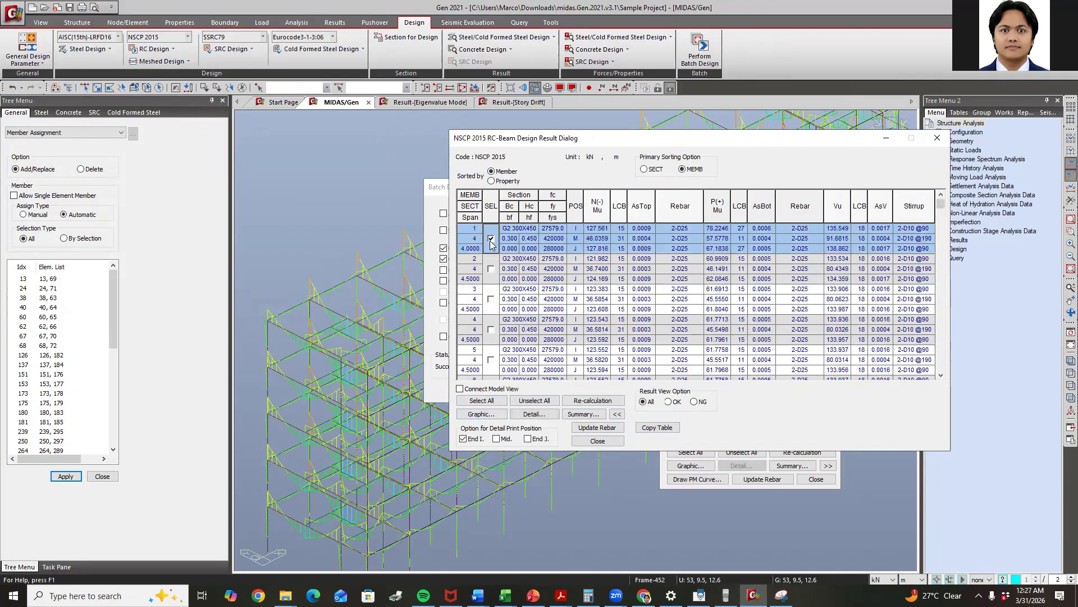
pyautogui.scroll(-15, 642, 337)
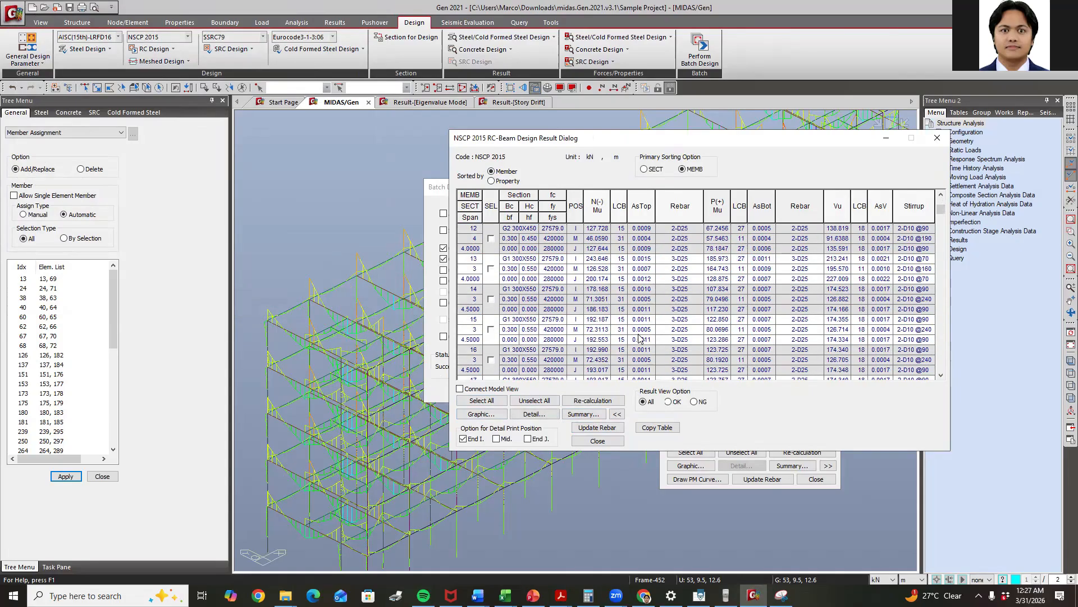
pyautogui.scroll(-5, 638, 337)
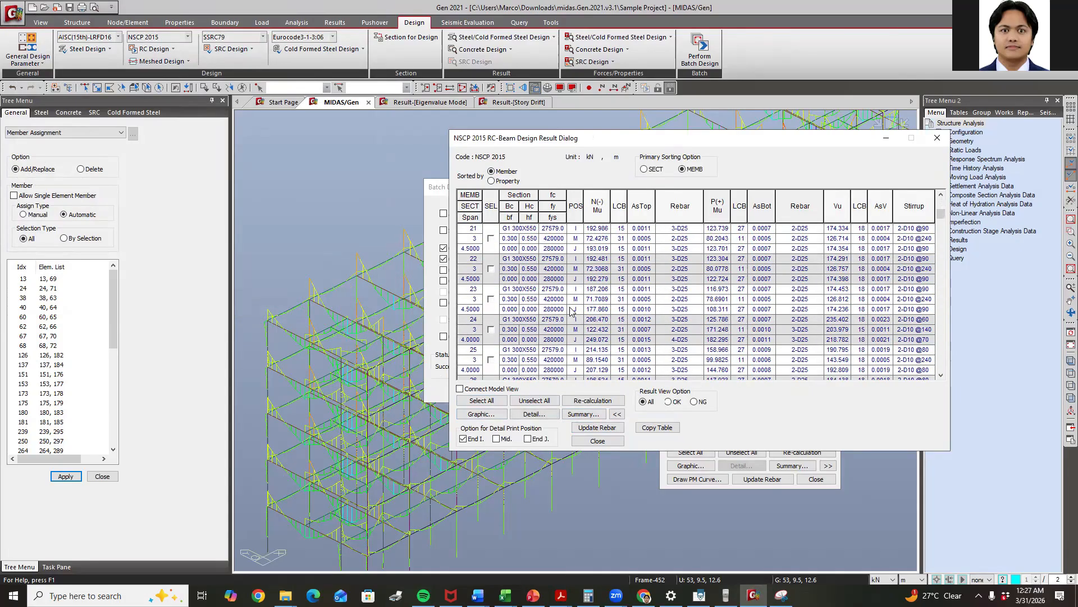
# Open the detailed design report of beam member 23 and review its load combinations, section data and positive moment check
pyautogui.click(491, 300)
pyautogui.click(531, 414)
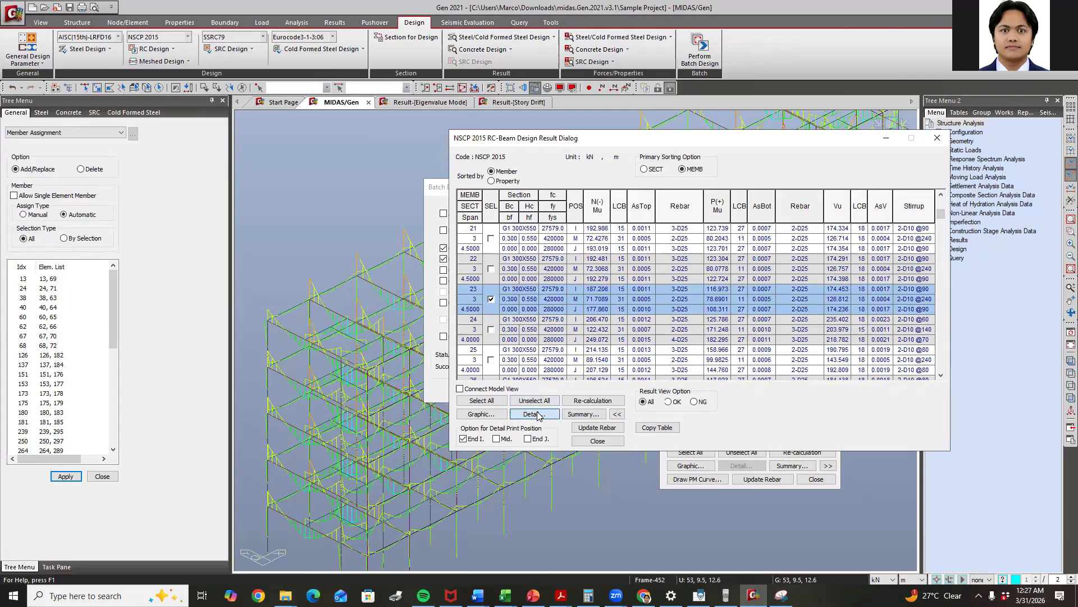
pyautogui.scroll(-20, 384, 330)
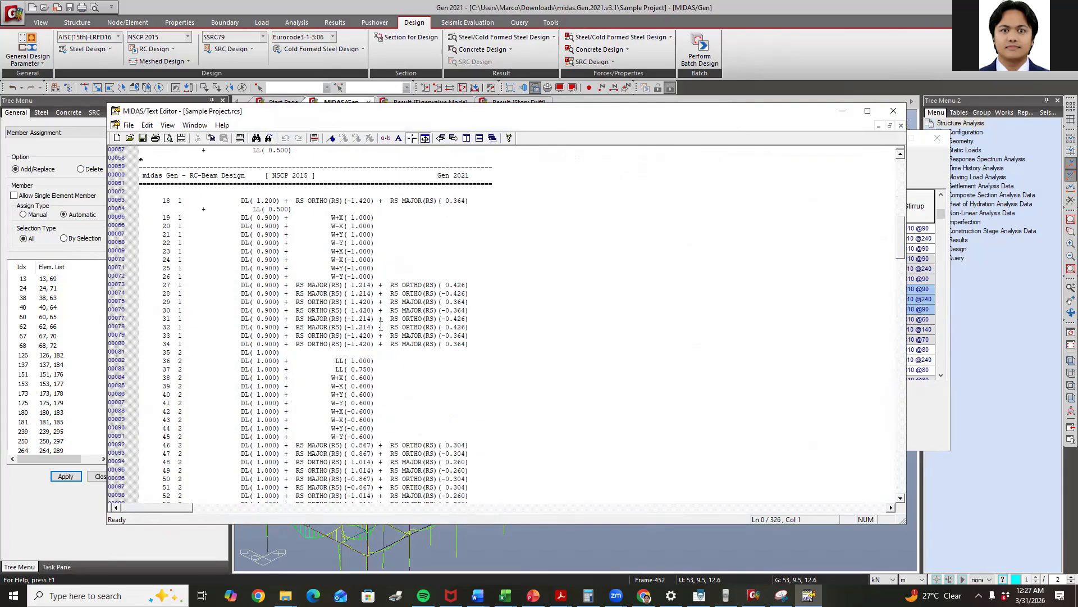
pyautogui.moveTo(252, 254); pyautogui.dragTo(413, 371)
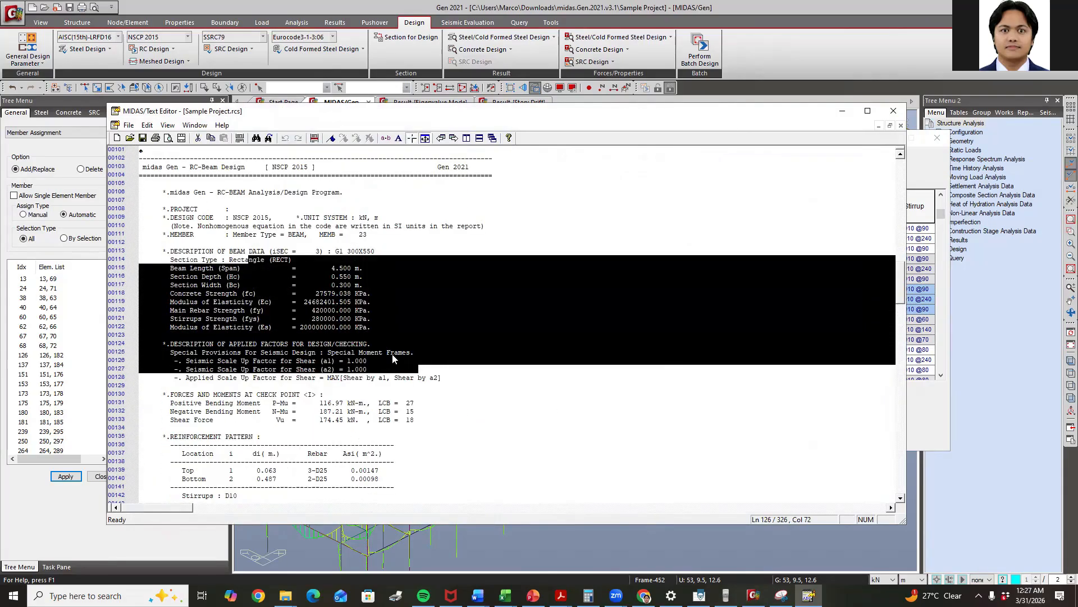
pyautogui.click(357, 318)
pyautogui.scroll(-20, 361, 315)
pyautogui.moveTo(220, 351); pyautogui.dragTo(314, 387)
pyautogui.click(348, 403)
pyautogui.scroll(-4, 347, 369)
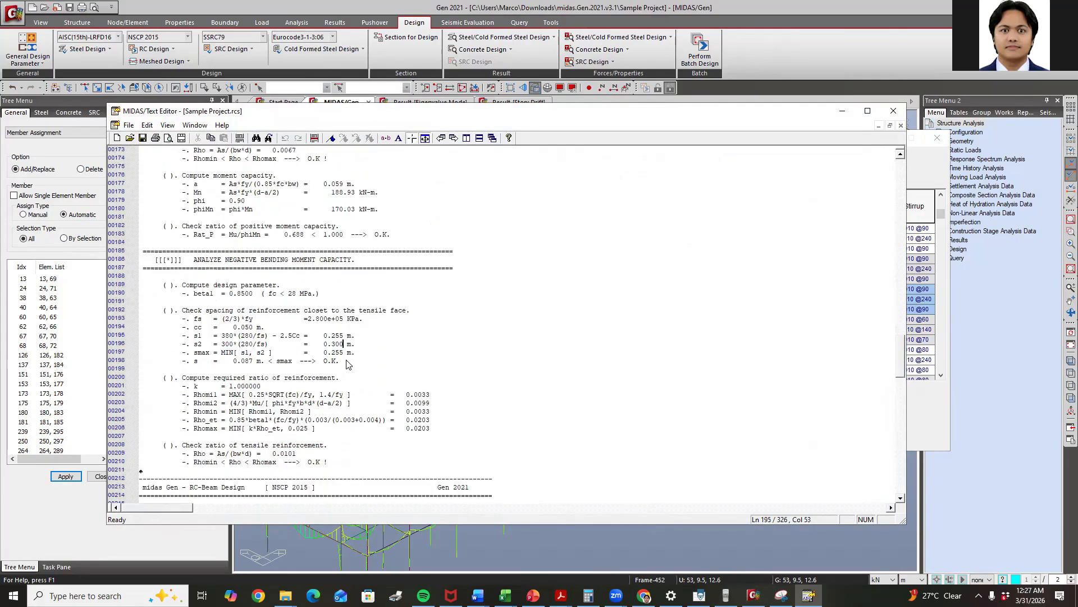
# Review the negative moment capacity and seismic provisions in member 23's report, and close it without saving the temporary file
pyautogui.moveTo(257, 344); pyautogui.dragTo(370, 393)
pyautogui.click(370, 395)
pyautogui.scroll(-20, 362, 365)
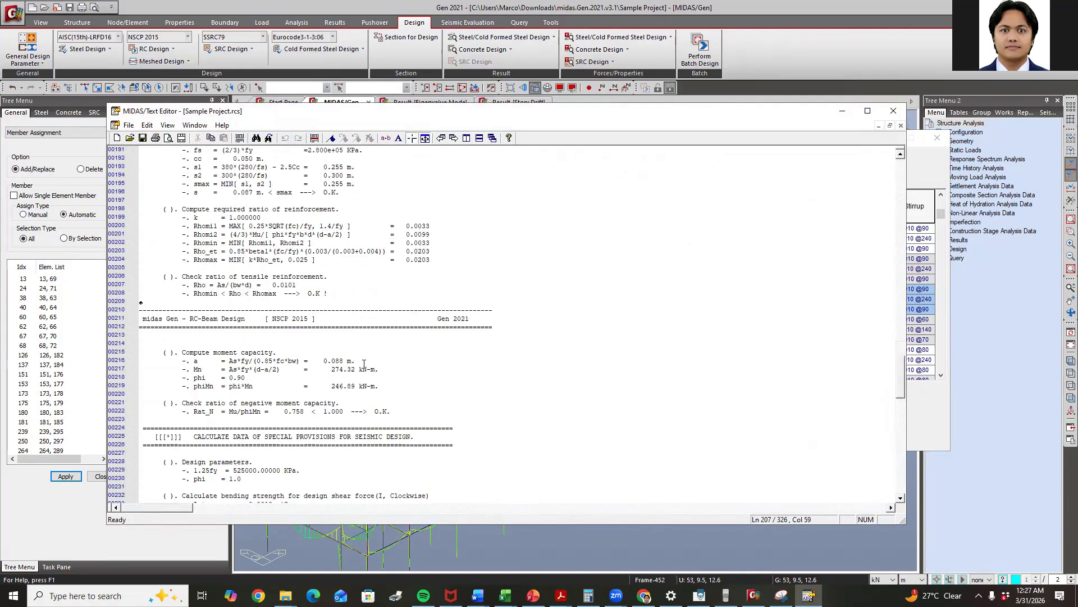
pyautogui.scroll(-7, 357, 343)
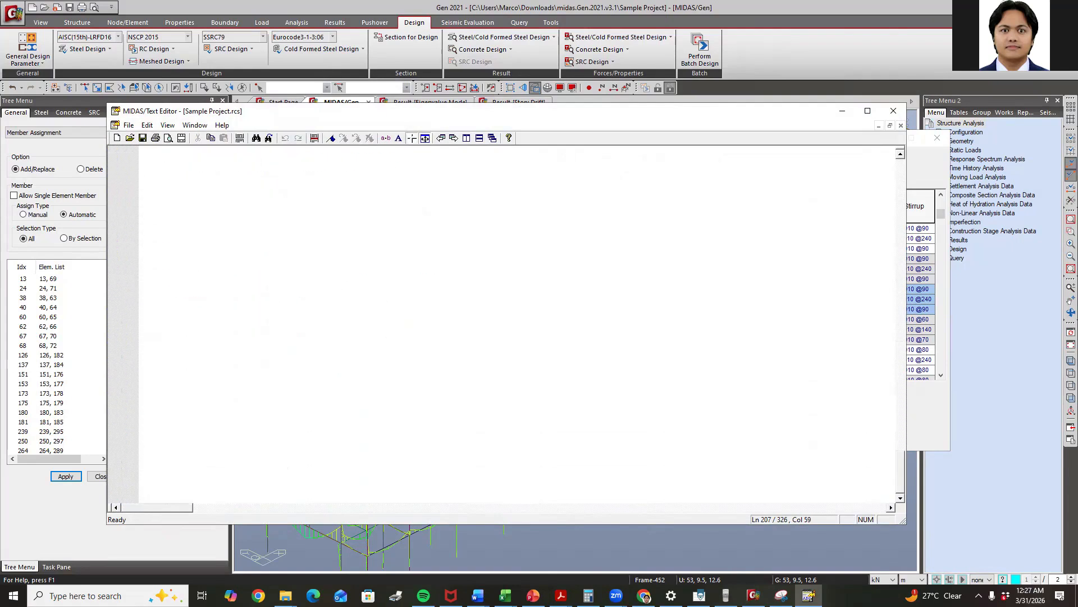
pyautogui.click(894, 111)
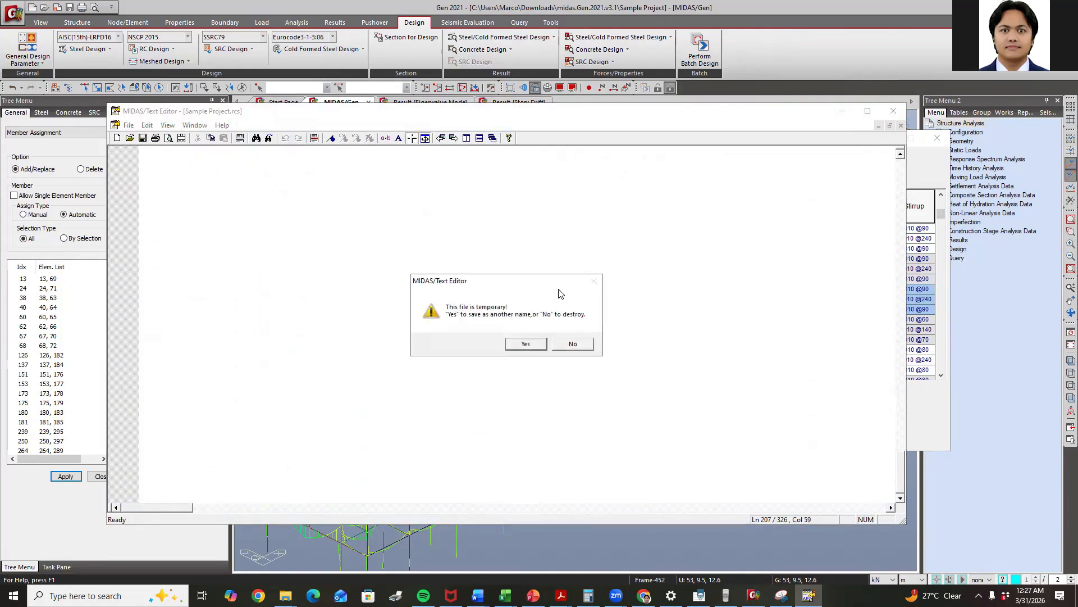
pyautogui.click(572, 343)
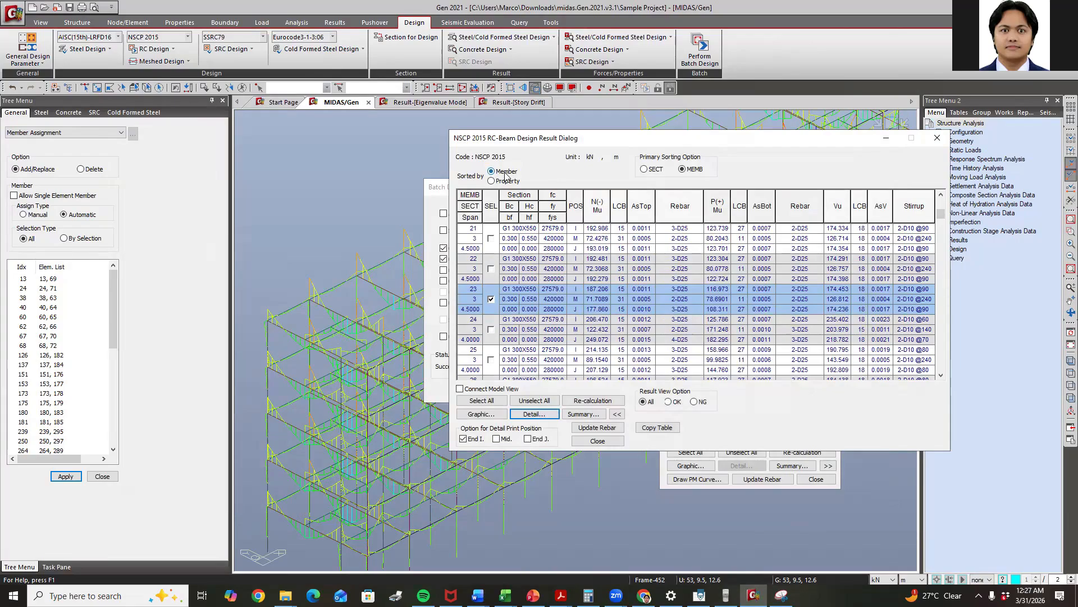
# Look through the remaining beam members, sort the results by property, and place the beam results beside the column results
pyautogui.scroll(-18, 543, 269)
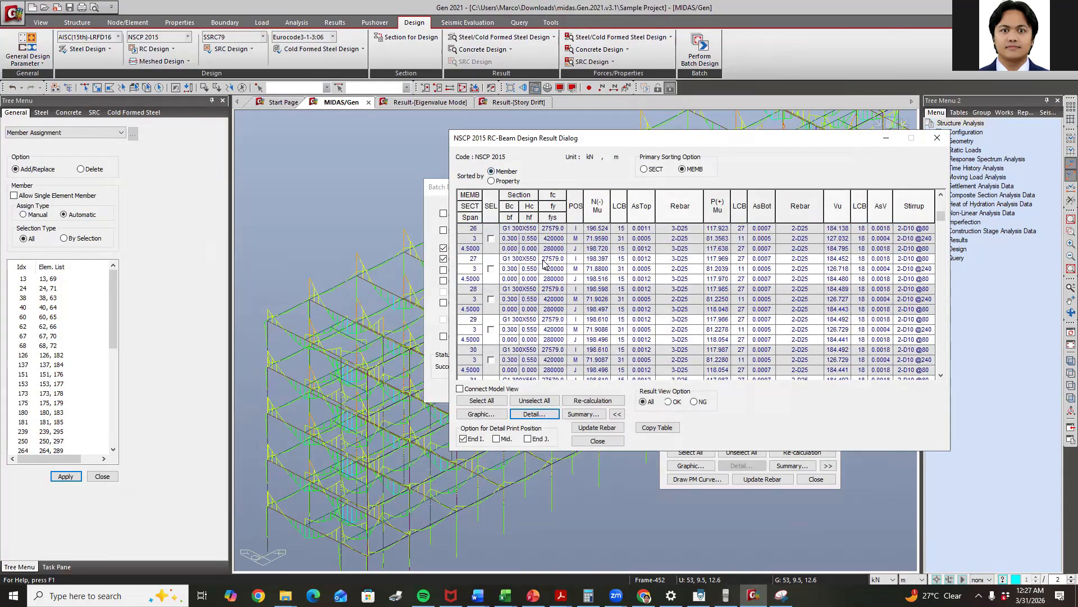
pyautogui.scroll(-10, 543, 260)
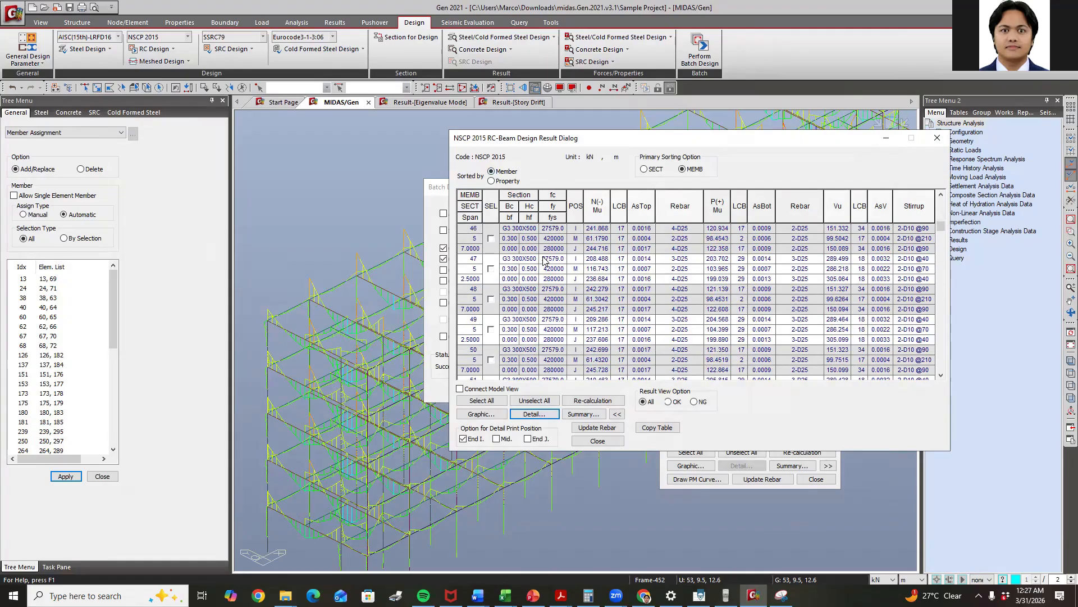
pyautogui.click(491, 181)
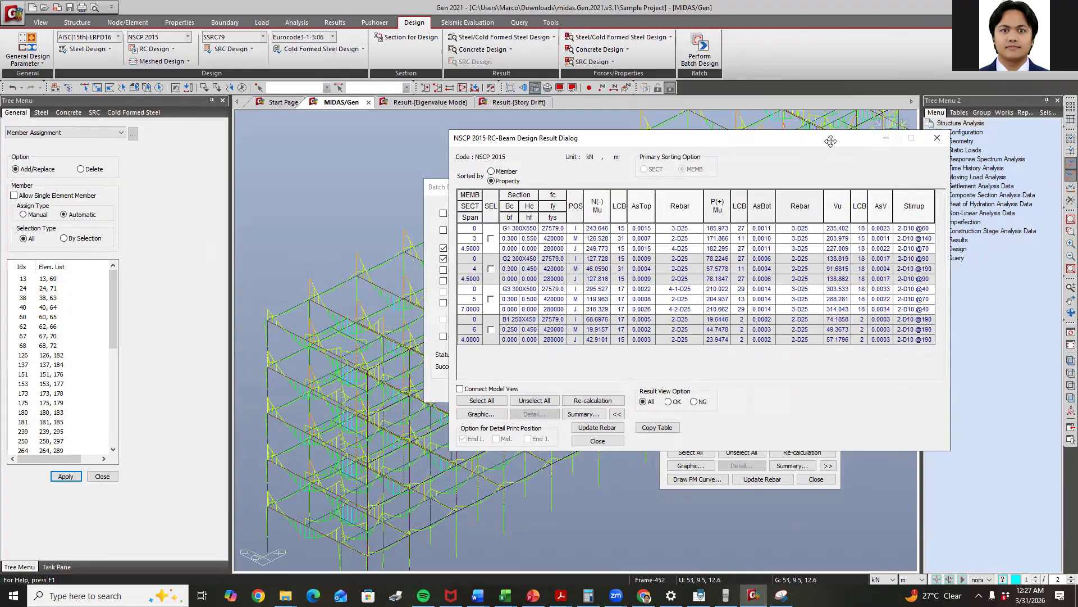
pyautogui.moveTo(830, 141); pyautogui.dragTo(542, 155)
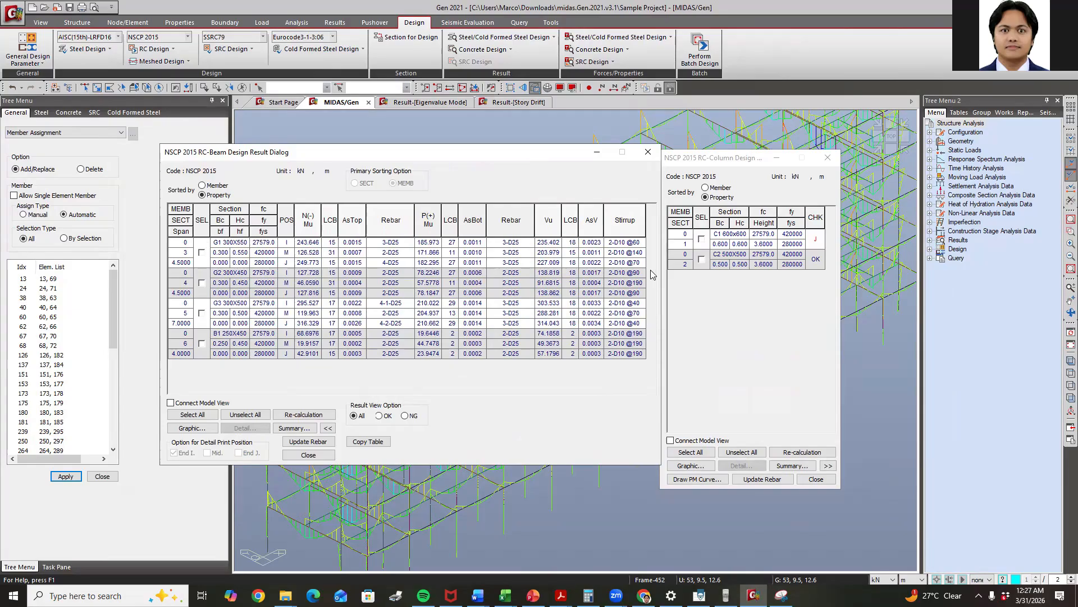
# Examine the stirrup spacing and rebar results of beam section G1 300X550 and compare them with the column results
pyautogui.click(629, 244)
pyautogui.click(630, 254)
pyautogui.click(635, 243)
pyautogui.click(632, 254)
pyautogui.click(626, 265)
pyautogui.click(622, 253)
pyautogui.click(506, 245)
pyautogui.click(738, 258)
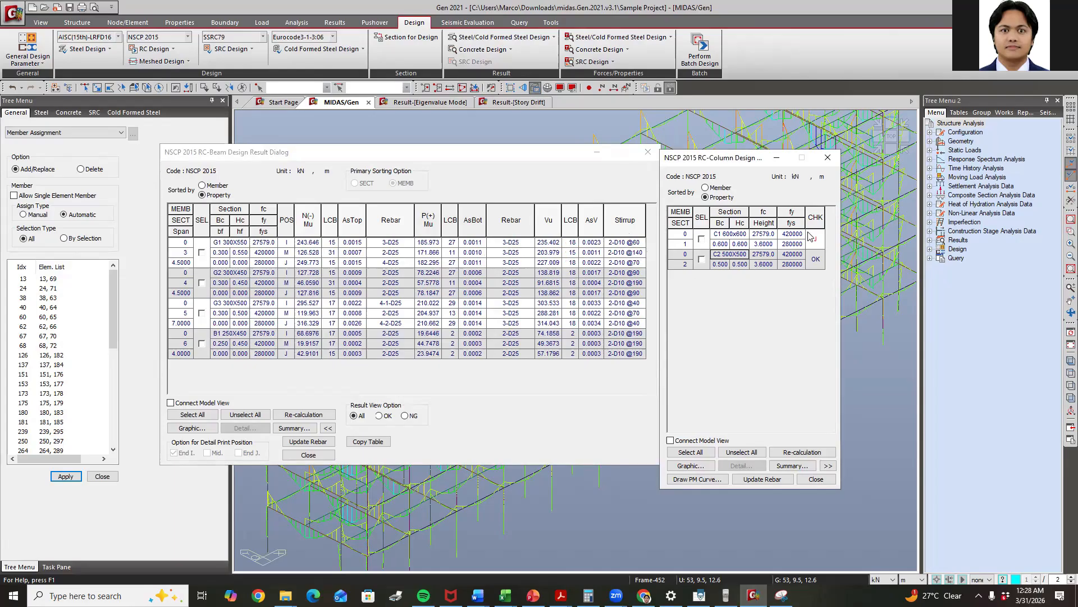
# Review the full-size graphic design report of column section C1 600x600, including its P-M interaction, shear and joint checks
pyautogui.click(701, 238)
pyautogui.click(690, 466)
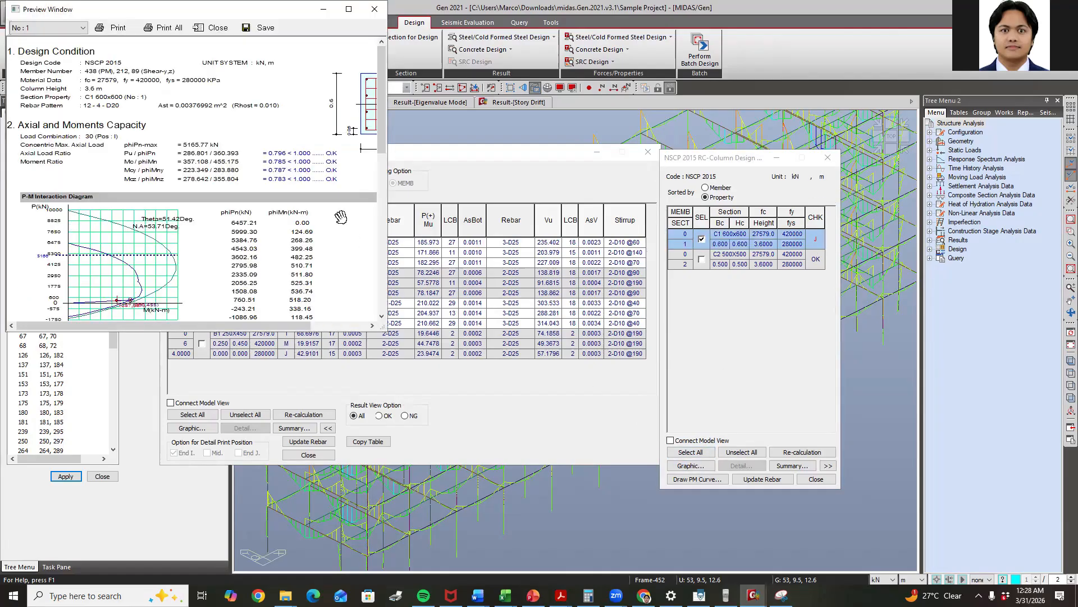
pyautogui.click(348, 10)
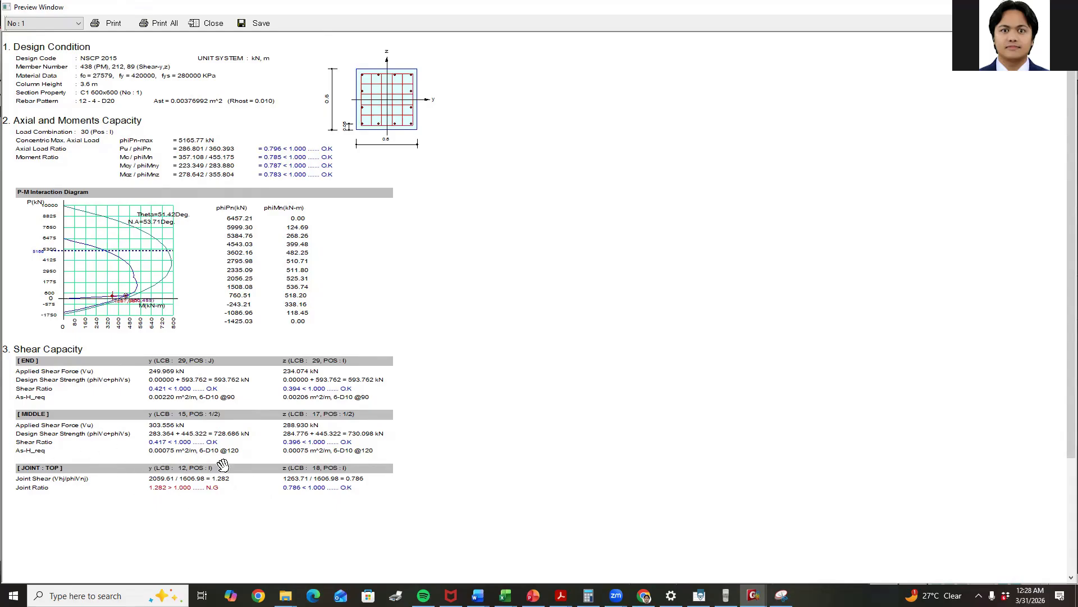
pyautogui.click(1065, 7)
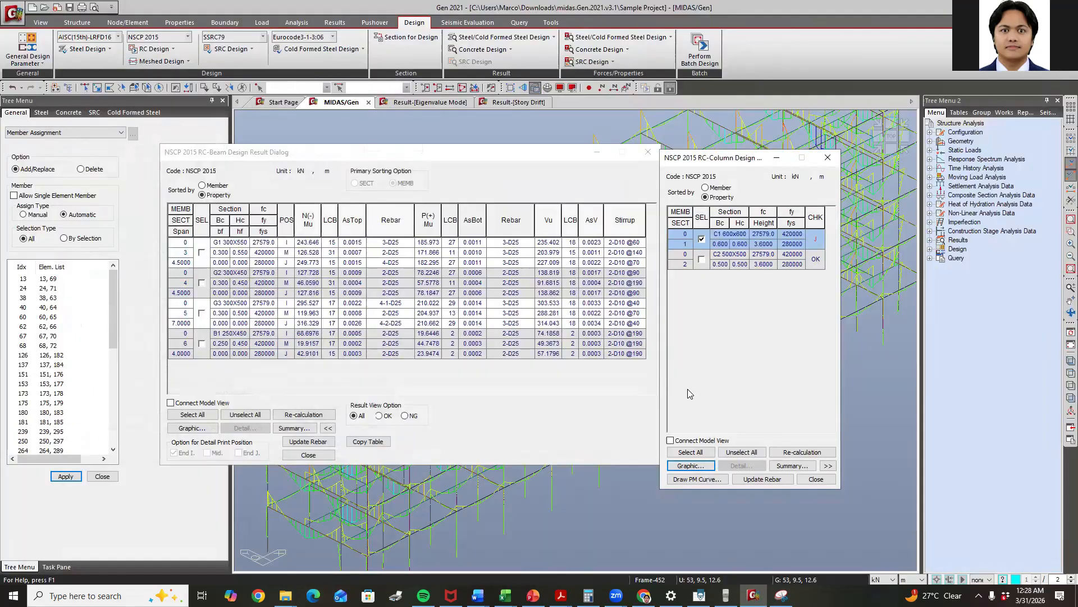
# Review the graphic design report of column section C2 500X500 down to its shear and joint checks
pyautogui.click(702, 240)
pyautogui.click(702, 260)
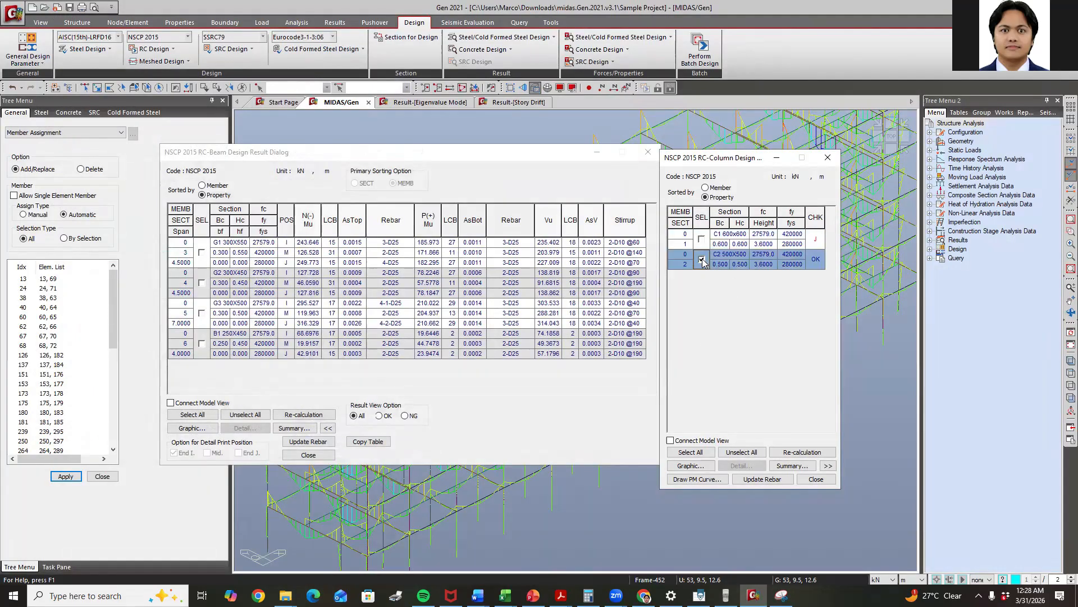
pyautogui.click(691, 466)
pyautogui.scroll(-5, 170, 147)
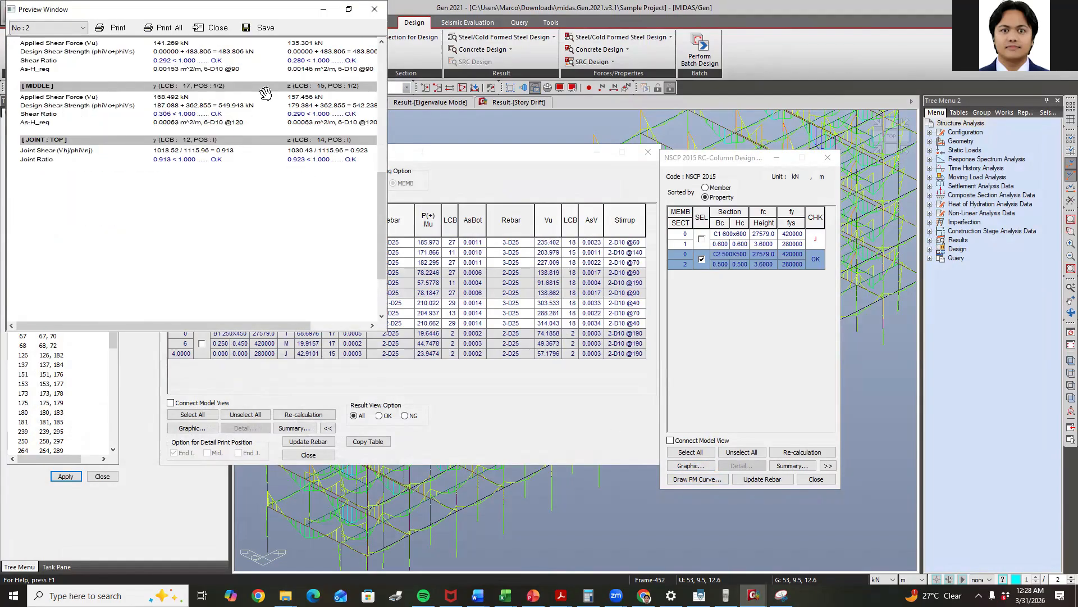
pyautogui.click(375, 10)
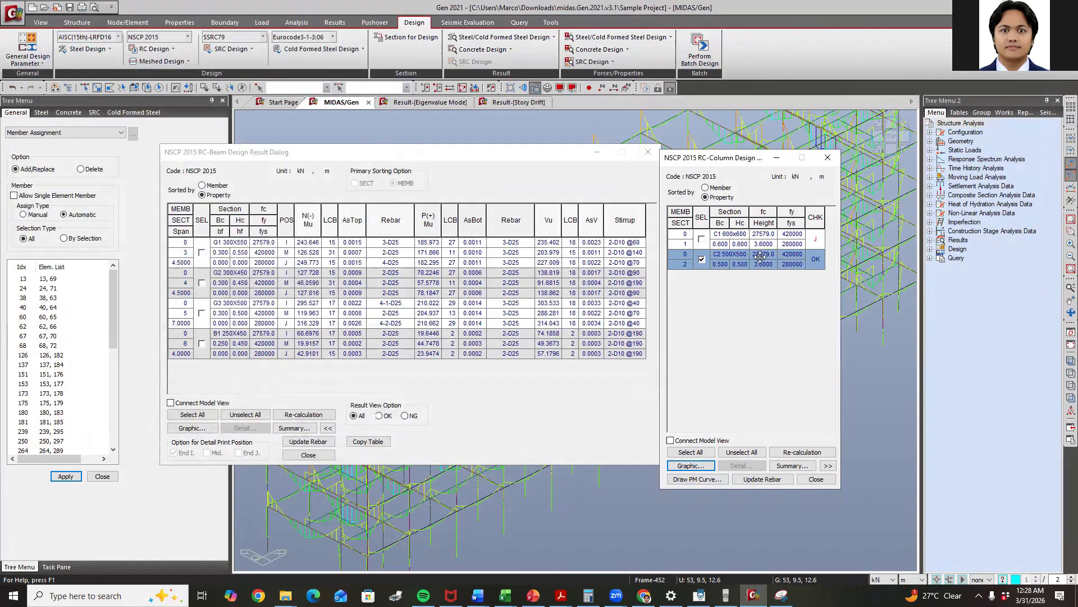
# Draw the P-M interaction curve of column section C2 500X500 and inspect it in 3D
pyautogui.click(702, 260)
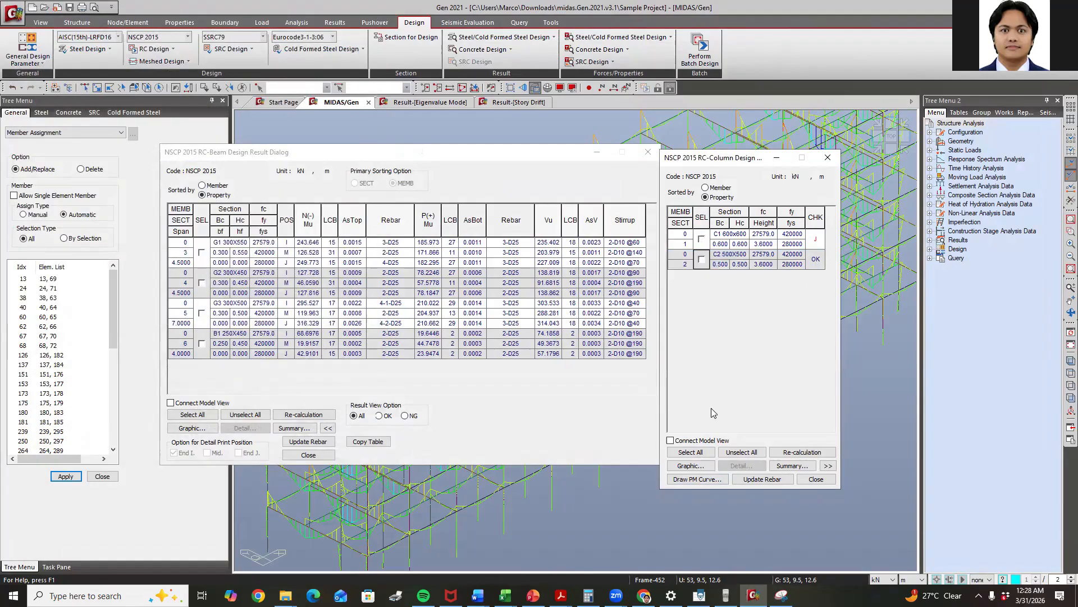
pyautogui.click(696, 479)
pyautogui.click(814, 288)
pyautogui.click(701, 259)
pyautogui.click(696, 479)
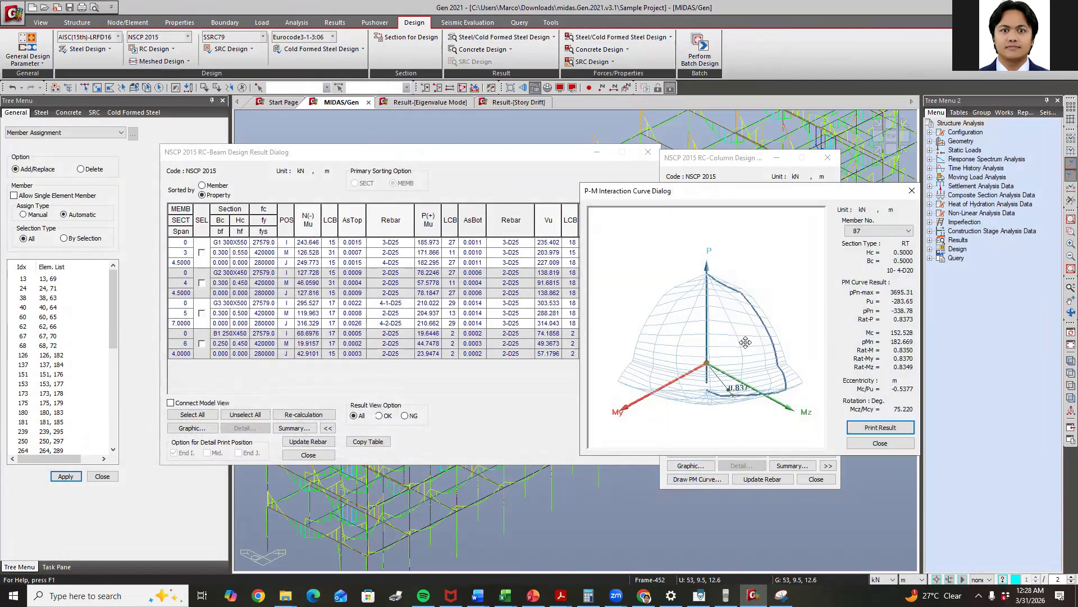
pyautogui.moveTo(754, 386); pyautogui.dragTo(813, 260)
pyautogui.click(912, 190)
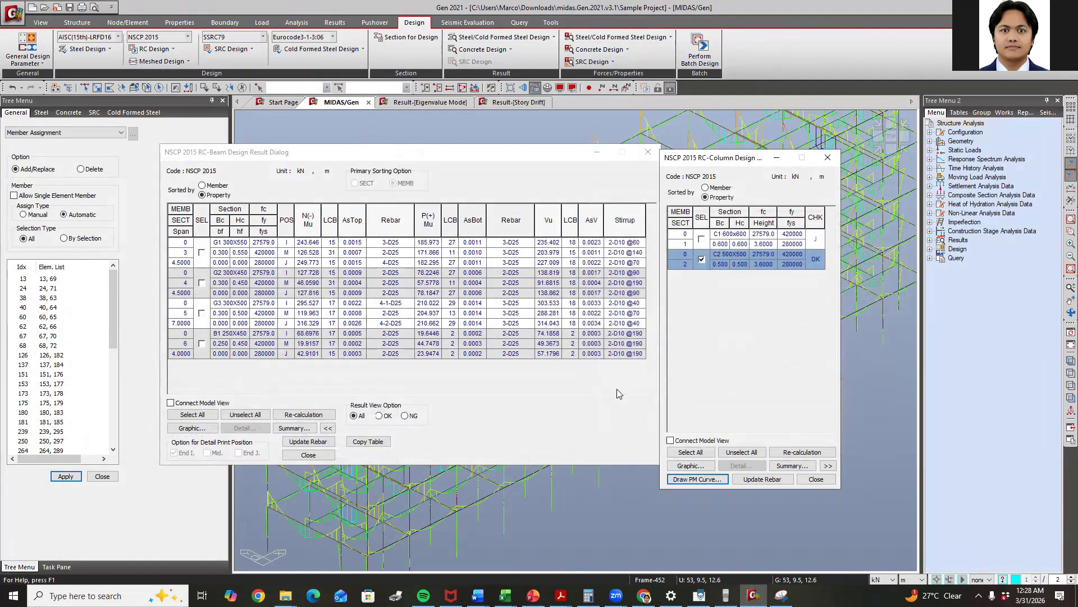
# Update the rebar of column section C1 600x600 from the design results and accept closing the column results
pyautogui.click(702, 259)
pyautogui.click(701, 239)
pyautogui.click(761, 479)
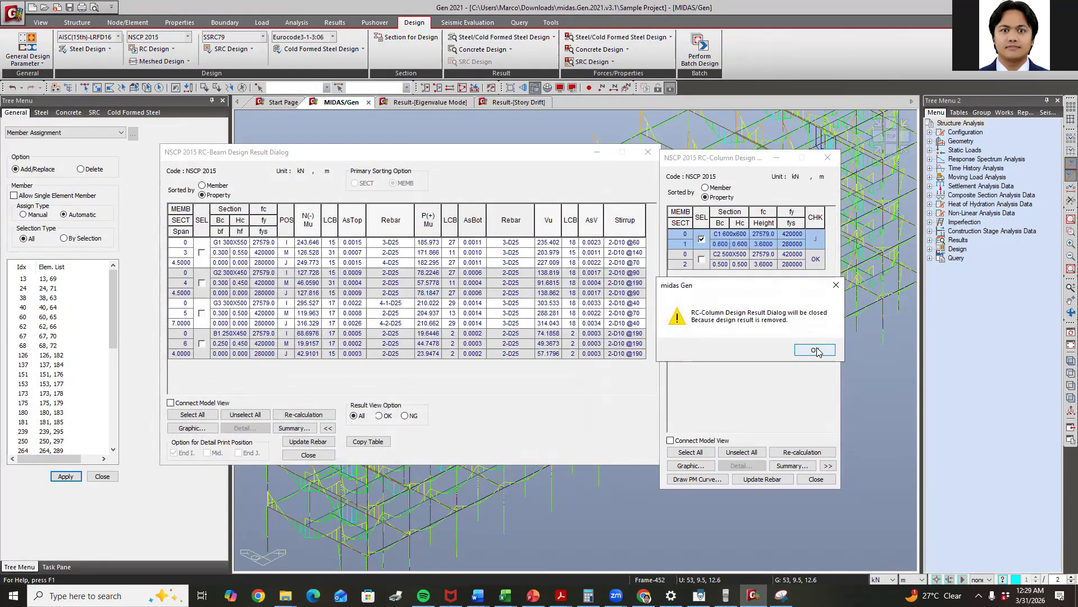
pyautogui.click(814, 350)
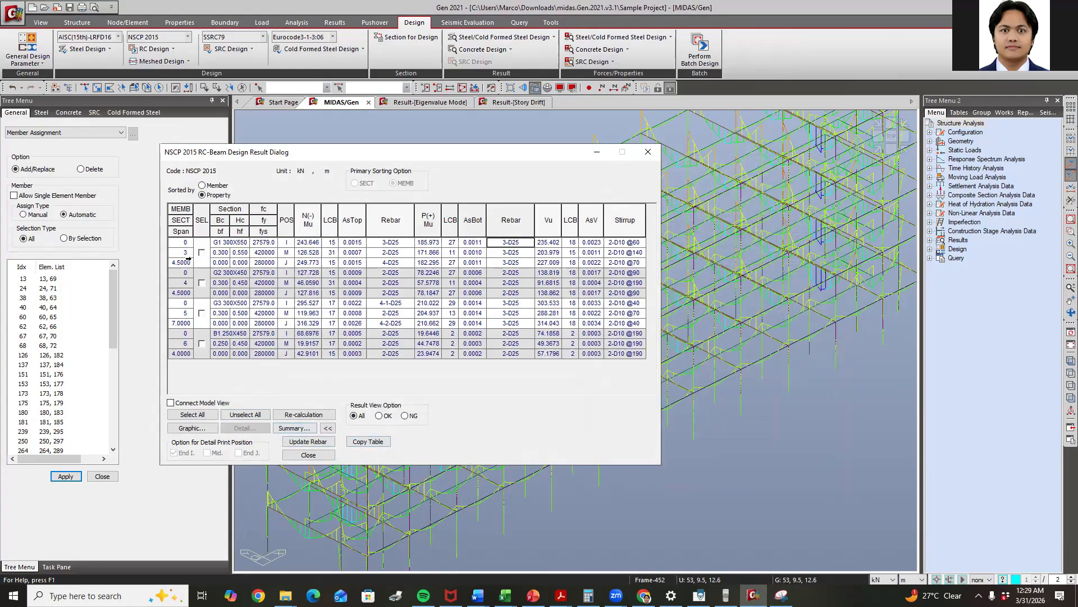
# Review the shear capacity in beam section G1 300X550's graphic report, and close the beam results and batch design
pyautogui.click(202, 253)
pyautogui.click(192, 427)
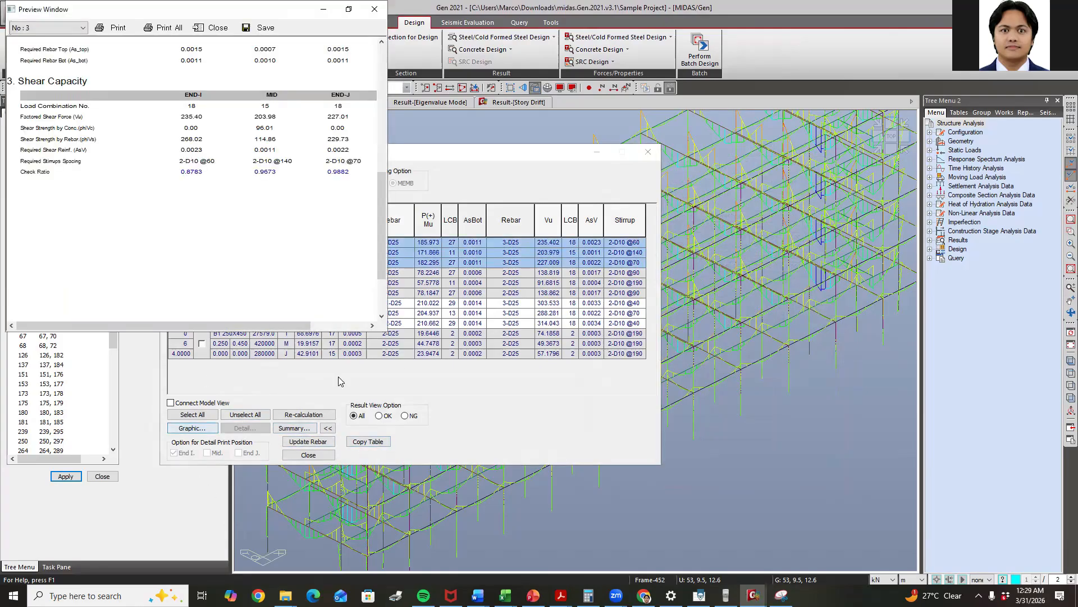
pyautogui.click(374, 9)
pyautogui.moveTo(543, 152); pyautogui.dragTo(627, 156)
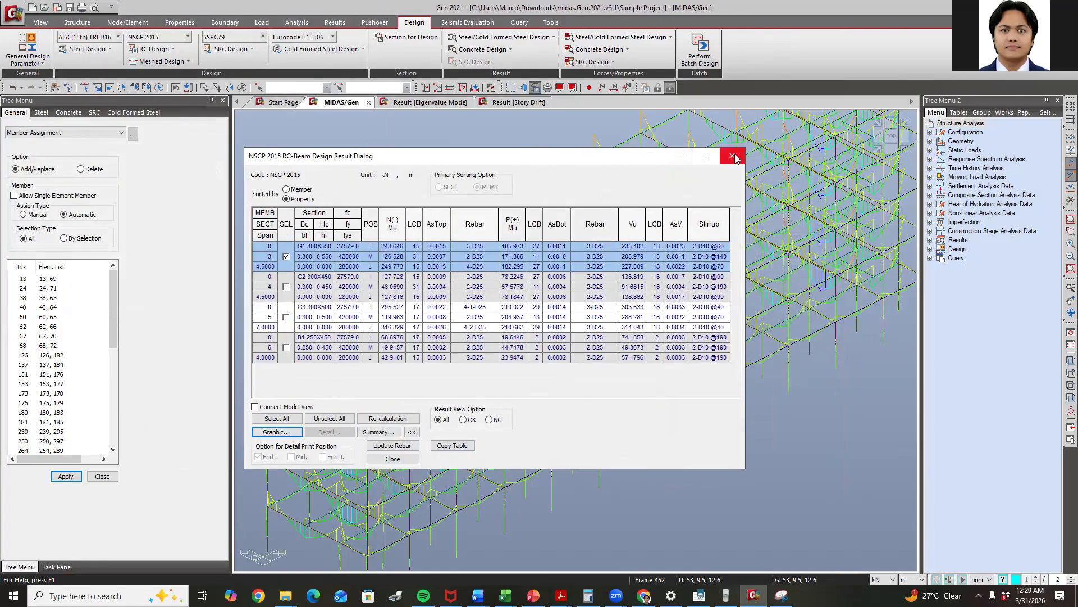
pyautogui.click(732, 156)
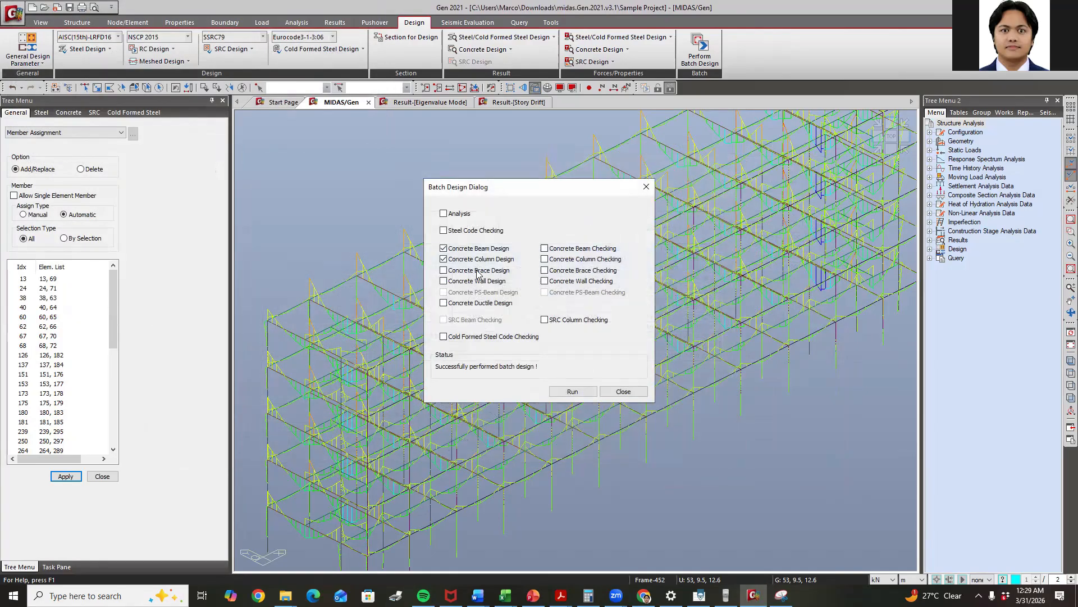
pyautogui.click(644, 185)
pyautogui.click(699, 51)
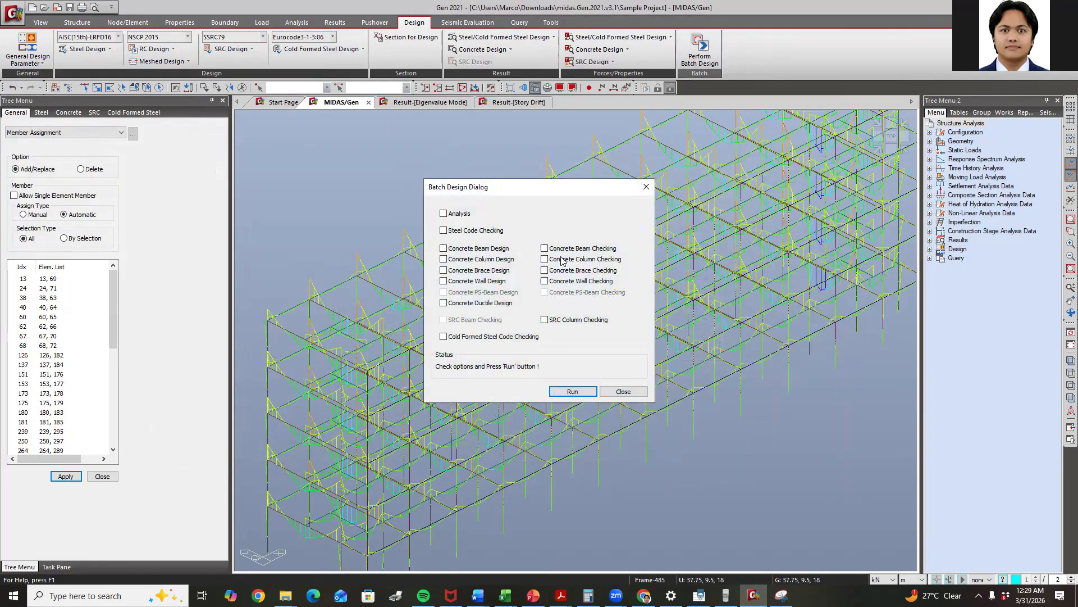
pyautogui.click(478, 258)
pyautogui.click(477, 249)
pyautogui.click(622, 391)
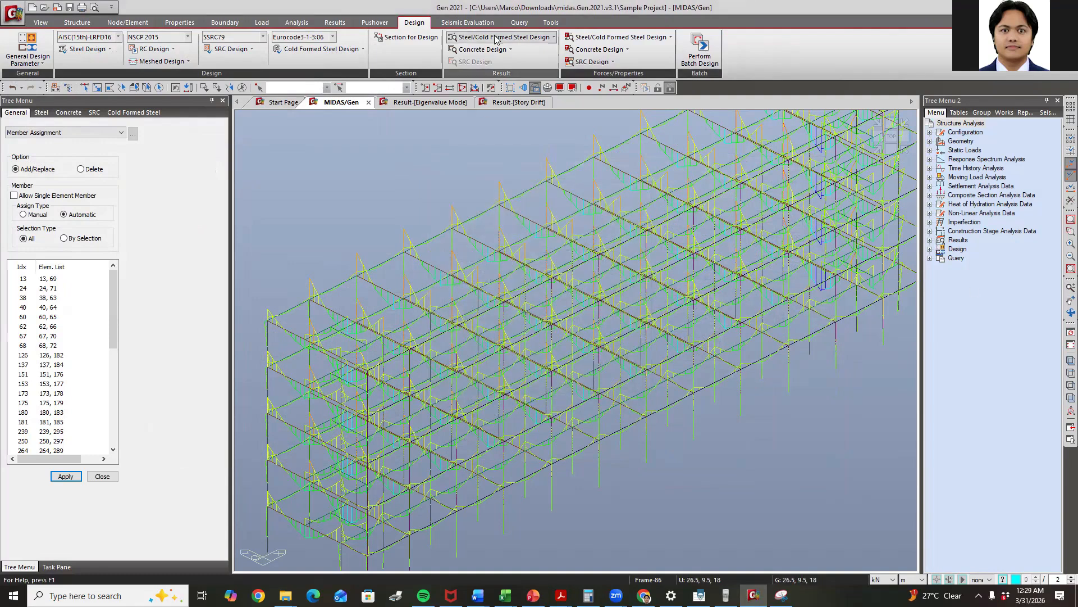
# Run the batch design for concrete beams and concrete columns, moving the progress window clear of the beam results
pyautogui.click(700, 51)
pyautogui.click(466, 249)
pyautogui.click(466, 259)
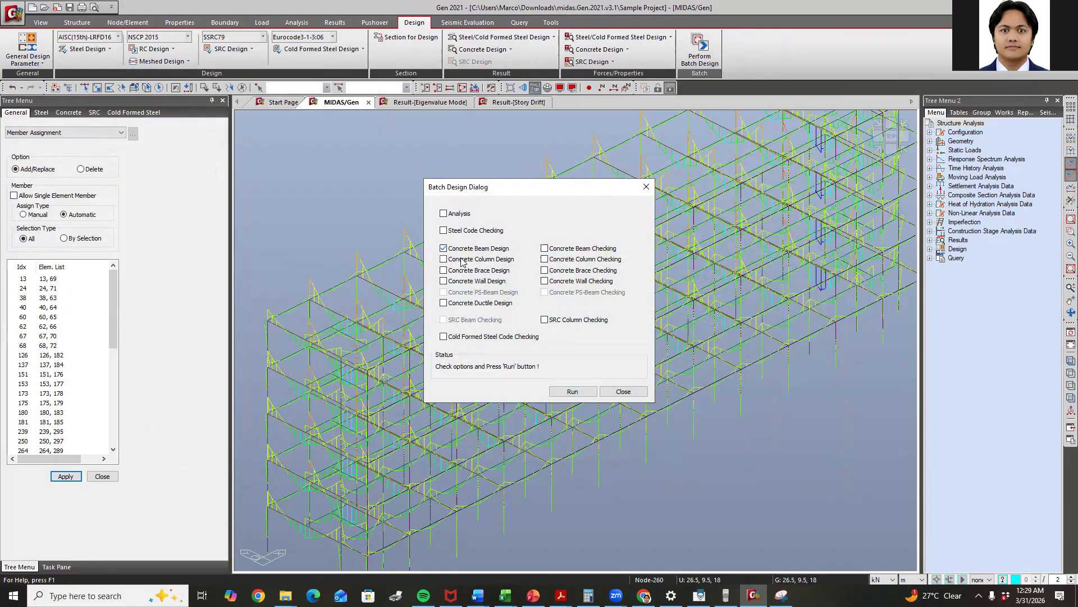
pyautogui.click(586, 391)
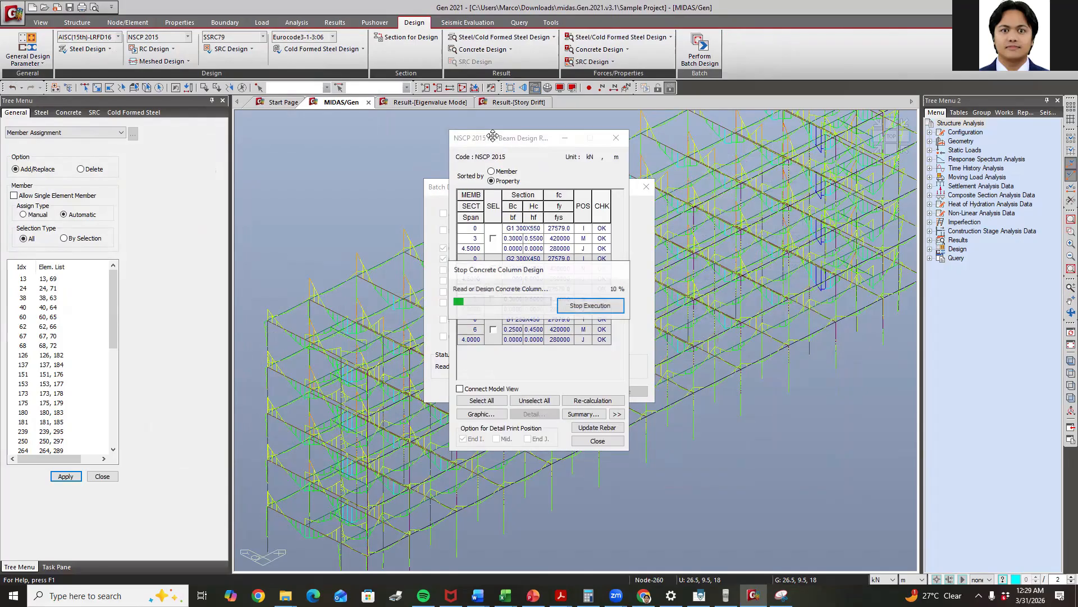
pyautogui.moveTo(544, 270); pyautogui.dragTo(771, 296)
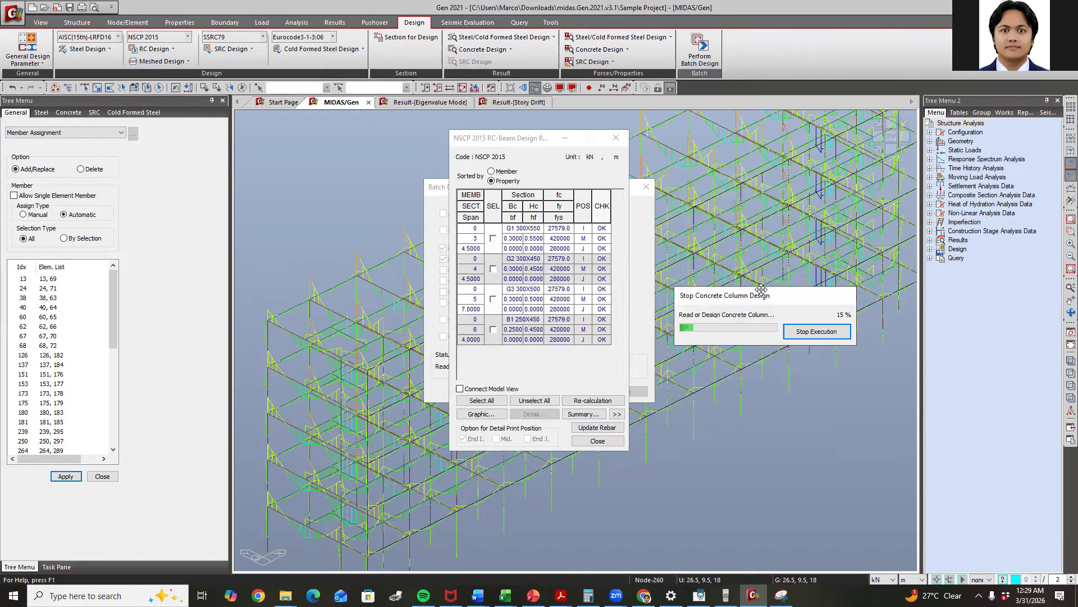